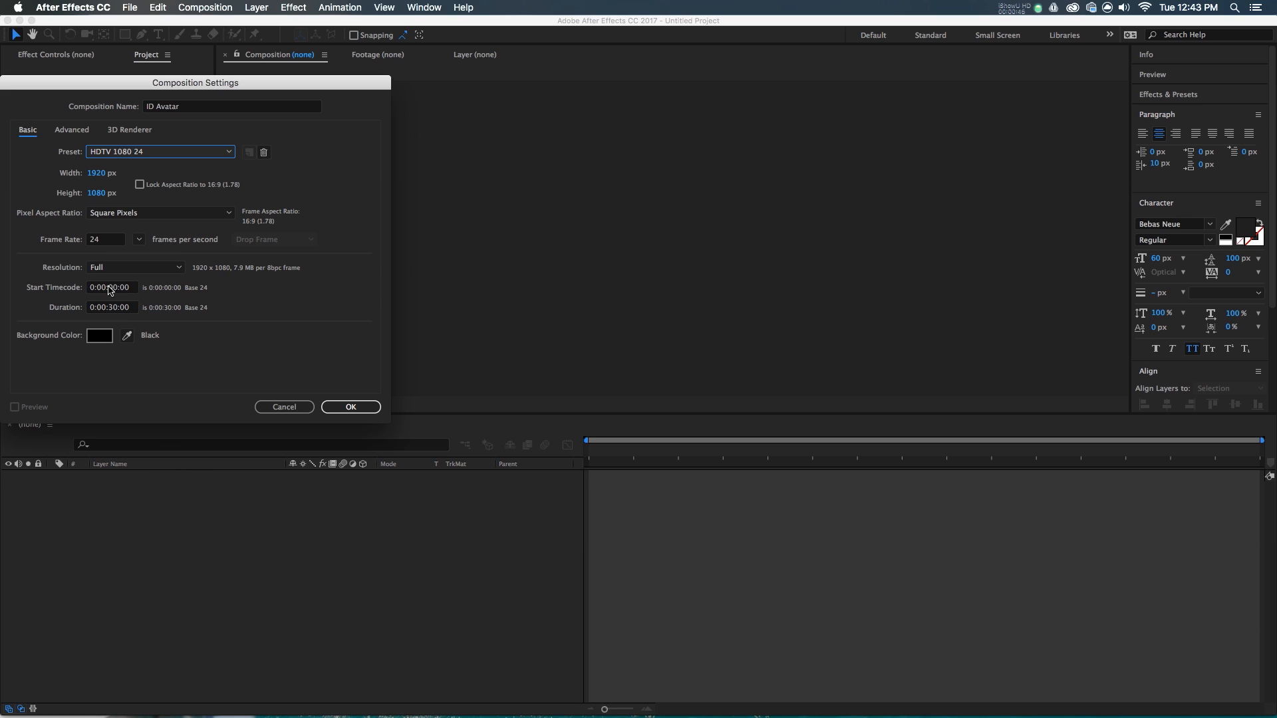
# - Create the ID Avatar composition with the HDTV 1080 24 preset and a 0:00:30:00 duration
pyautogui.click(116, 308)
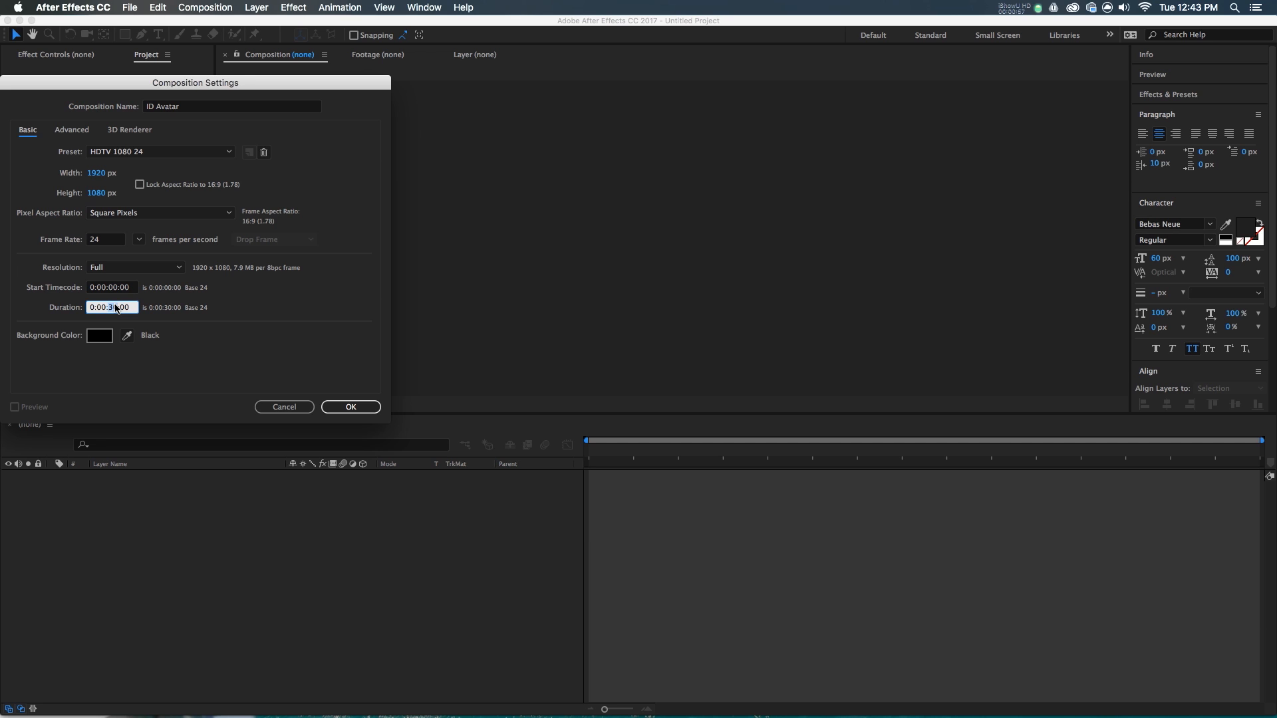
pyautogui.press('Return')
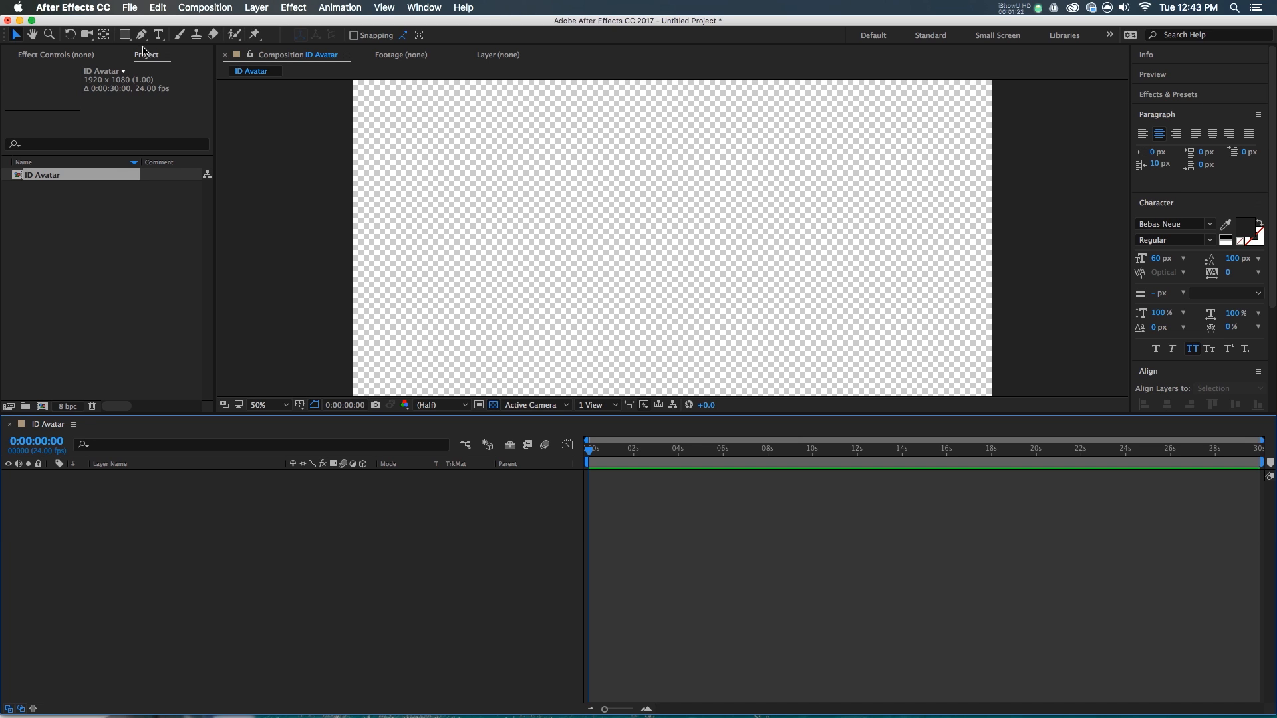
# - Add a composition-filling ellipse shape layer and expose its Ellipse Path properties
pyautogui.moveTo(124, 35)
pyautogui.mouseDown()
pyautogui.moveTo(140, 76)
pyautogui.moveTo(143, 63)
pyautogui.mouseUp()
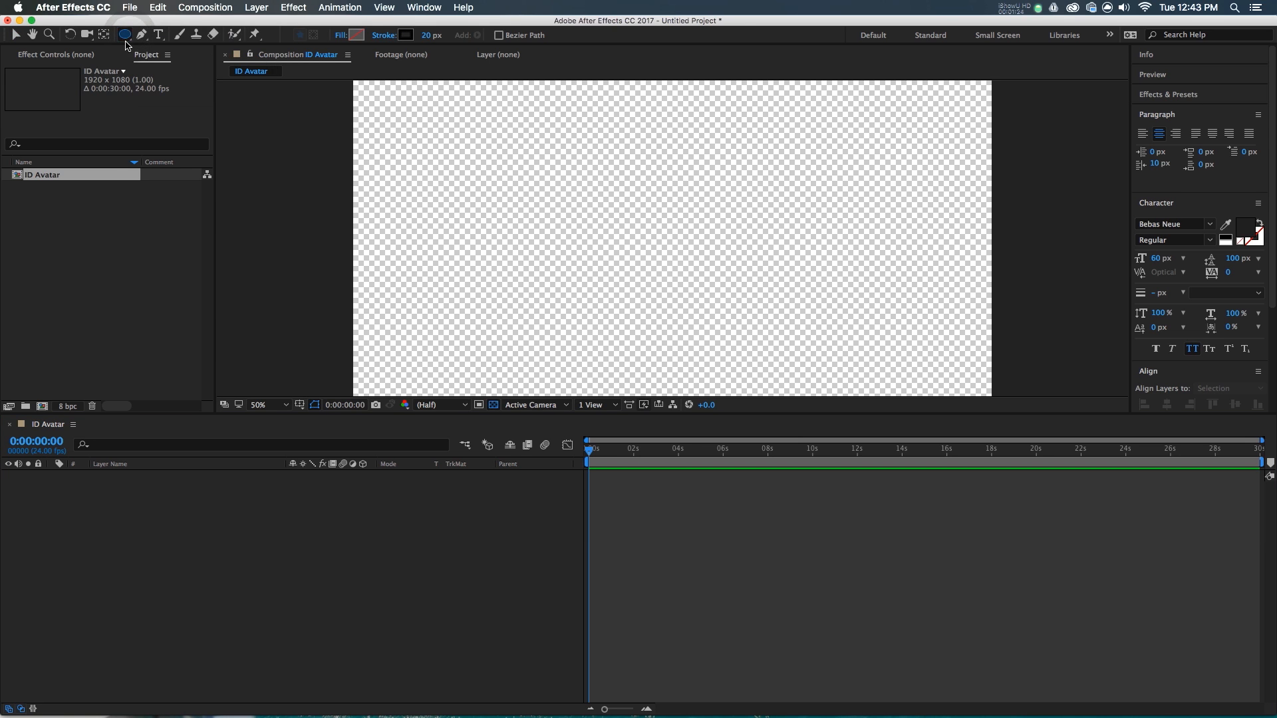
pyautogui.doubleClick(125, 34)
pyautogui.press('v')
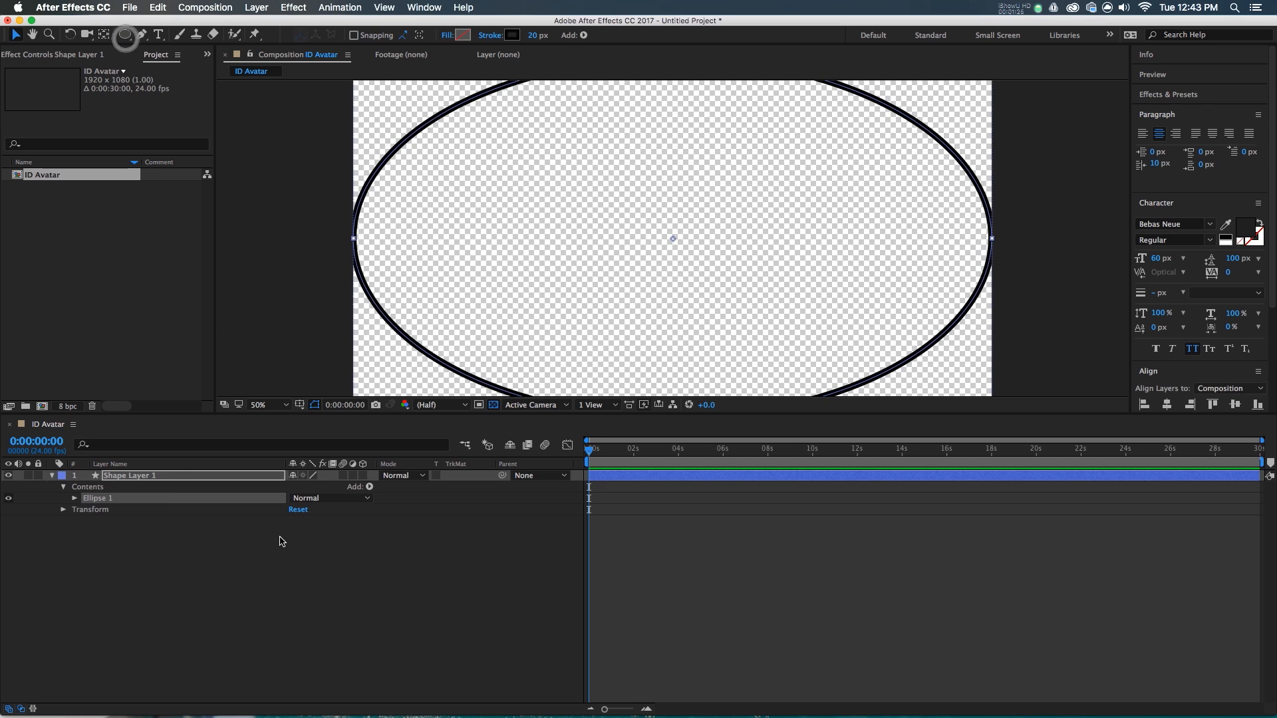
pyautogui.click(72, 499)
pyautogui.click(86, 509)
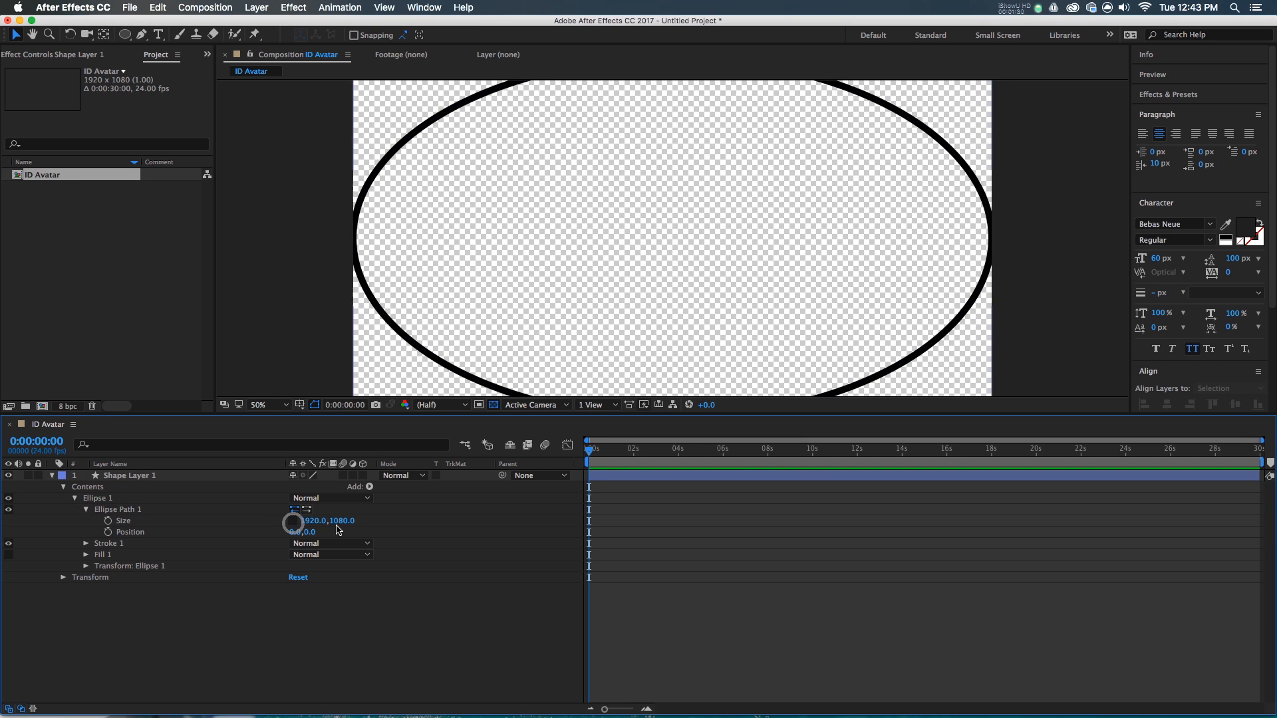
# - Set the ellipse Size to 0 and set a keyframe at 0s
pyautogui.click(313, 521)
pyautogui.write('0')
pyautogui.press('Tab')
pyautogui.write('0')
pyautogui.press('Return')
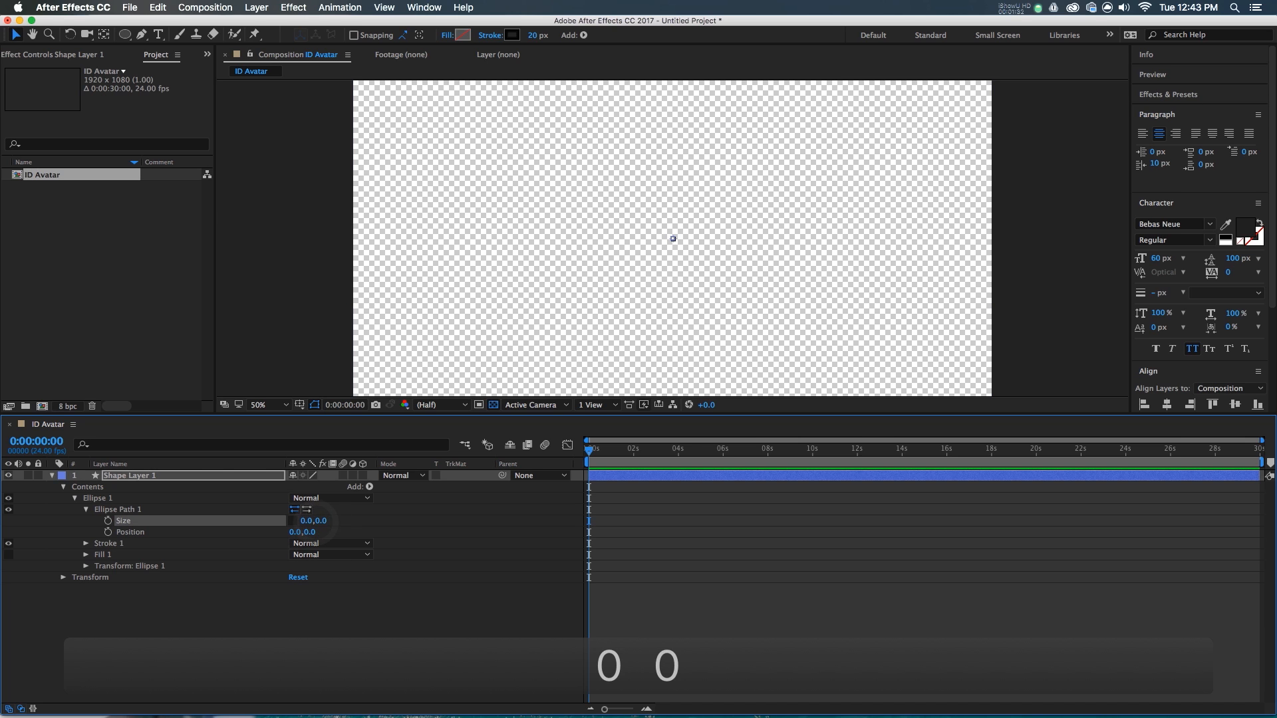
pyautogui.click(107, 521)
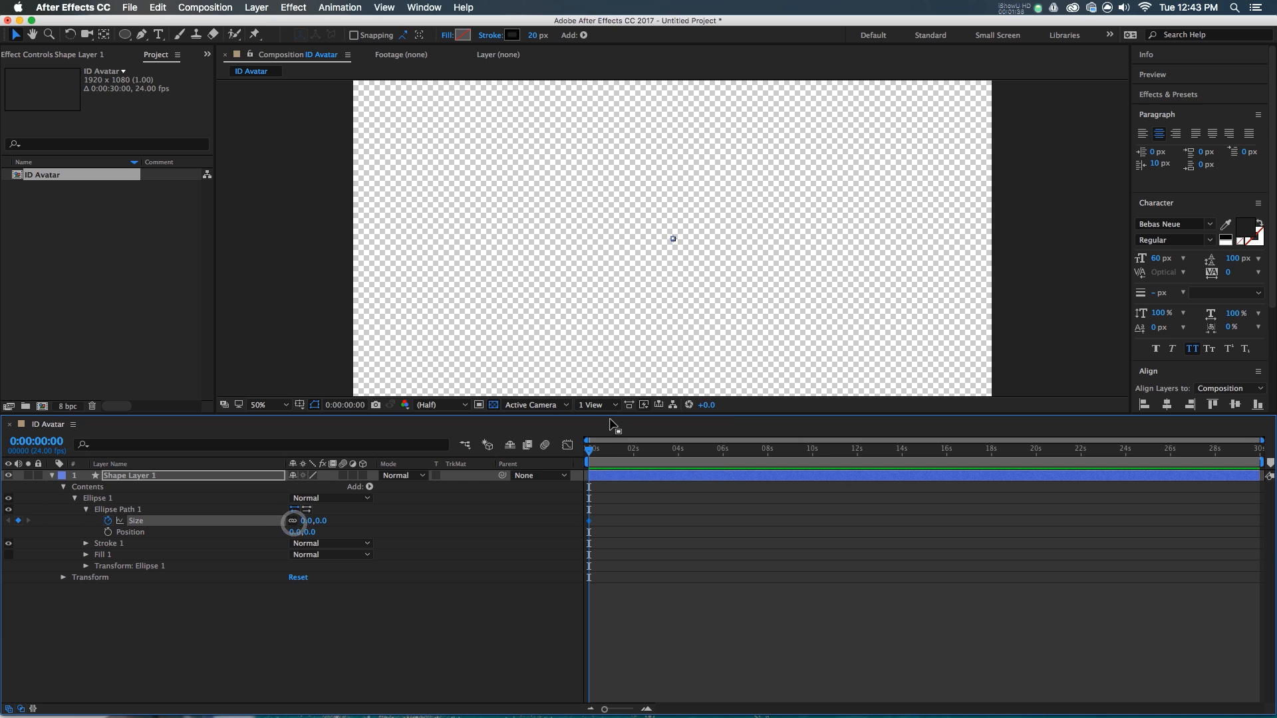
# - At frame 12, set the ellipse Size to 150
pyautogui.hotkey('shift', 'pagedown')
pyautogui.press('pagedown')
pyautogui.press('pagedown')
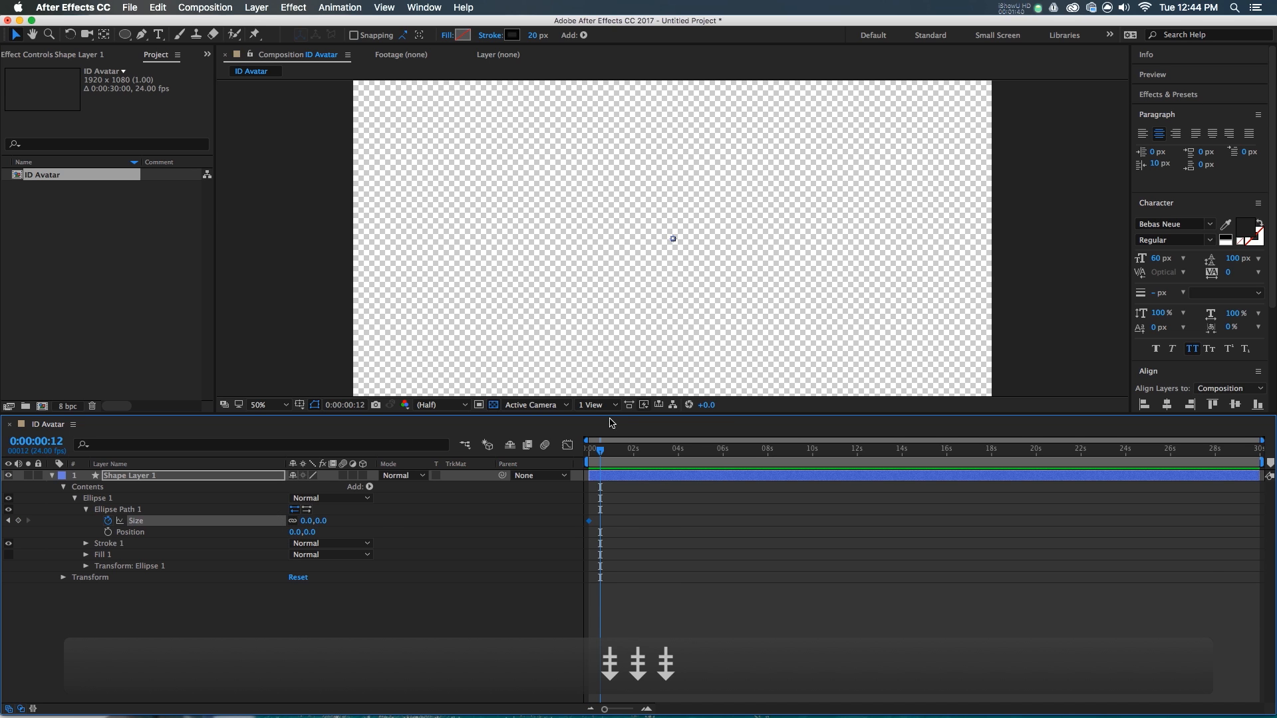
pyautogui.click(306, 523)
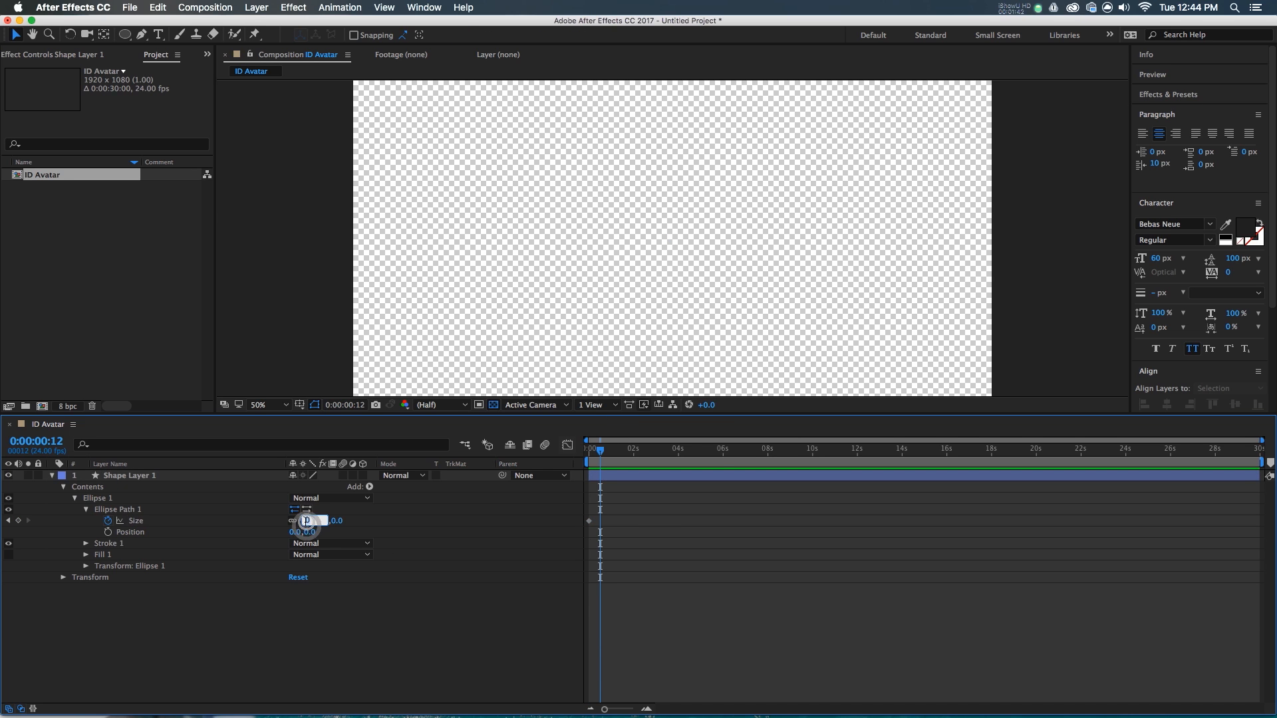
pyautogui.write('150')
pyautogui.press('Return')
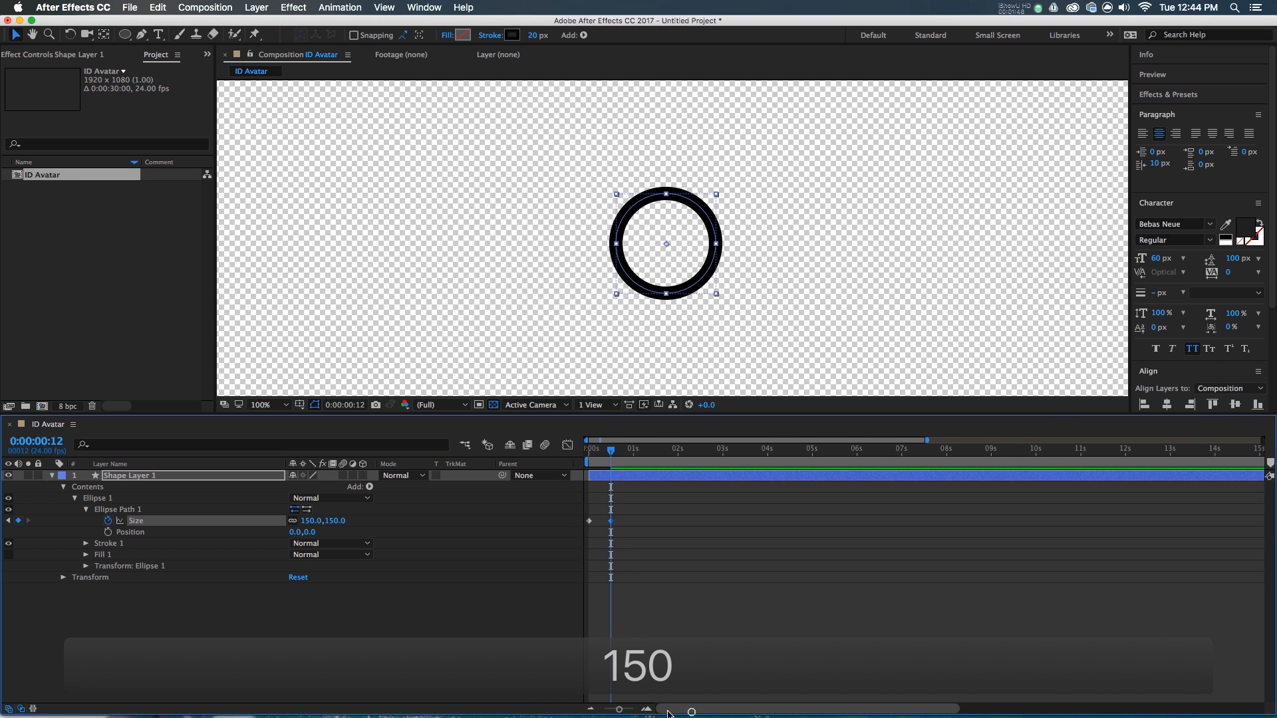
# - Select both Size keyframes and show them in the Graph Editor
pyautogui.moveTo(642, 552); pyautogui.dragTo(563, 506)
pyautogui.press('F9')
pyautogui.press('super+z')
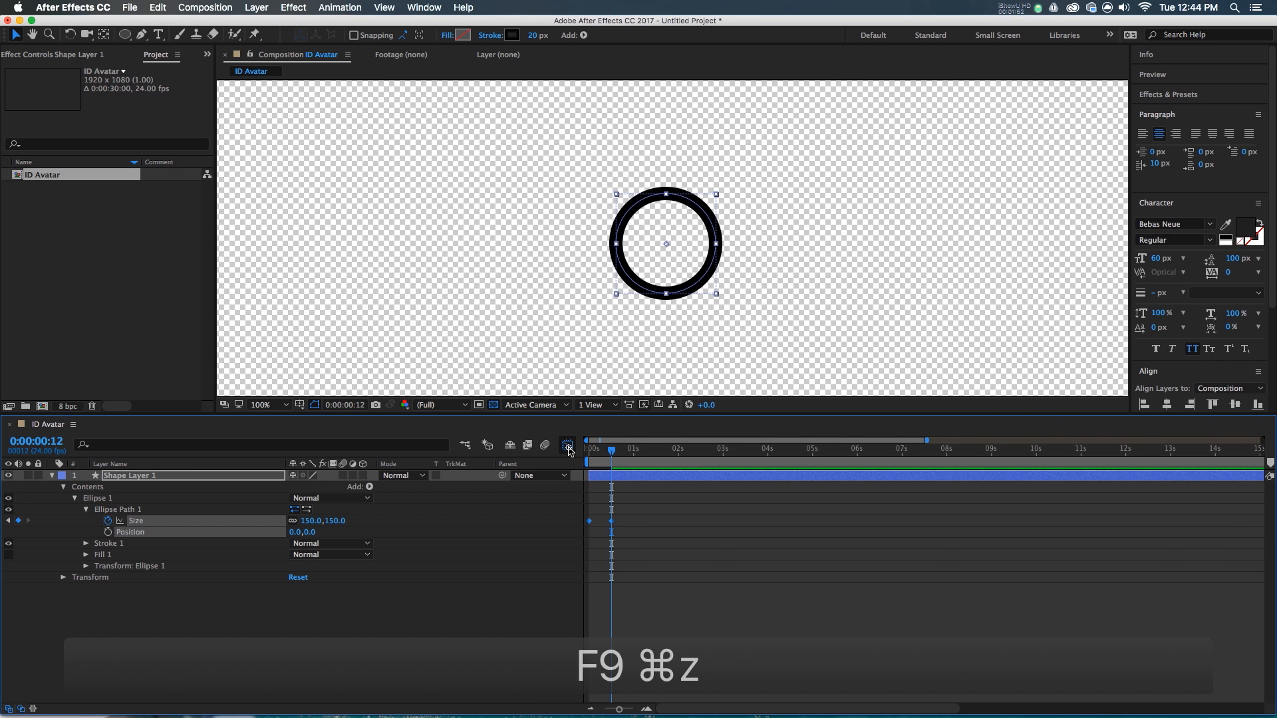
pyautogui.click(568, 447)
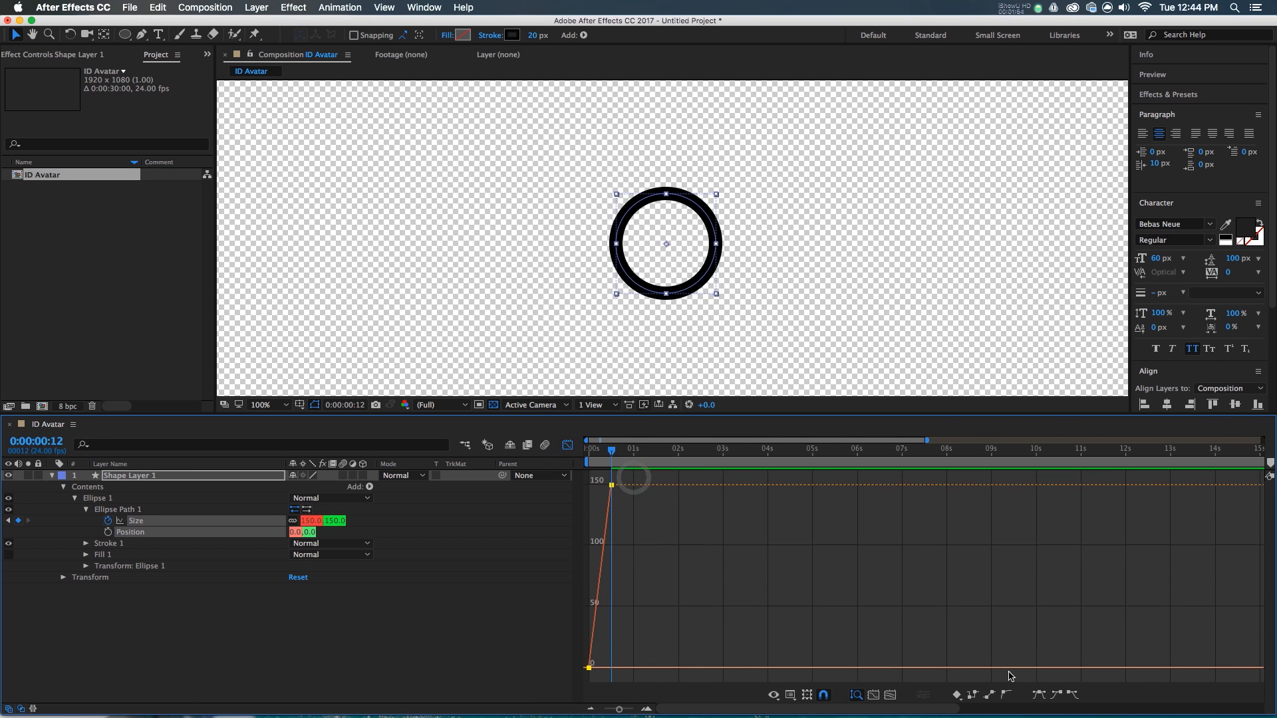
# - Easy Ease the Size keyframes in the value graph and drag the handles so Size overshoots past 150
pyautogui.click(776, 696)
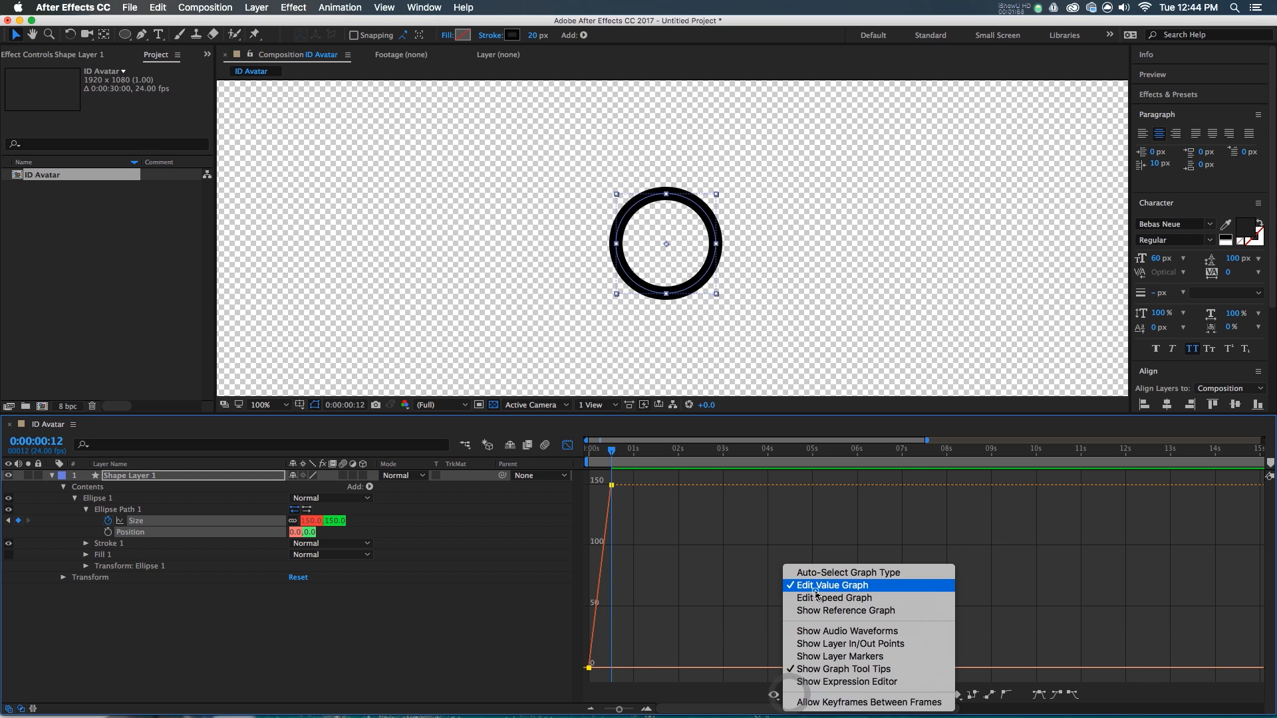
pyautogui.click(816, 592)
pyautogui.press('F9')
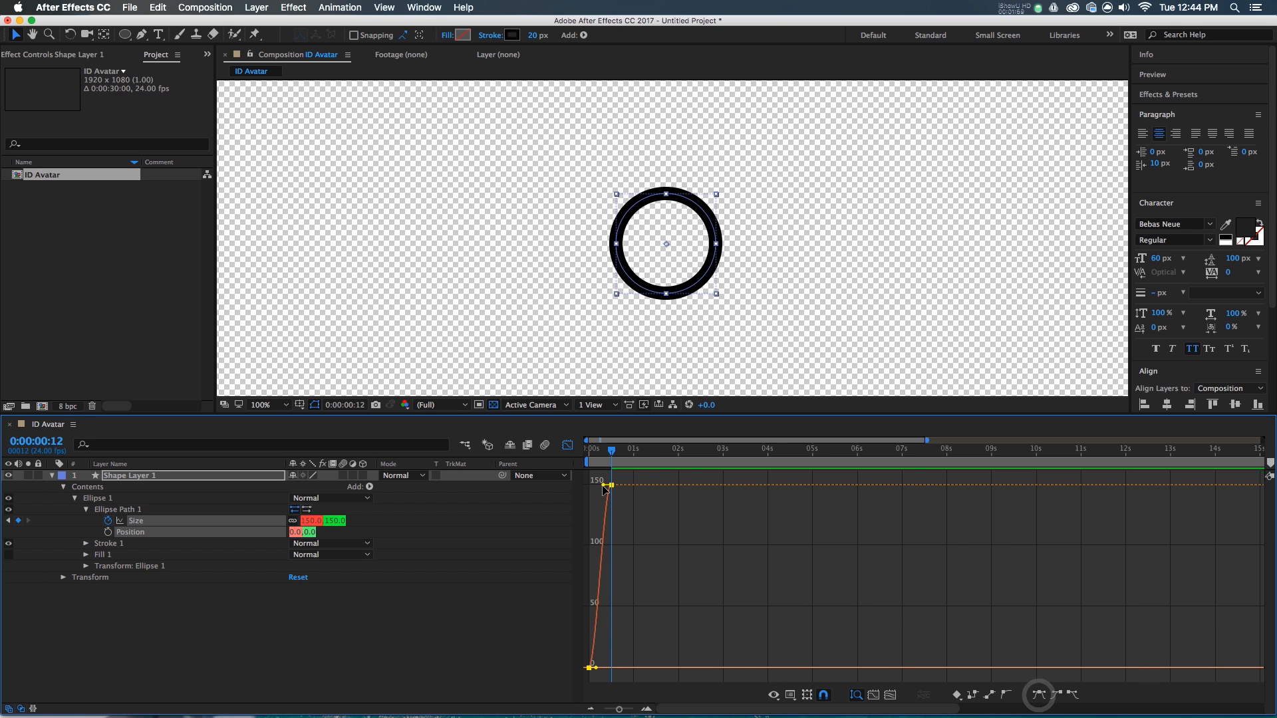
pyautogui.moveTo(603, 486); pyautogui.dragTo(566, 485)
pyautogui.moveTo(595, 669); pyautogui.dragTo(600, 522)
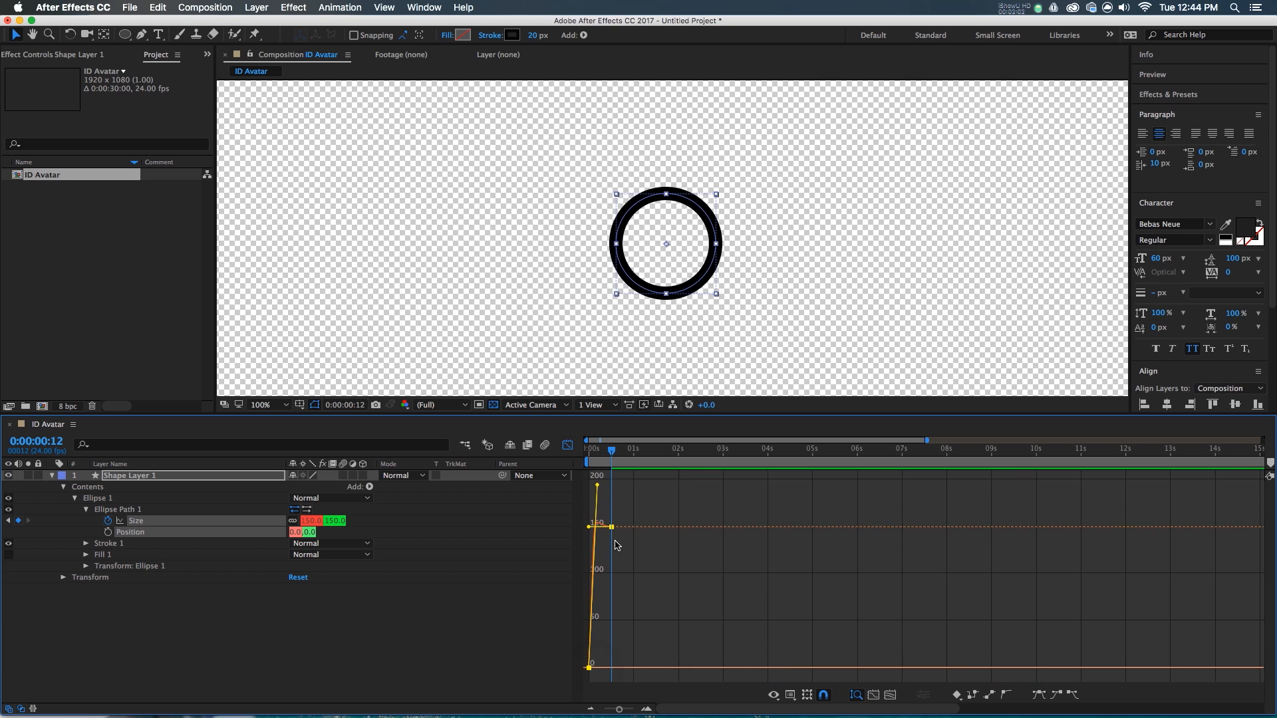
pyautogui.scroll(3, 616, 540)
pyautogui.moveTo(725, 710); pyautogui.dragTo(710, 708)
pyautogui.moveTo(624, 486); pyautogui.dragTo(620, 474)
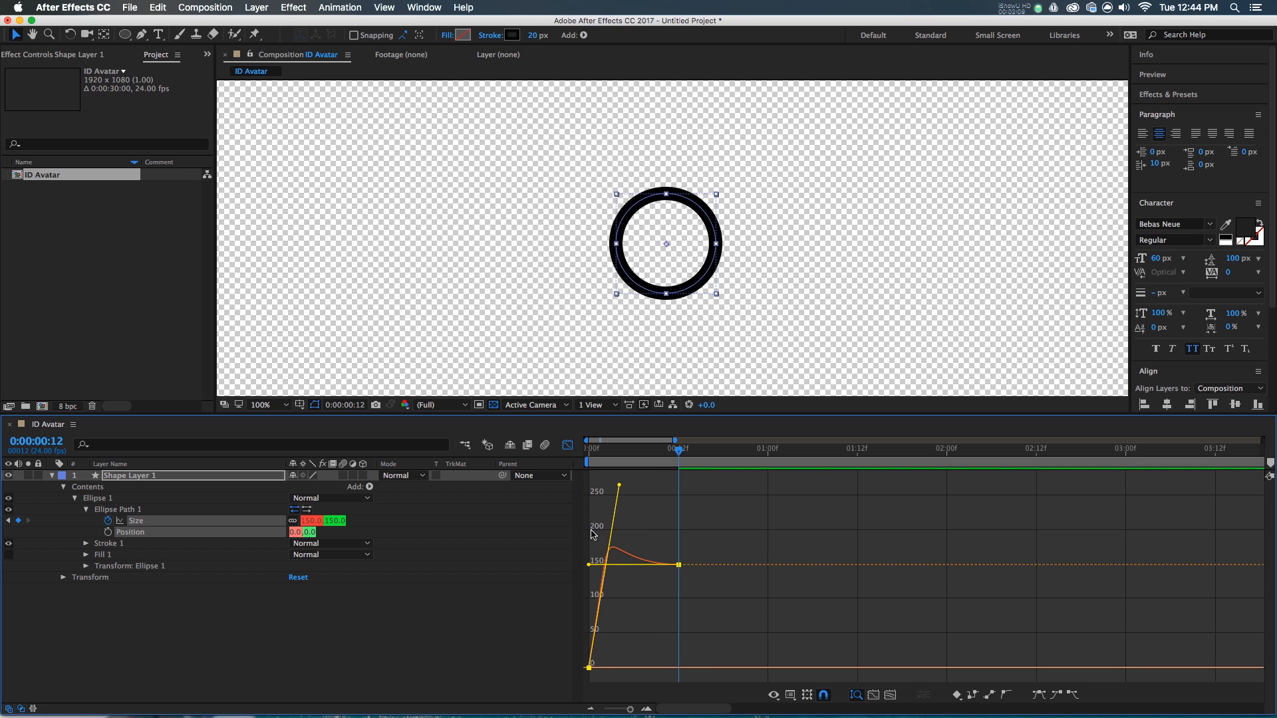
pyautogui.press('Home')
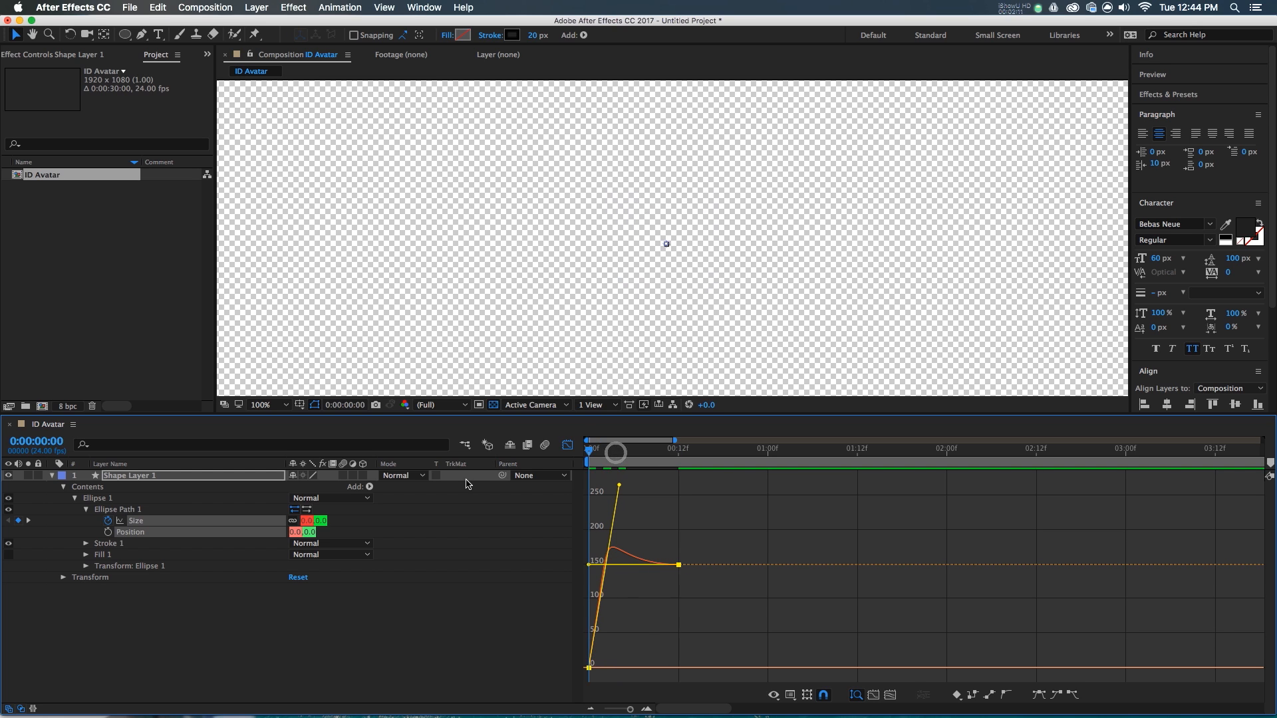
# - Preview the pop-in, then turn on the red Fill 1 and turn off the black Stroke 1
pyautogui.press('space')
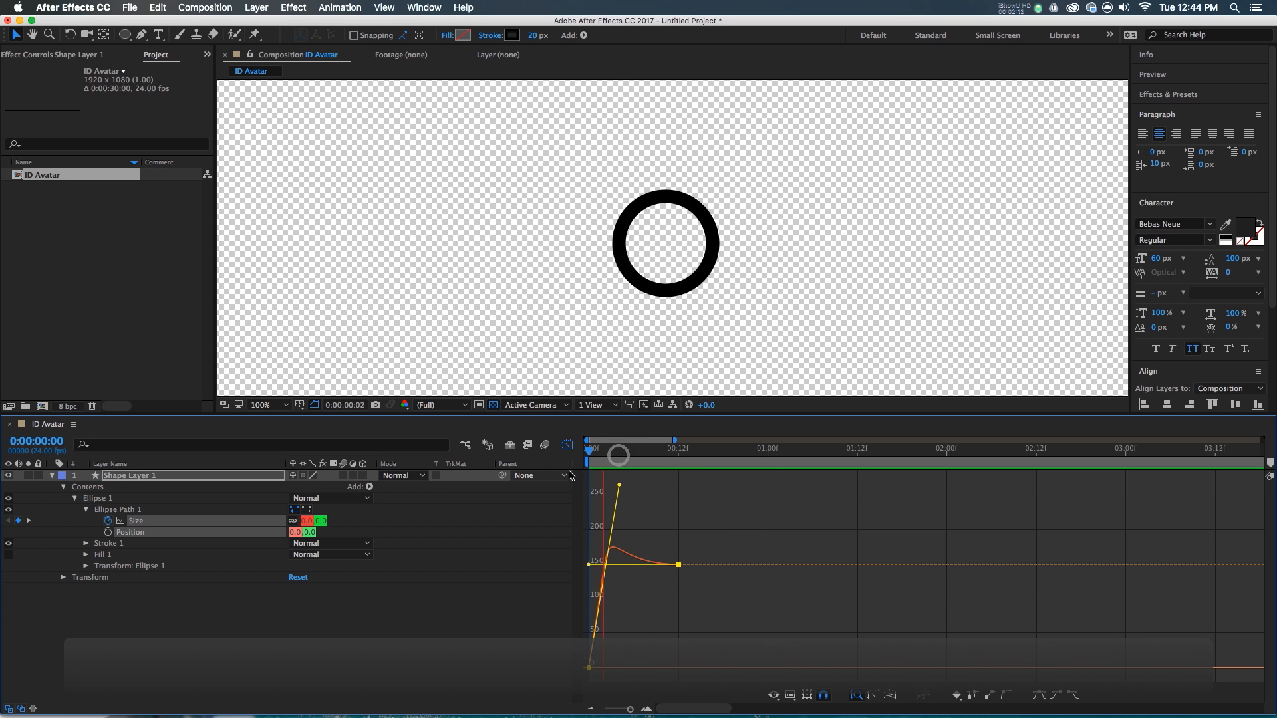
pyautogui.press('space')
pyautogui.click(8, 554)
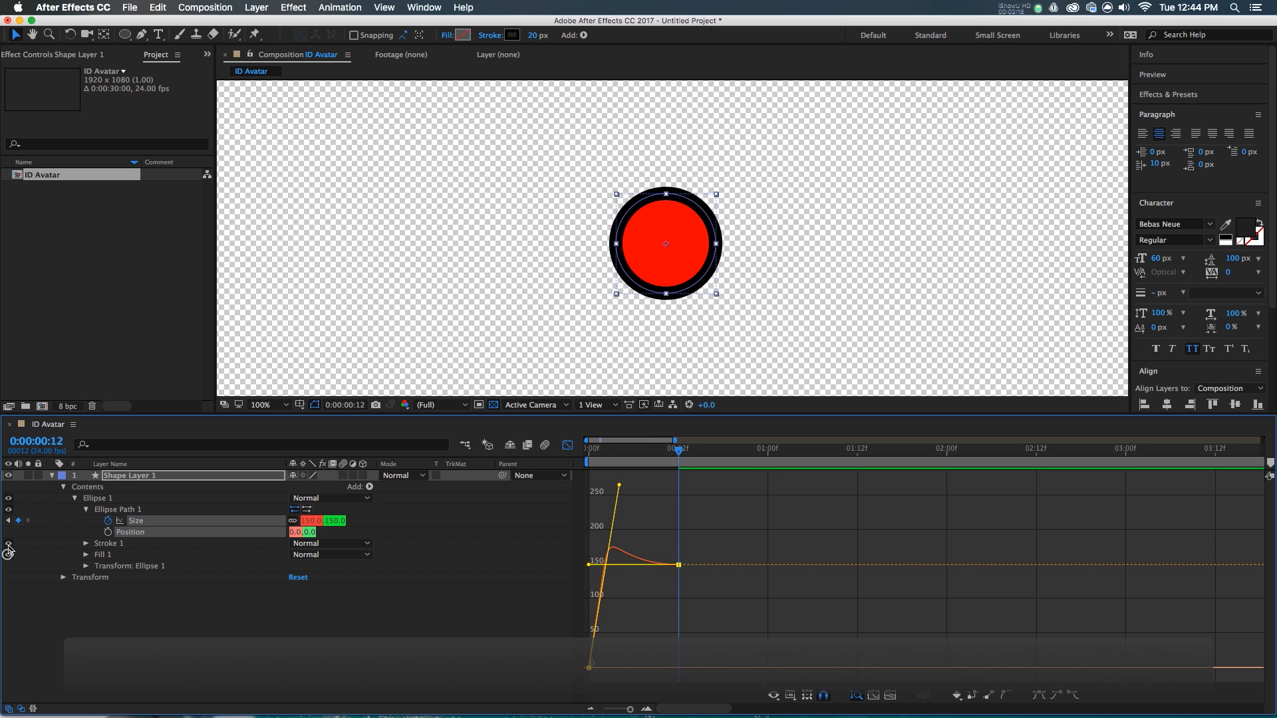
pyautogui.click(8, 543)
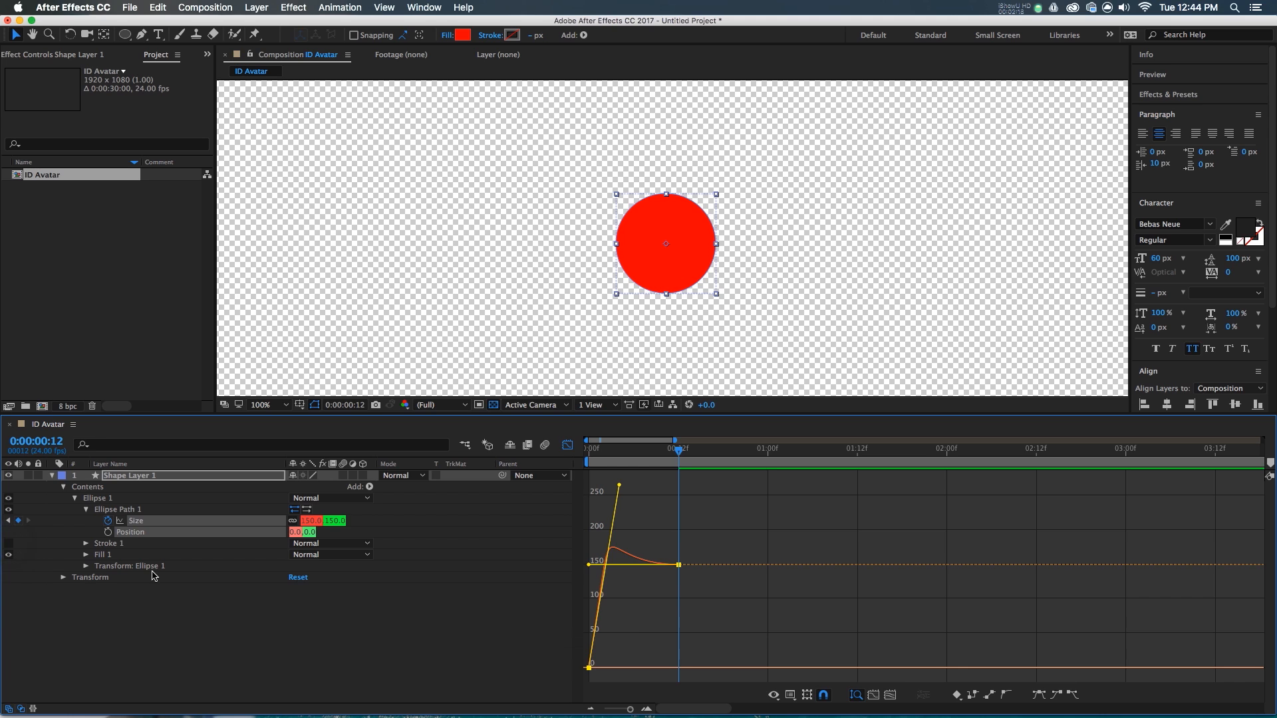
pyautogui.click(53, 476)
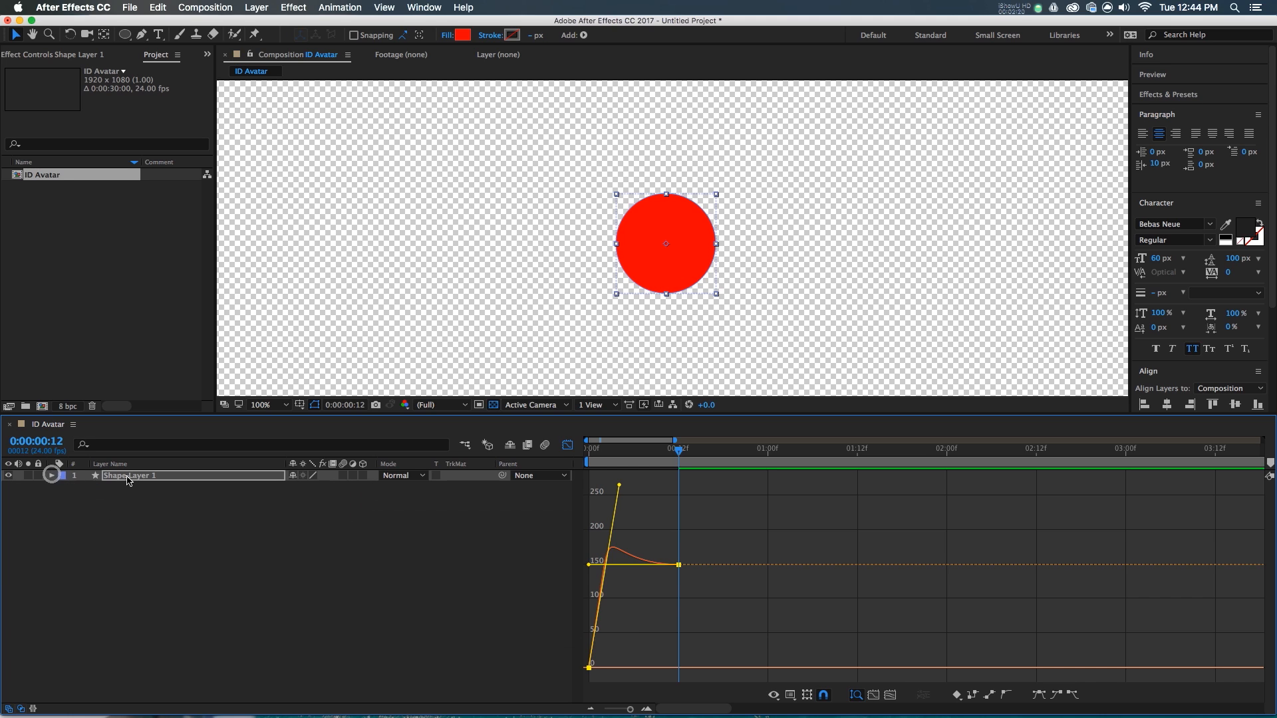
# - Rename the circle shape layer to Alpha
pyautogui.click(127, 477)
pyautogui.press('p')
pyautogui.press('Return')
pyautogui.write('Alpha')
pyautogui.press('Return')
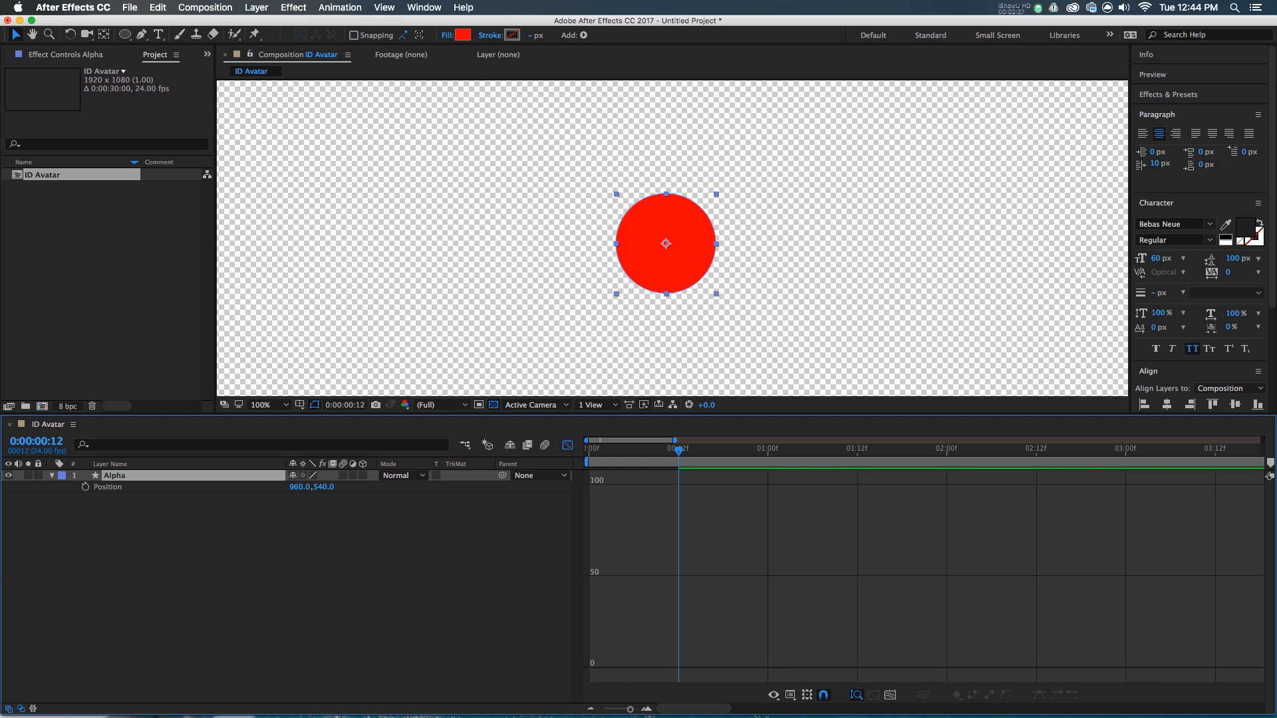
pyautogui.press('super+z')
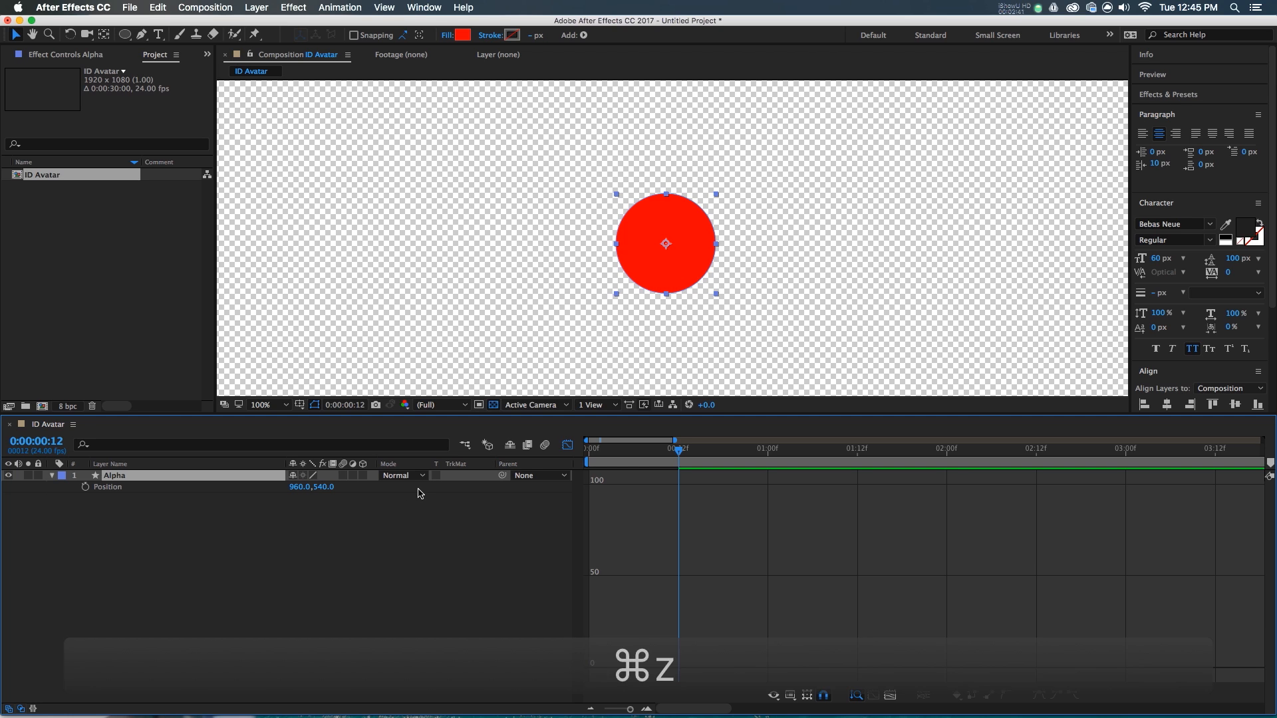
# - Set the Alpha layer's blending mode to Stencil Alpha
pyautogui.click(412, 482)
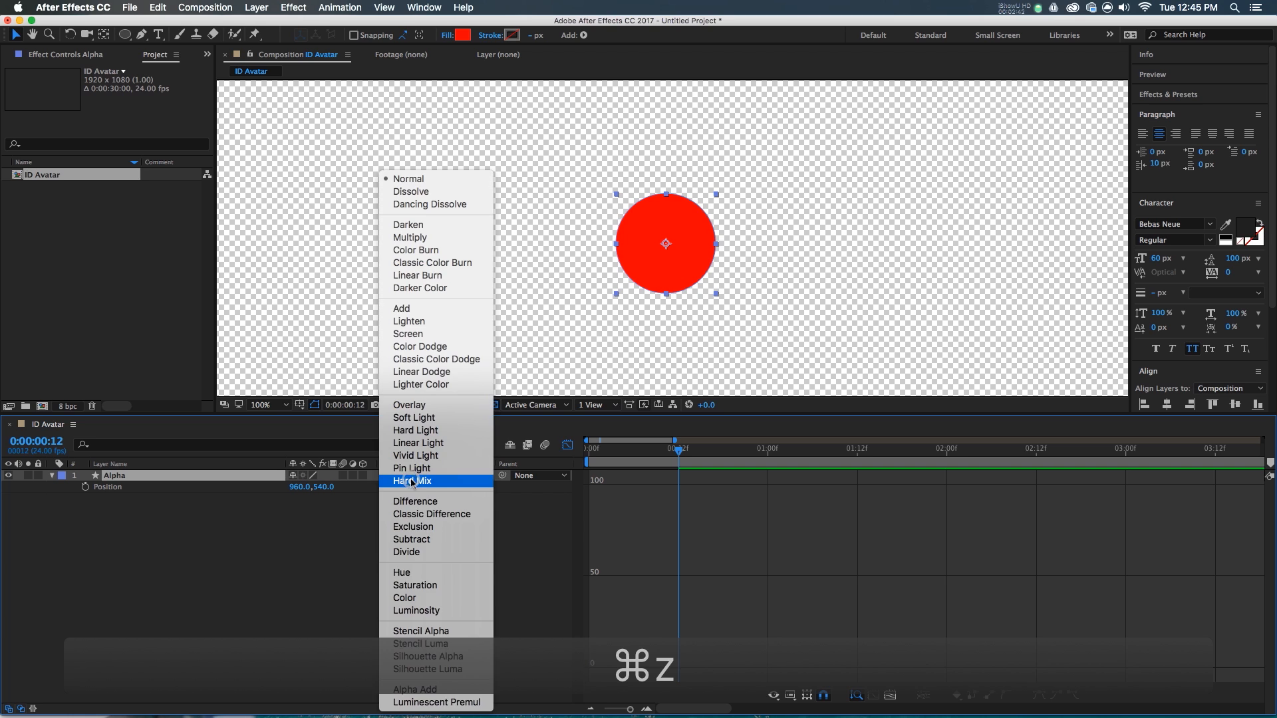
pyautogui.click(429, 632)
pyautogui.click(363, 570)
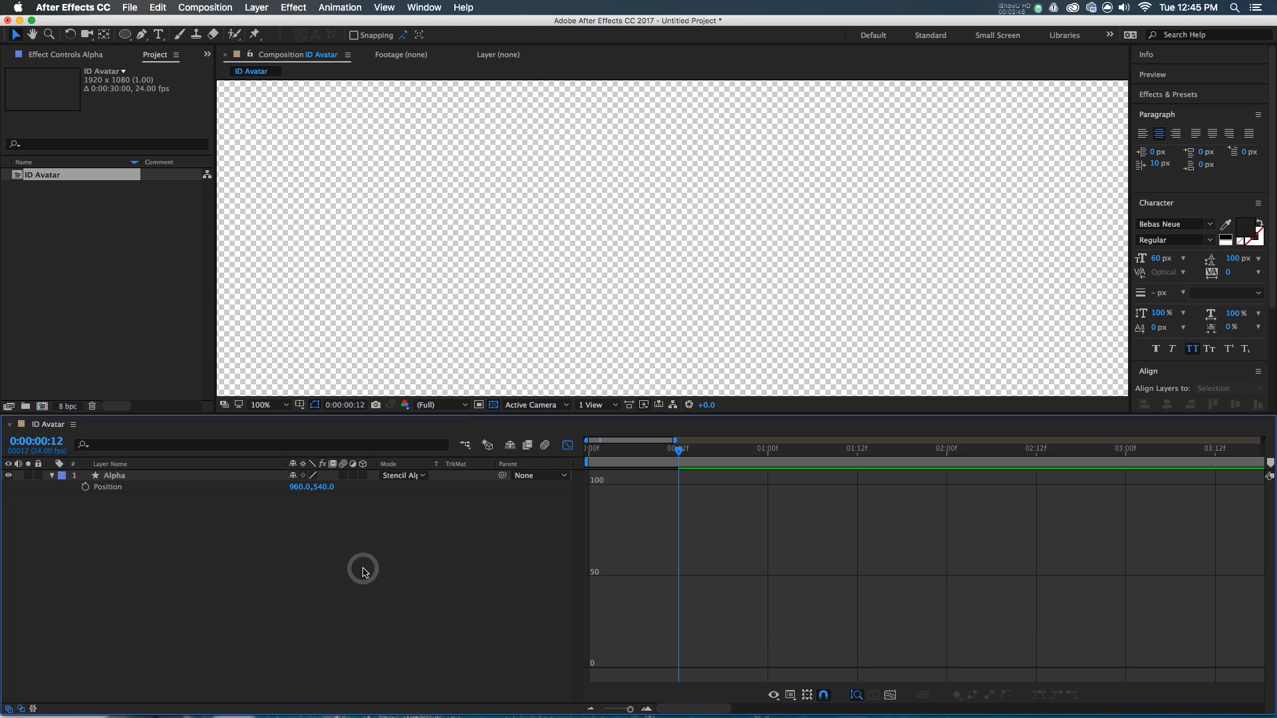
pyautogui.moveTo(125, 34); pyautogui.dragTo(153, 33)
# - Add a full-composition rectangle with a solid teal fill and move it below the Alpha layer
pyautogui.doubleClick(123, 35)
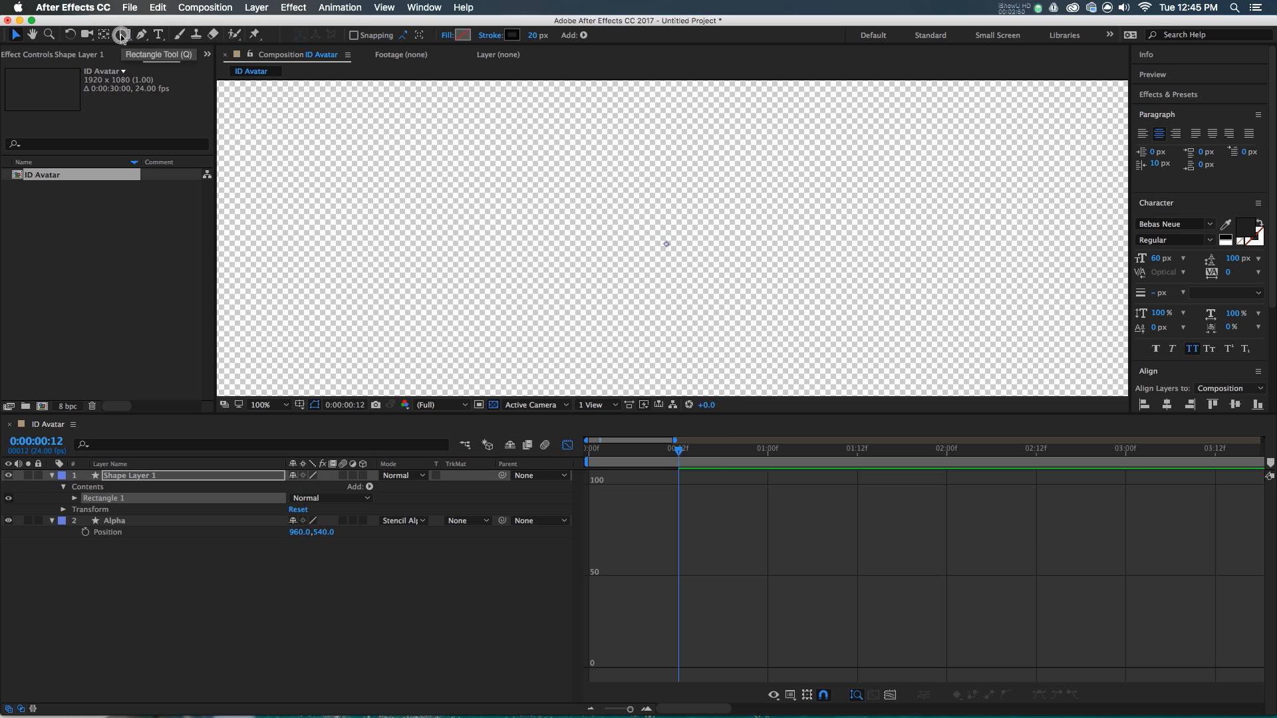
pyautogui.click(449, 37)
pyautogui.click(34, 106)
pyautogui.click(127, 183)
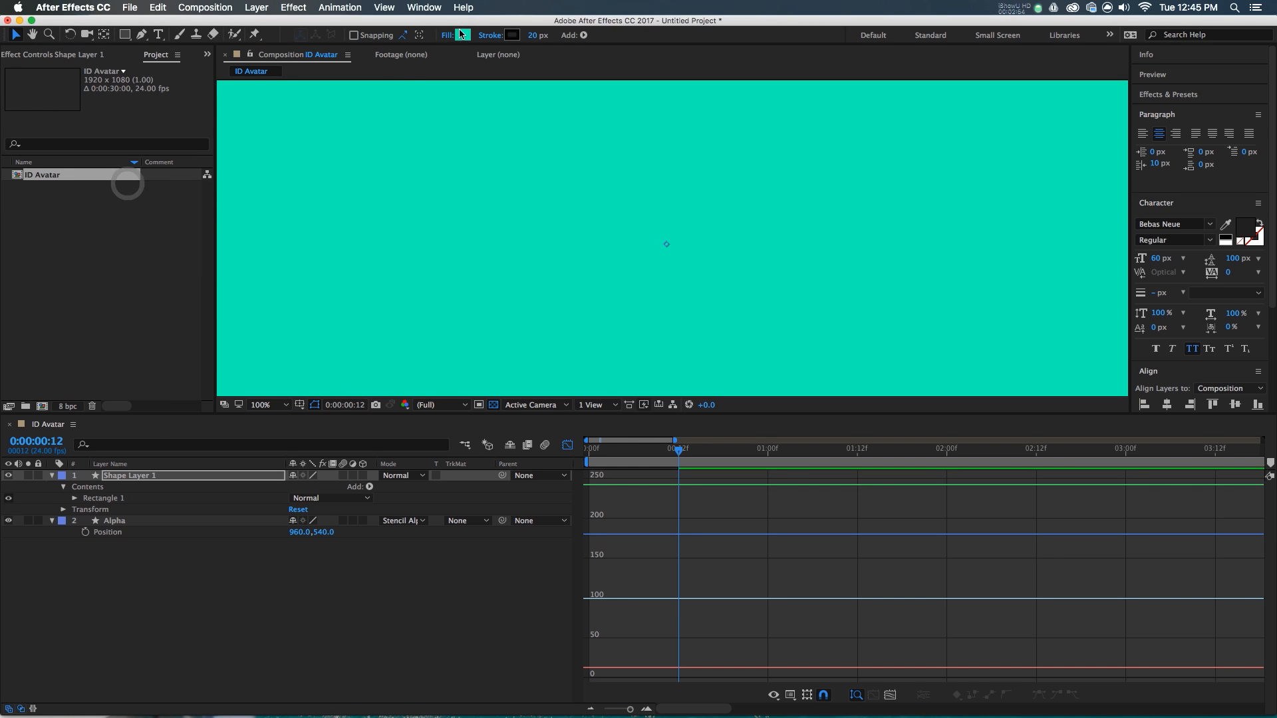
pyautogui.moveTo(151, 475); pyautogui.dragTo(139, 570)
pyautogui.click(234, 567)
# - Give the Alpha layer a Fuchsia label and lock it
pyautogui.click(129, 477)
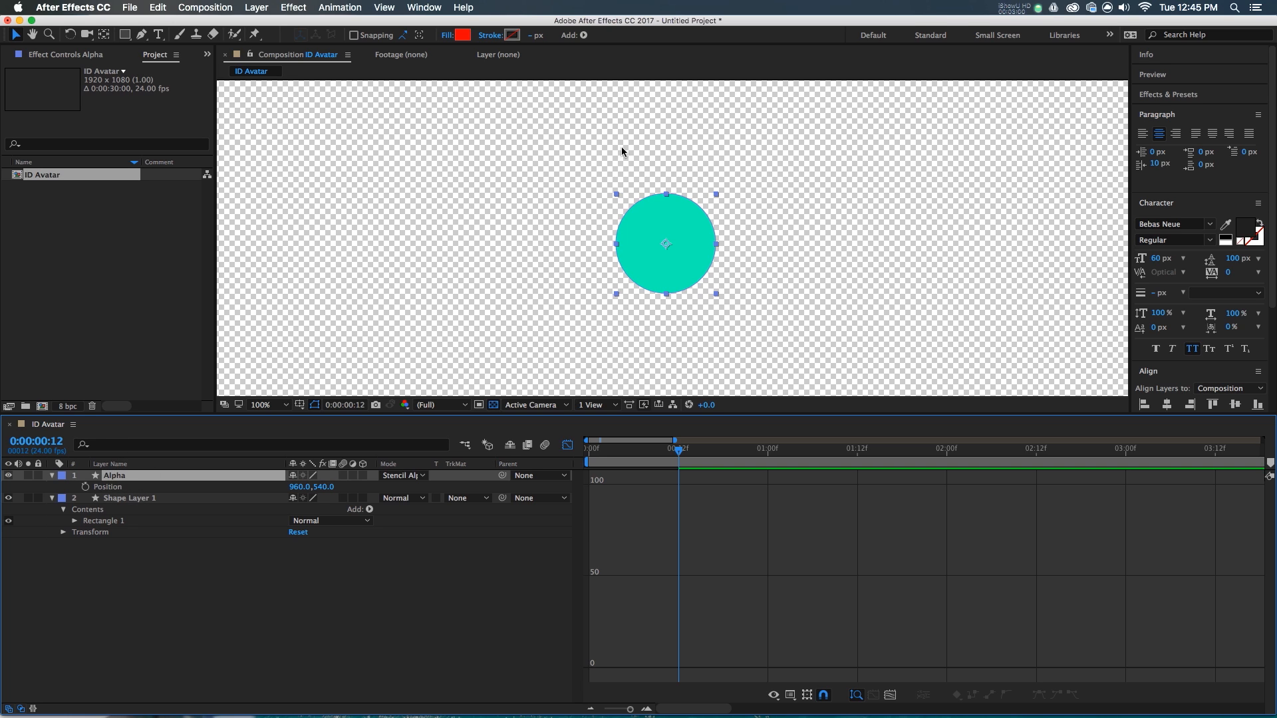
pyautogui.click(483, 590)
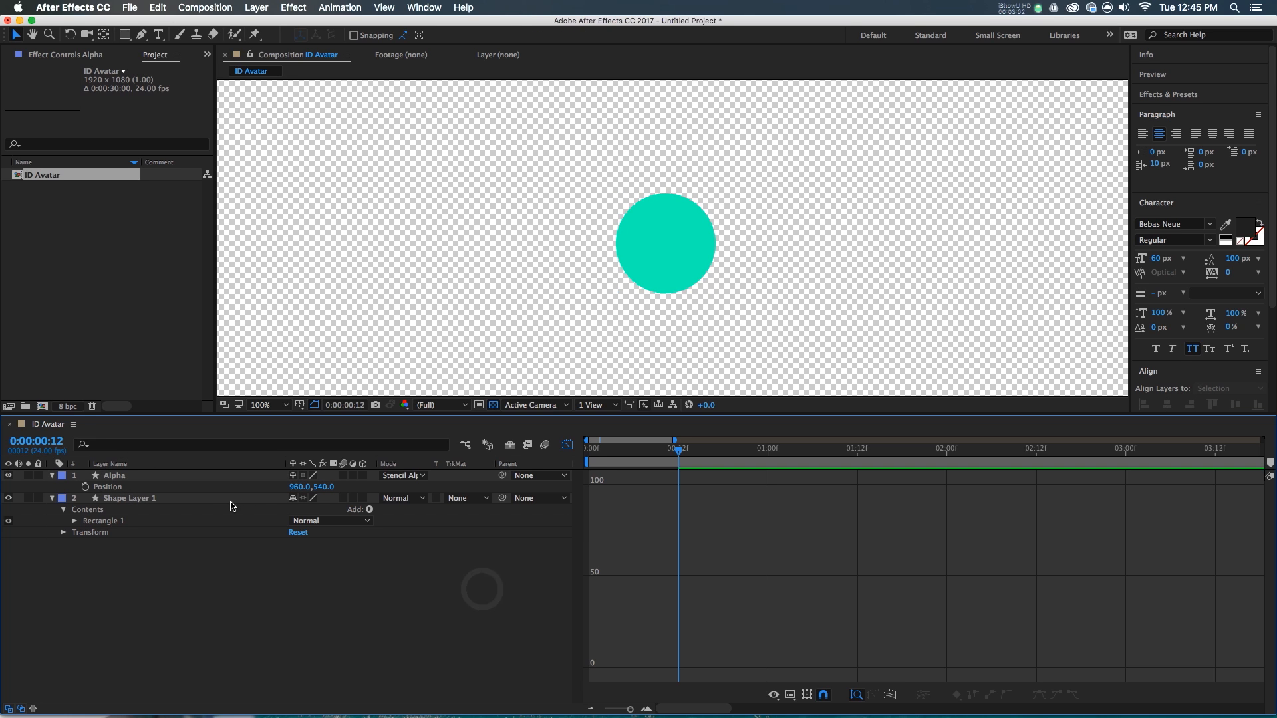
pyautogui.click(215, 499)
pyautogui.click(62, 476)
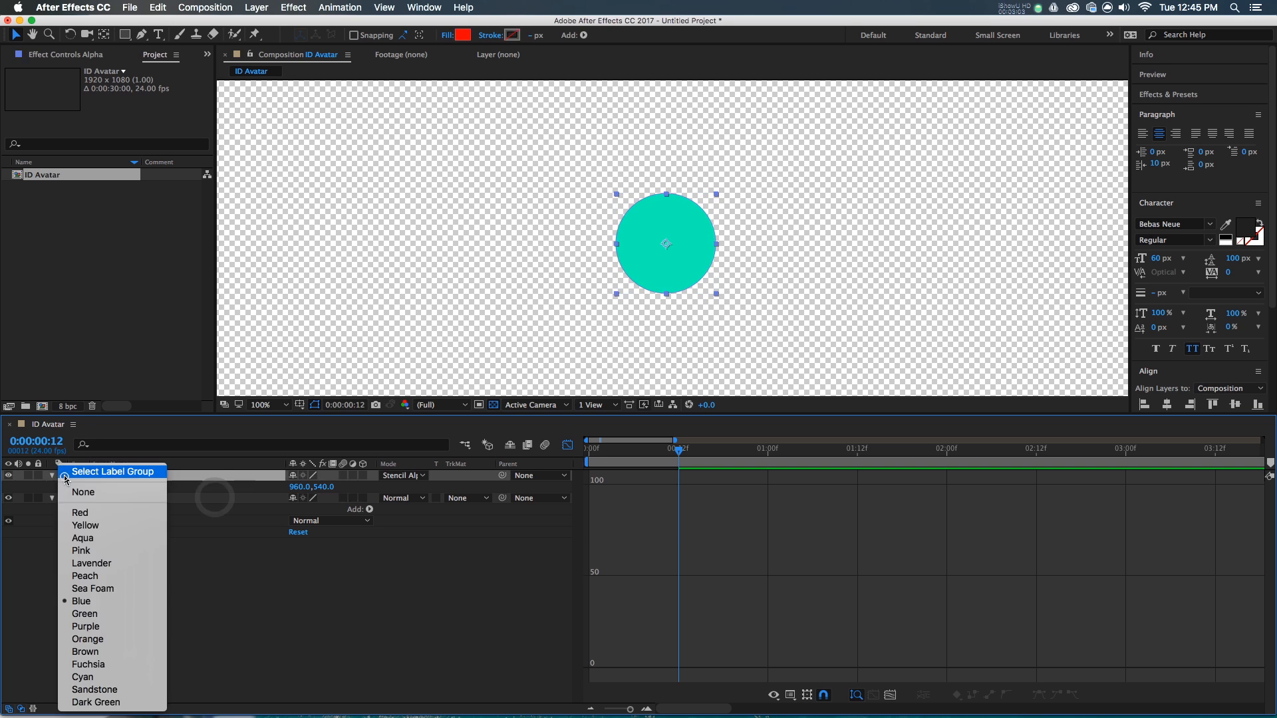
pyautogui.click(107, 664)
pyautogui.click(38, 476)
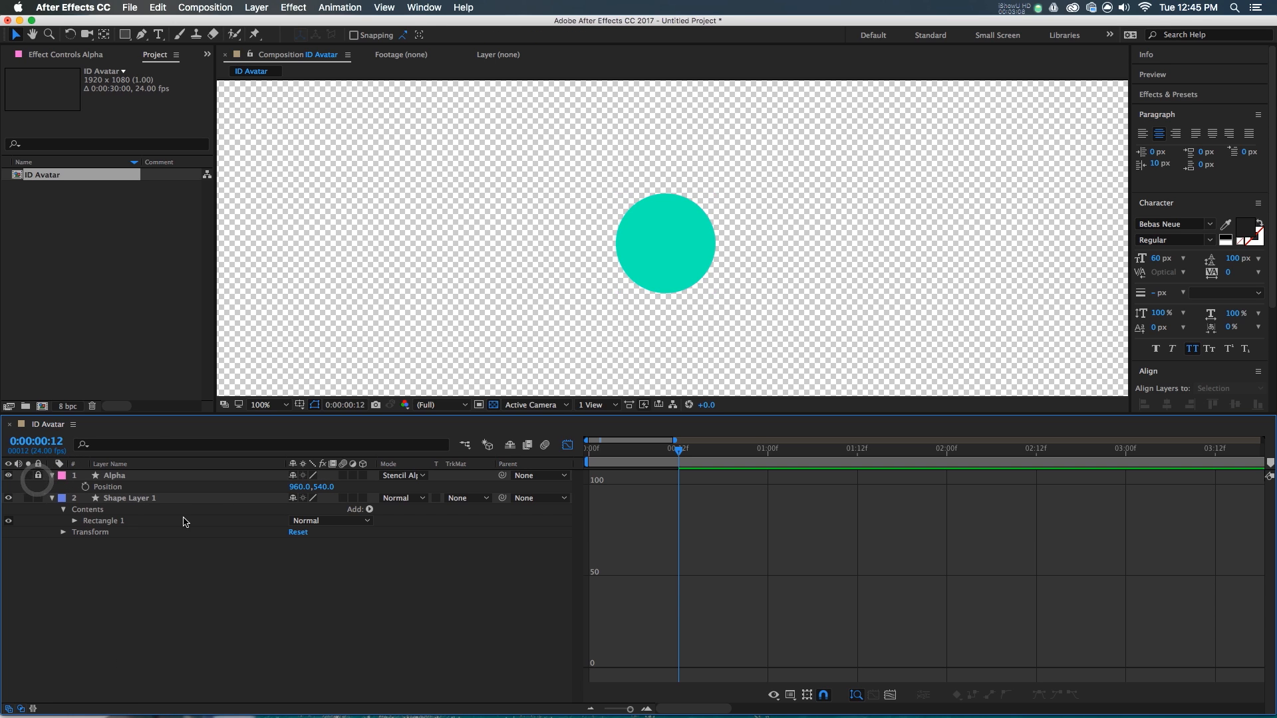
# - Rename the rectangle shape layer to BG
pyautogui.click(128, 498)
pyautogui.click(127, 499)
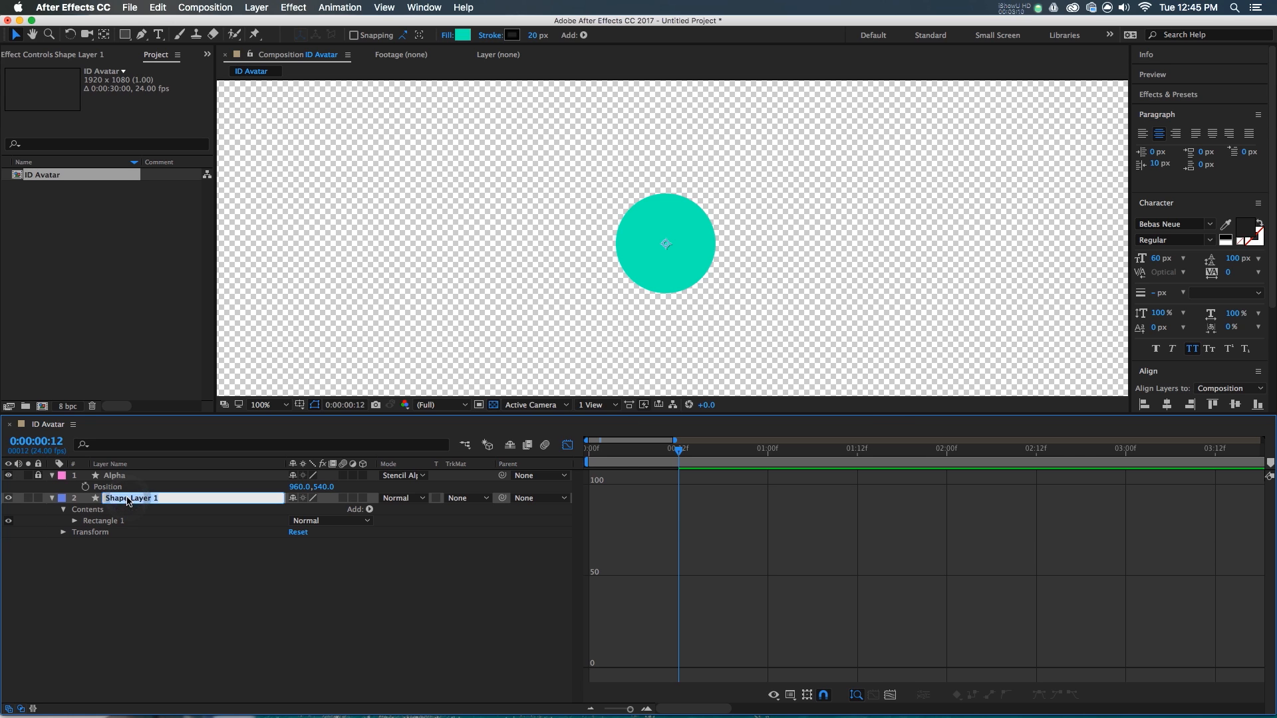
pyautogui.write('BG')
pyautogui.press('Return')
pyautogui.click(438, 639)
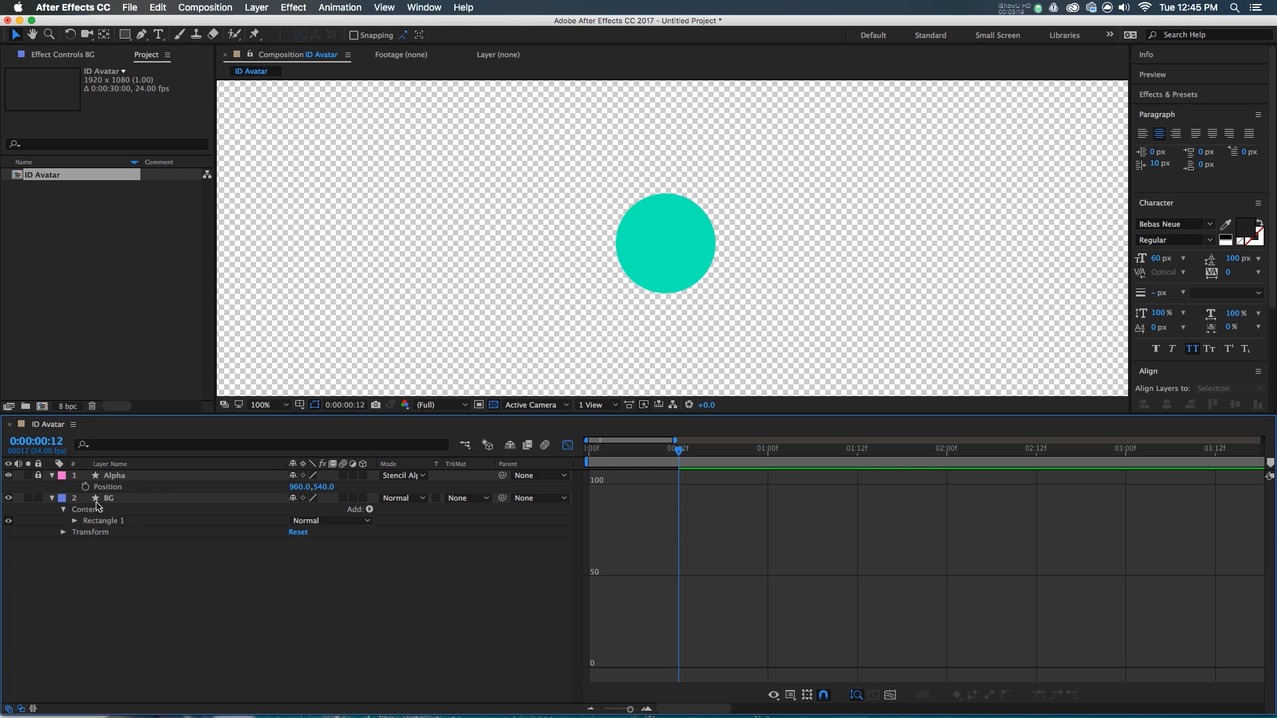
pyautogui.click(100, 505)
pyautogui.click(130, 475)
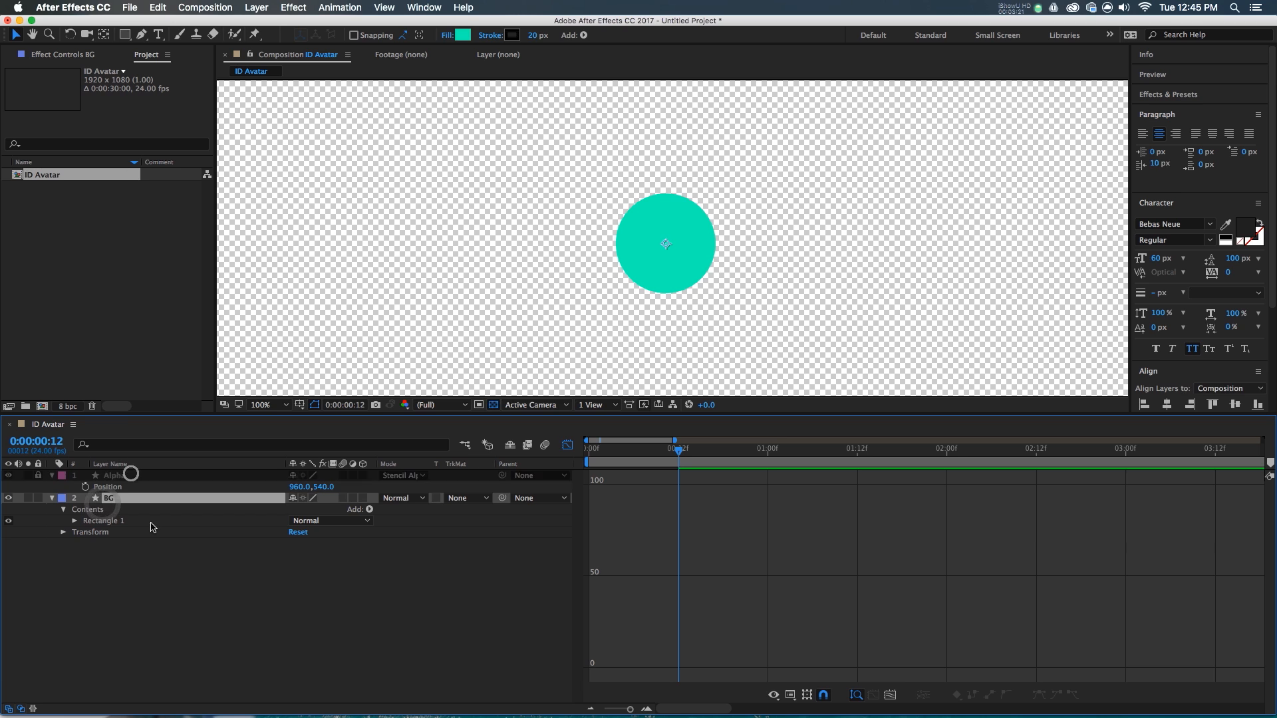
pyautogui.click(151, 563)
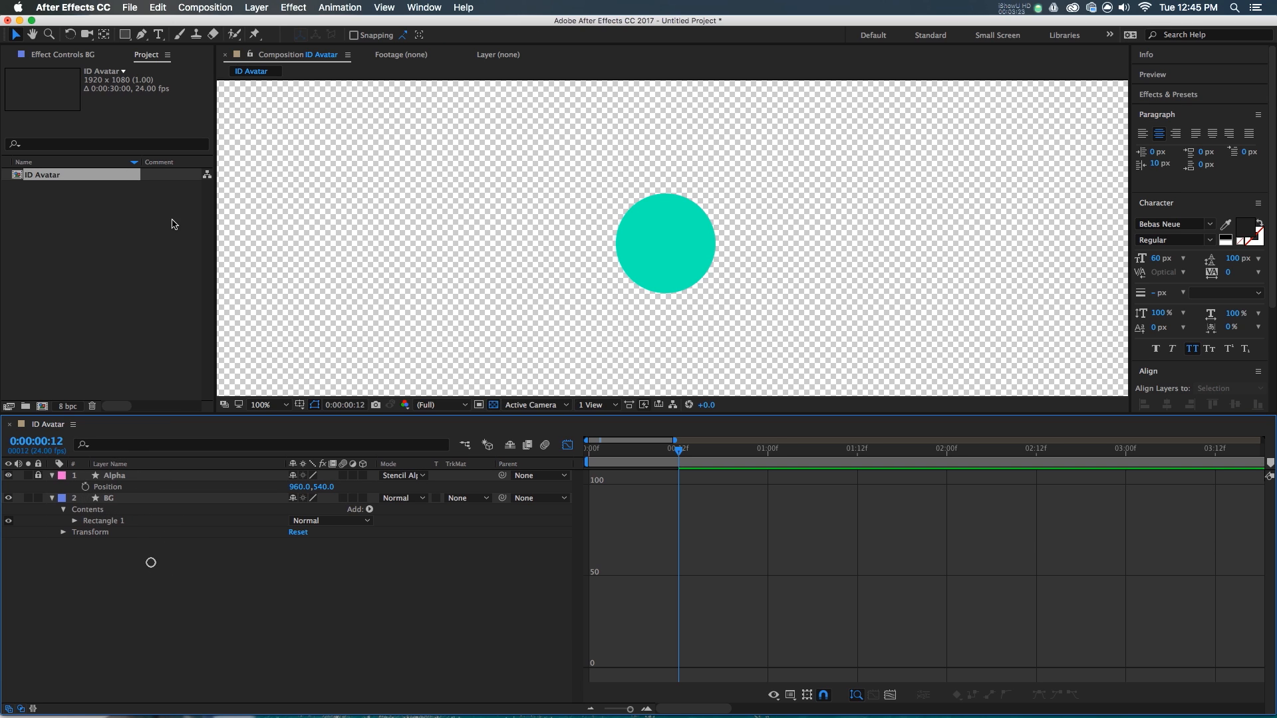
pyautogui.moveTo(128, 38)
pyautogui.mouseDown()
pyautogui.moveTo(154, 76)
pyautogui.moveTo(168, 65)
pyautogui.mouseUp()
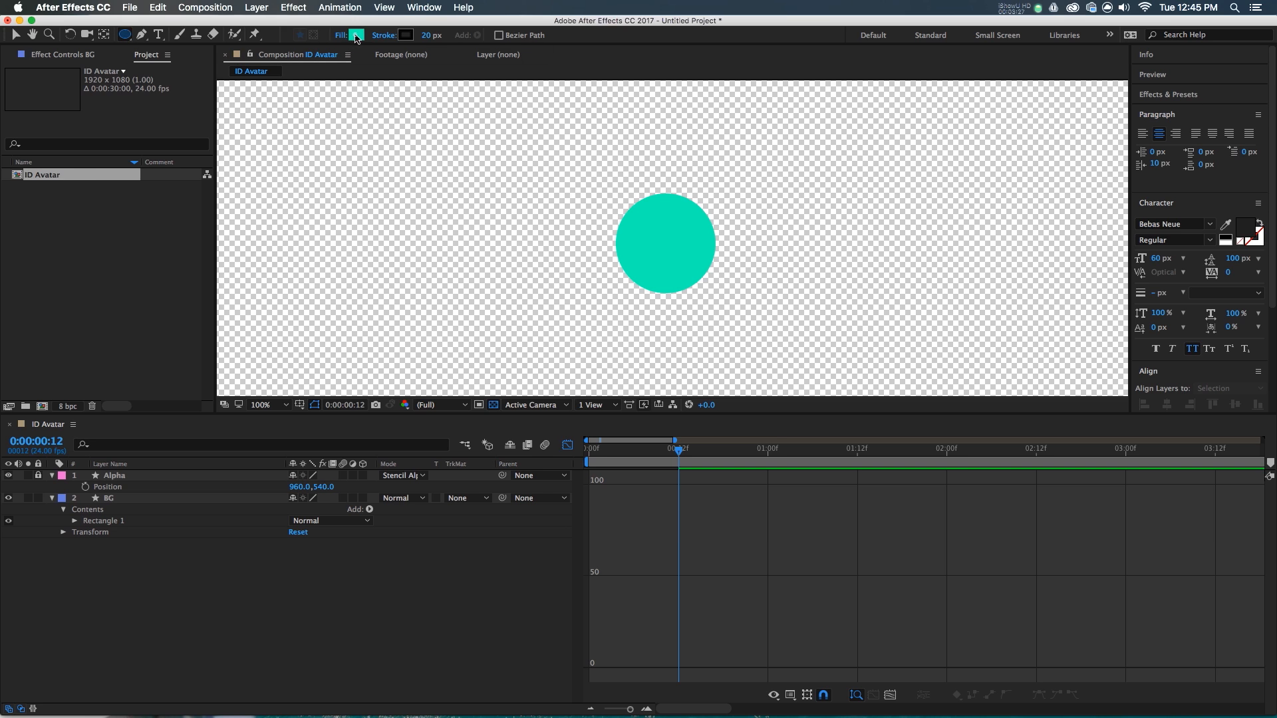
# - Set the new-shape fill to dark teal 032F23 with no stroke
pyautogui.click(357, 35)
pyautogui.moveTo(200, 189); pyautogui.dragTo(202, 245)
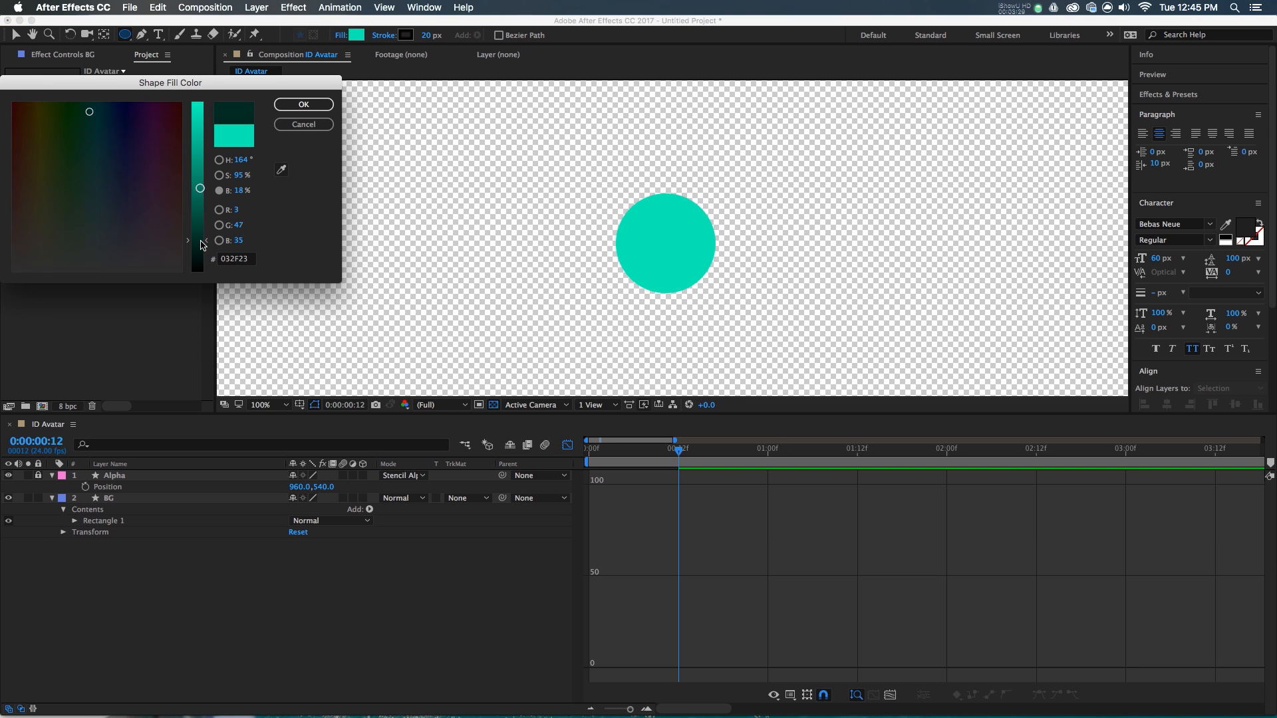
pyautogui.click(312, 103)
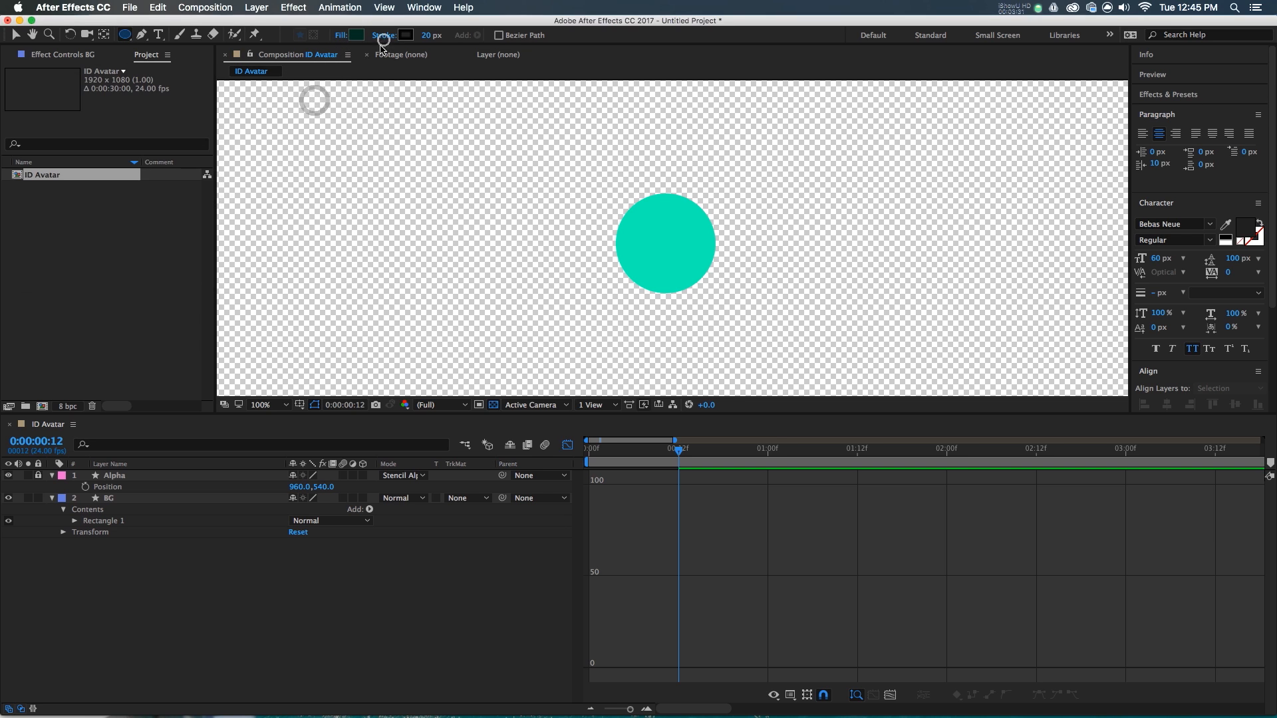
pyautogui.click(380, 38)
pyautogui.click(18, 107)
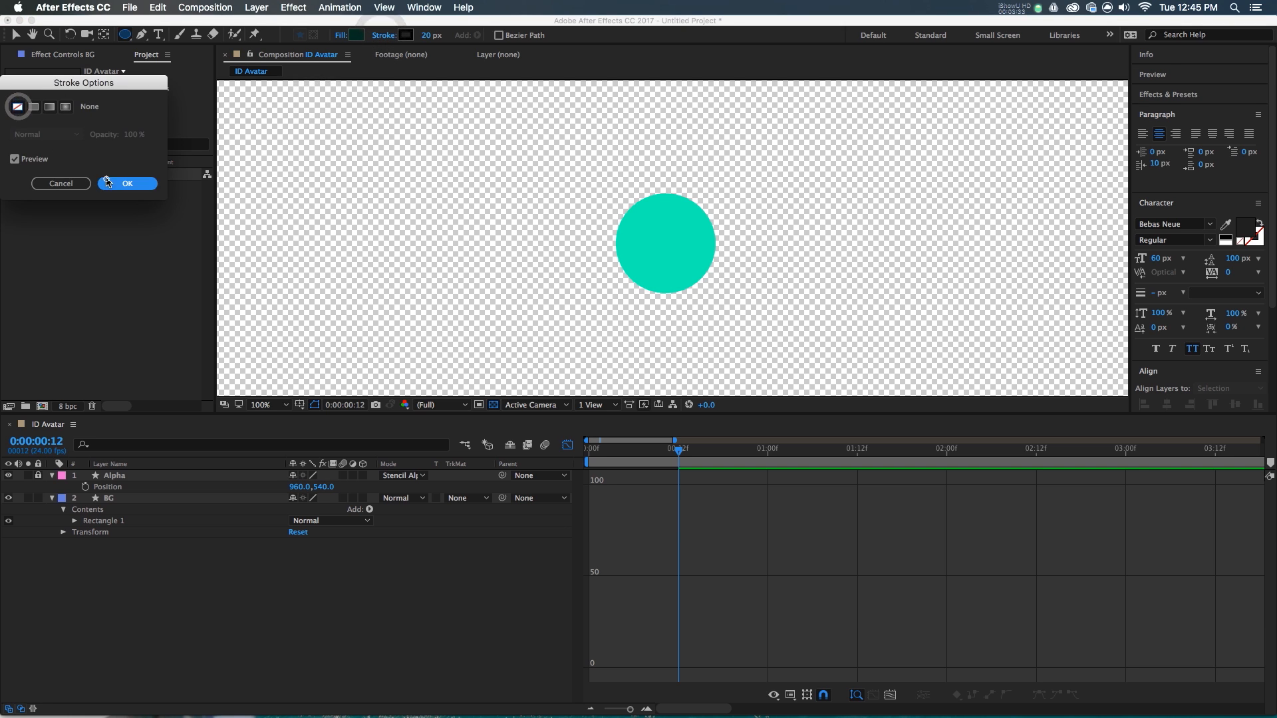
pyautogui.click(107, 181)
# - Draw a 111-pixel dark circle, place it at the avatar's bottom centre, and duplicate it
pyautogui.doubleClick(125, 34)
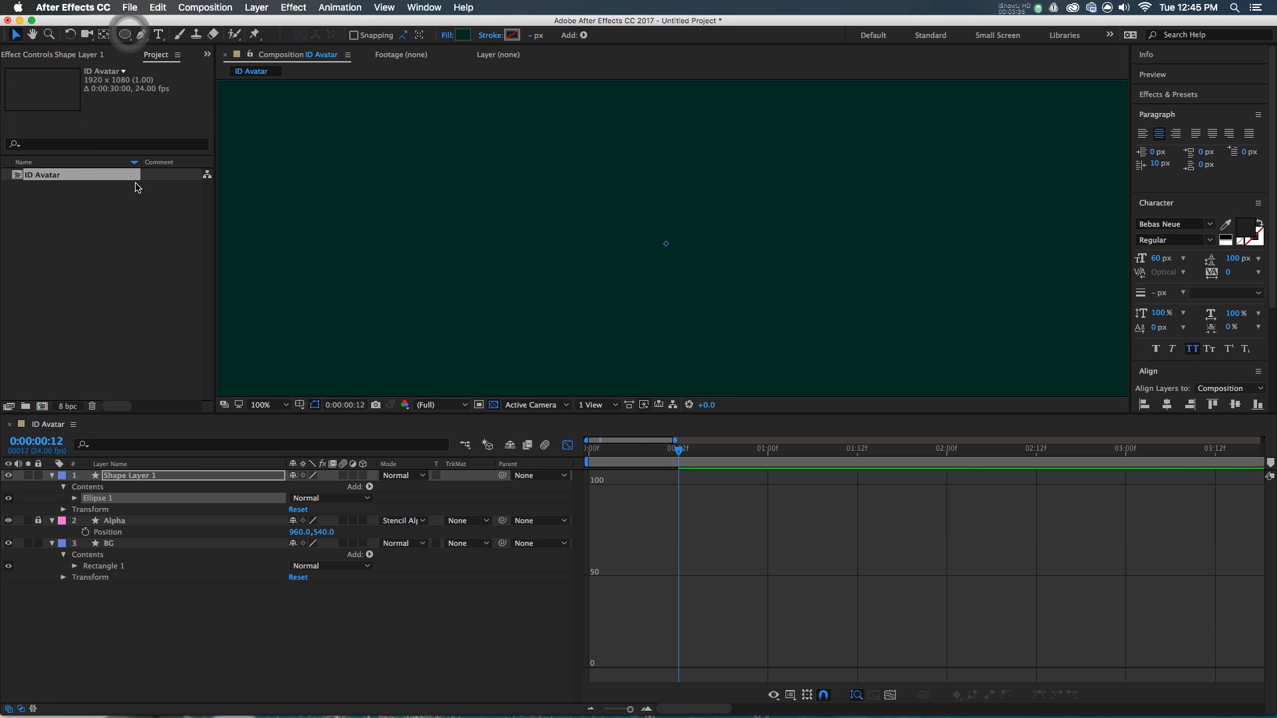
pyautogui.press('u')
pyautogui.press('u')
pyautogui.moveTo(303, 525); pyautogui.dragTo(323, 520)
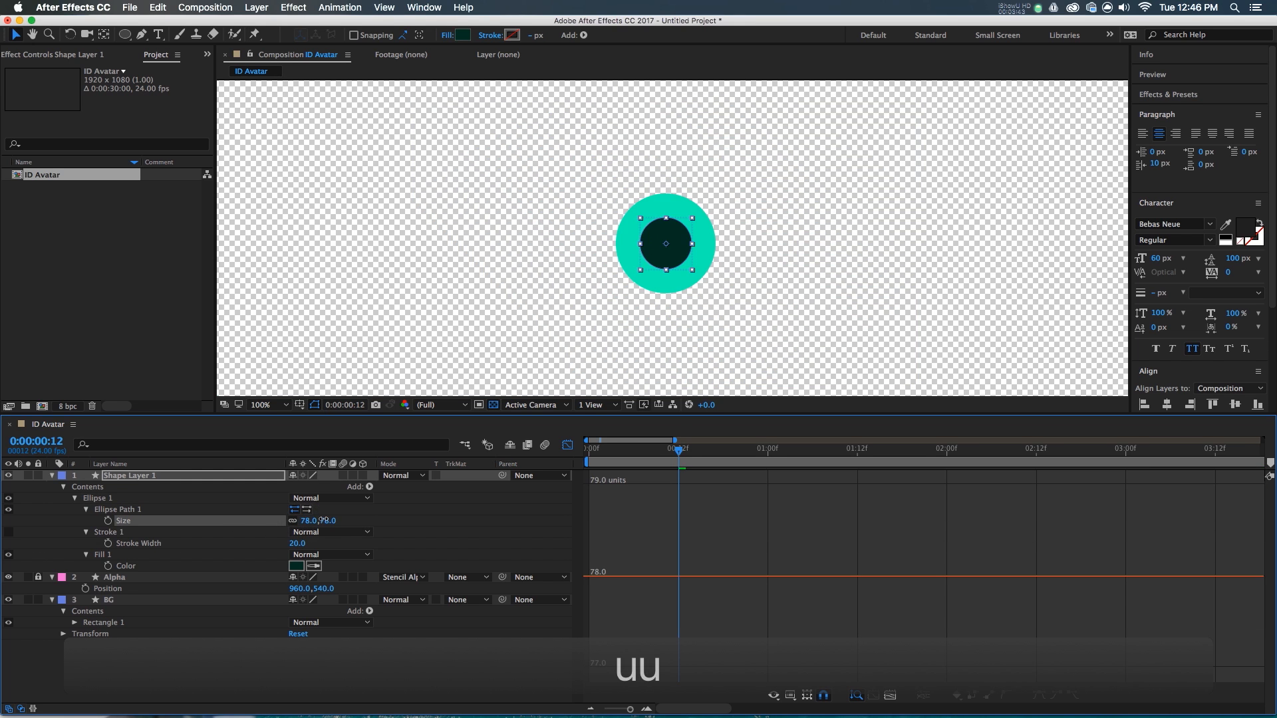
pyautogui.click(377, 519)
pyautogui.moveTo(655, 234); pyautogui.dragTo(657, 279)
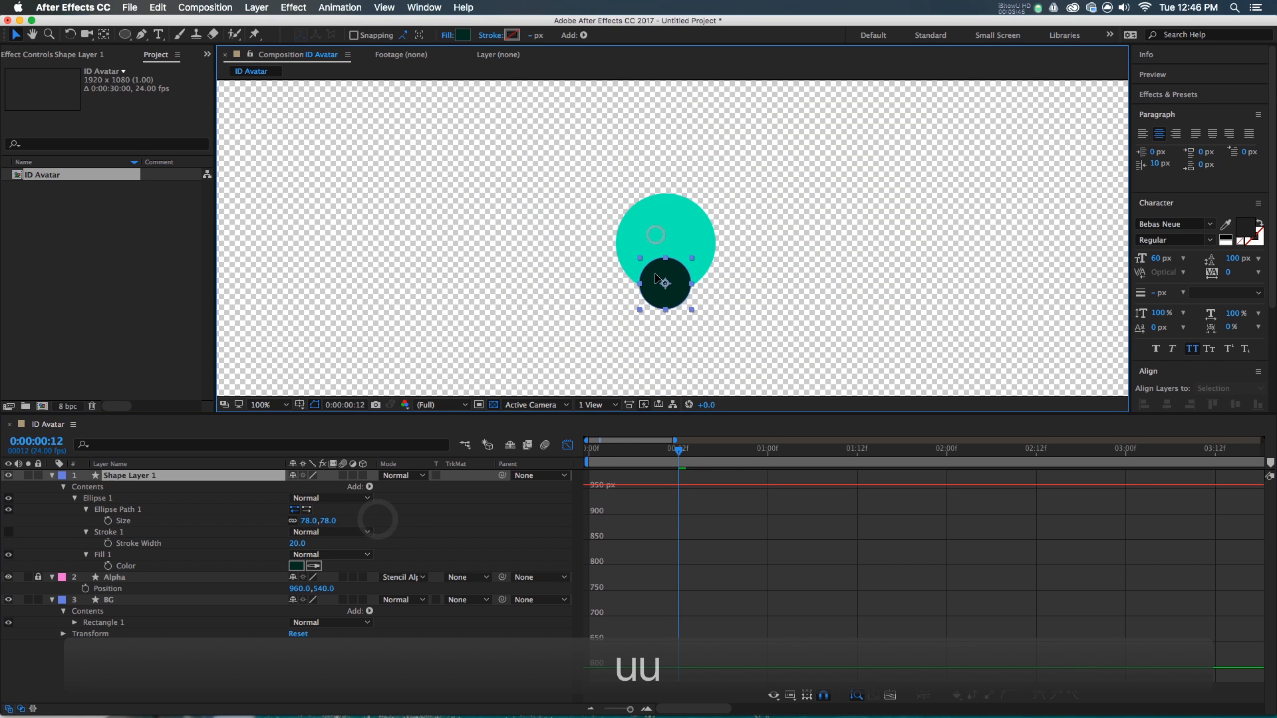
pyautogui.moveTo(313, 521); pyautogui.dragTo(354, 519)
pyautogui.click(732, 270)
pyautogui.moveTo(663, 303); pyautogui.dragTo(665, 296)
pyautogui.moveTo(664, 273); pyautogui.dragTo(664, 280)
pyautogui.press('super+d')
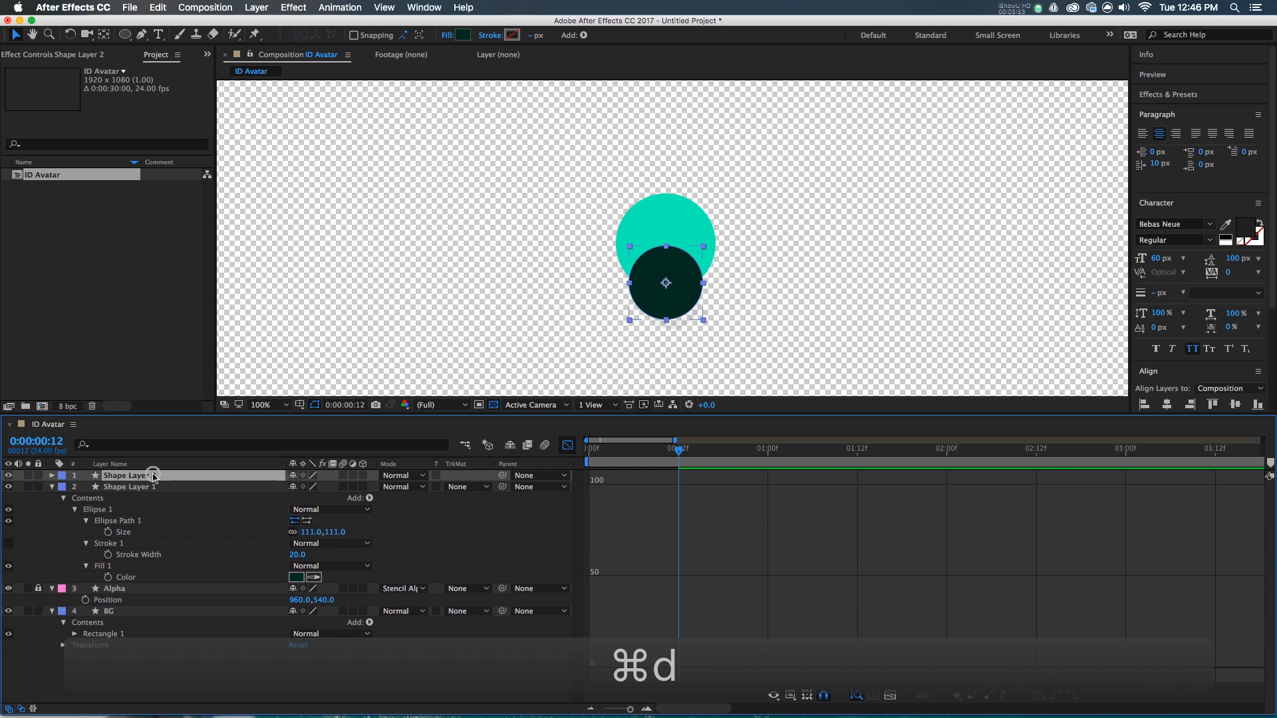
# - Shrink the duplicate into the teal disc's upper half and lighten its fill toward 71CDB4
pyautogui.moveTo(703, 248); pyautogui.dragTo(691, 212)
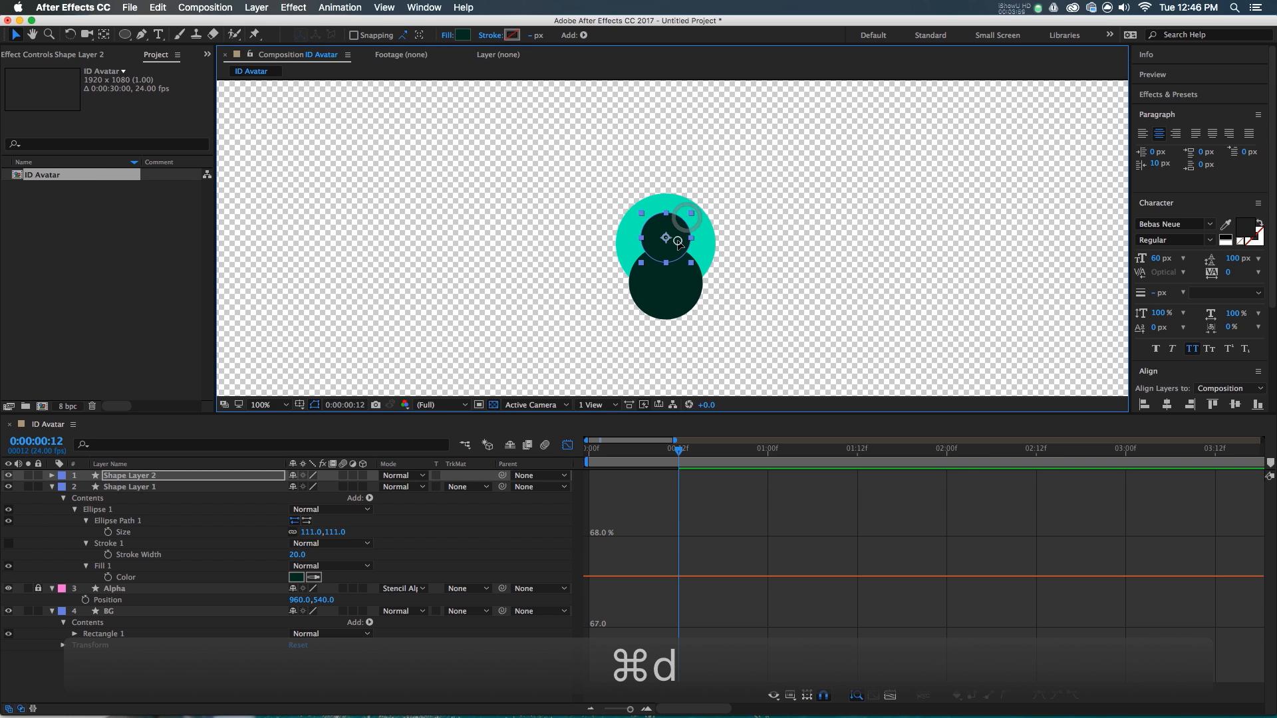
pyautogui.click(464, 35)
pyautogui.moveTo(206, 265); pyautogui.dragTo(195, 142)
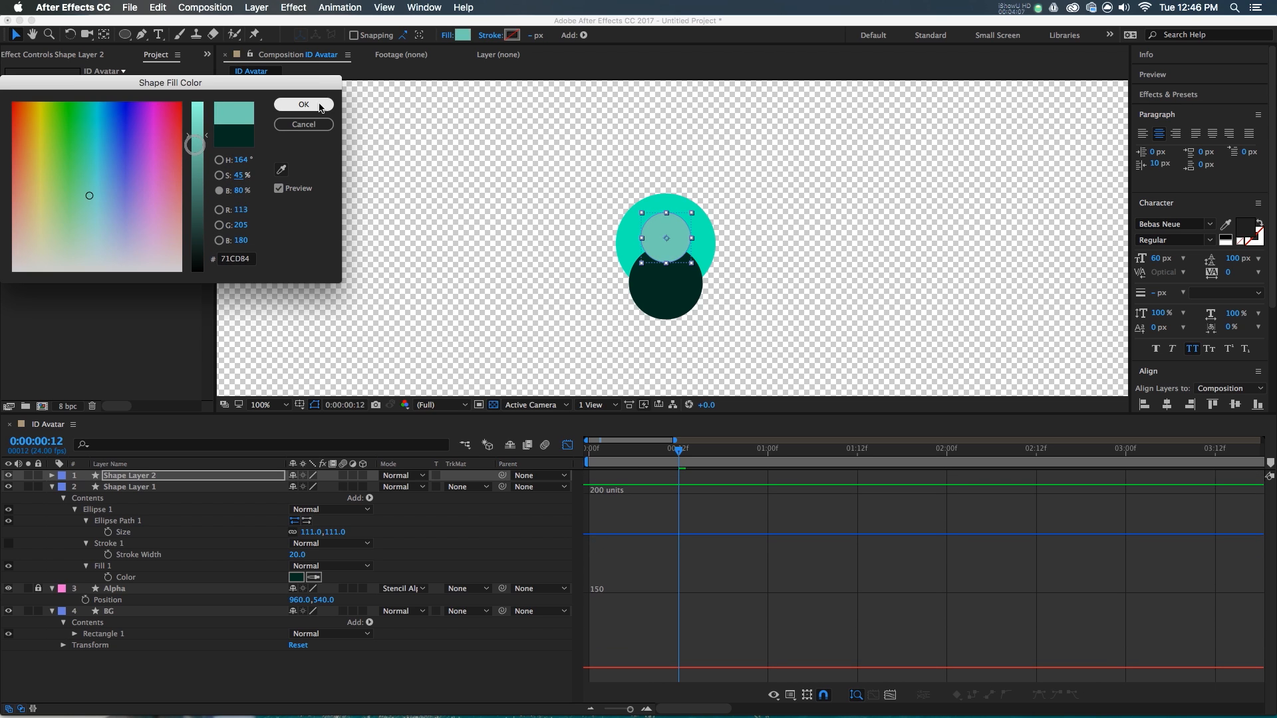
# - Commit the pale teal 71CDB4 fill and turn off the Graph Editor
pyautogui.click(320, 106)
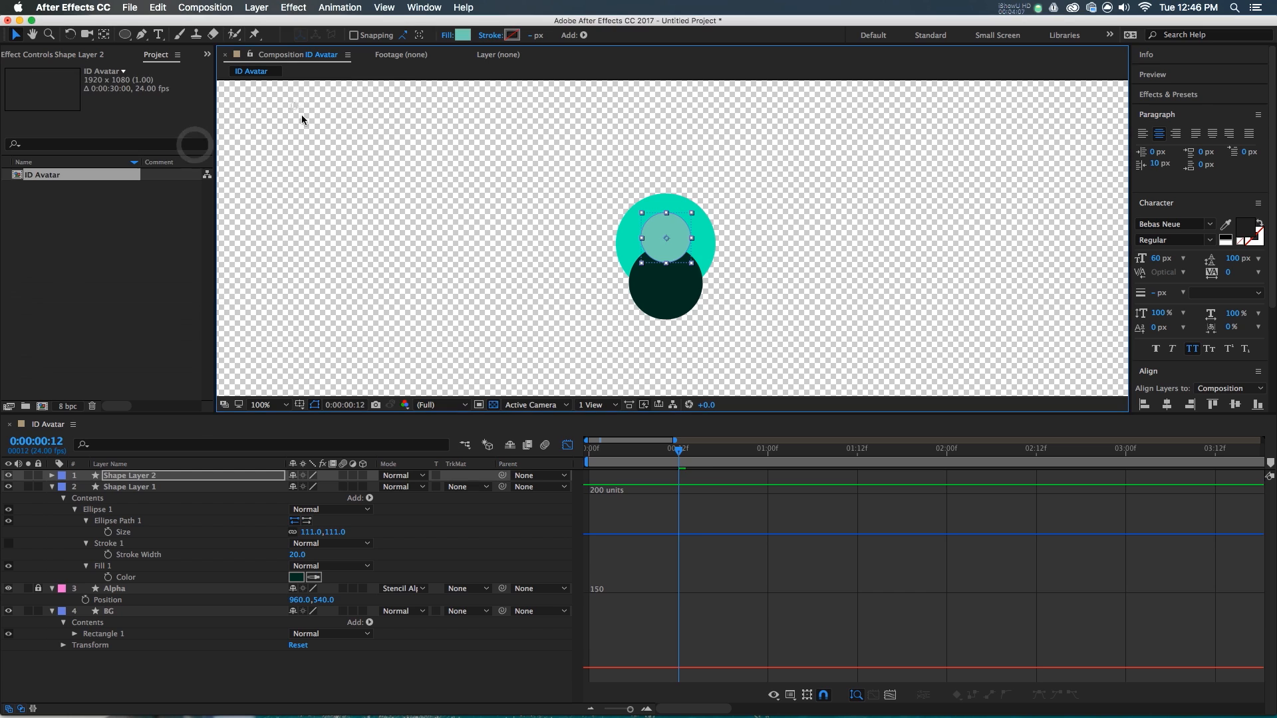
pyautogui.click(685, 286)
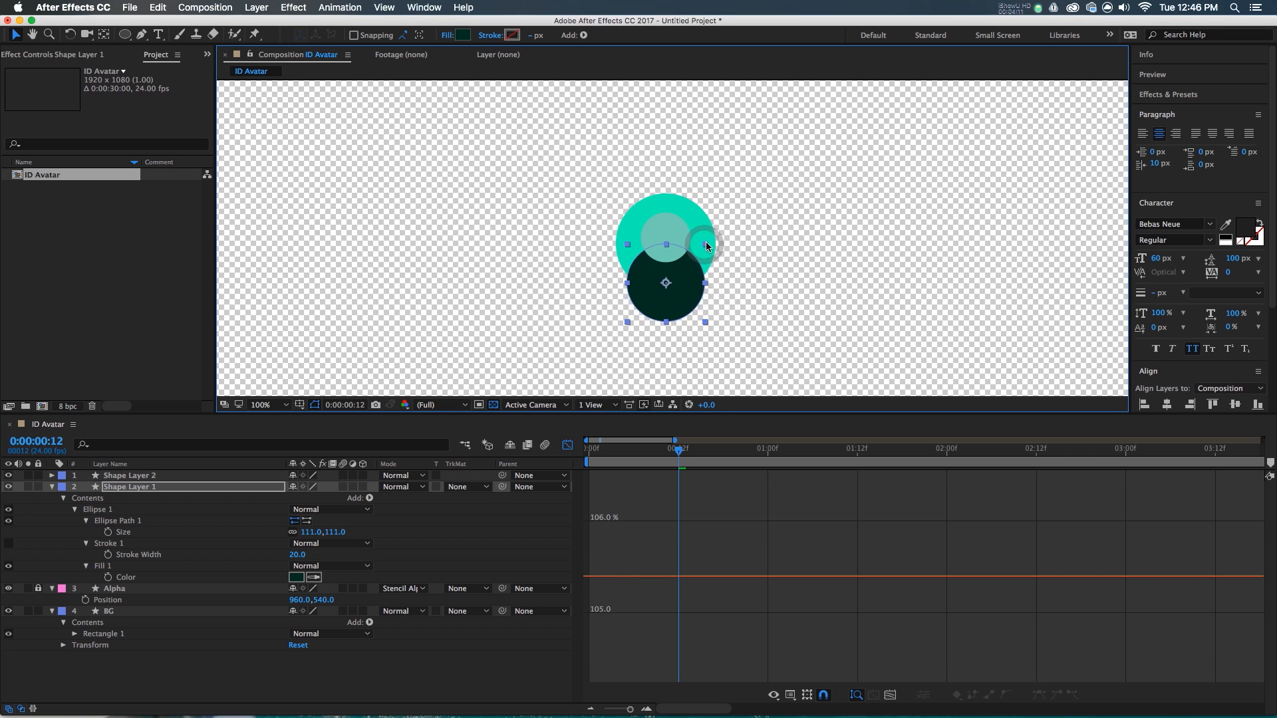
pyautogui.click(692, 246)
pyautogui.click(665, 284)
# - At frame 0, select both circle layers and show their Position values
pyautogui.hotkey('shift', 'F3')
pyautogui.press('Home')
pyautogui.click(666, 529)
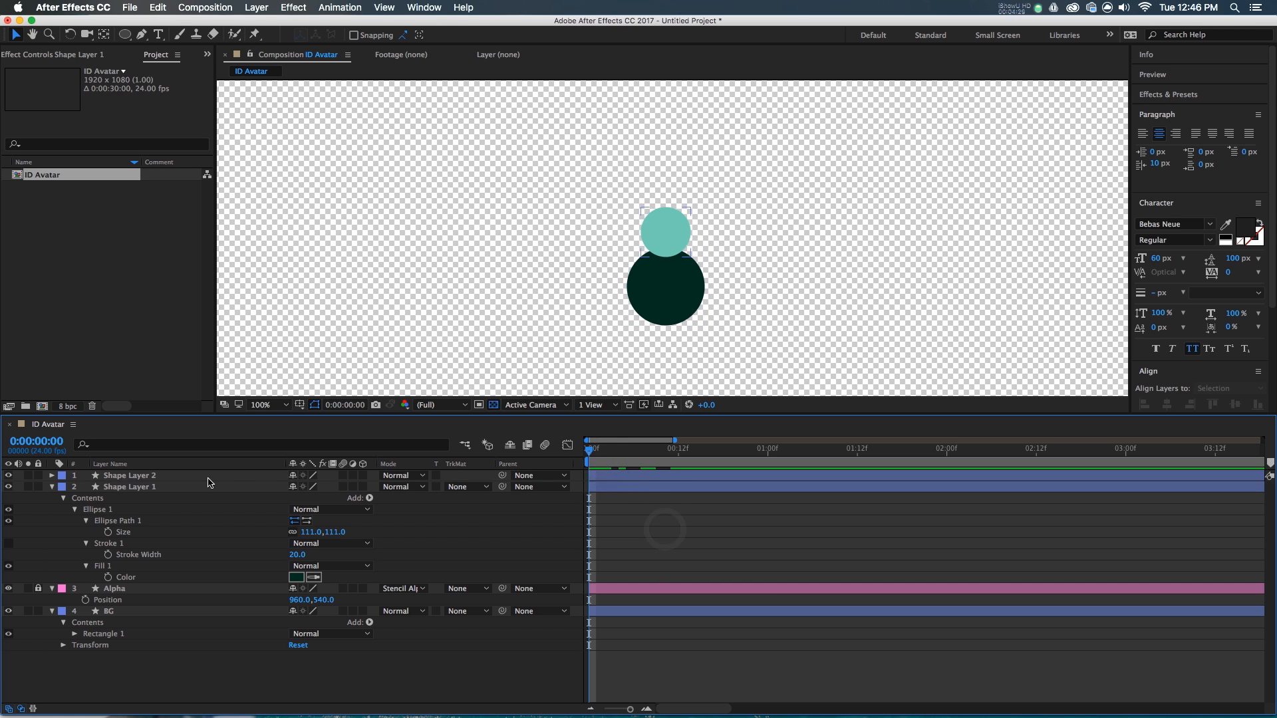
pyautogui.click(205, 476)
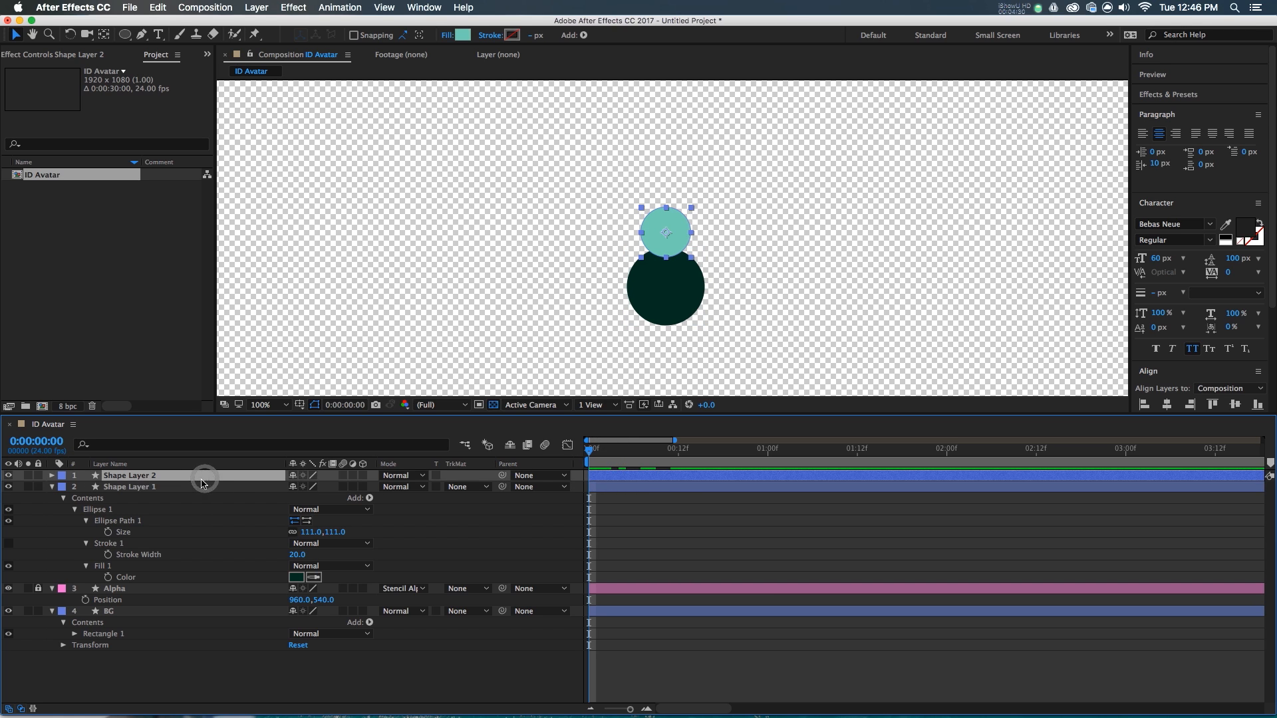
pyautogui.keyDown('shift'); pyautogui.click(190, 488); pyautogui.keyUp('shift')
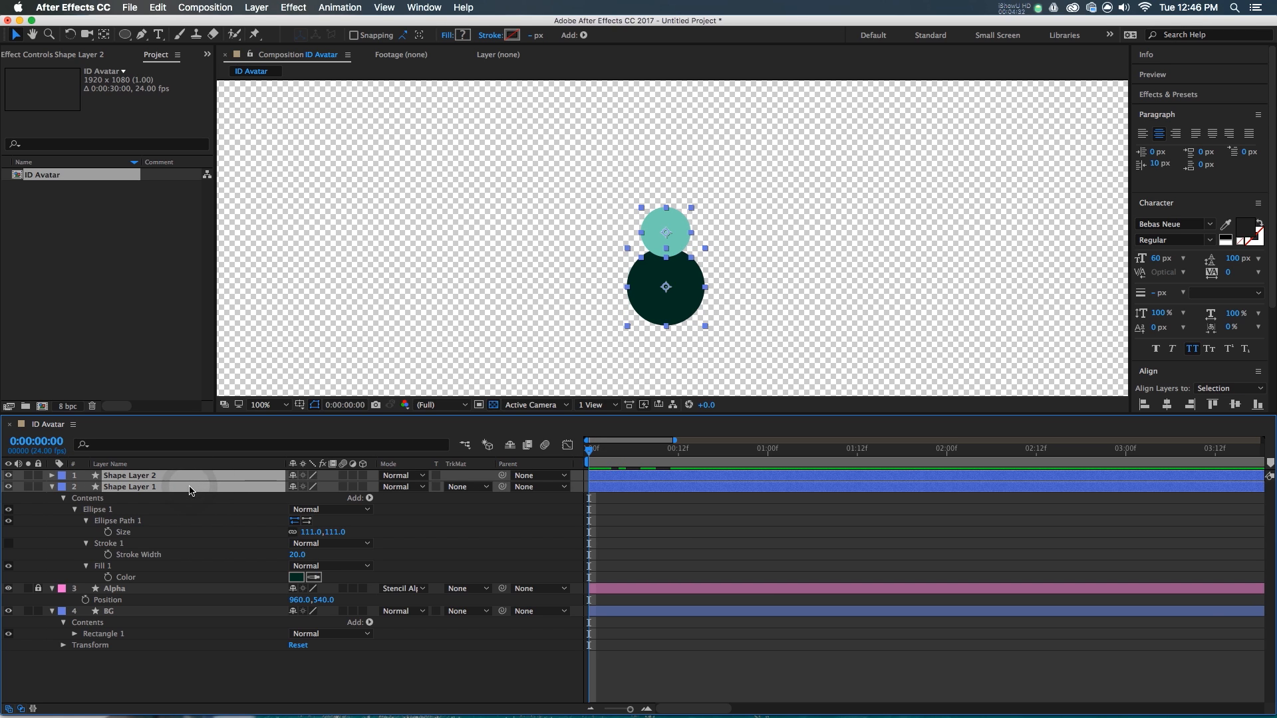
pyautogui.press('p')
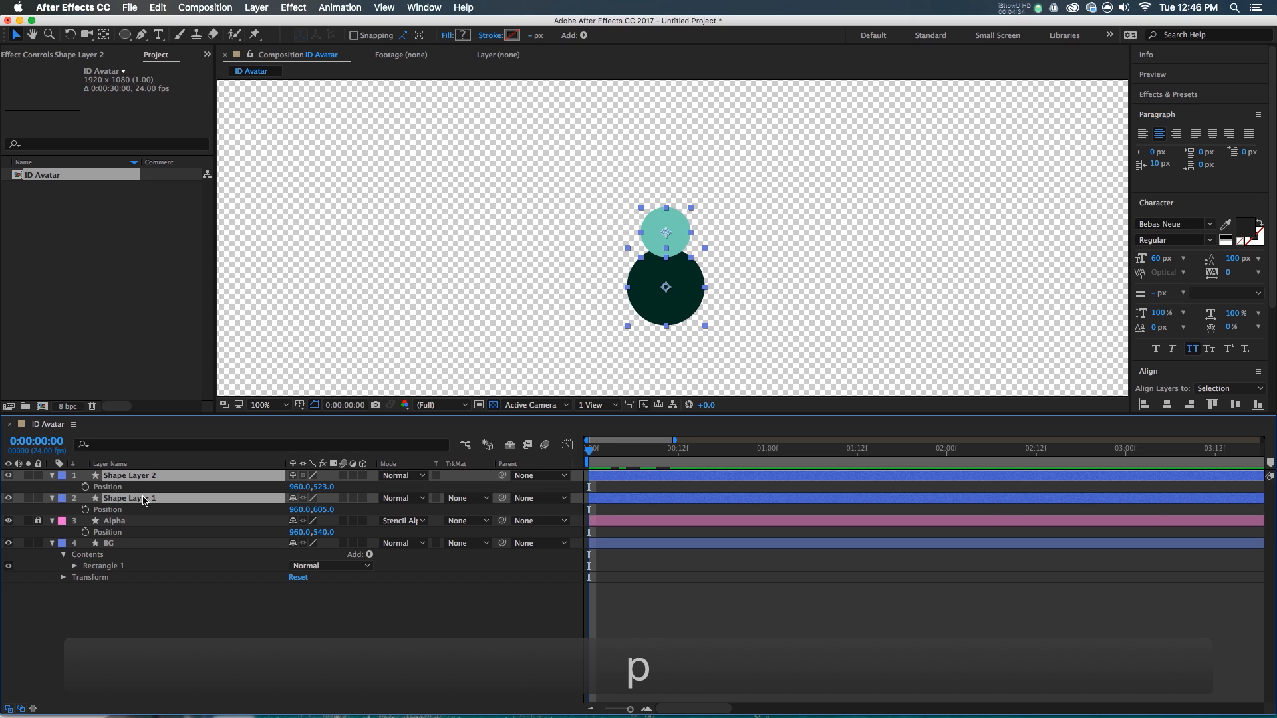
# - Keyframe both circles' Position at frame 0 and again at frame 14
pyautogui.click(86, 487)
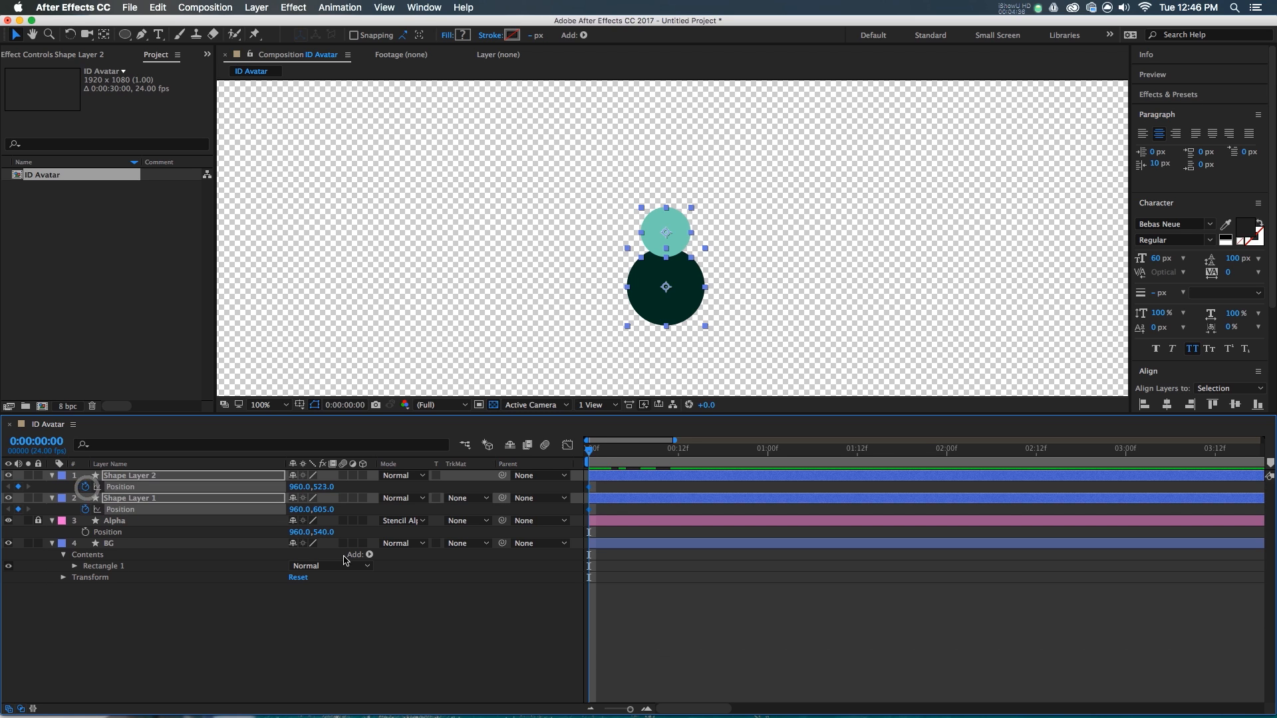
pyautogui.click(678, 574)
pyautogui.press('=')
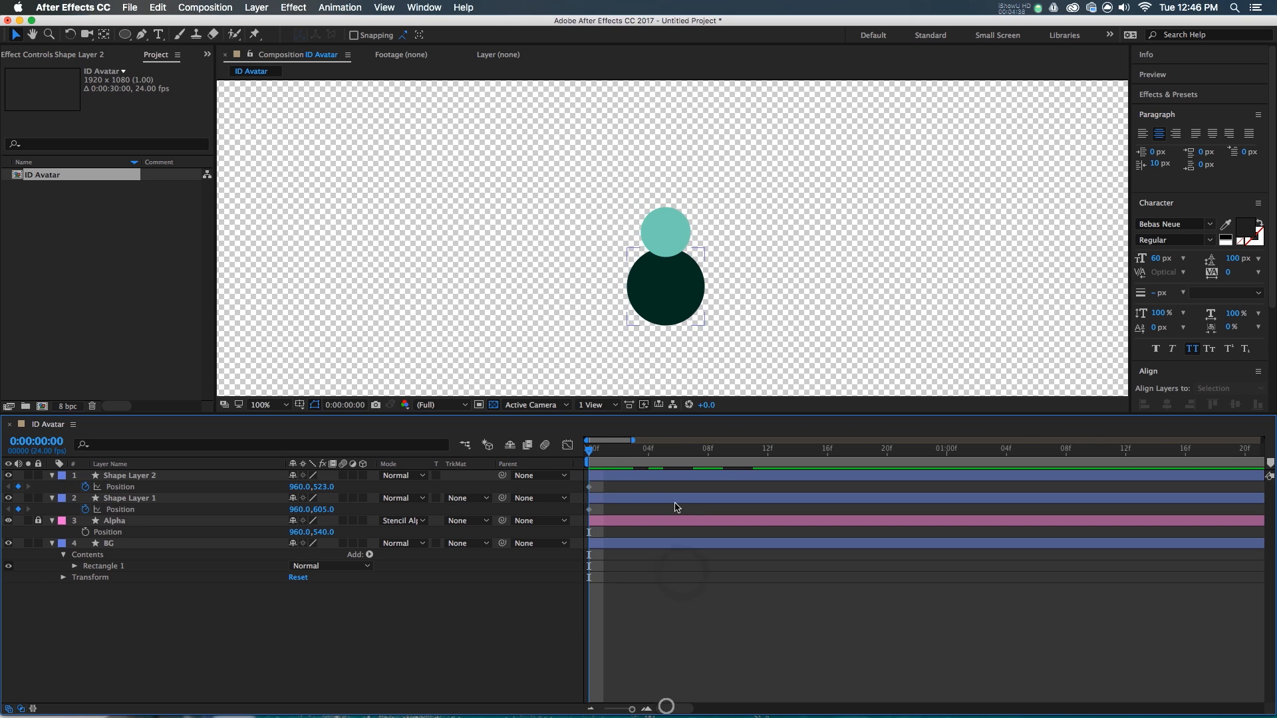
pyautogui.moveTo(621, 465); pyautogui.dragTo(802, 474)
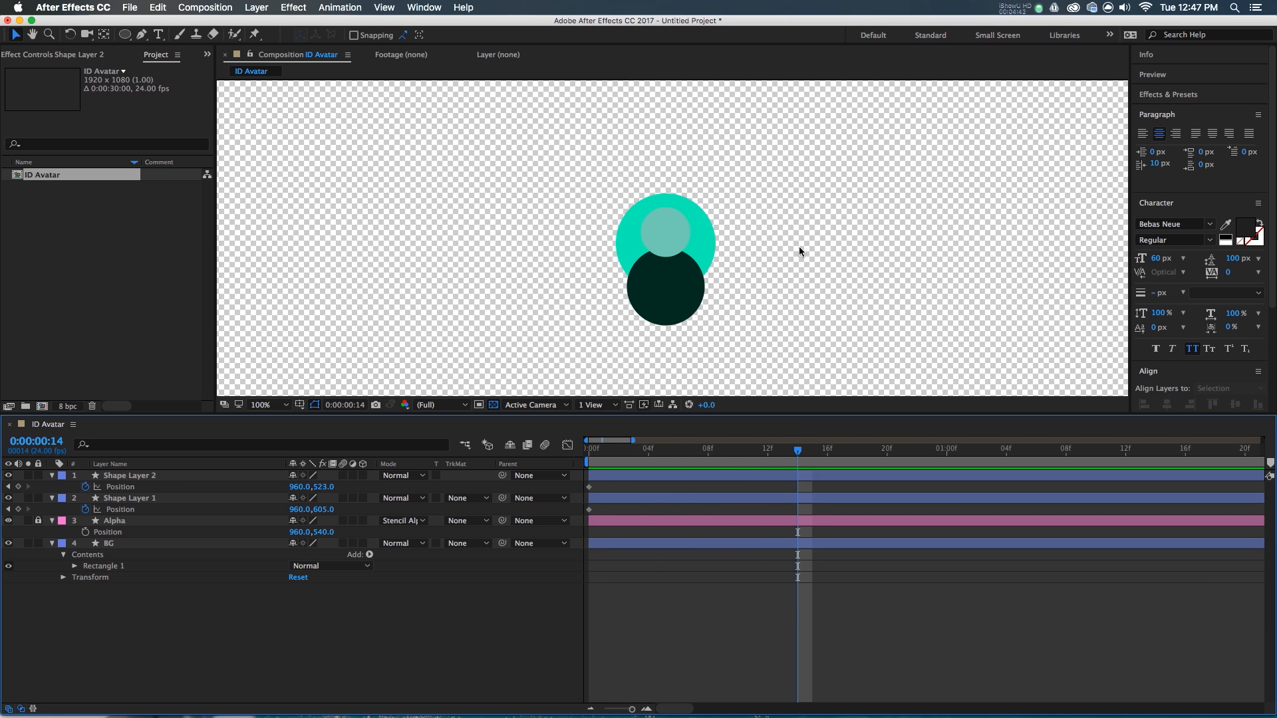
pyautogui.click(18, 487)
pyautogui.click(18, 509)
# - Offset the circles' frame-0 positions to 906,552 and 945,612, then ease the frame-14 keyframes
pyautogui.moveTo(777, 454); pyautogui.dragTo(589, 453)
pyautogui.click(629, 475)
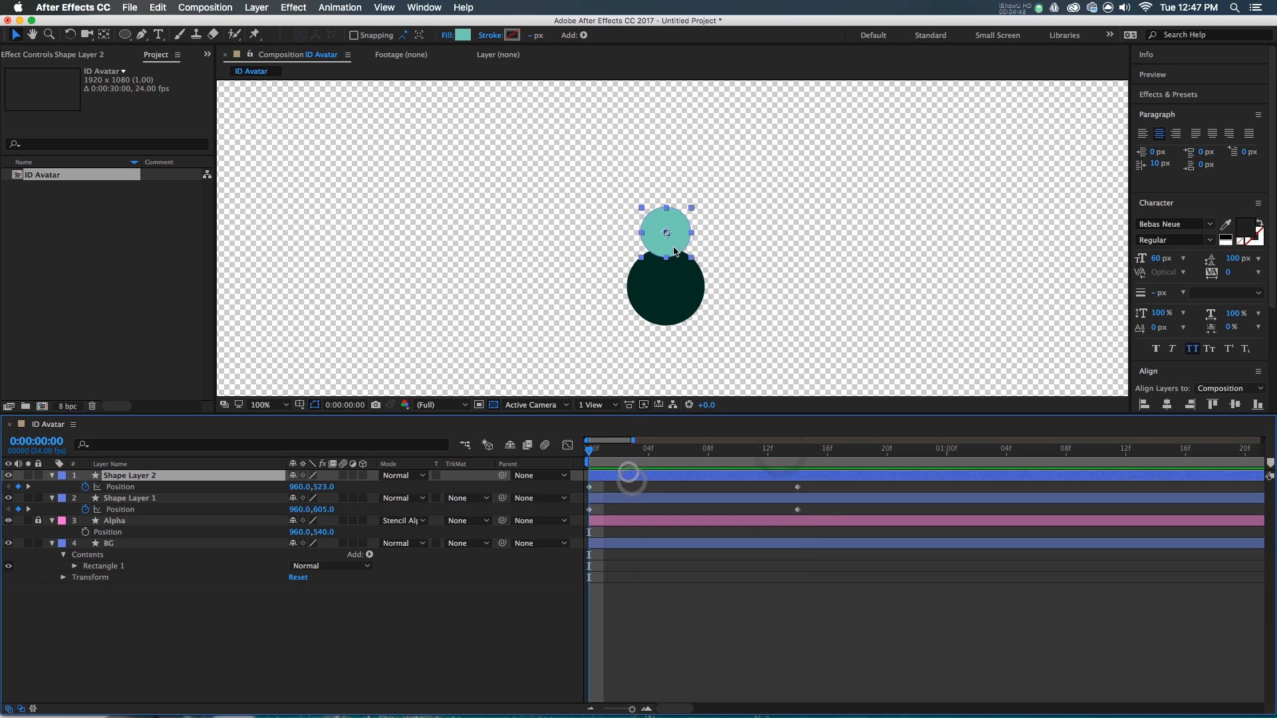
pyautogui.moveTo(675, 229); pyautogui.dragTo(624, 243)
pyautogui.click(629, 240)
pyautogui.moveTo(606, 458); pyautogui.dragTo(792, 515)
pyautogui.press('F9')
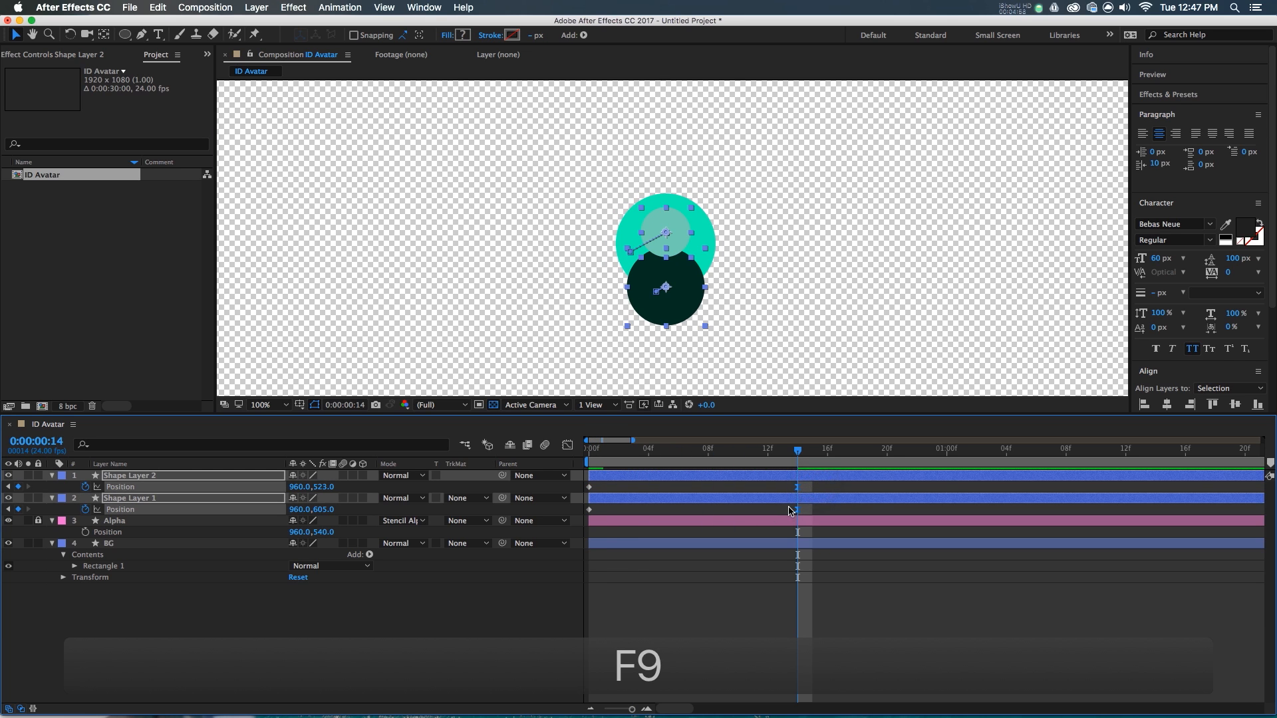
# - Select the Position keyframes on the speed graph and preview the animation from frame 0
pyautogui.hotkey('shift', 'F3')
pyautogui.click(792, 698)
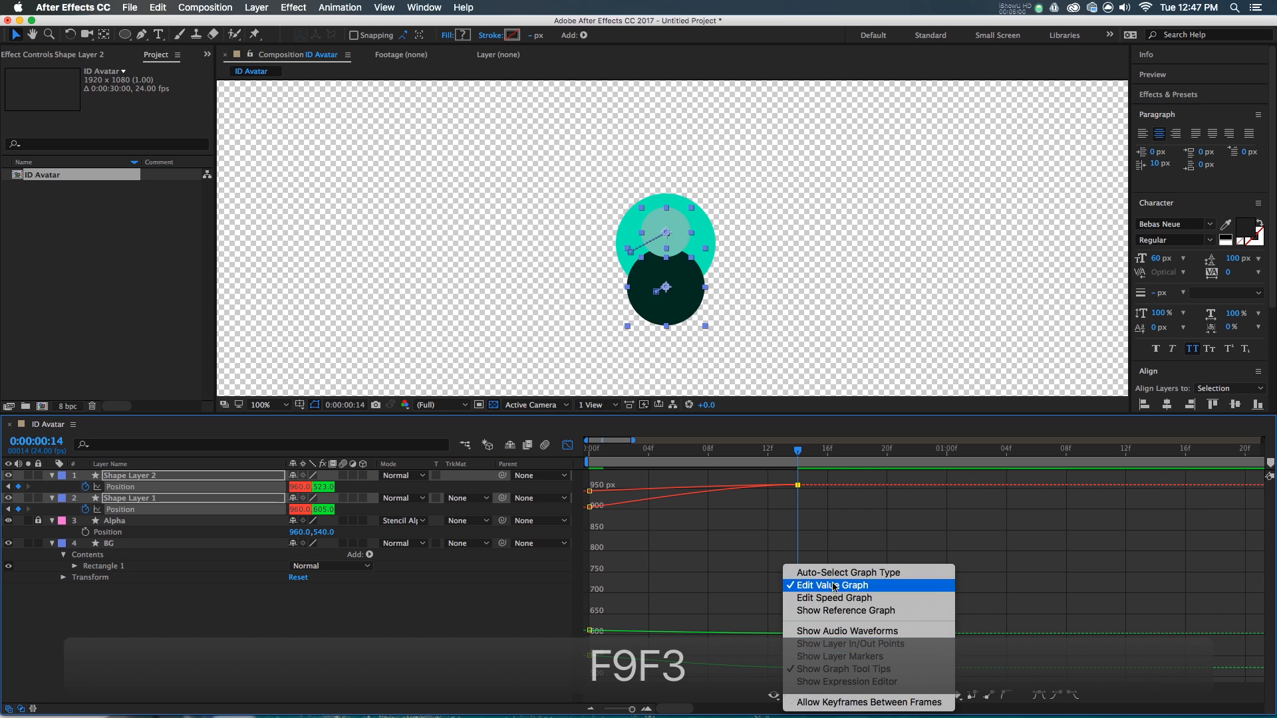
pyautogui.click(828, 602)
pyautogui.moveTo(843, 579); pyautogui.dragTo(678, 672)
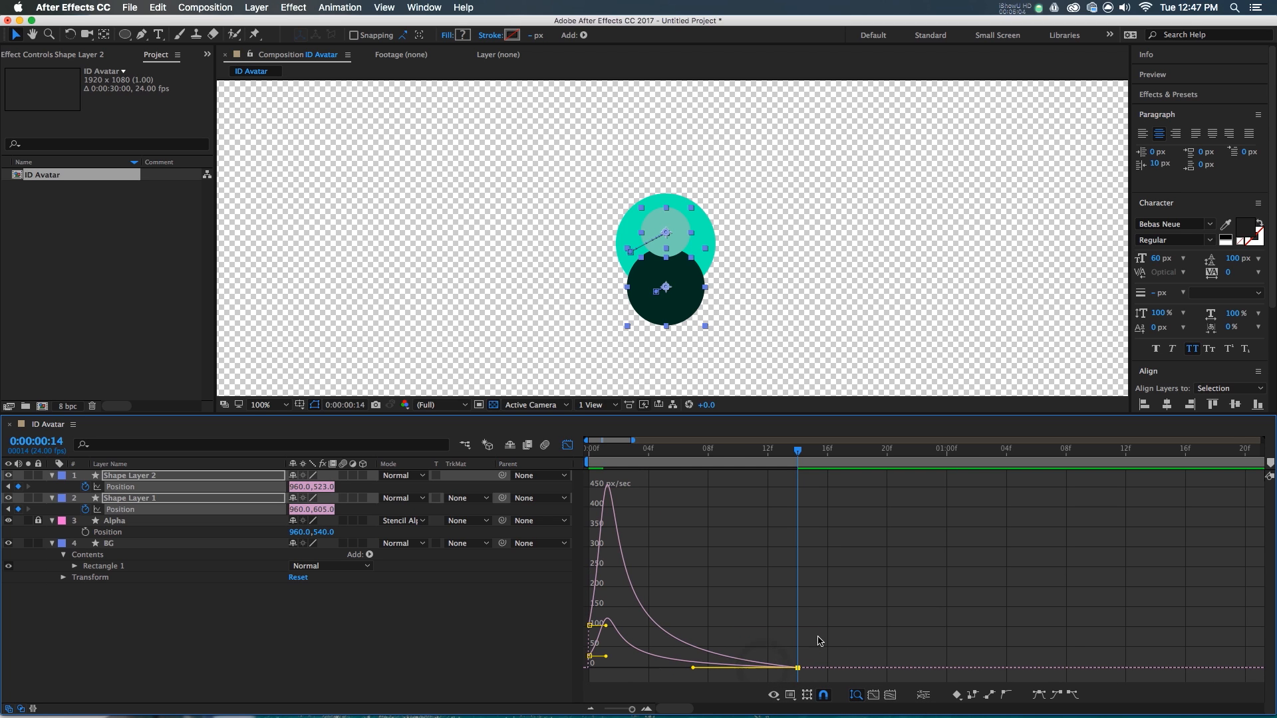
pyautogui.click(592, 450)
pyautogui.press('space')
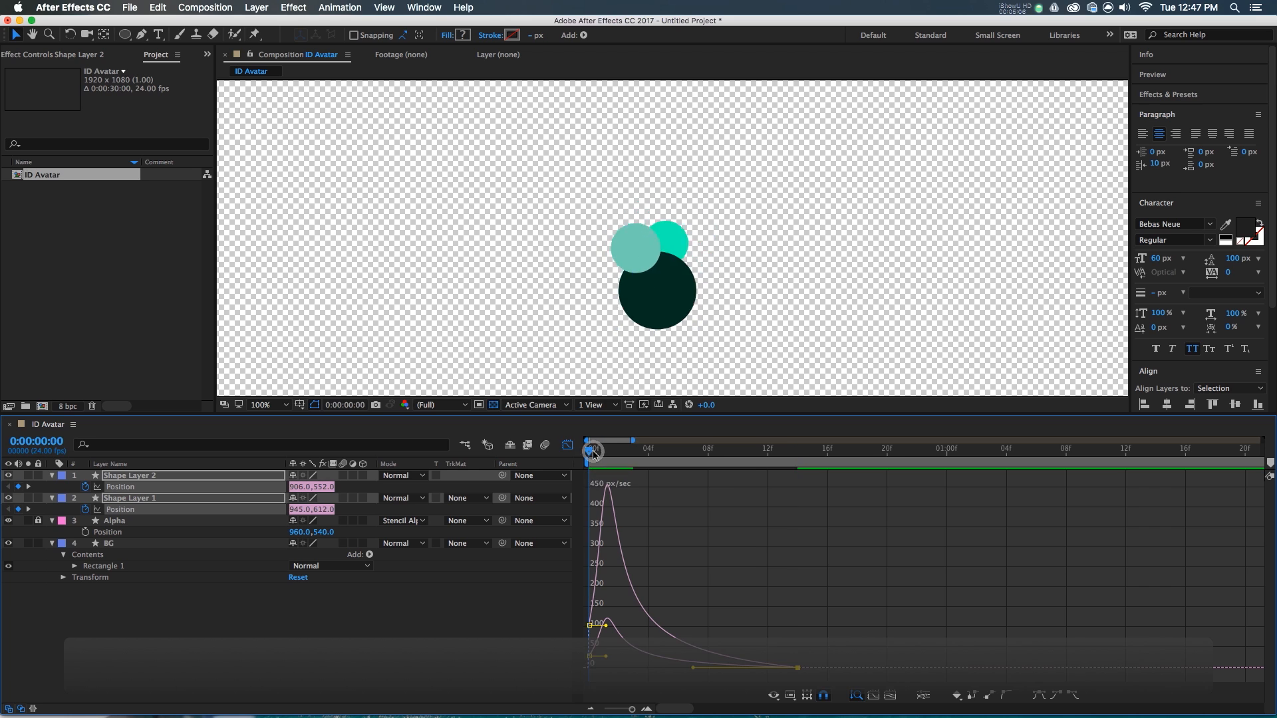
pyautogui.click(622, 455)
# - Move Shape Layer 1 and 2 below the Alpha layer, then preview the clipped avatar
pyautogui.hotkey('shift', 'F3')
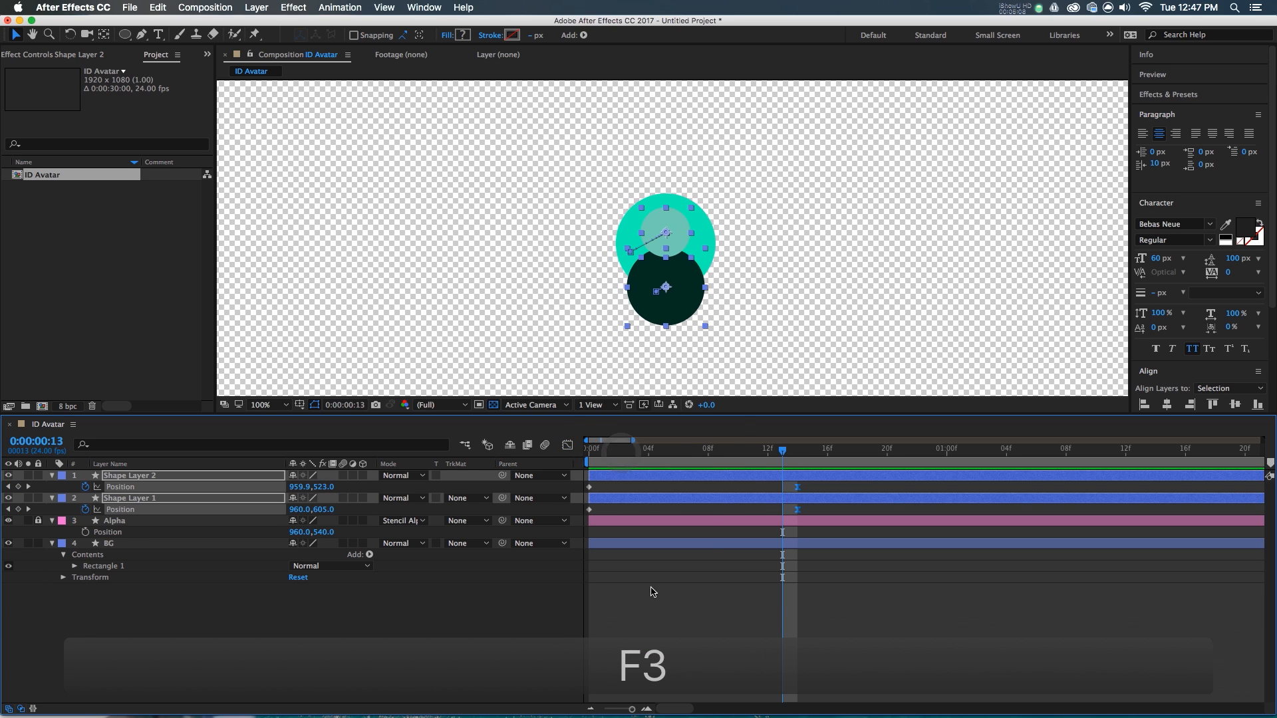
pyautogui.click(619, 629)
pyautogui.click(104, 479)
pyautogui.keyDown('shift'); pyautogui.click(104, 498); pyautogui.keyUp('shift')
pyautogui.moveTo(105, 498); pyautogui.dragTo(125, 543)
pyautogui.click(585, 620)
pyautogui.moveTo(671, 453); pyautogui.dragTo(436, 484)
pyautogui.press('space')
pyautogui.moveTo(612, 453); pyautogui.dragTo(793, 489)
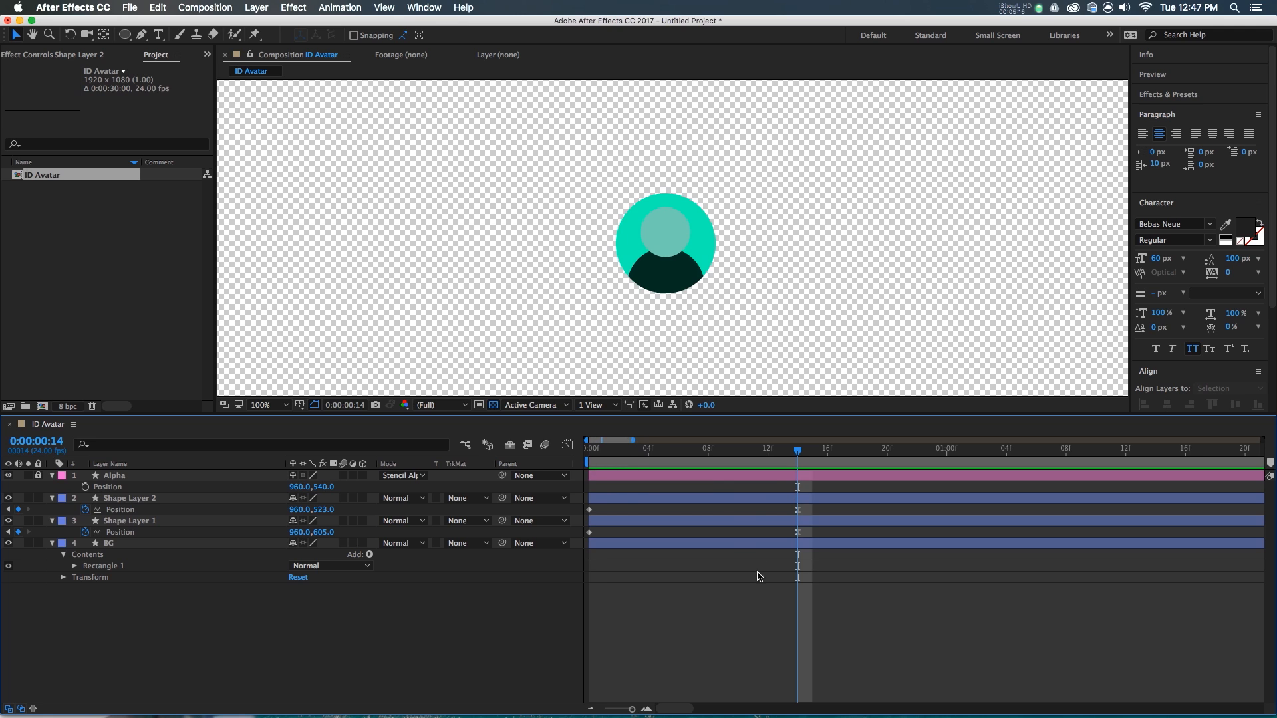
# - Change Shape Layer 2's head fill to pale mint BCFFE0 with full brightness and lower saturation
pyautogui.click(130, 499)
pyautogui.click(464, 34)
pyautogui.moveTo(203, 115); pyautogui.dragTo(197, 99)
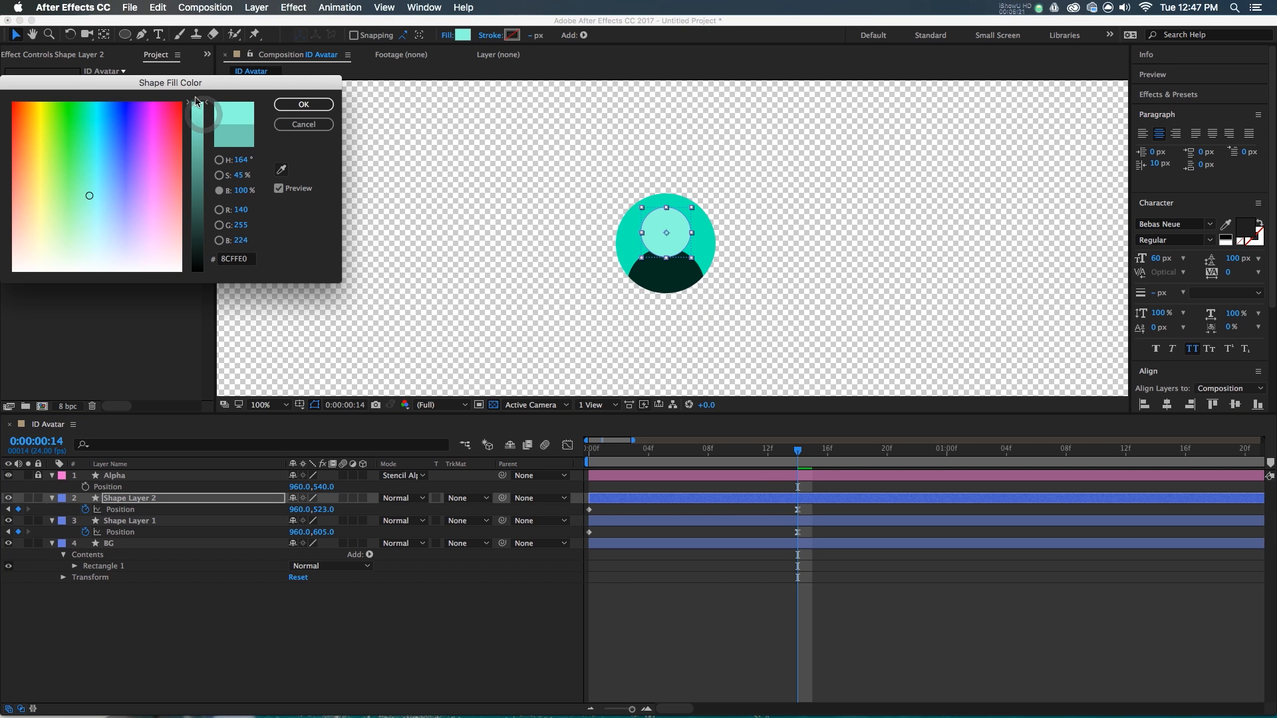
pyautogui.click(219, 175)
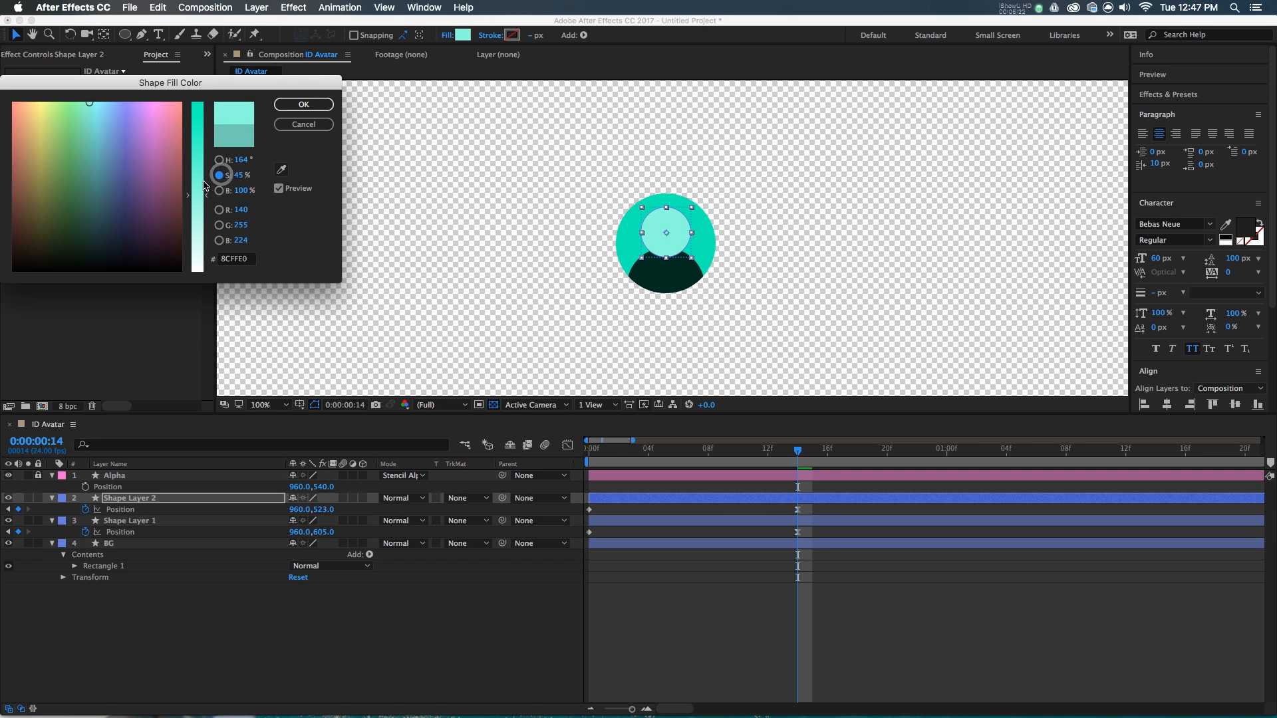
pyautogui.moveTo(197, 196); pyautogui.dragTo(198, 226)
pyautogui.click(303, 105)
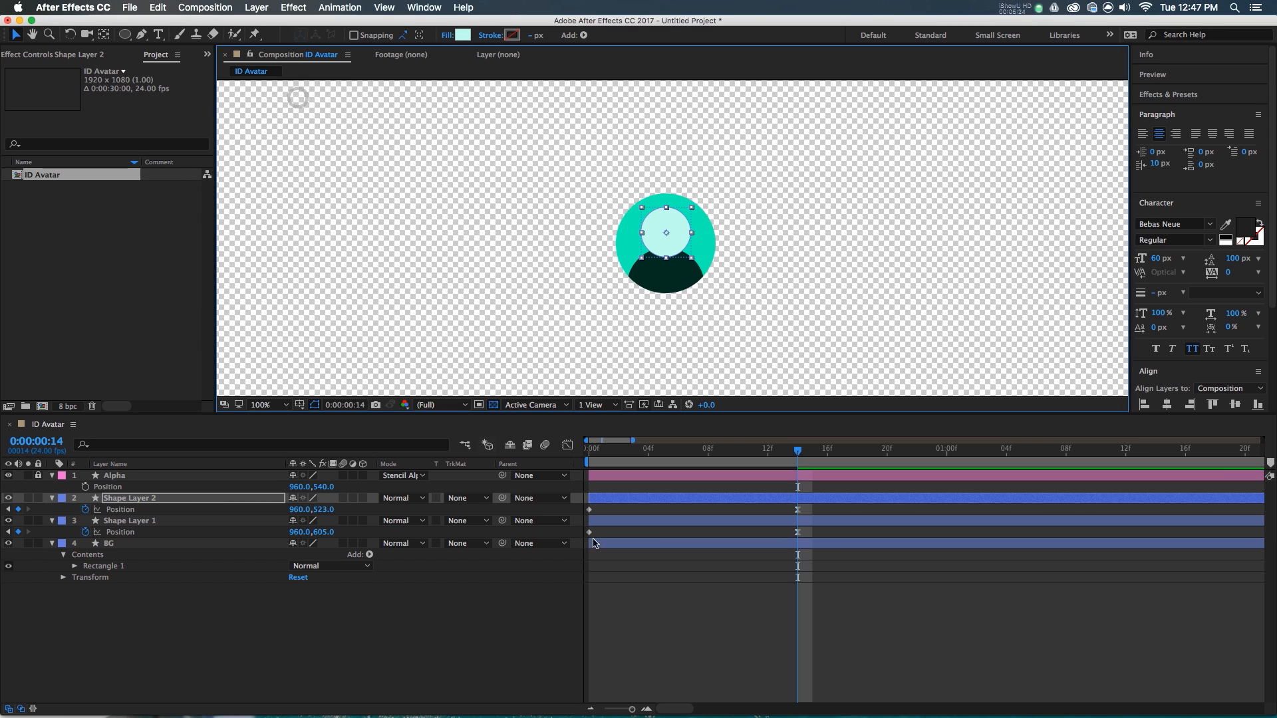
pyautogui.click(653, 565)
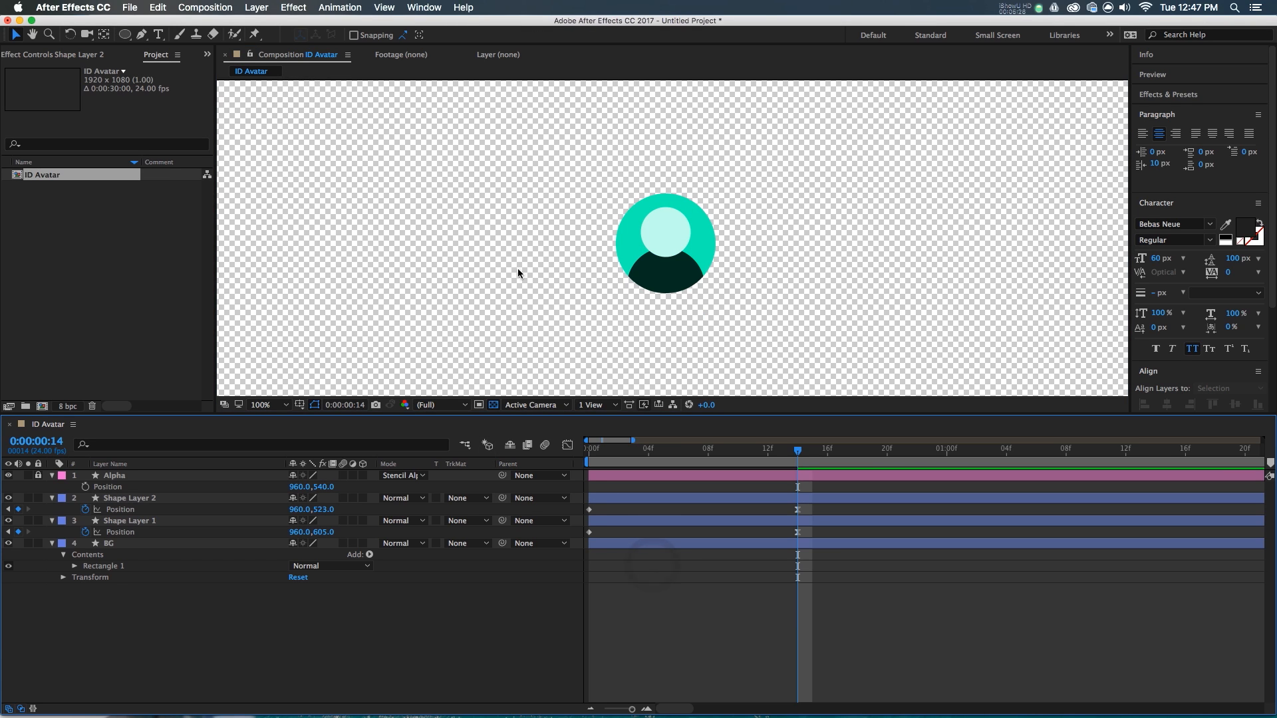
pyautogui.click(190, 238)
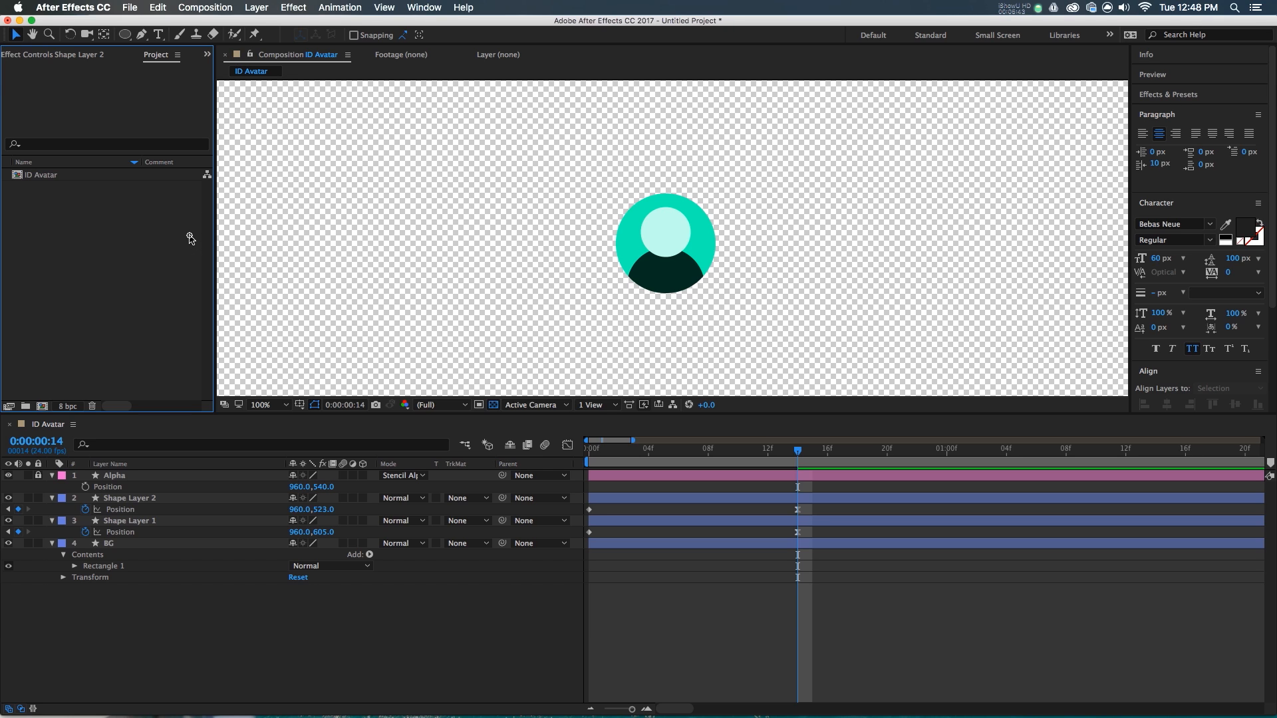
# - Create a new composition named Reply
pyautogui.click(42, 406)
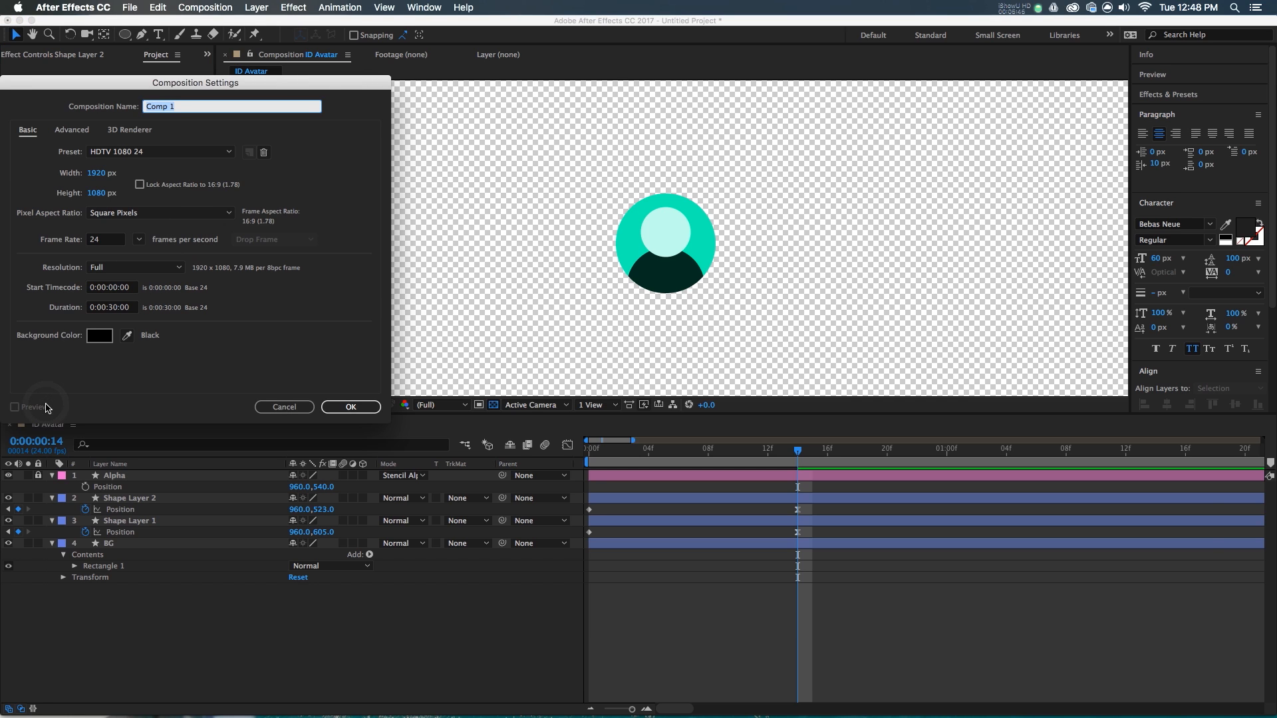
pyautogui.write('Reply')
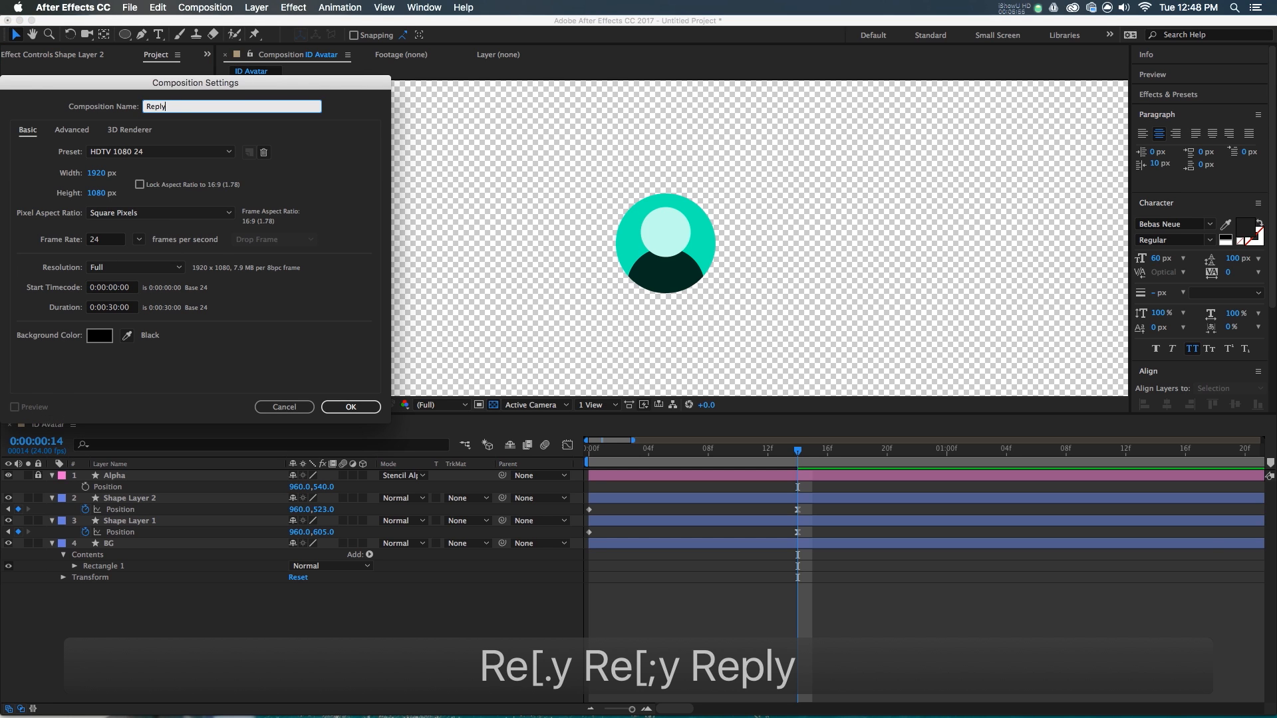
pyautogui.press('Return')
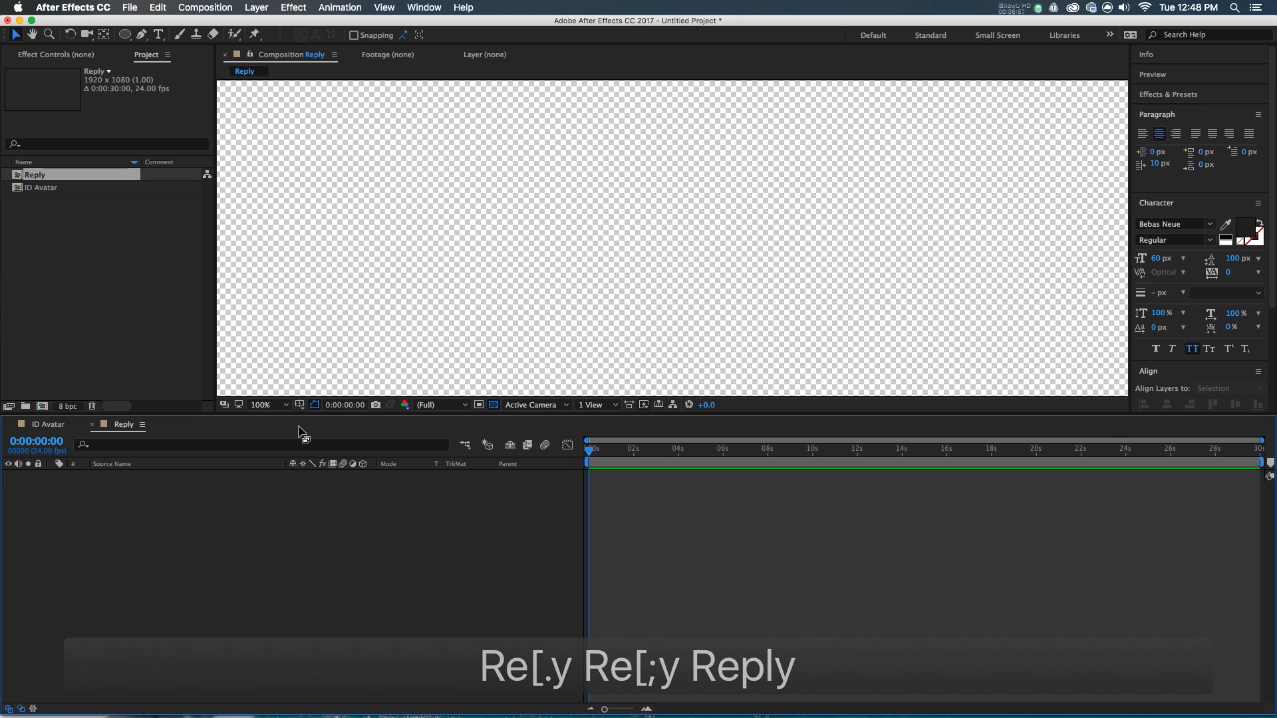
# - Turn on the grid, Snap to Grid and Title/Action Safe guides in the Reply viewer
pyautogui.click(385, 8)
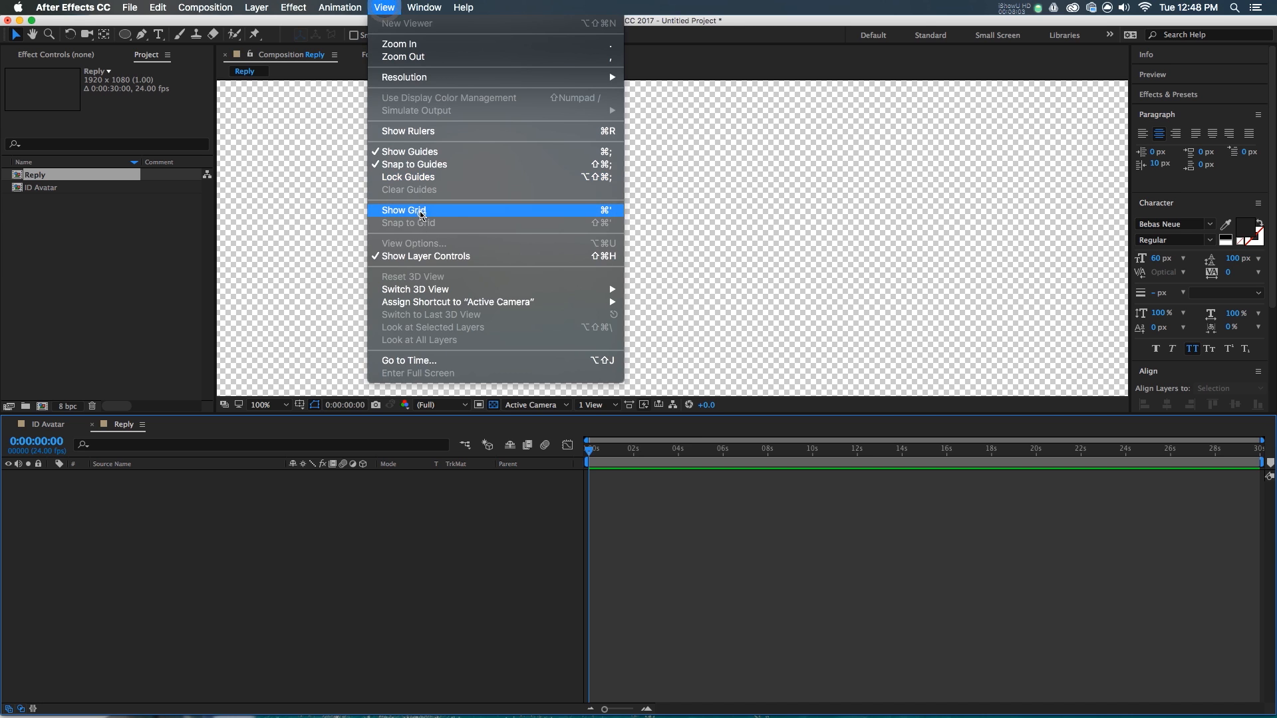
pyautogui.click(422, 211)
pyautogui.click(385, 8)
pyautogui.click(422, 224)
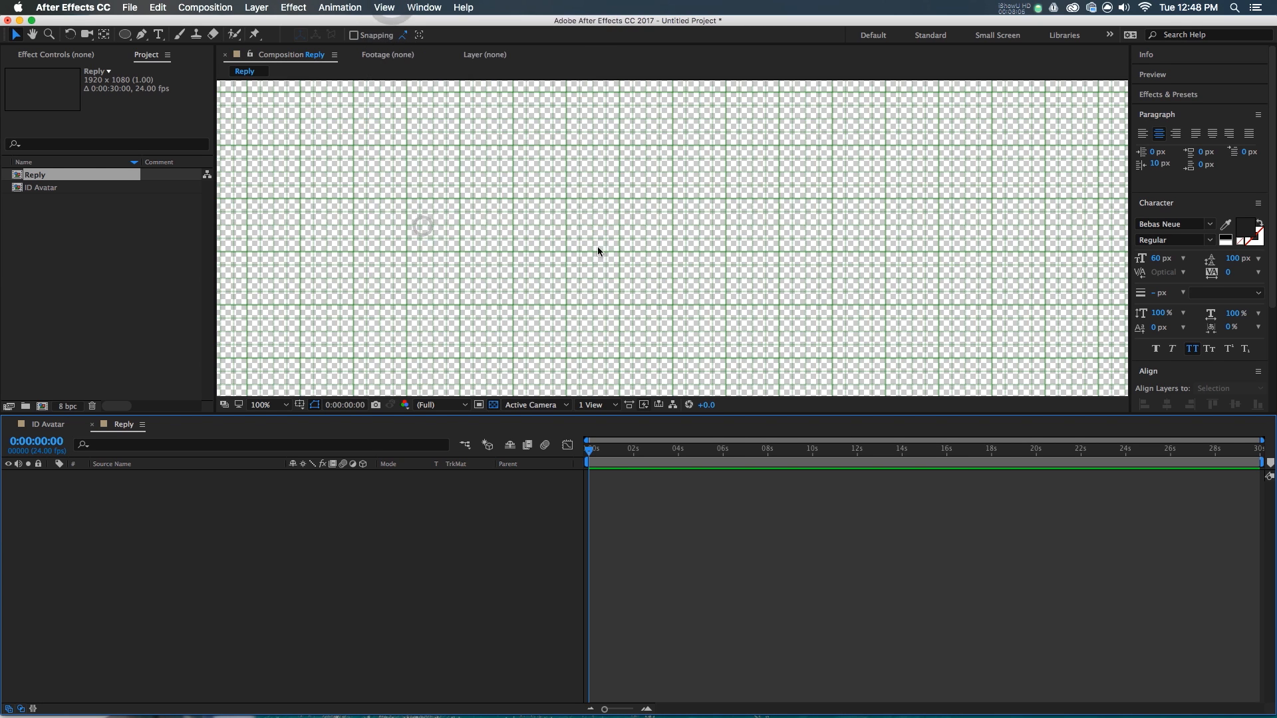
pyautogui.click(301, 405)
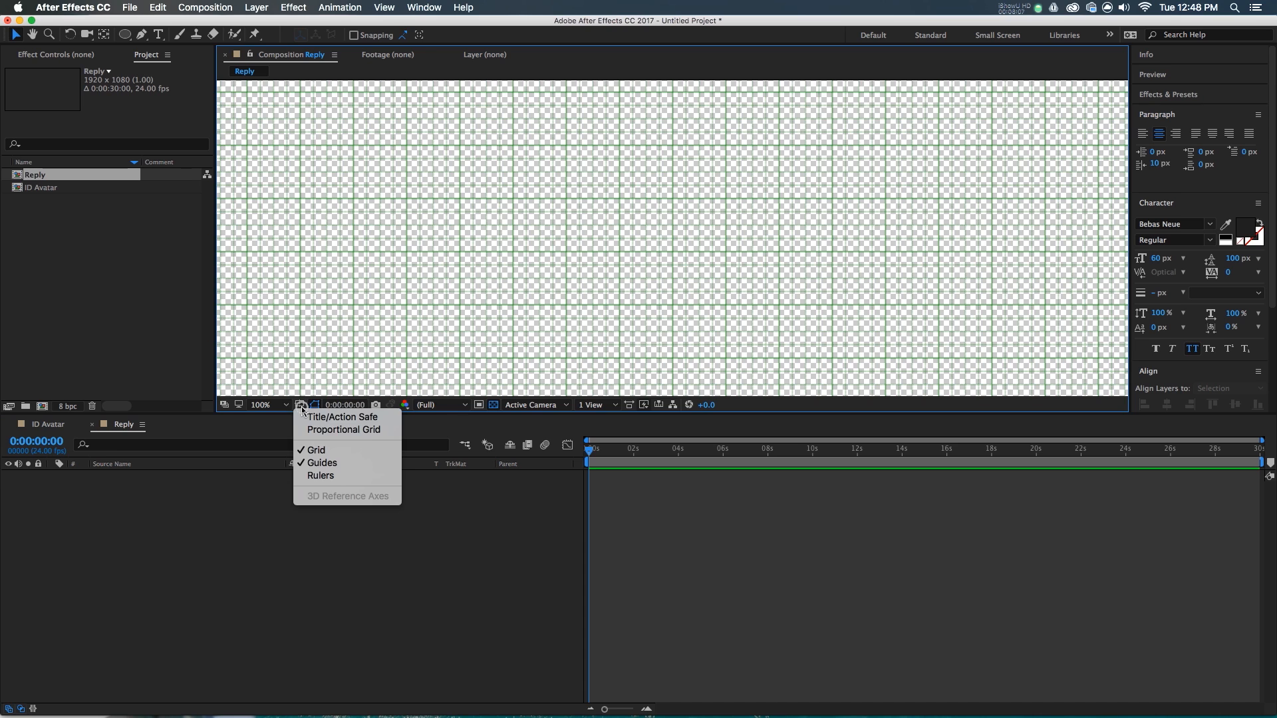
pyautogui.click(326, 417)
pyautogui.scroll(4, 700, 244)
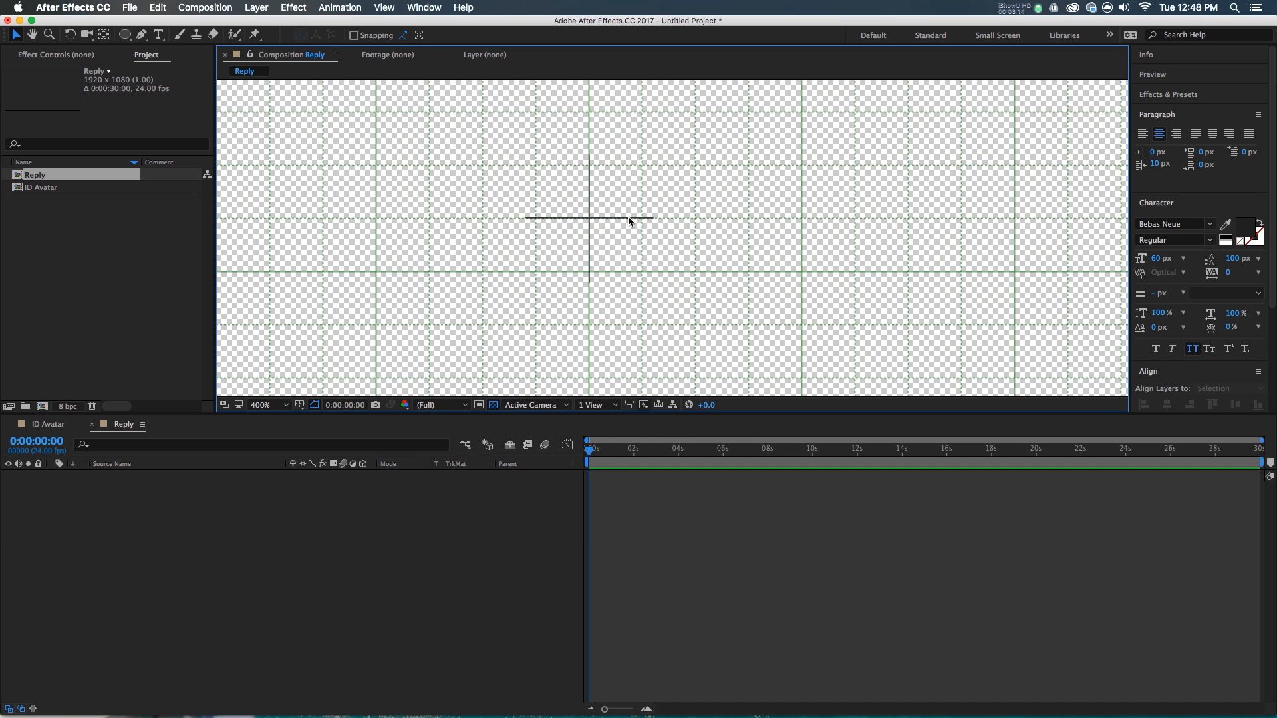
pyautogui.scroll(-2, 632, 228)
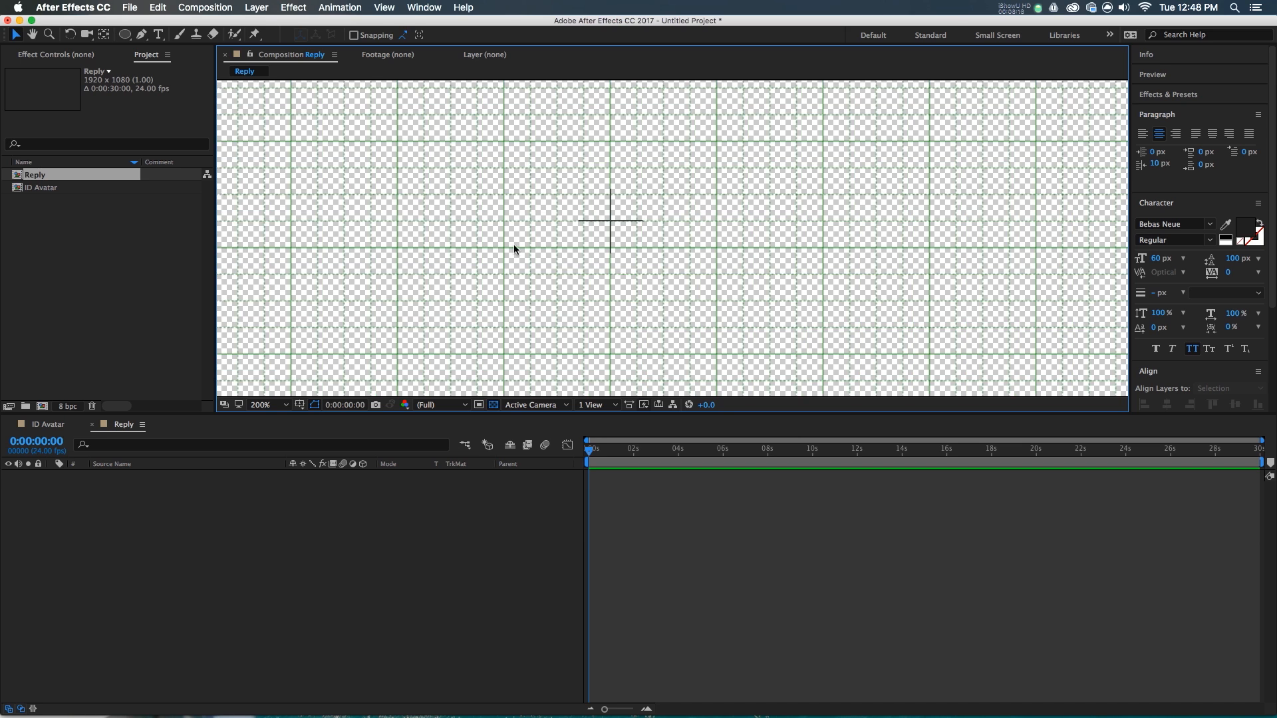
pyautogui.click(387, 536)
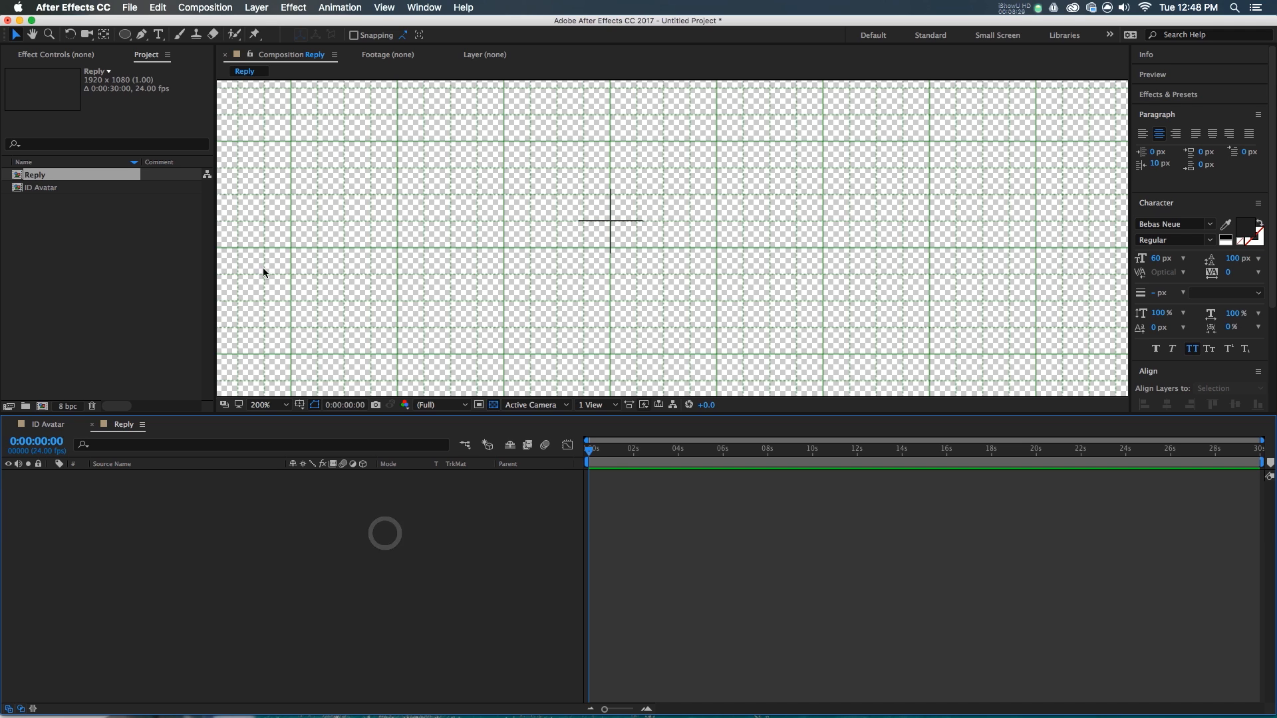
# - Set the Rectangle Tool to no fill and a solid black stroke of width 2
pyautogui.moveTo(123, 35); pyautogui.dragTo(173, 31)
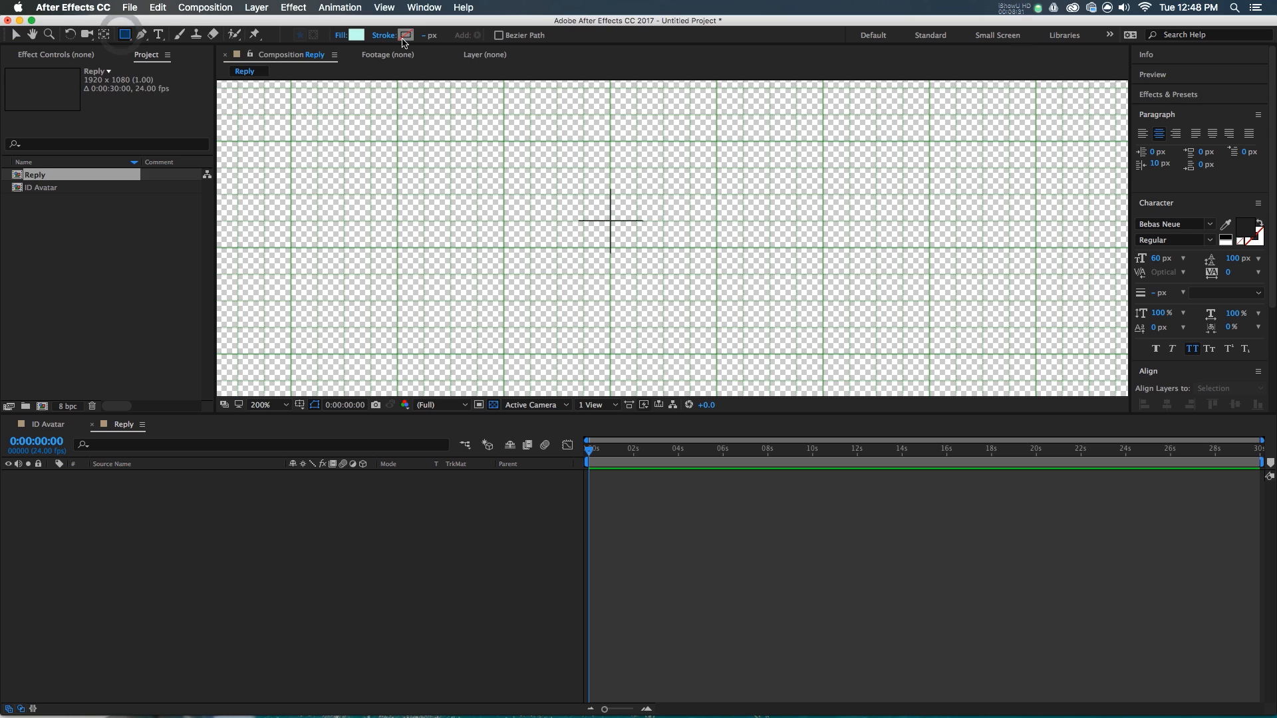
pyautogui.click(336, 35)
pyautogui.click(17, 107)
pyautogui.click(120, 183)
pyautogui.click(387, 35)
pyautogui.click(33, 106)
pyautogui.click(123, 183)
pyautogui.click(431, 34)
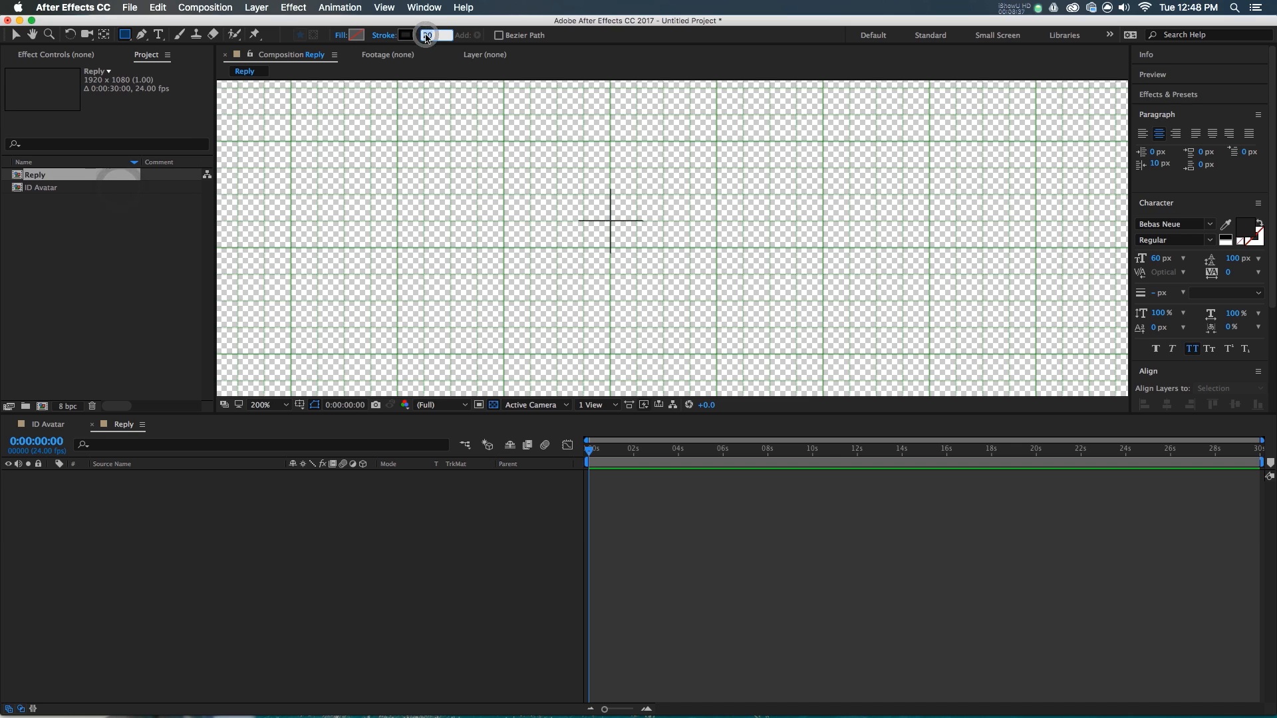
pyautogui.write('2')
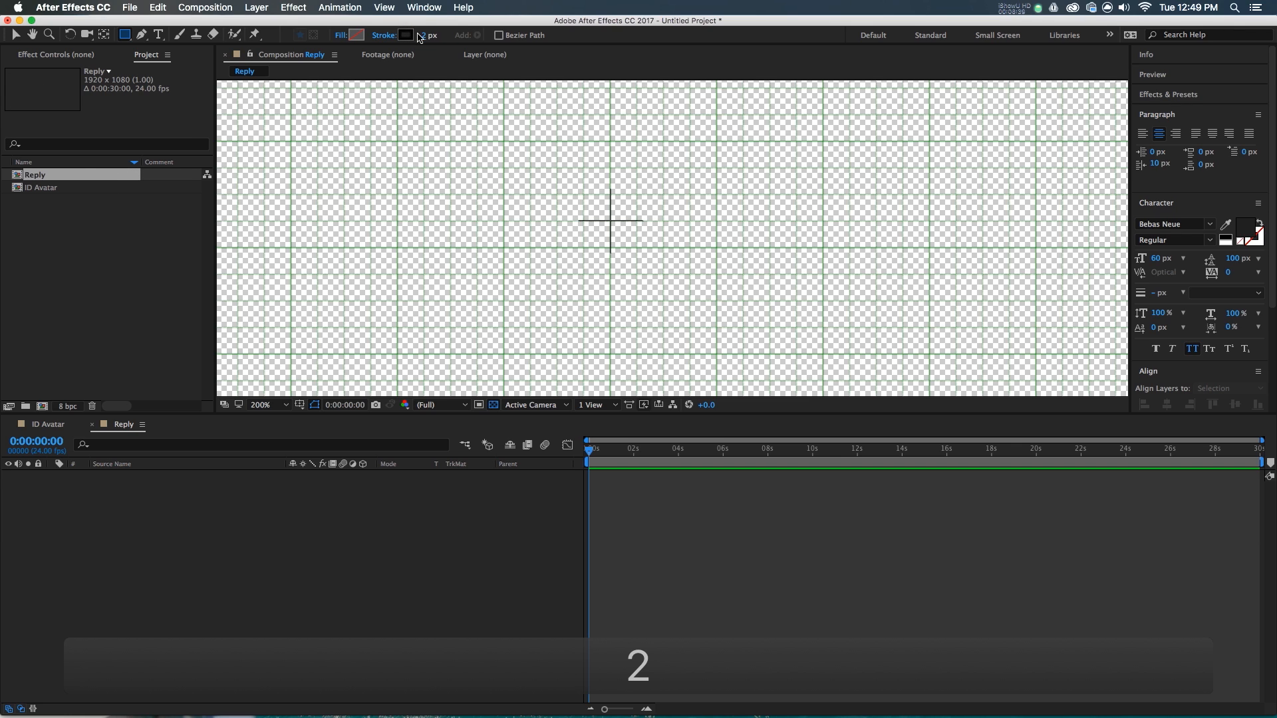
# - Create a rectangle shape layer and set its size to 80×80
pyautogui.doubleClick(125, 35)
pyautogui.press('u')
pyautogui.press('u')
pyautogui.moveTo(313, 521); pyautogui.dragTo(189, 551)
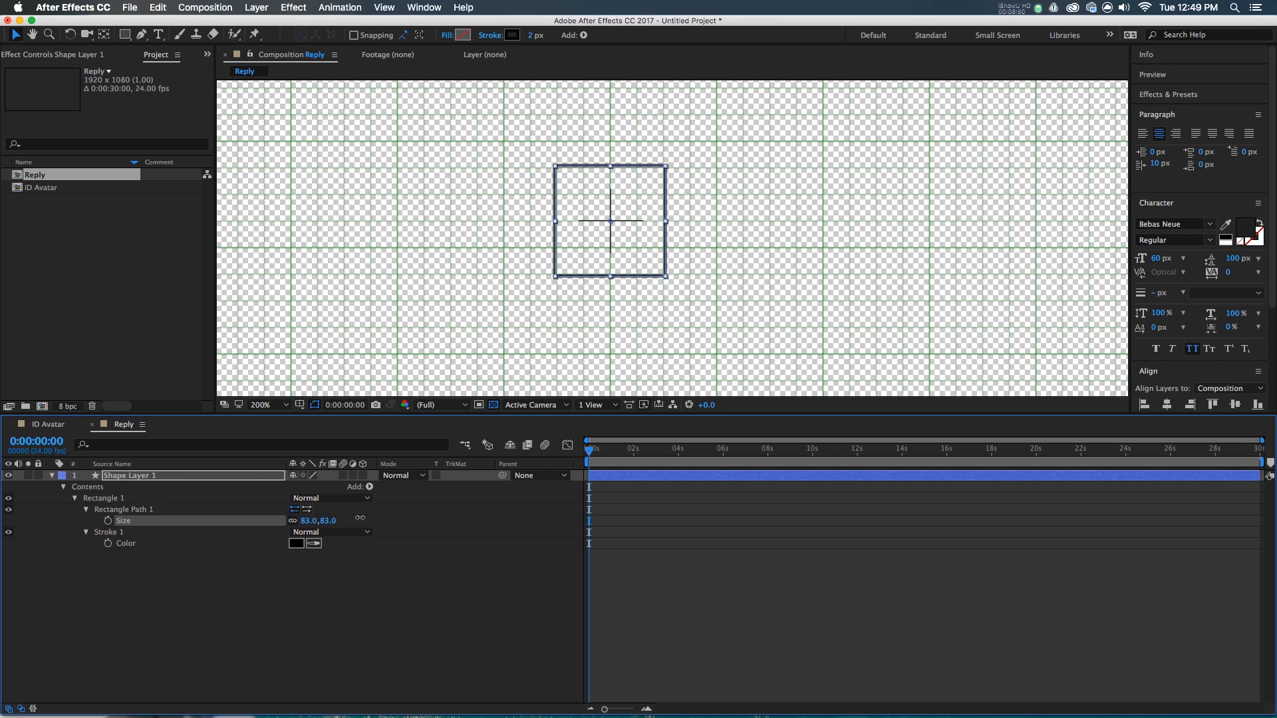
pyautogui.moveTo(359, 517); pyautogui.dragTo(360, 521)
pyautogui.click(310, 521)
pyautogui.write('80')
pyautogui.press('Return')
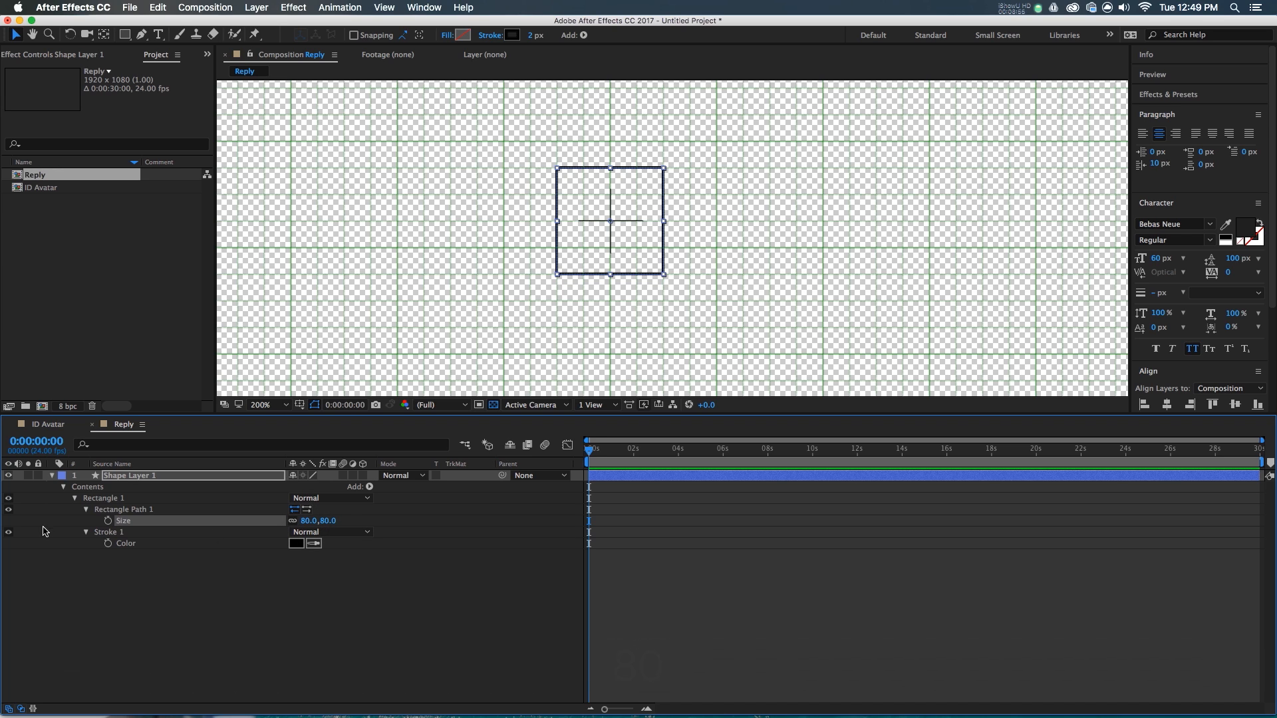
# - Give the rectangle corner roundness 20 and thicken its stroke to 4 px
pyautogui.click(87, 509)
pyautogui.click(87, 509)
pyautogui.click(298, 544)
pyautogui.write('20')
pyautogui.press('Return')
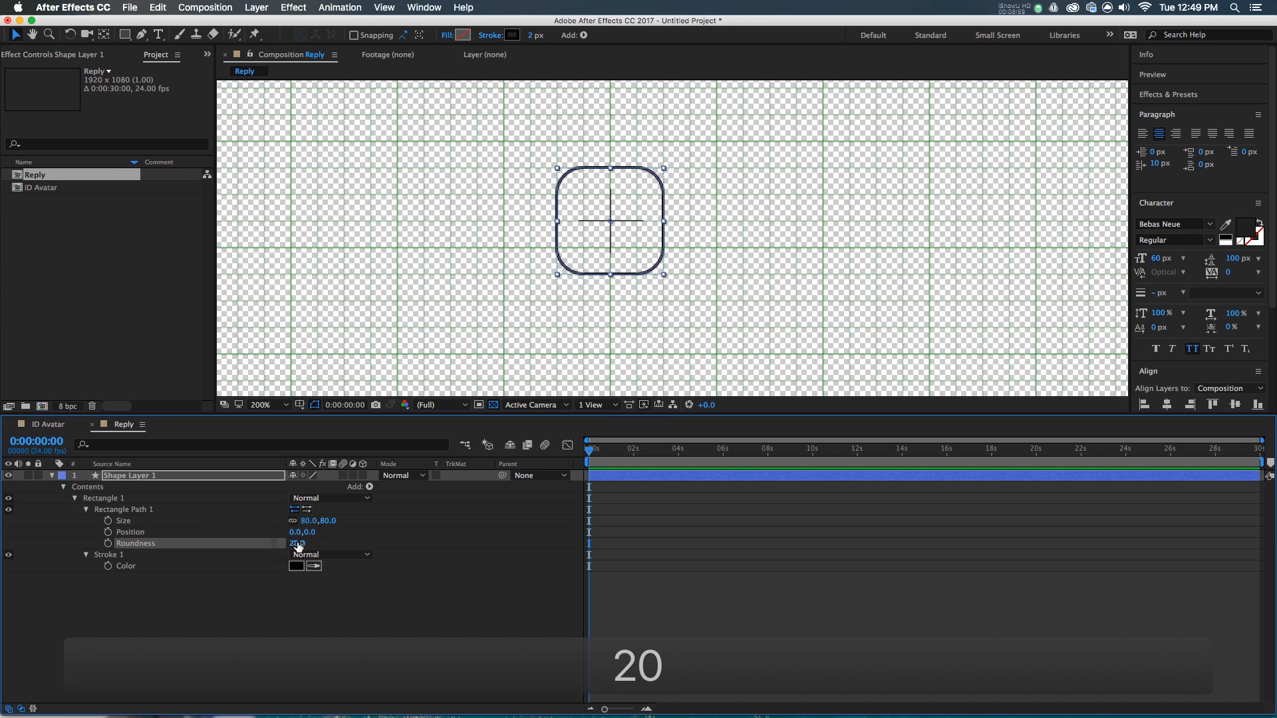
pyautogui.click(529, 35)
pyautogui.press('Up')
pyautogui.press('Up')
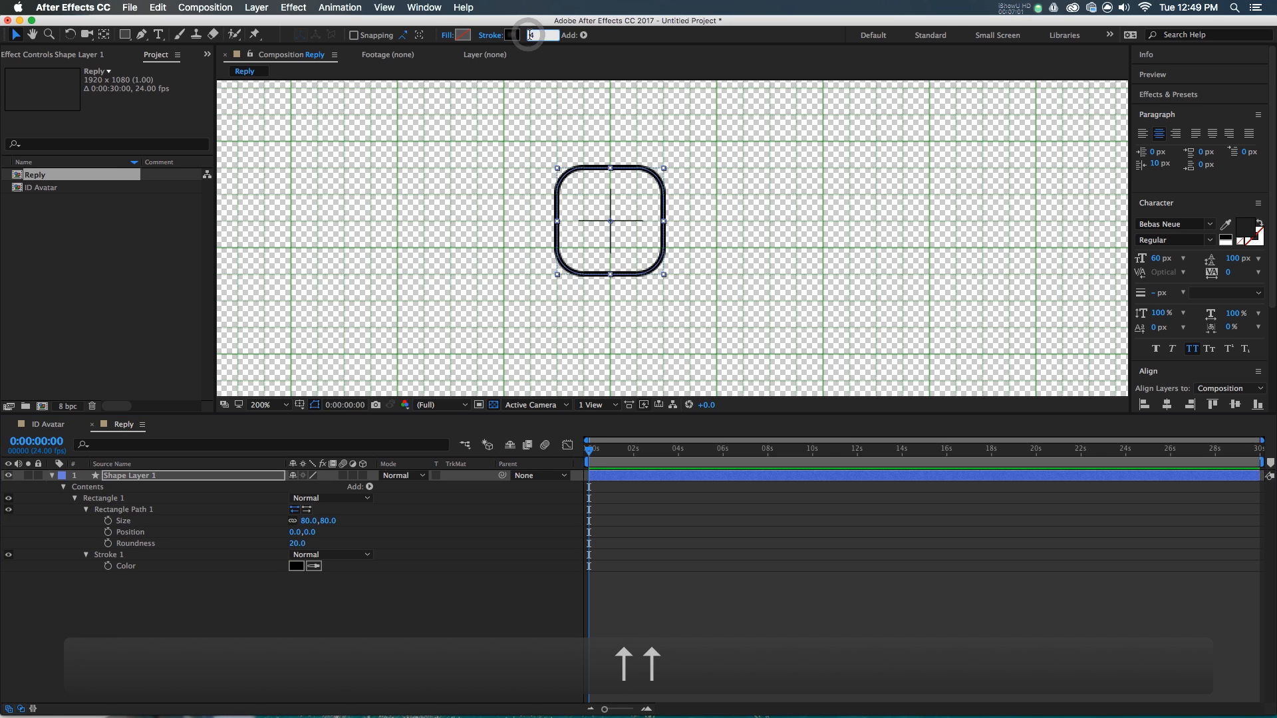
pyautogui.click(657, 533)
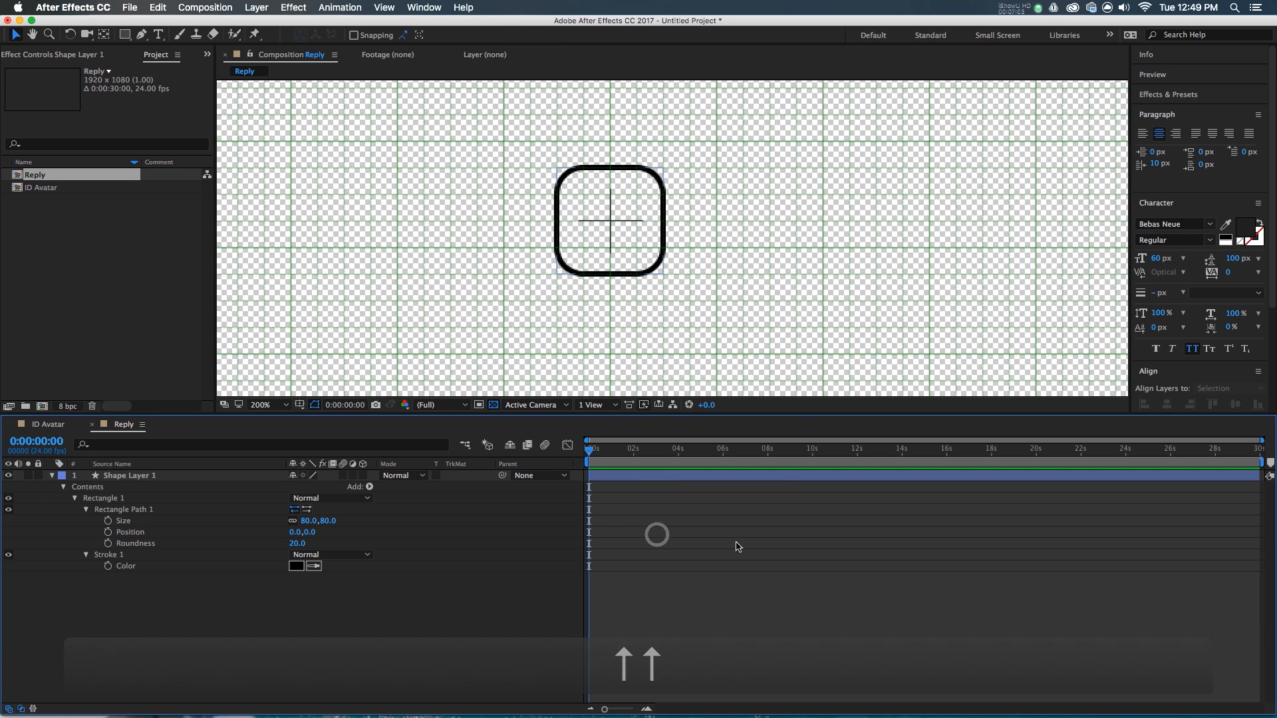
pyautogui.click(657, 478)
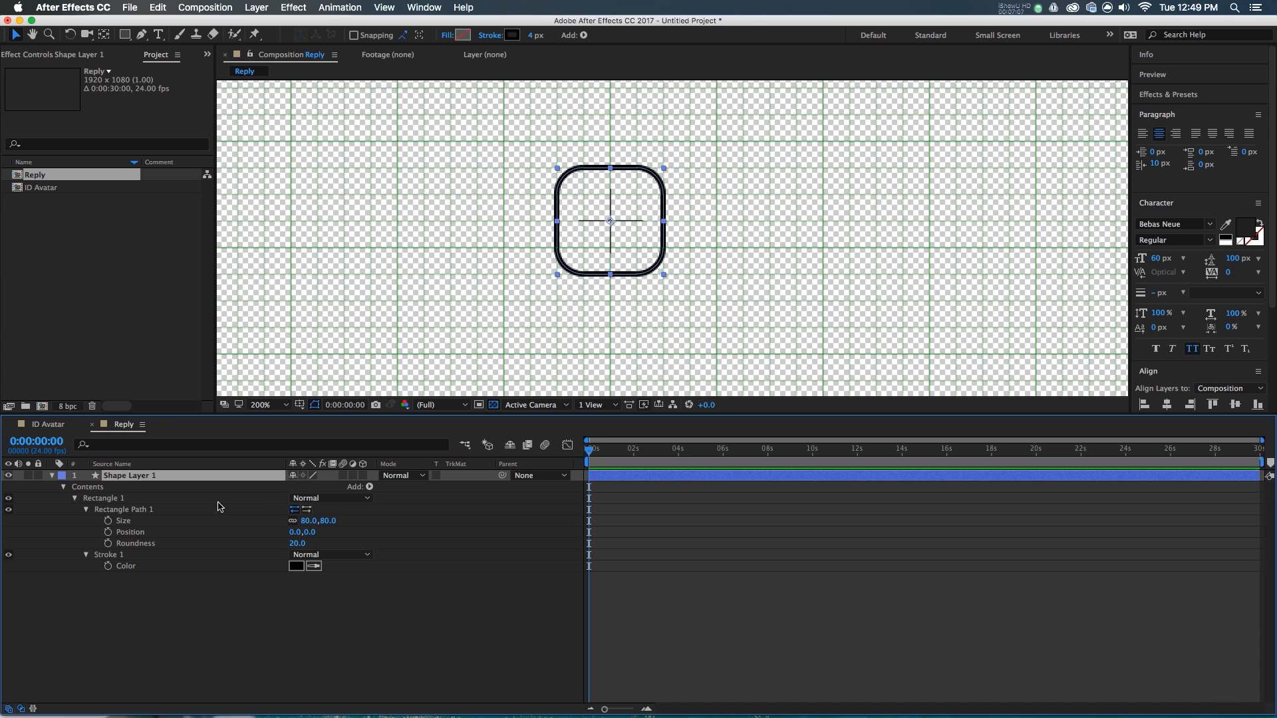
pyautogui.click(186, 510)
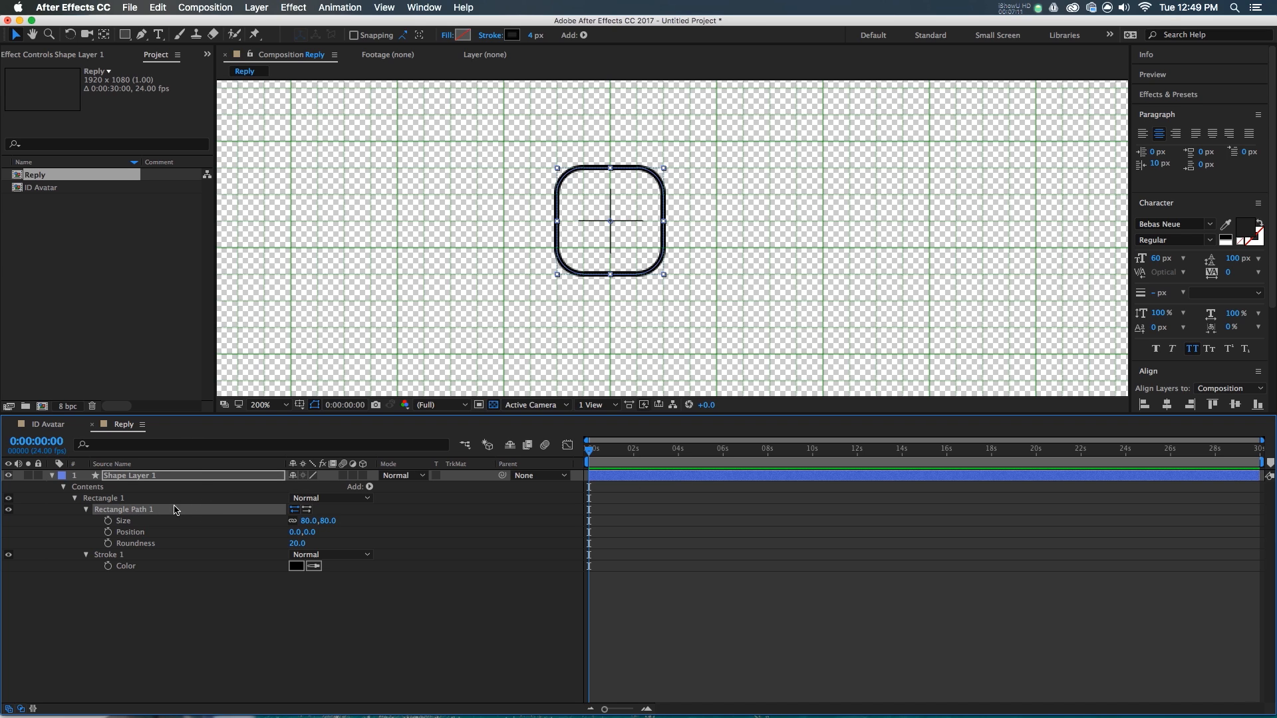
# - Convert Rectangle Path 1 to an editable Bezier path and select the square's lower points
pyautogui.rightClick(141, 514)
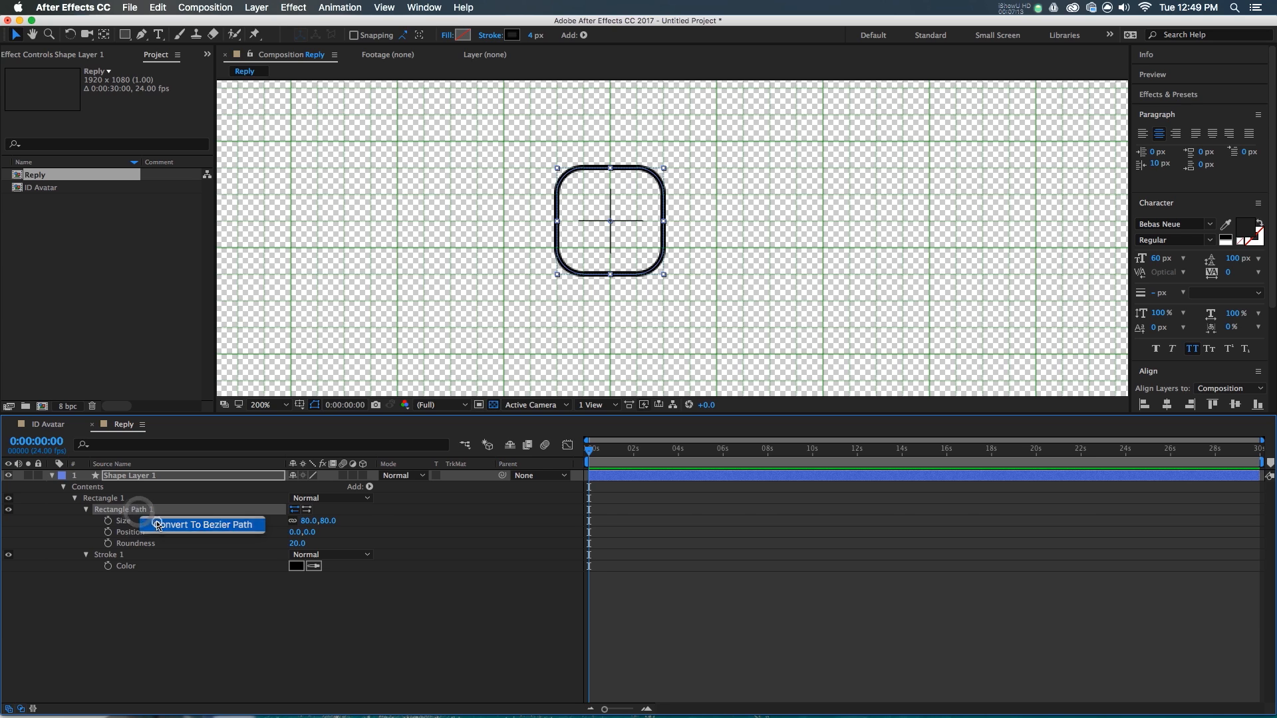
pyautogui.click(156, 522)
pyautogui.moveTo(680, 239); pyautogui.dragTo(525, 289)
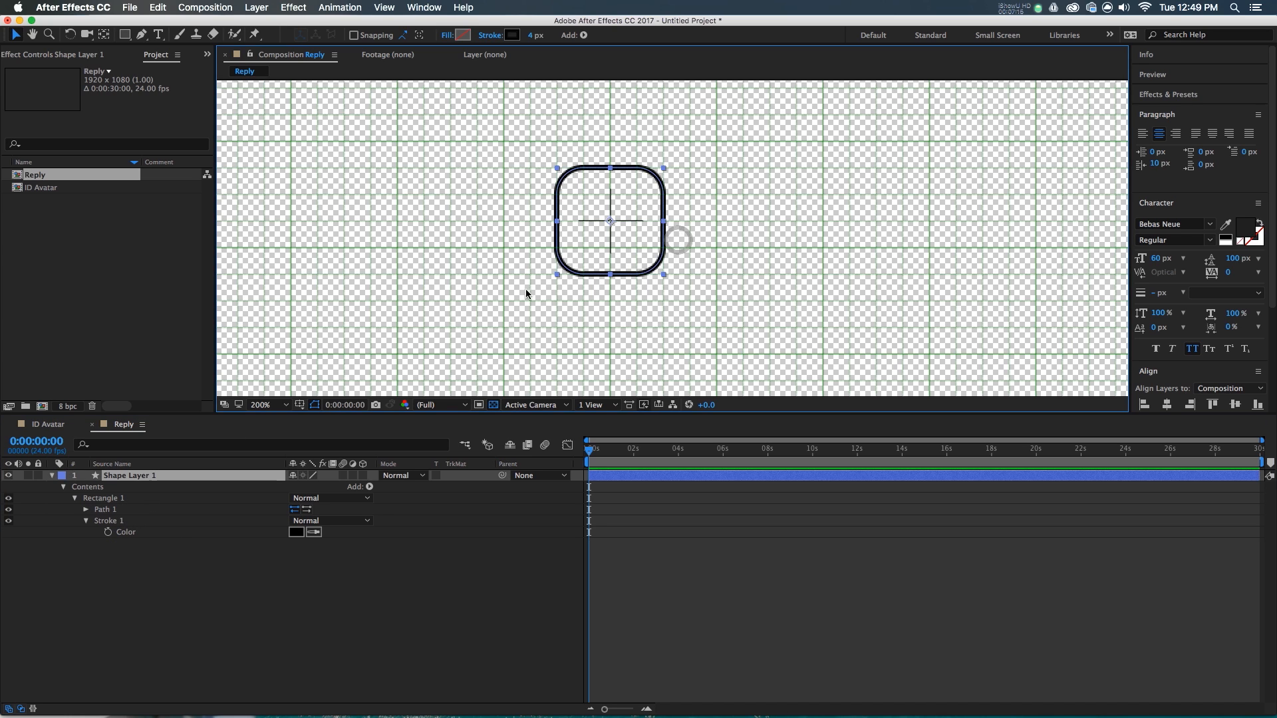
pyautogui.doubleClick(647, 271)
pyautogui.click(647, 270)
pyautogui.moveTo(682, 238); pyautogui.dragTo(558, 224)
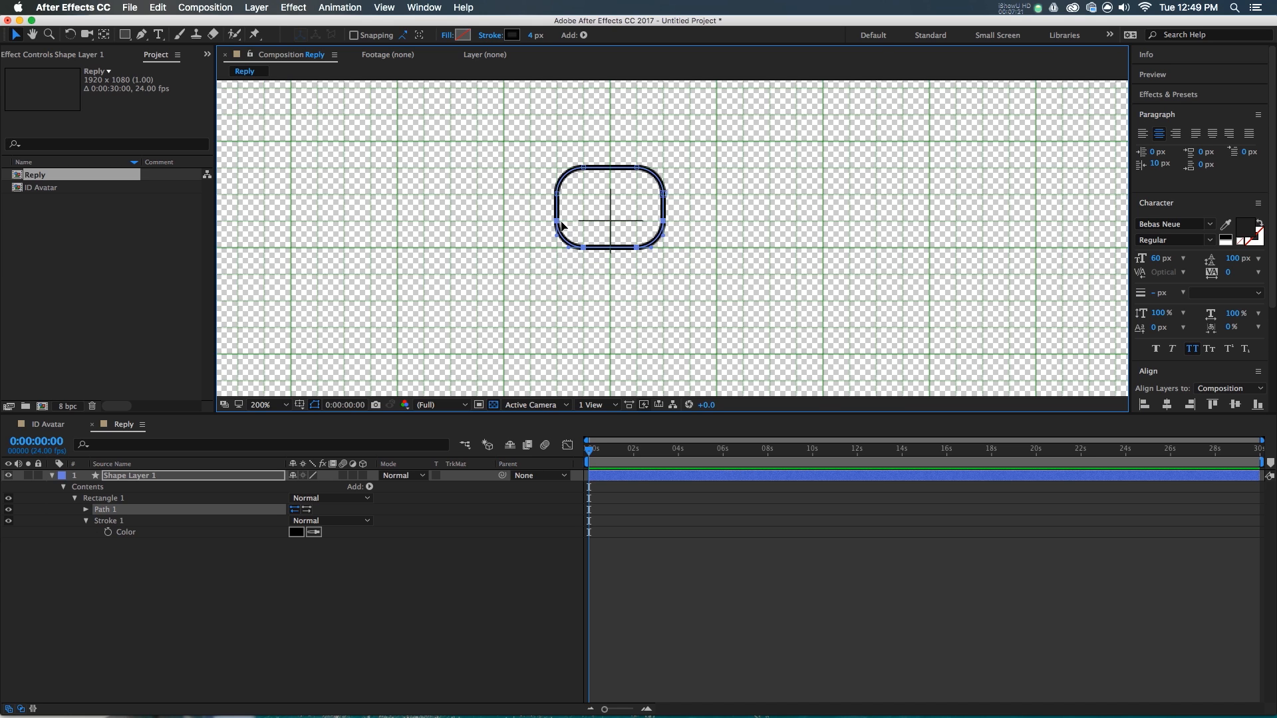
pyautogui.scroll(2, 646, 234)
# - Add a vertex at the bottom-right and pull it down into a pointed bubble tail
pyautogui.moveTo(141, 34); pyautogui.dragTo(154, 52)
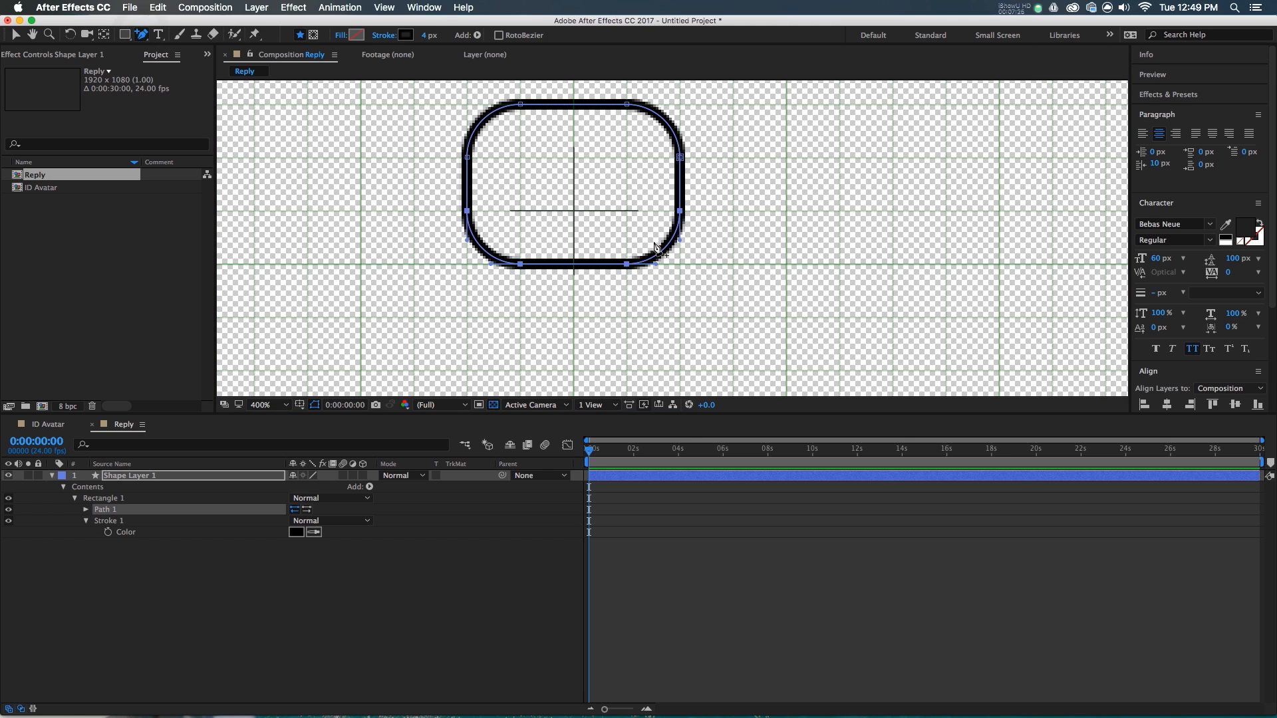
pyautogui.click(670, 258)
pyautogui.press('v')
pyautogui.moveTo(671, 260); pyautogui.dragTo(632, 263)
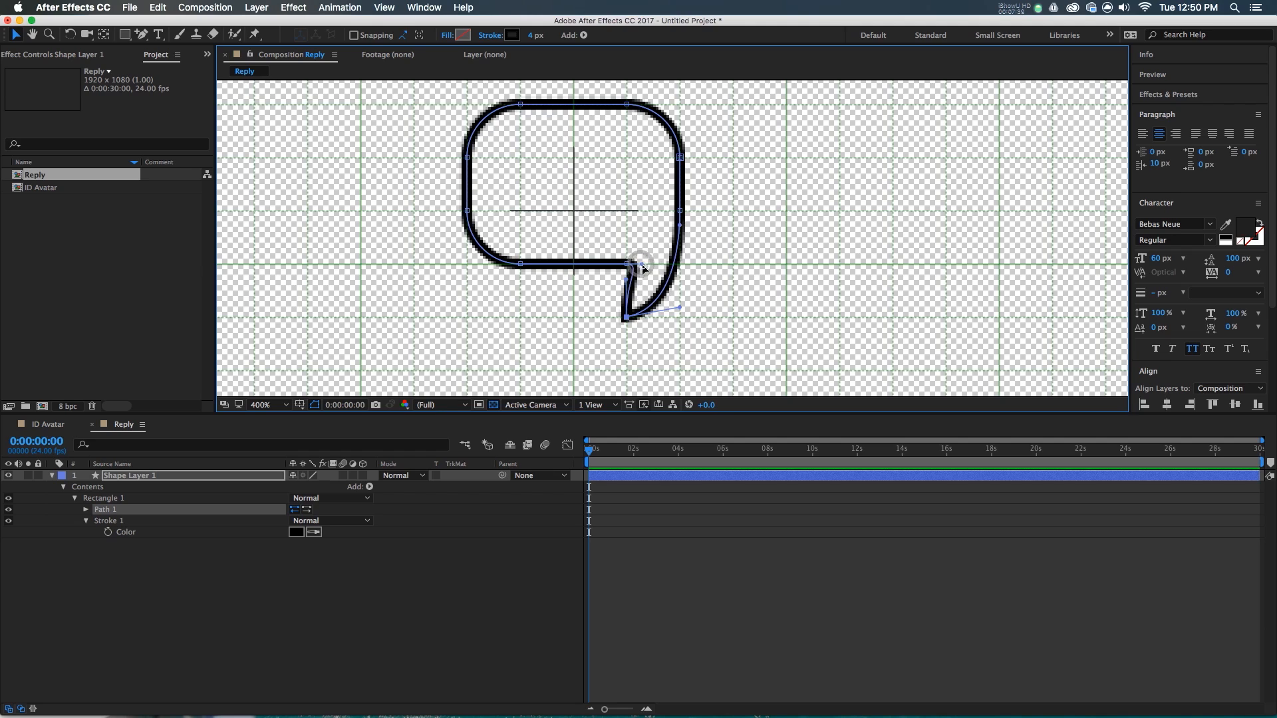
pyautogui.scroll(2, 629, 264)
pyautogui.scroll(-2, 628, 263)
pyautogui.moveTo(626, 265); pyautogui.dragTo(639, 282)
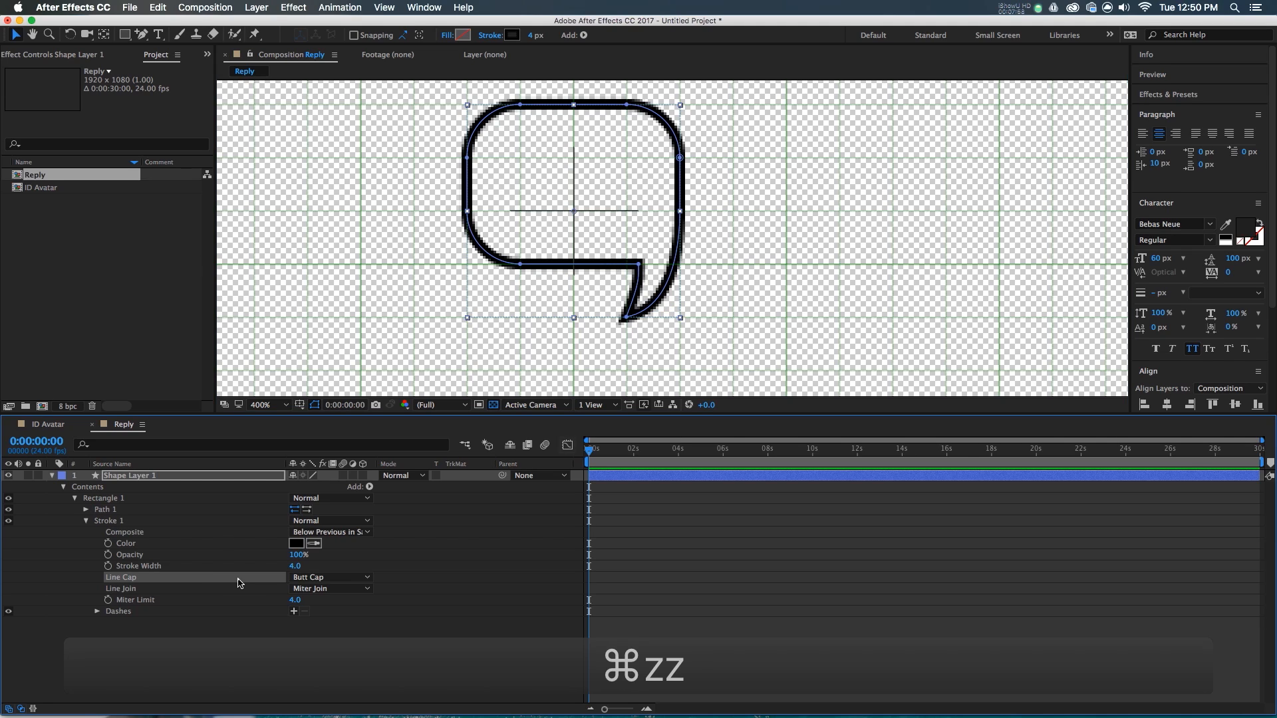
# - Set Stroke 1's Line Cap to Round Cap and Line Join to Round Join
pyautogui.click(239, 580)
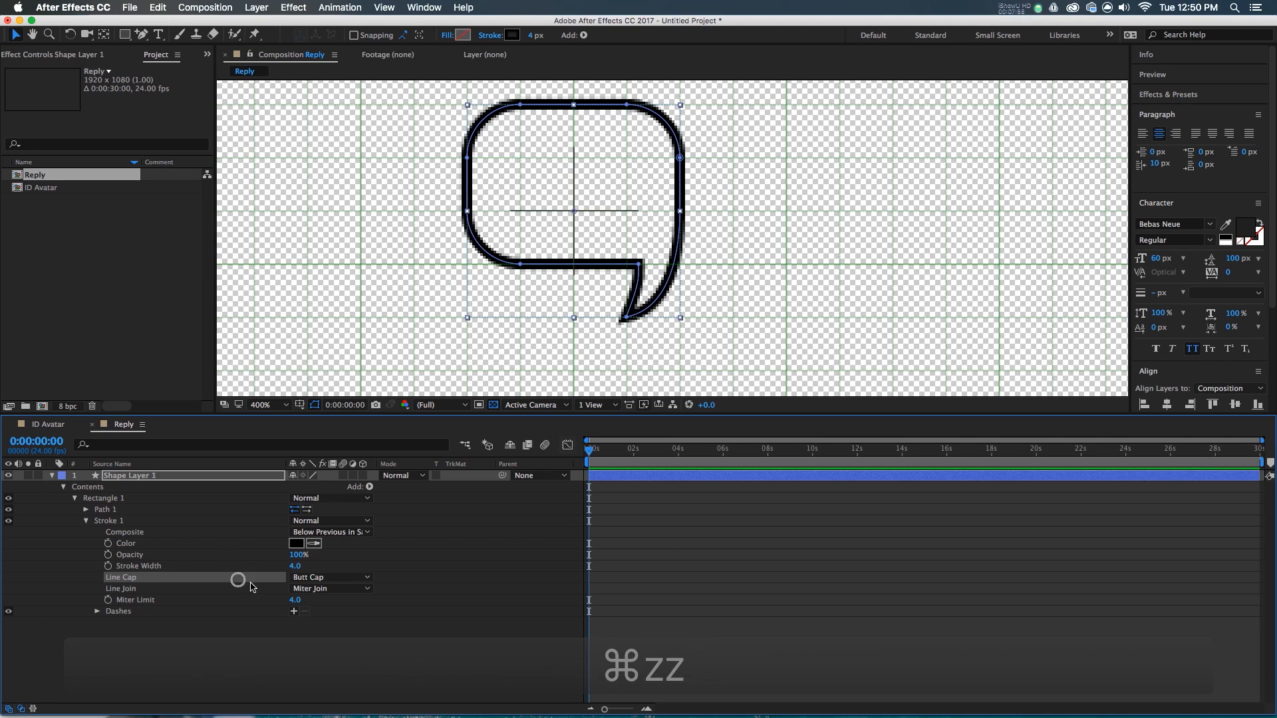
pyautogui.click(301, 579)
pyautogui.click(312, 602)
pyautogui.click(311, 589)
pyautogui.click(318, 620)
pyautogui.click(479, 599)
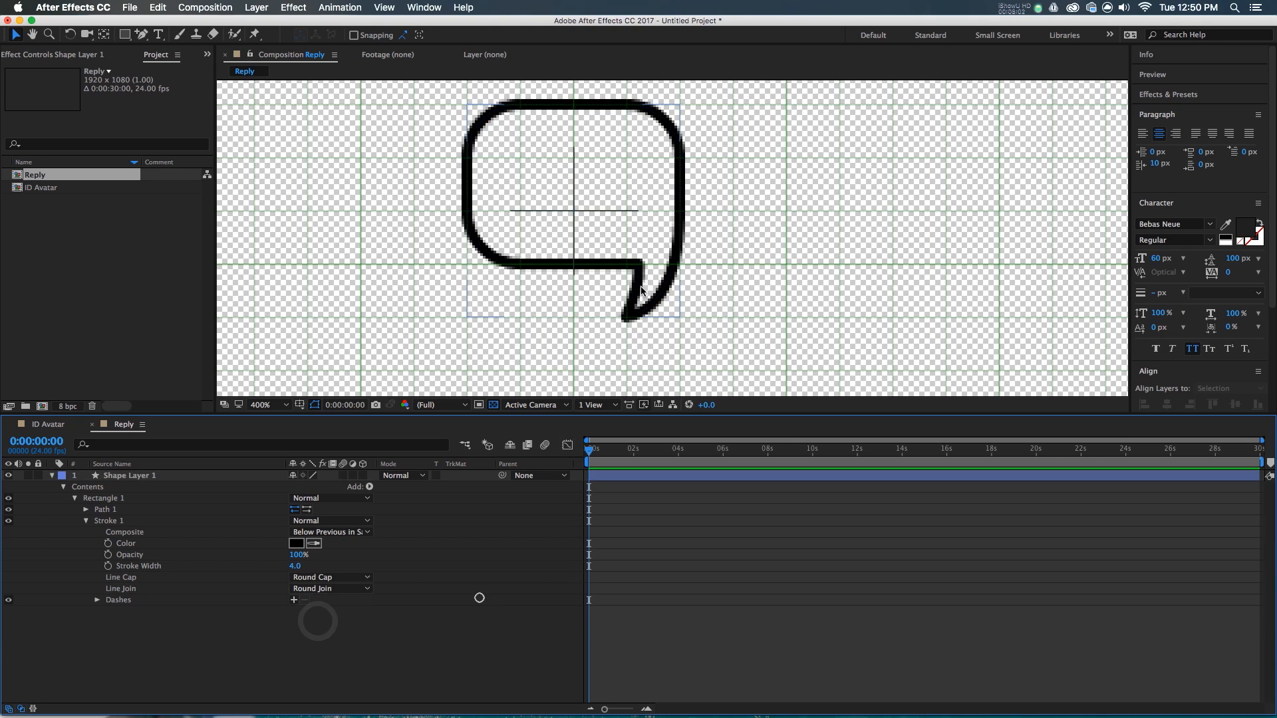
pyautogui.scroll(-2, 694, 222)
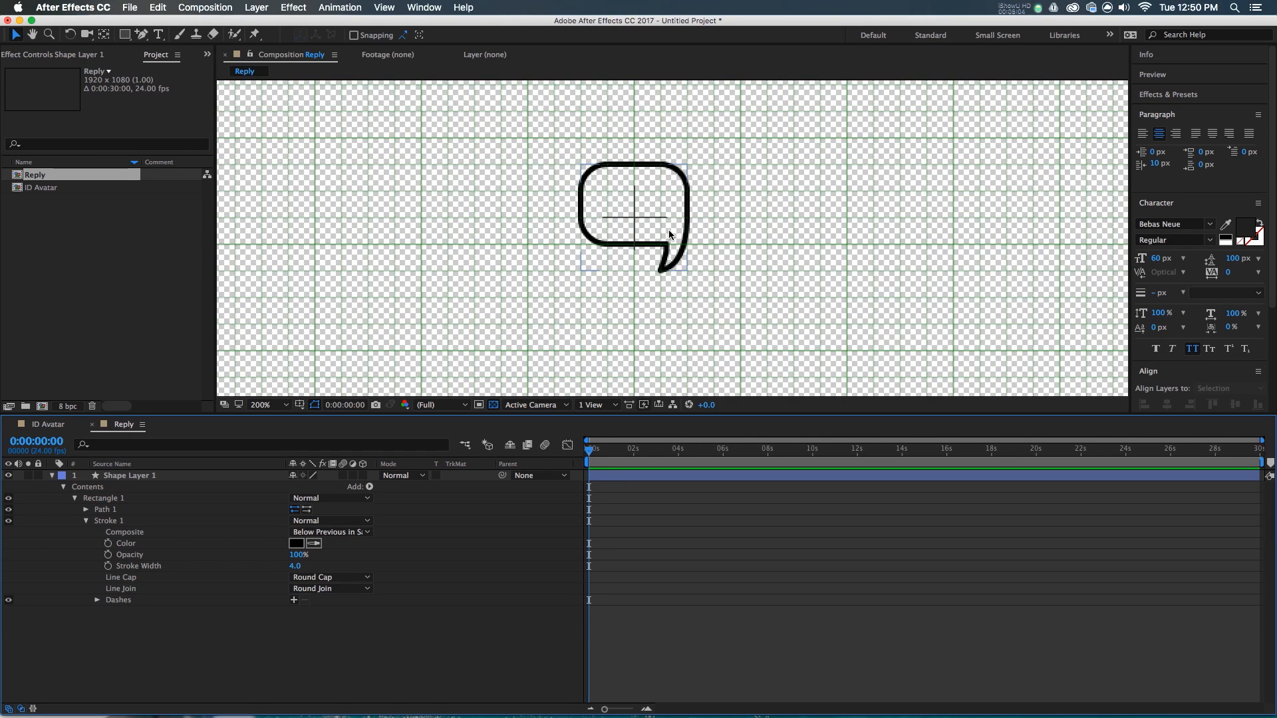
pyautogui.click(669, 231)
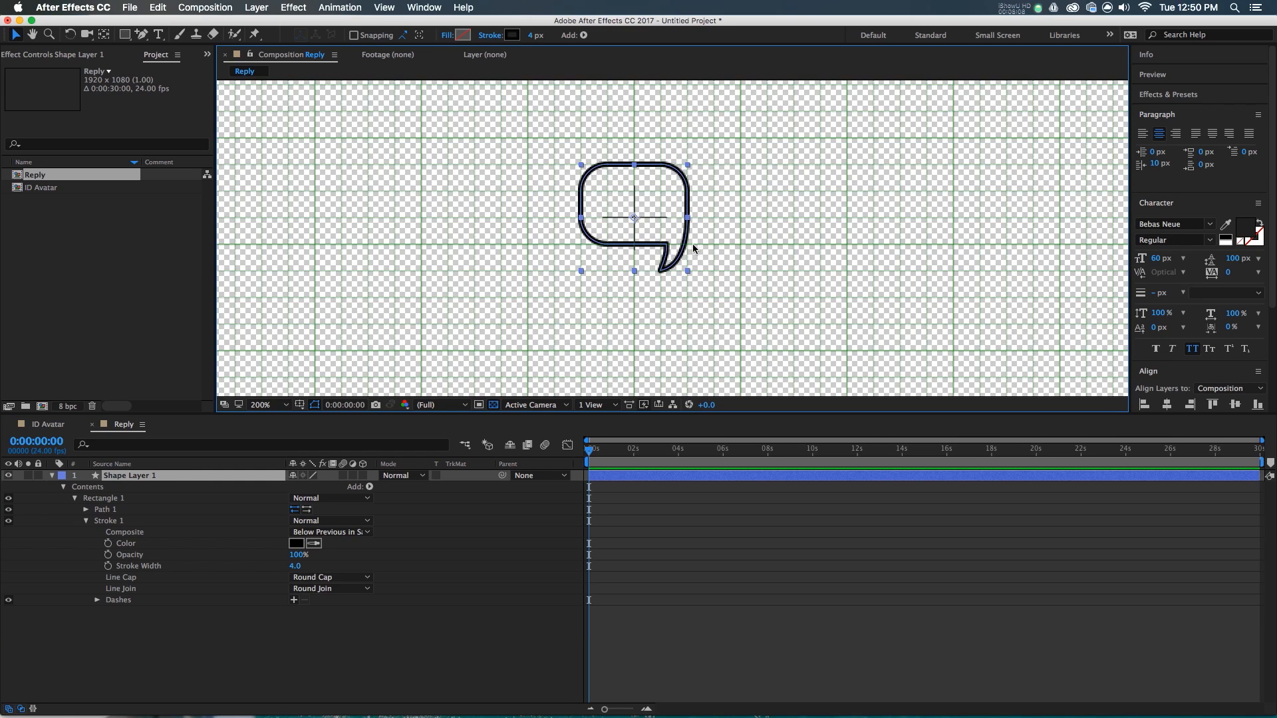
pyautogui.scroll(2, 674, 243)
pyautogui.click(590, 479)
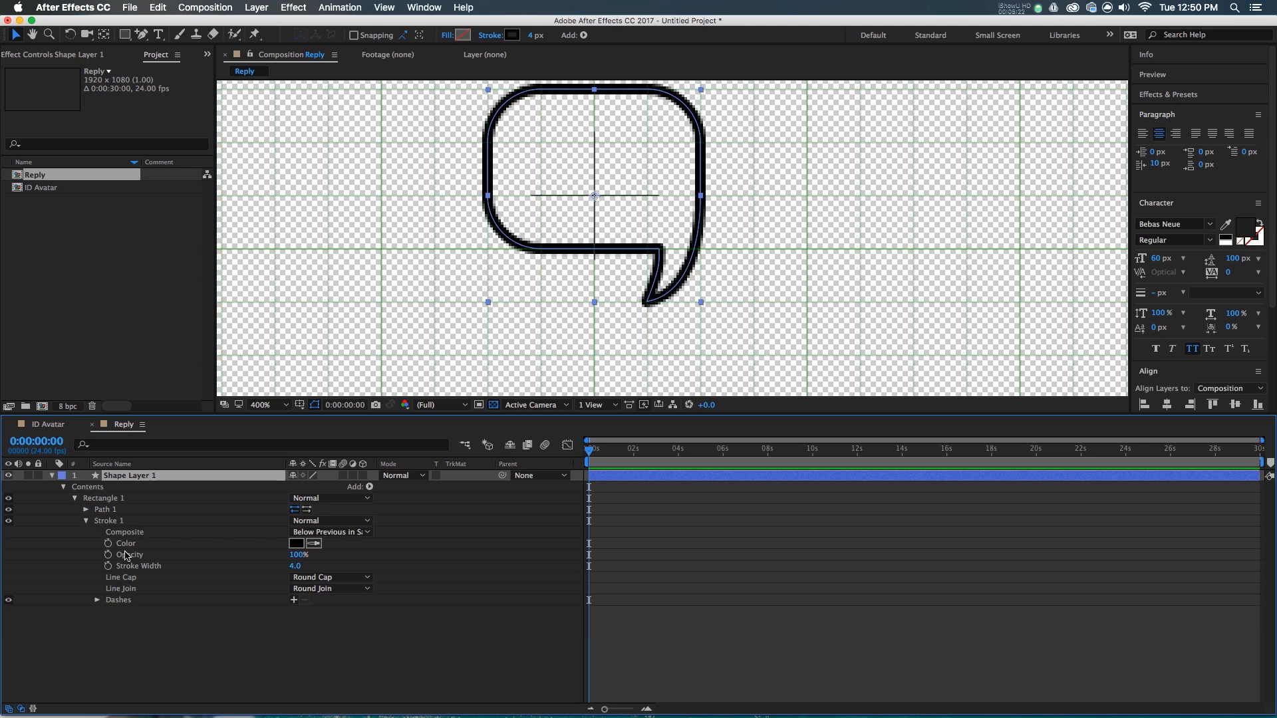
# - Move Stroke 1 out of the Rectangle 1 group into the layer's Contents
pyautogui.click(86, 521)
pyautogui.click(75, 498)
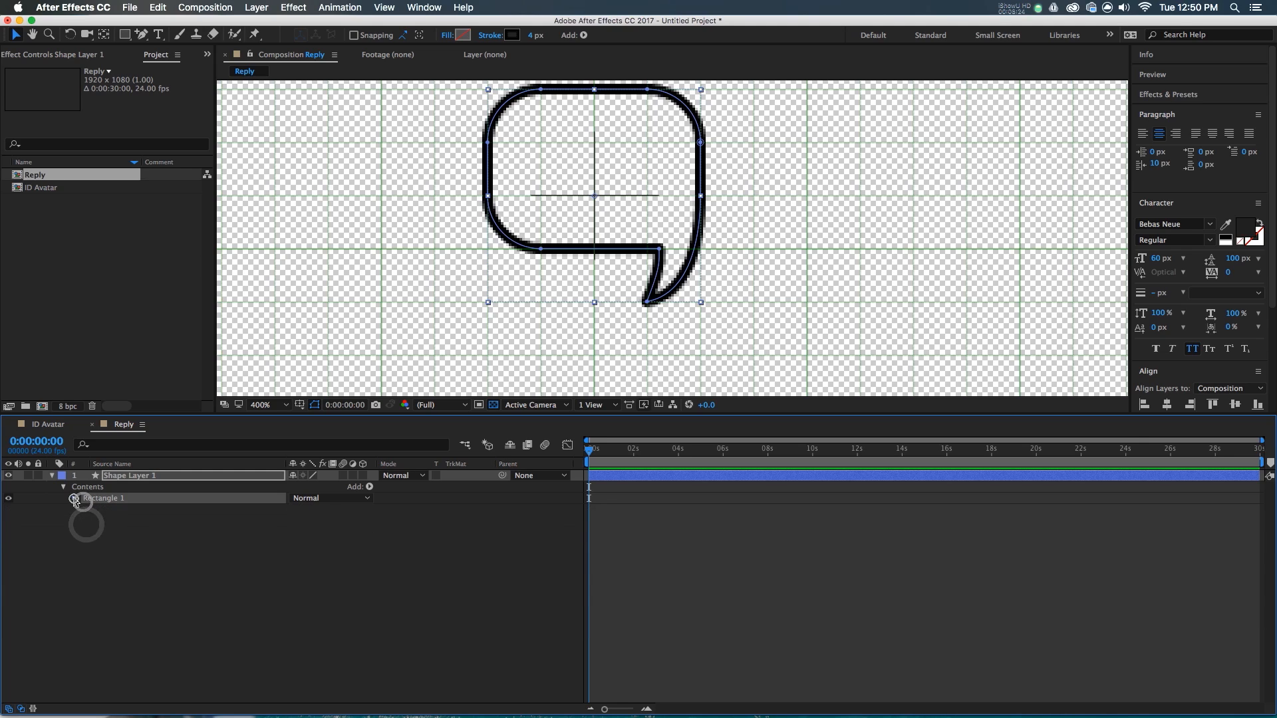
pyautogui.click(75, 498)
pyautogui.moveTo(108, 522)
pyautogui.mouseDown()
pyautogui.moveTo(105, 551)
pyautogui.moveTo(103, 498)
pyautogui.mouseUp()
# - Move Rectangle 1's anchor point to the bubble's tail tip at 20.3,39.8 with Pan Behind
pyautogui.click(105, 497)
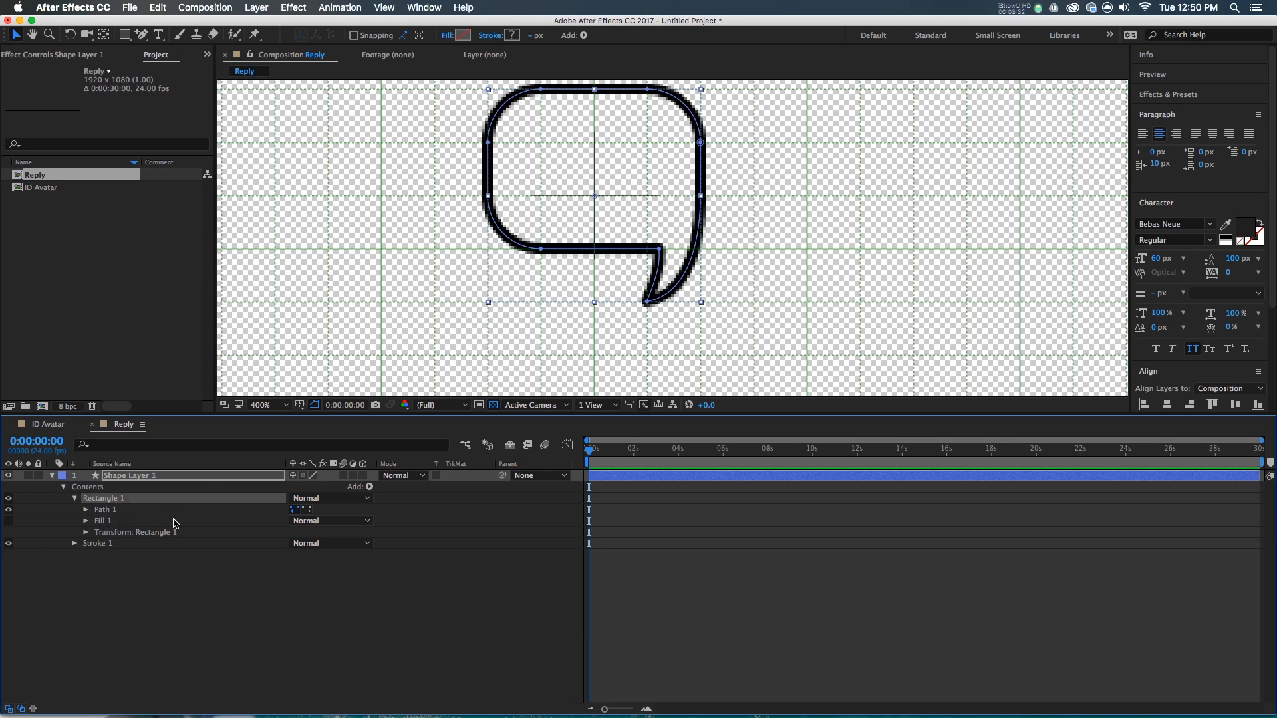
pyautogui.click(111, 530)
pyautogui.click(86, 532)
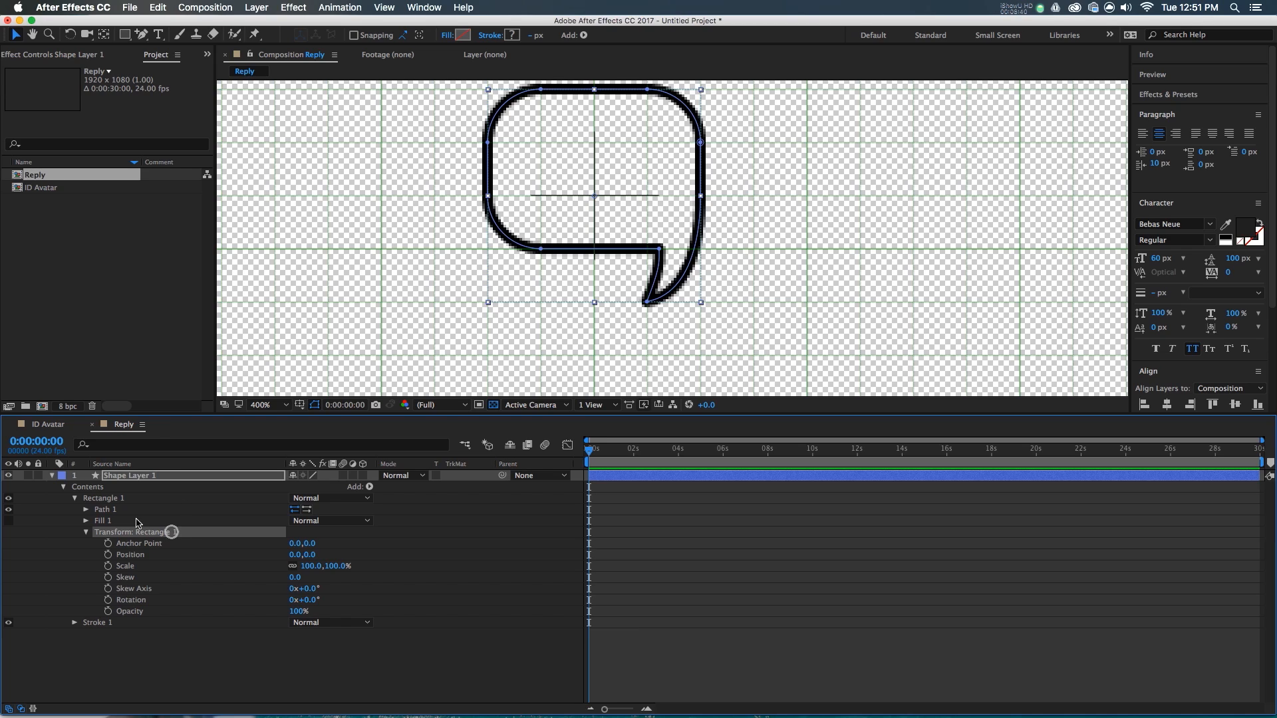
pyautogui.click(103, 34)
pyautogui.moveTo(594, 197); pyautogui.dragTo(648, 305)
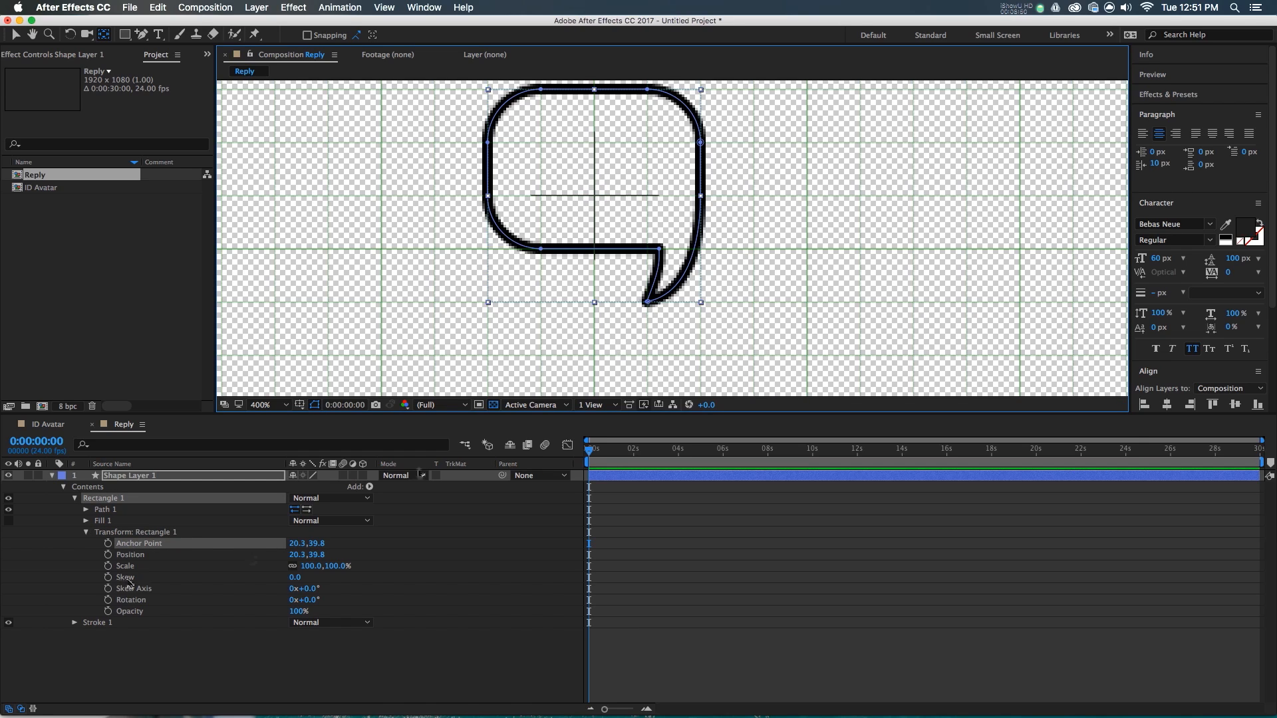
# - Add Scale and Rotation keyframes at frame 0 and frame 20
pyautogui.click(108, 566)
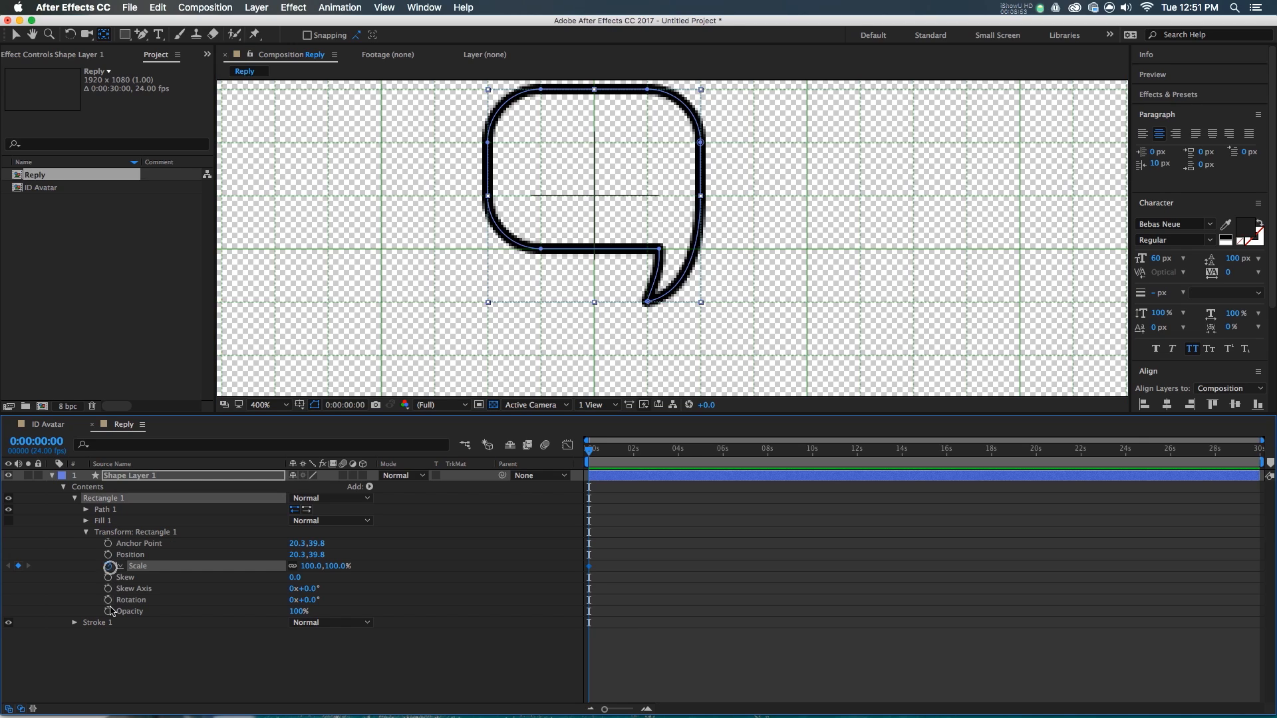
pyautogui.click(108, 600)
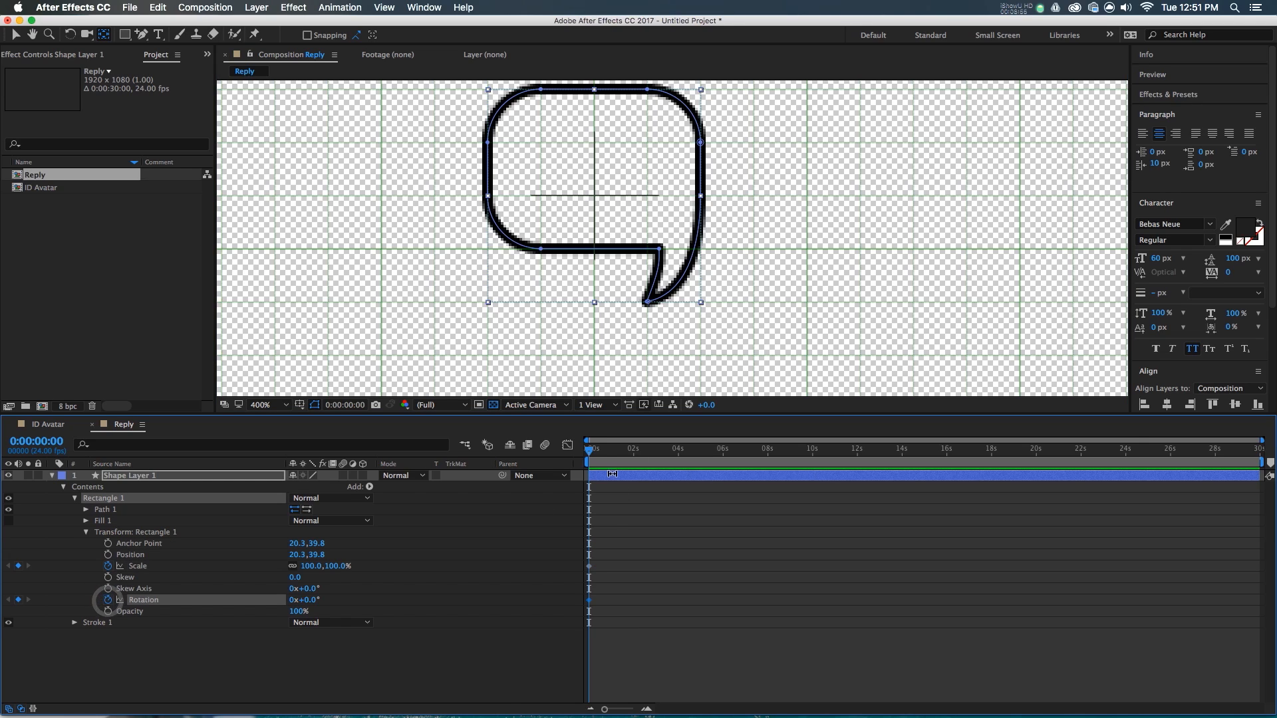
pyautogui.hotkey('shift', 'pagedown')
pyautogui.hotkey('shift', 'pagedown')
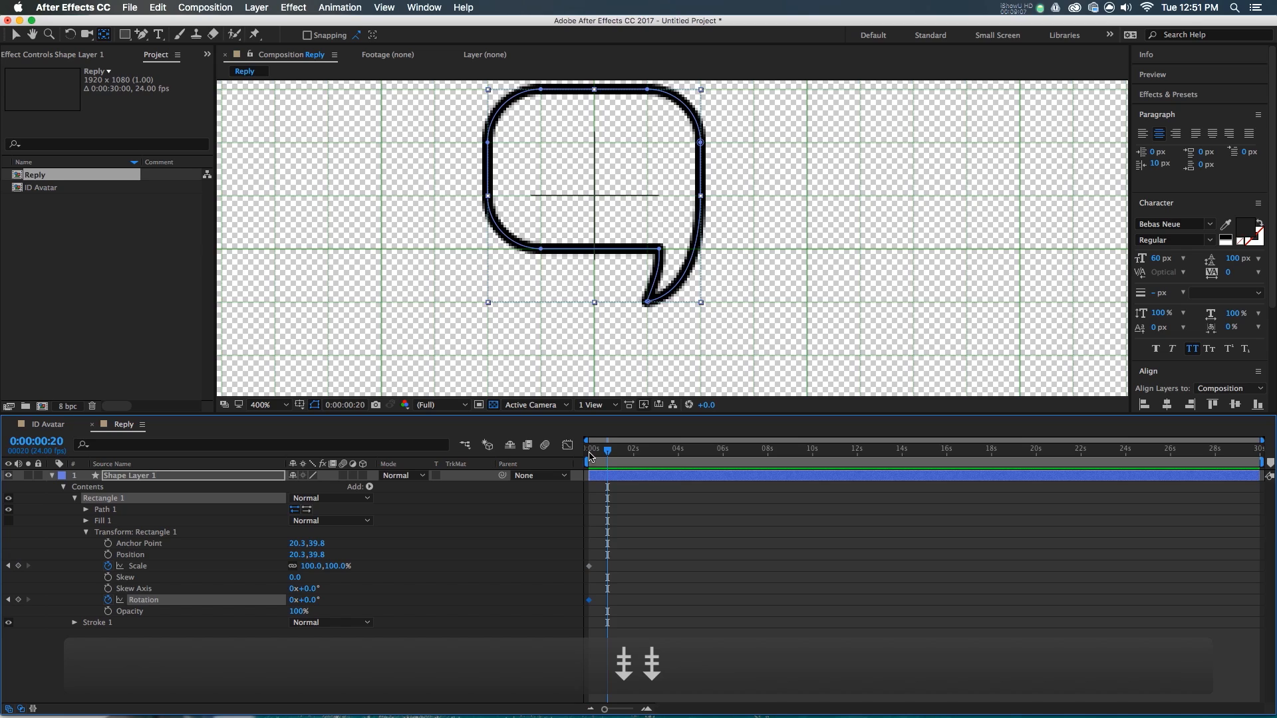
pyautogui.click(20, 565)
pyautogui.click(19, 601)
pyautogui.scroll(3, 651, 596)
pyautogui.moveTo(725, 709); pyautogui.dragTo(665, 708)
pyautogui.moveTo(602, 456); pyautogui.dragTo(530, 473)
pyautogui.click(343, 594)
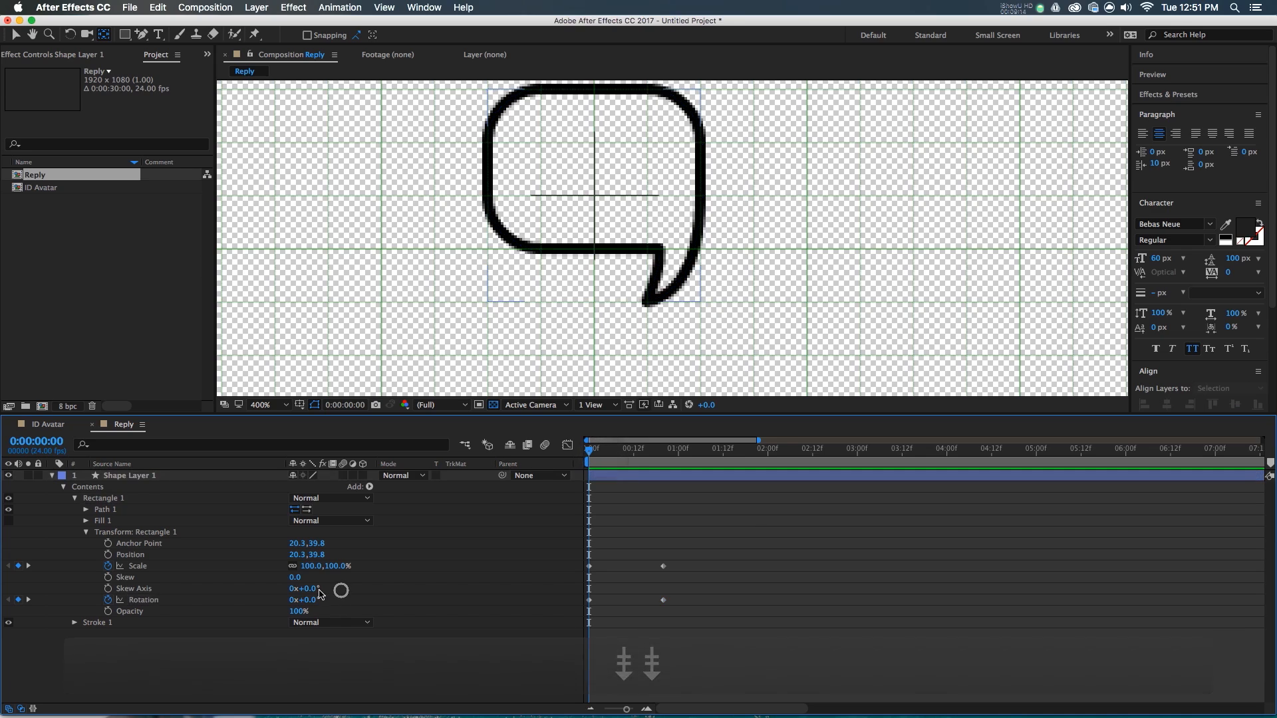
# - Set the starting keyframes to 69° rotation and 0% scale
pyautogui.click(313, 601)
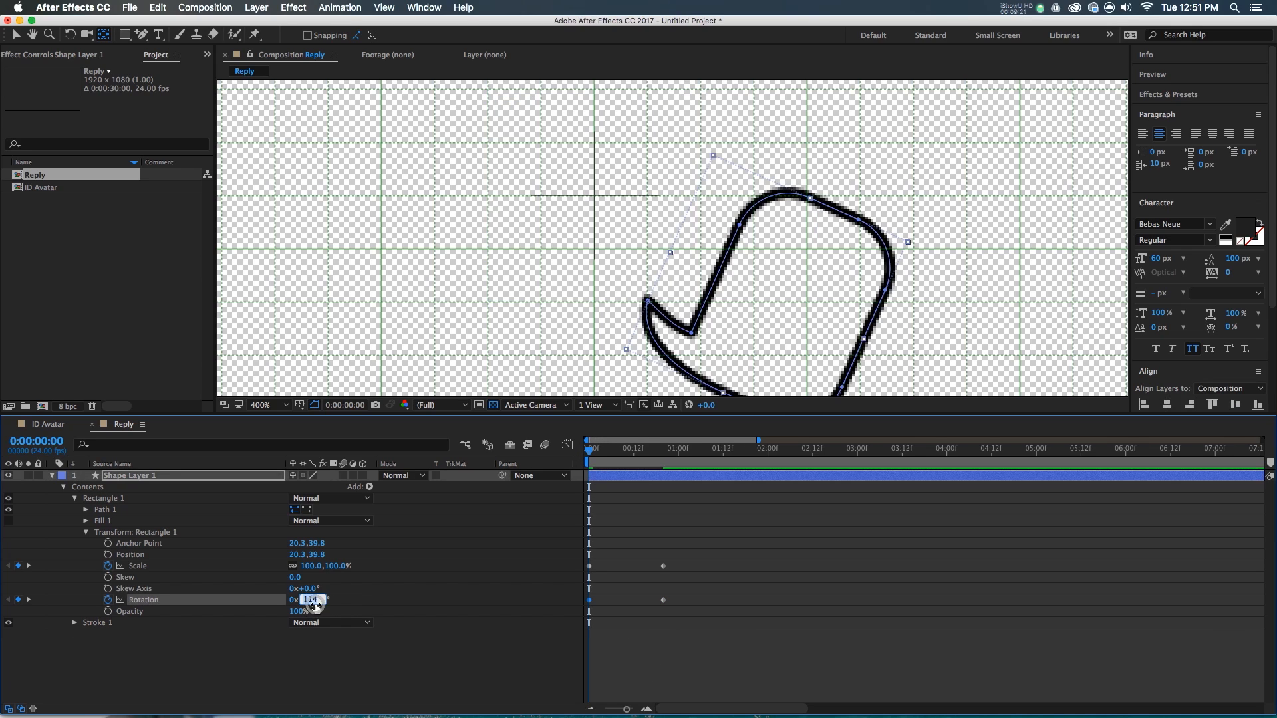
pyautogui.write('90')
pyautogui.press('Return')
pyautogui.moveTo(324, 606); pyautogui.dragTo(310, 601)
pyautogui.click(306, 565)
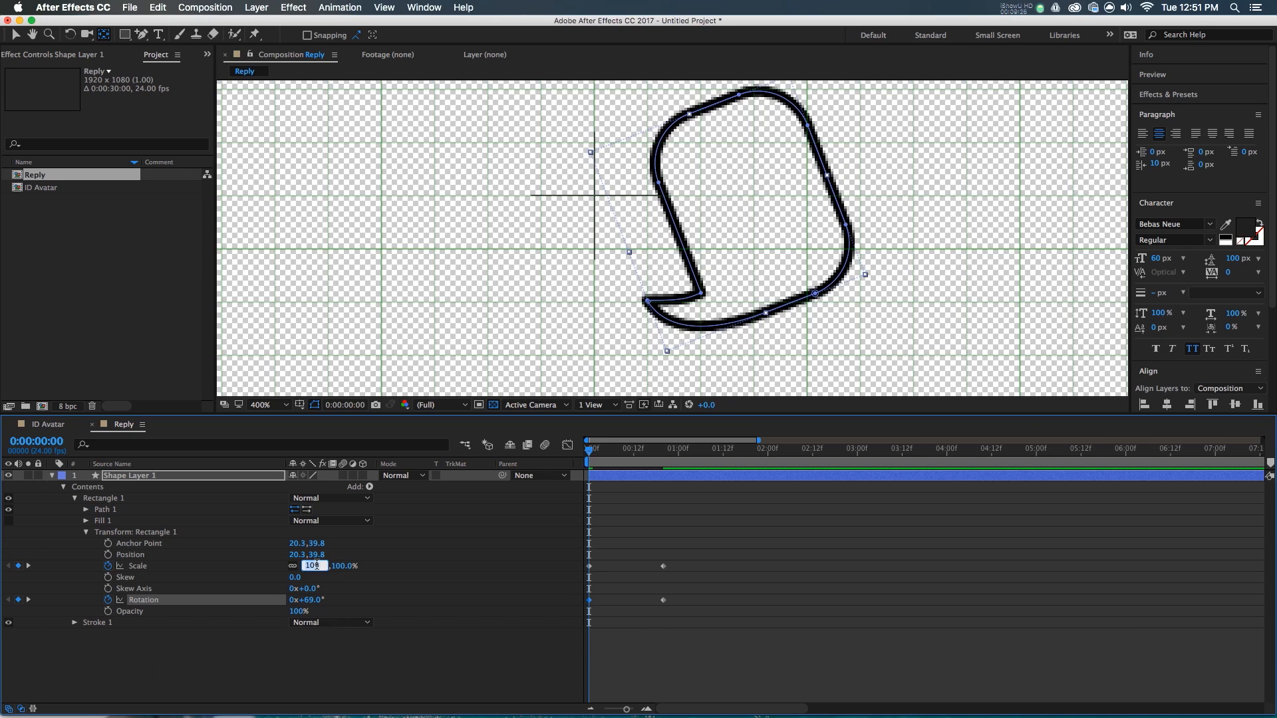
pyautogui.write('0')
pyautogui.press('Return')
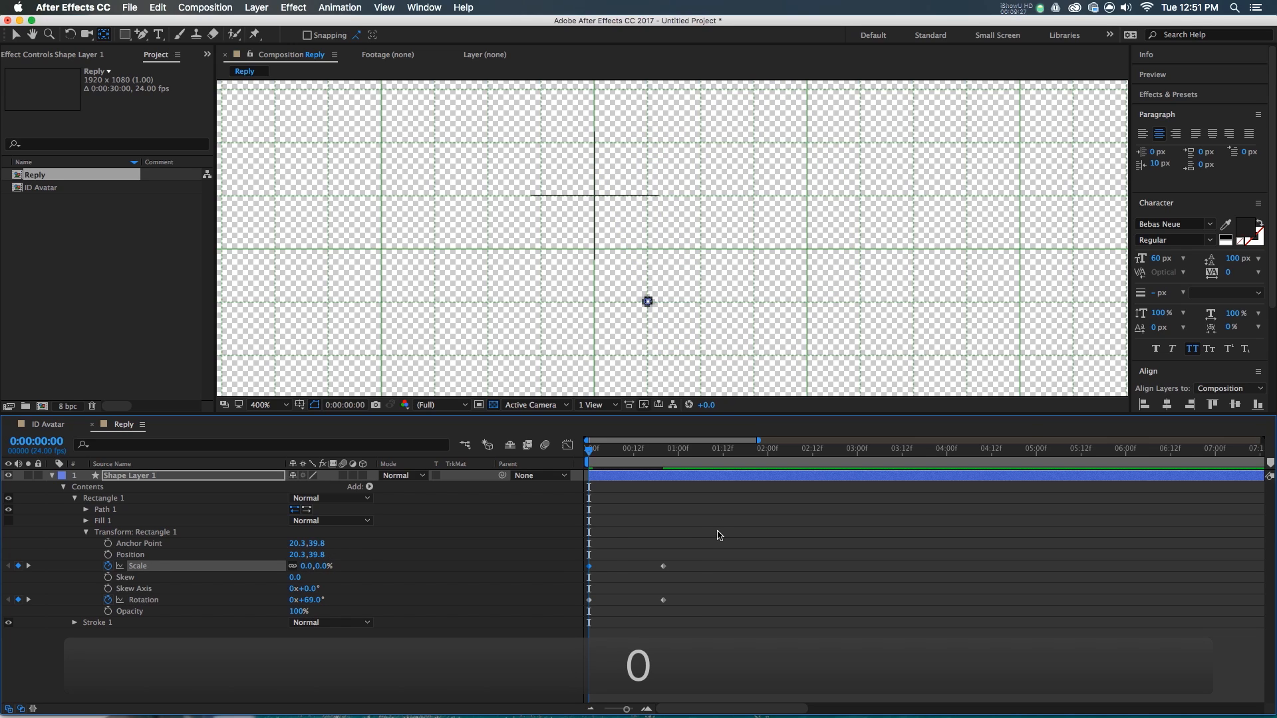
# - Apply Easy Ease to the keyframes so the pop-in starts fast and settles slowly
pyautogui.moveTo(692, 559); pyautogui.dragTo(657, 610)
pyautogui.press('F9')
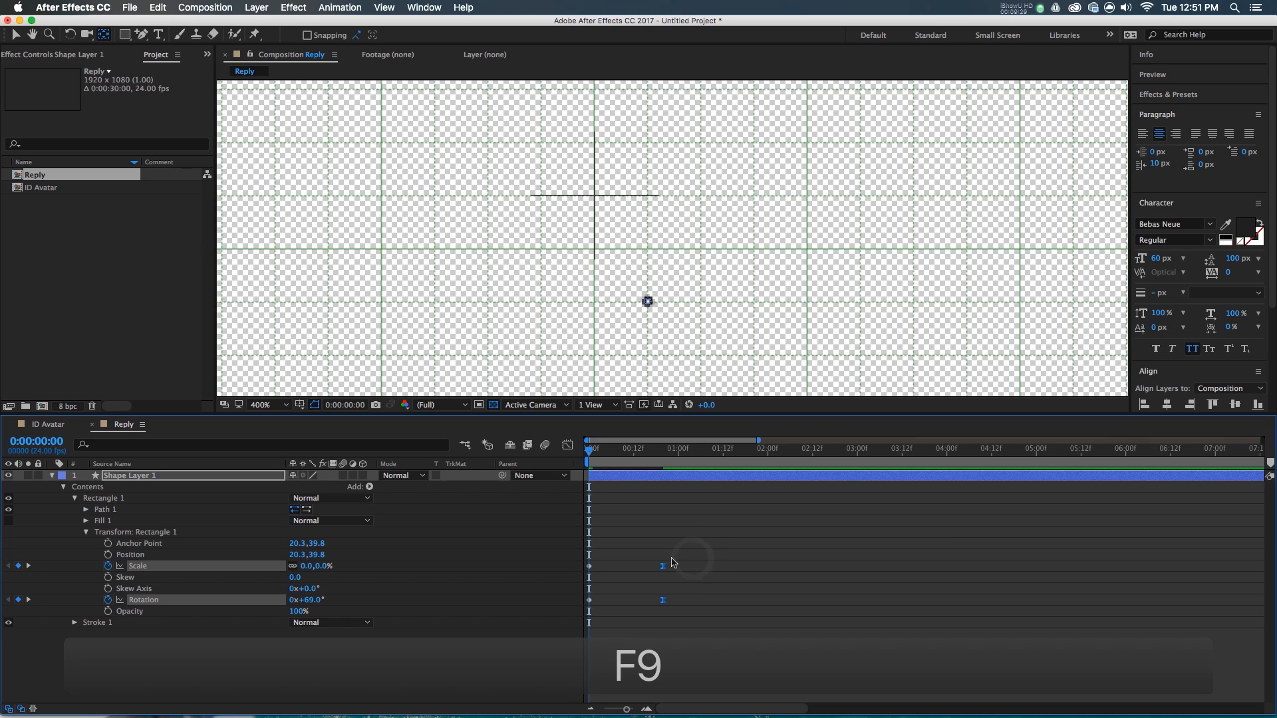
pyautogui.hotkey('shift', 'F3')
pyautogui.press('F9')
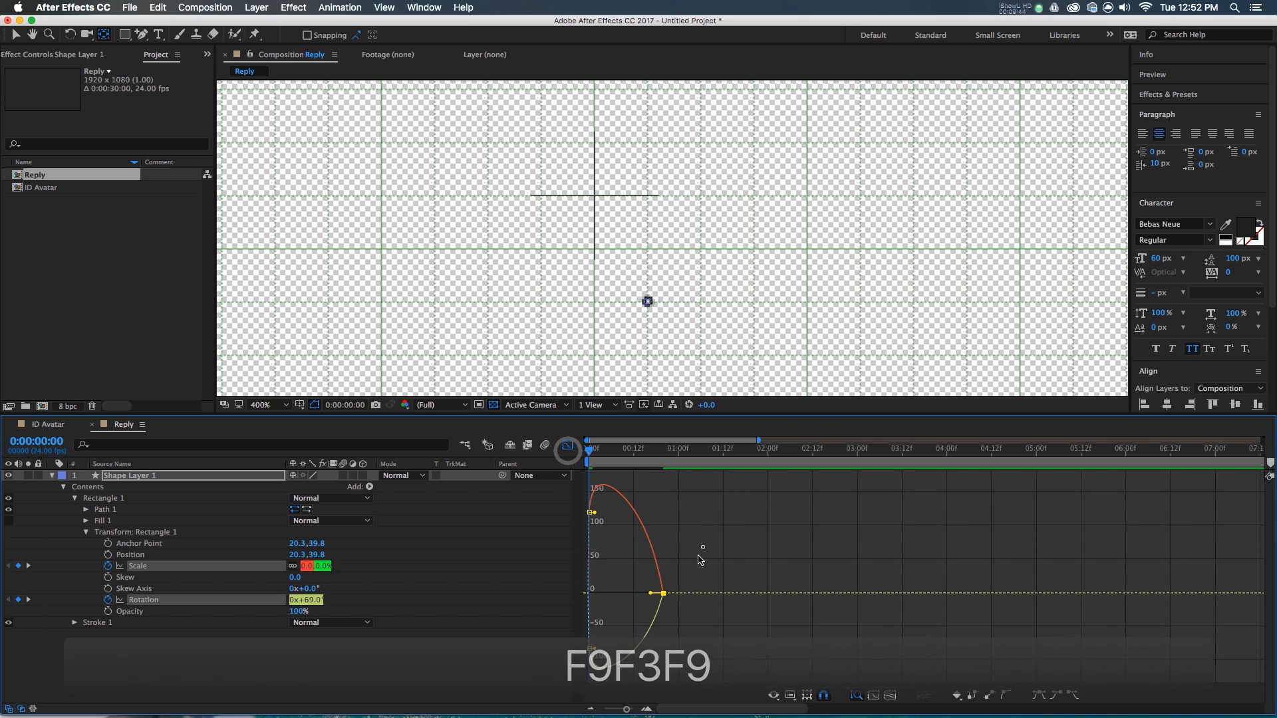
pyautogui.moveTo(651, 593); pyautogui.dragTo(597, 594)
pyautogui.hotkey('shift', 'F3')
# - Preview the bubble pop-in animation at lower magnification
pyautogui.press('space')
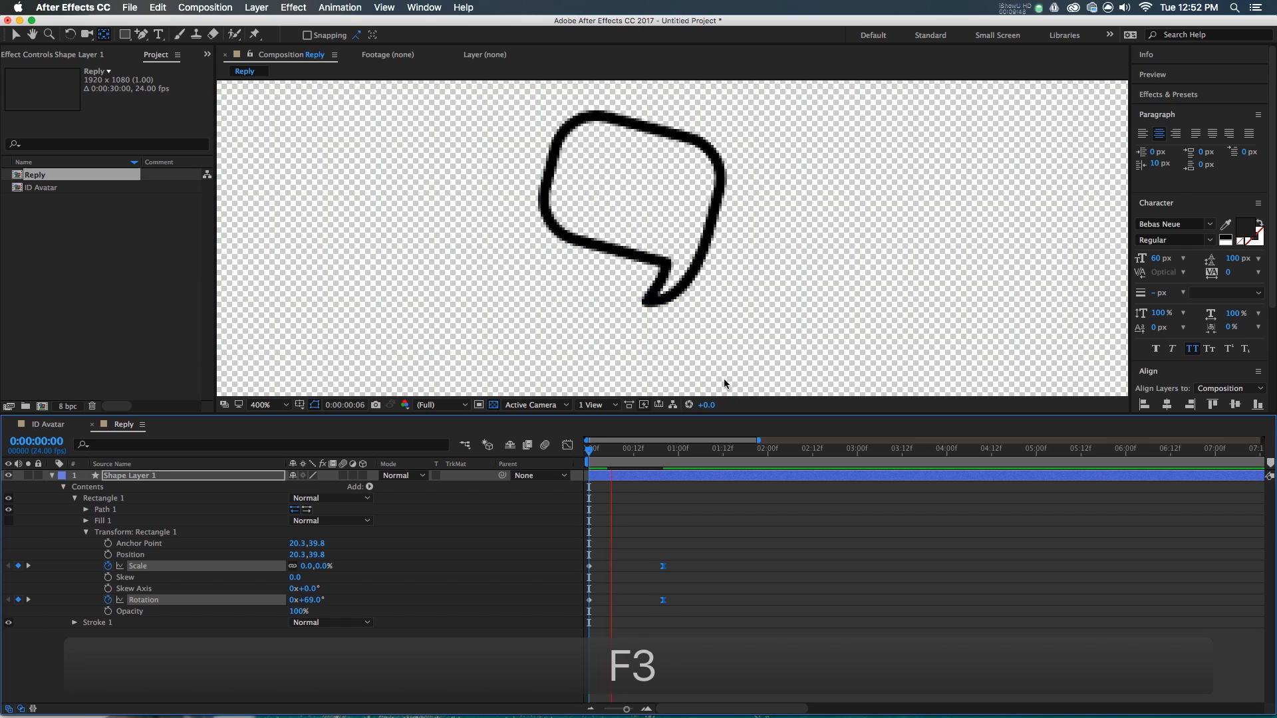
pyautogui.press('space')
pyautogui.press(',')
pyautogui.press('space')
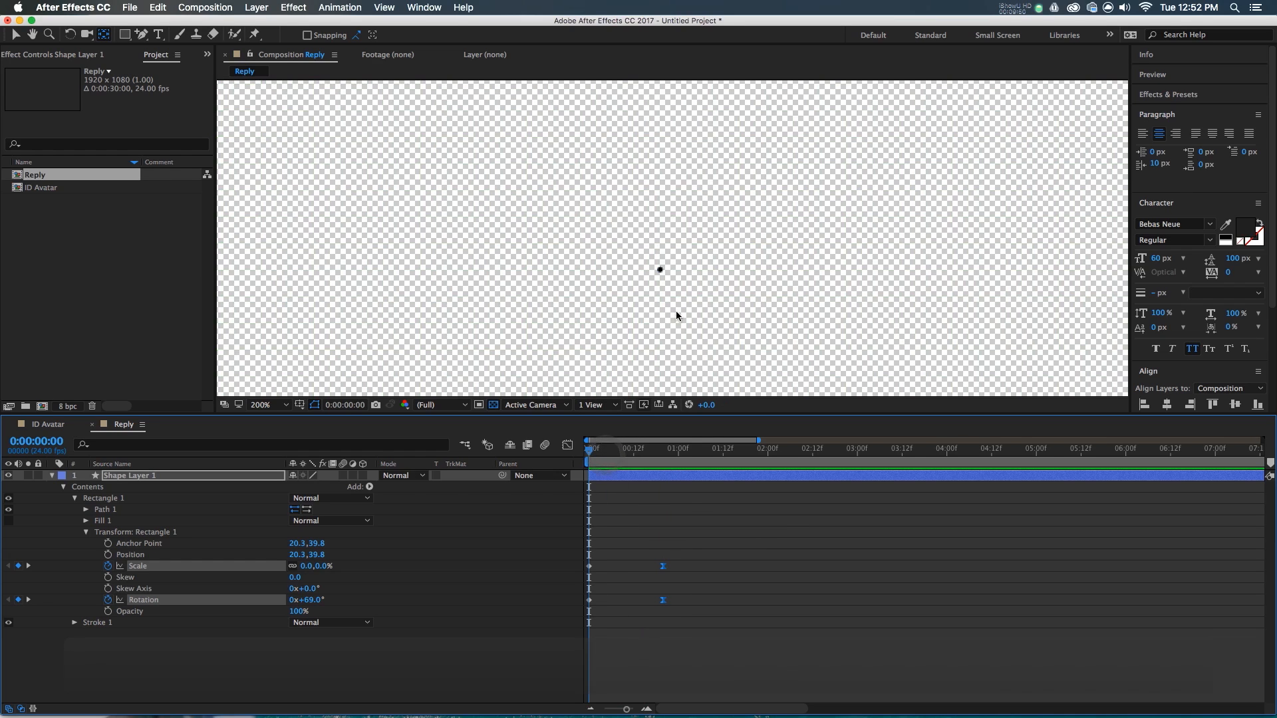
pyautogui.moveTo(591, 458); pyautogui.dragTo(667, 468)
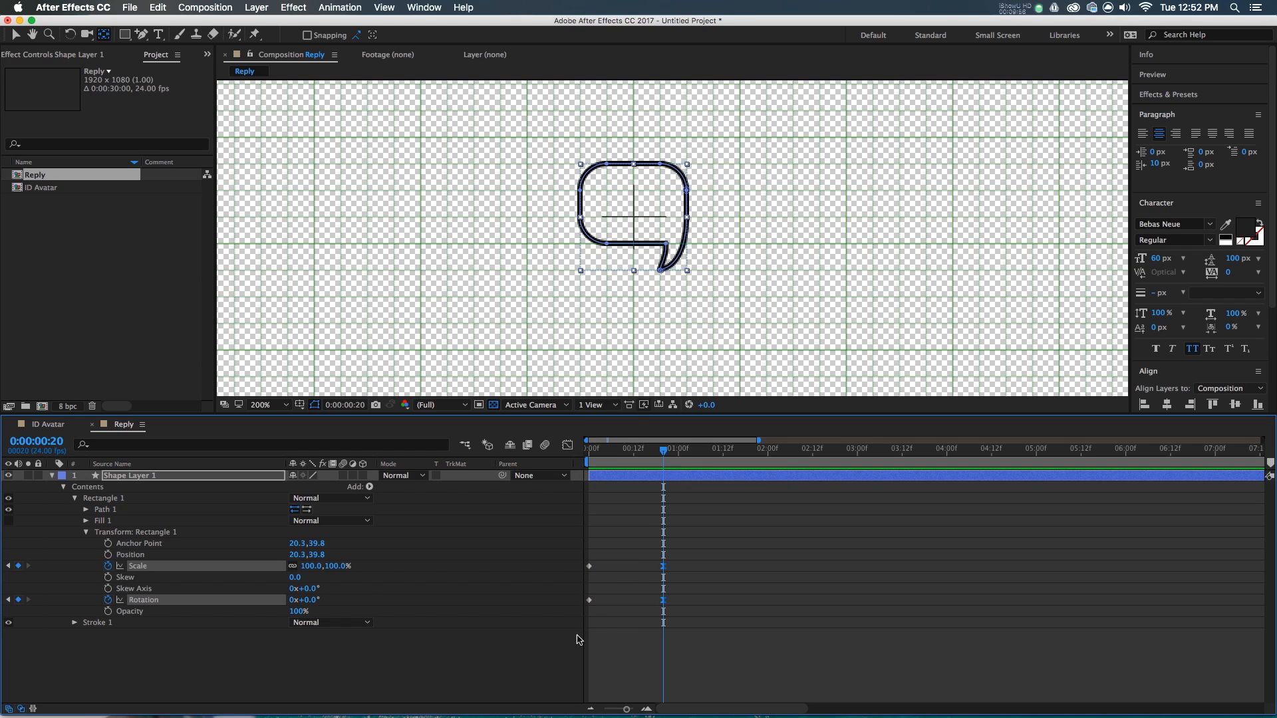
pyautogui.click(627, 537)
pyautogui.moveTo(637, 455); pyautogui.dragTo(663, 465)
pyautogui.press('space')
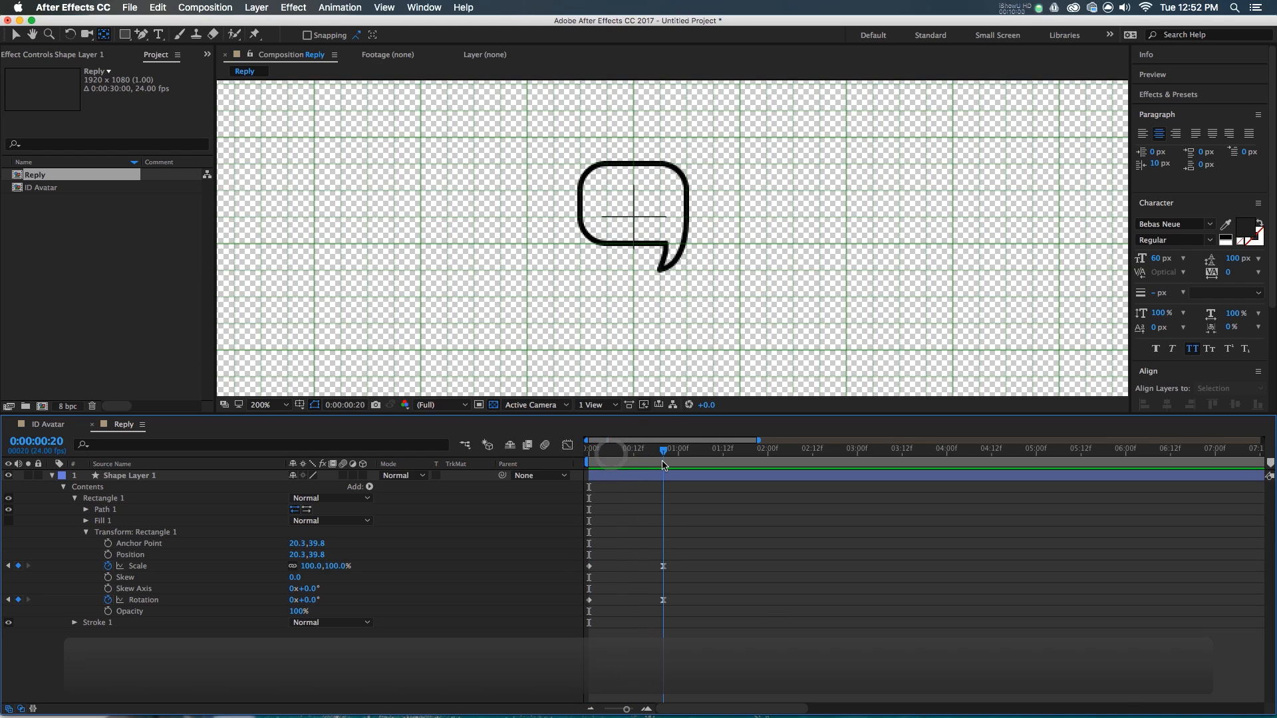
# - Create a new empty composition named Like and pick the Pen tool
pyautogui.click(51, 219)
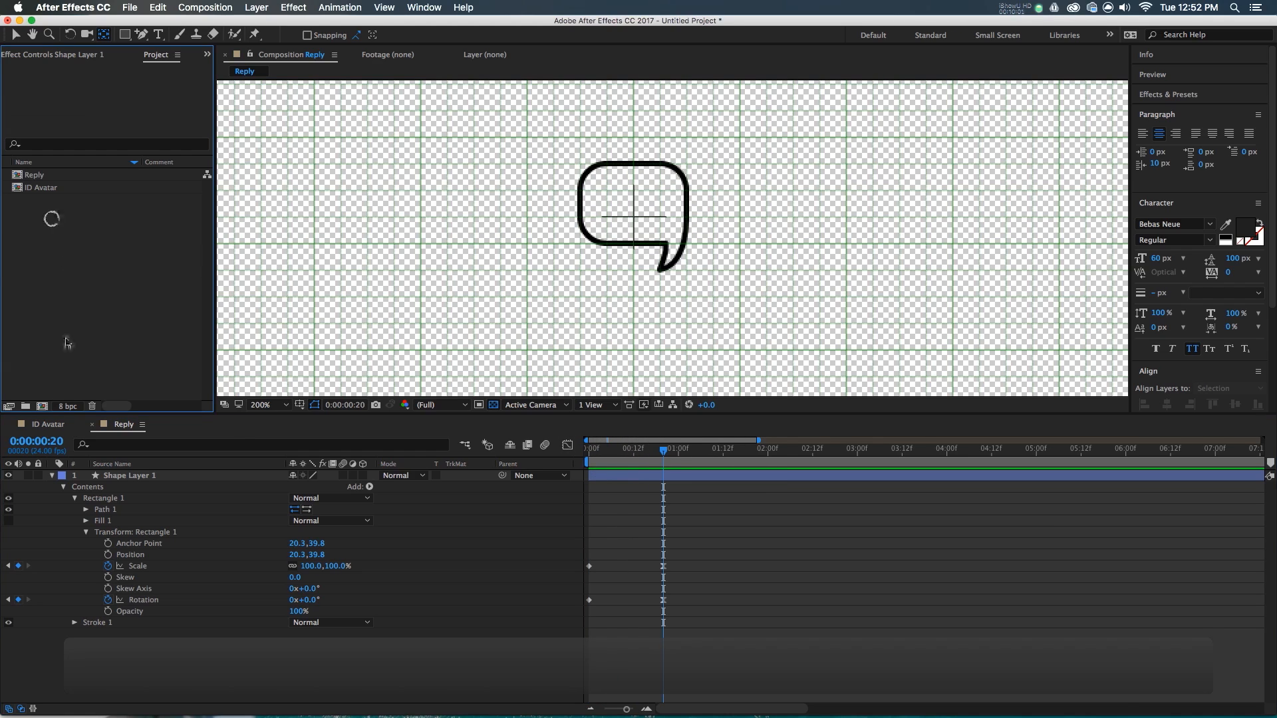
pyautogui.click(41, 407)
pyautogui.write('Like')
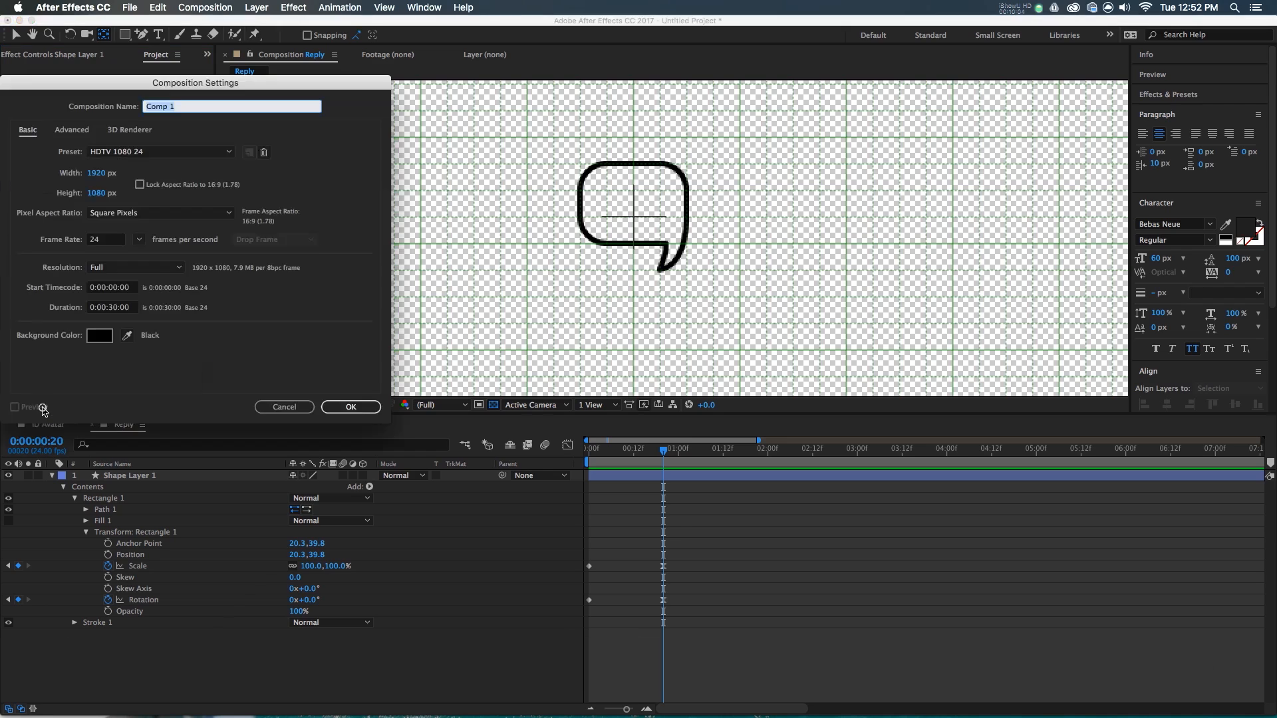
pyautogui.press('Return')
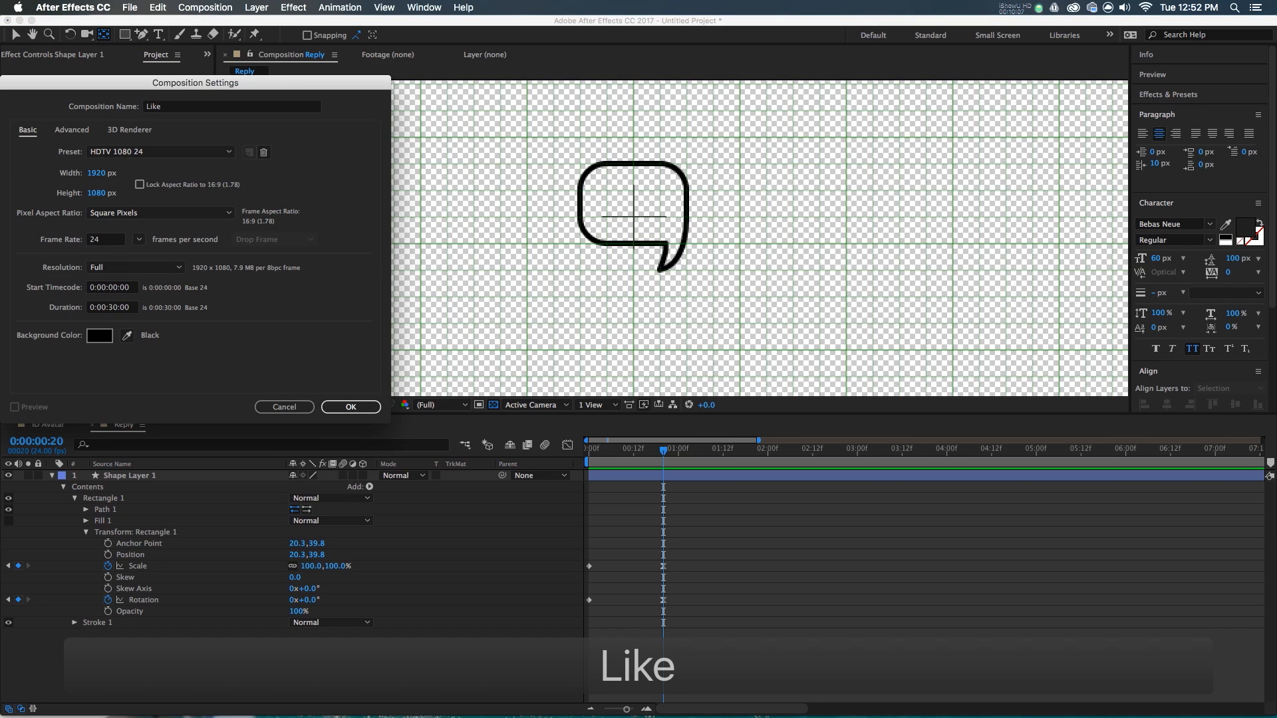
pyautogui.click(533, 488)
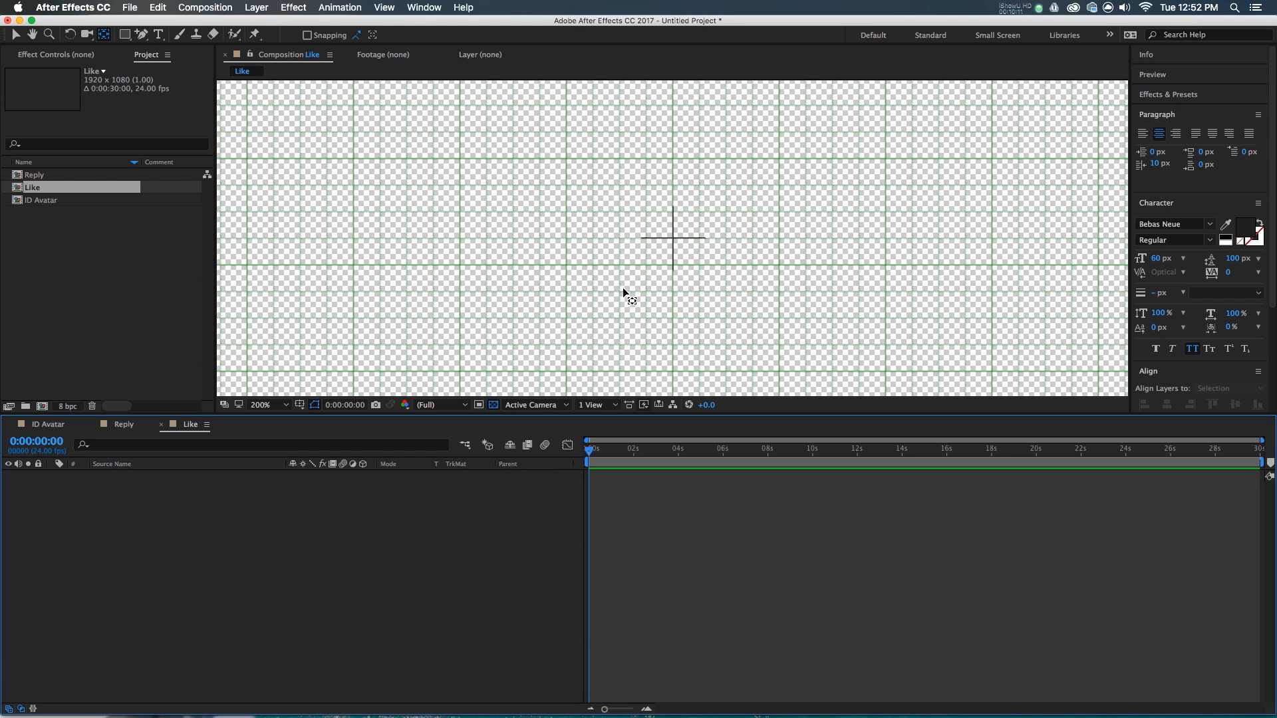
pyautogui.click(141, 34)
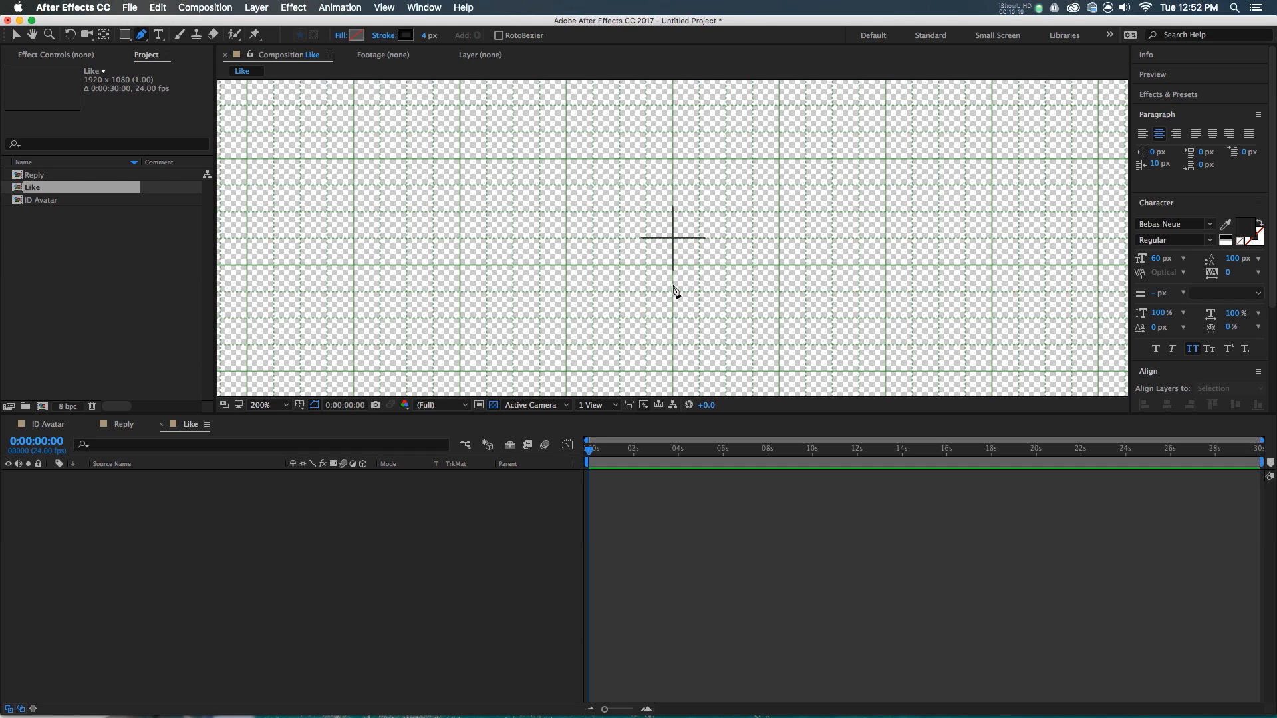
# - Draw a three-point pen path around the centre and round its right corner into a curve
pyautogui.moveTo(672, 291); pyautogui.dragTo(732, 243)
pyautogui.click(727, 239)
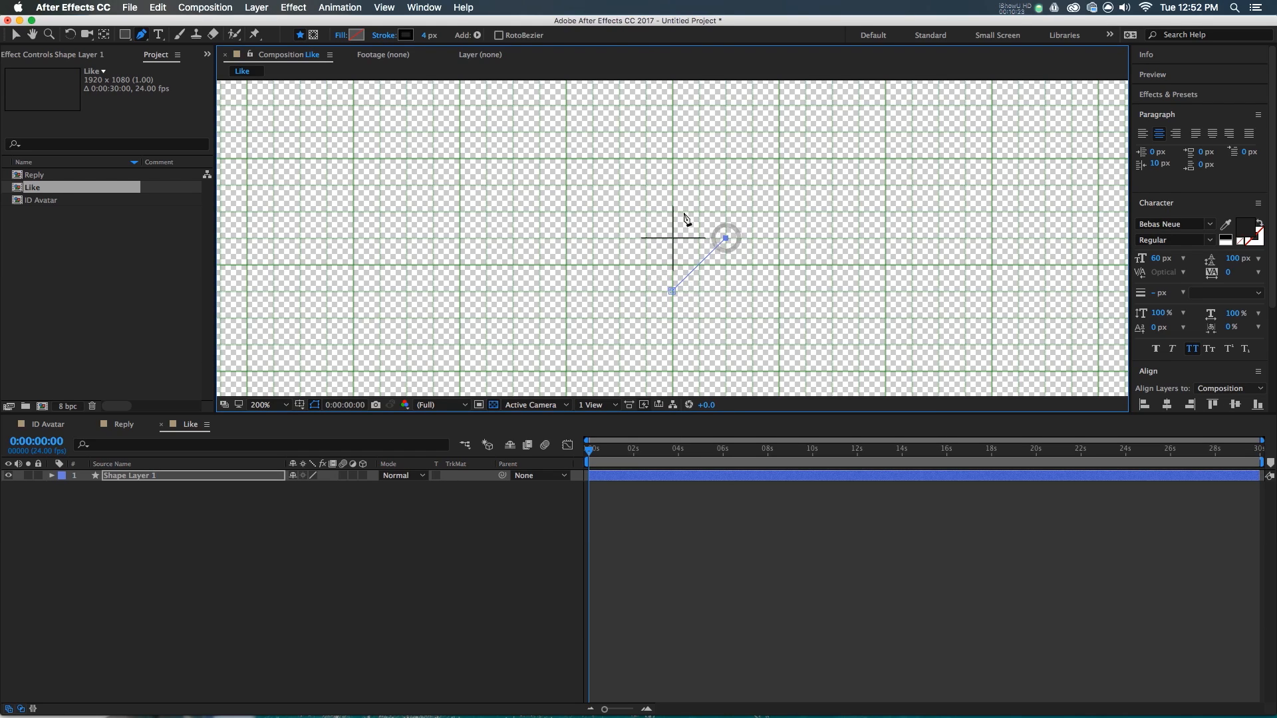
pyautogui.click(673, 212)
pyautogui.press('v')
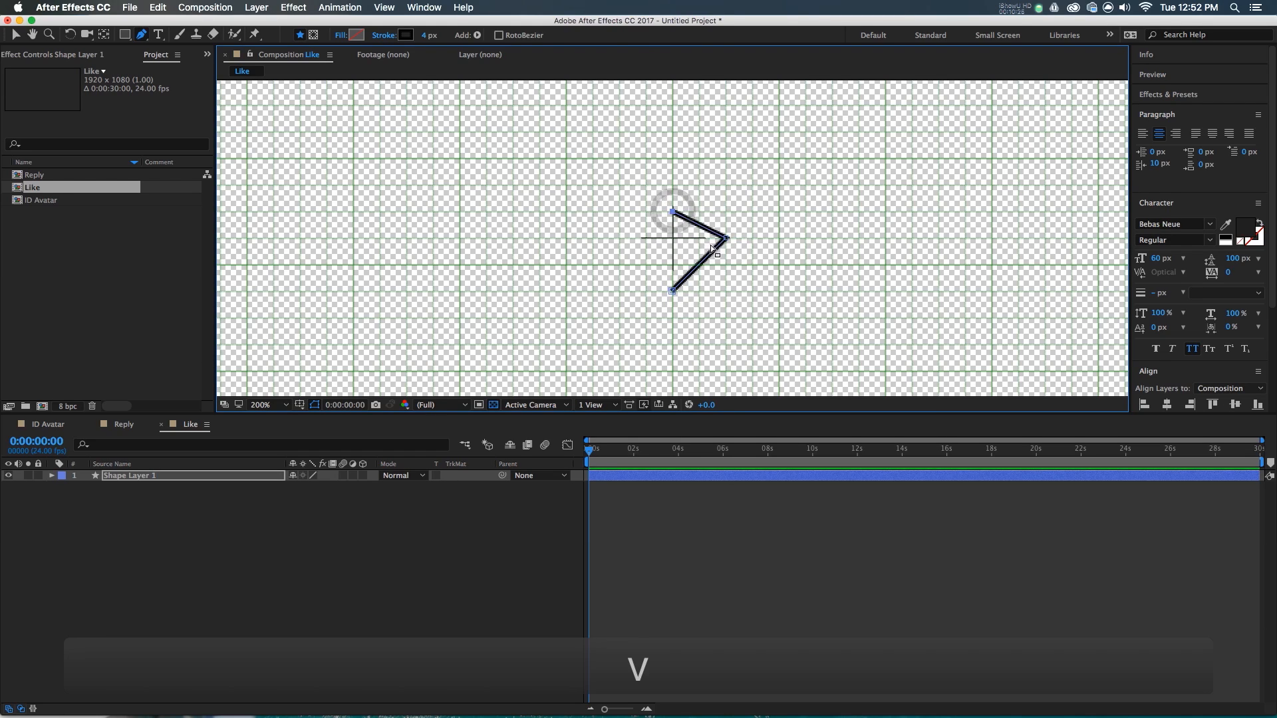
pyautogui.moveTo(141, 34); pyautogui.dragTo(191, 84)
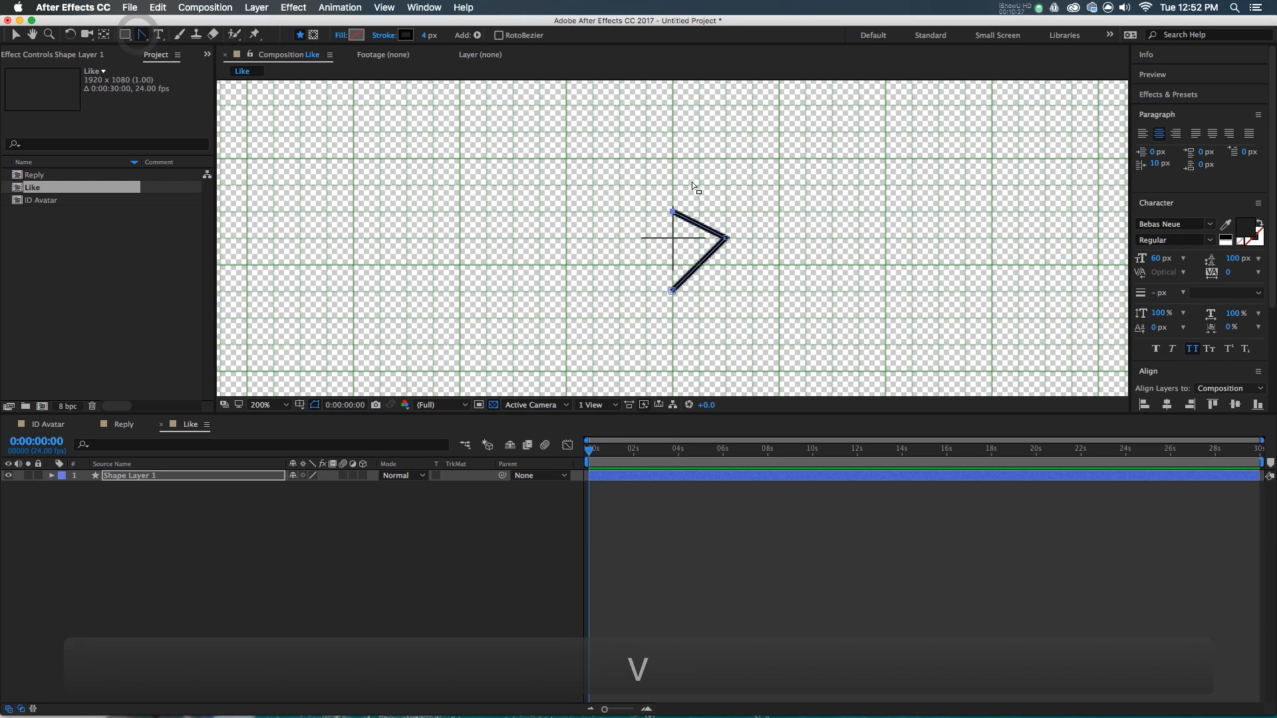
pyautogui.moveTo(727, 241); pyautogui.dragTo(727, 199)
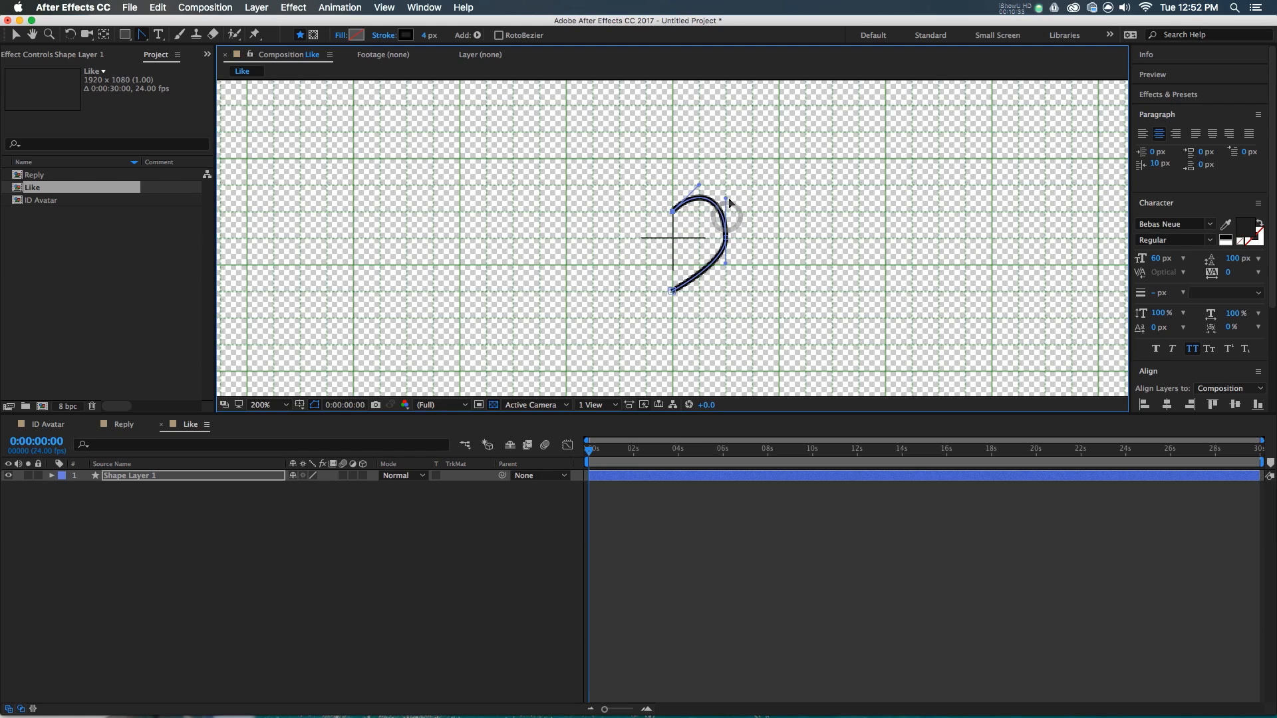
# - Raise the half-heart's right point and nudge it slightly up and right
pyautogui.press('v')
pyautogui.moveTo(726, 239); pyautogui.dragTo(684, 176)
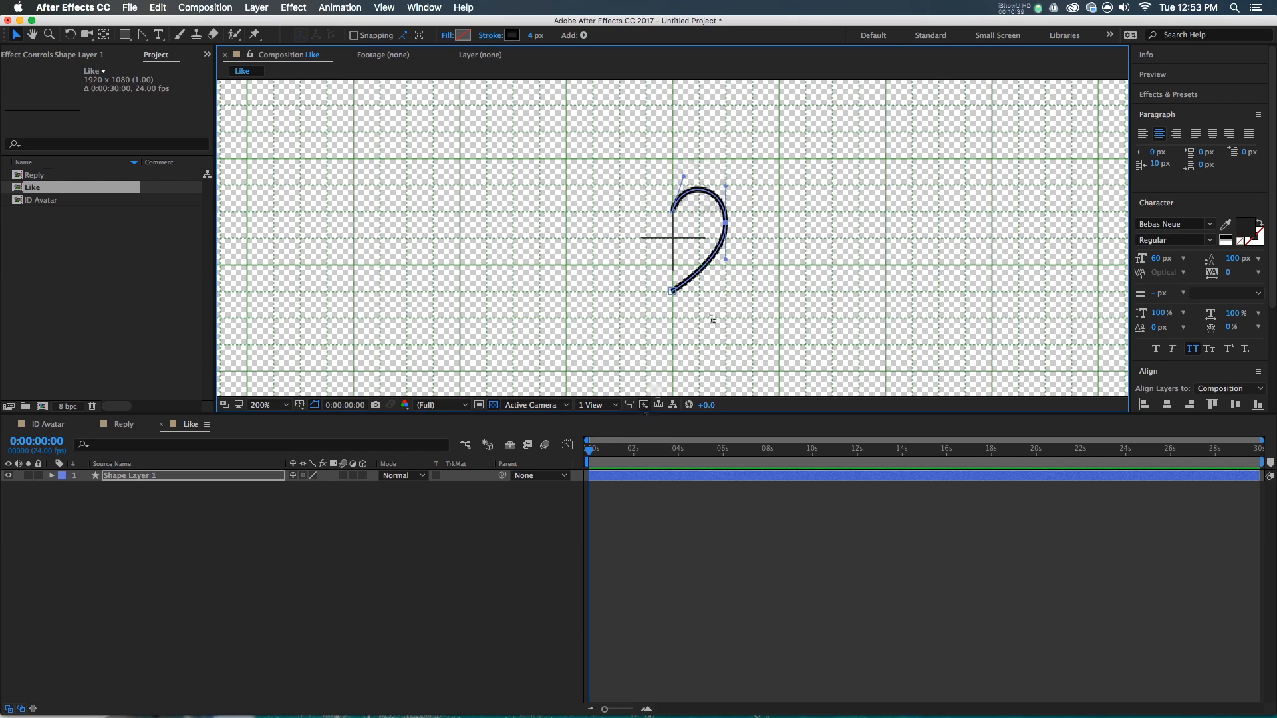
pyautogui.press('Down')
pyautogui.press('Right')
pyautogui.press('Right')
pyautogui.press('Right')
pyautogui.press('Up')
pyautogui.press('Right')
pyautogui.press('Right')
pyautogui.press('Right')
pyautogui.press('Right')
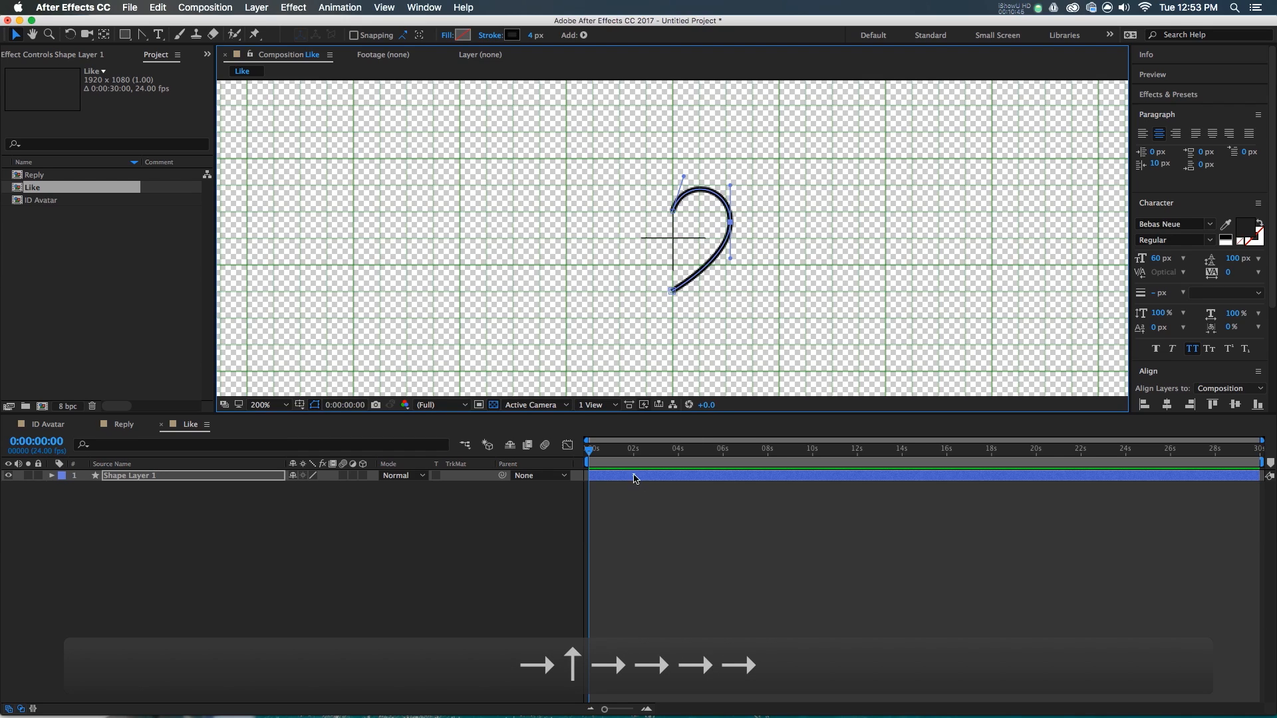
# - Set the half-heart stroke's Line Cap and Line Join to Round
pyautogui.click(634, 477)
pyautogui.click(52, 475)
pyautogui.click(63, 488)
pyautogui.click(74, 499)
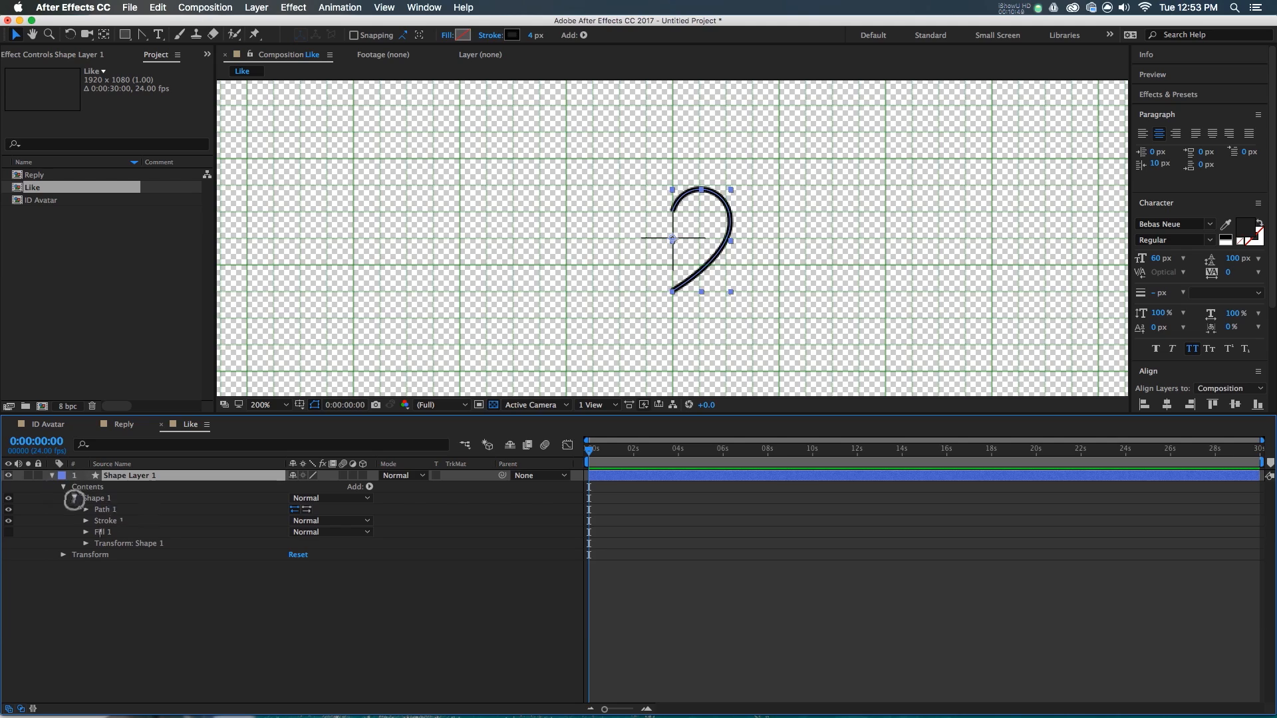
pyautogui.click(106, 521)
pyautogui.click(85, 521)
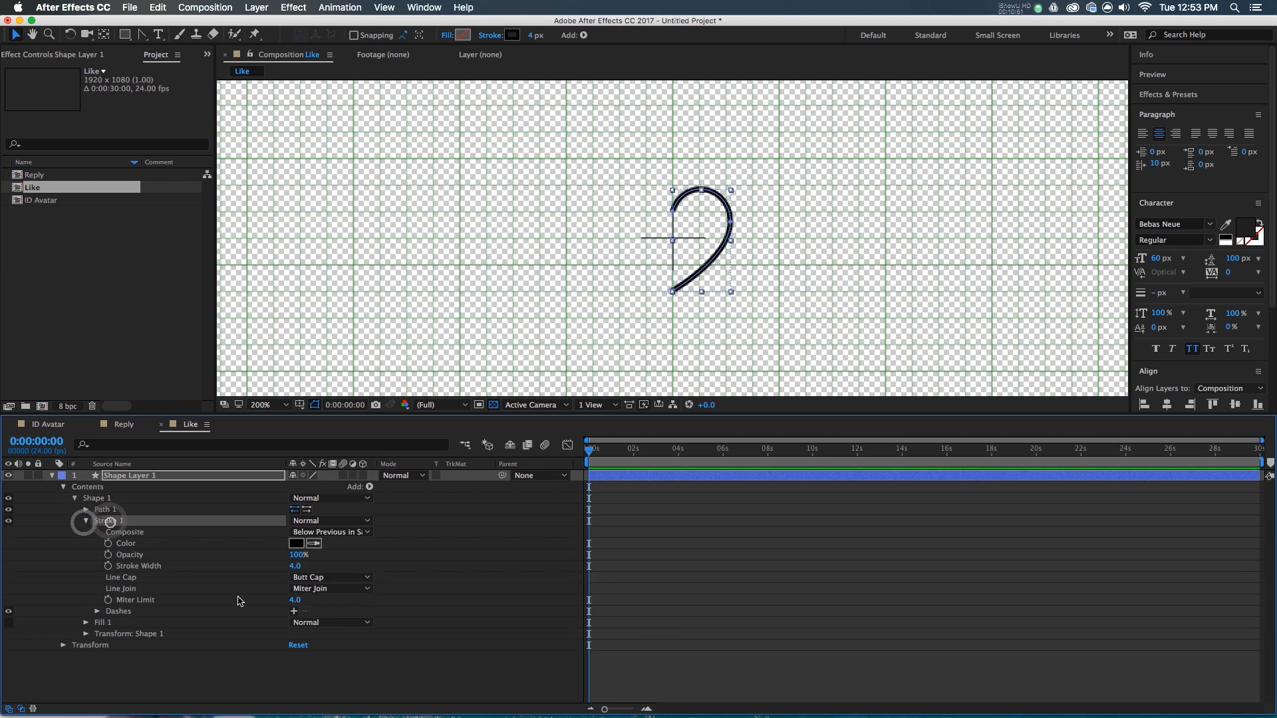
pyautogui.click(331, 578)
pyautogui.click(319, 597)
pyautogui.click(322, 589)
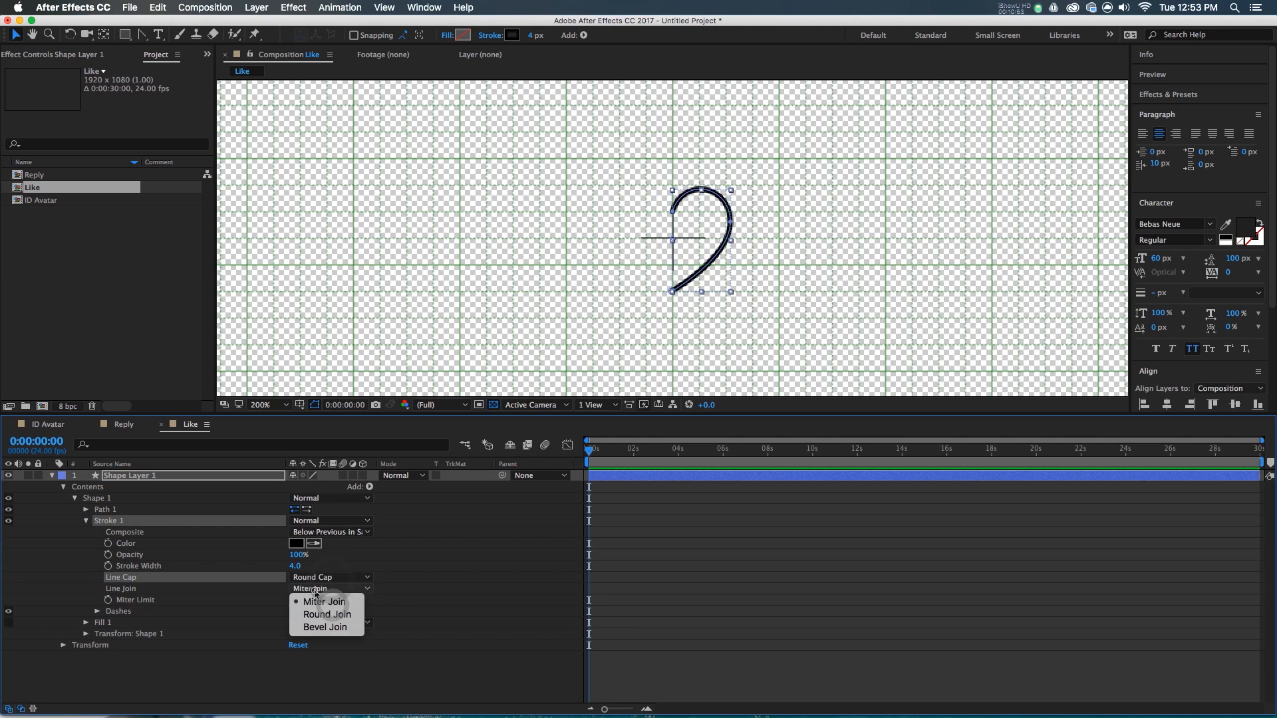
pyautogui.click(325, 612)
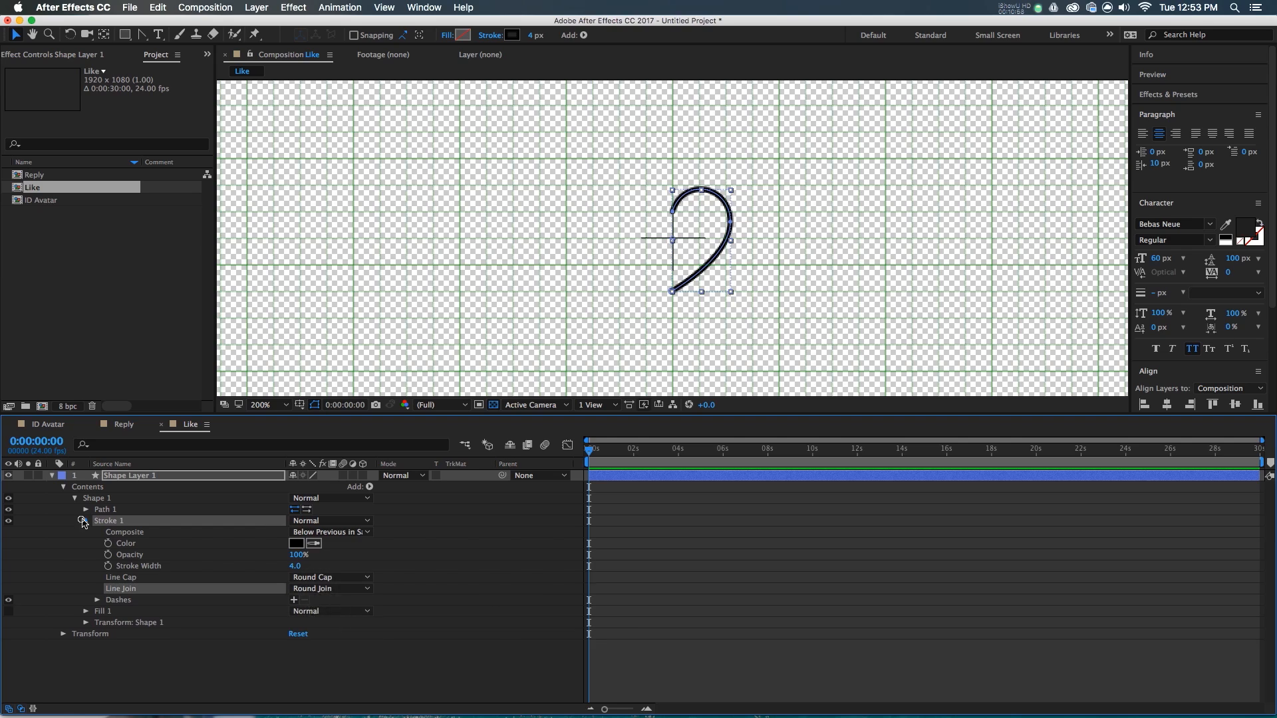
pyautogui.click(83, 521)
# - Add Trim Paths and keyframe End from 0% to 100% at frame 20 with Easy Ease
pyautogui.click(370, 487)
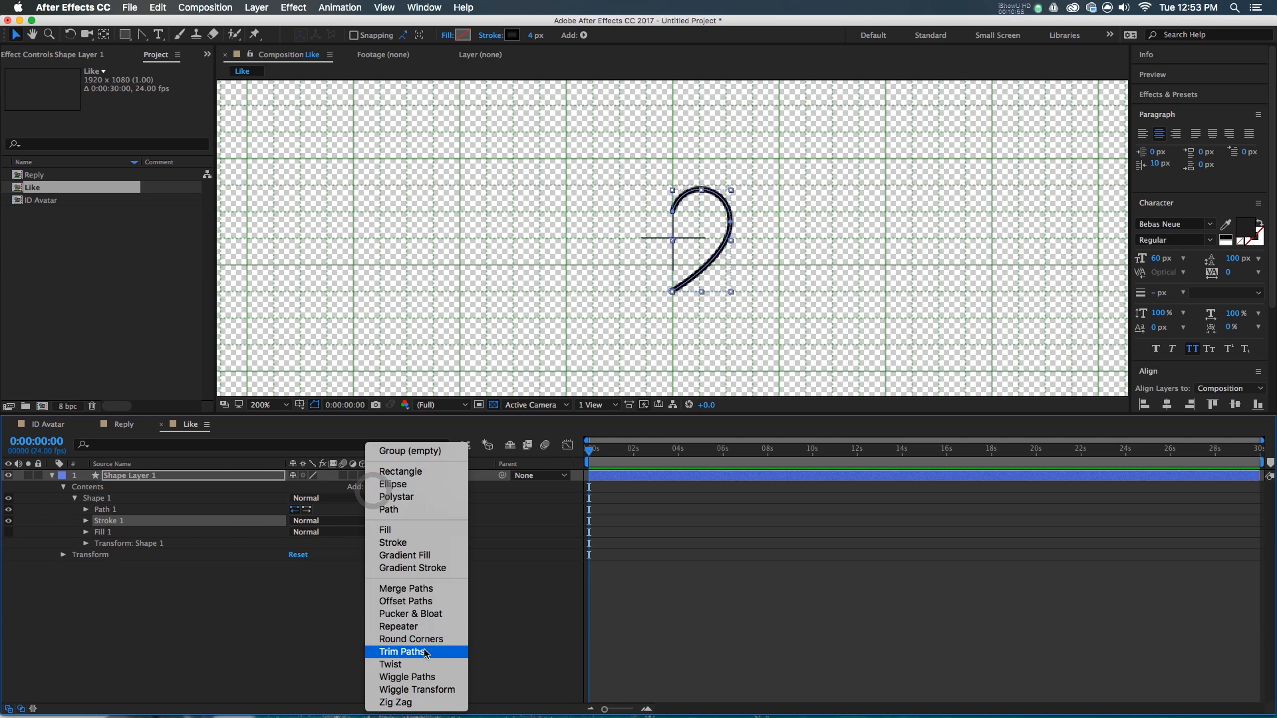
pyautogui.click(401, 652)
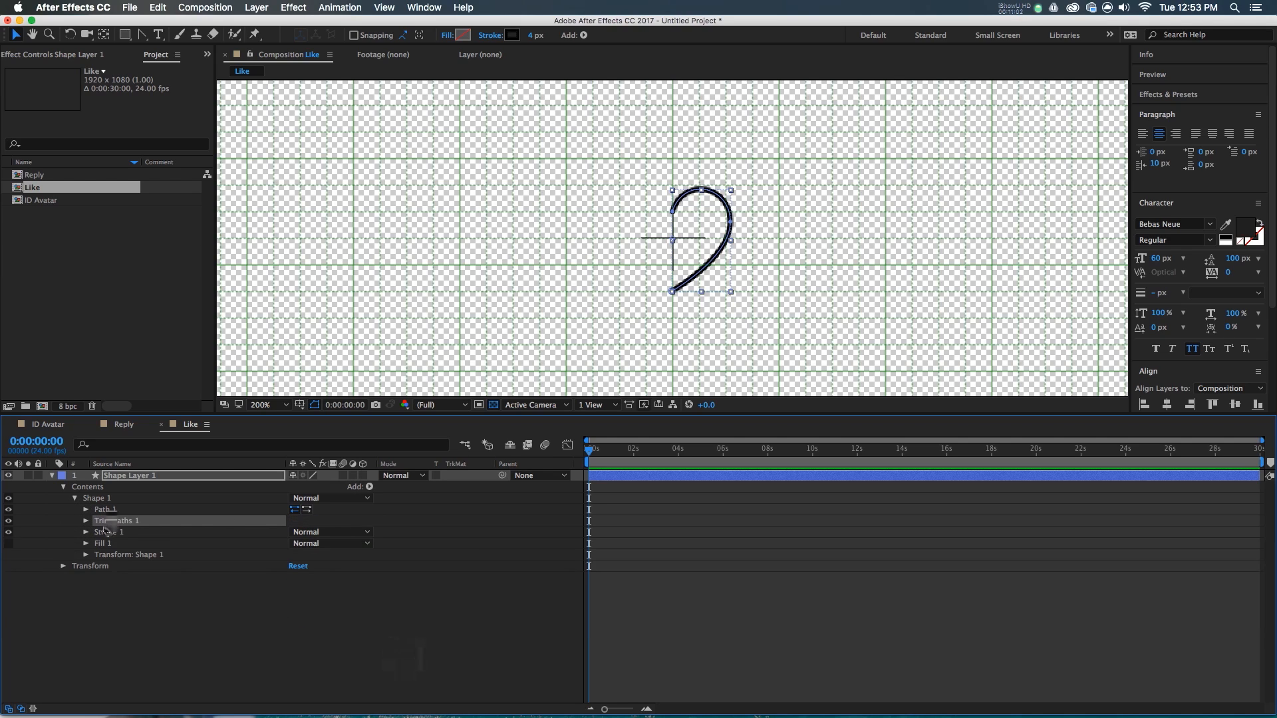
pyautogui.click(86, 521)
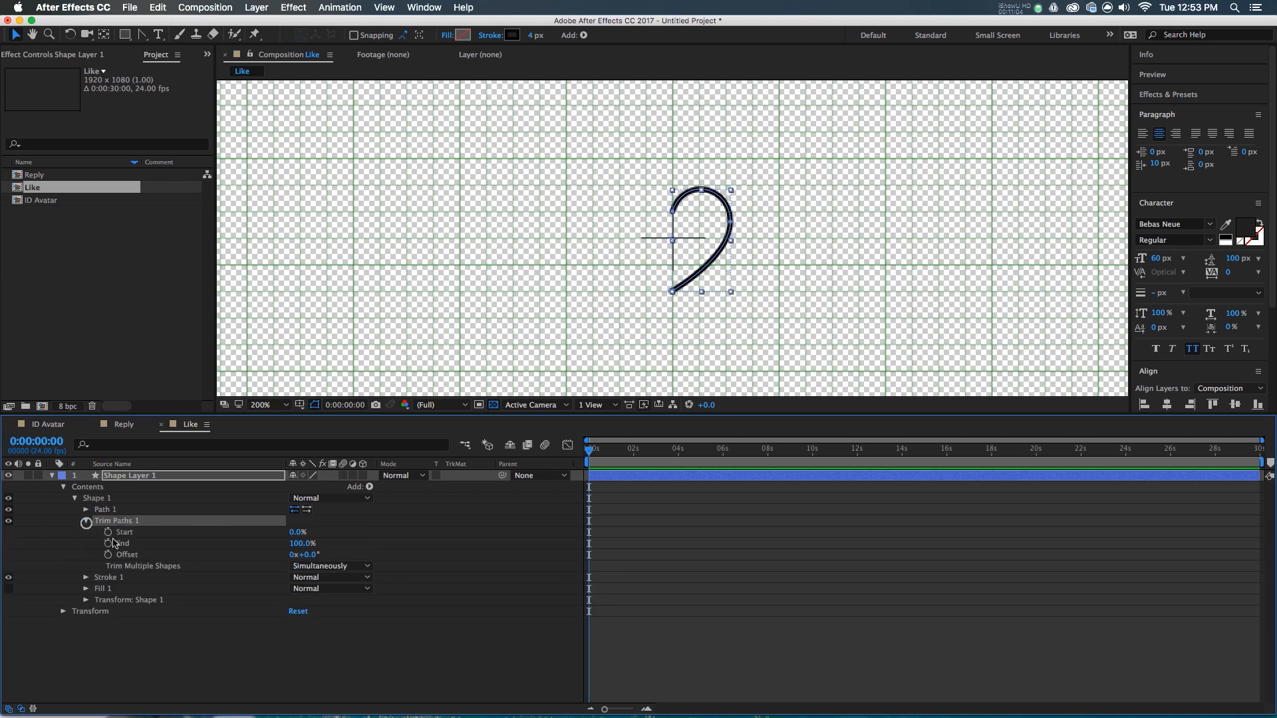
pyautogui.moveTo(302, 544); pyautogui.dragTo(93, 564)
pyautogui.click(106, 544)
pyautogui.hotkey('shift', 'pagedown')
pyautogui.hotkey('shift', 'pagedown')
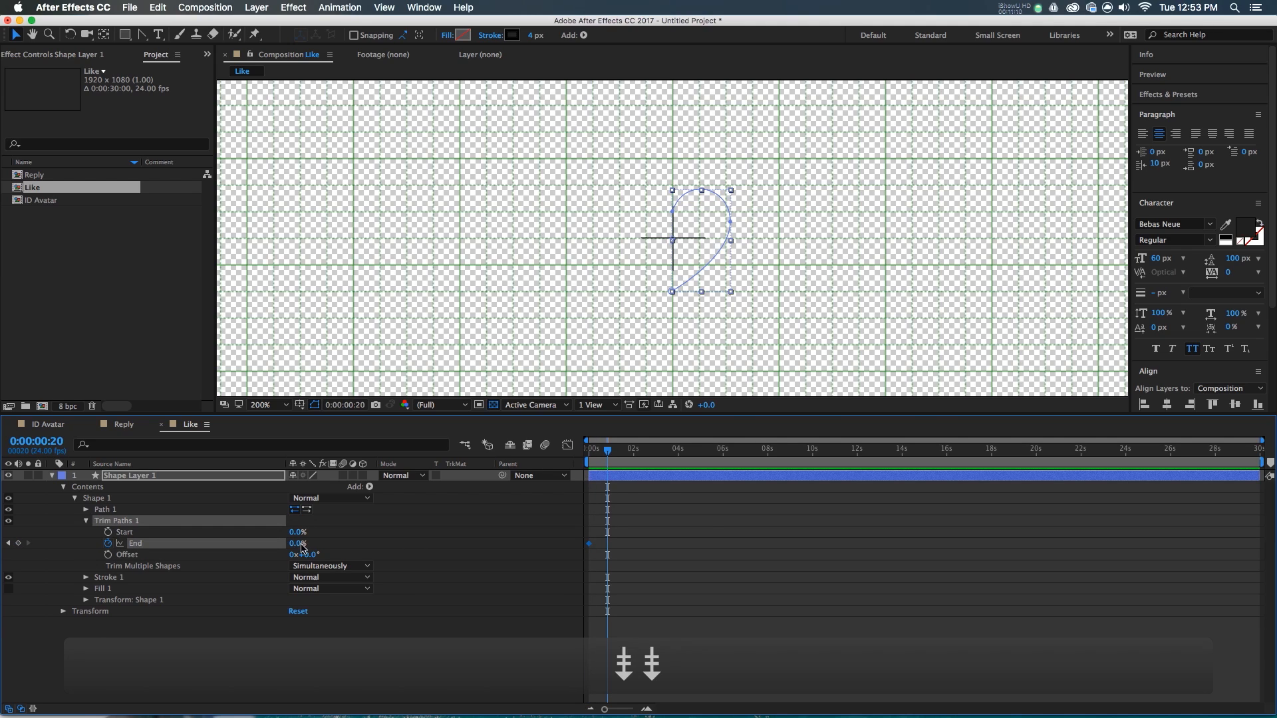
pyautogui.moveTo(302, 545); pyautogui.dragTo(372, 544)
pyautogui.press('F9')
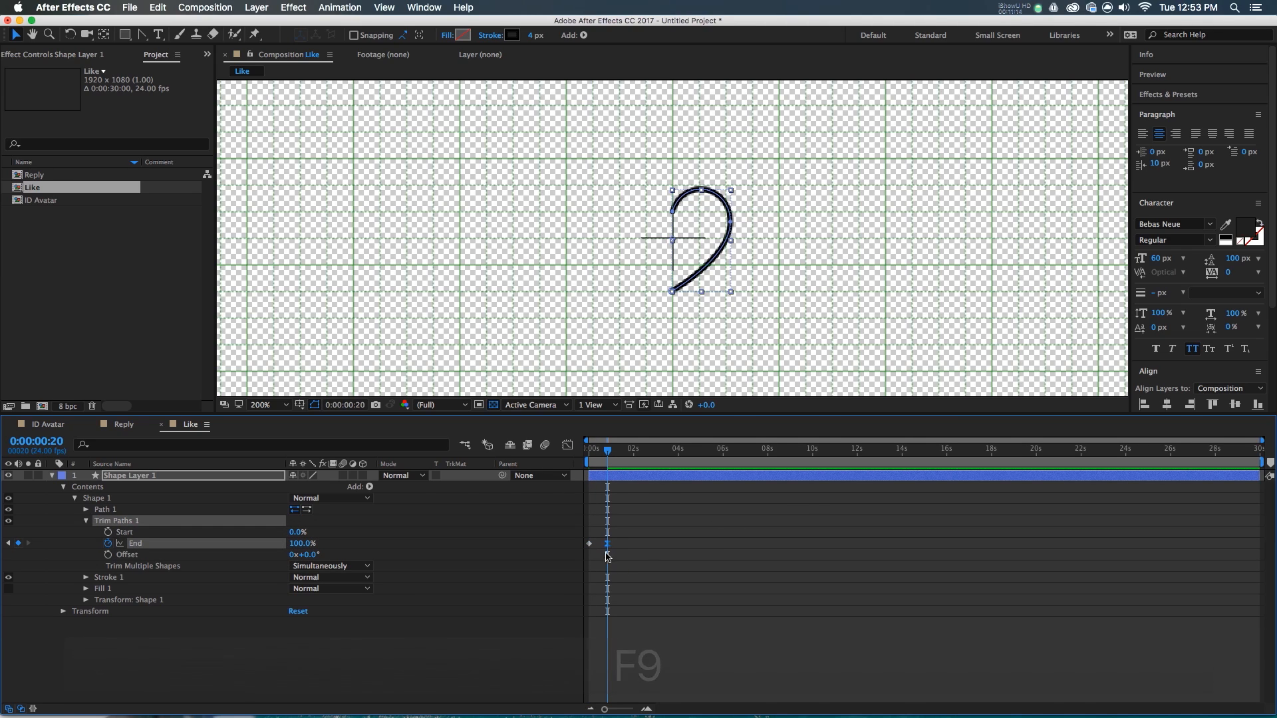
# - Check the speed graph and preview the draw-on animation from the start
pyautogui.hotkey('shift', 'F3')
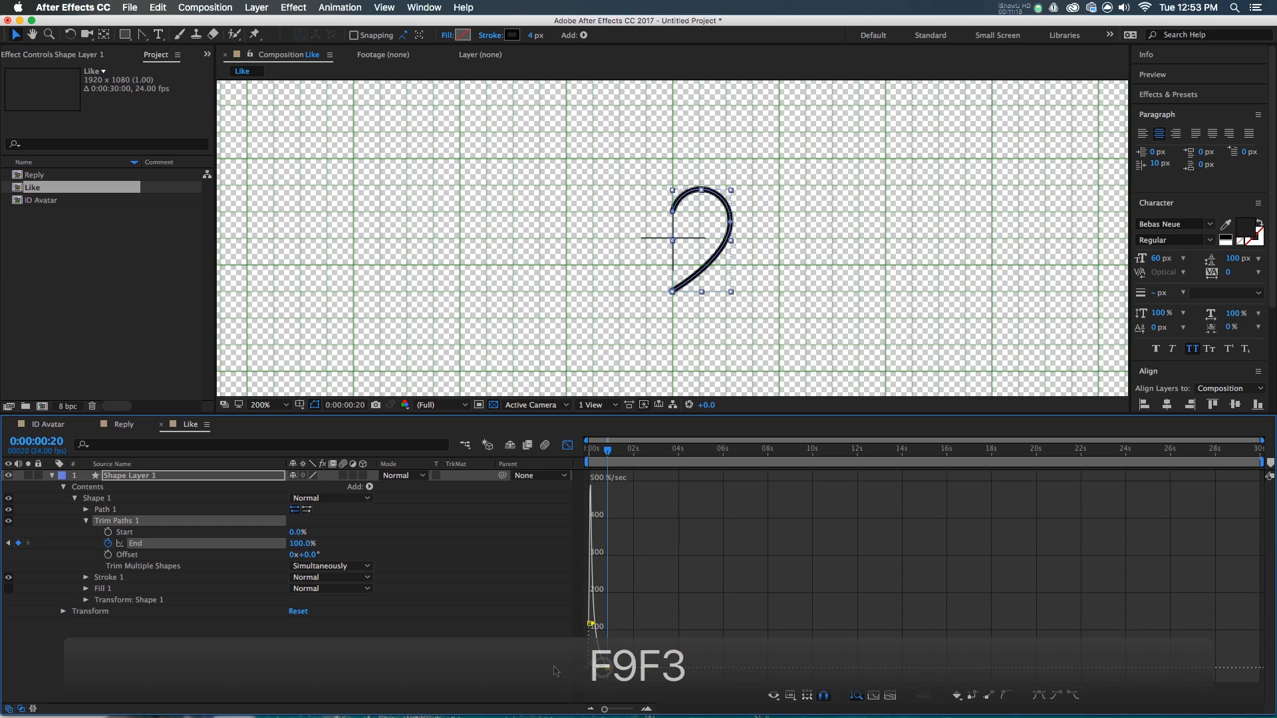
pyautogui.hotkey('shift', 'F3')
pyautogui.moveTo(606, 452); pyautogui.dragTo(589, 453)
pyautogui.press('space')
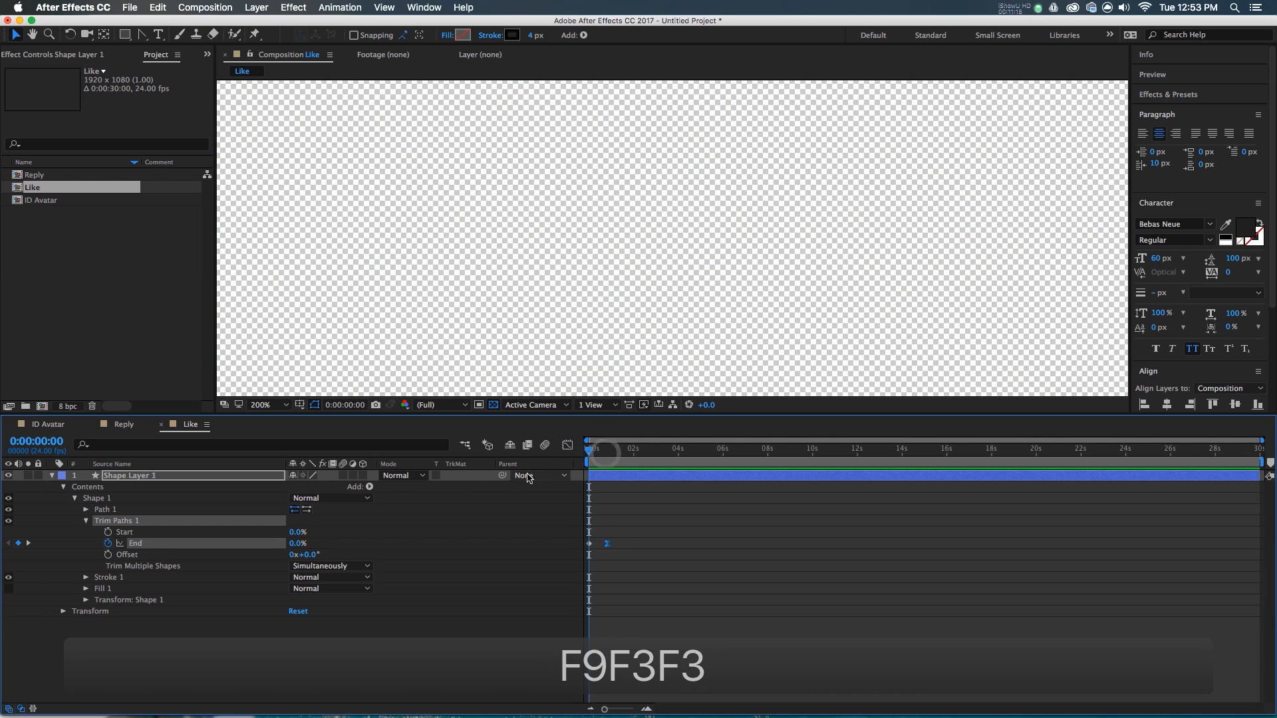
pyautogui.moveTo(593, 450); pyautogui.dragTo(607, 452)
pyautogui.click(604, 478)
# - Add a Repeater to the shape layer's Contents
pyautogui.click(86, 521)
pyautogui.click(88, 486)
pyautogui.click(369, 487)
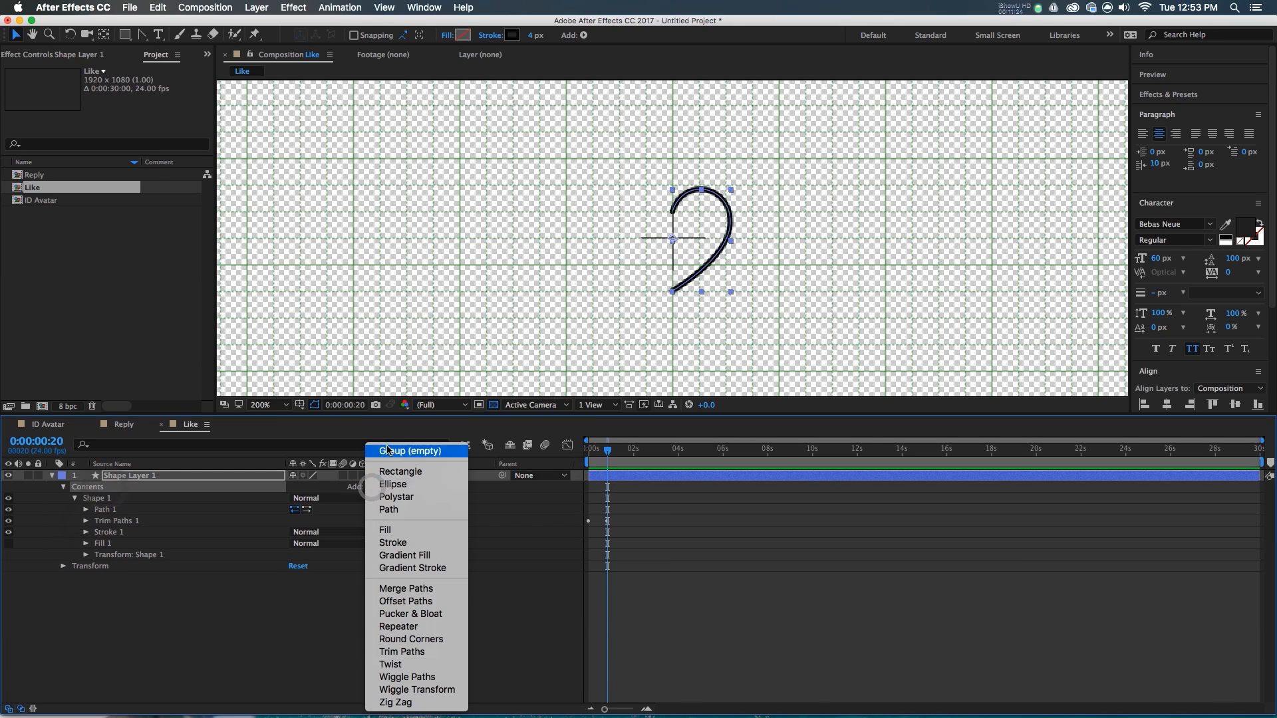
pyautogui.click(399, 627)
# - Move Repeater 1 above Stroke 1 and set its Copies to 2
pyautogui.moveTo(103, 572)
pyautogui.mouseDown()
pyautogui.moveTo(110, 532)
pyautogui.moveTo(149, 530)
pyautogui.mouseUp()
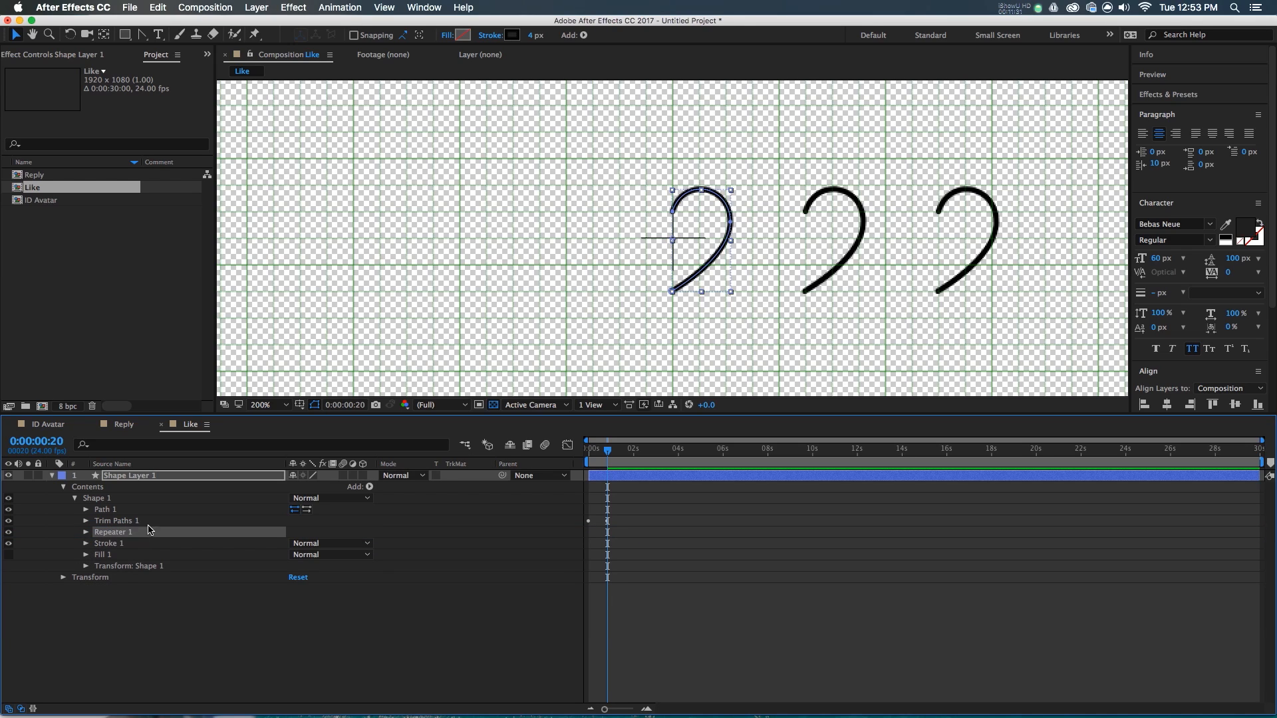
pyautogui.click(86, 532)
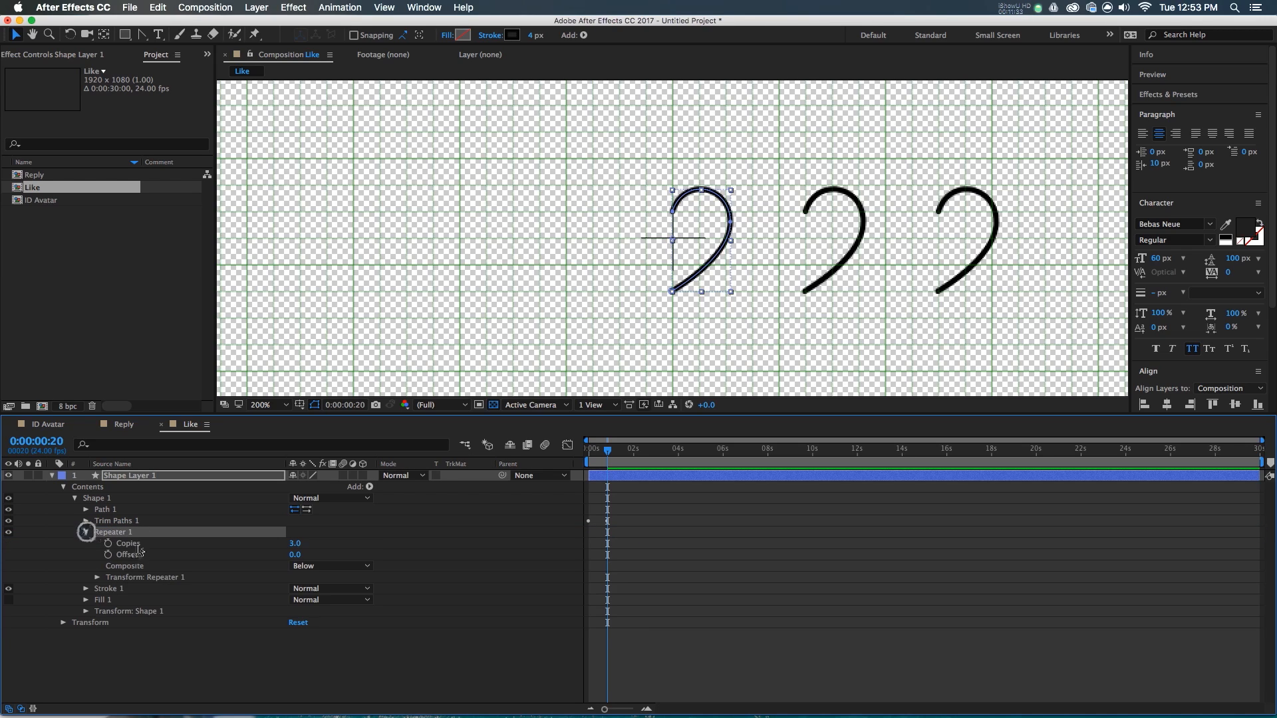
pyautogui.click(290, 548)
pyautogui.write('2')
pyautogui.press('Return')
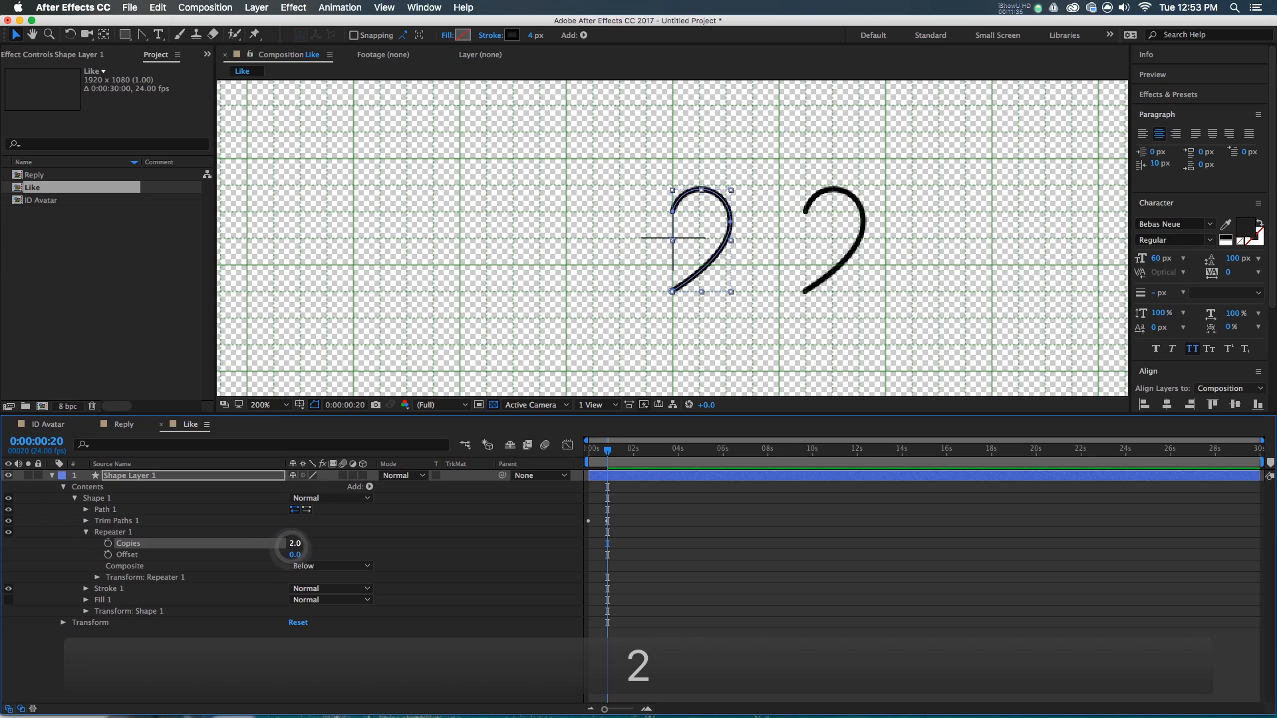
# - Set the Repeater transform Position to 0,0 and Scale to -100,100%
pyautogui.click(97, 578)
pyautogui.click(294, 600)
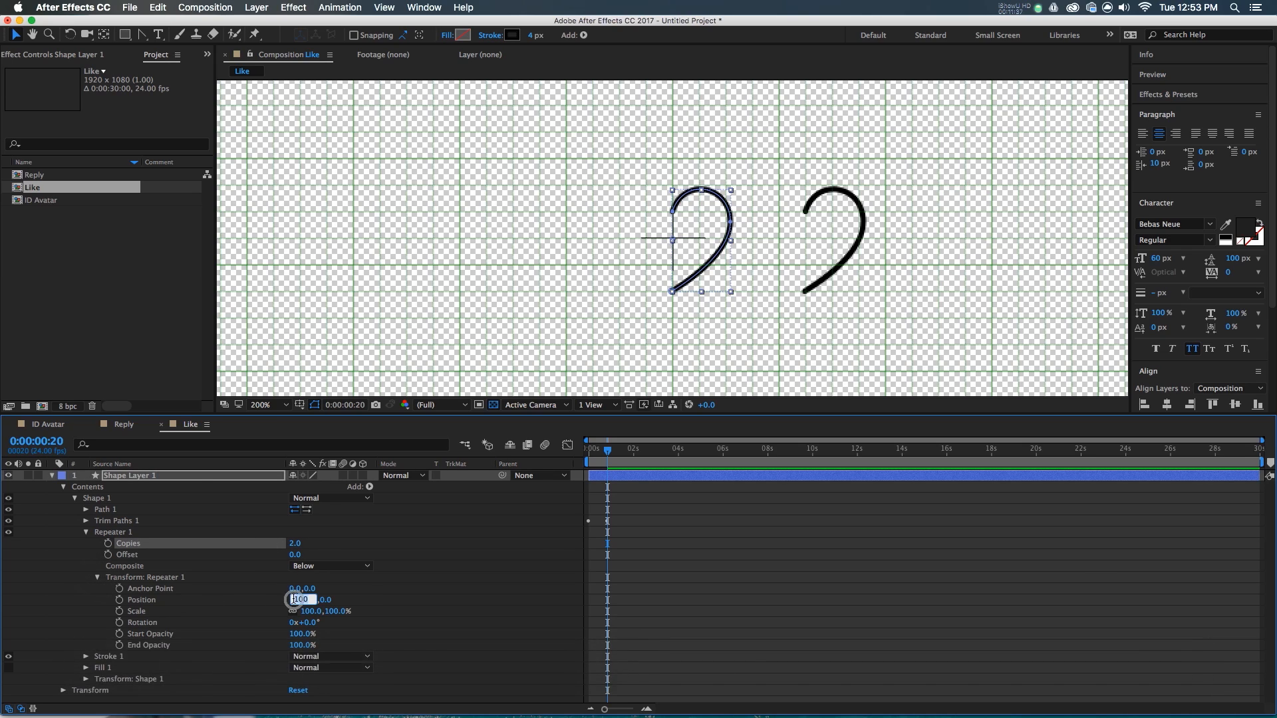
pyautogui.write('0')
pyautogui.press('Return')
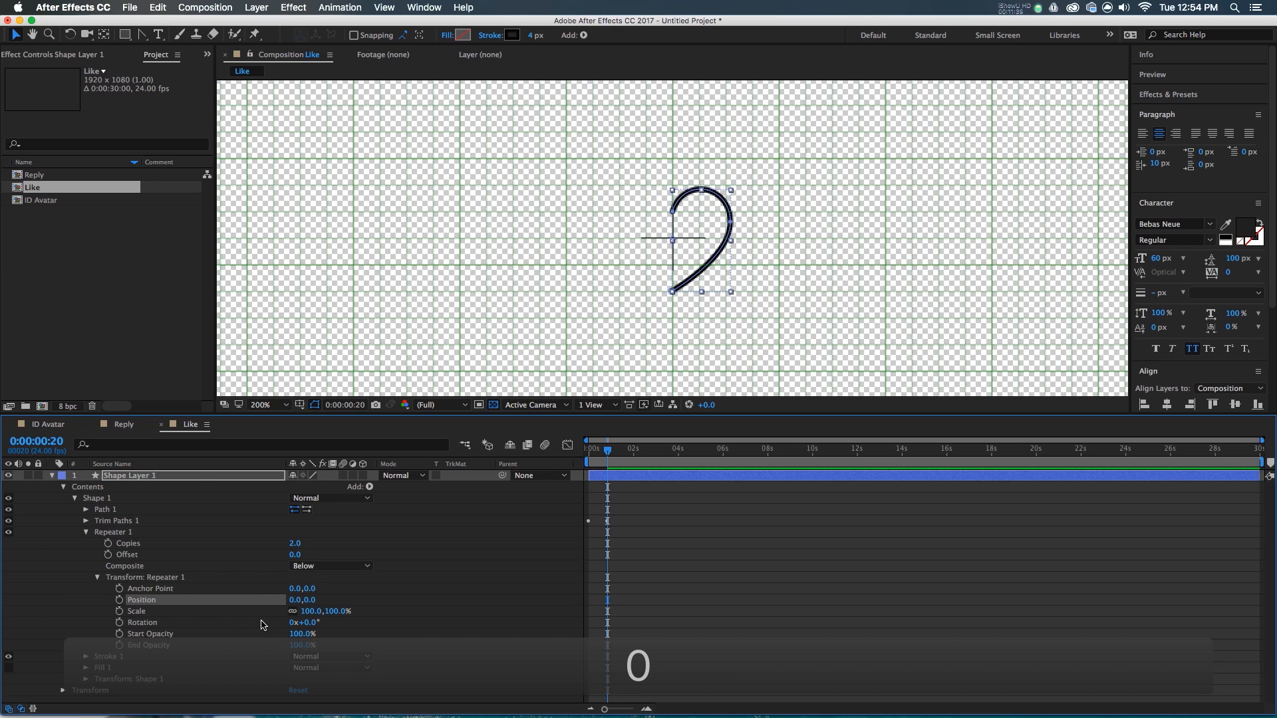
pyautogui.click(296, 611)
pyautogui.write('-100')
pyautogui.press('Return')
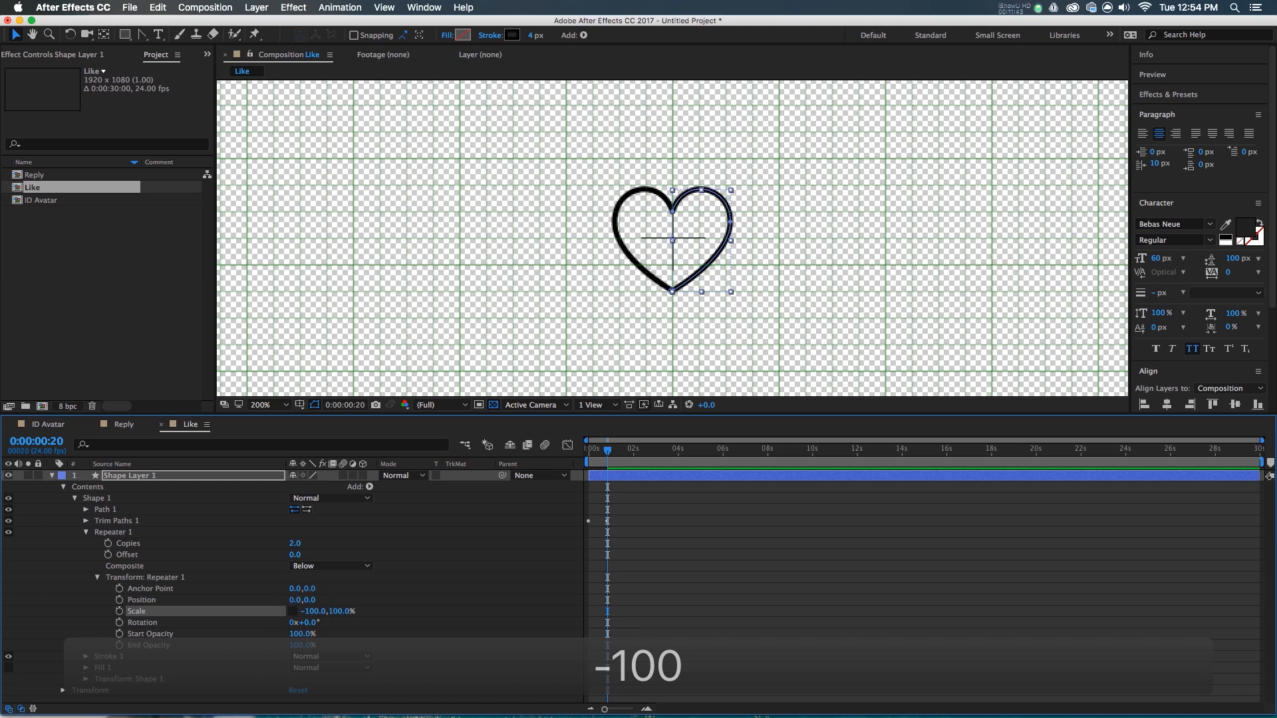
# - Preview the mirrored heart drawing on from the start
pyautogui.click(542, 560)
pyautogui.moveTo(615, 456); pyautogui.dragTo(590, 453)
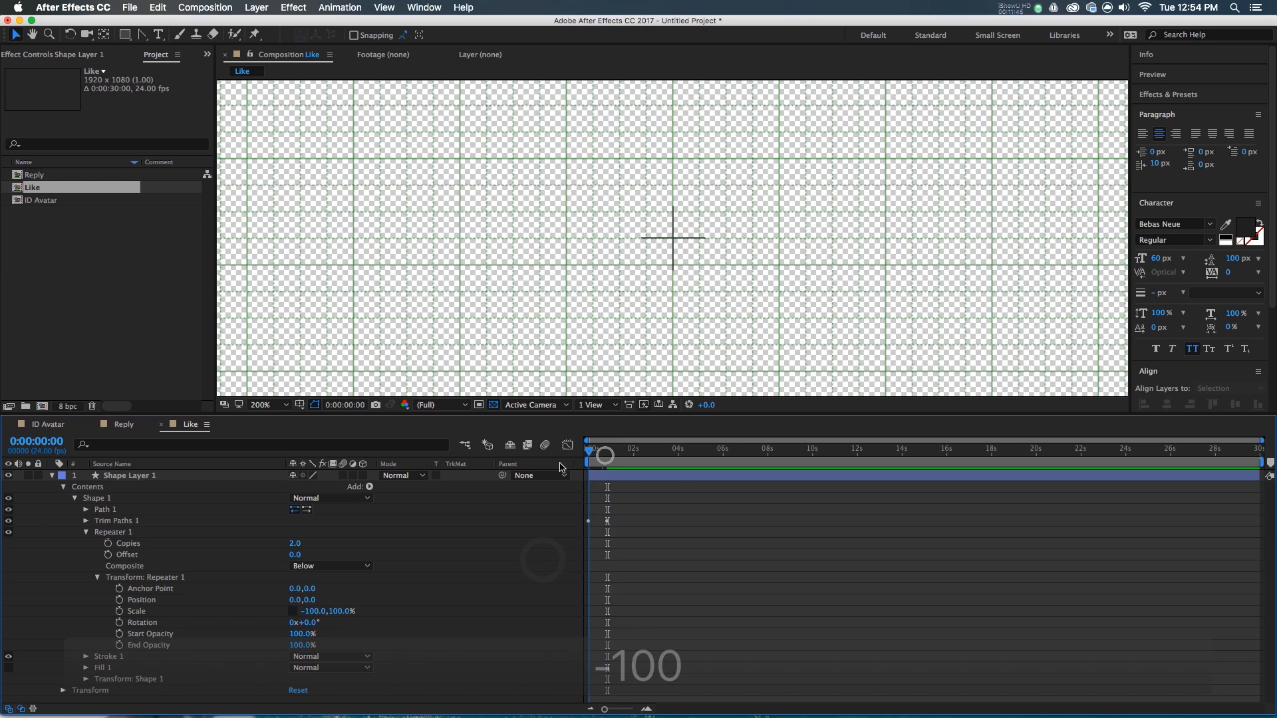
pyautogui.press('super+apostrophe')
pyautogui.press('space')
pyautogui.moveTo(606, 459); pyautogui.dragTo(616, 456)
# - Fine-tune the heart path's right point at 0:00:01:05, then collapse the Repeater settings
pyautogui.click(610, 472)
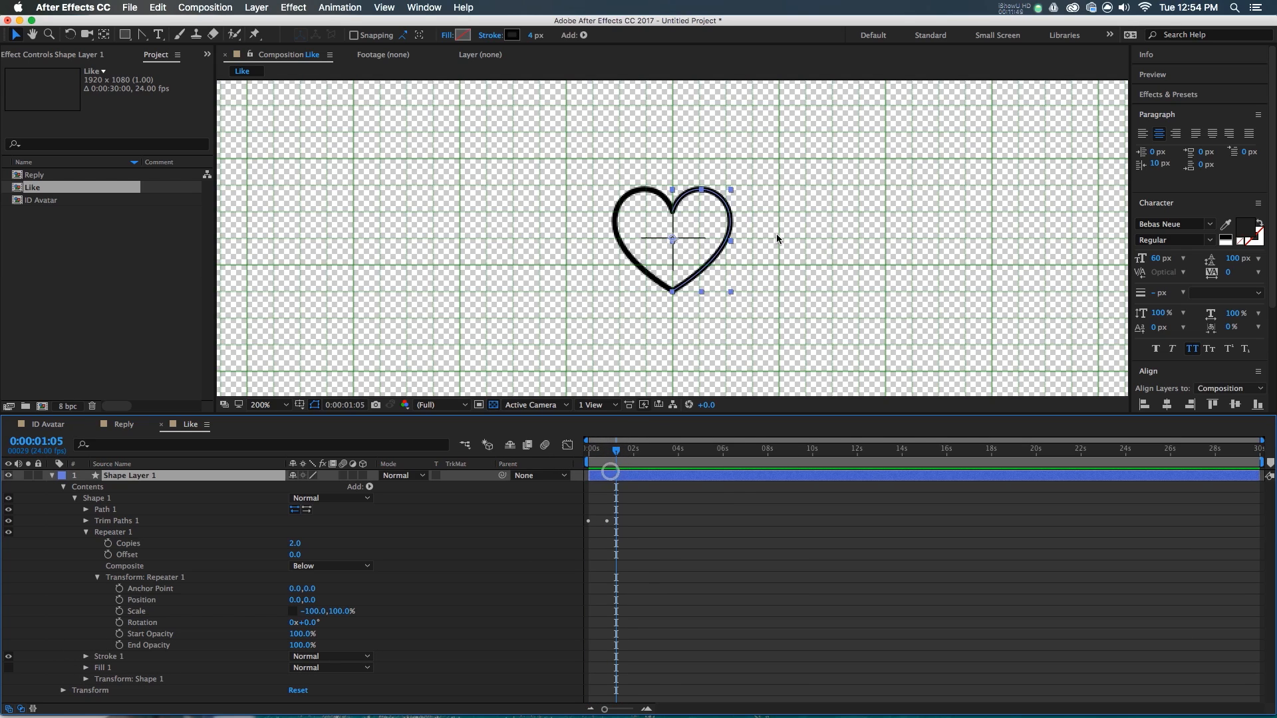
pyautogui.doubleClick(712, 258)
pyautogui.click(731, 223)
pyautogui.click(731, 256)
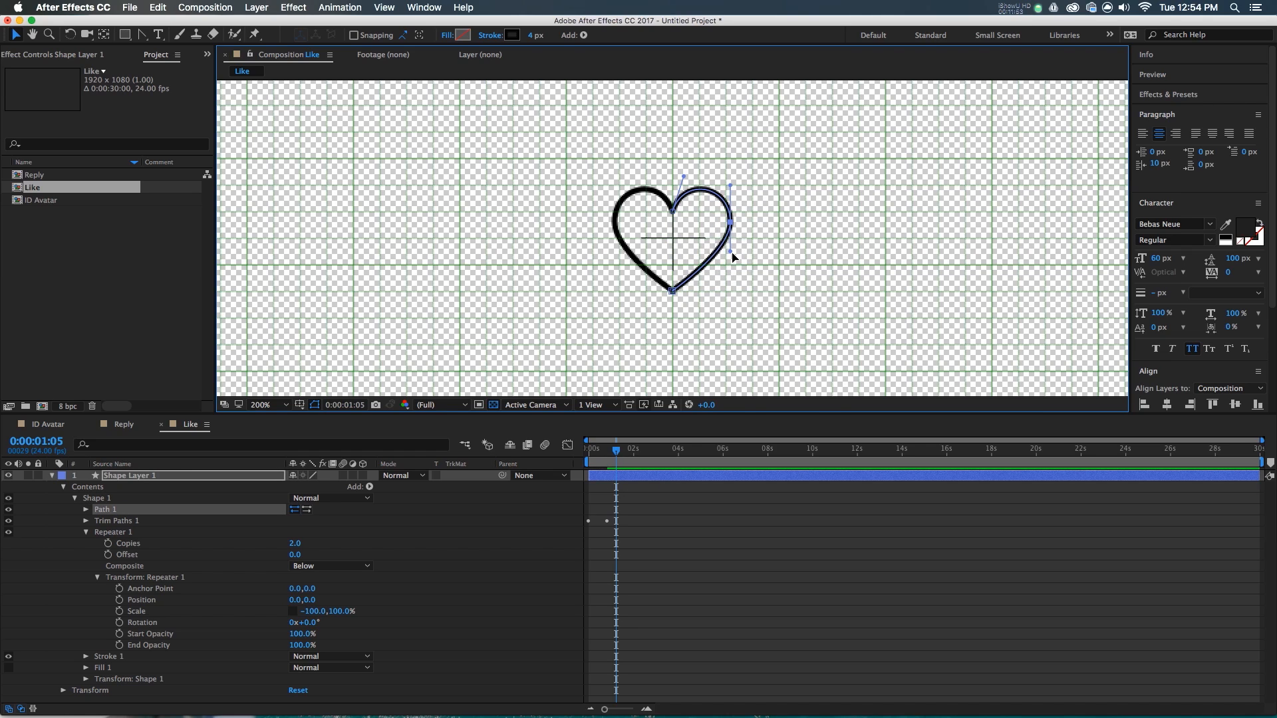
pyautogui.click(731, 251)
pyautogui.click(694, 498)
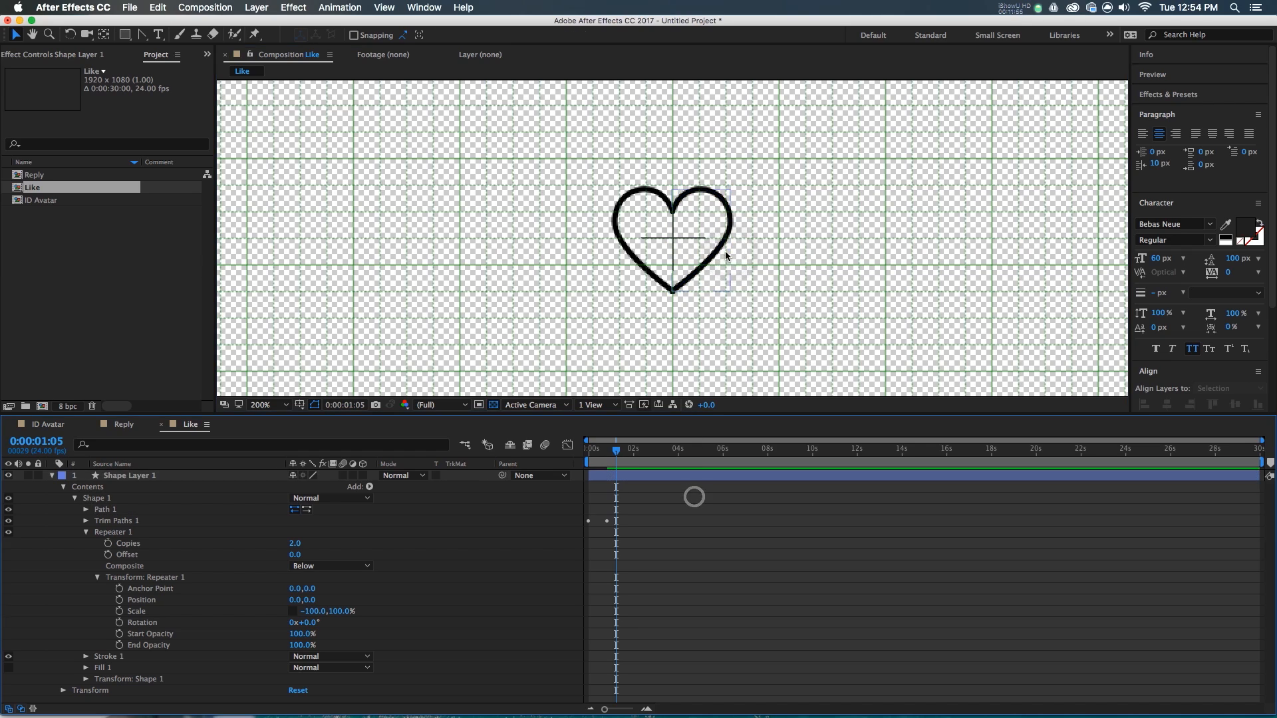
pyautogui.moveTo(608, 457); pyautogui.dragTo(599, 461)
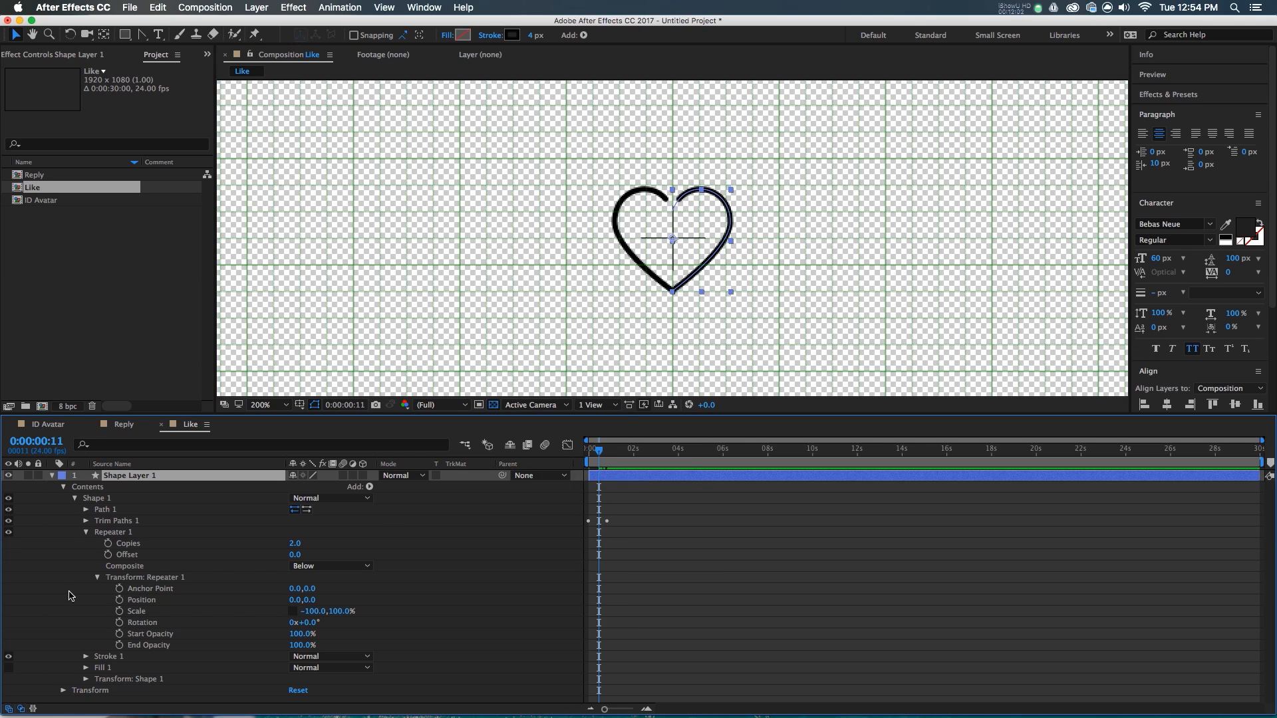
pyautogui.click(86, 532)
# - Move the stroke to the top of Contents and select Shape 1's transform Scale
pyautogui.click(102, 566)
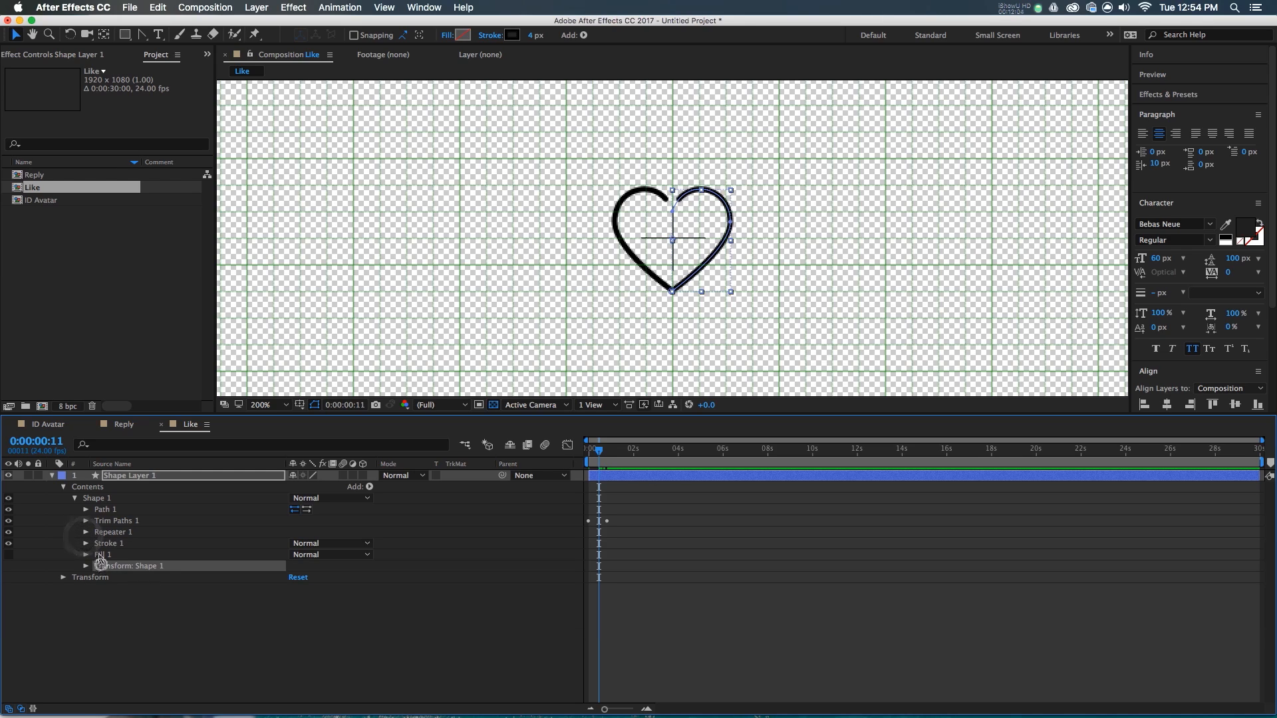
pyautogui.moveTo(102, 544)
pyautogui.mouseDown()
pyautogui.moveTo(99, 497)
pyautogui.moveTo(100, 518)
pyautogui.mouseUp()
pyautogui.click(75, 510)
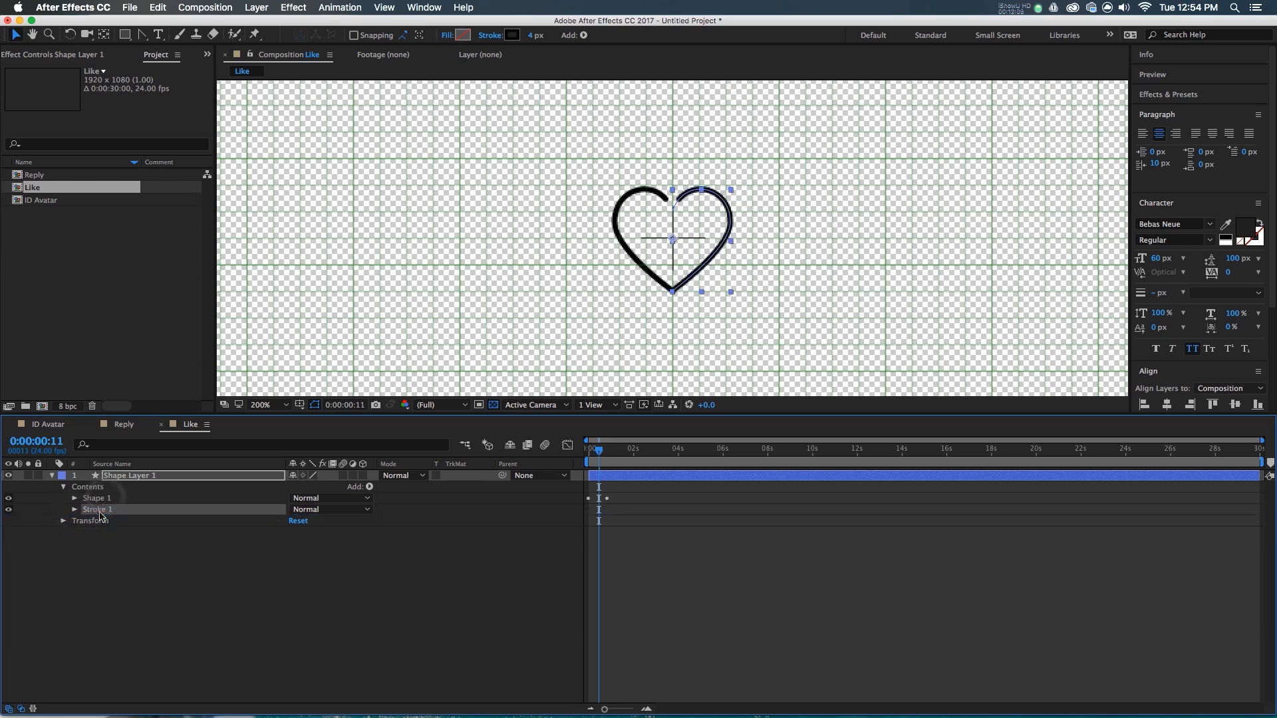
pyautogui.click(93, 498)
pyautogui.click(76, 498)
pyautogui.click(110, 555)
pyautogui.click(86, 554)
pyautogui.click(144, 589)
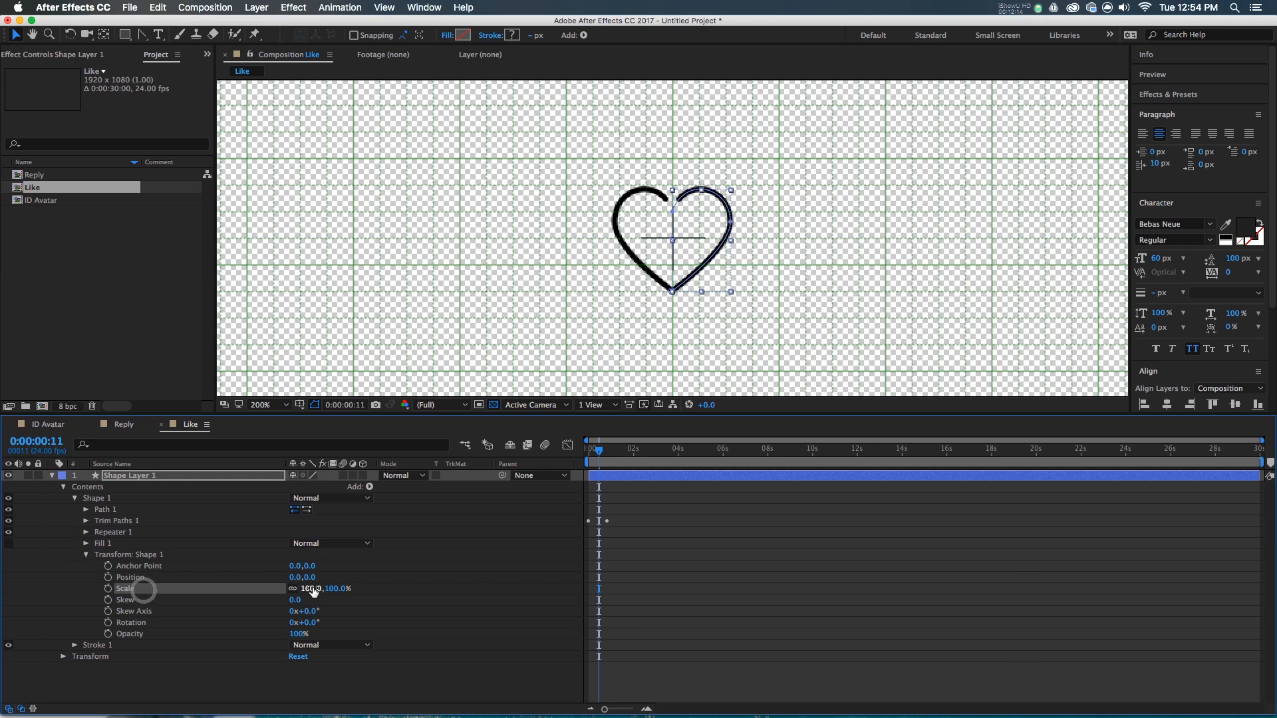
# - Keyframe the heart's Scale at 90%, 120%, 95% and 100% a few frames apart
pyautogui.scroll(2, 682, 238)
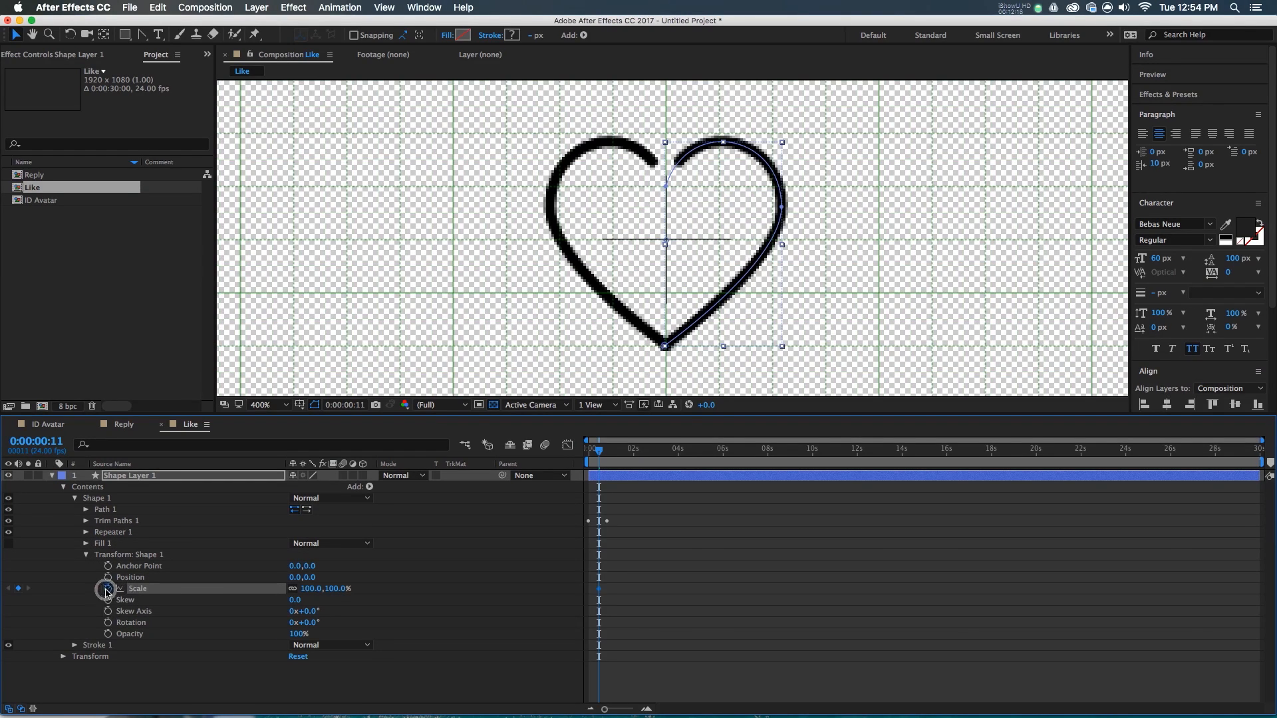
pyautogui.press('pagedown')
pyautogui.press('pagedown')
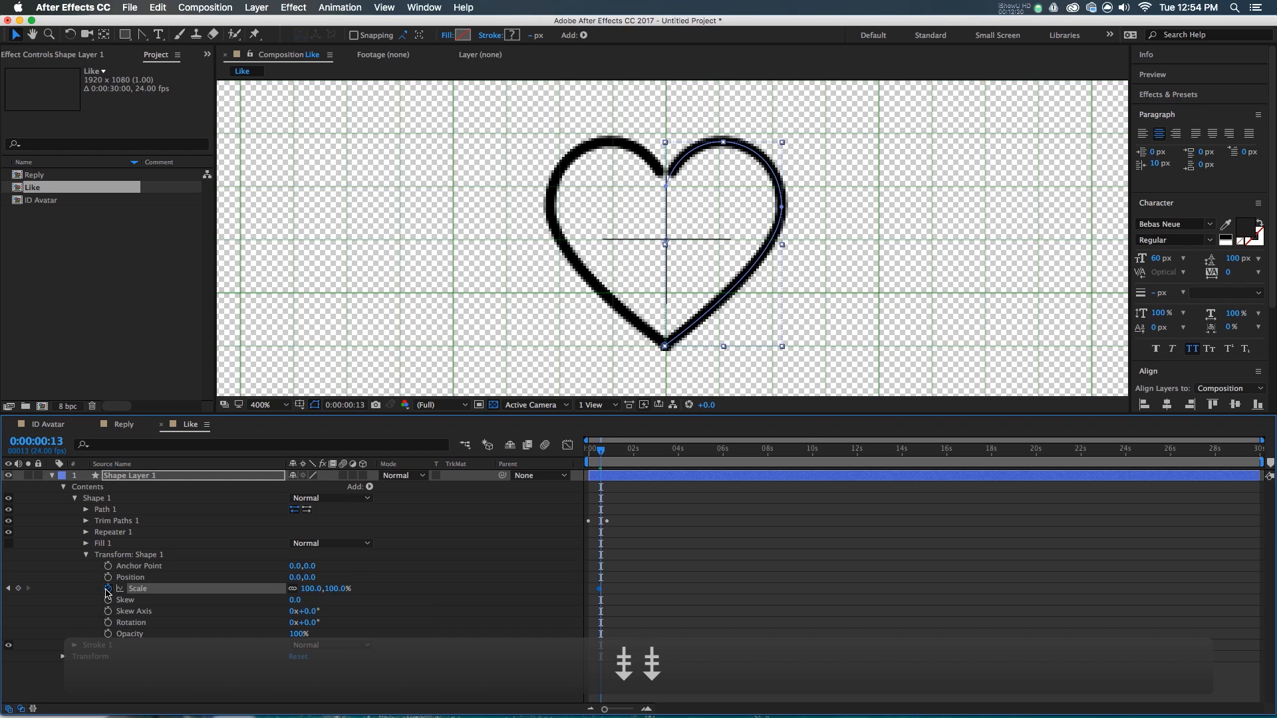
pyautogui.write('90')
pyautogui.press('Return')
pyautogui.press('pagedown')
pyautogui.press('pagedown')
pyautogui.press('pagedown')
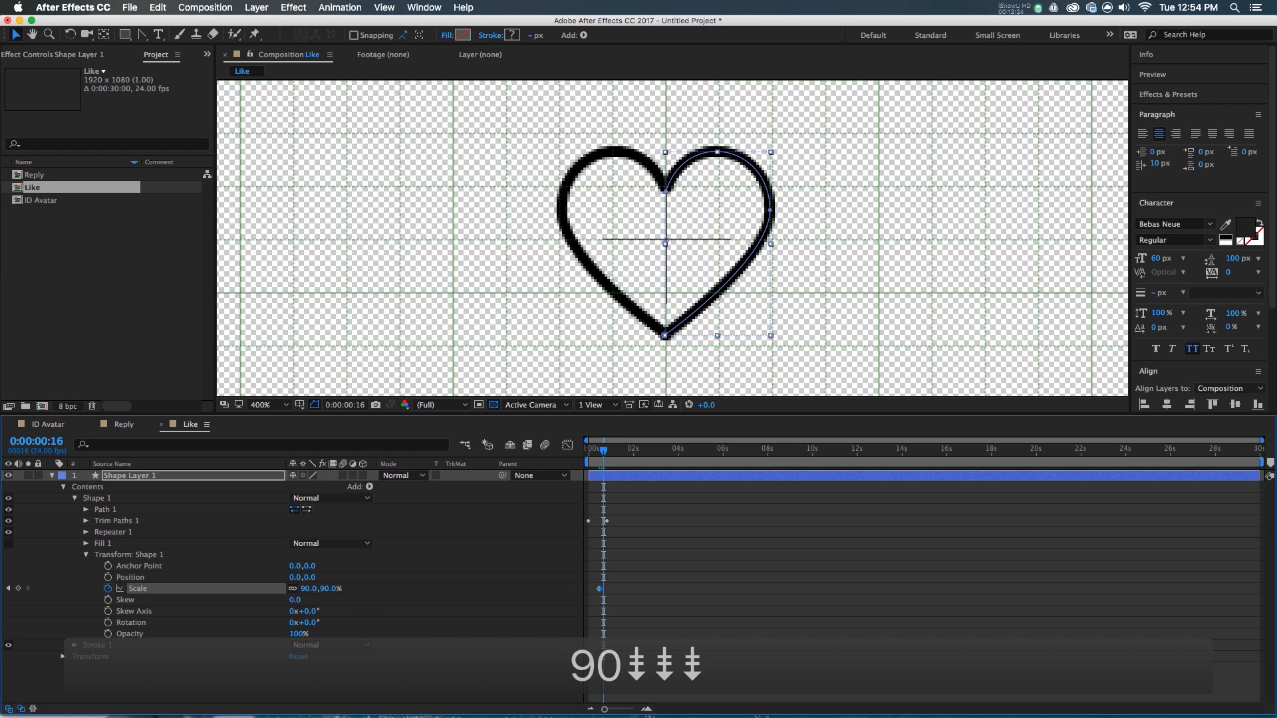
pyautogui.write('120')
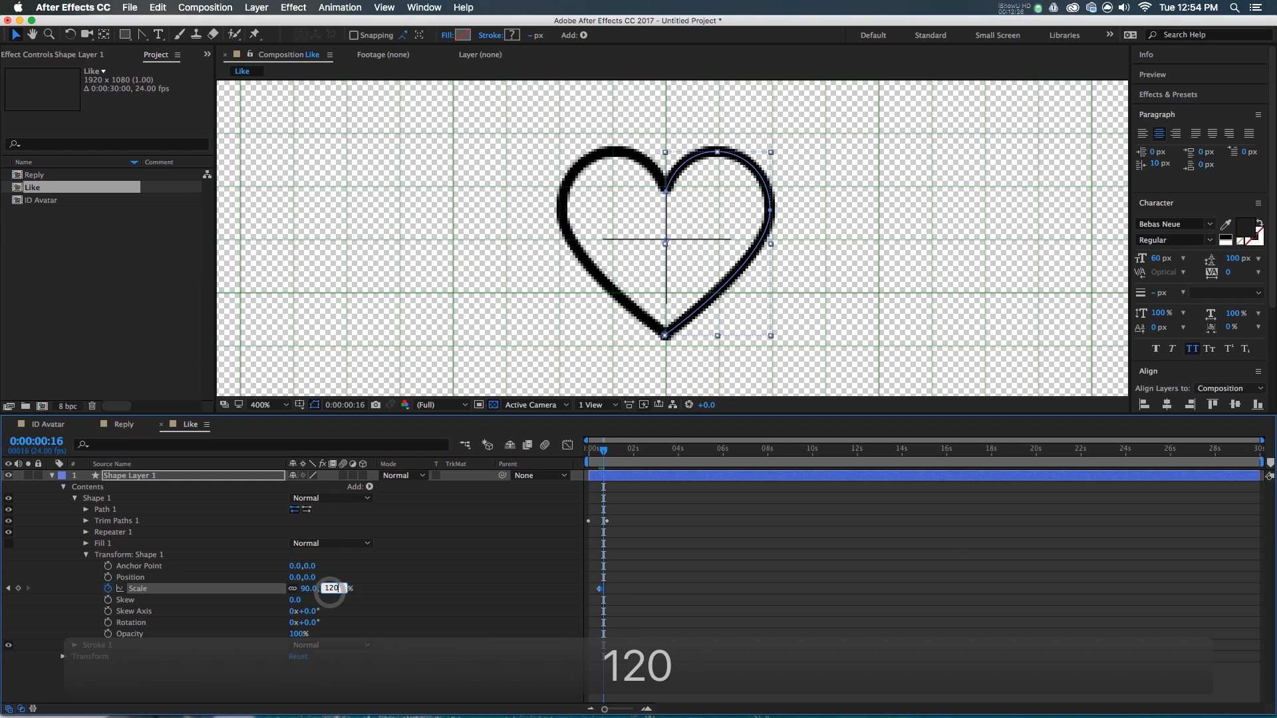
pyautogui.press('Return')
pyautogui.press('pagedown')
pyautogui.press('pagedown')
pyautogui.press('pagedown')
pyautogui.press('pagedown')
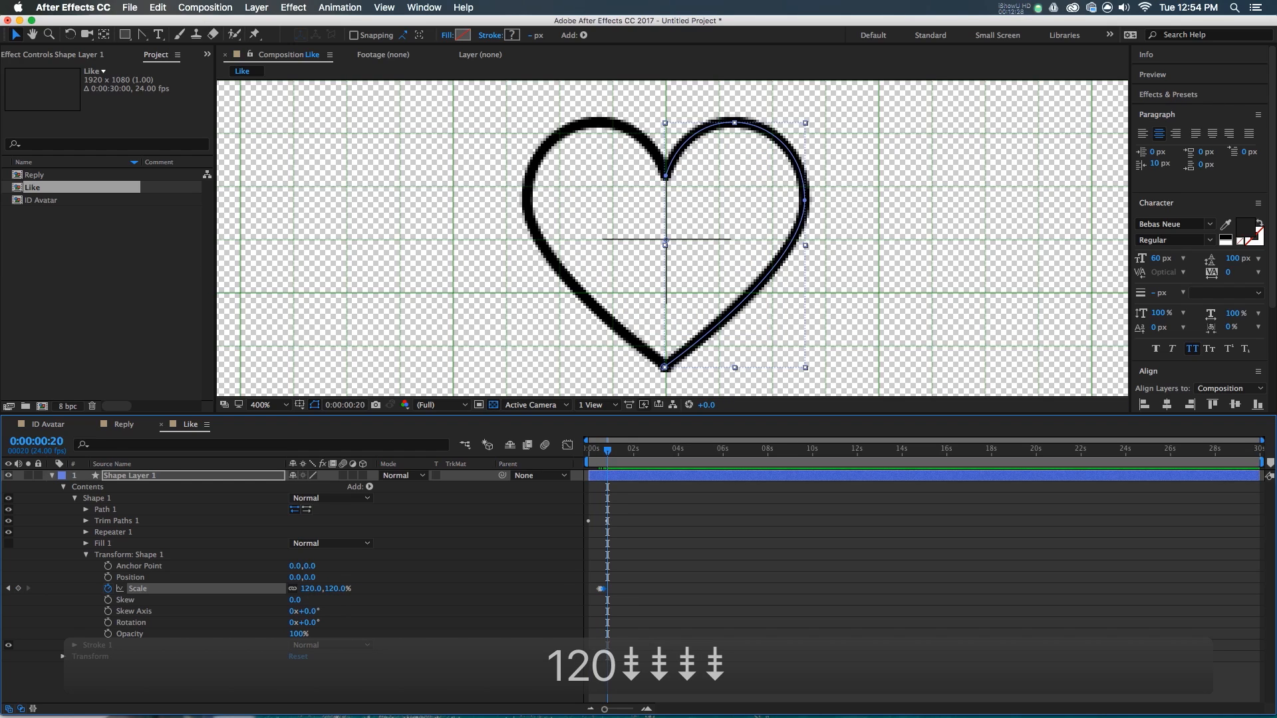
pyautogui.write('95')
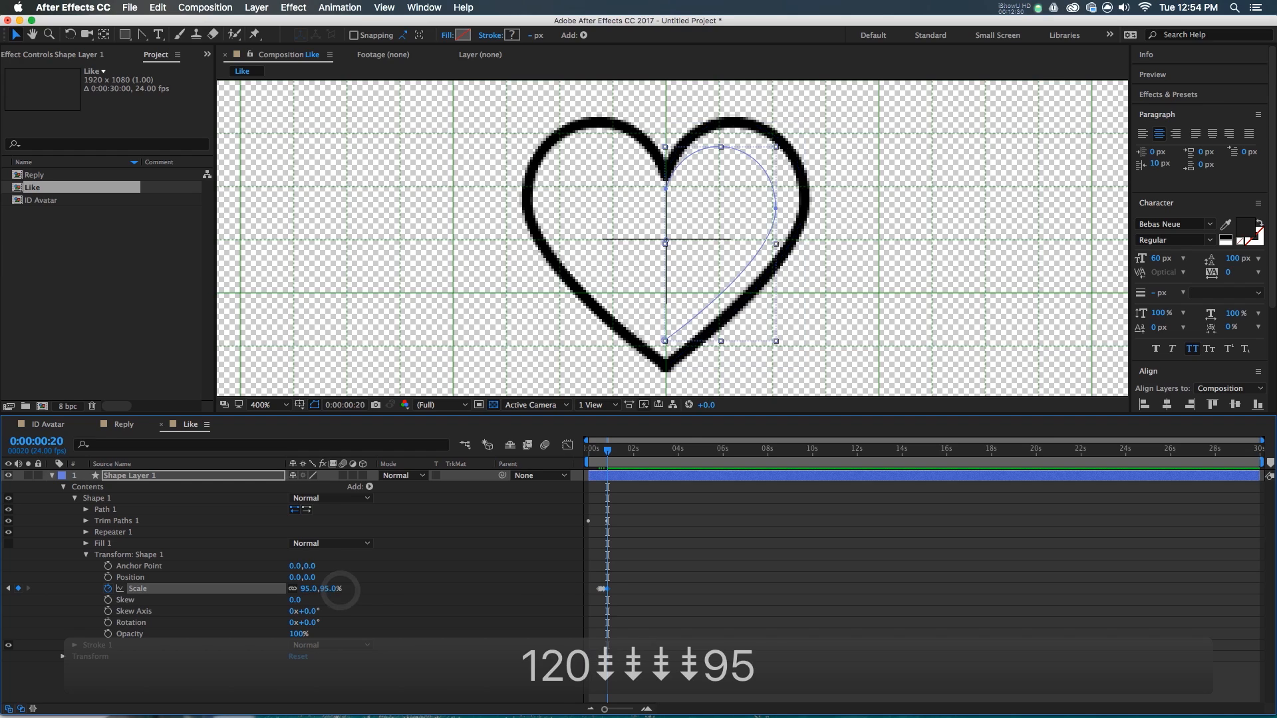
pyautogui.press('Return')
pyautogui.press('pagedown')
pyautogui.press('pagedown')
pyautogui.press('pagedown')
pyautogui.press('pagedown')
pyautogui.press('pagedown')
pyautogui.press('pagedown')
pyautogui.press('pagedown')
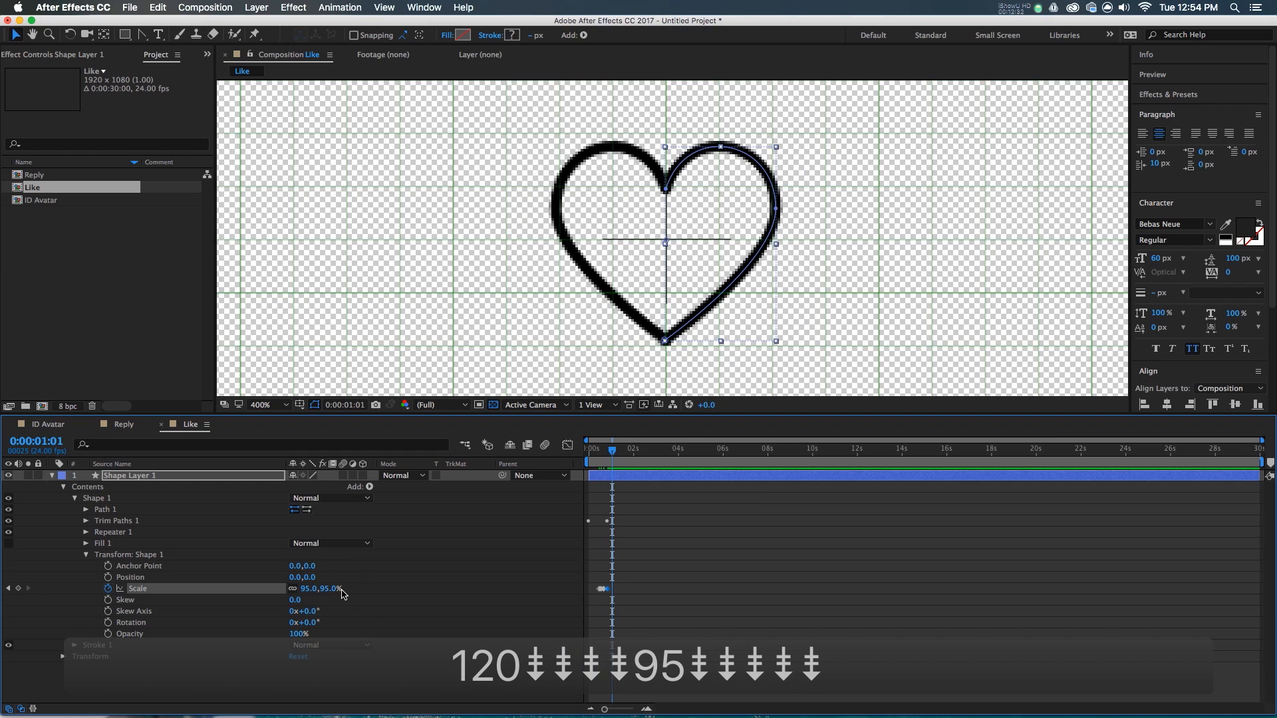
pyautogui.write('100')
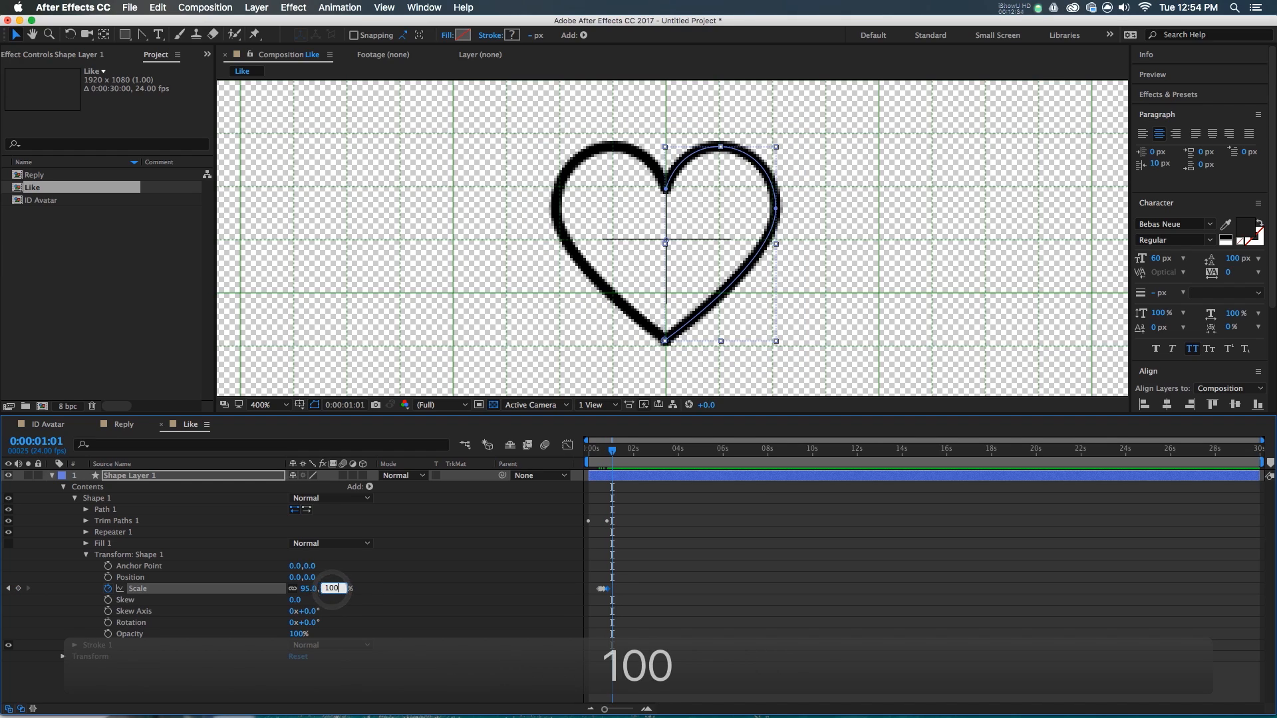
pyautogui.press('Return')
# - Apply Easy Ease to all scale keyframes and preview the heart pop at 200% zoom
pyautogui.moveTo(657, 576); pyautogui.dragTo(552, 615)
pyautogui.press('F9')
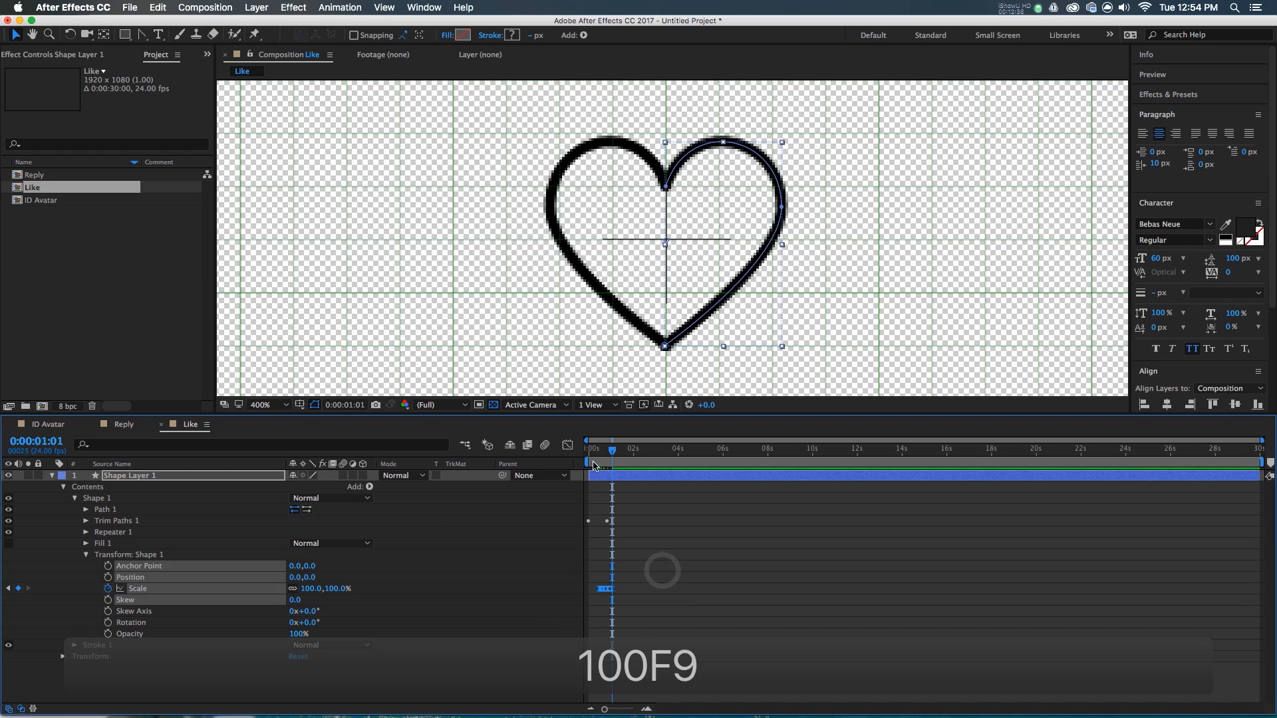
pyautogui.click(595, 463)
pyautogui.press(',')
pyautogui.press(',')
pyautogui.press('space')
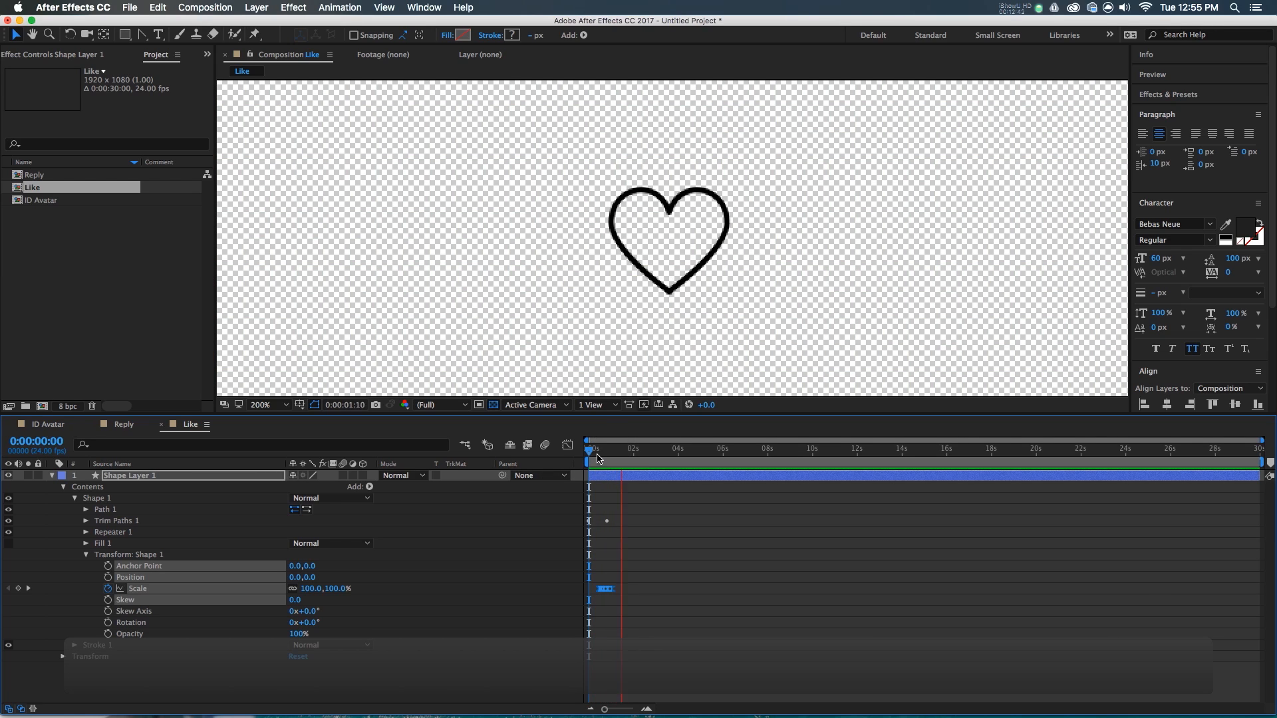
pyautogui.press('space')
# - Create a new composition named DM
pyautogui.click(730, 188)
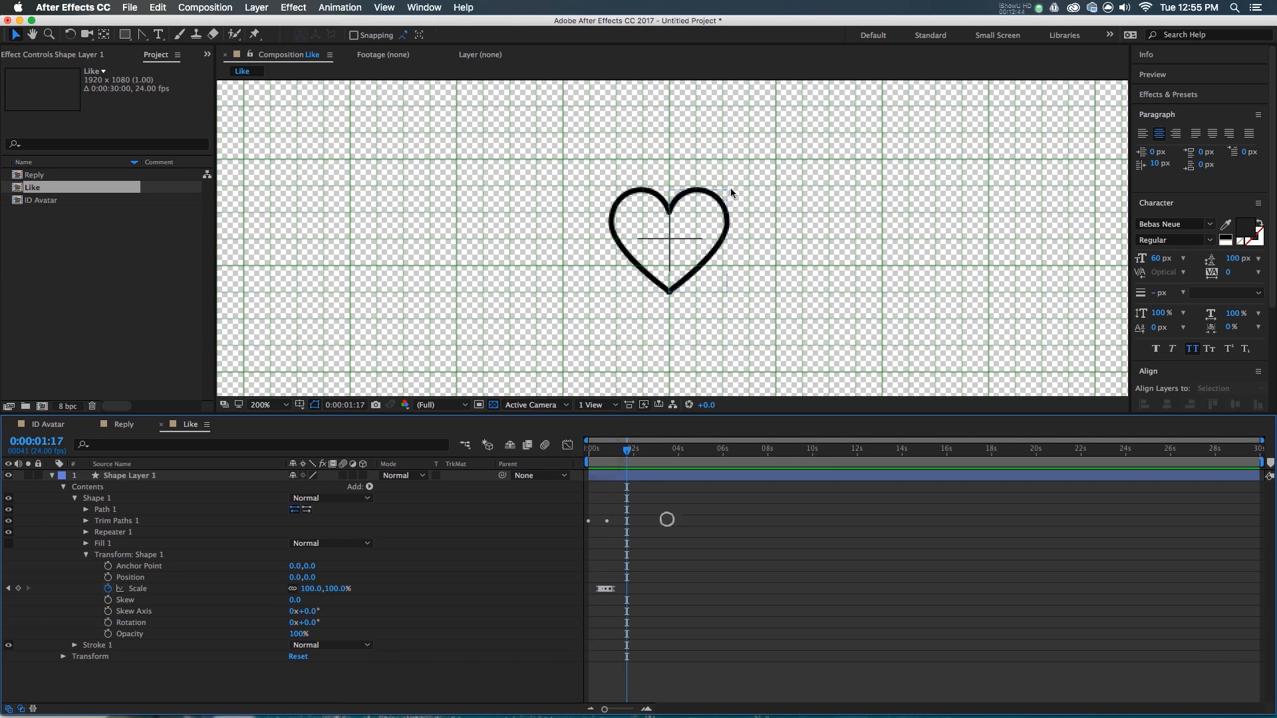
pyautogui.click(36, 189)
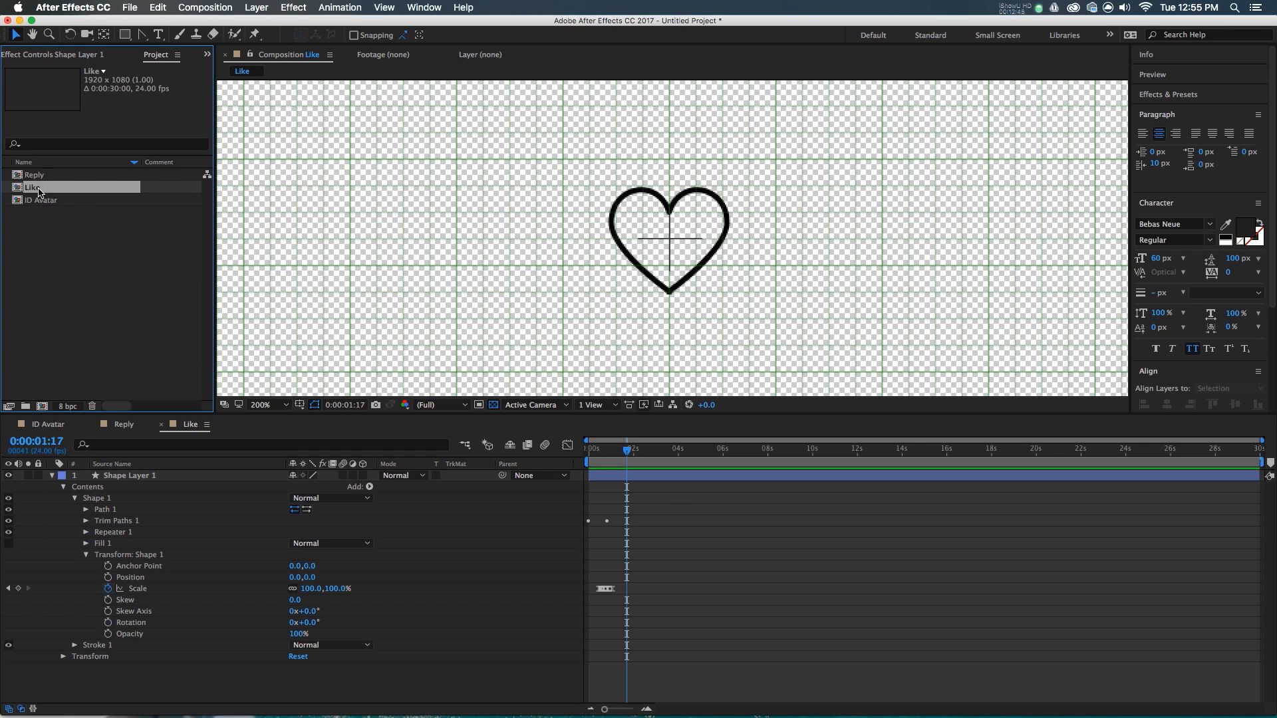
pyautogui.click(70, 272)
pyautogui.click(47, 407)
pyautogui.write('DM')
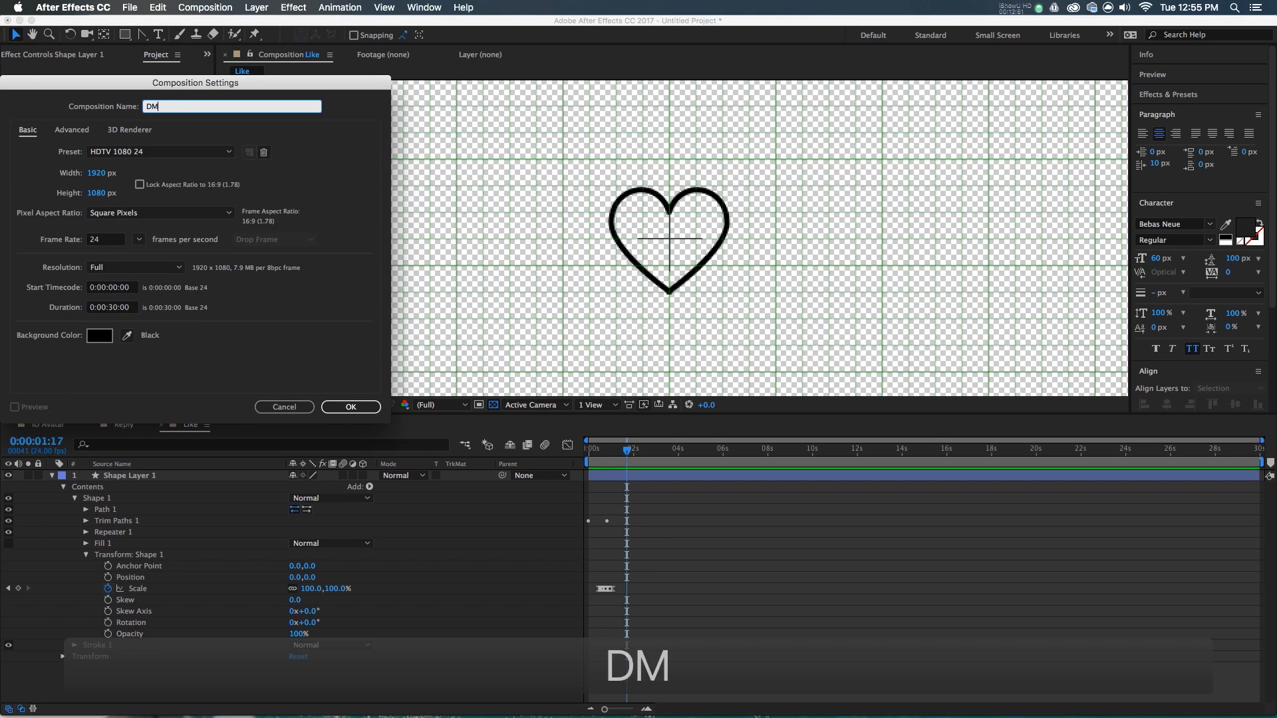
pyautogui.press('Return')
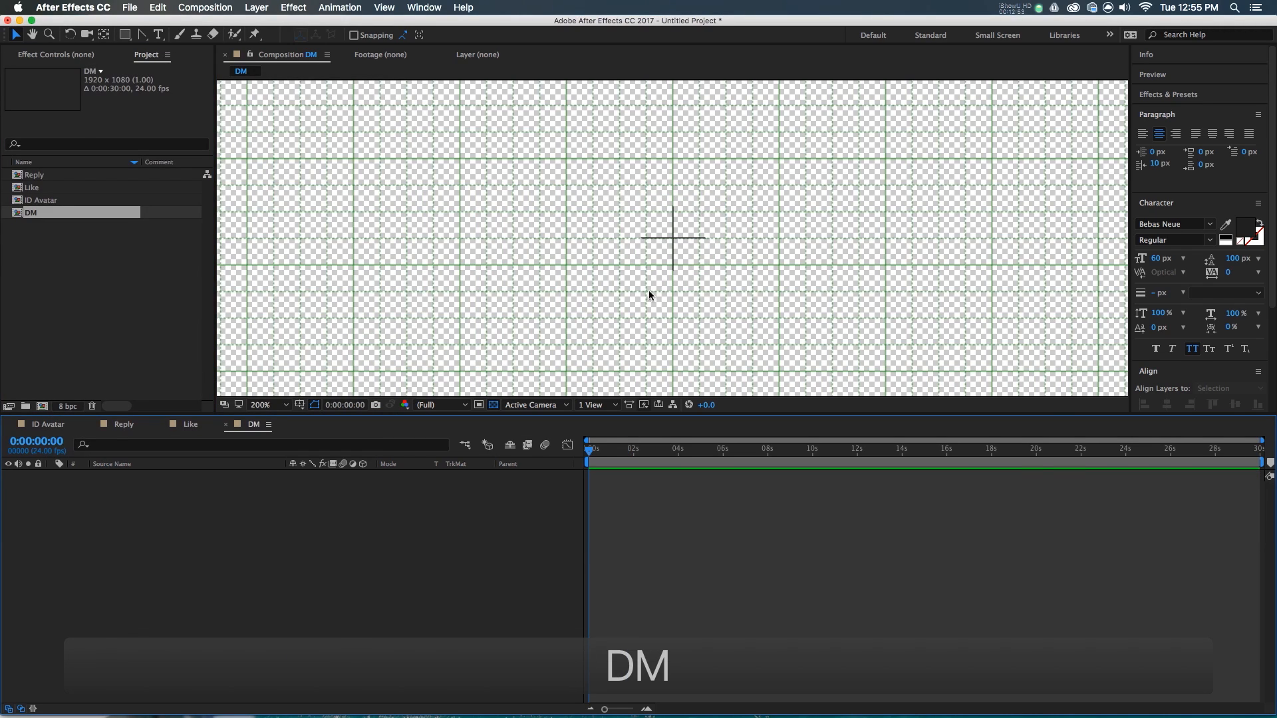
# - Add a rectangle shape layer sized 80×80 with roundness 20
pyautogui.doubleClick(126, 34)
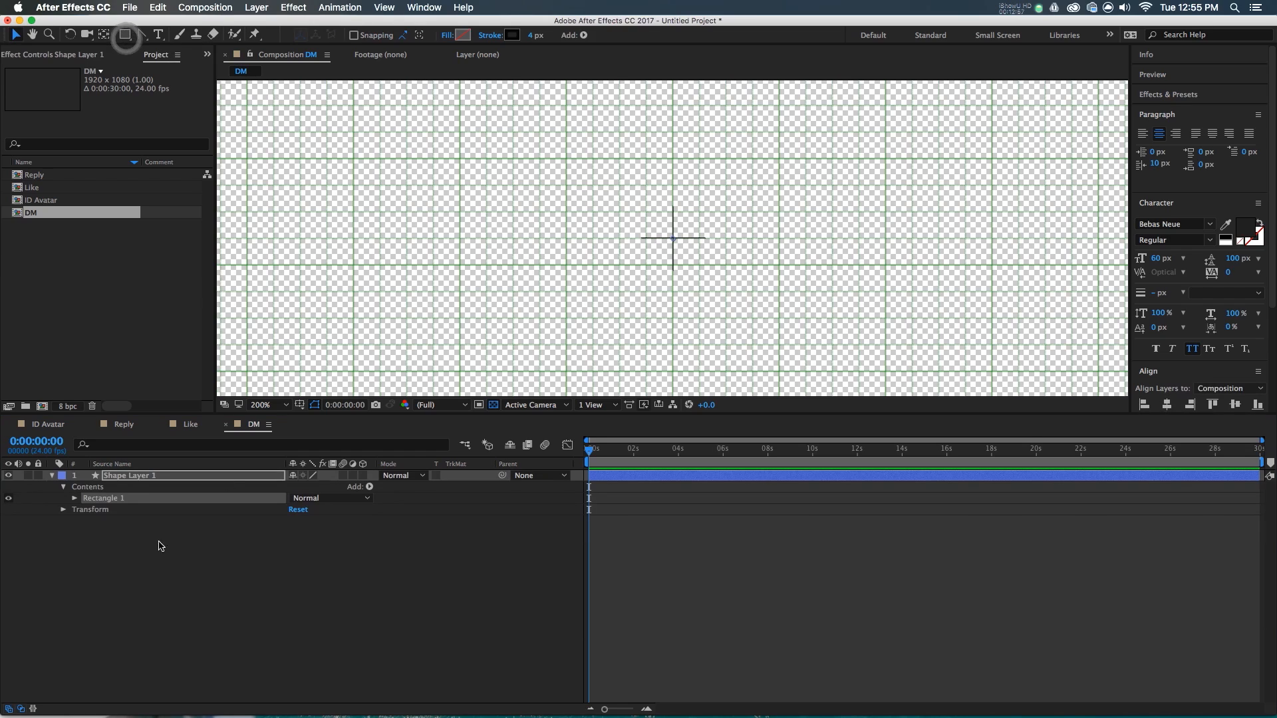
pyautogui.click(76, 499)
pyautogui.click(85, 510)
pyautogui.click(133, 510)
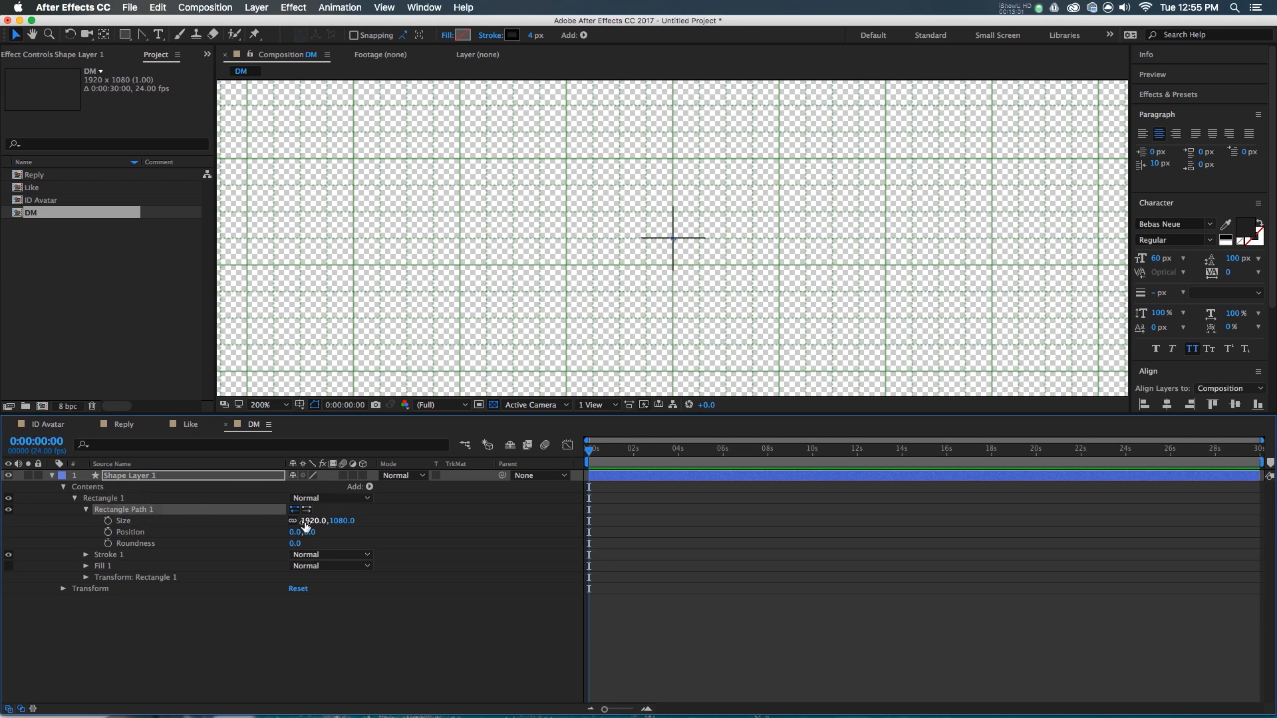
pyautogui.write('80')
pyautogui.press('Tab')
pyautogui.write('80')
pyautogui.press('Return')
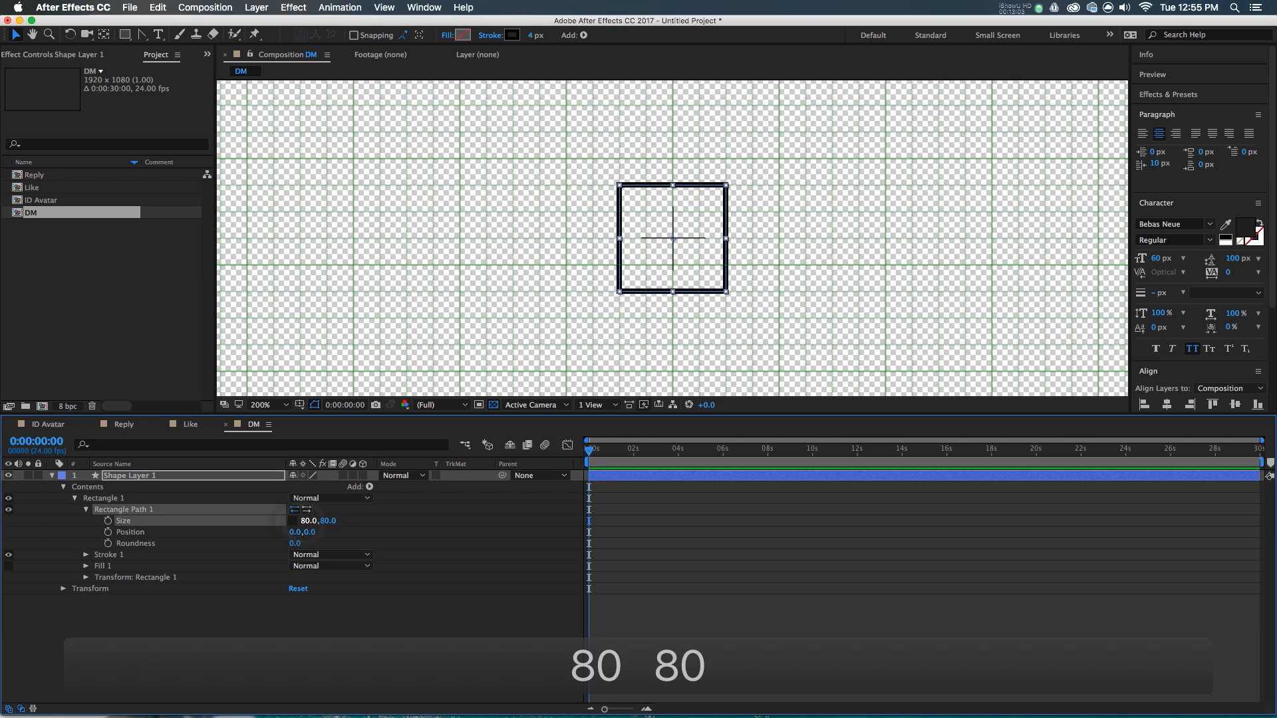
pyautogui.write('20')
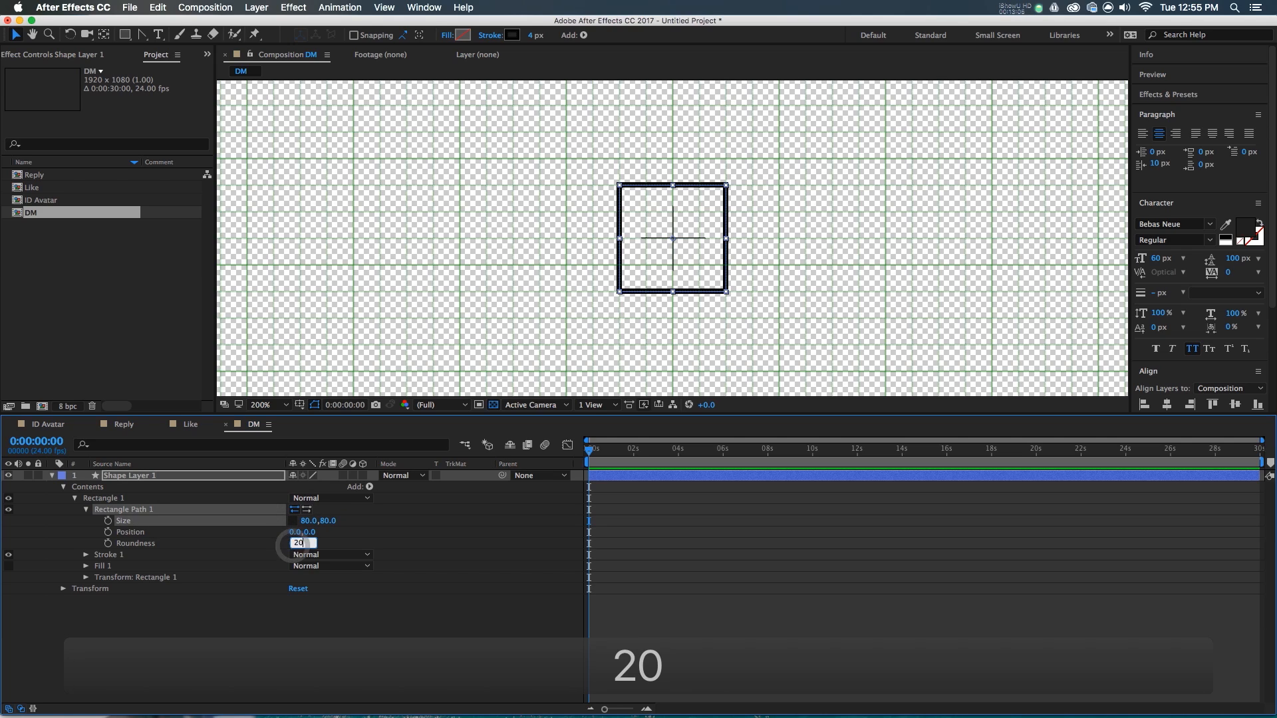
pyautogui.press('Return')
# - Add Trim Paths to the rectangle
pyautogui.click(616, 564)
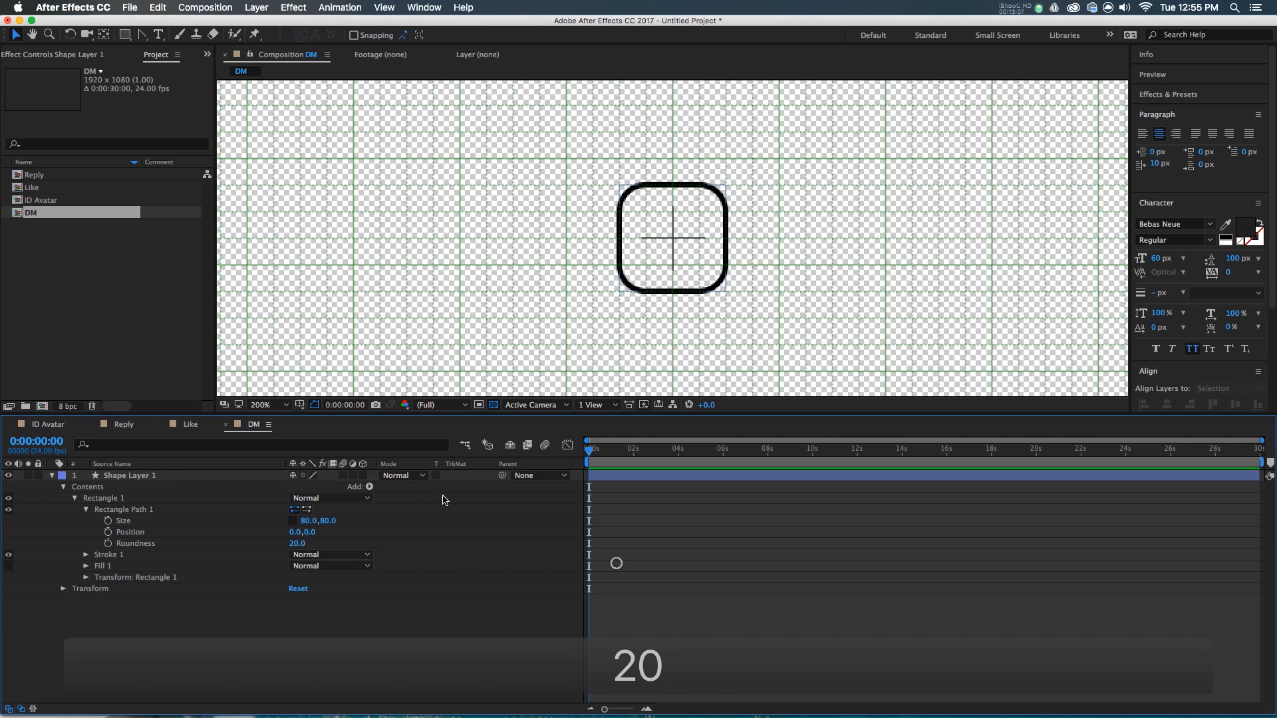
pyautogui.click(370, 489)
pyautogui.click(416, 648)
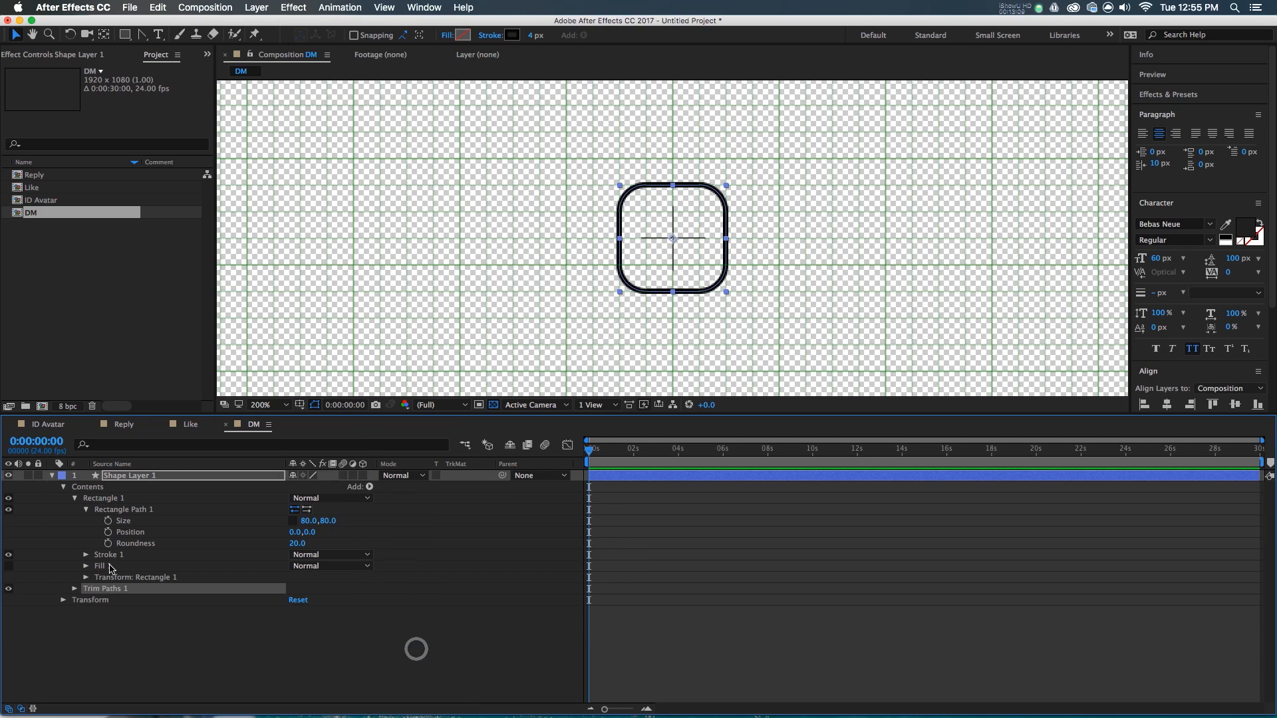
# - Keyframe Trim Paths End from 0% at frame 0 to 100% at frame 20 and scrub to check
pyautogui.click(74, 588)
pyautogui.moveTo(300, 611); pyautogui.dragTo(85, 629)
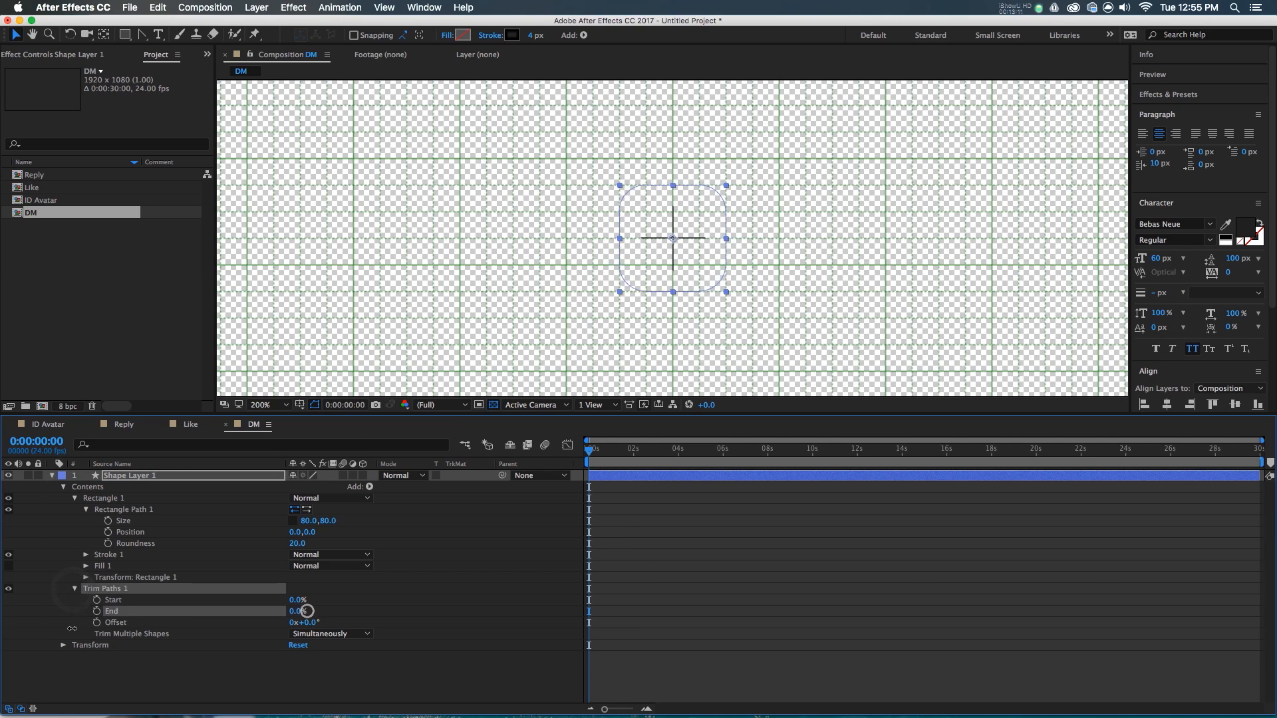
pyautogui.click(96, 611)
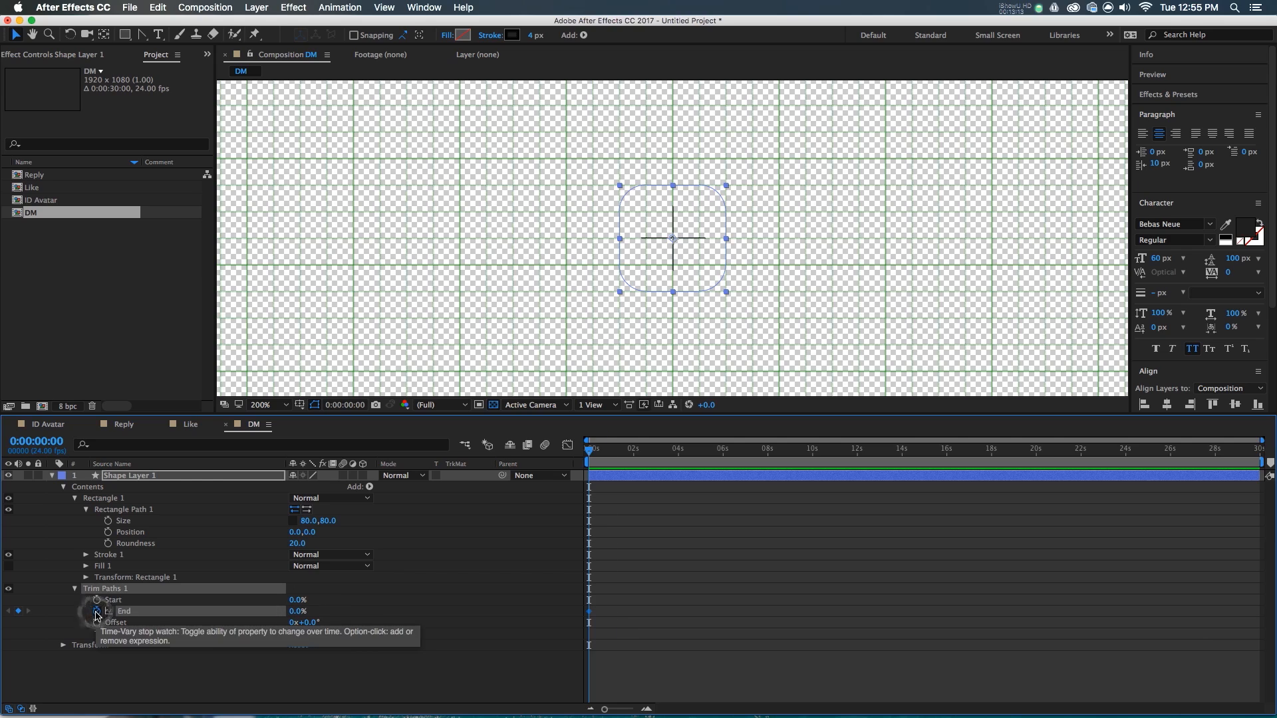
pyautogui.hotkey('shift', 'pagedown')
pyautogui.hotkey('shift', 'pagedown')
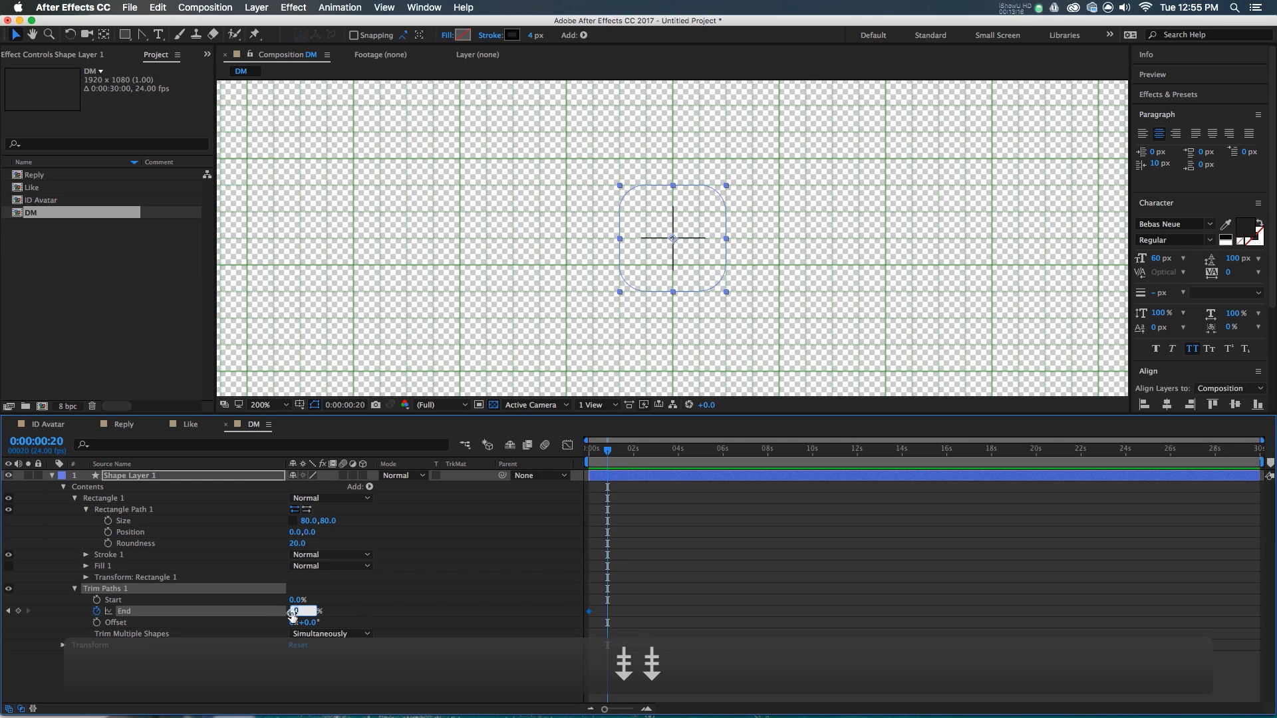
pyautogui.write('100')
pyautogui.press('Return')
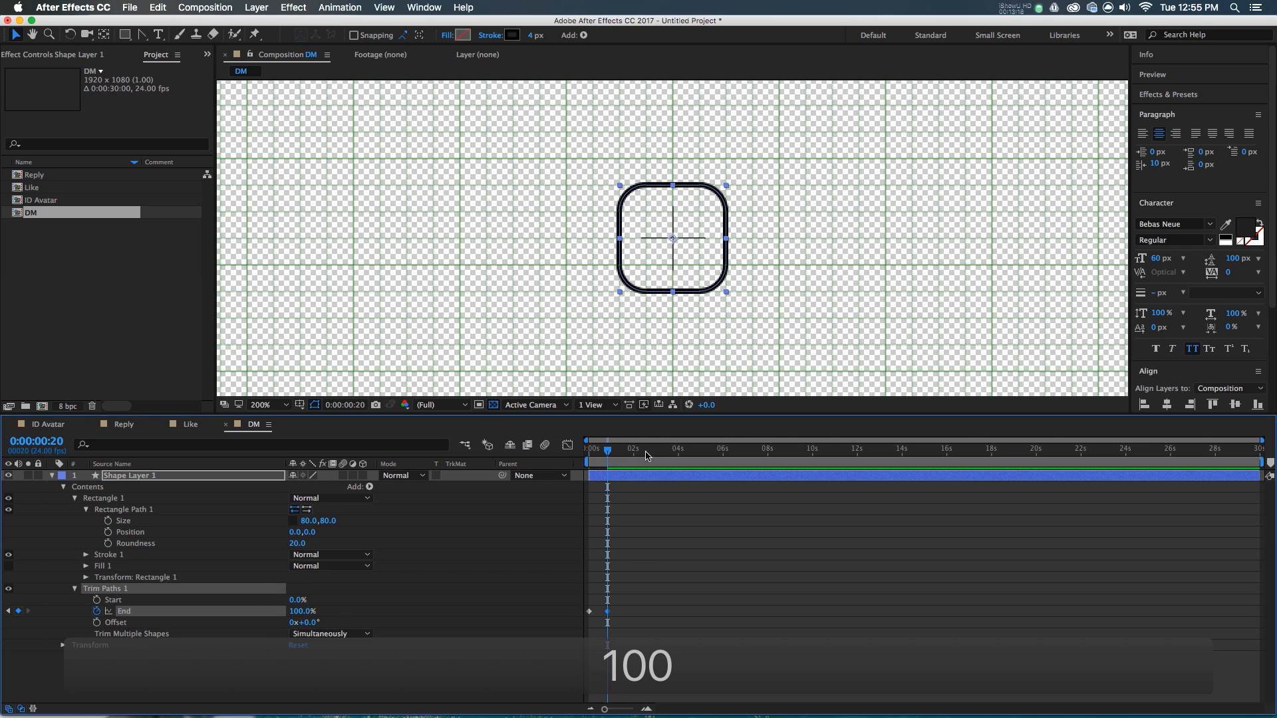
pyautogui.moveTo(594, 457); pyautogui.dragTo(596, 455)
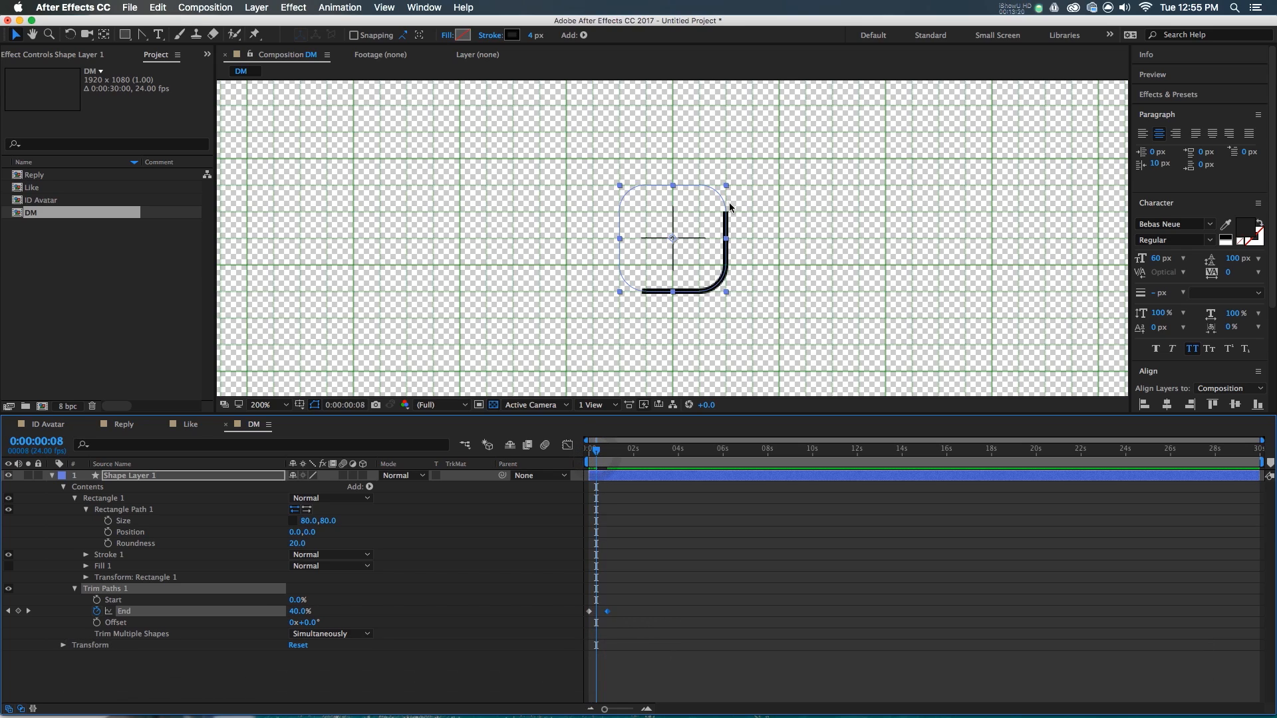
pyautogui.moveTo(594, 455); pyautogui.dragTo(607, 460)
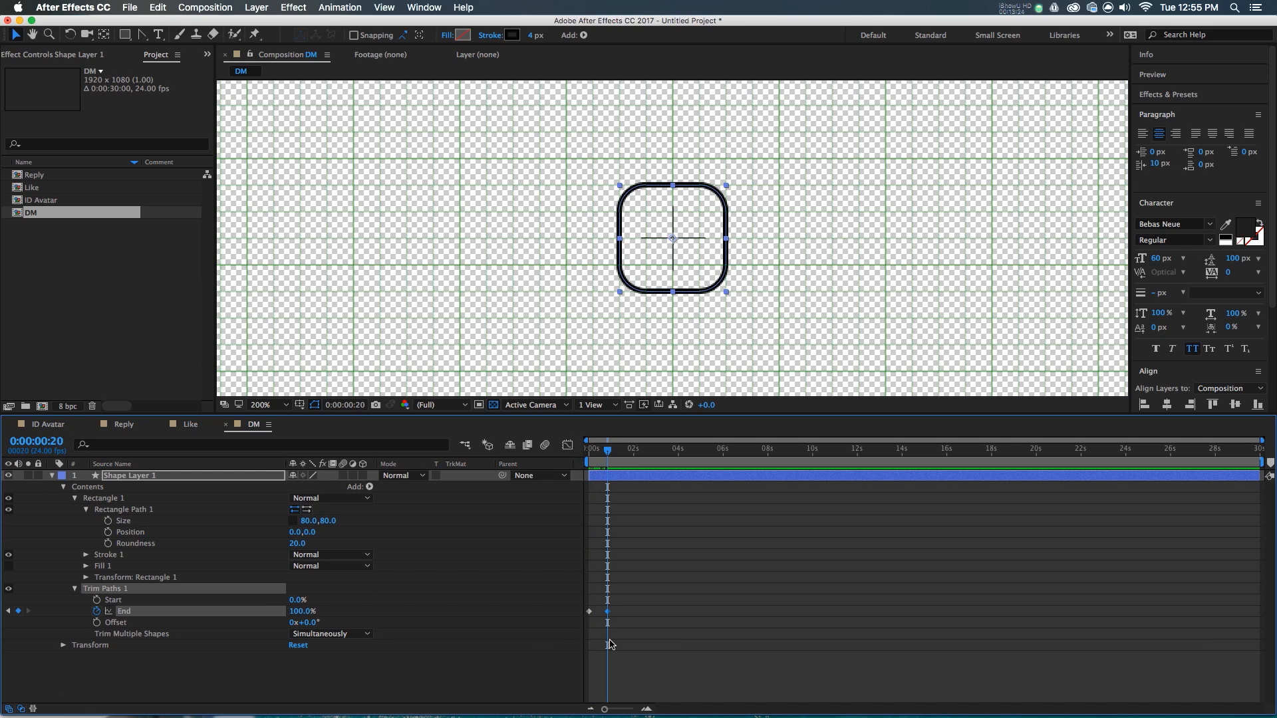
pyautogui.scroll(1, 646, 604)
pyautogui.moveTo(727, 707); pyautogui.dragTo(692, 711)
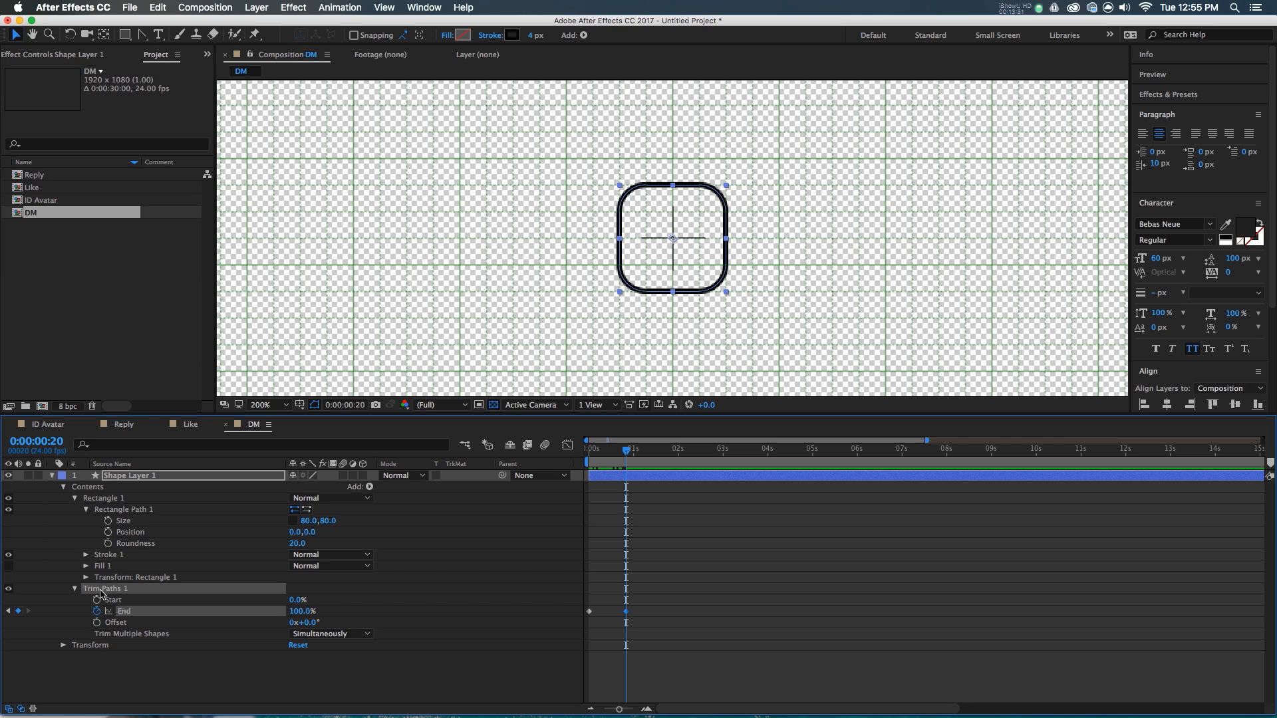
# - Give the rounded square's stroke Round Cap and Round Join
pyautogui.click(97, 555)
pyautogui.click(86, 555)
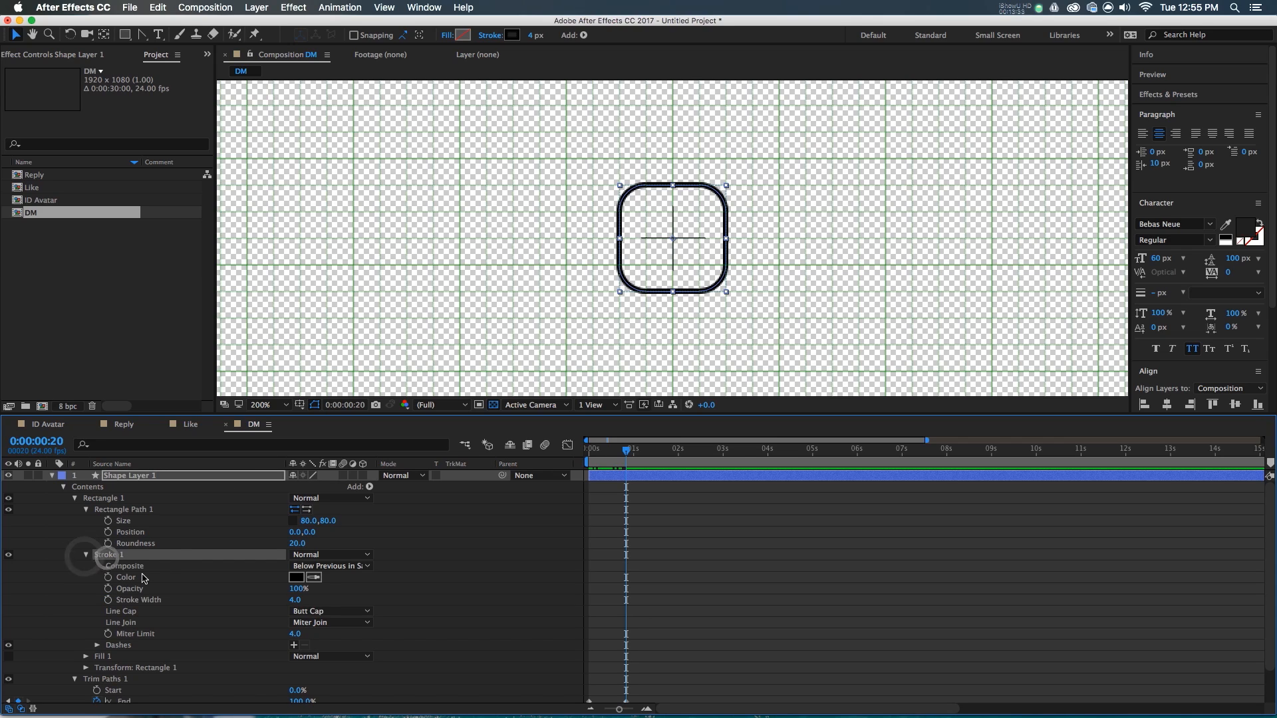
pyautogui.click(312, 612)
pyautogui.click(326, 637)
pyautogui.click(312, 622)
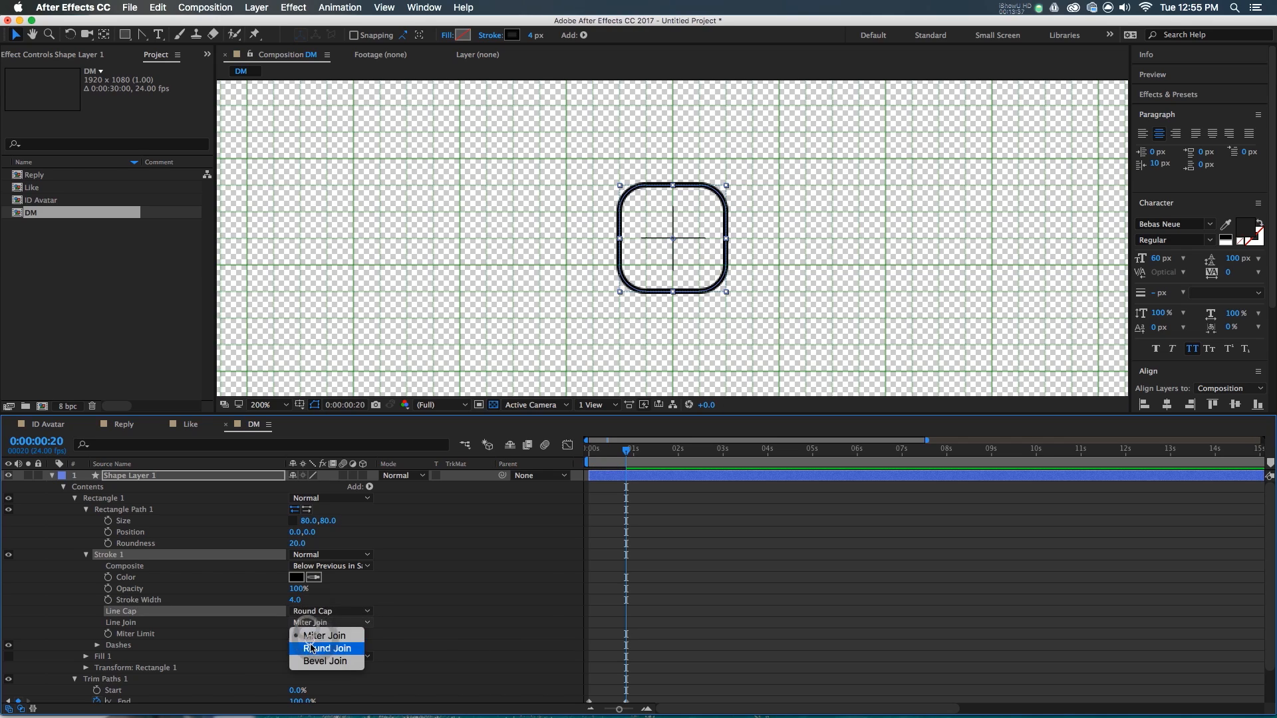
pyautogui.click(312, 649)
pyautogui.click(74, 498)
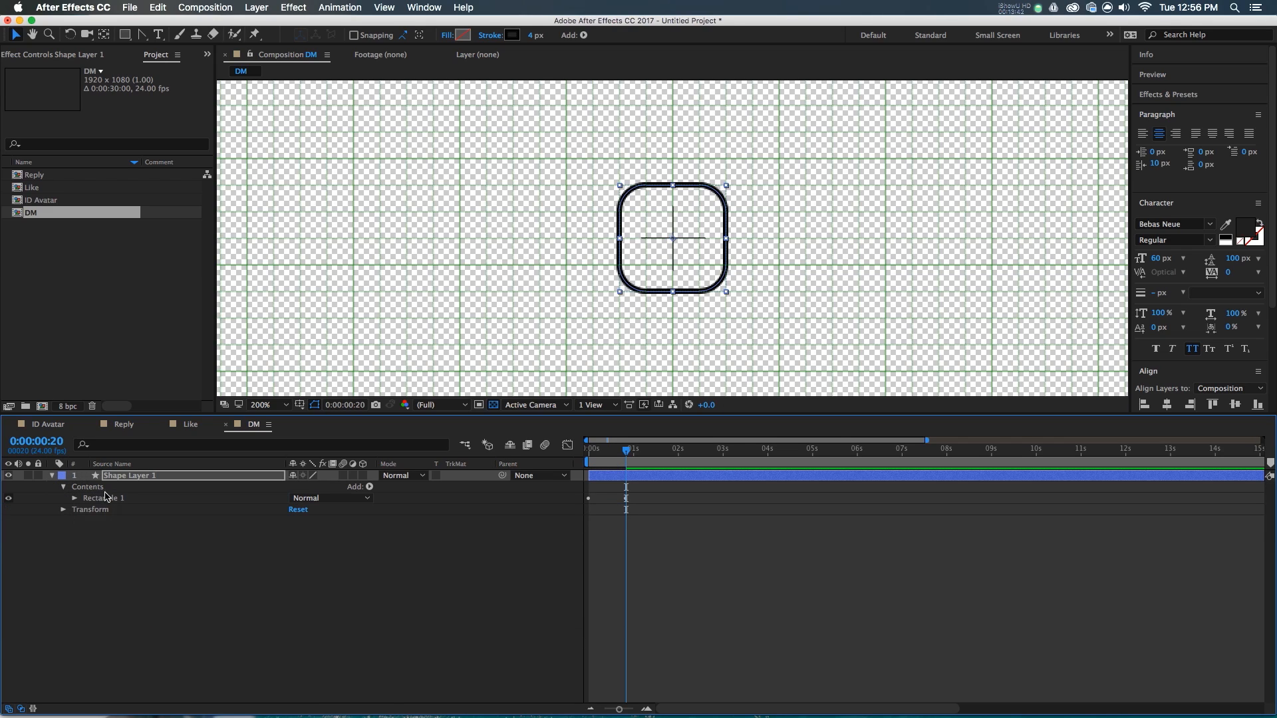
pyautogui.click(106, 497)
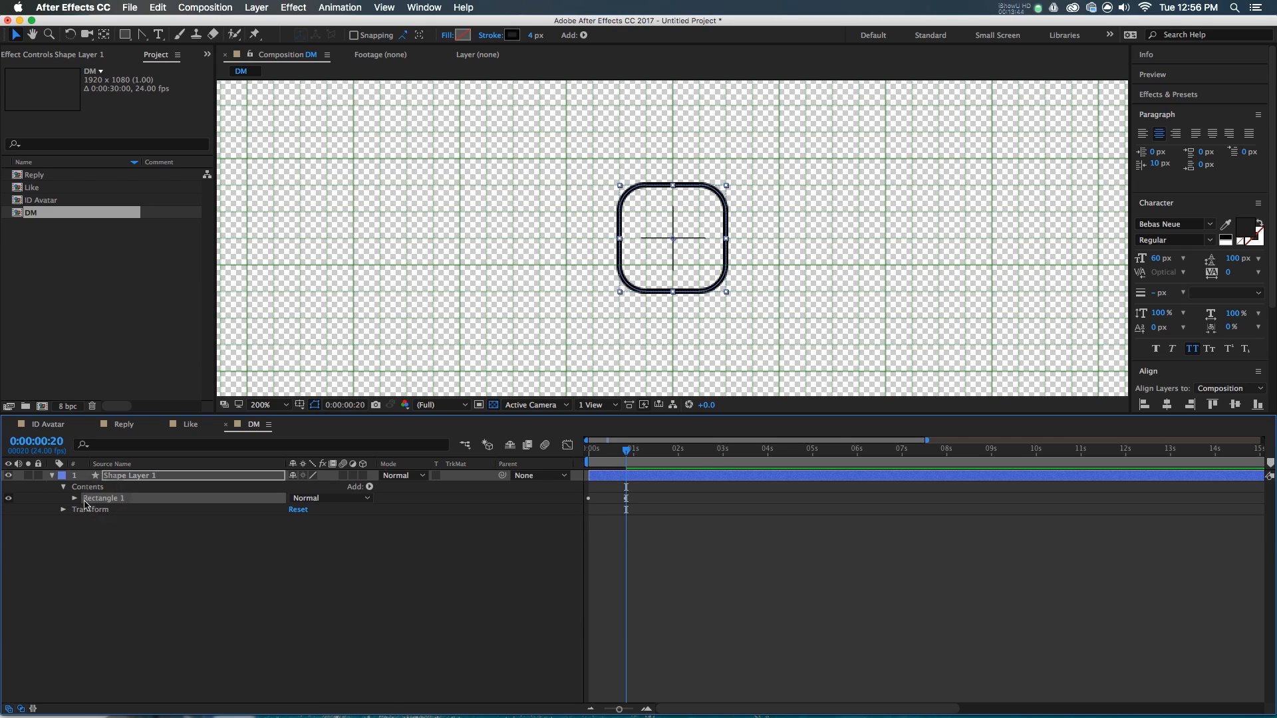
pyautogui.click(111, 552)
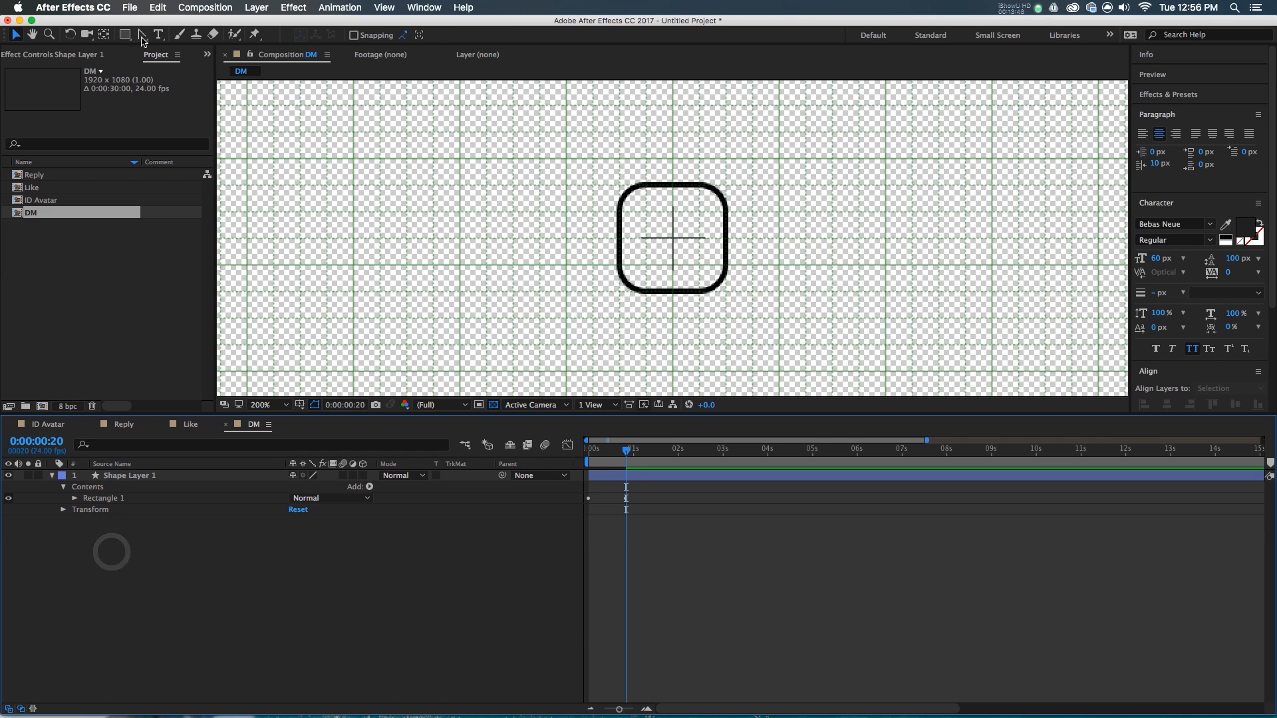
# - Draw a three-point V flap from the square's right edge through its centre to the left edge
pyautogui.click(141, 37)
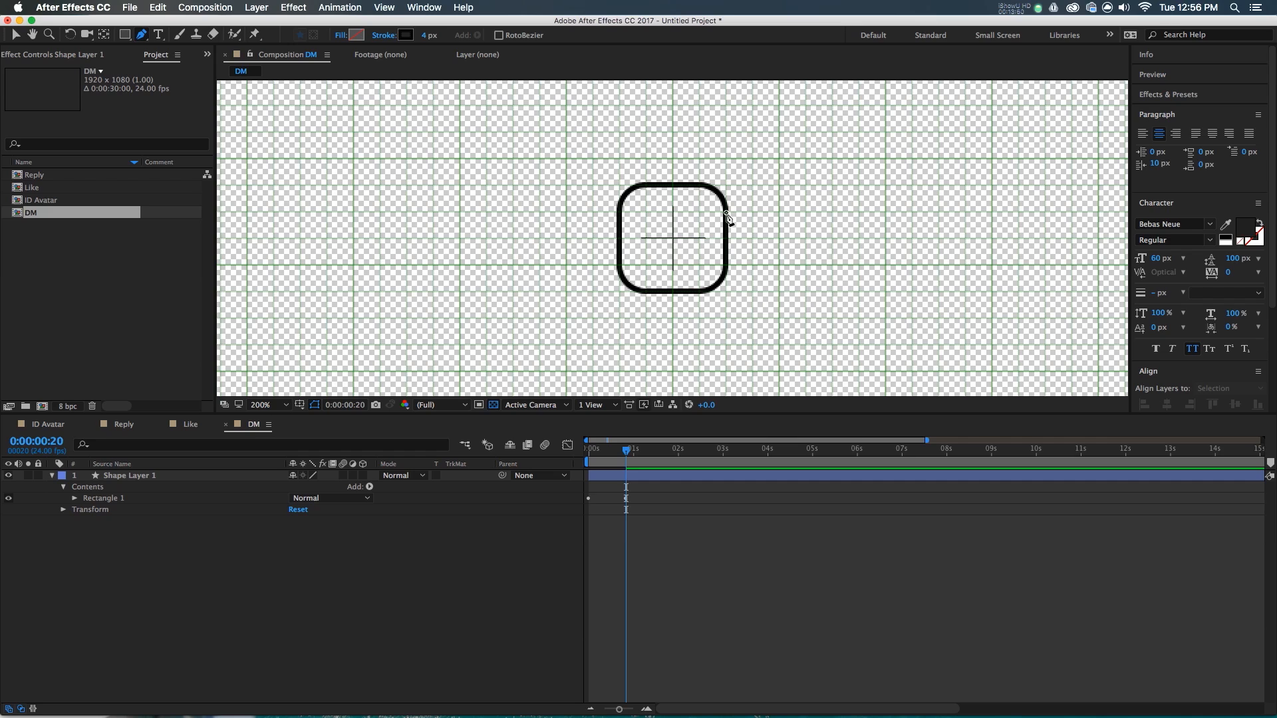
pyautogui.click(726, 212)
pyautogui.click(672, 238)
pyautogui.click(620, 212)
pyautogui.press('v')
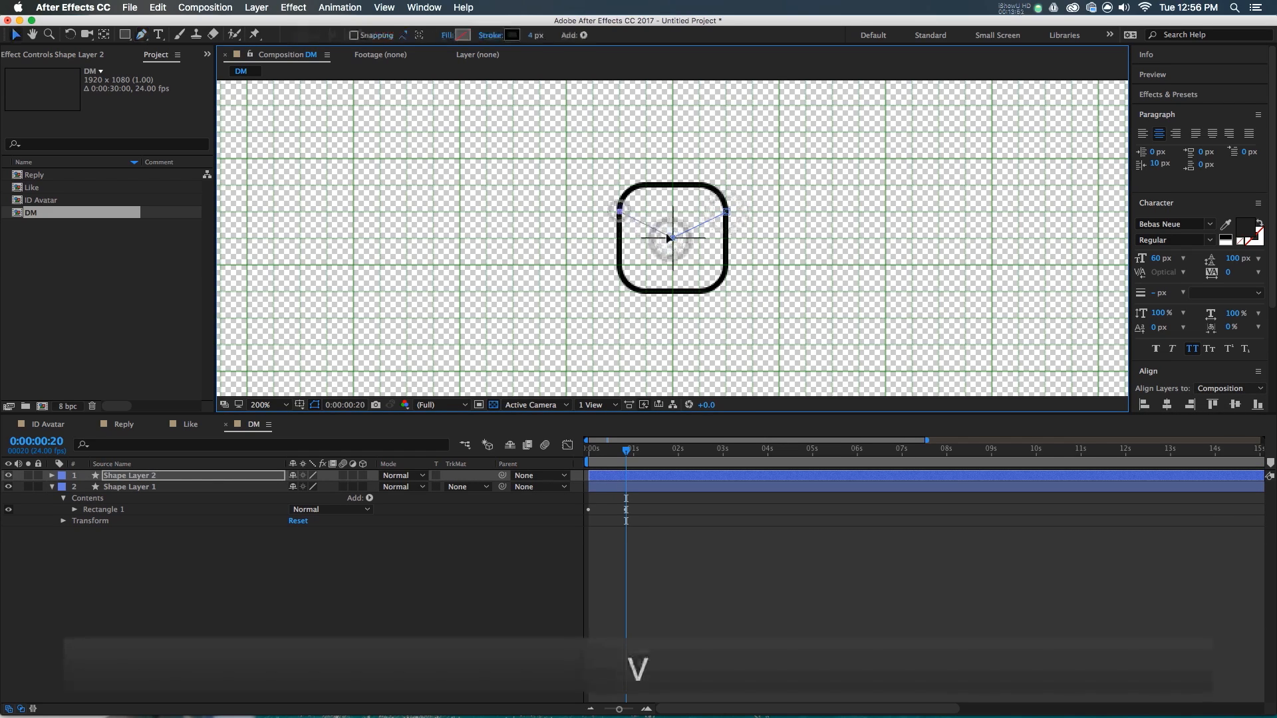
# - Set the flap line's Stroke 1 to Round Cap and Round Join
pyautogui.click(606, 564)
pyautogui.press('u')
pyautogui.press('u')
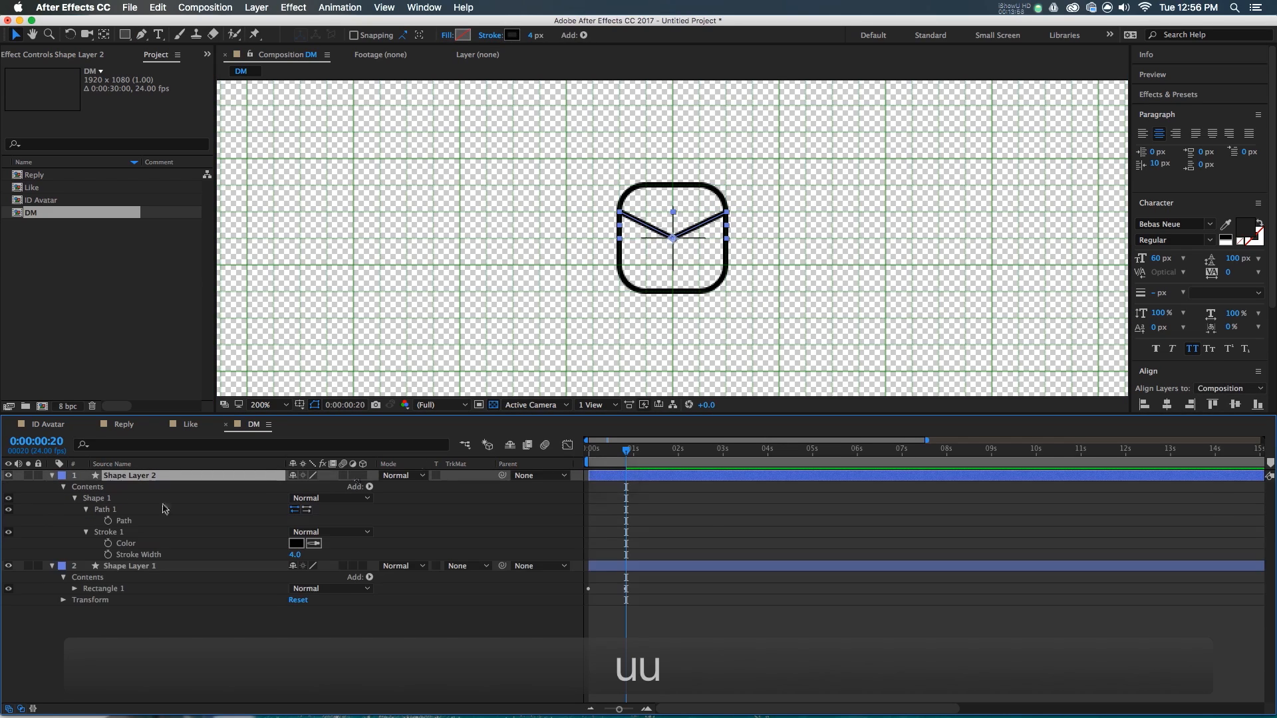
pyautogui.click(86, 532)
pyautogui.click(86, 533)
pyautogui.click(326, 589)
pyautogui.click(317, 612)
pyautogui.click(326, 599)
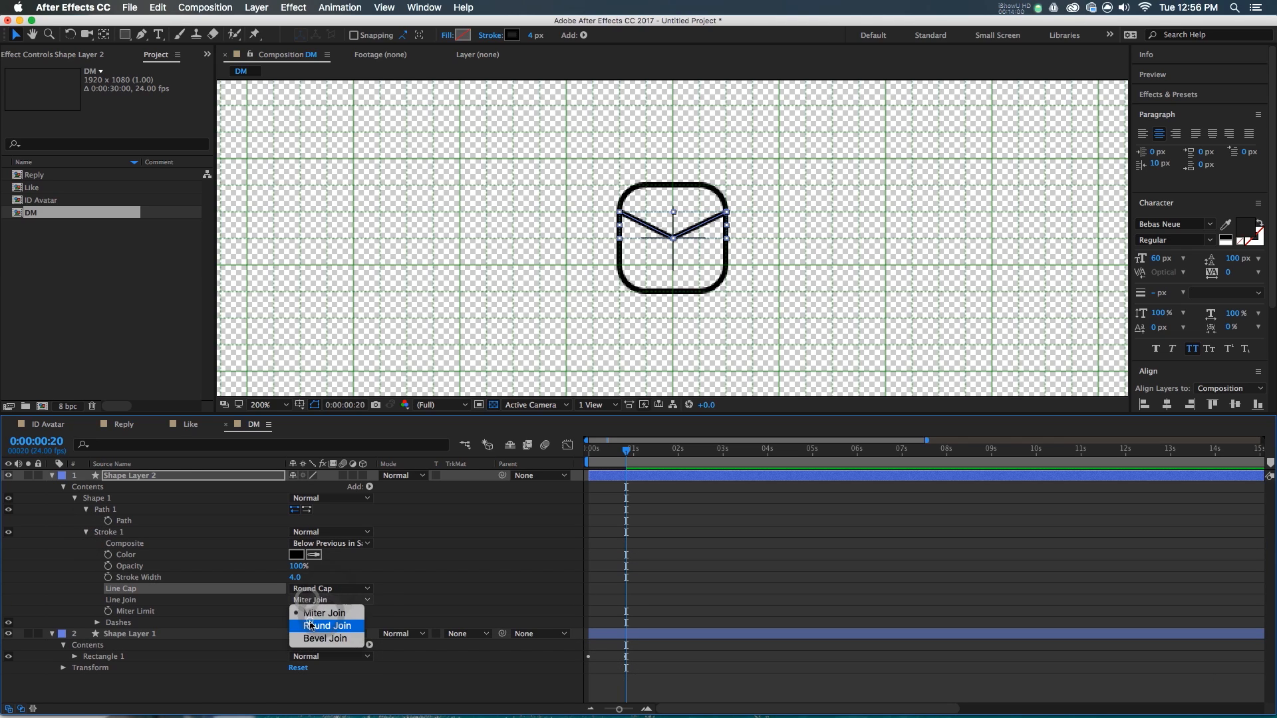
pyautogui.click(313, 623)
# - Reselect the flap layer and move the time indicator to frame 20
pyautogui.click(451, 547)
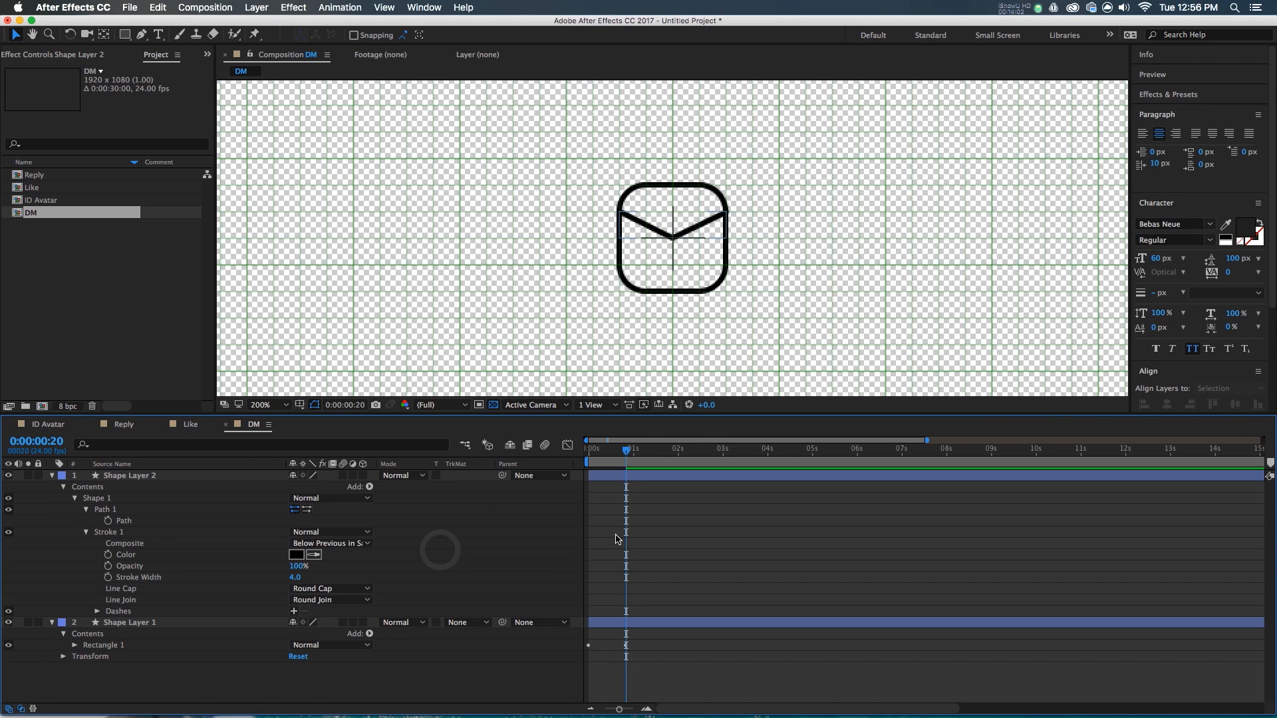
pyautogui.click(595, 475)
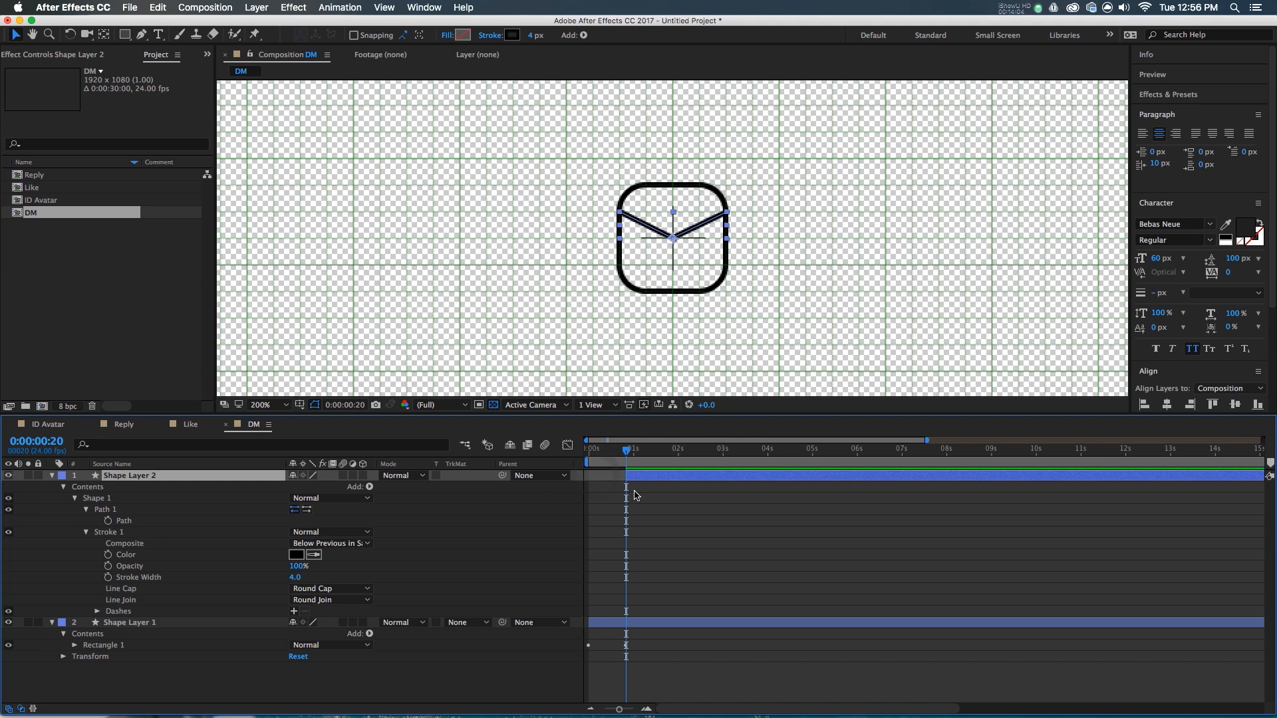
pyautogui.press('=')
pyautogui.press('Home')
pyautogui.moveTo(610, 454); pyautogui.dragTo(660, 475)
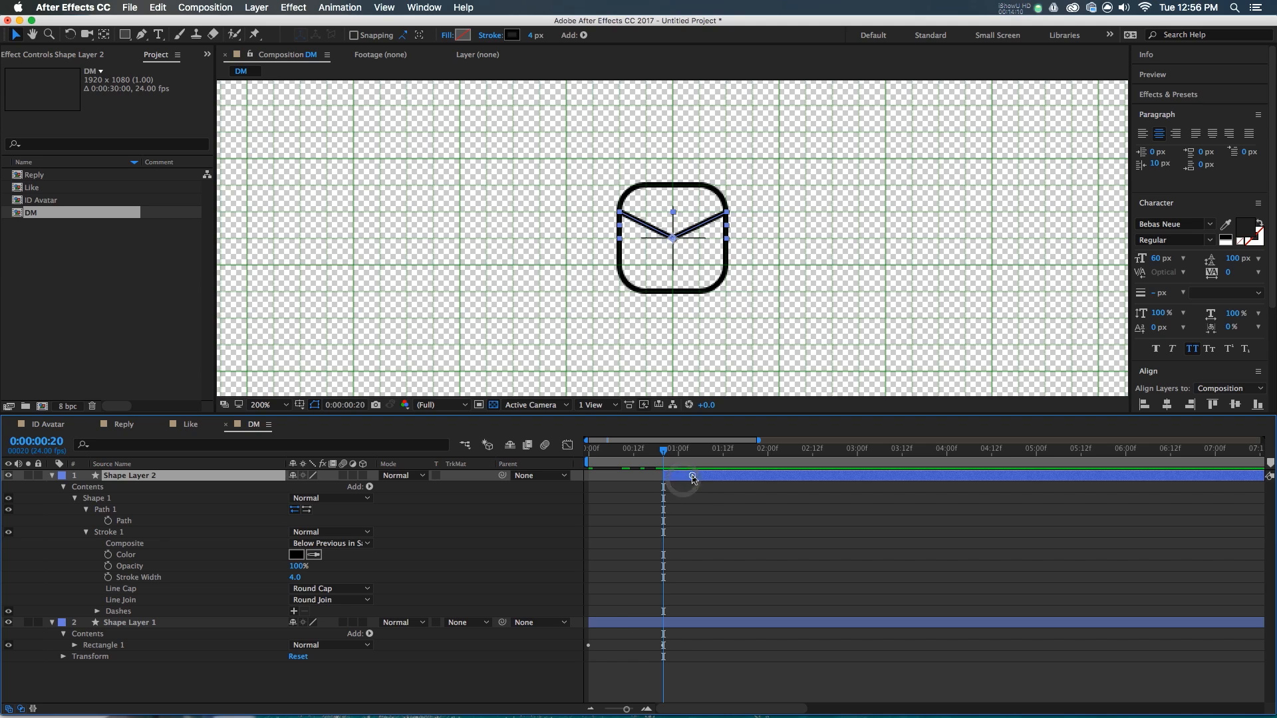
# - Add Trim Paths to the flap layer and keyframe End from 0% to 100% over ten frames
pyautogui.click(368, 488)
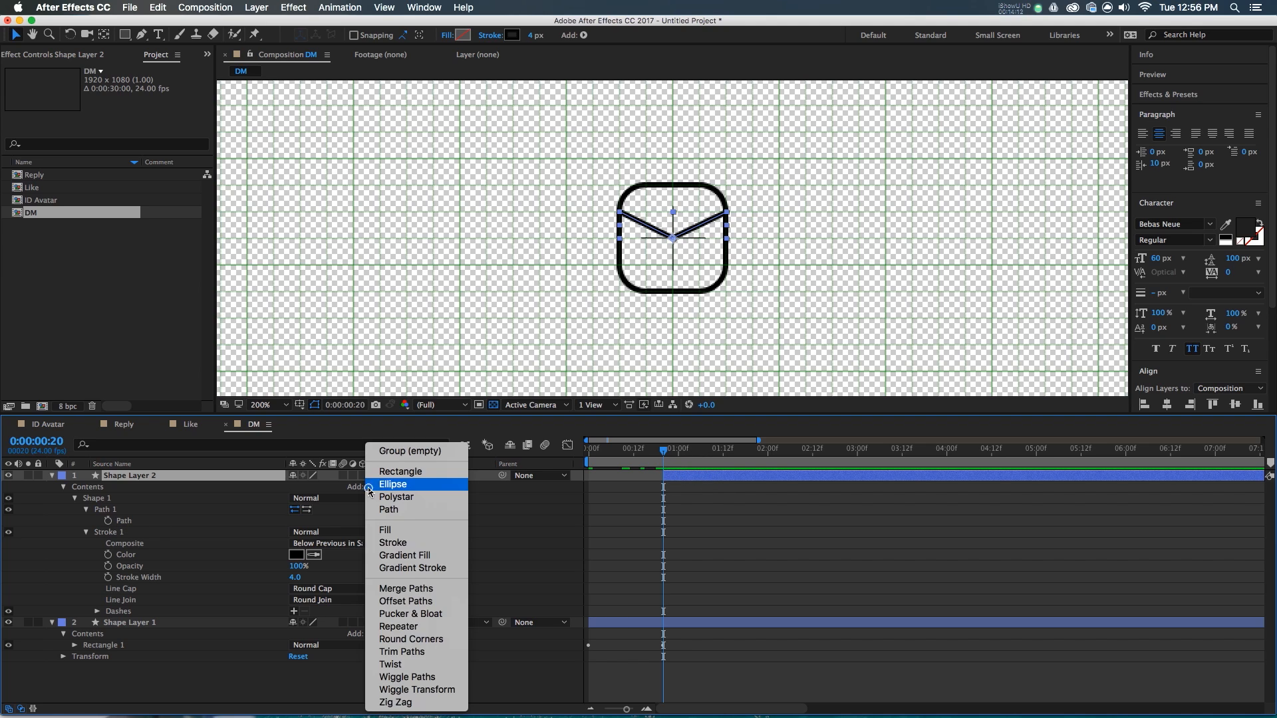
pyautogui.click(412, 651)
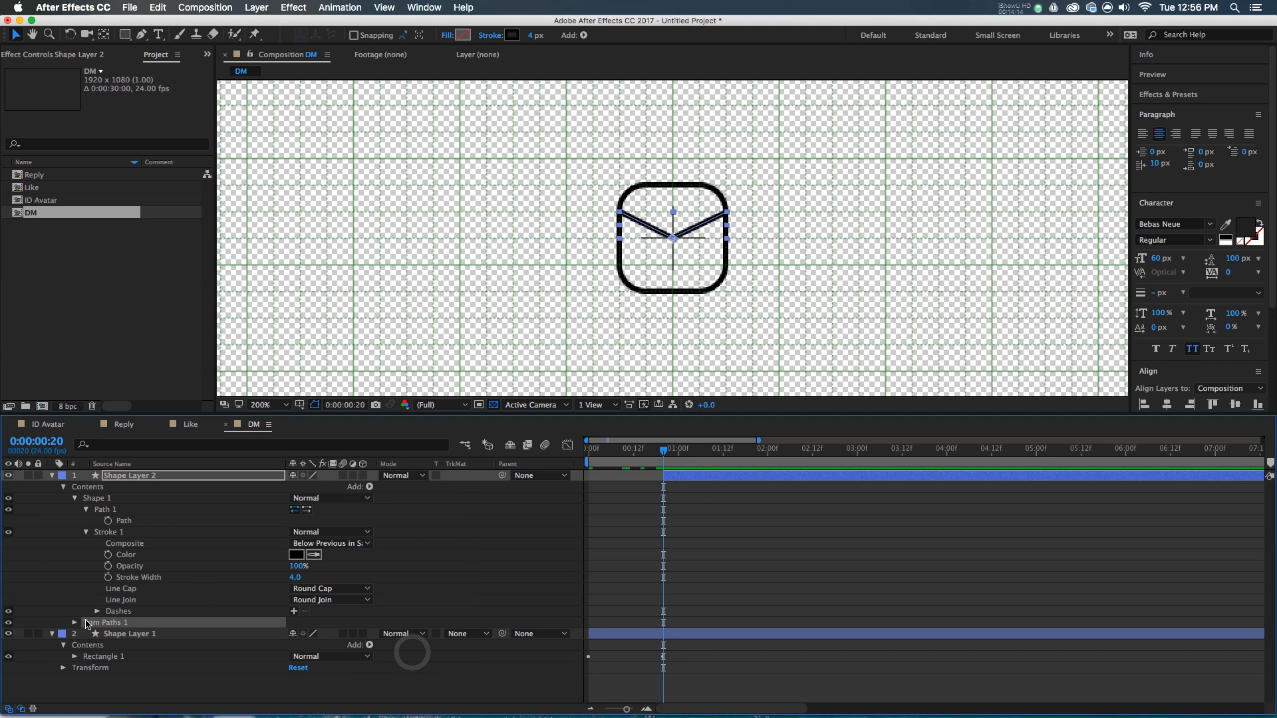
pyautogui.click(74, 625)
pyautogui.moveTo(298, 645); pyautogui.dragTo(127, 660)
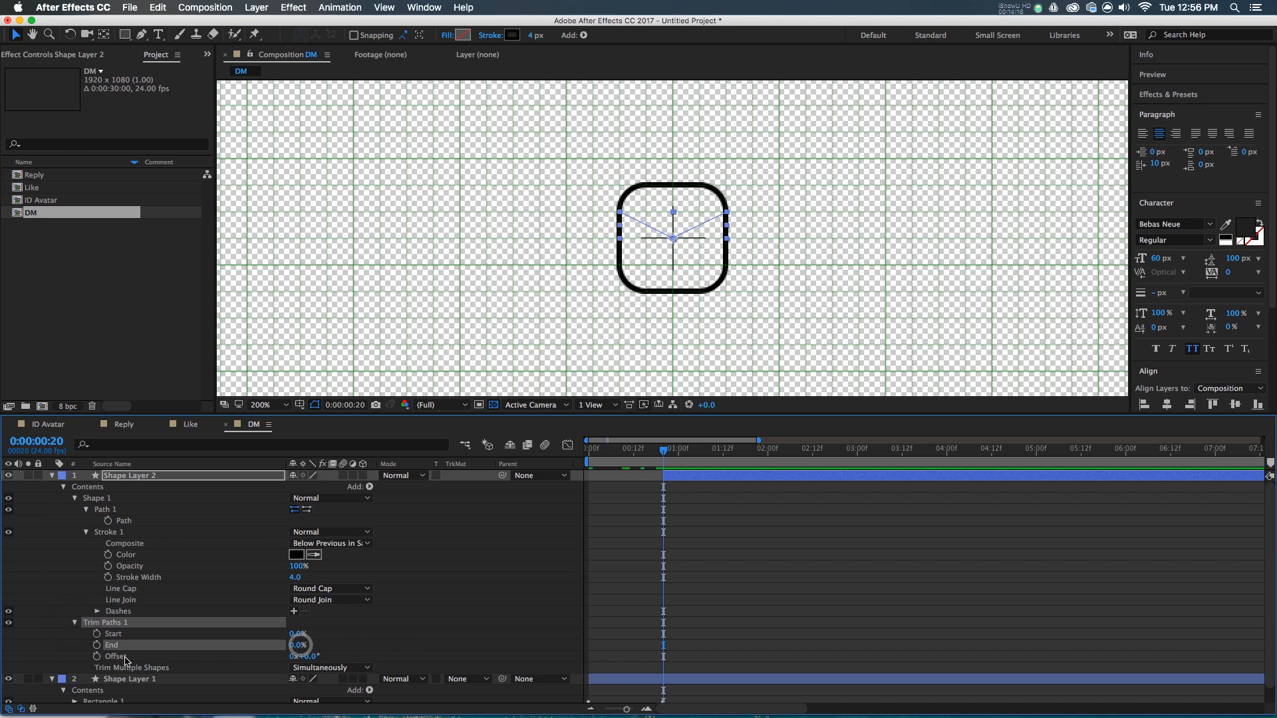
pyautogui.hotkey('shift', 'pagedown')
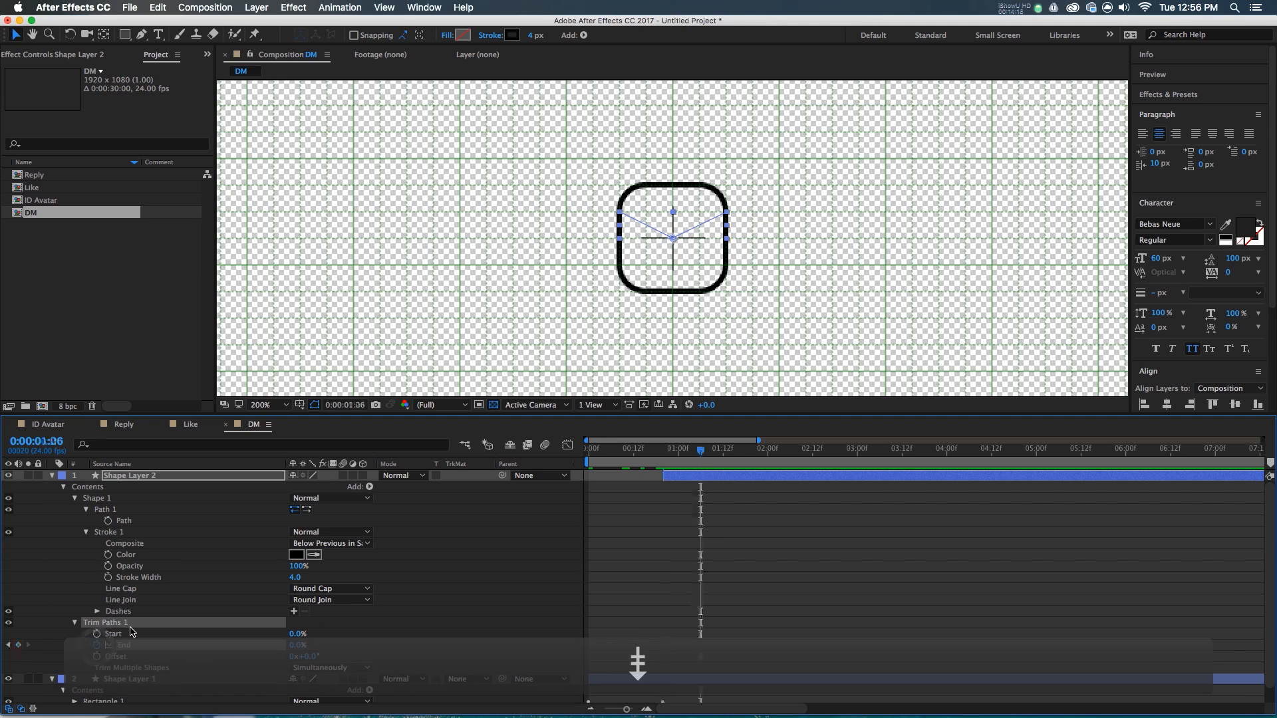
pyautogui.moveTo(291, 648)
pyautogui.mouseDown()
pyautogui.moveTo(607, 628)
pyautogui.moveTo(724, 445)
pyautogui.mouseUp()
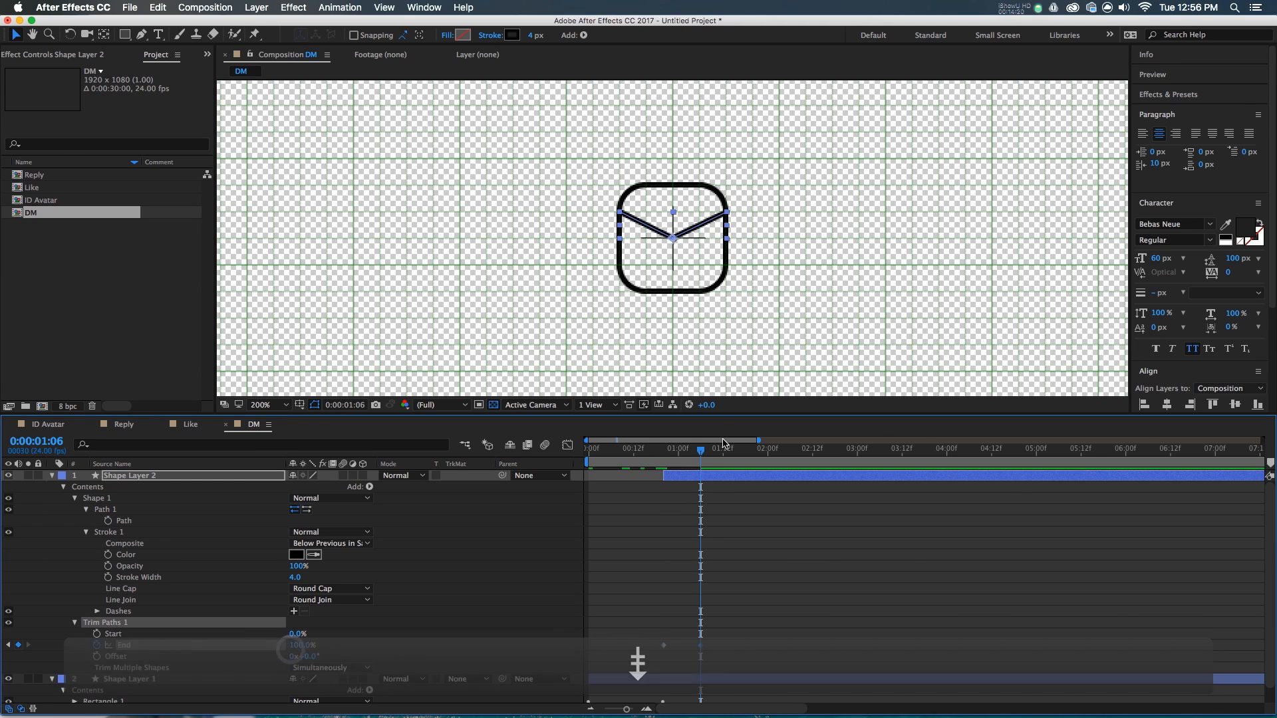
# - Reveal both shape layers' animated properties and preview the draw-on from the first frame
pyautogui.press('u')
pyautogui.click(684, 498)
pyautogui.press('u')
pyautogui.press('Home')
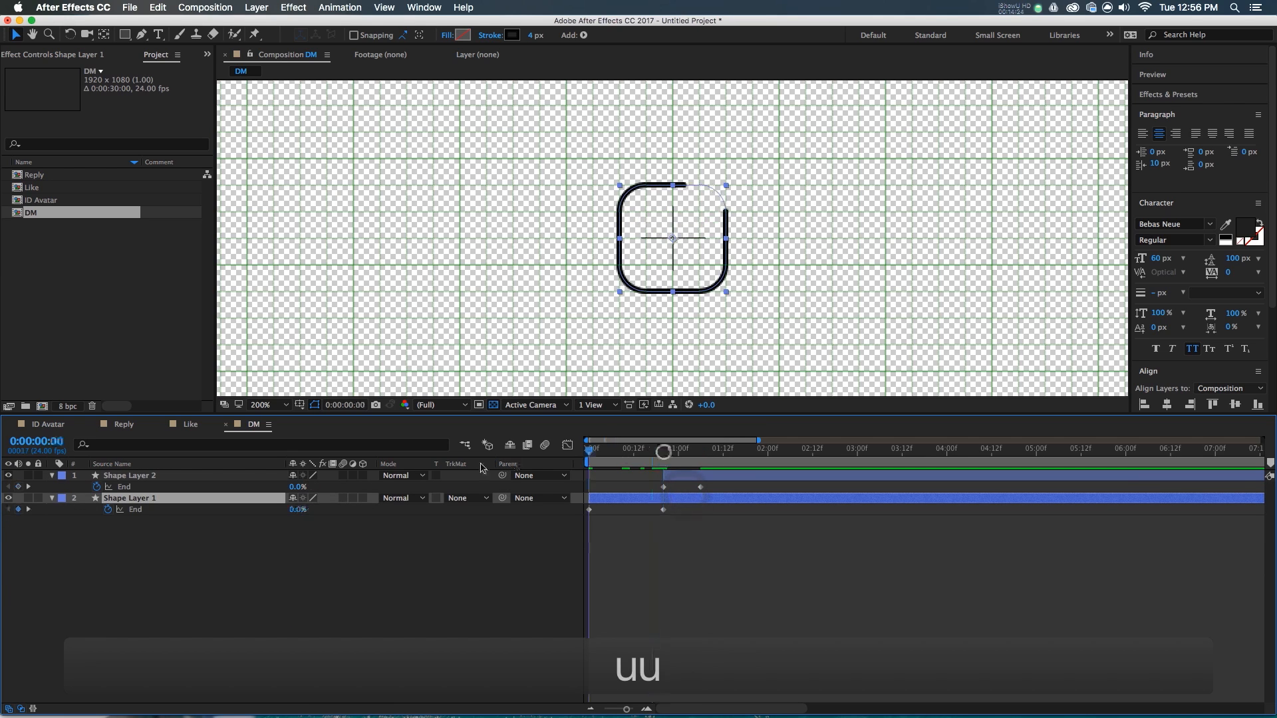
pyautogui.click(759, 582)
pyautogui.press('space')
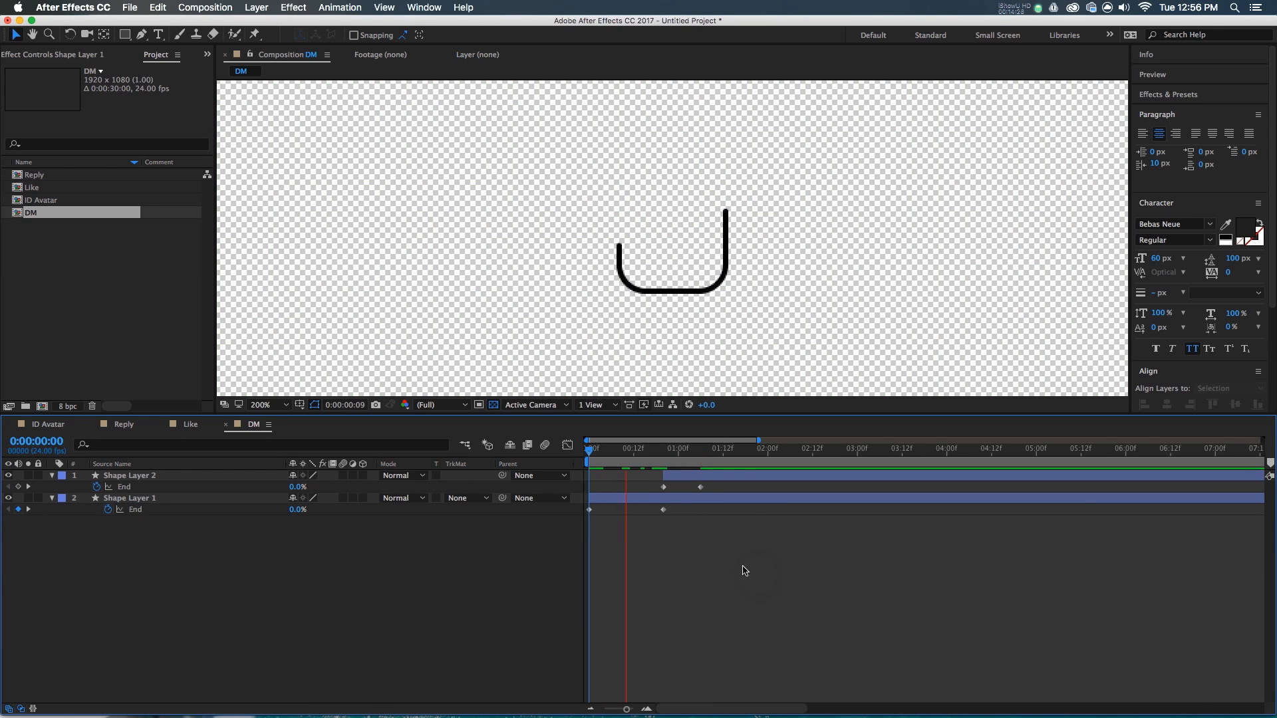
pyautogui.moveTo(655, 452); pyautogui.dragTo(665, 461)
# - Apply Easy Ease (F9) to both layers' End keyframes and preview the result
pyautogui.press('F9')
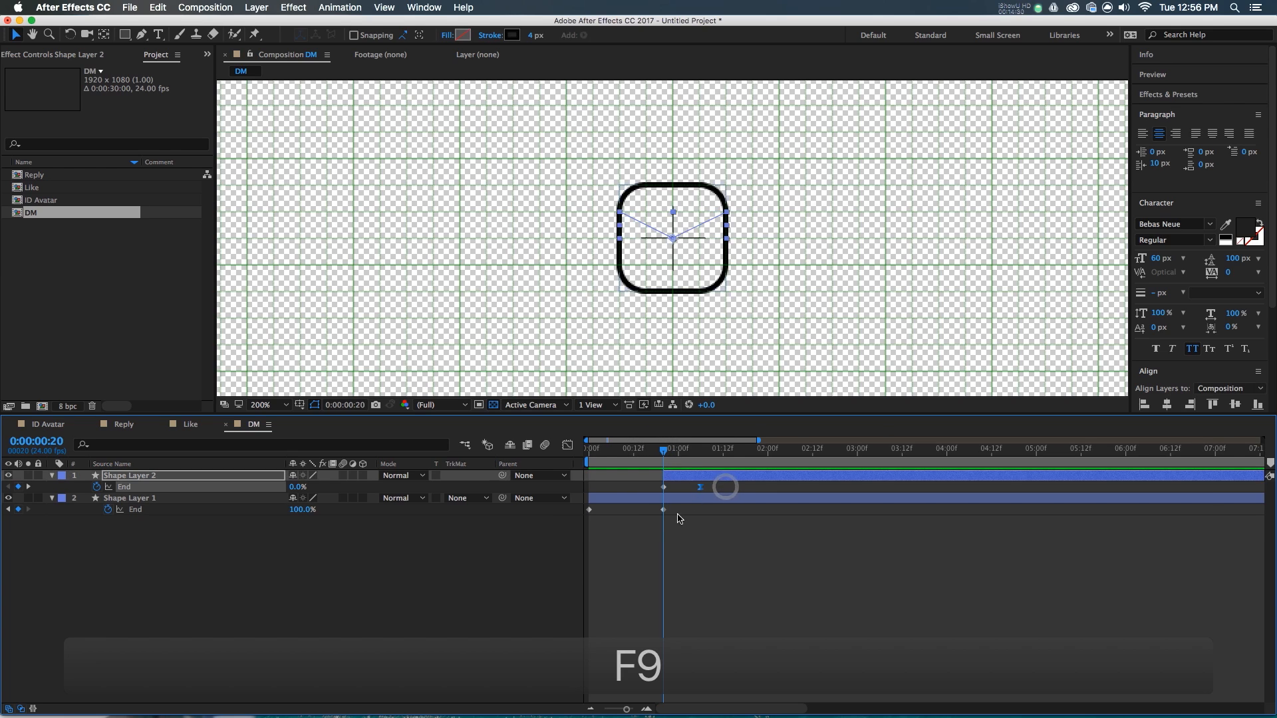
pyautogui.moveTo(570, 490); pyautogui.dragTo(633, 530)
pyautogui.press('F9')
pyautogui.moveTo(607, 458); pyautogui.dragTo(433, 487)
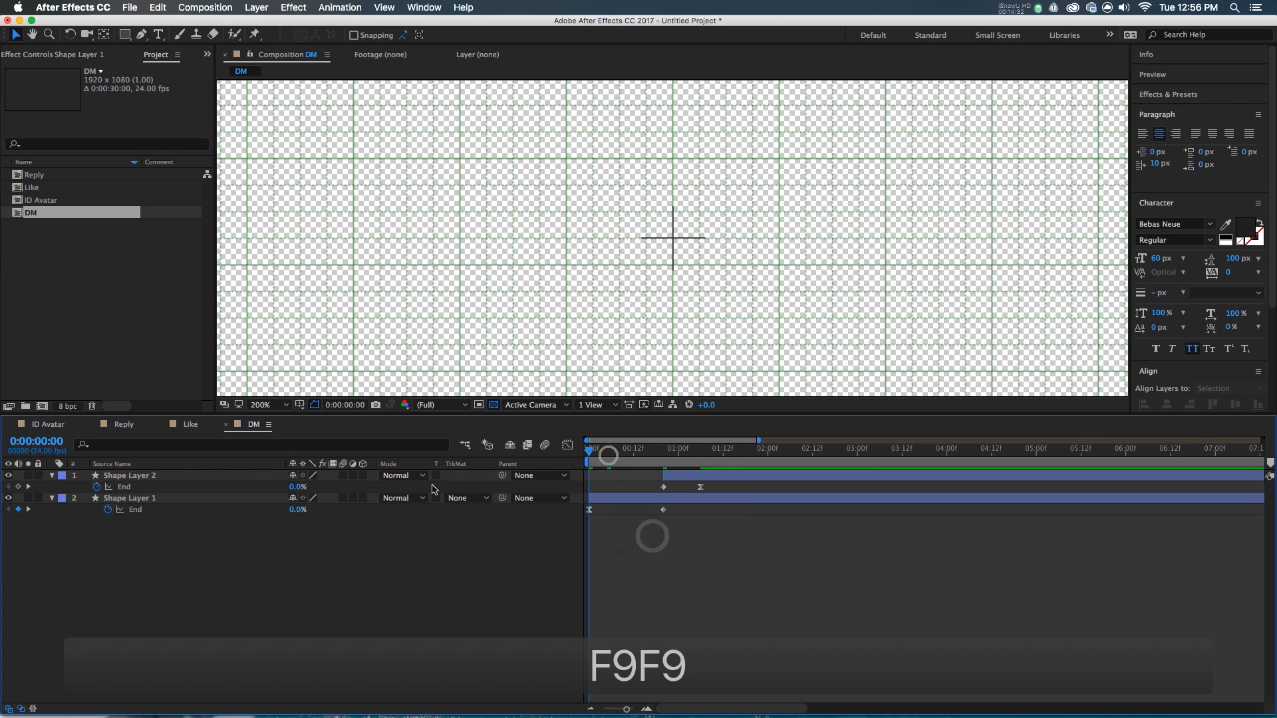
pyautogui.press('space')
pyautogui.moveTo(600, 457); pyautogui.dragTo(516, 485)
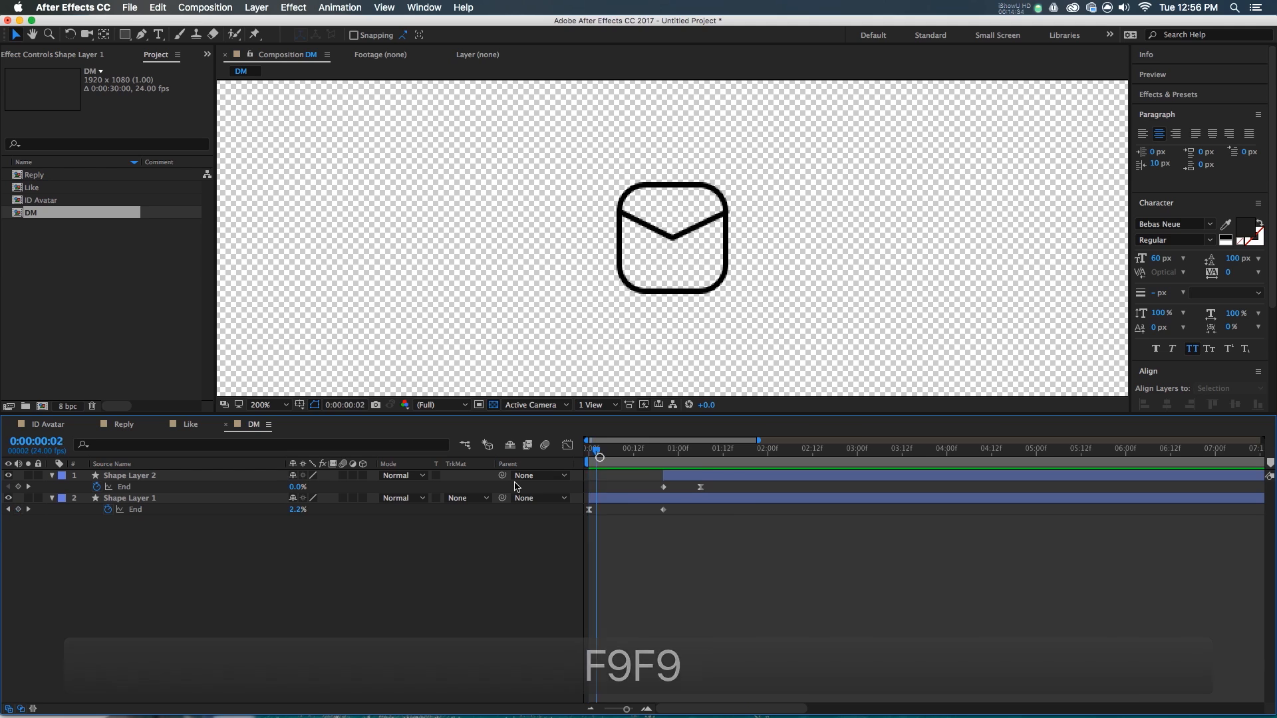
pyautogui.press('space')
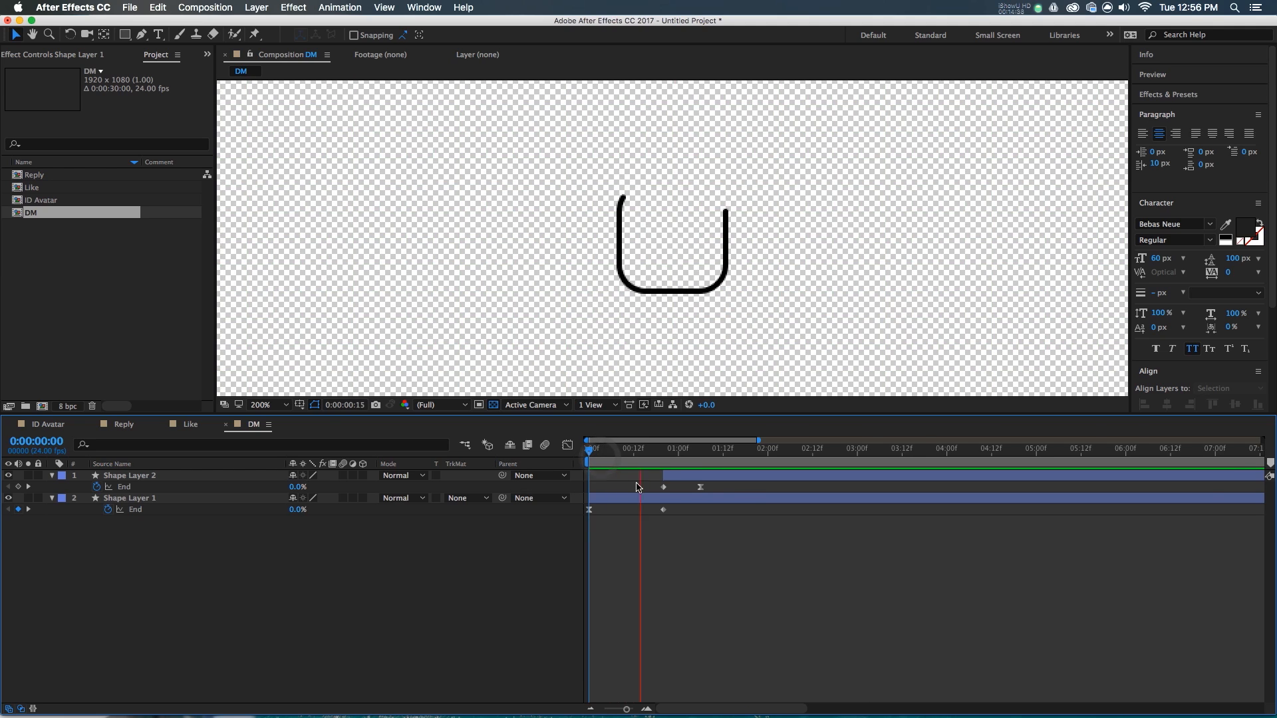
pyautogui.press('space')
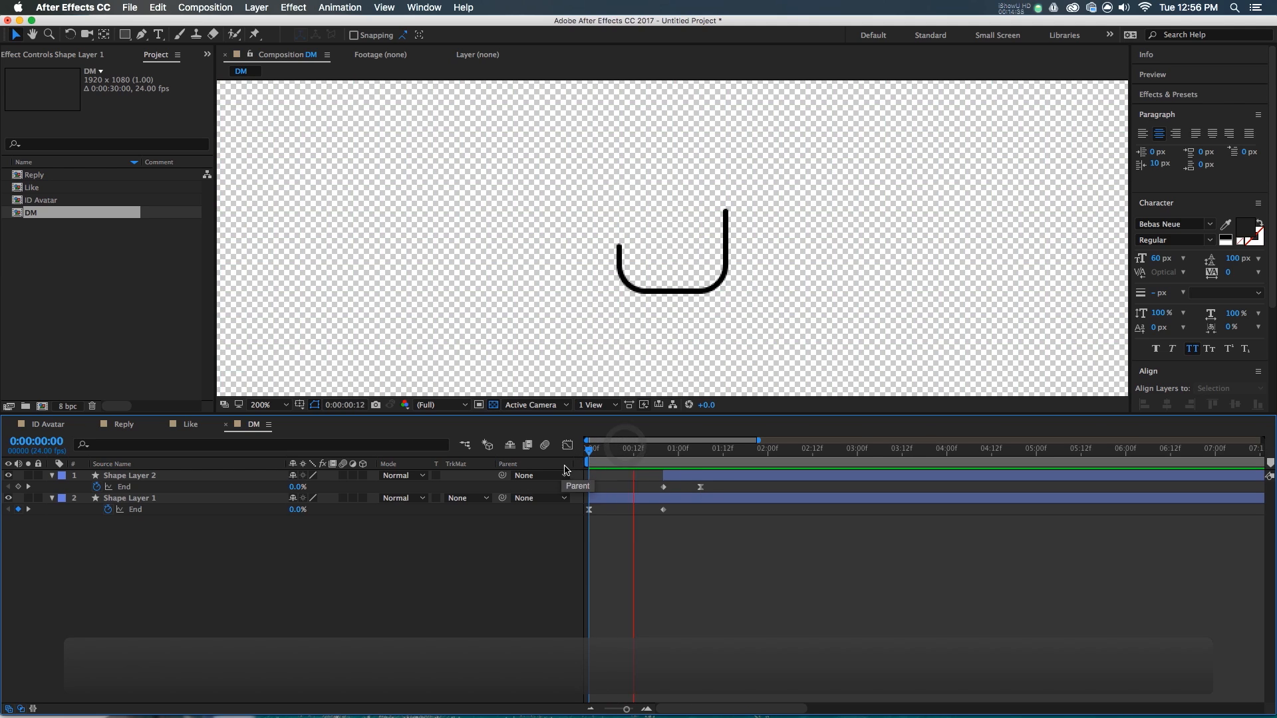
pyautogui.moveTo(646, 451); pyautogui.dragTo(658, 457)
pyautogui.press('space')
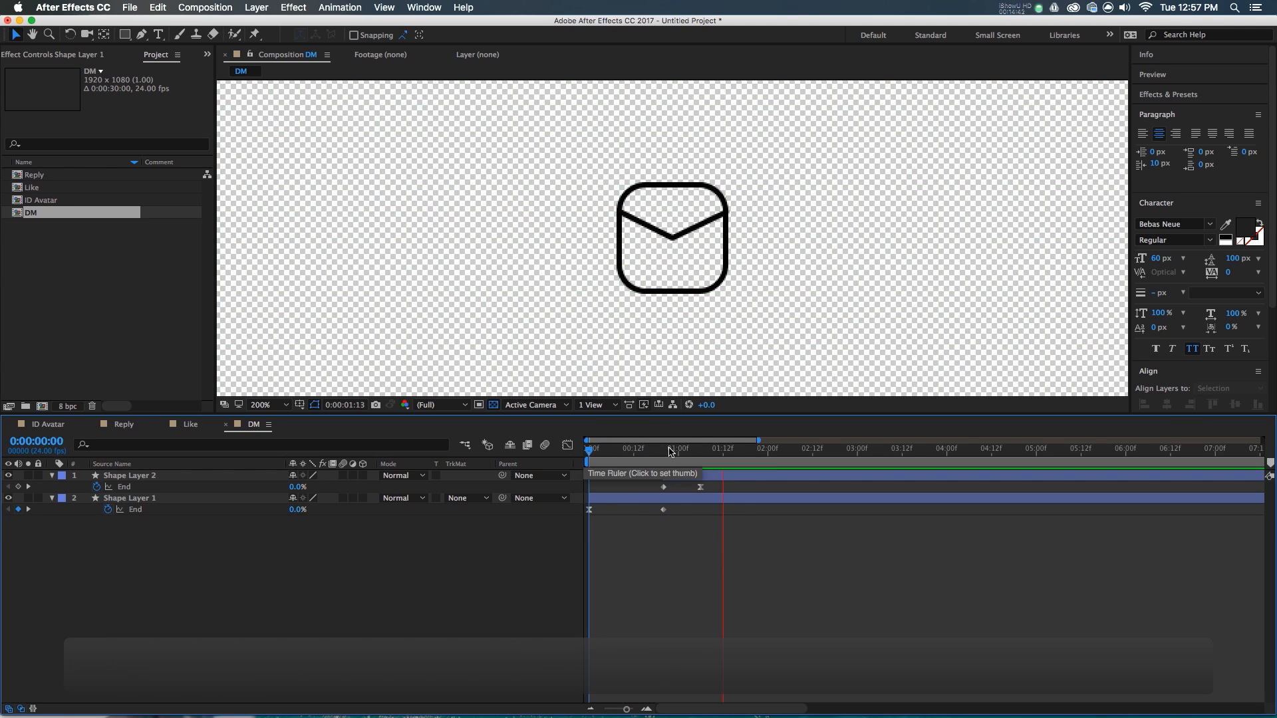
pyautogui.click(660, 456)
pyautogui.moveTo(660, 456)
pyautogui.mouseDown()
pyautogui.moveTo(676, 456)
pyautogui.moveTo(663, 461)
pyautogui.mouseUp()
# - Raise the flap's first End keyframe to 10% and preview the animation
pyautogui.click(670, 478)
pyautogui.click(296, 486)
pyautogui.hotkey('shift', 'Up')
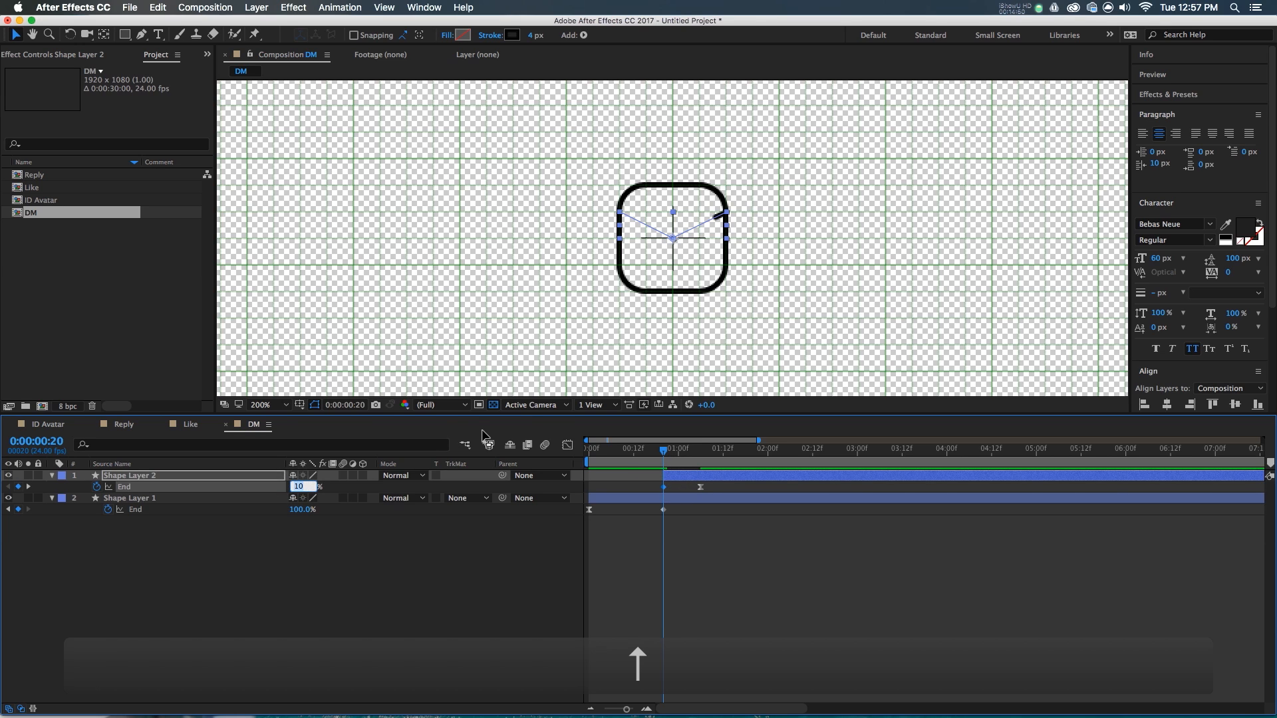
pyautogui.click(831, 581)
pyautogui.click(660, 455)
pyautogui.press('space')
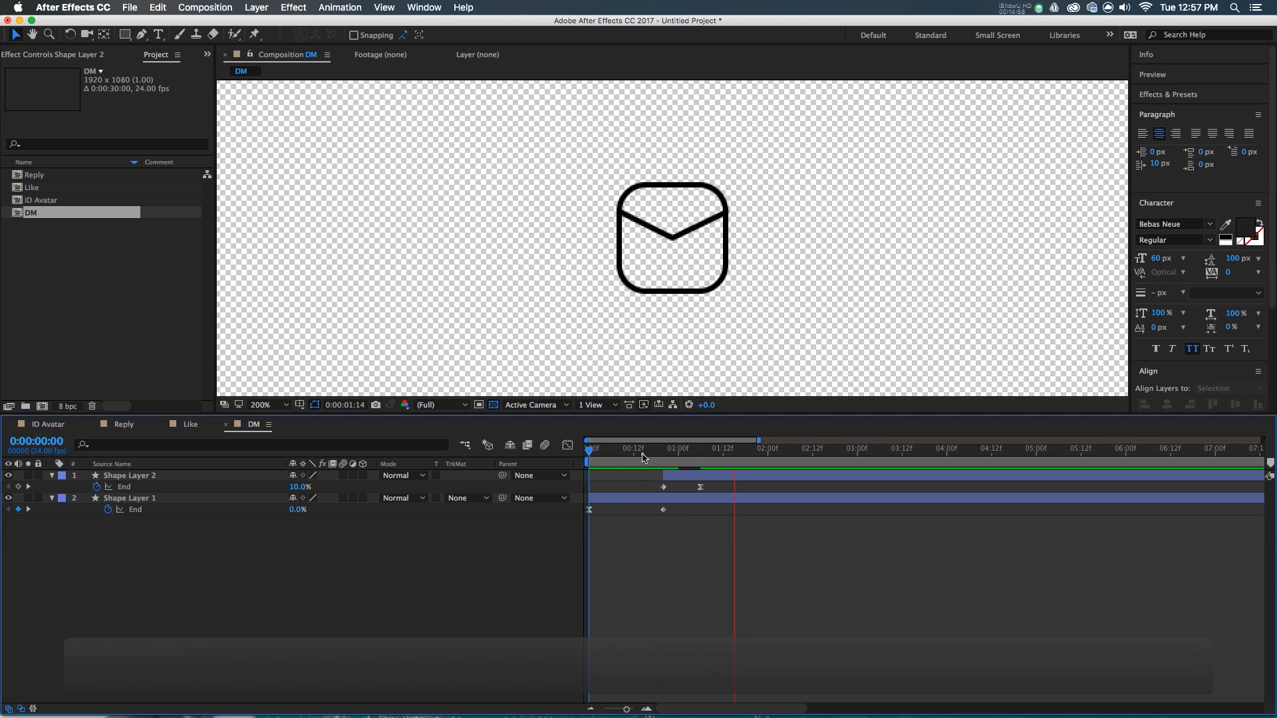
pyautogui.press('space')
# - Clear the Project panel selection and start a new composition
pyautogui.click(48, 189)
pyautogui.click(40, 213)
pyautogui.click(49, 271)
pyautogui.click(42, 406)
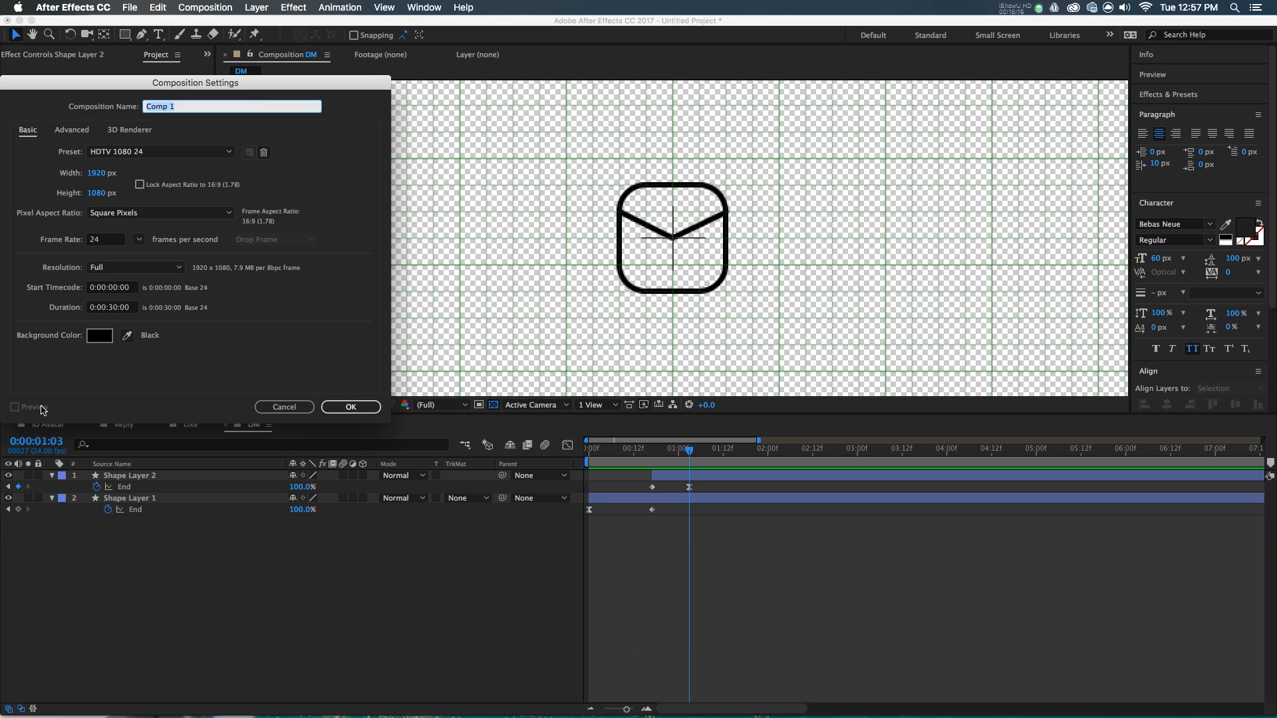
# - Name the new composition 're tweer' and confirm its settings
pyautogui.write('re tweer')
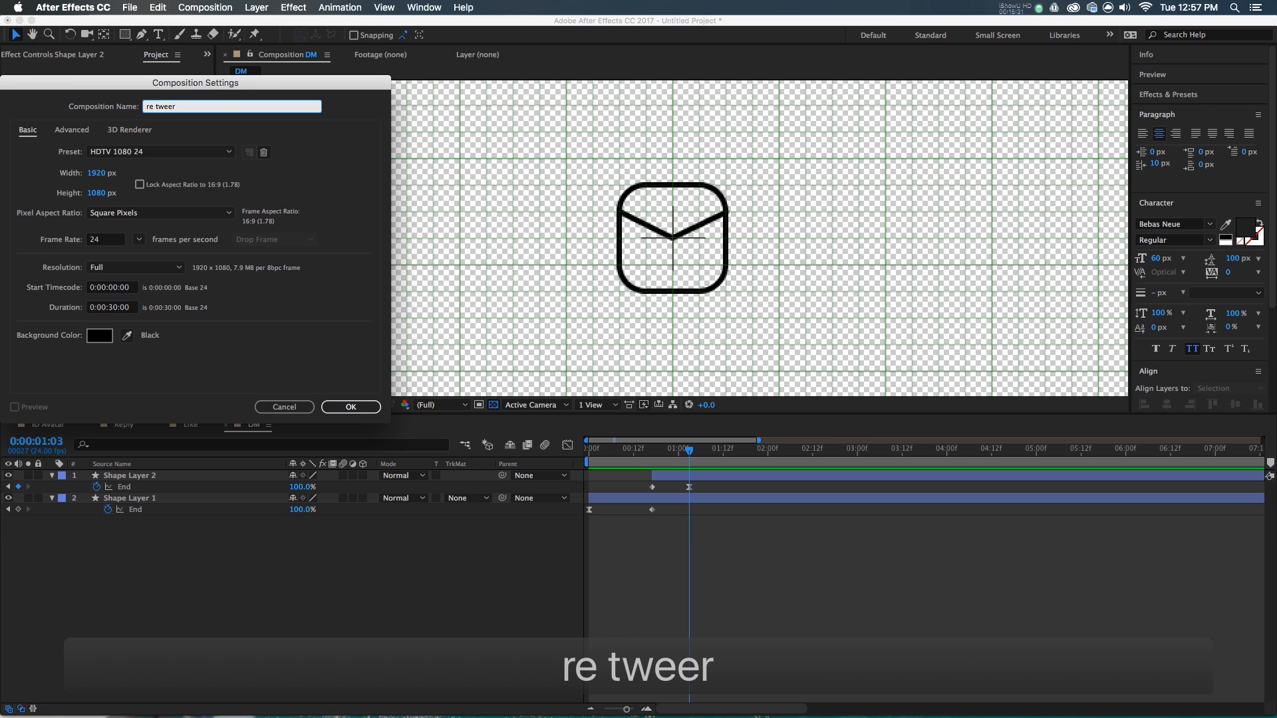
pyautogui.click(350, 407)
pyautogui.click(719, 508)
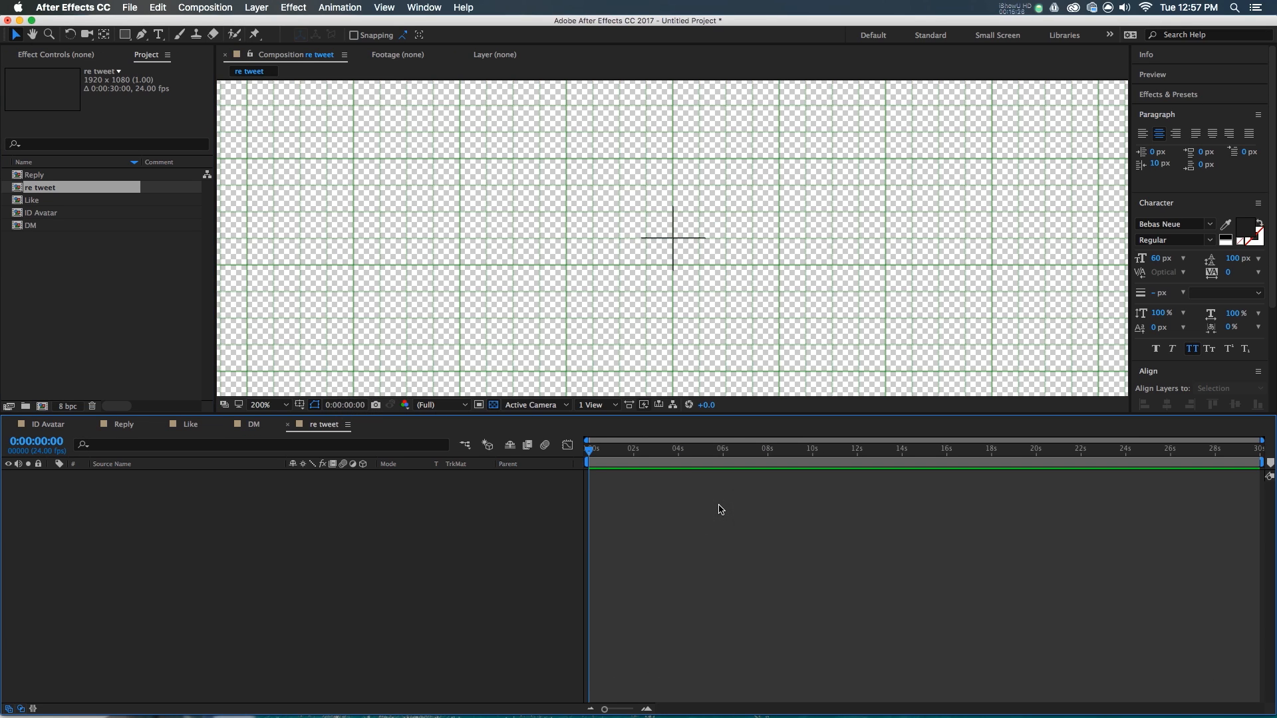
# - Add a rectangle shape layer sized 80×80 with roundness 20
pyautogui.doubleClick(124, 34)
pyautogui.click(75, 498)
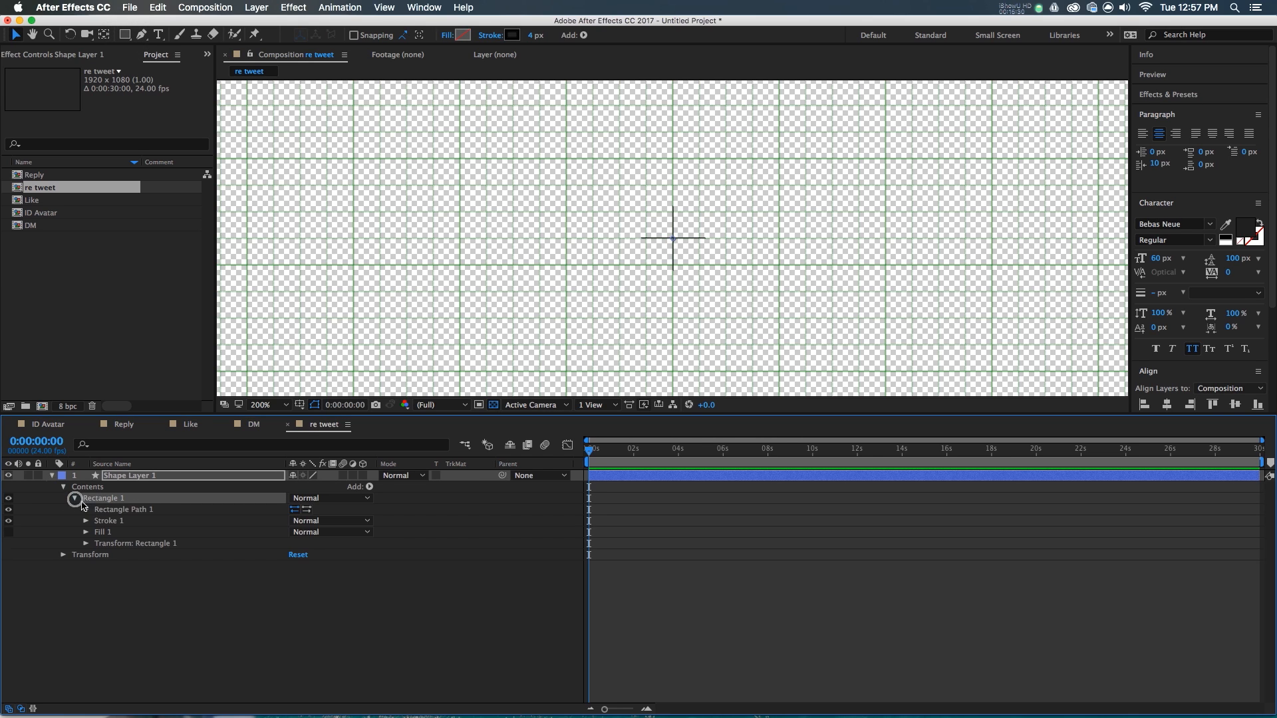
pyautogui.click(87, 510)
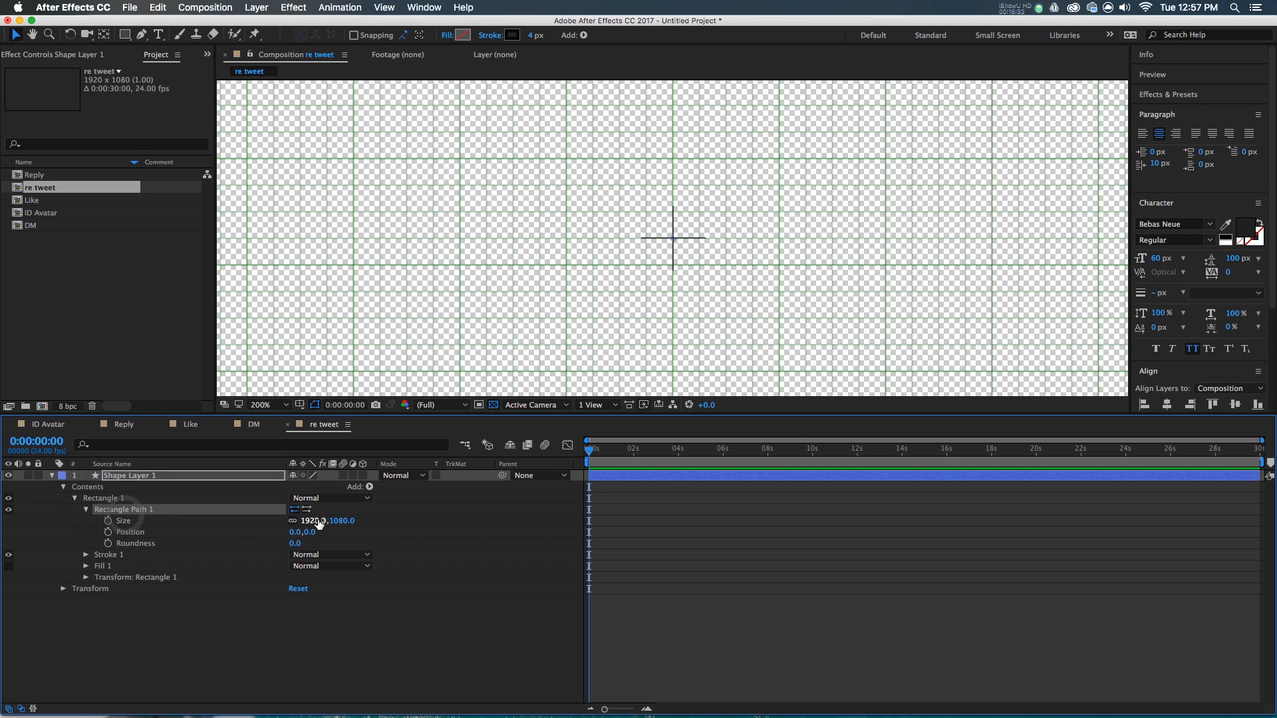
pyautogui.write('80')
pyautogui.press('Tab')
pyautogui.write('80')
pyautogui.press('Return')
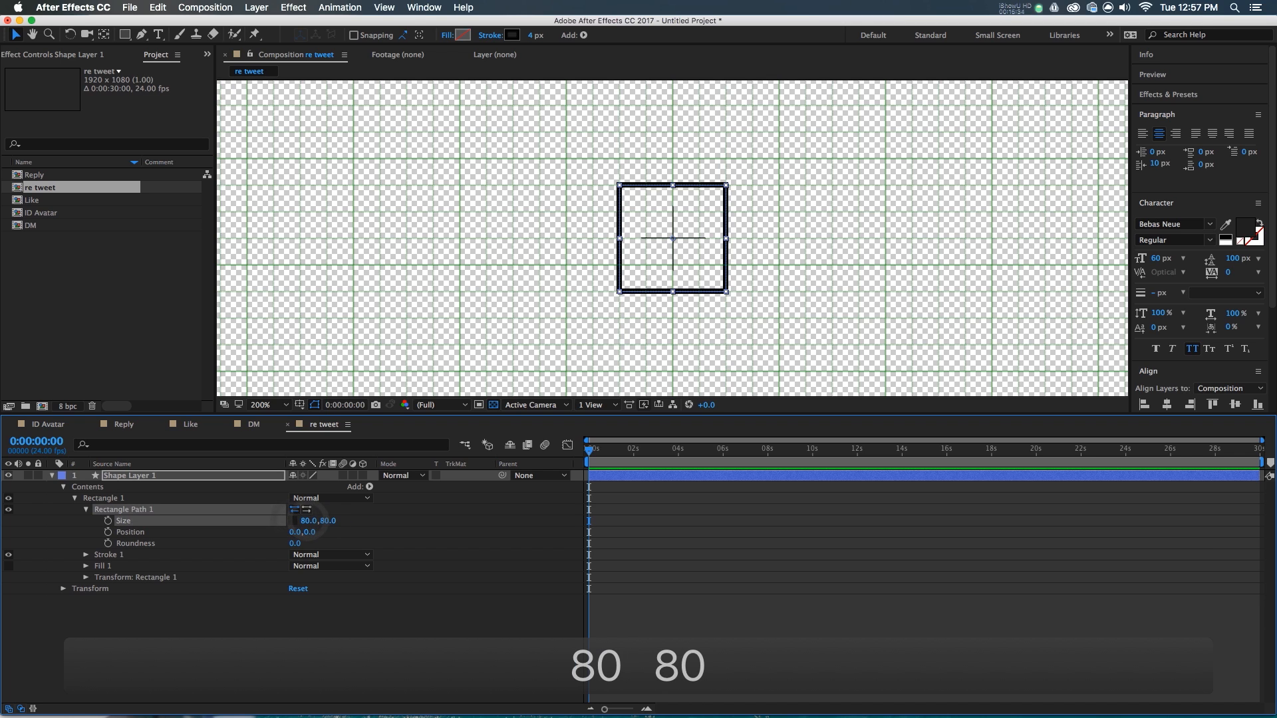
pyautogui.click(295, 544)
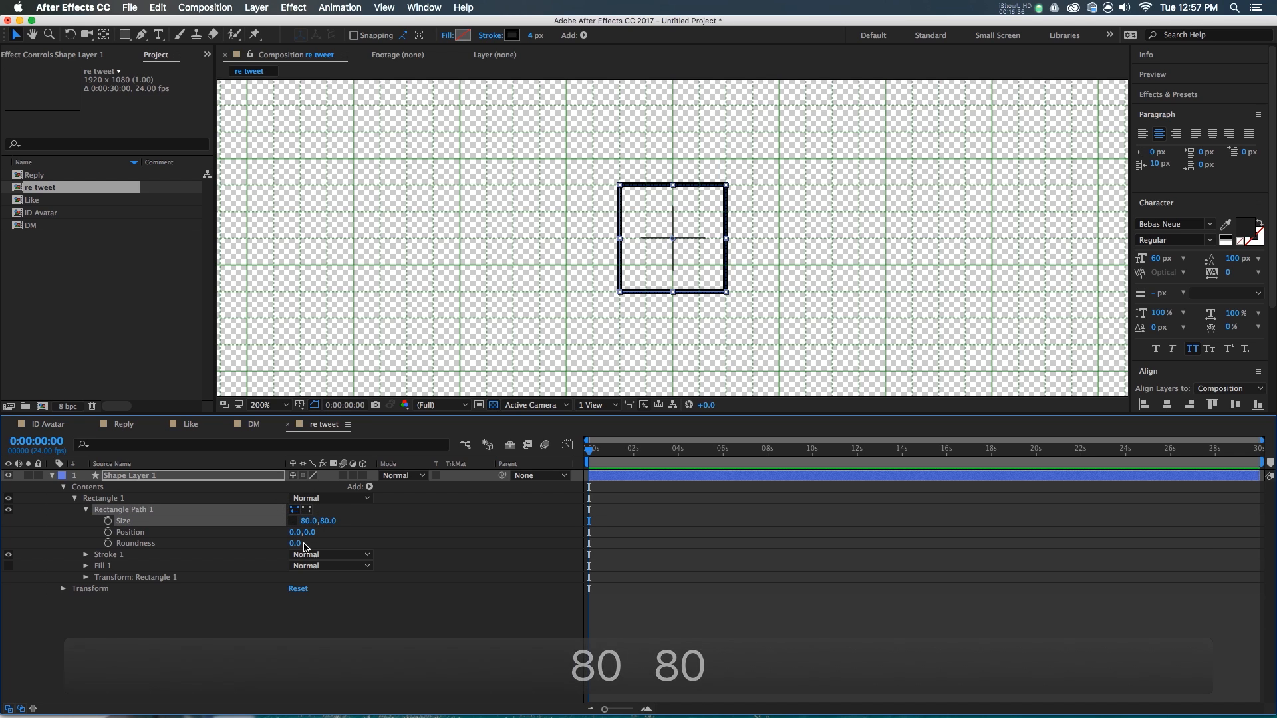
pyautogui.write('20')
pyautogui.press('Return')
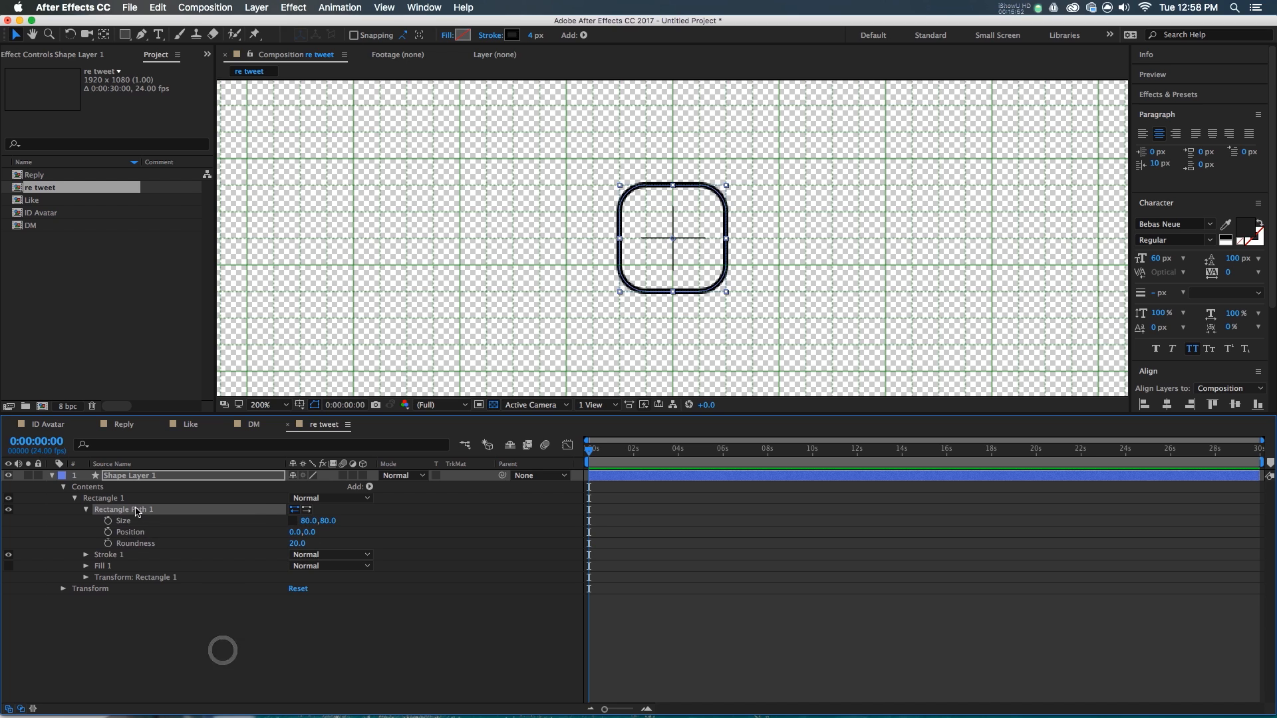
# - Convert Rectangle Path 1 to a Bezier path and select its vertices
pyautogui.rightClick(137, 513)
pyautogui.click(163, 521)
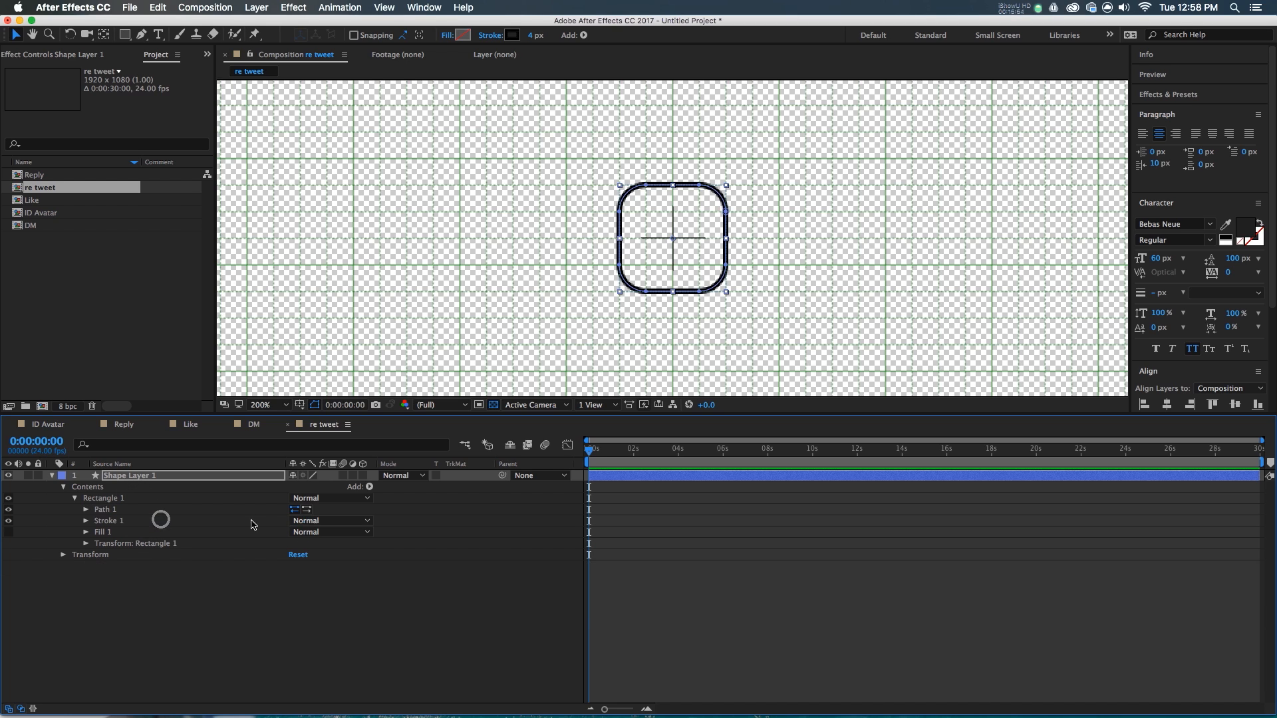
pyautogui.click(691, 296)
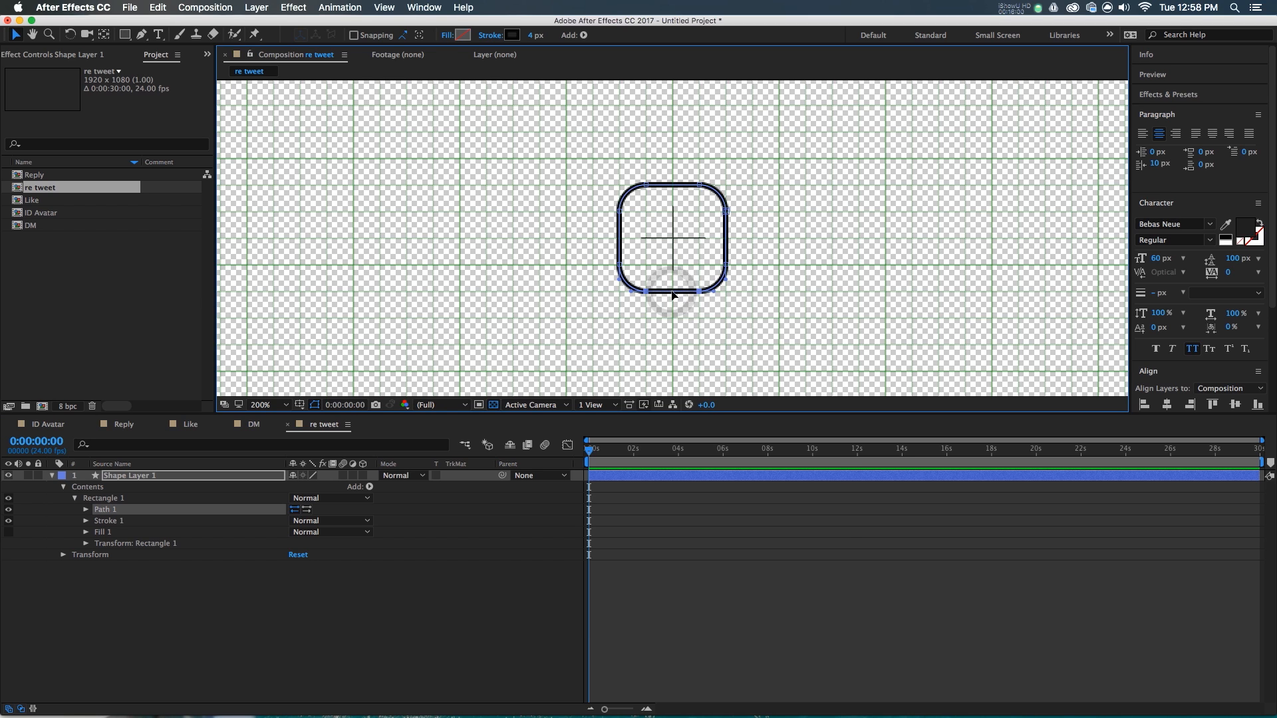
# - Toggle the shape path's Closed option from its canvas context menu
pyautogui.rightClick(674, 293)
pyautogui.moveTo(724, 260)
pyautogui.moveTo(765, 246)
pyautogui.click(879, 258)
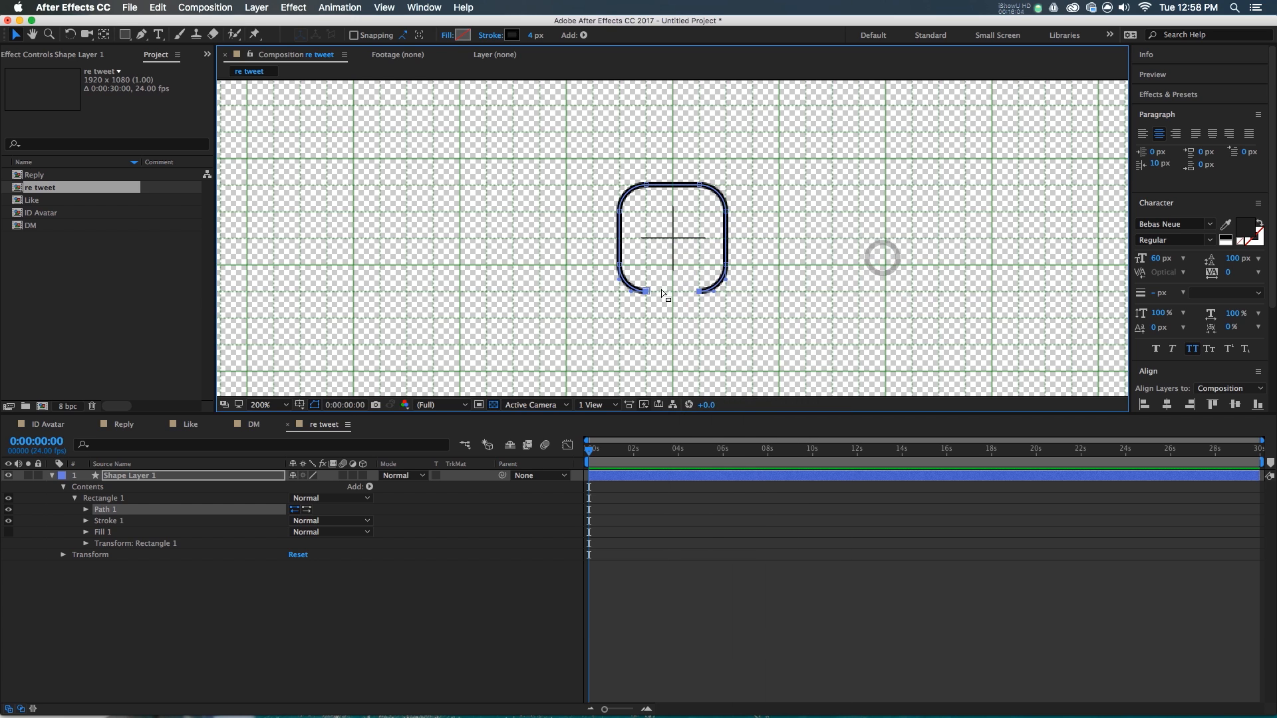
# - Delete the bottom segment and drag both legs down to equal length
pyautogui.click(653, 291)
pyautogui.press('BackSpace')
pyautogui.moveTo(681, 277); pyautogui.dragTo(726, 287)
pyautogui.press('Delete')
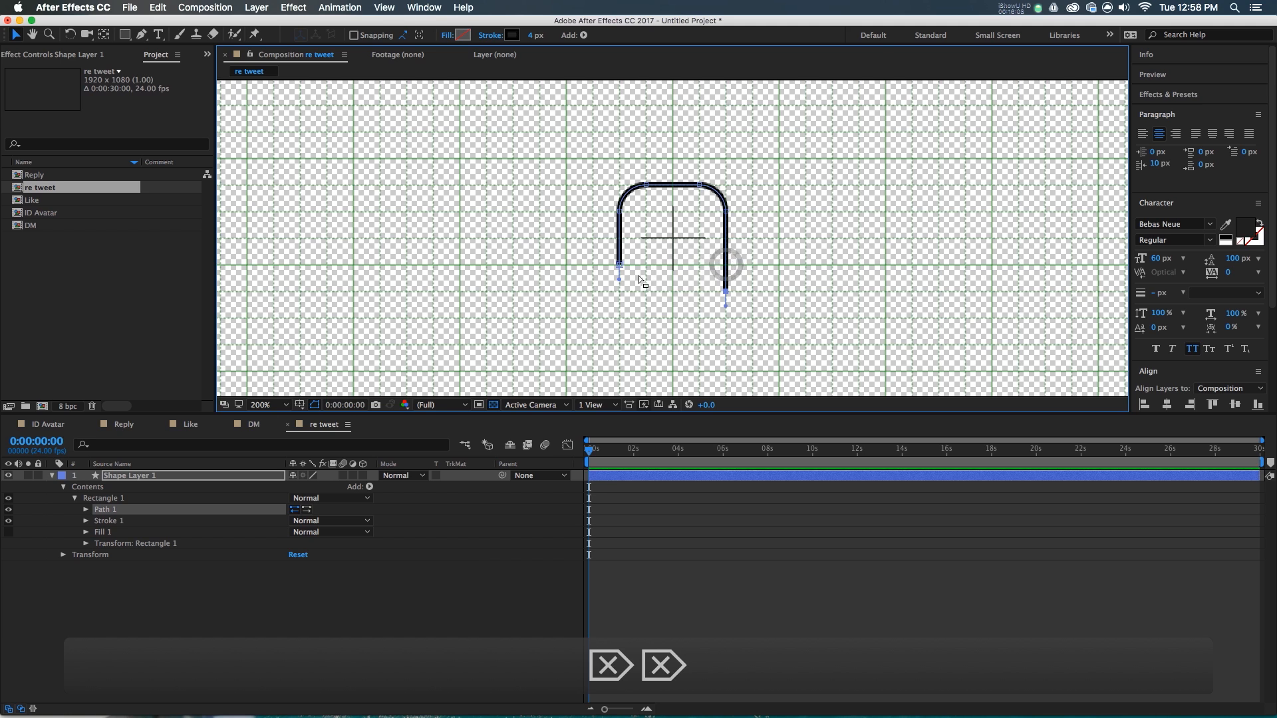
pyautogui.moveTo(620, 264); pyautogui.dragTo(620, 290)
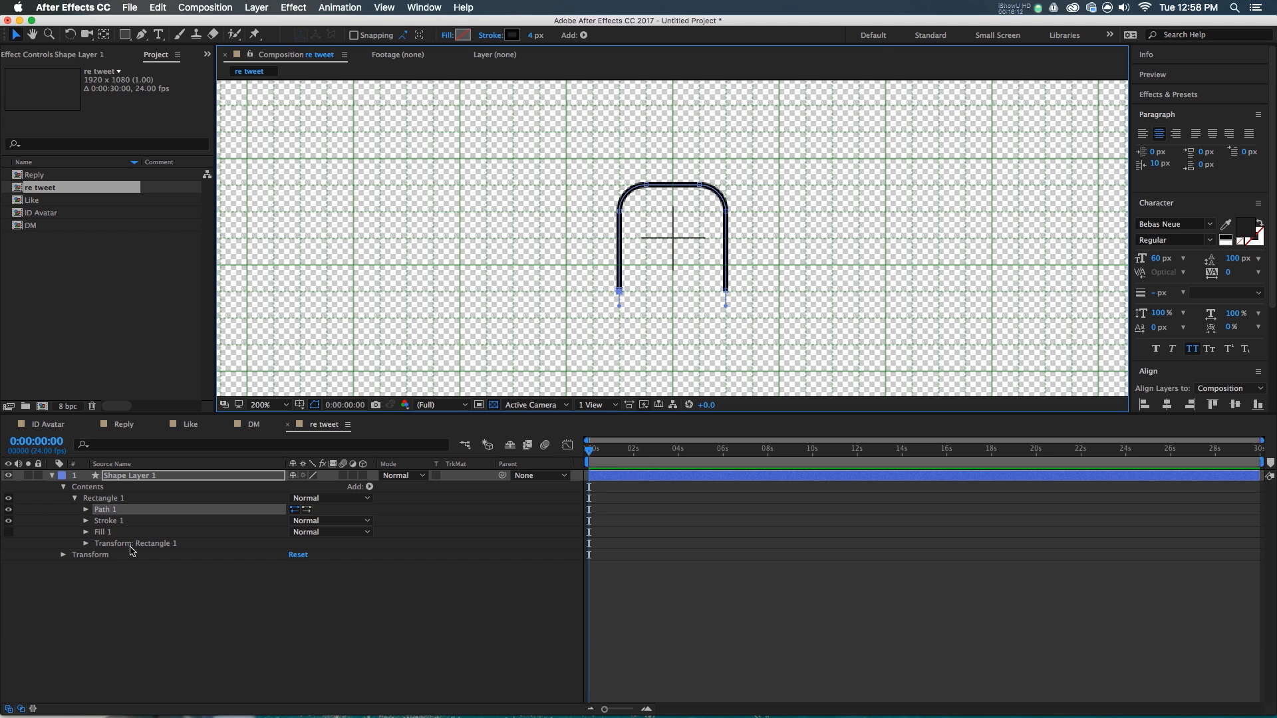
pyautogui.click(372, 572)
pyautogui.click(112, 498)
pyautogui.click(368, 489)
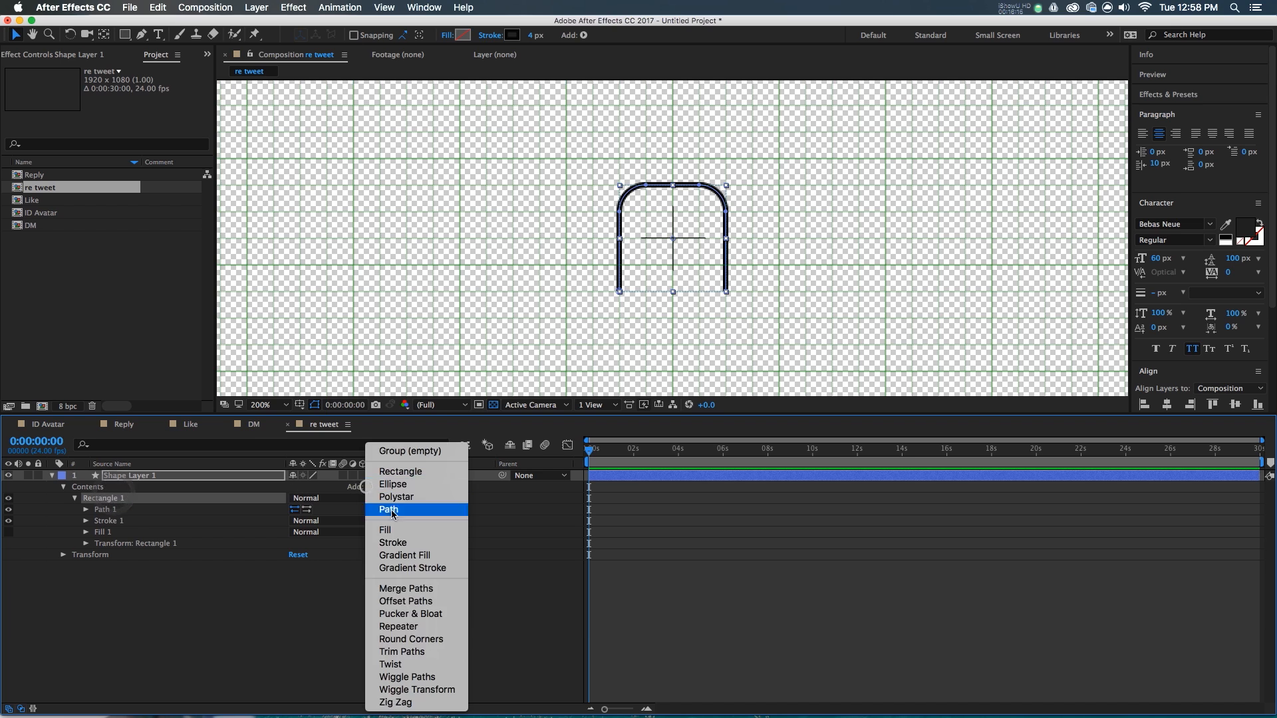
# - Add Trim Paths to the arch and keyframe End 0% to 100% at 0:00:01:06, eased
pyautogui.click(406, 649)
pyautogui.click(86, 521)
pyautogui.click(304, 543)
pyautogui.click(108, 543)
pyautogui.hotkey('shift', 'pagedown')
pyautogui.hotkey('shift', 'pagedown')
pyautogui.hotkey('shift', 'pagedown')
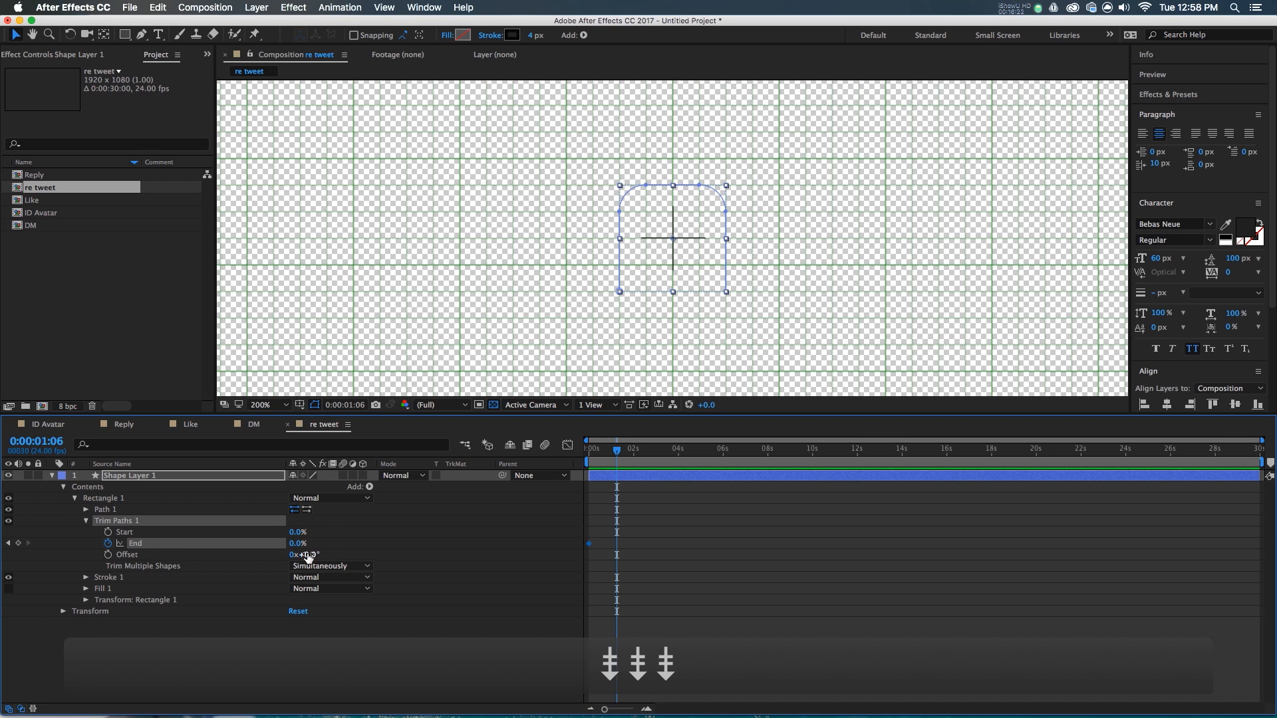
pyautogui.moveTo(292, 549); pyautogui.dragTo(310, 544)
pyautogui.press('F9')
pyautogui.hotkey('shift', 'F3')
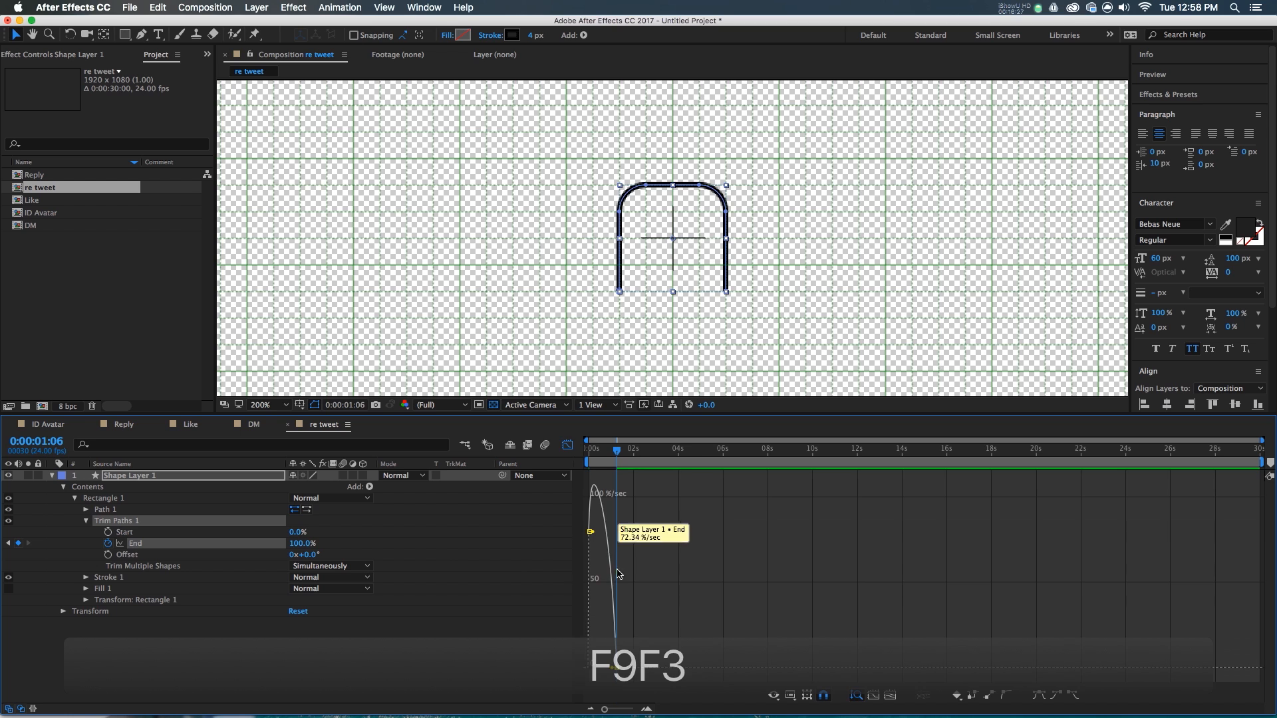
# - Preview the eased draw-on animation from the start
pyautogui.moveTo(603, 463); pyautogui.dragTo(588, 462)
pyautogui.press('space')
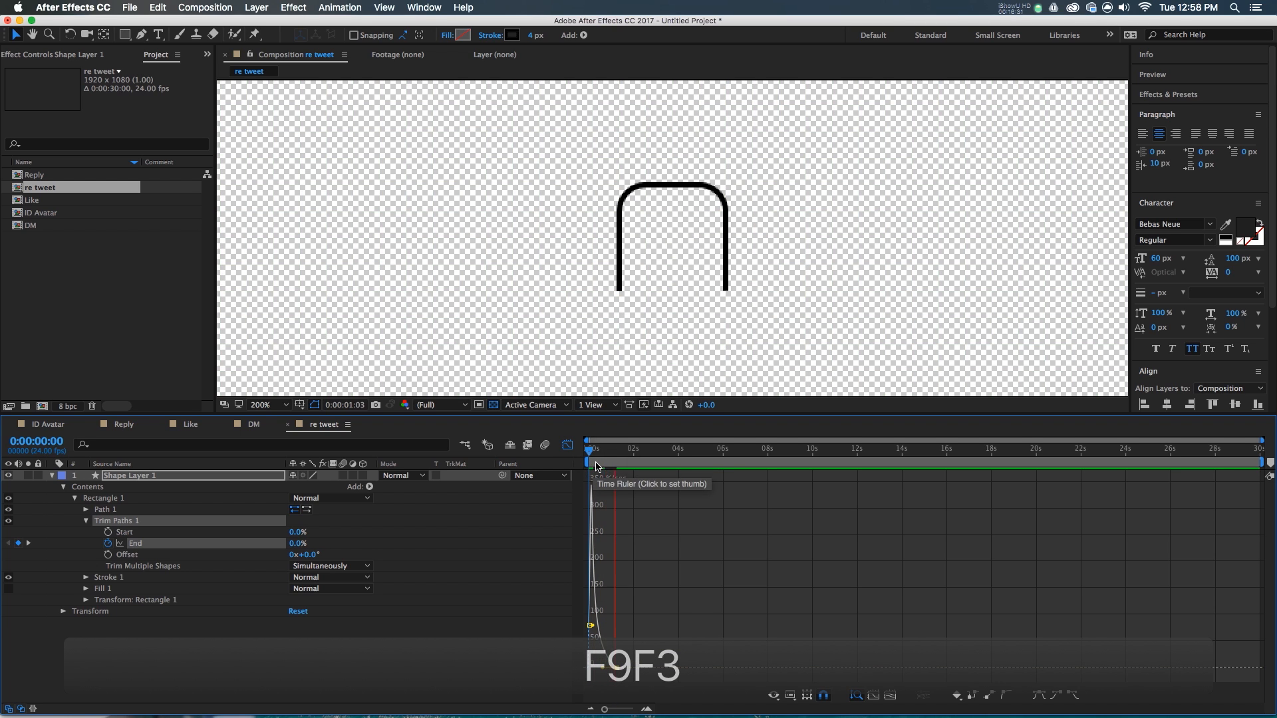
pyautogui.click(597, 465)
pyautogui.hotkey('shift', 'F3')
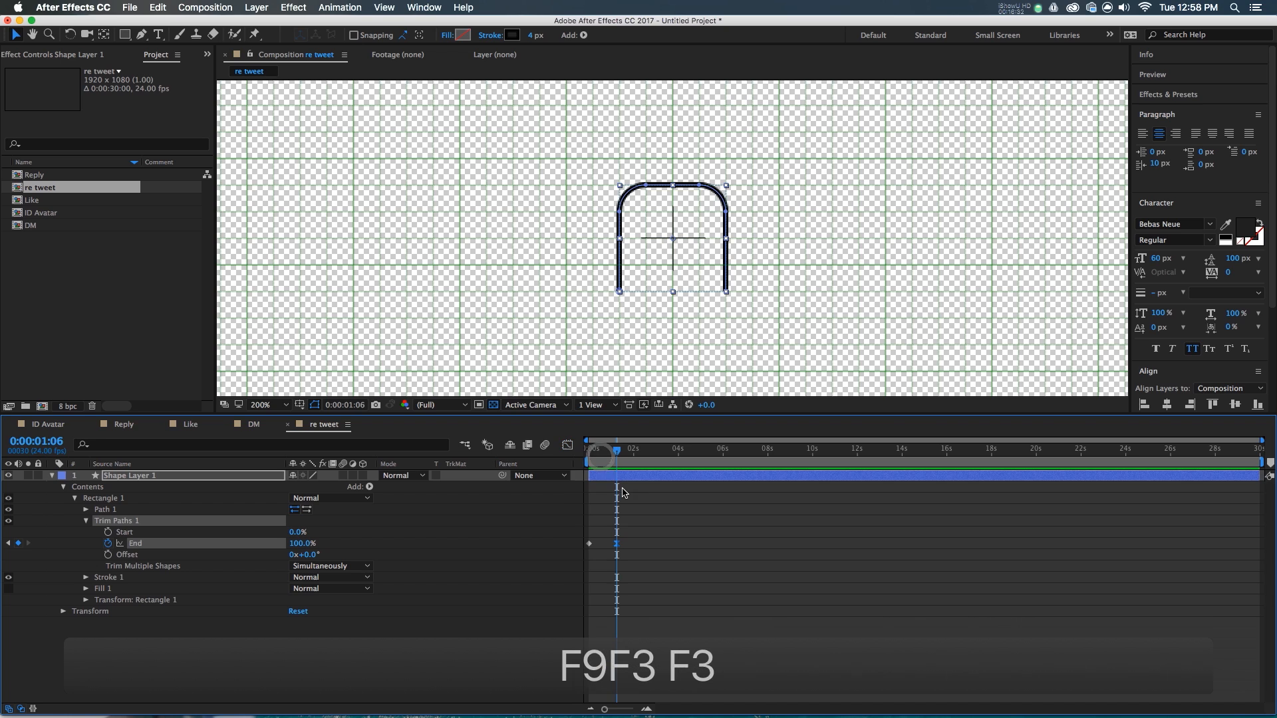
# - Keyframe the trim Start with Easy Ease, from 0 up to 40%
pyautogui.click(120, 533)
pyautogui.press('F9')
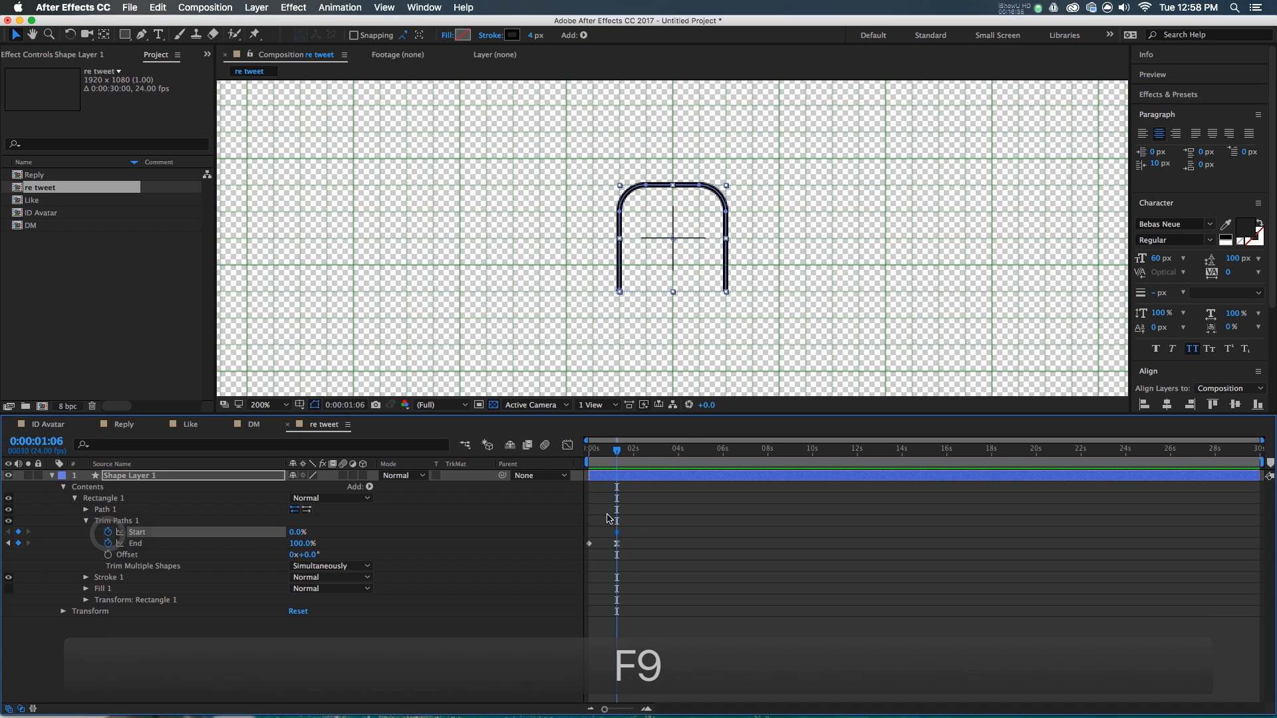
pyautogui.moveTo(617, 532); pyautogui.dragTo(601, 525)
pyautogui.click(298, 533)
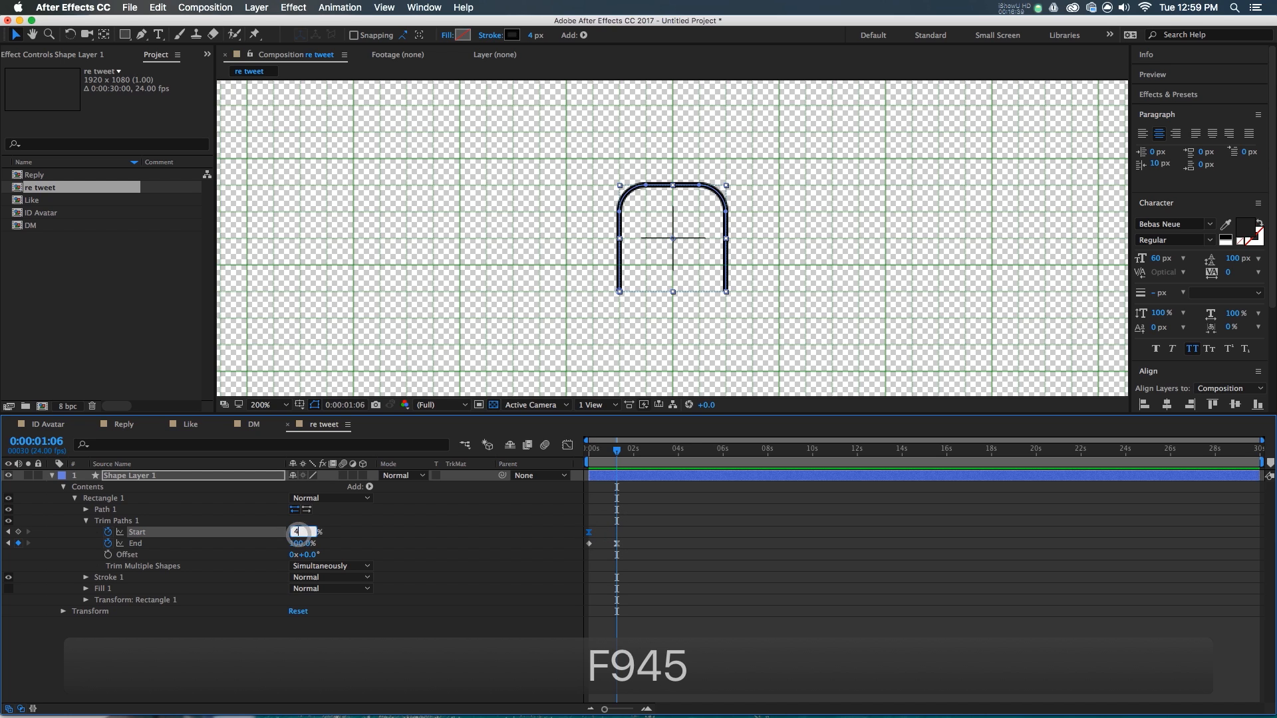
pyautogui.press('Return')
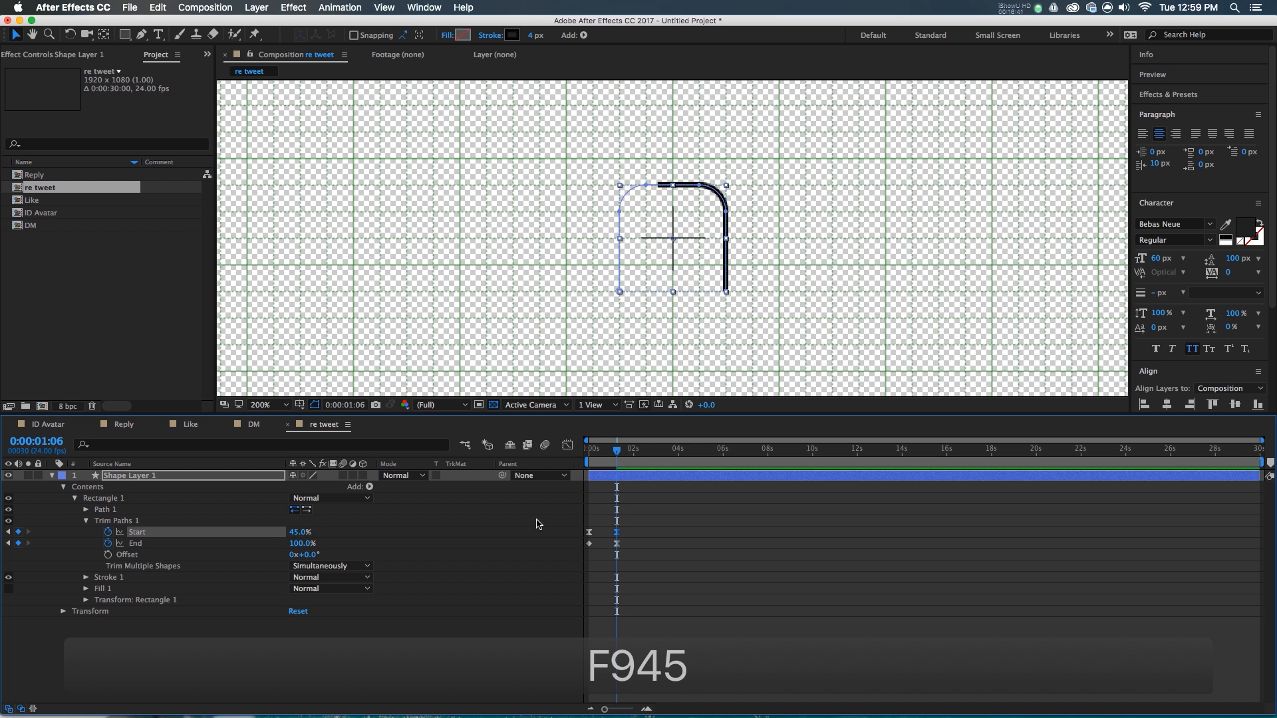
pyautogui.click(293, 532)
pyautogui.press('Down')
pyautogui.press('Down')
pyautogui.press('Down')
pyautogui.press('Down')
pyautogui.press('Down')
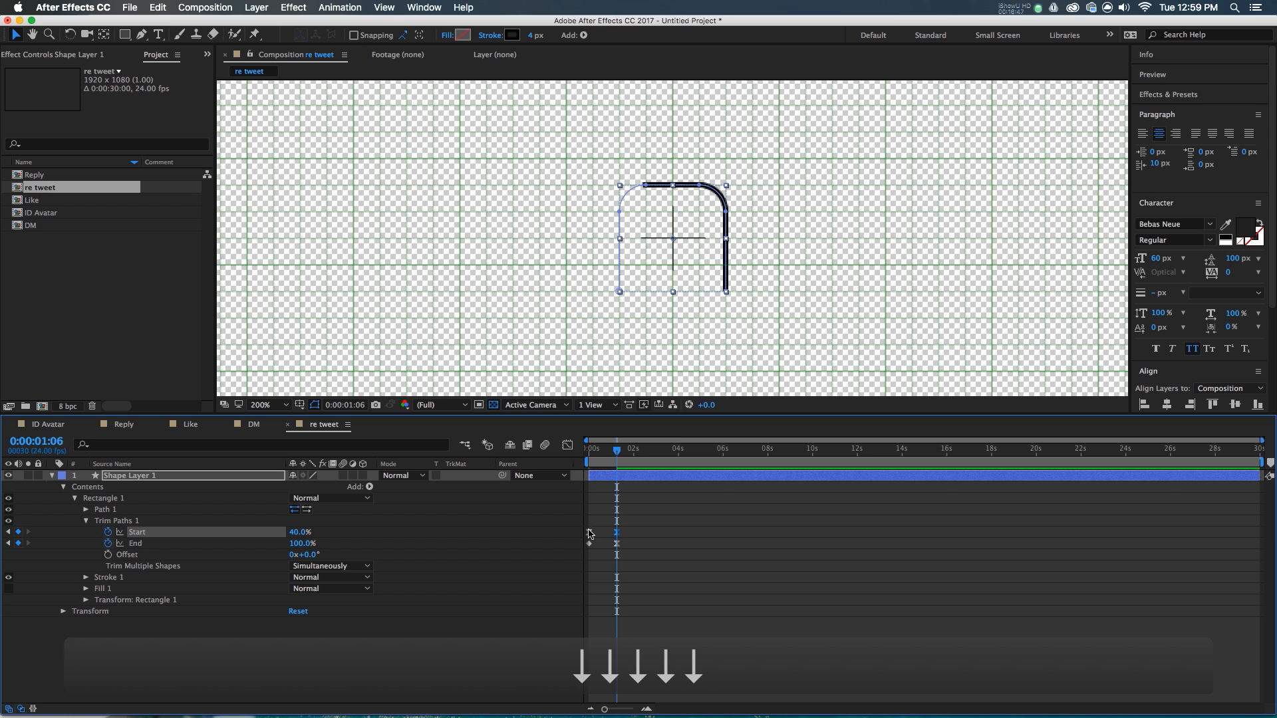
# - Check the Start speed curve and preview the trimmed draw-on
pyautogui.click(615, 532)
pyautogui.hotkey('shift', 'F3')
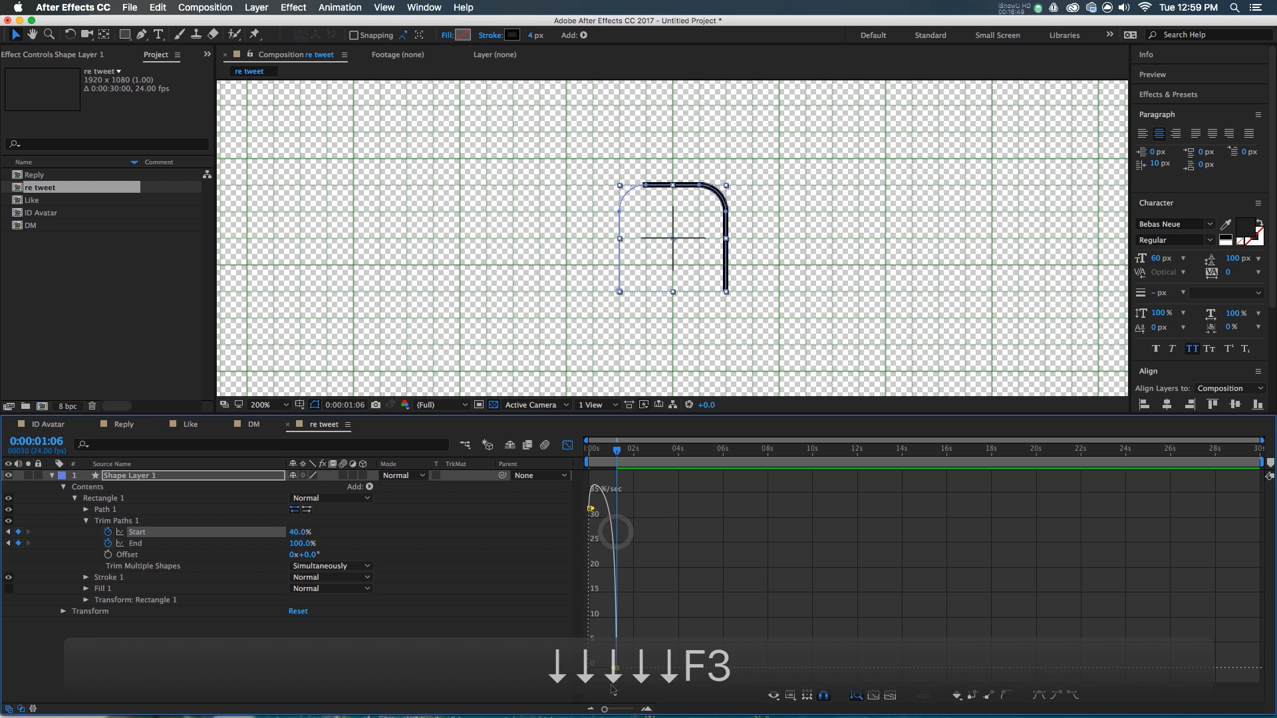
pyautogui.hotkey('shift', 'F3')
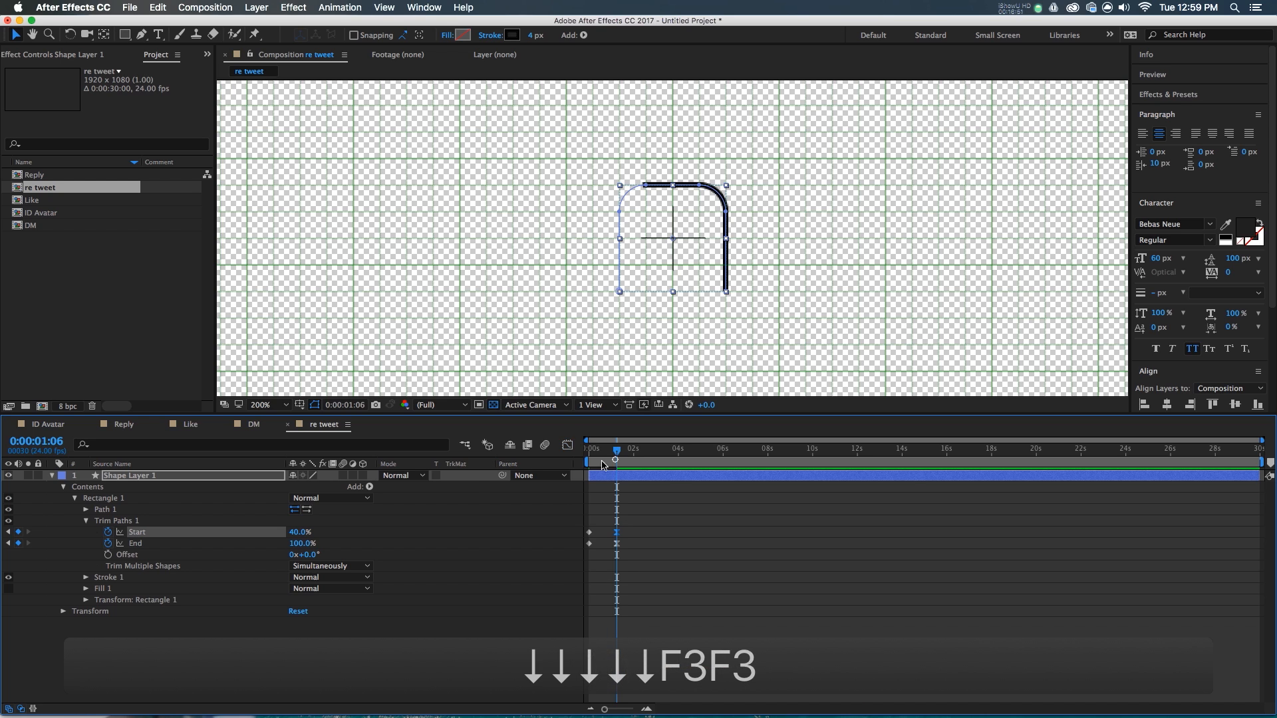
pyautogui.moveTo(616, 464); pyautogui.dragTo(590, 463)
pyautogui.press('space')
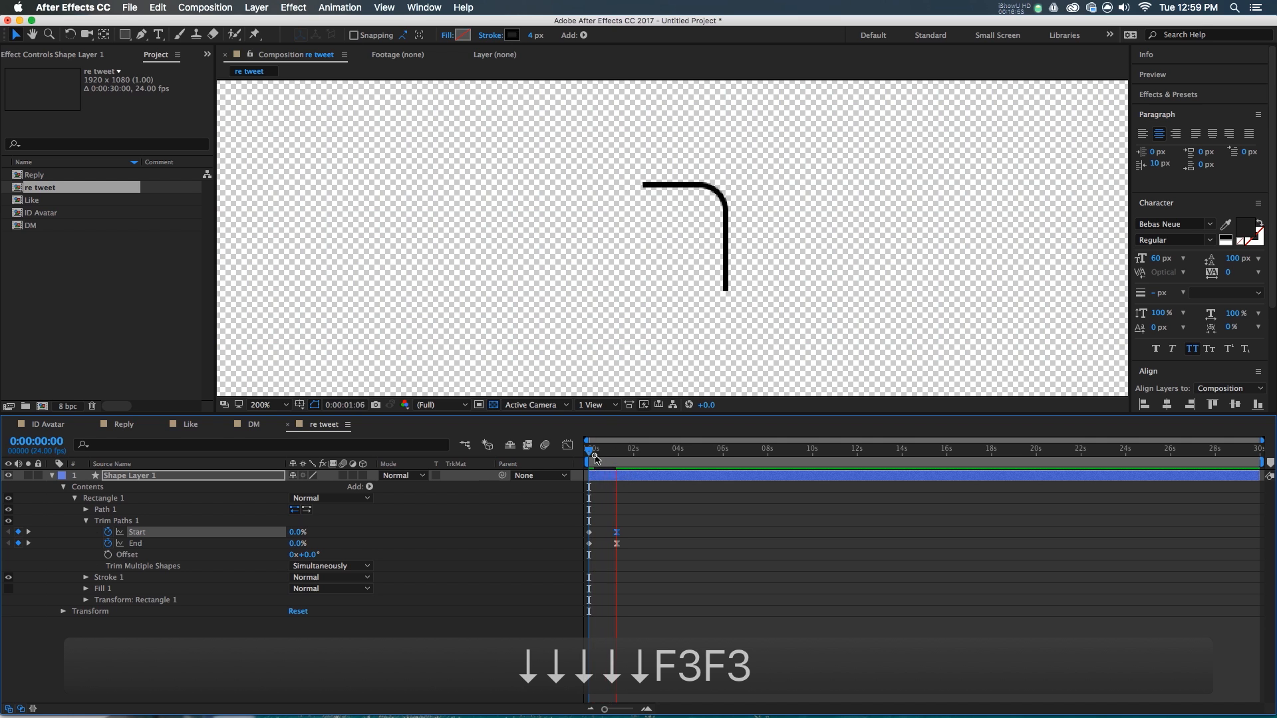
pyautogui.press('space')
# - Rename the arch shape layer to 'line'
pyautogui.click(667, 520)
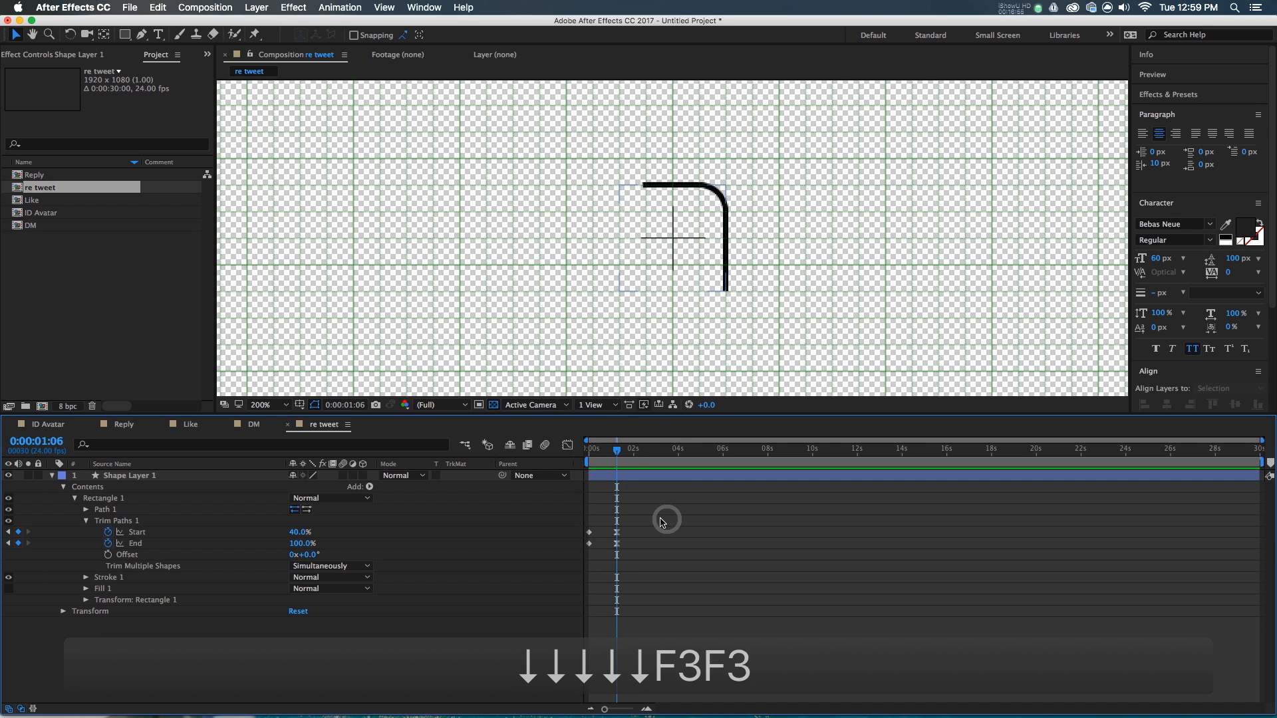
pyautogui.click(126, 475)
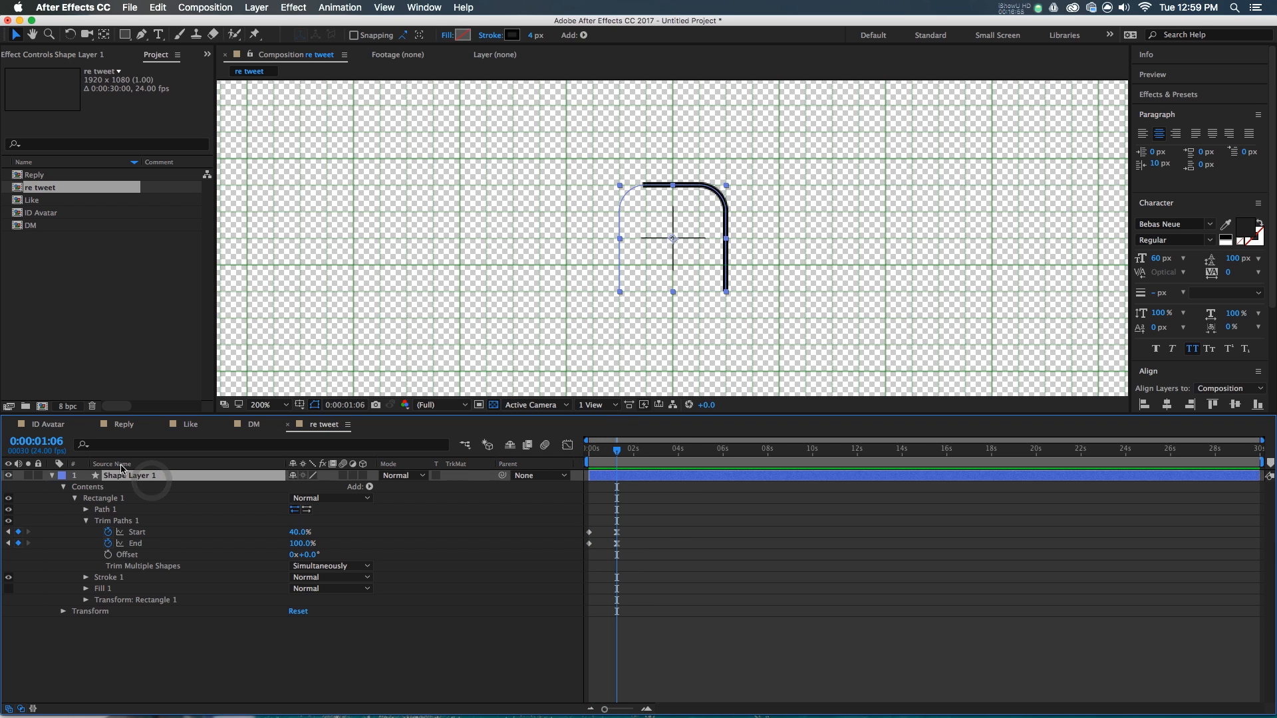
pyautogui.press('Return')
pyautogui.write('line')
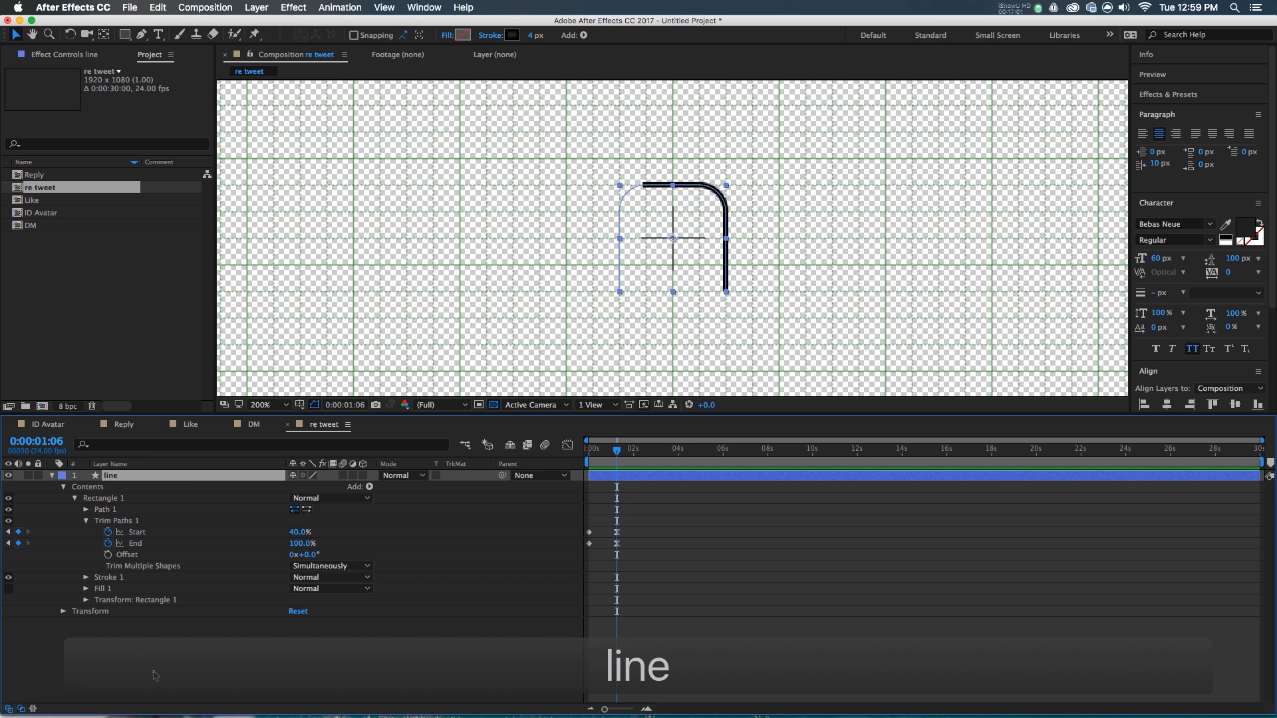
pyautogui.press('Return')
# - Create a new rectangle shape layer and size its rectangle to 20×20
pyautogui.click(126, 35)
pyautogui.doubleClick(126, 35)
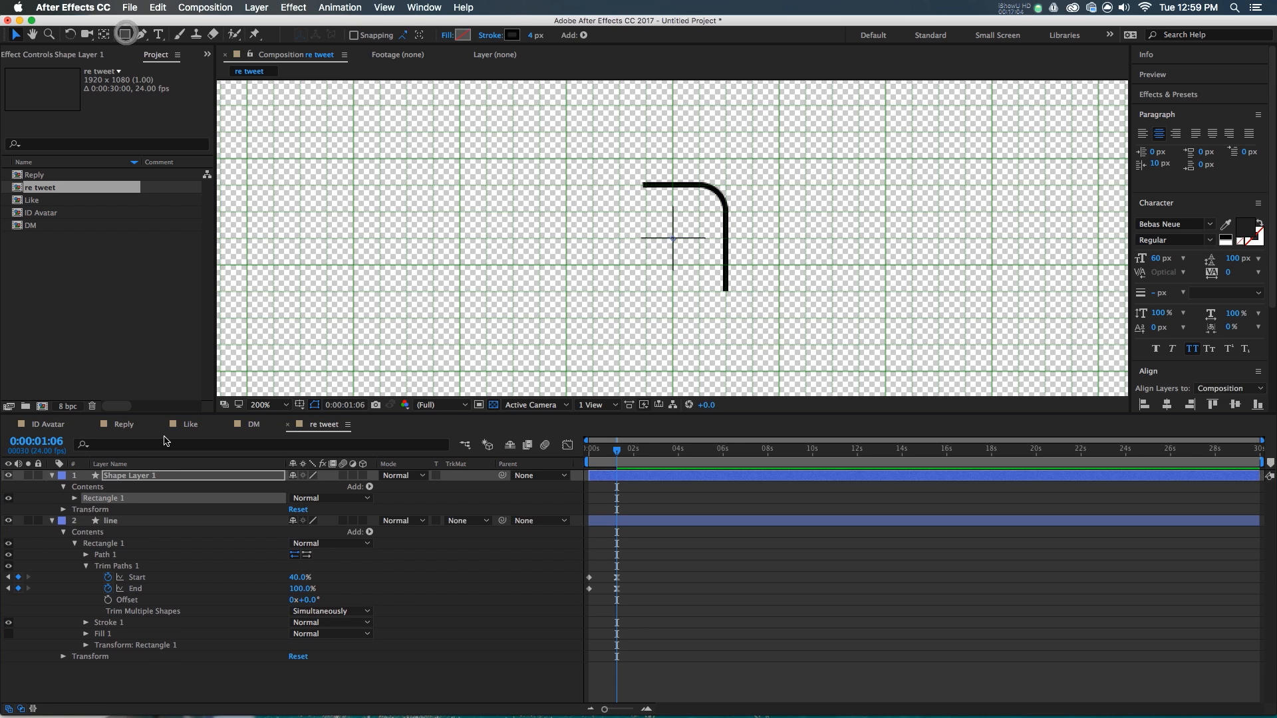
pyautogui.click(74, 499)
pyautogui.click(85, 510)
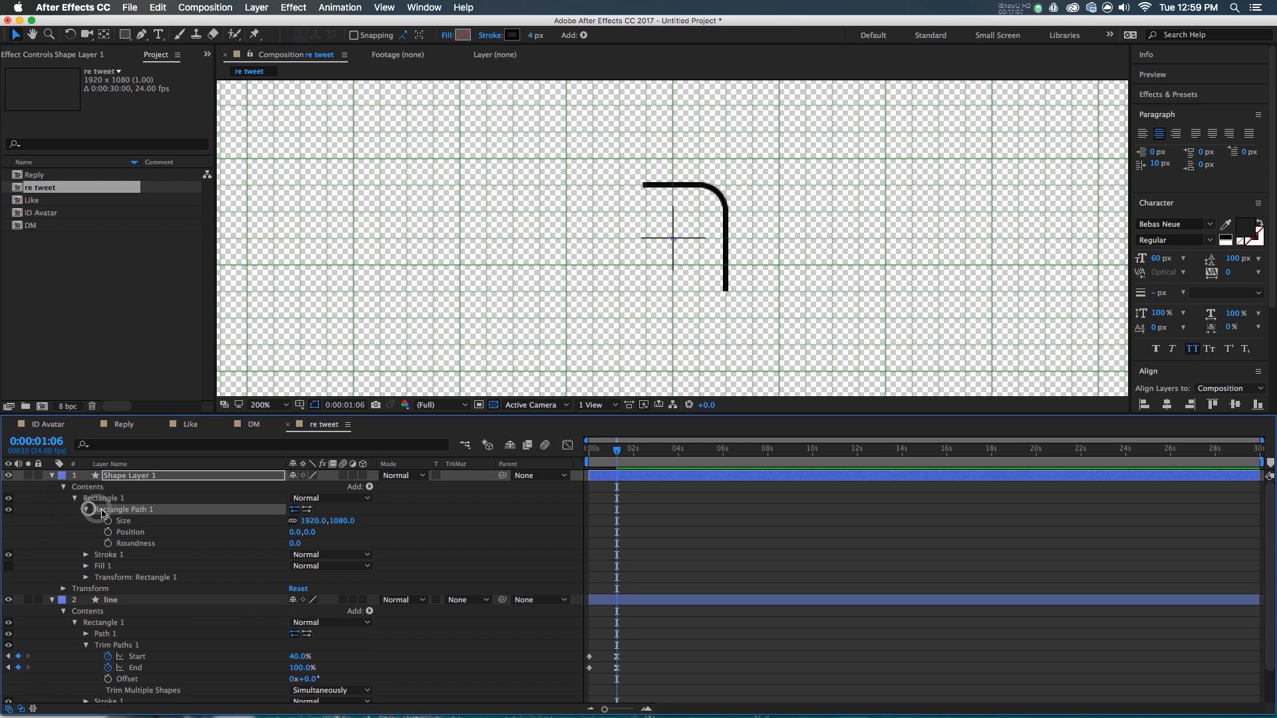
pyautogui.click(313, 521)
pyautogui.write('0')
pyautogui.press('Tab')
pyautogui.write('20')
pyautogui.press('Return')
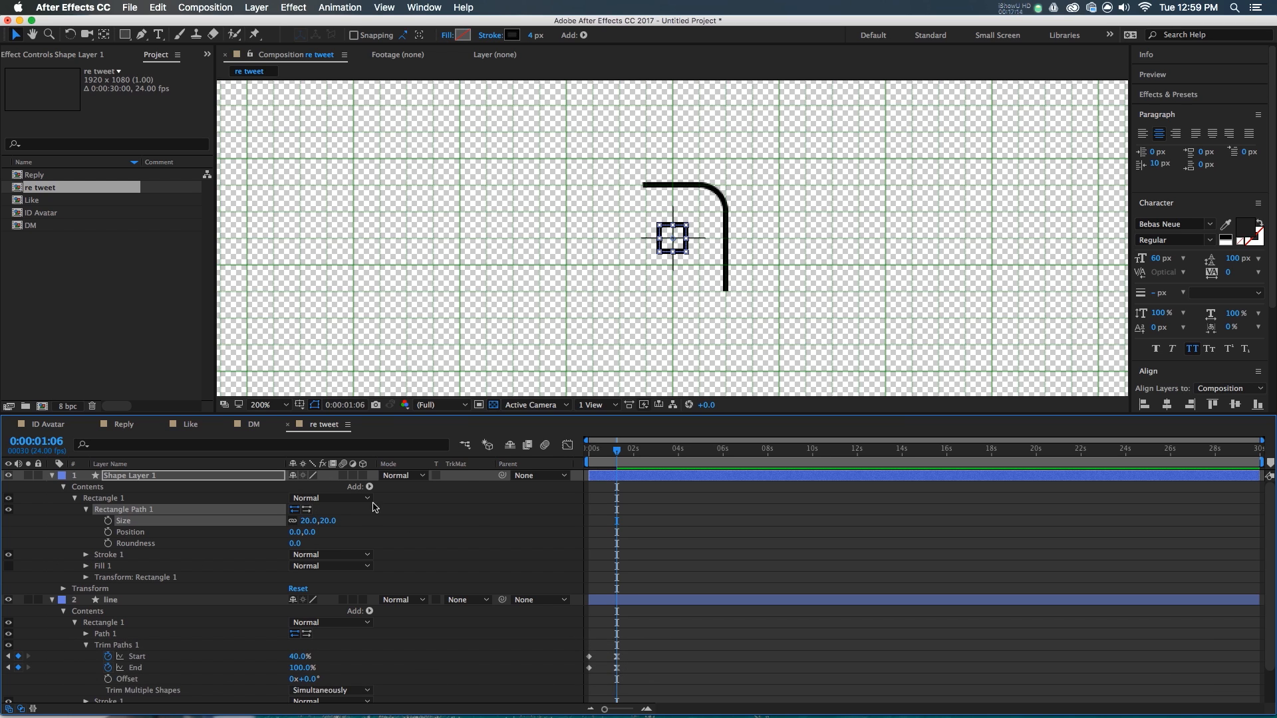
# - Add Trim Paths with Start and End at 25%, keyframed at 0:00:00:00
pyautogui.click(369, 487)
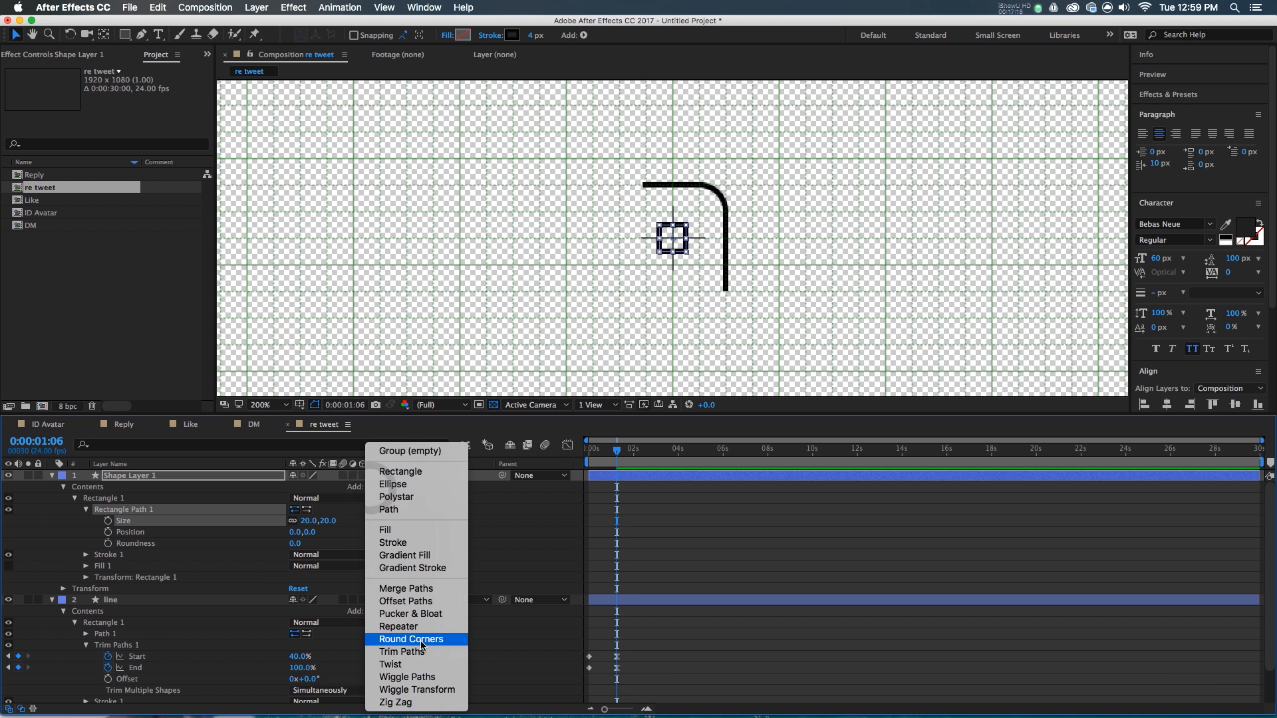
pyautogui.click(403, 652)
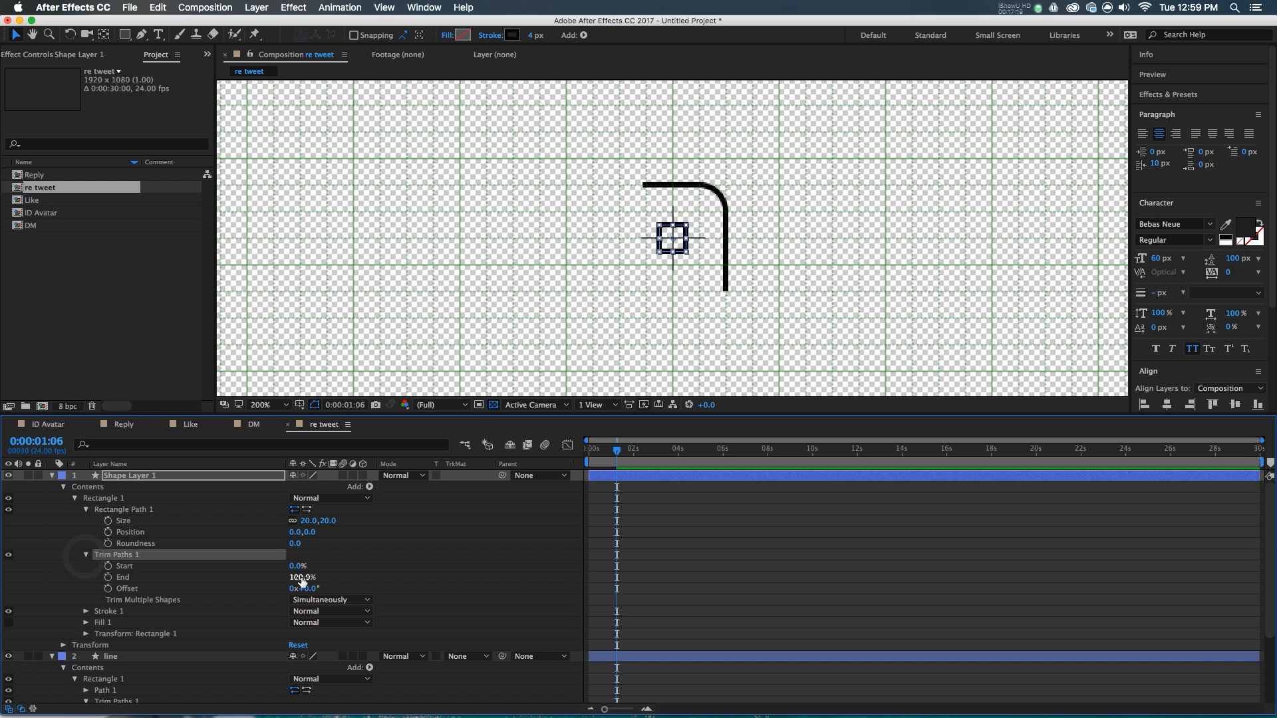
pyautogui.write('25')
pyautogui.press('Tab')
pyautogui.write('25')
pyautogui.press('Return')
pyautogui.moveTo(605, 454); pyautogui.dragTo(580, 460)
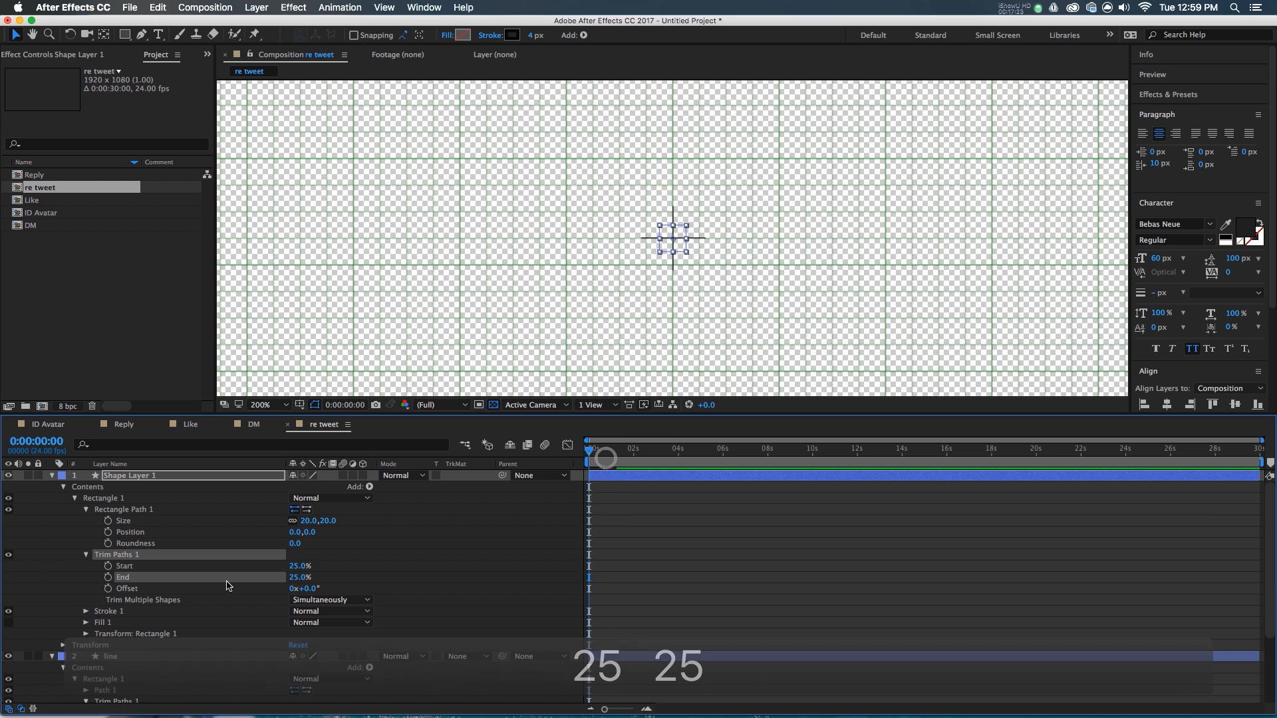
pyautogui.click(157, 567)
pyautogui.keyDown('shift'); pyautogui.click(149, 579); pyautogui.keyUp('shift')
pyautogui.click(108, 577)
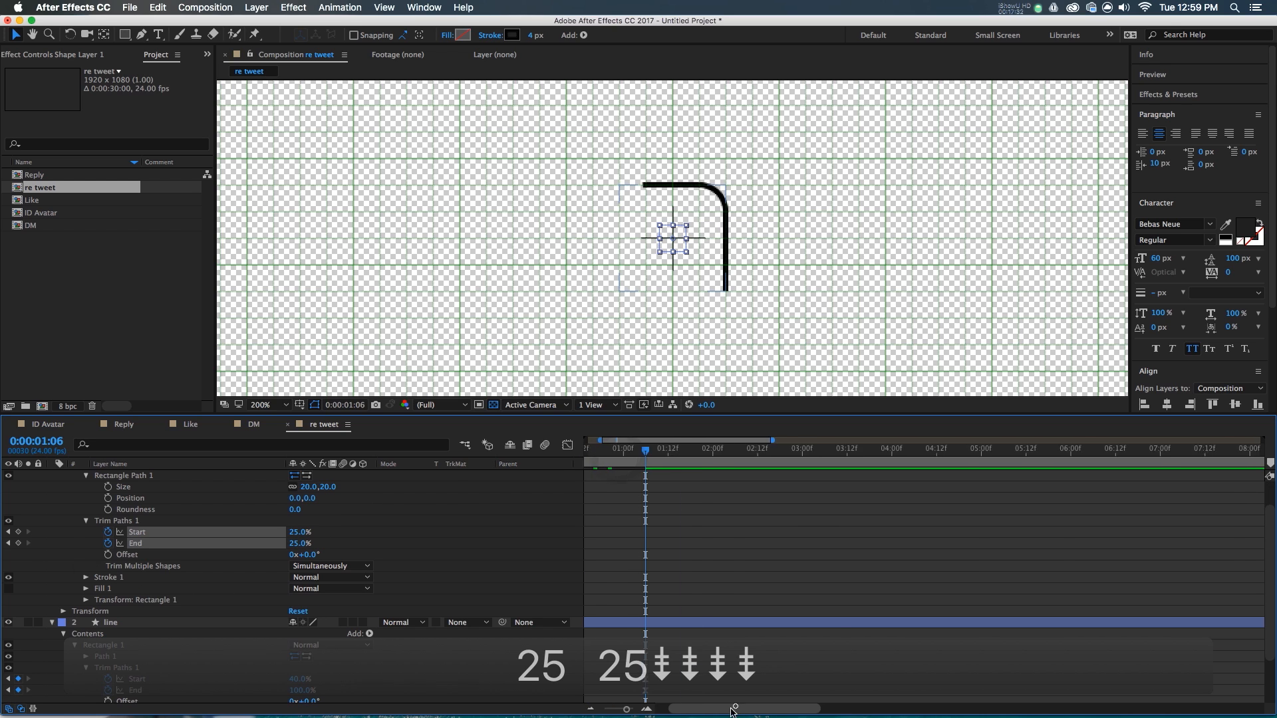
# - Later in the timeline, set the Trim Paths Start to 0% and End to 50%
pyautogui.moveTo(749, 707); pyautogui.dragTo(736, 706)
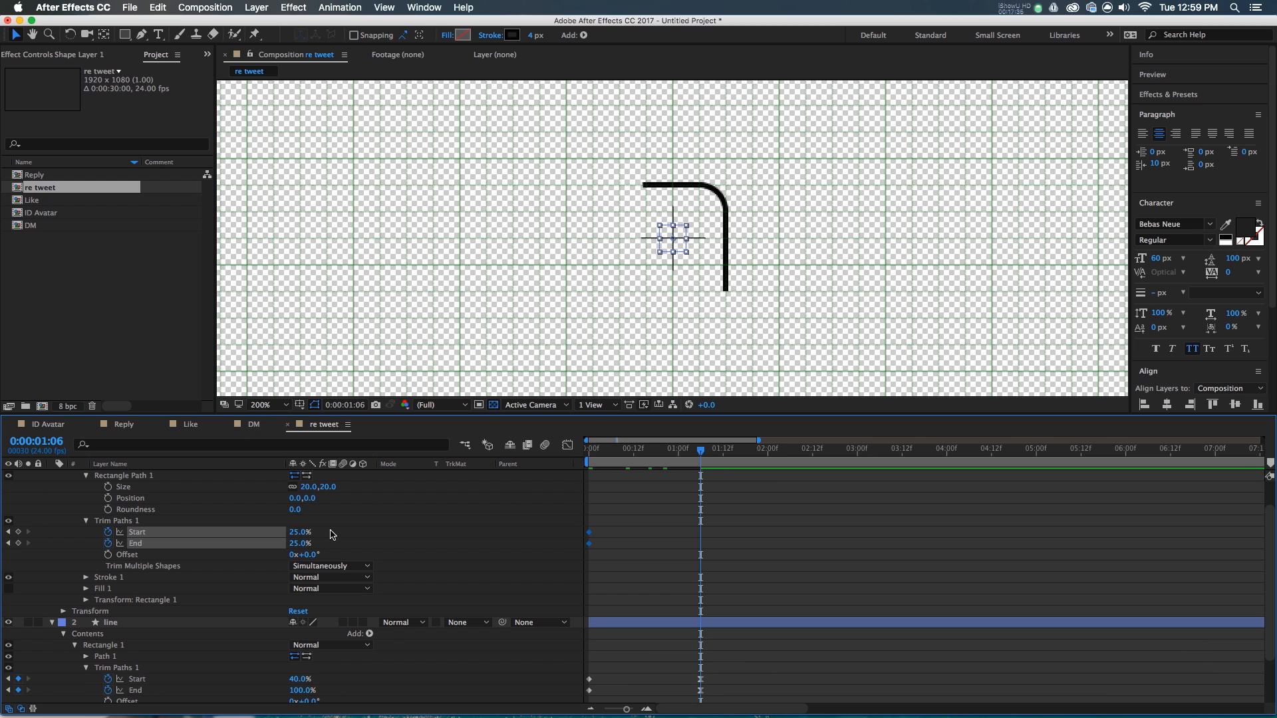
pyautogui.click(300, 532)
pyautogui.write('0')
pyautogui.press('Return')
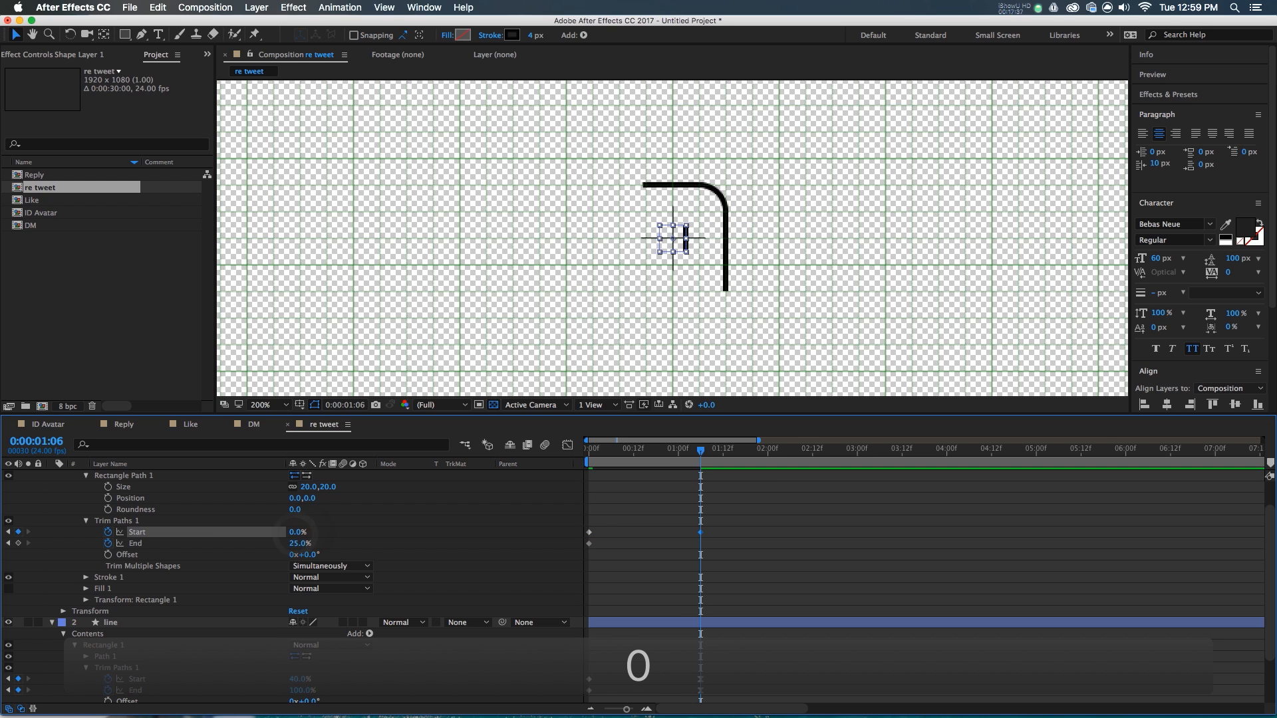
pyautogui.write('50')
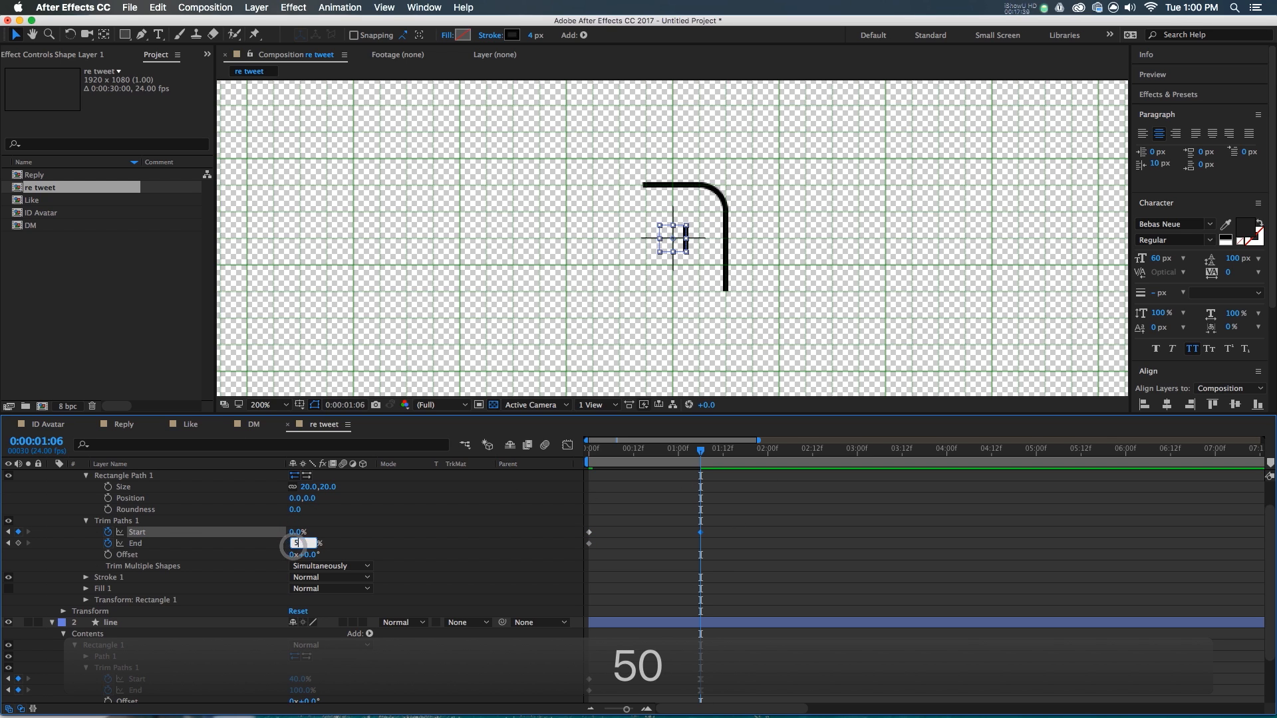
pyautogui.press('Return')
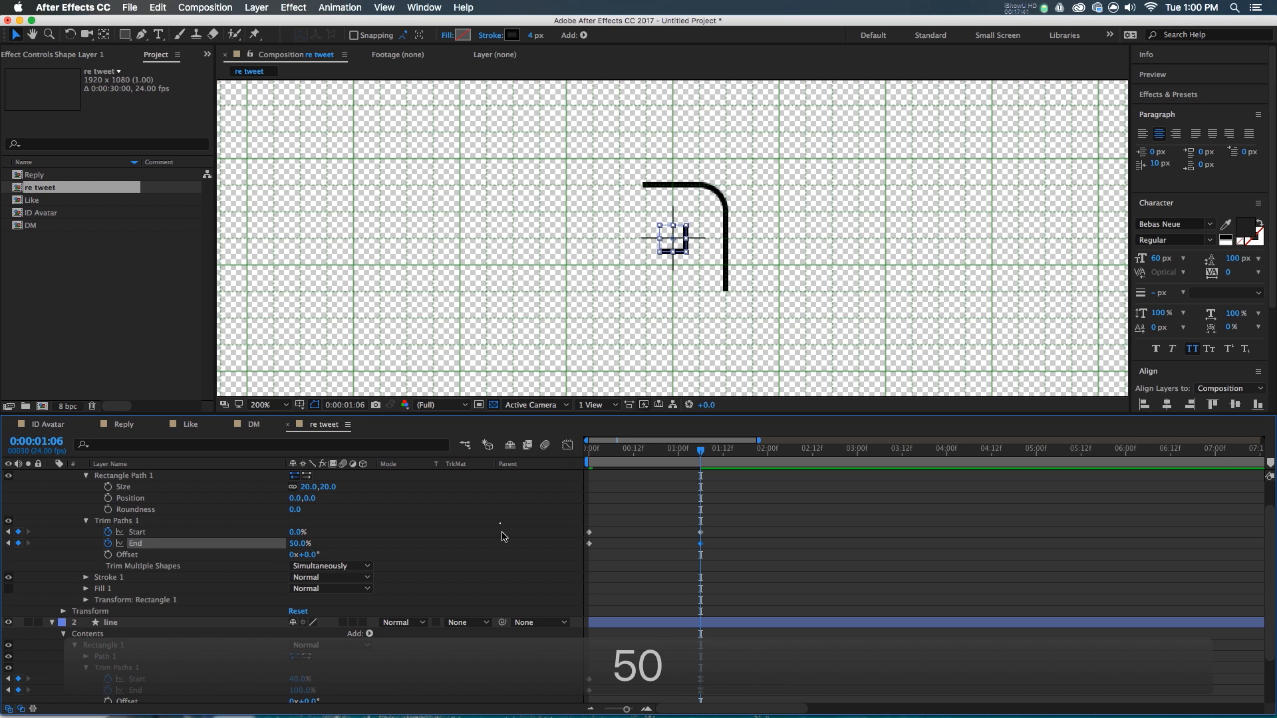
# - Set the arrowhead stroke's Line Cap to Round Cap and Line Join to Round Join
pyautogui.click(499, 525)
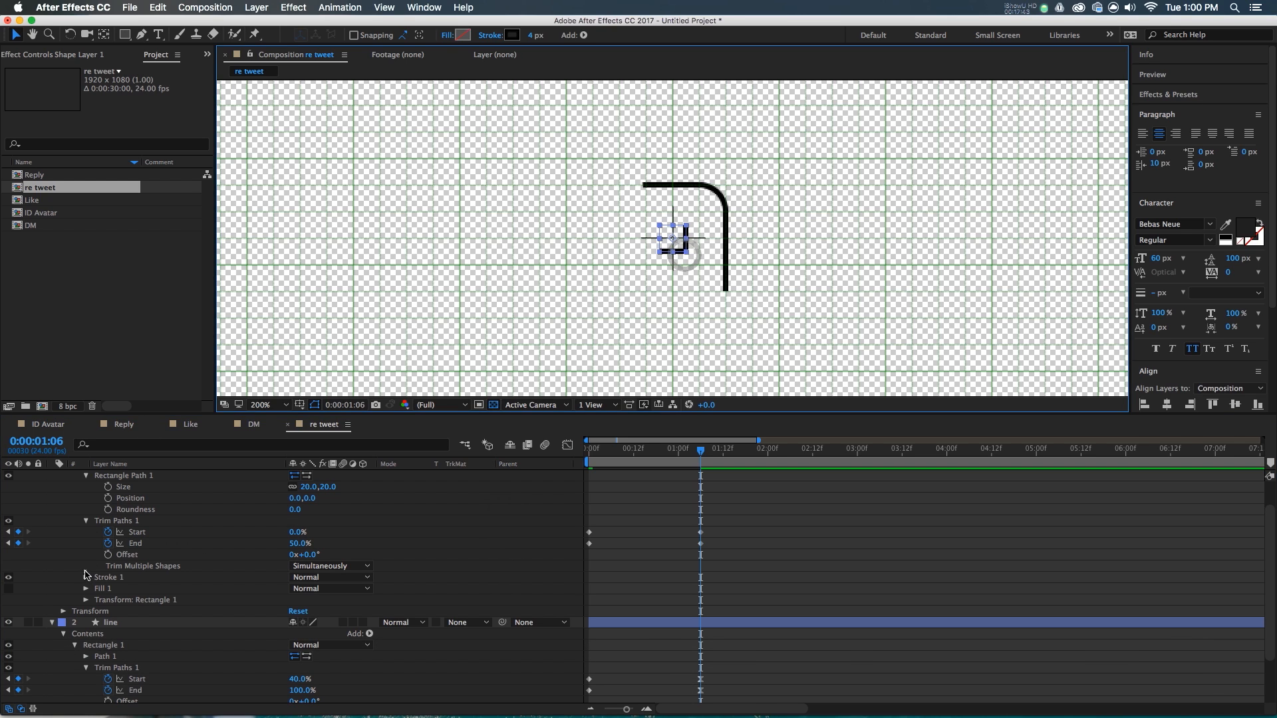
pyautogui.click(86, 578)
pyautogui.click(313, 634)
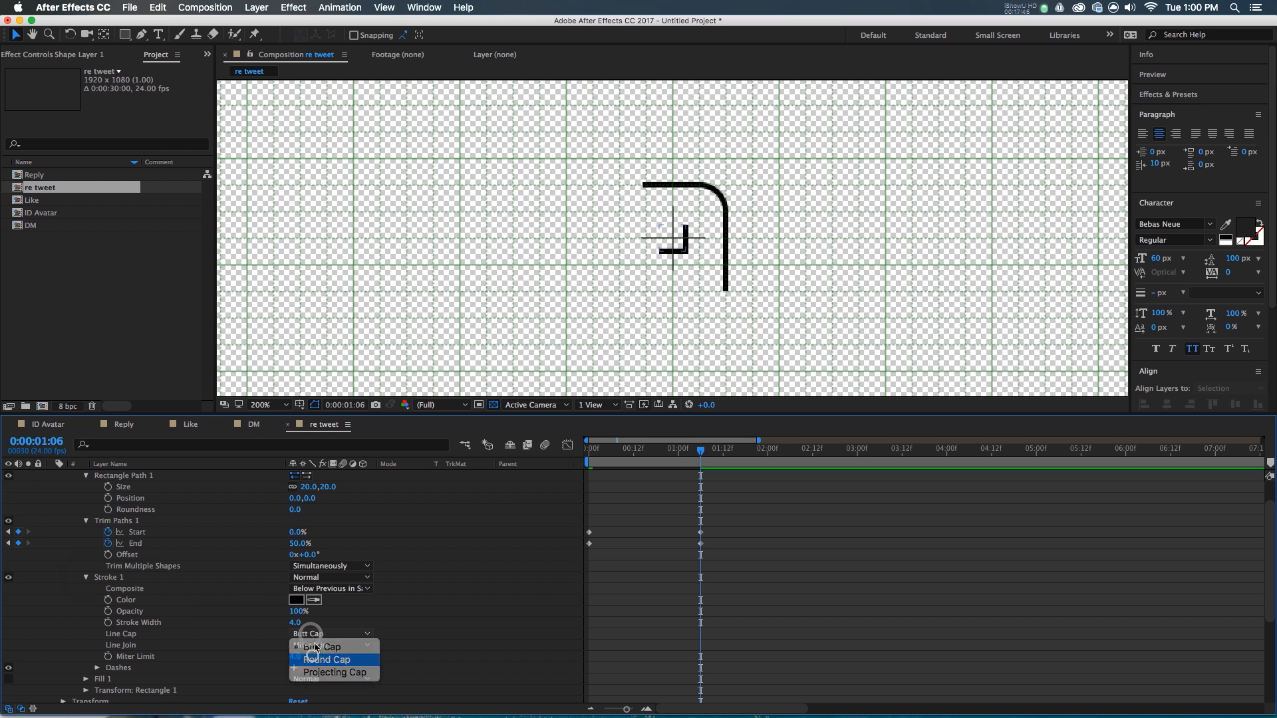
pyautogui.click(319, 659)
pyautogui.click(314, 645)
pyautogui.click(315, 670)
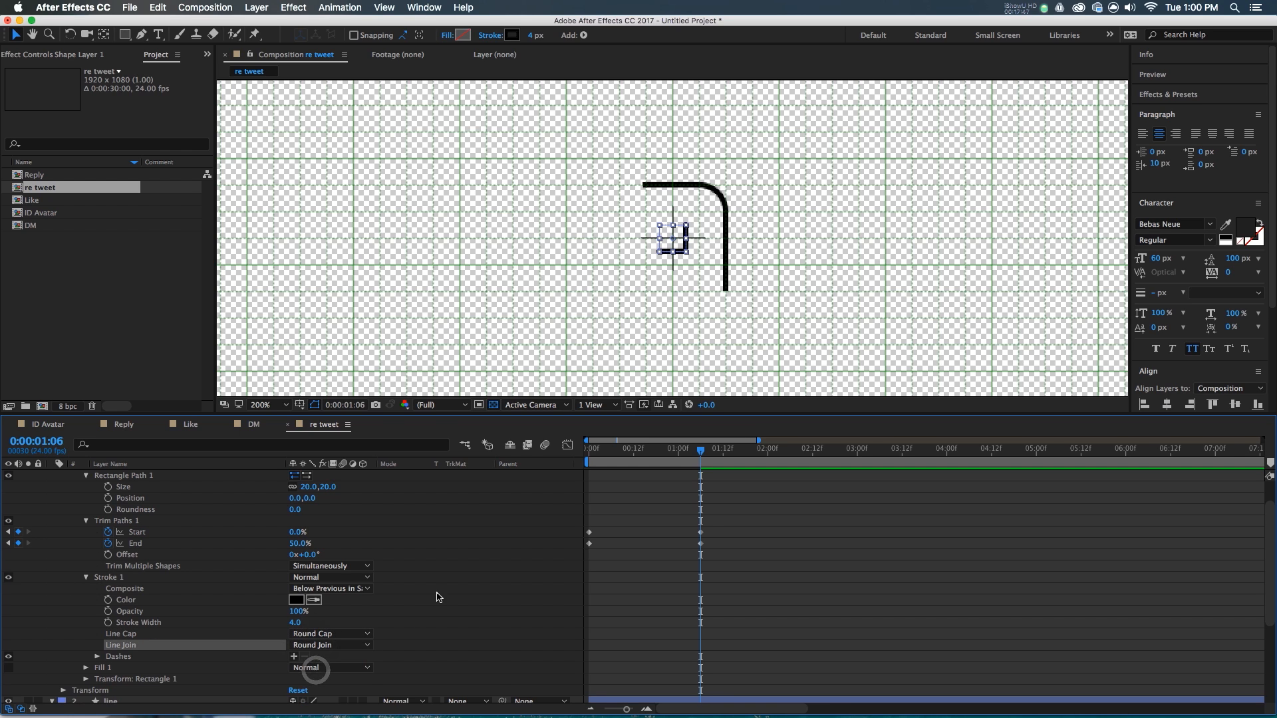
pyautogui.click(436, 593)
pyautogui.scroll(3, 702, 520)
pyautogui.click(706, 479)
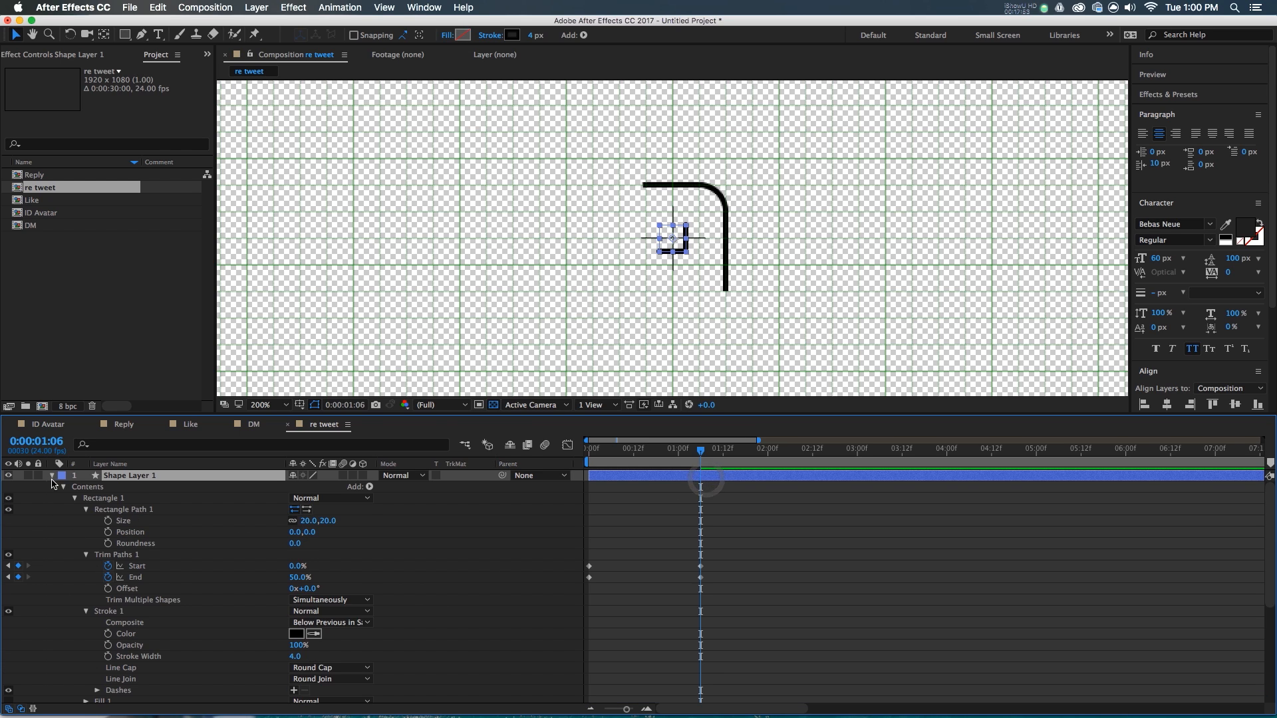
pyautogui.click(52, 476)
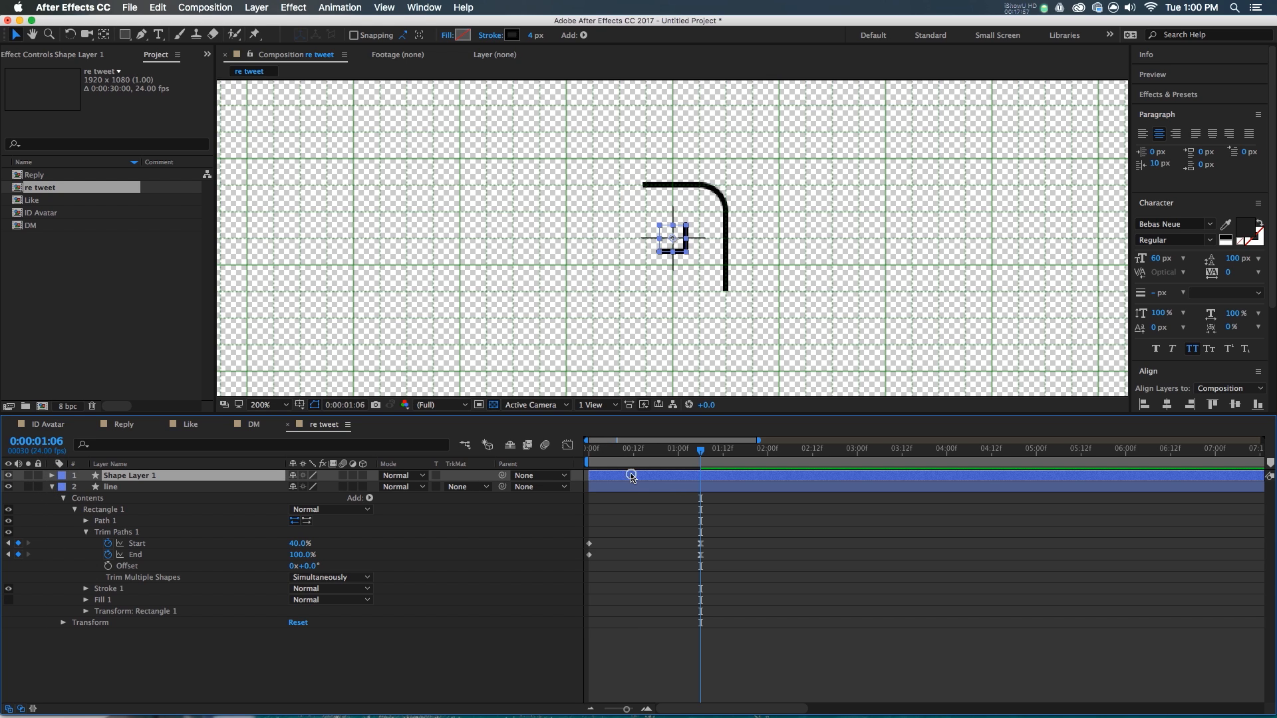
# - Paste the line's Path into Shape Layer 1's Position, with keyframes running from 0:00 to 0:00:01:06
pyautogui.press('p')
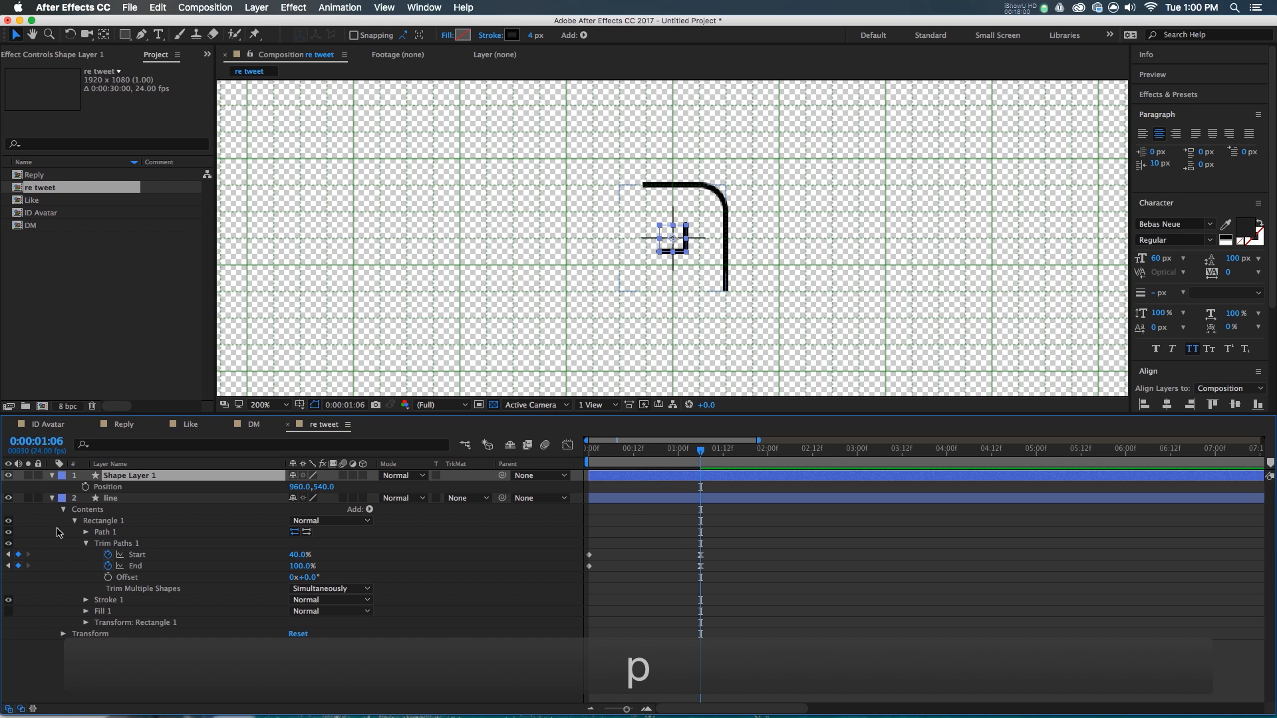
pyautogui.click(86, 532)
pyautogui.click(133, 542)
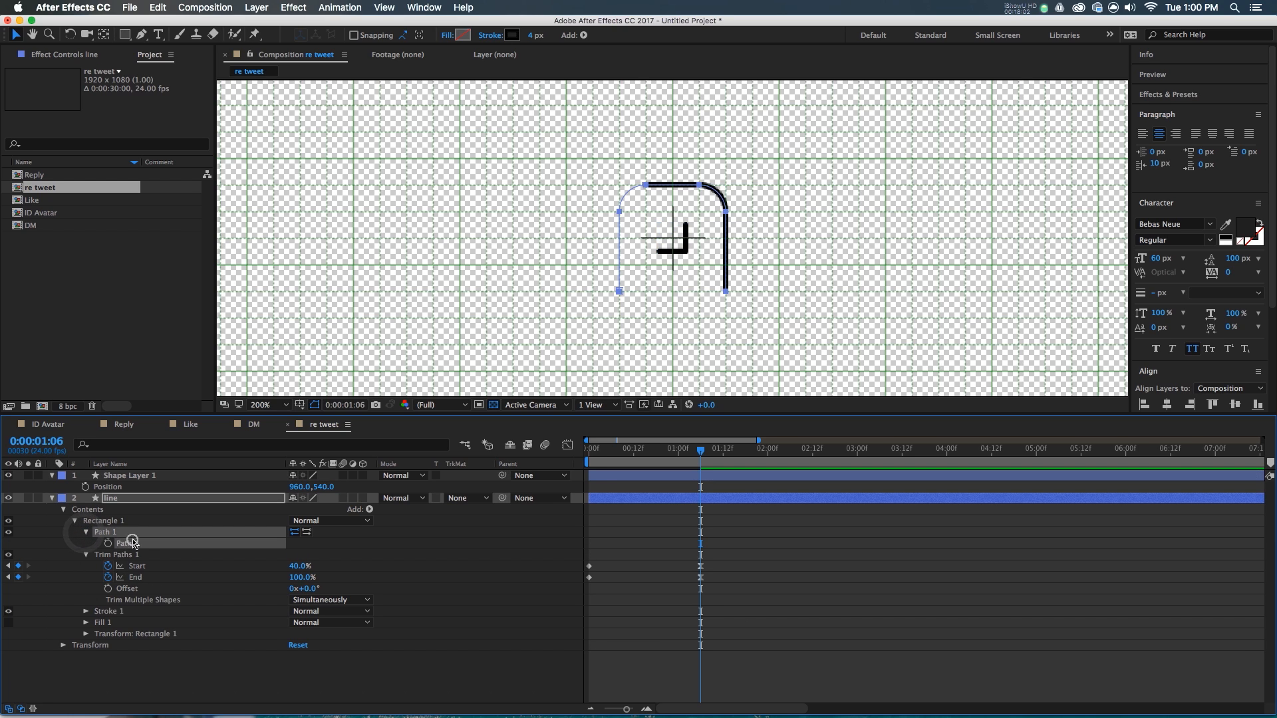
pyautogui.press('super+c')
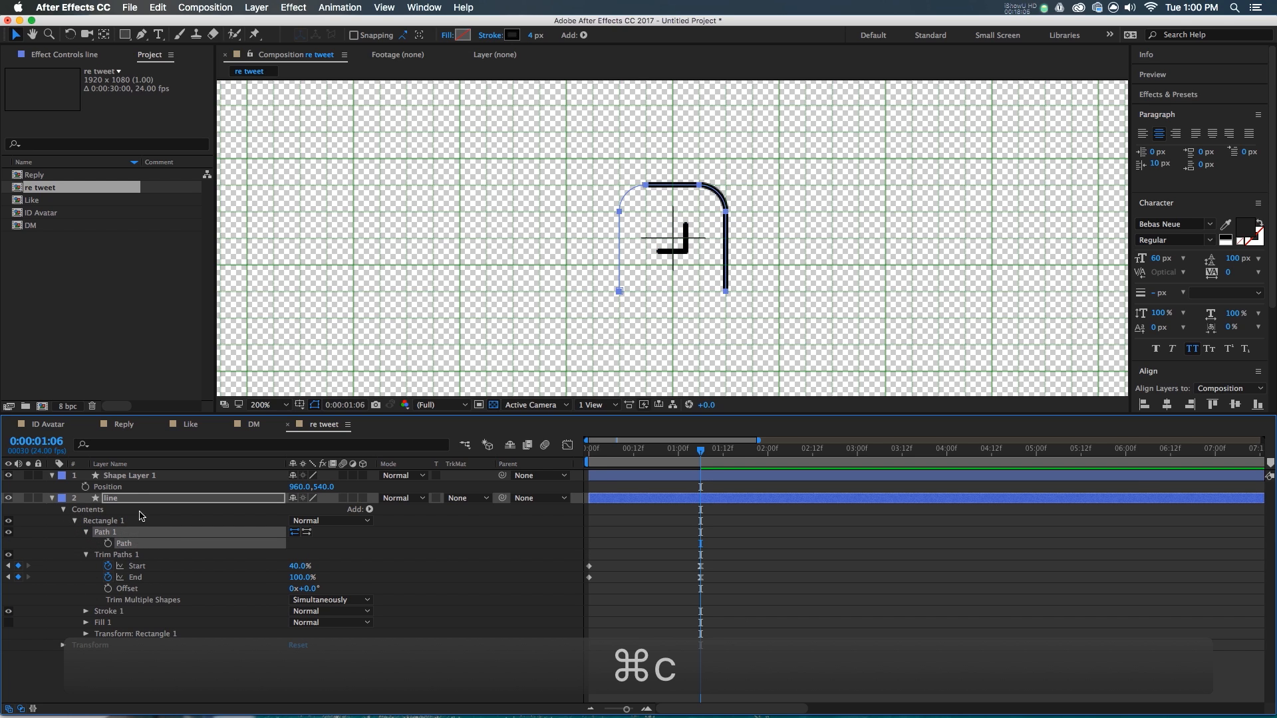
pyautogui.click(123, 489)
pyautogui.press('super+v')
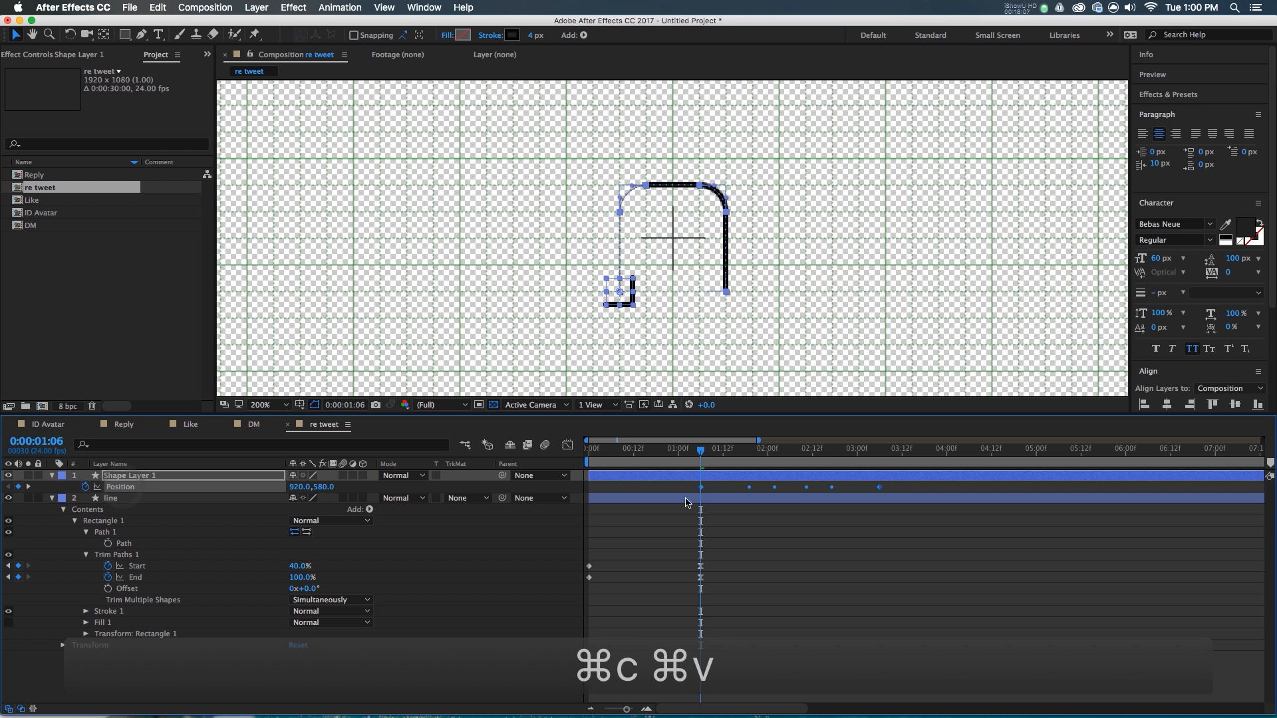
pyautogui.moveTo(703, 489); pyautogui.dragTo(590, 490)
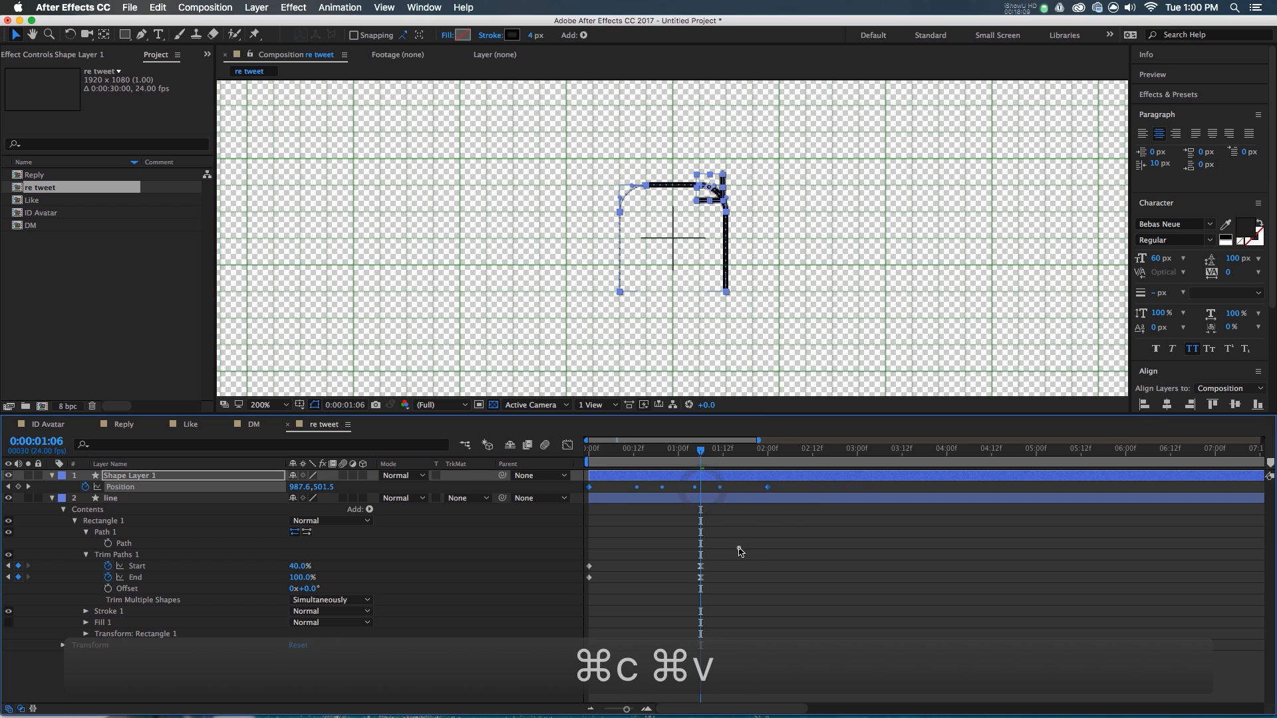
pyautogui.click(739, 548)
pyautogui.moveTo(768, 488); pyautogui.dragTo(700, 489)
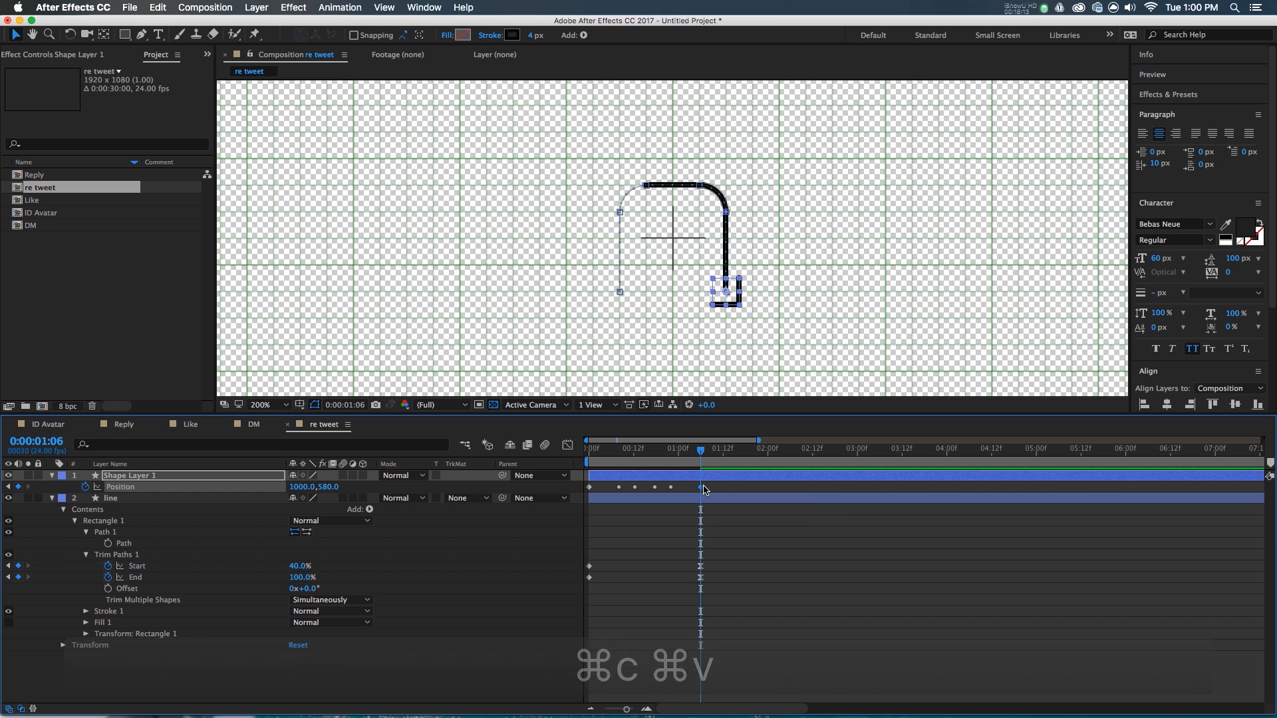
# - Auto-orient the arrowhead along its path, then check it at 0:00:00:19
pyautogui.click(256, 7)
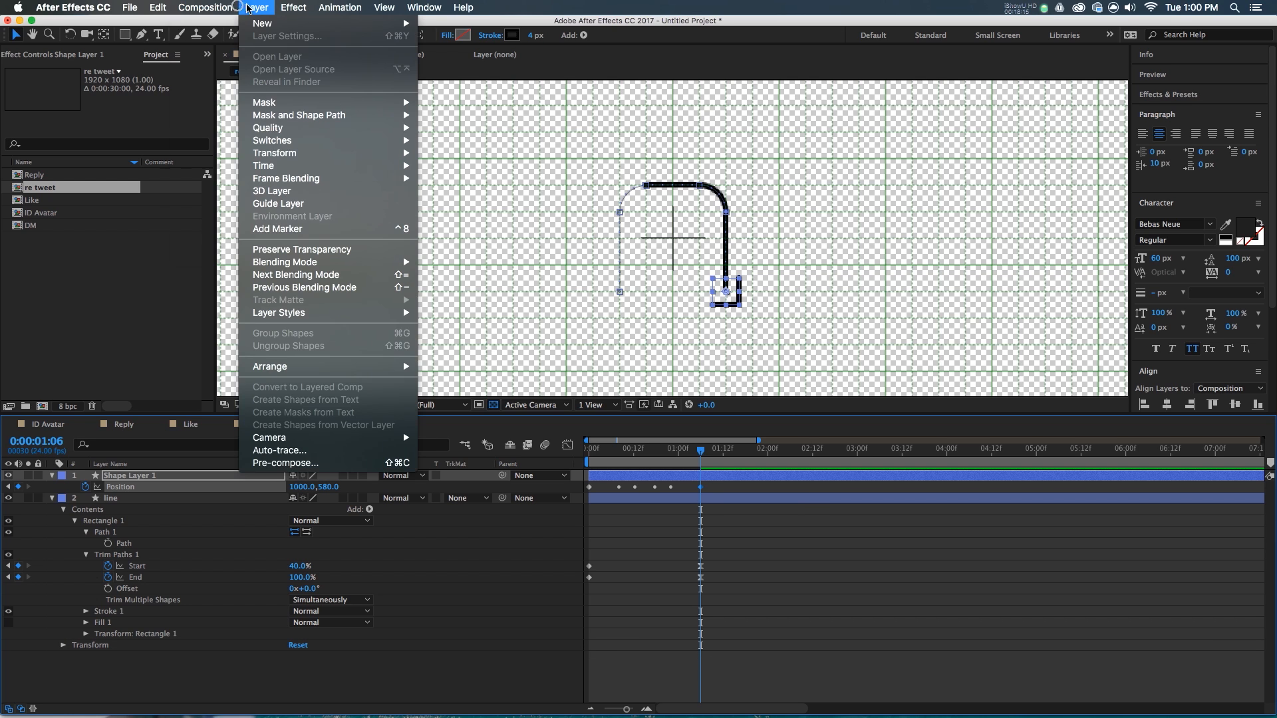
pyautogui.moveTo(274, 153)
pyautogui.click(462, 361)
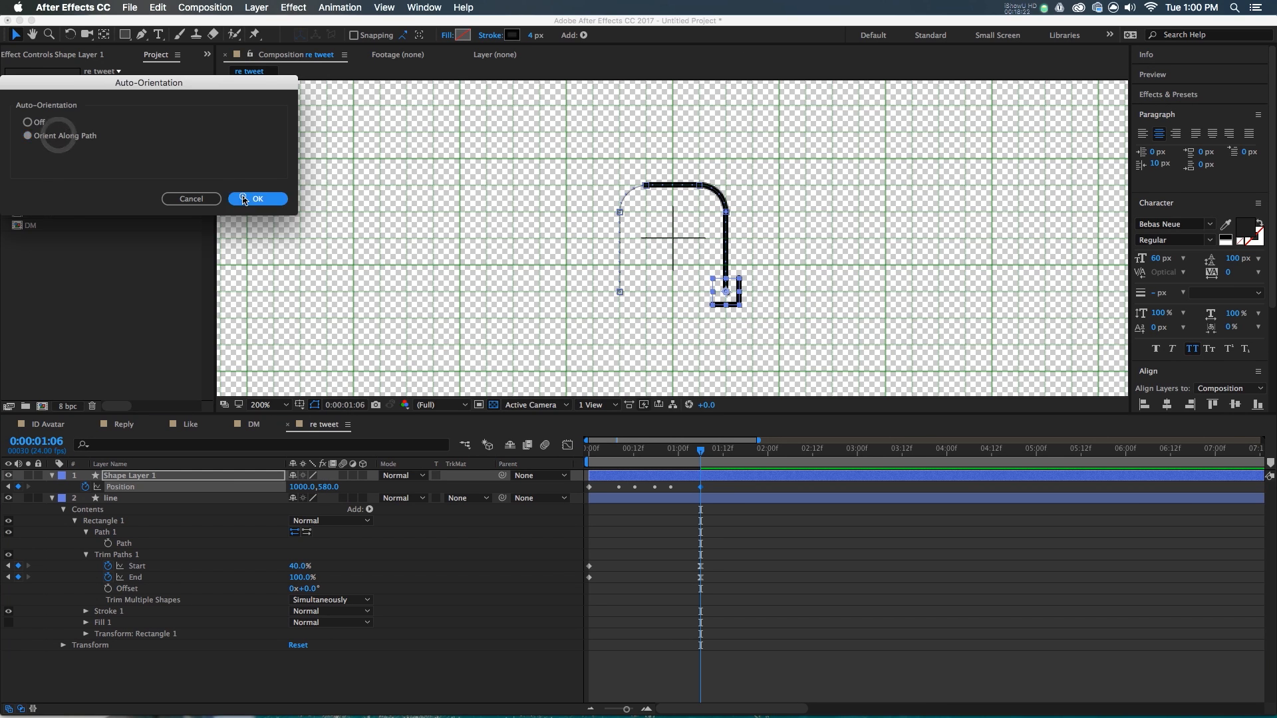
pyautogui.click(243, 197)
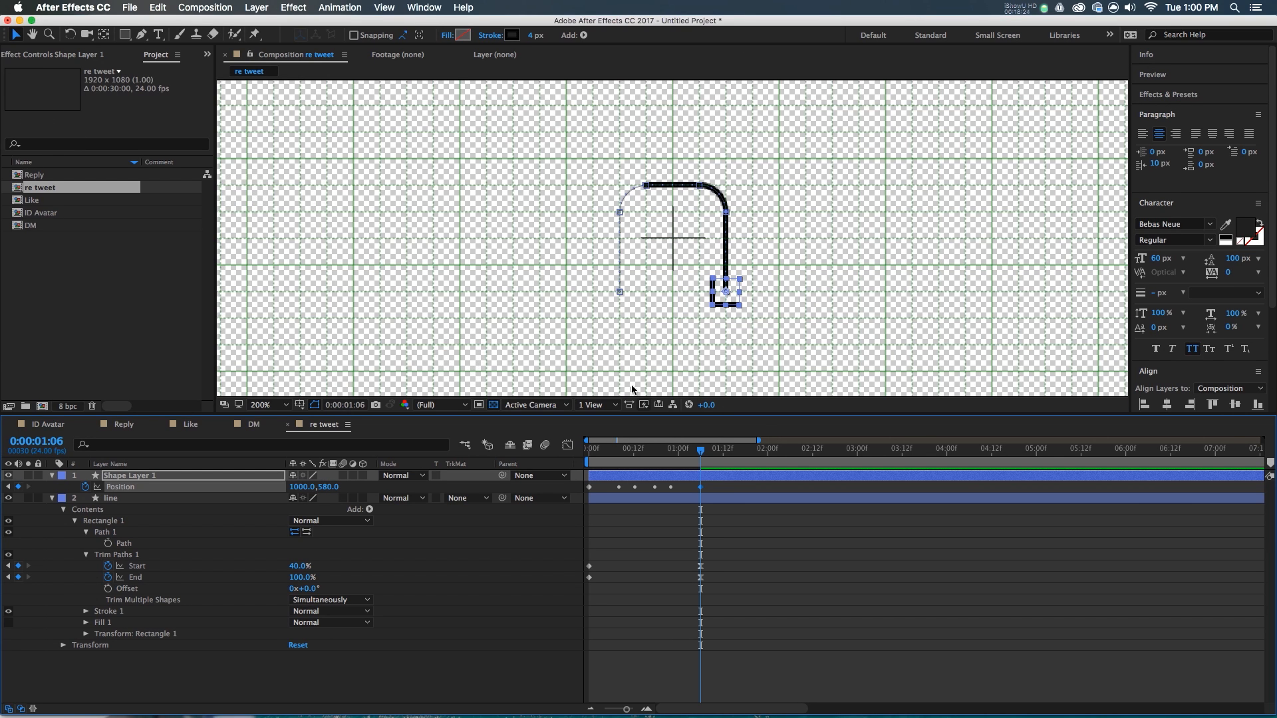
pyautogui.moveTo(676, 455); pyautogui.dragTo(660, 455)
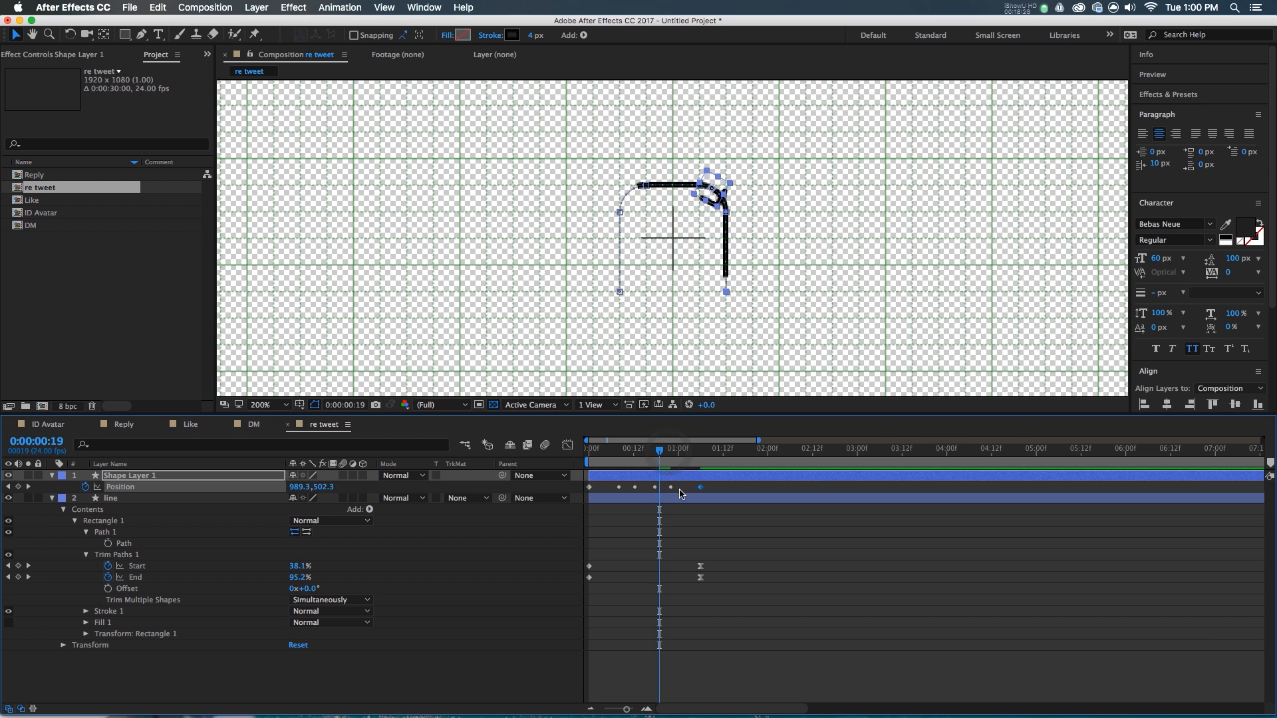
# - Set Shape Layer 1's Rotation to -45° and preview from the start
pyautogui.press('r')
pyautogui.moveTo(314, 487)
pyautogui.mouseDown()
pyautogui.moveTo(303, 489)
pyautogui.moveTo(315, 490)
pyautogui.mouseUp()
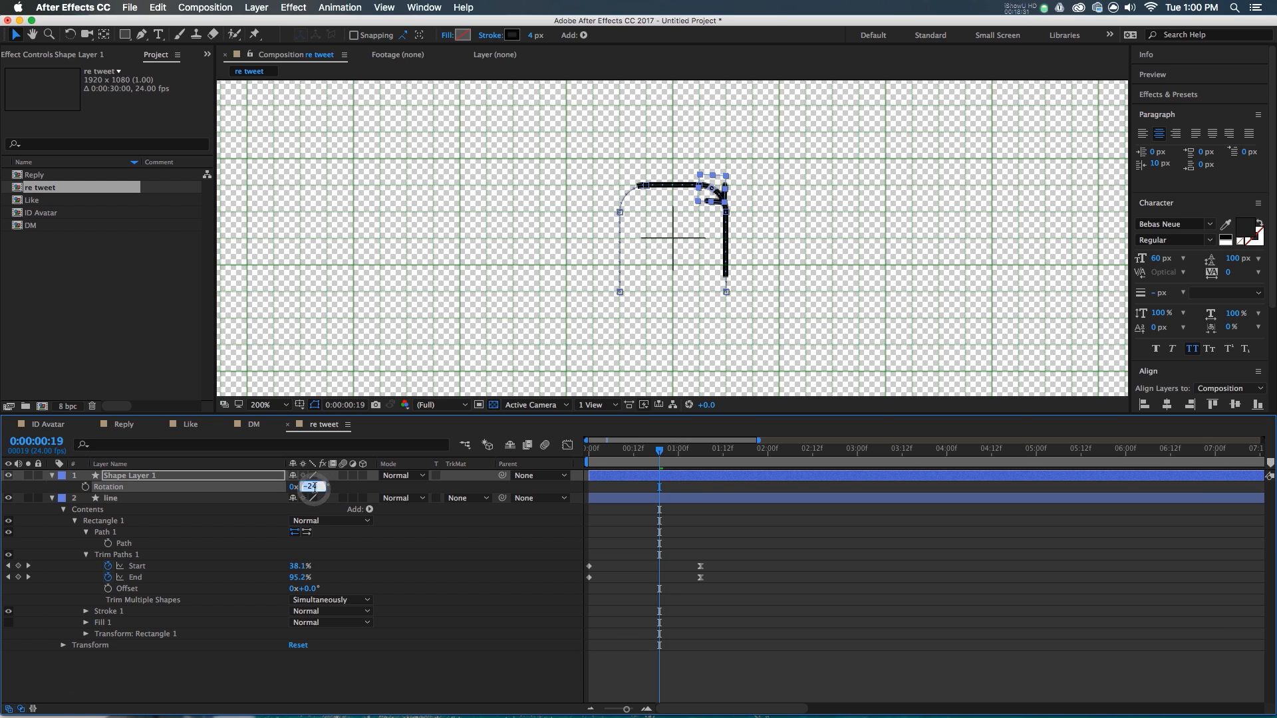
pyautogui.write('-45')
pyautogui.press('Return')
pyautogui.moveTo(643, 453); pyautogui.dragTo(588, 454)
pyautogui.press('space')
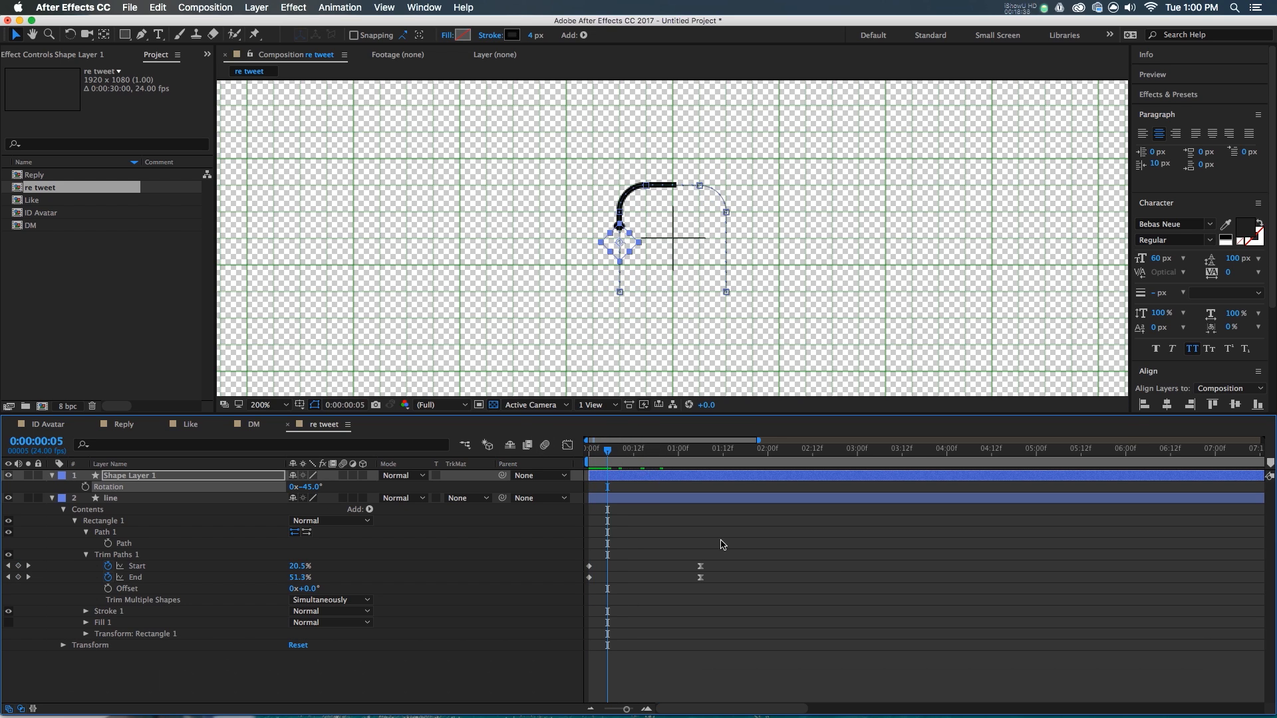
# - Set the arrowhead's Anchor Point to 10,10
pyautogui.click(824, 563)
pyautogui.click(628, 475)
pyautogui.press('a')
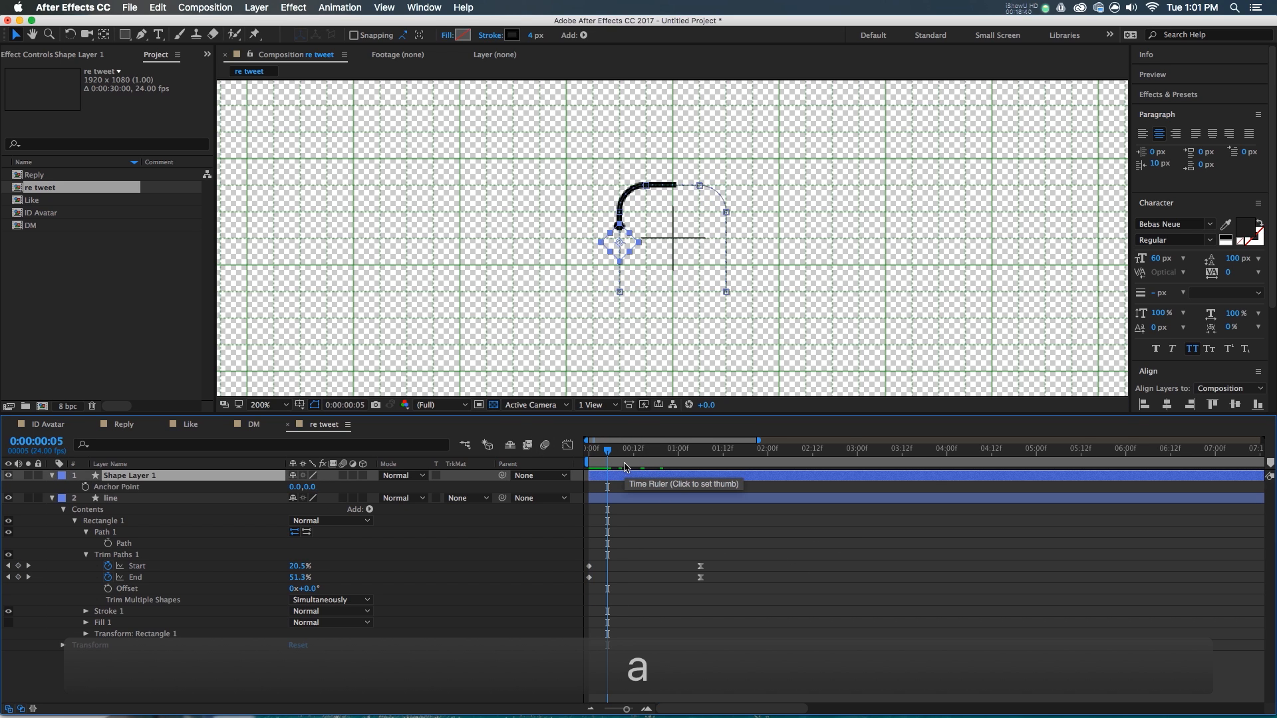
pyautogui.click(310, 487)
pyautogui.write('10')
pyautogui.press('Tab')
pyautogui.write('10')
pyautogui.press('Return')
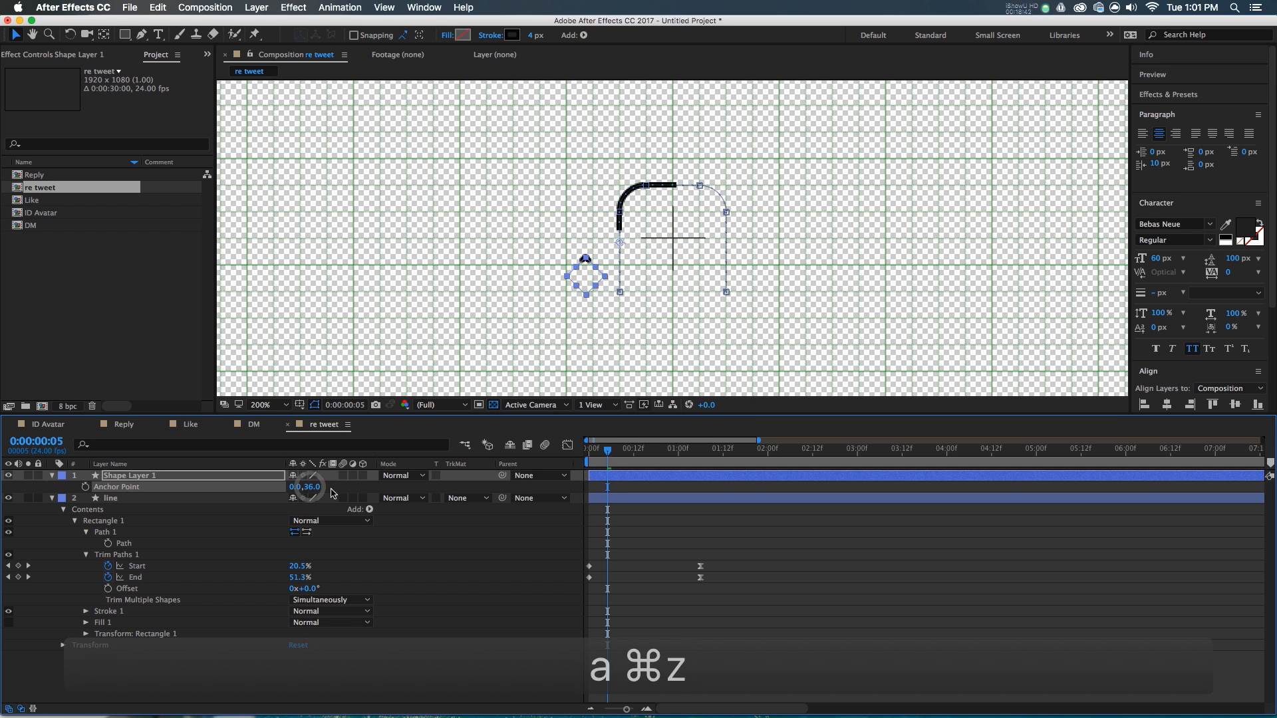
pyautogui.scroll(2, 622, 247)
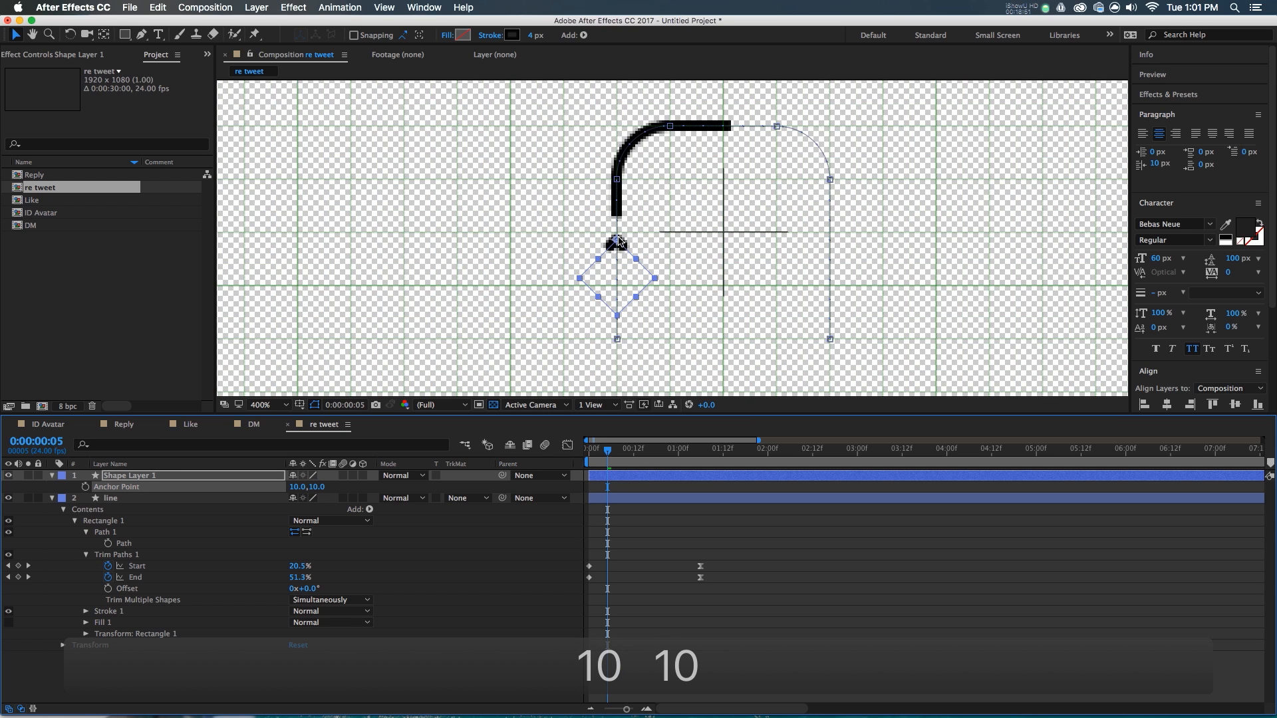
# - Apply Easy Ease to all of Shape Layer 1's keyframes, adjusting them in the speed graph
pyautogui.press('u')
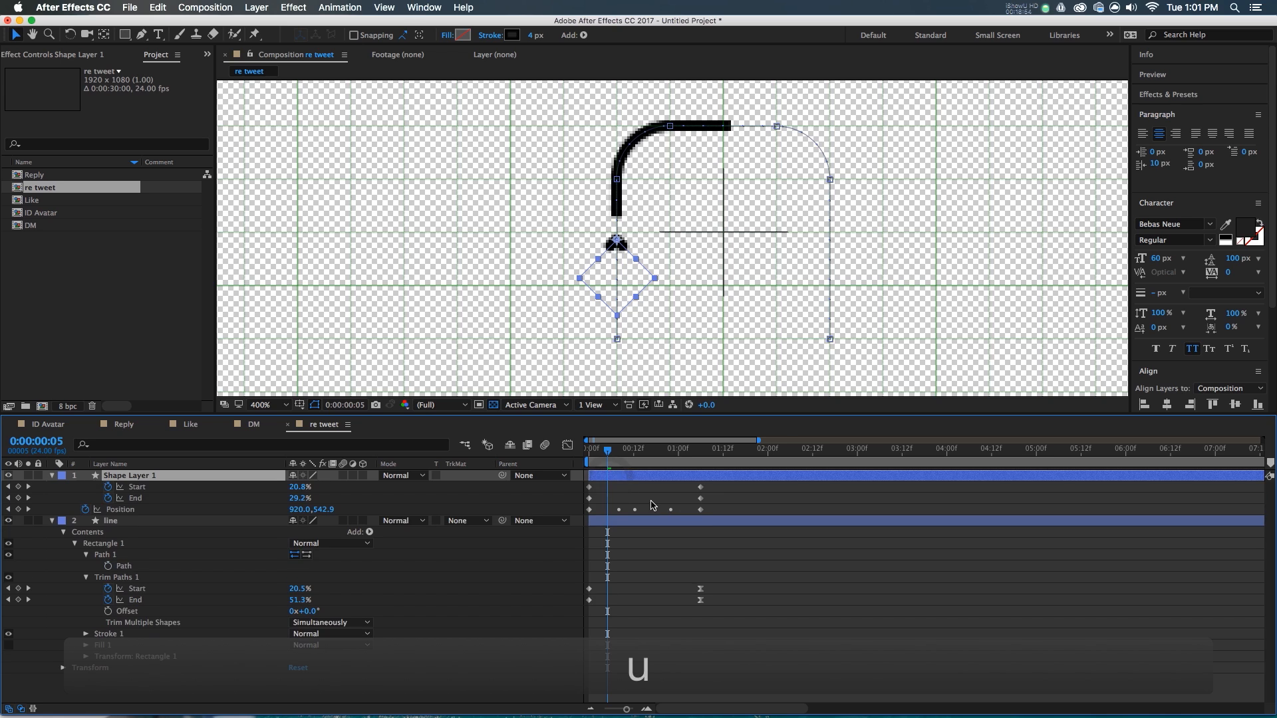
pyautogui.moveTo(725, 480); pyautogui.dragTo(712, 515)
pyautogui.press('F9')
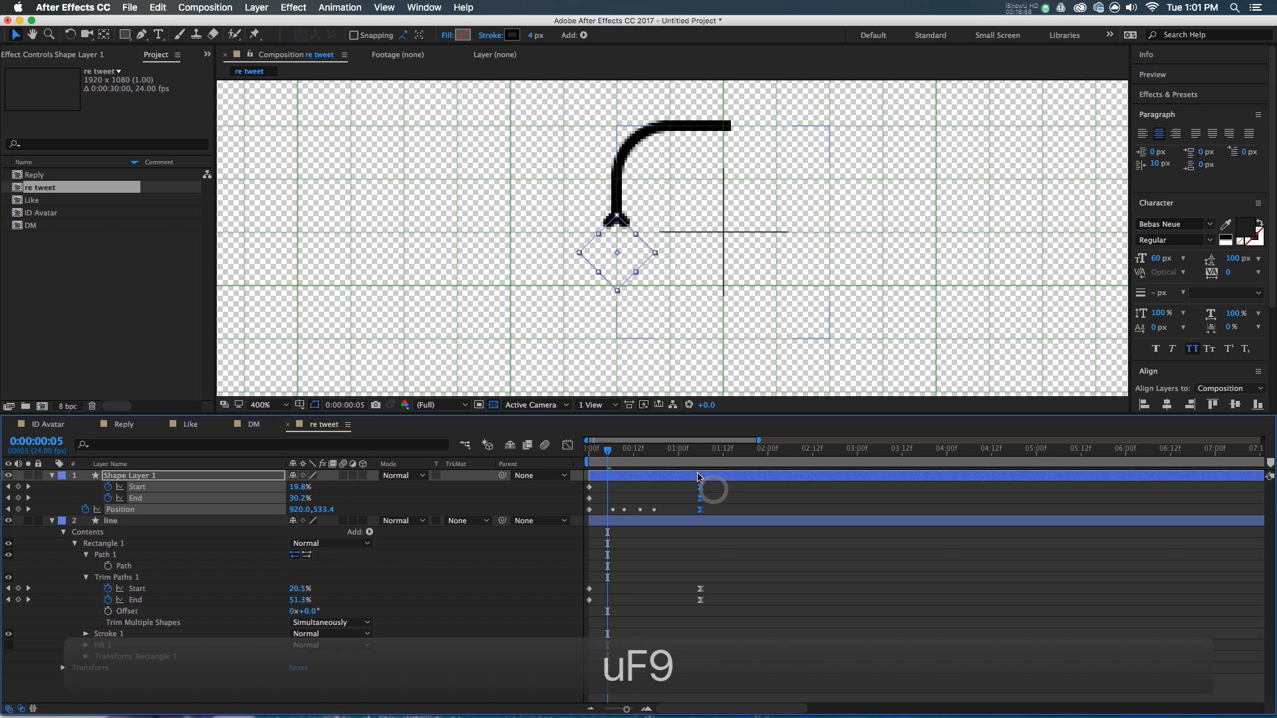
pyautogui.hotkey('shift', 'F3')
pyautogui.moveTo(746, 608); pyautogui.dragTo(620, 648)
pyautogui.hotkey('shift', 'F3')
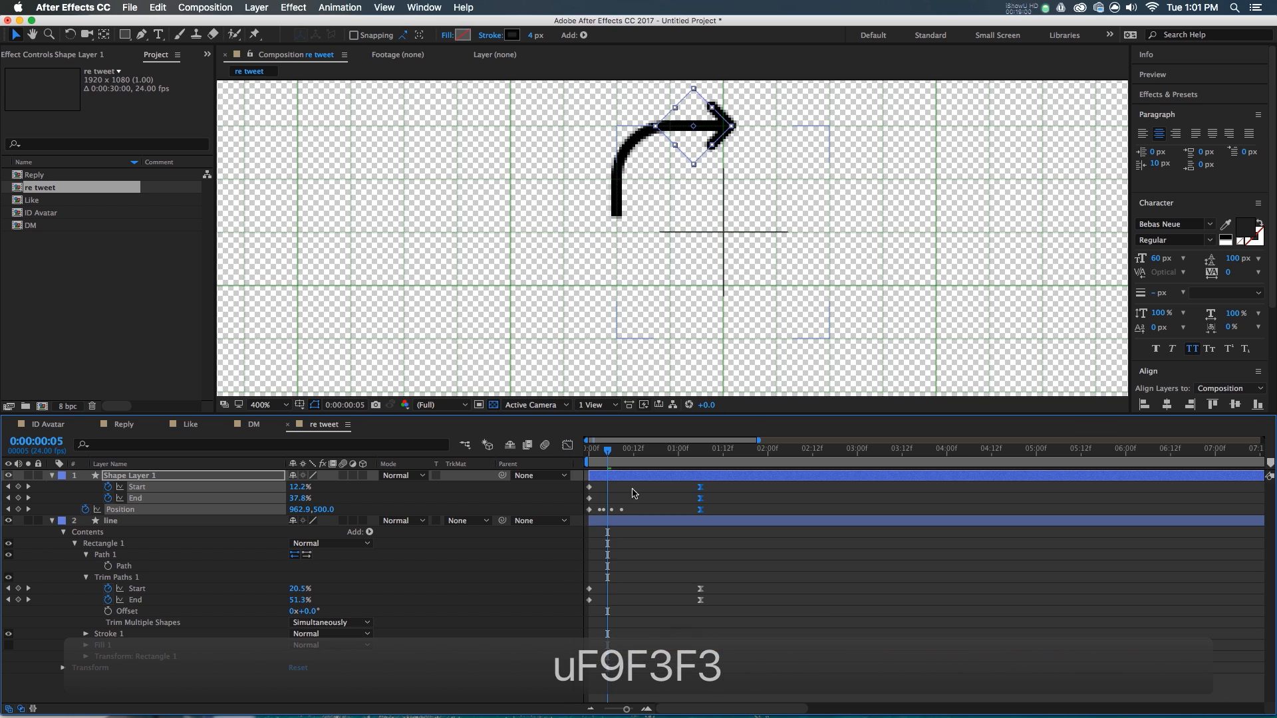
pyautogui.moveTo(601, 461); pyautogui.dragTo(588, 460)
pyautogui.scroll(-1, 678, 228)
pyautogui.click(795, 570)
pyautogui.press('space')
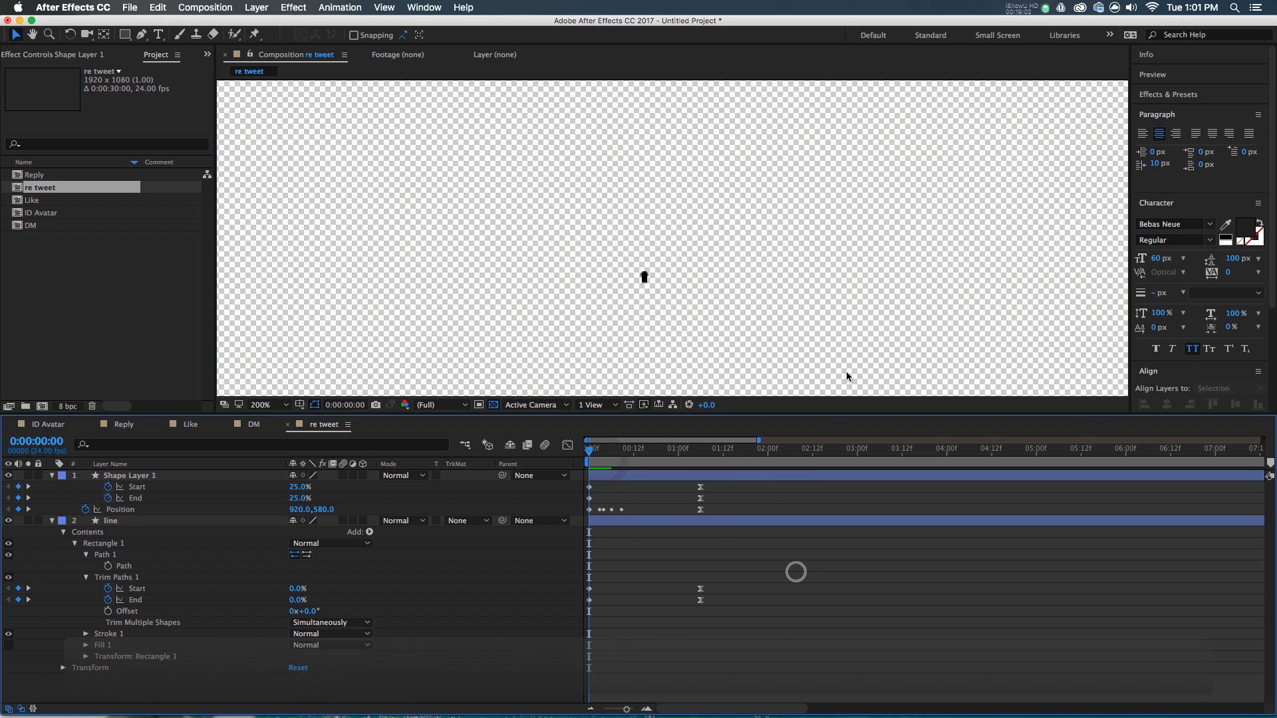
# - Add a Position keyframe at 0:00:01:05 and bend the motion path so the arrowhead ends pointing straight down
pyautogui.moveTo(602, 455)
pyautogui.mouseDown()
pyautogui.moveTo(709, 474)
pyautogui.moveTo(698, 476)
pyautogui.mouseUp()
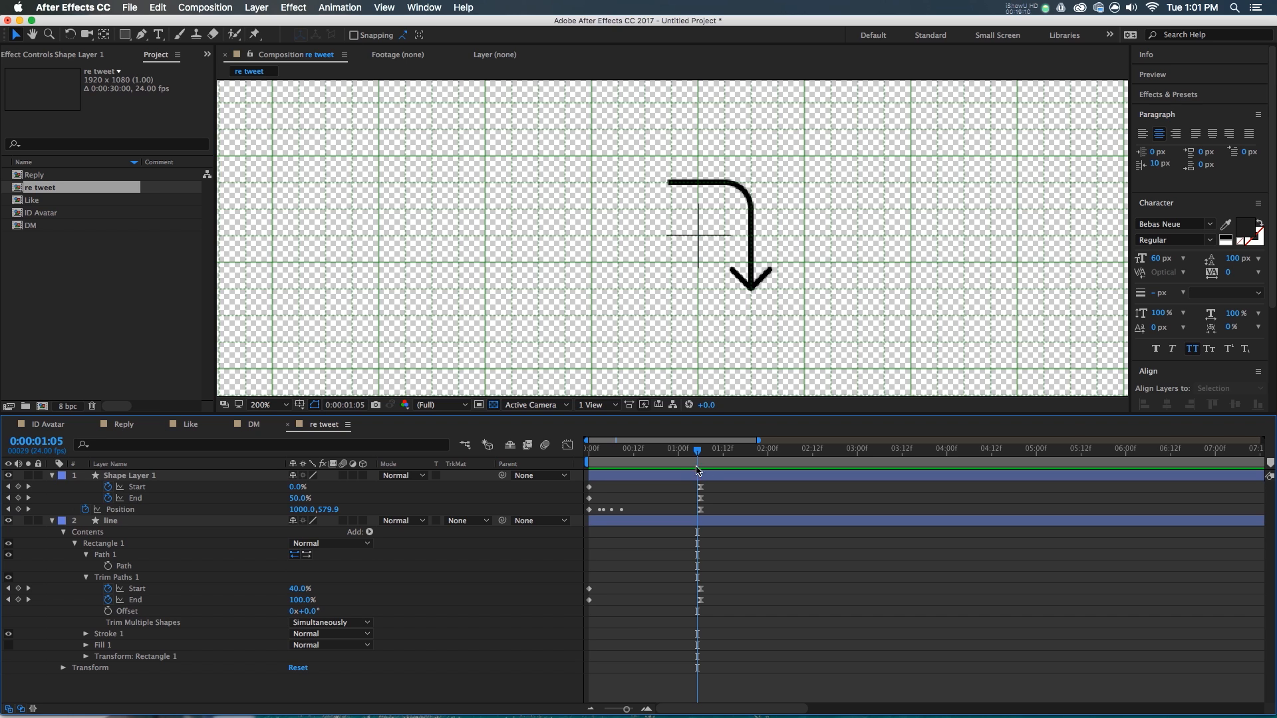
pyautogui.click(697, 476)
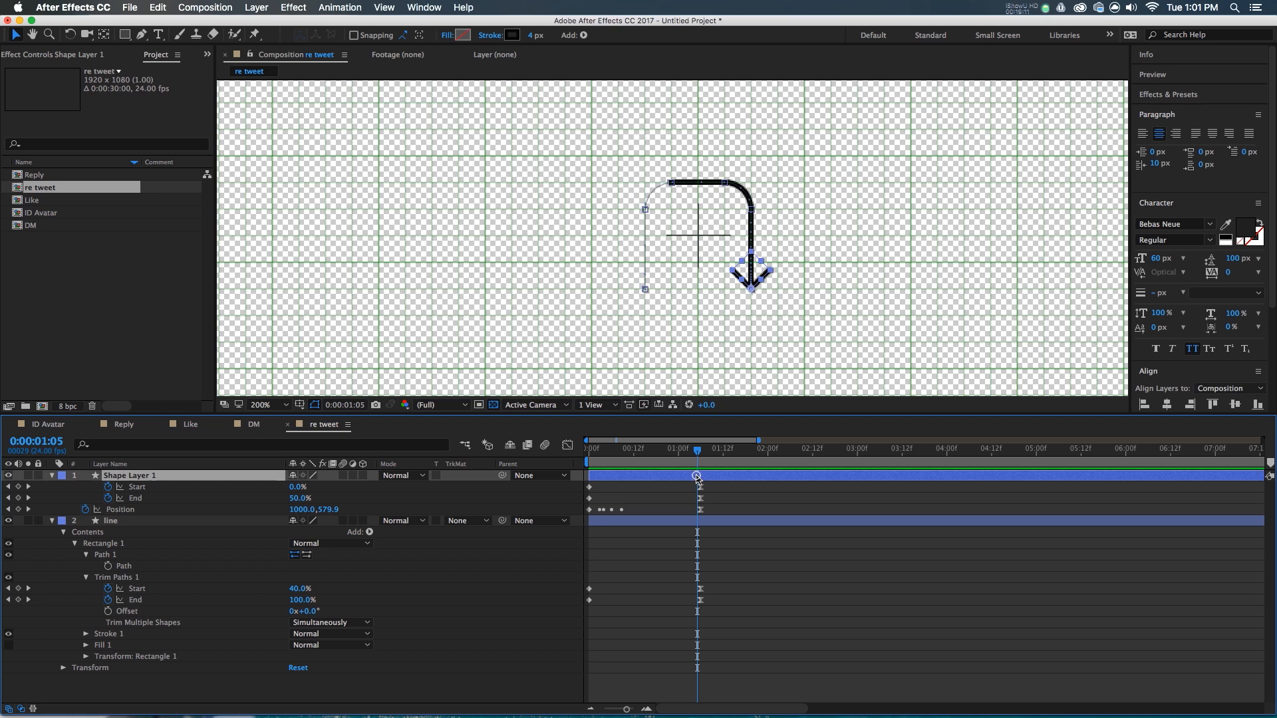
pyautogui.click(19, 510)
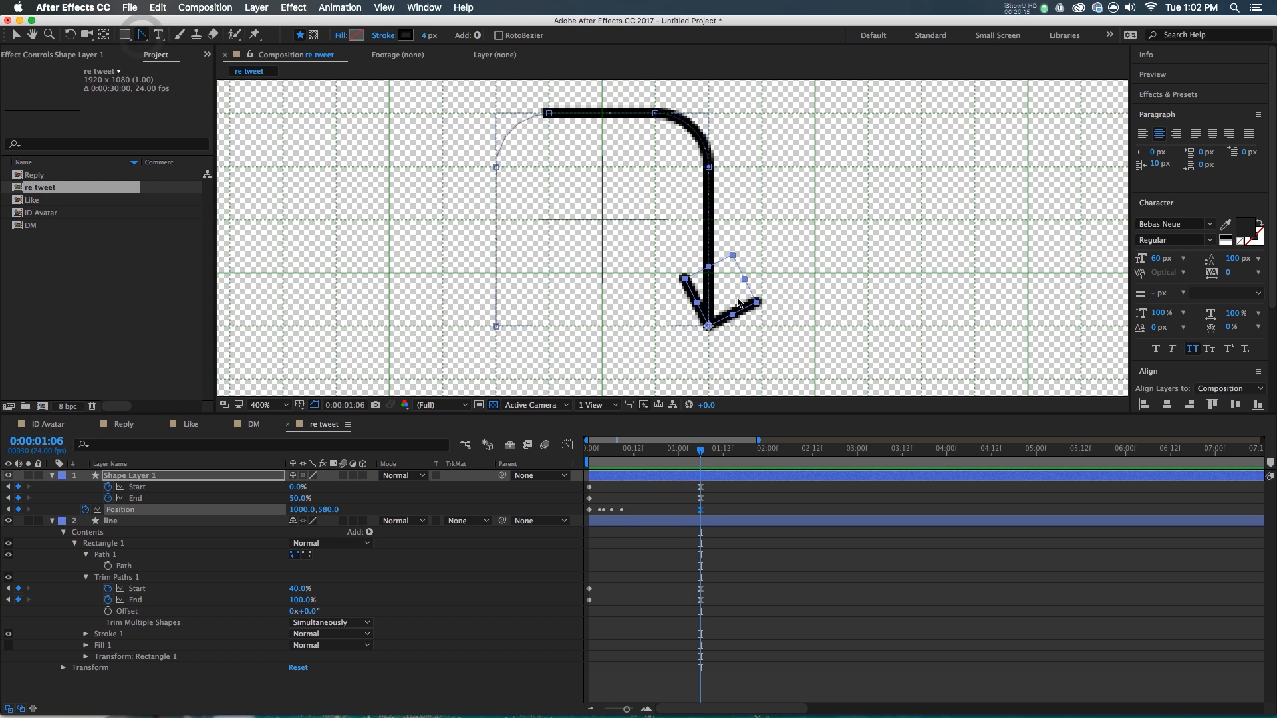
pyautogui.scroll(1, 711, 328)
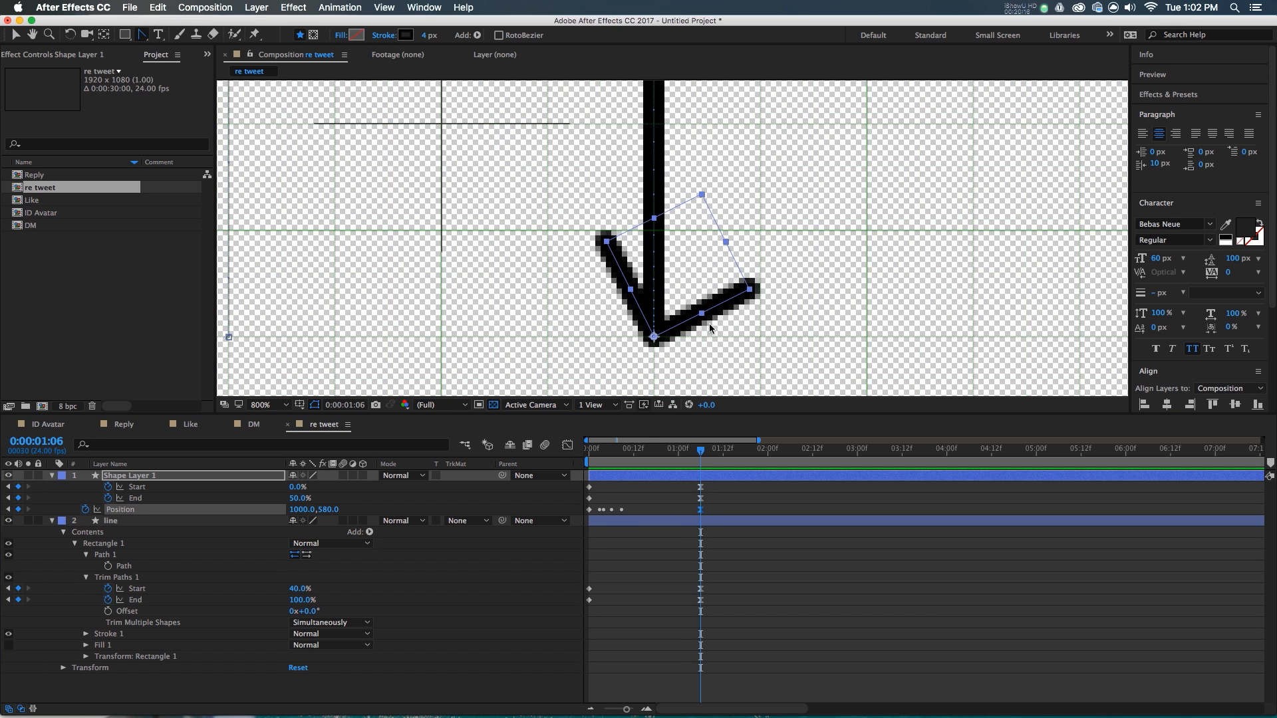
pyautogui.moveTo(654, 338); pyautogui.dragTo(653, 229)
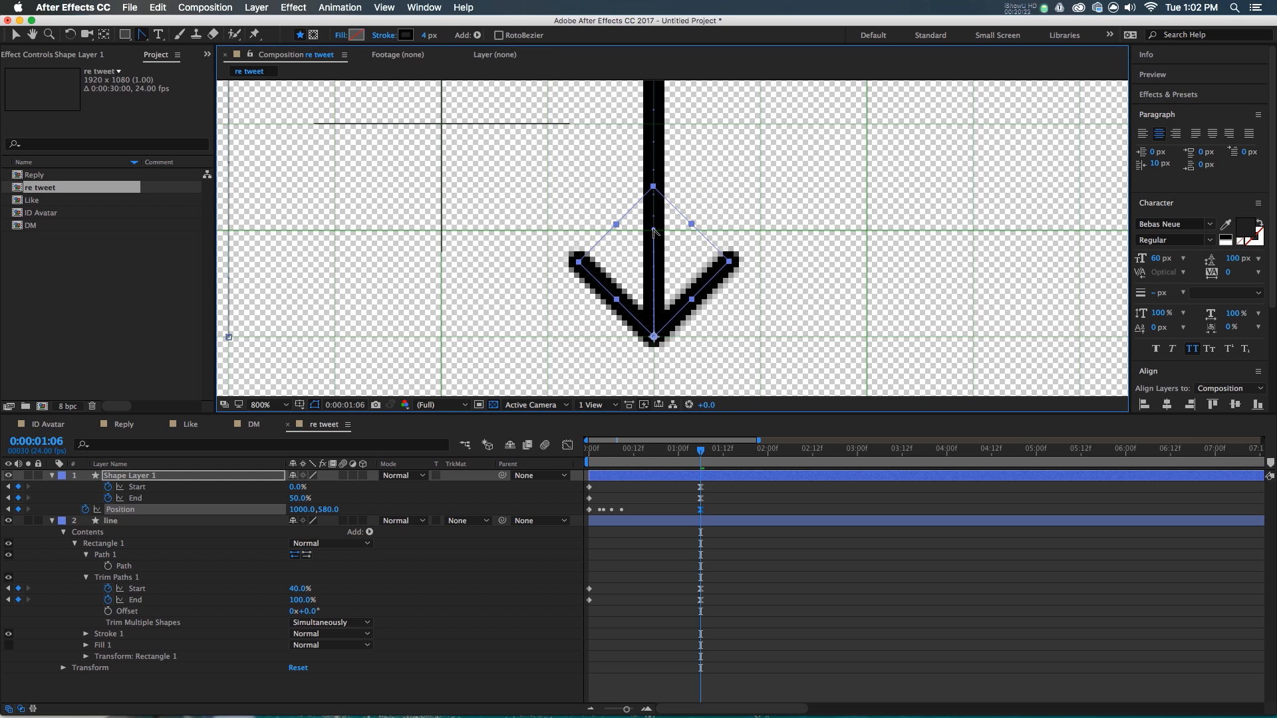
pyautogui.scroll(-2, 655, 232)
pyautogui.click(692, 458)
pyautogui.press('space')
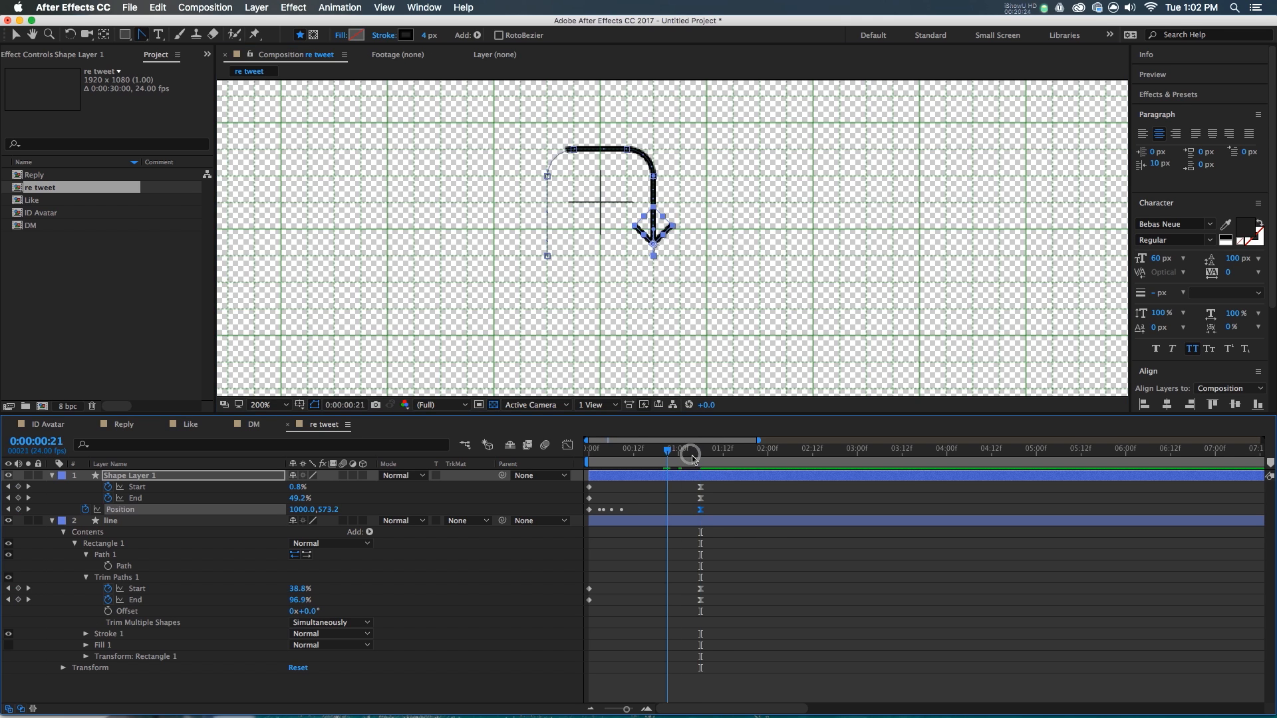
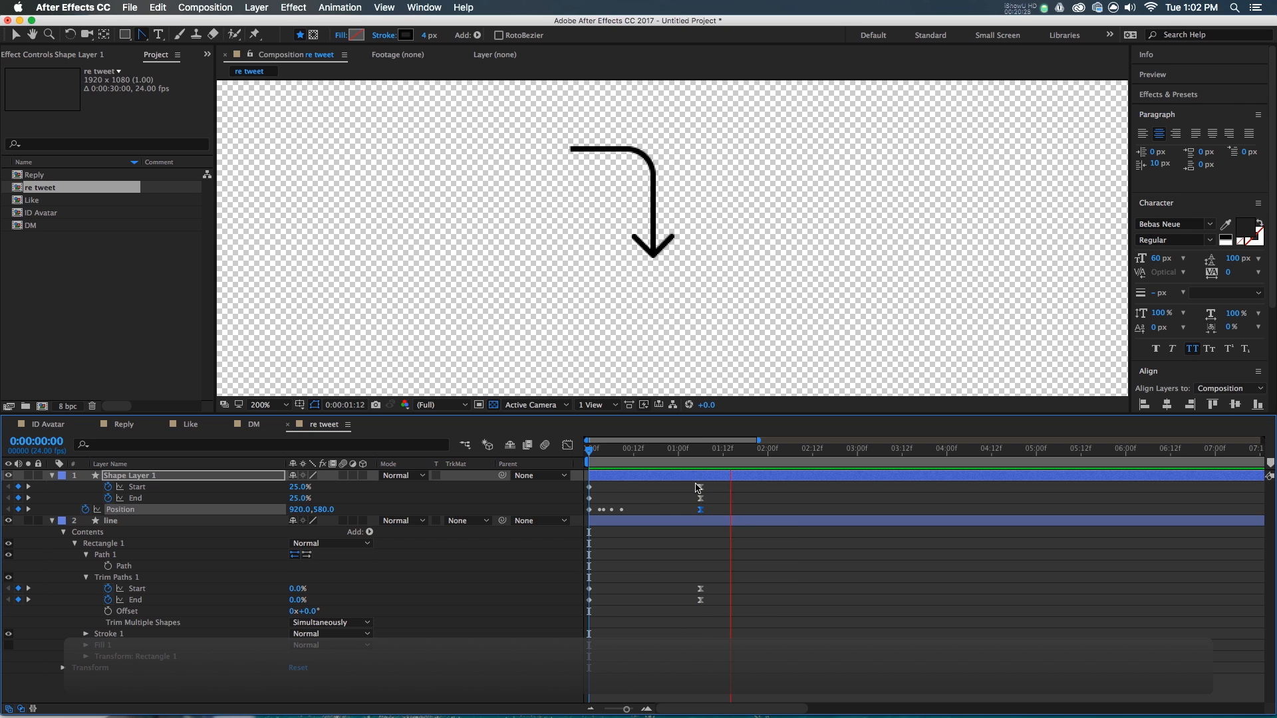
# - Stop the preview, collapse both layers' properties and start renaming Shape Layer 1
pyautogui.click(700, 452)
pyautogui.press('super+apostrophe')
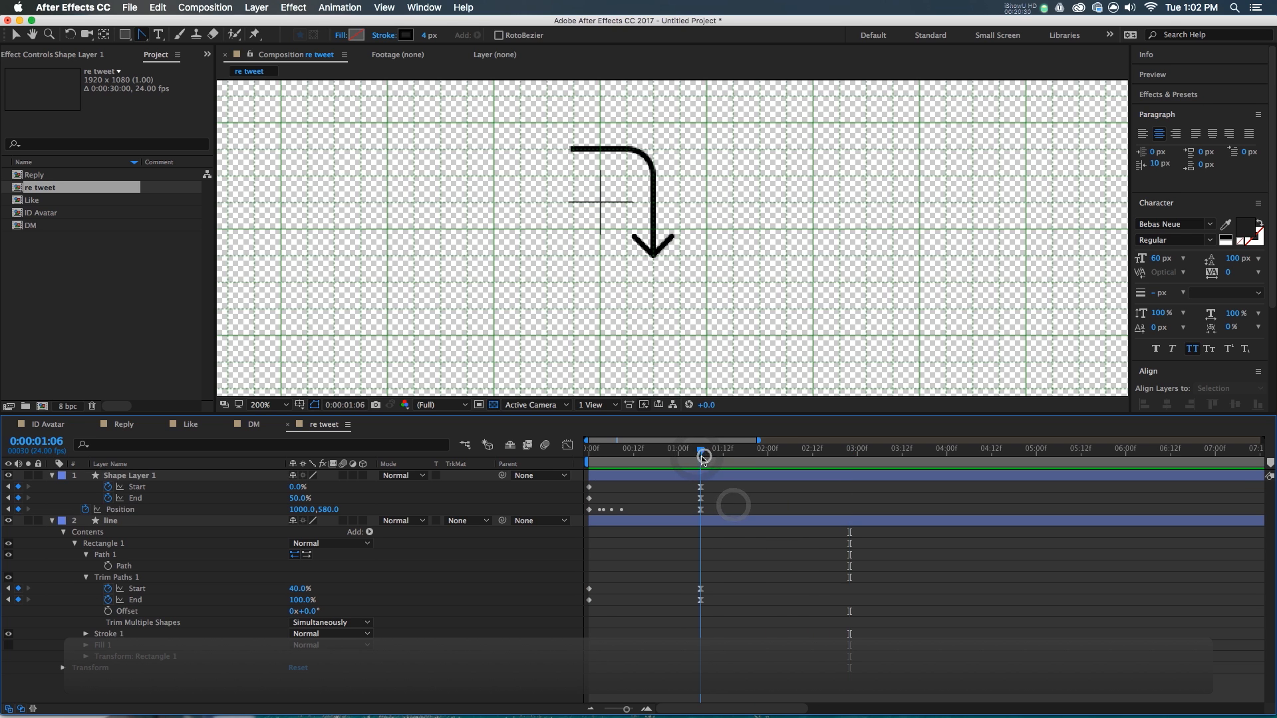
pyautogui.press('super+a')
pyautogui.click(52, 475)
pyautogui.click(171, 552)
pyautogui.click(159, 477)
pyautogui.press('Return')
# - Name the layer 'arrow', then duplicate arrow and line below the originals
pyautogui.write('arrow')
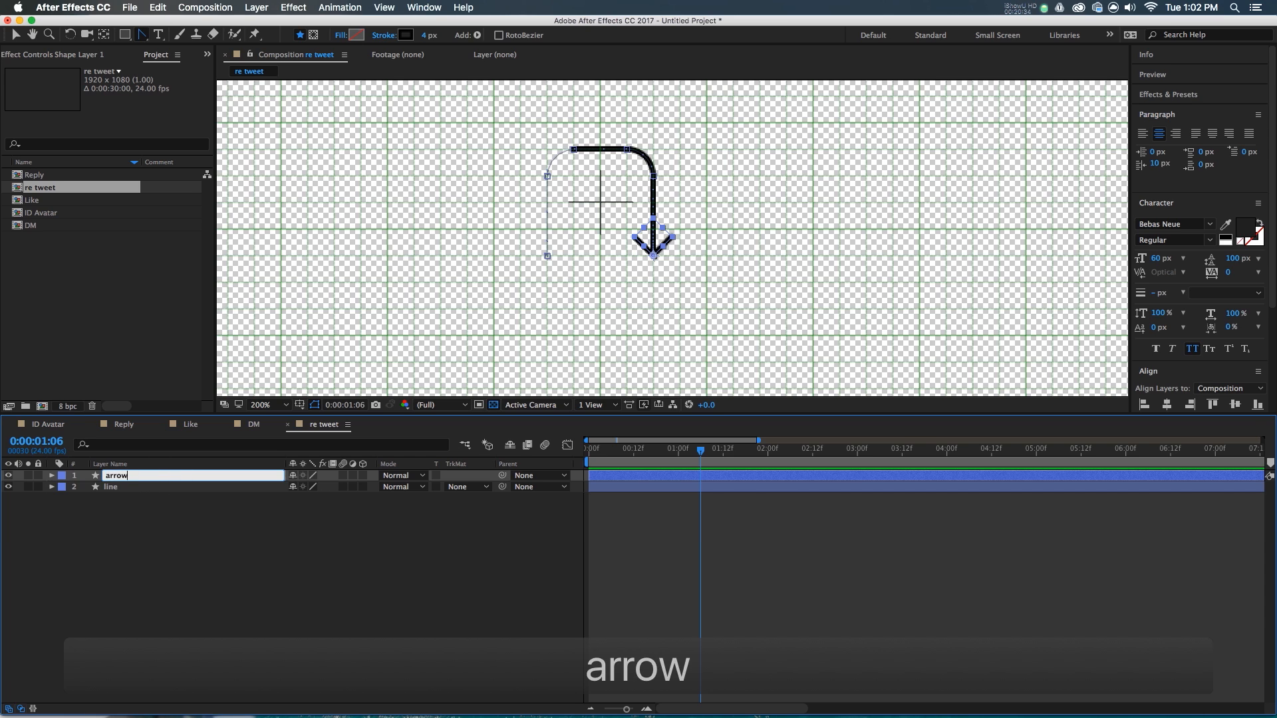
pyautogui.press('Return')
pyautogui.keyDown('shift'); pyautogui.click(136, 491); pyautogui.keyUp('shift')
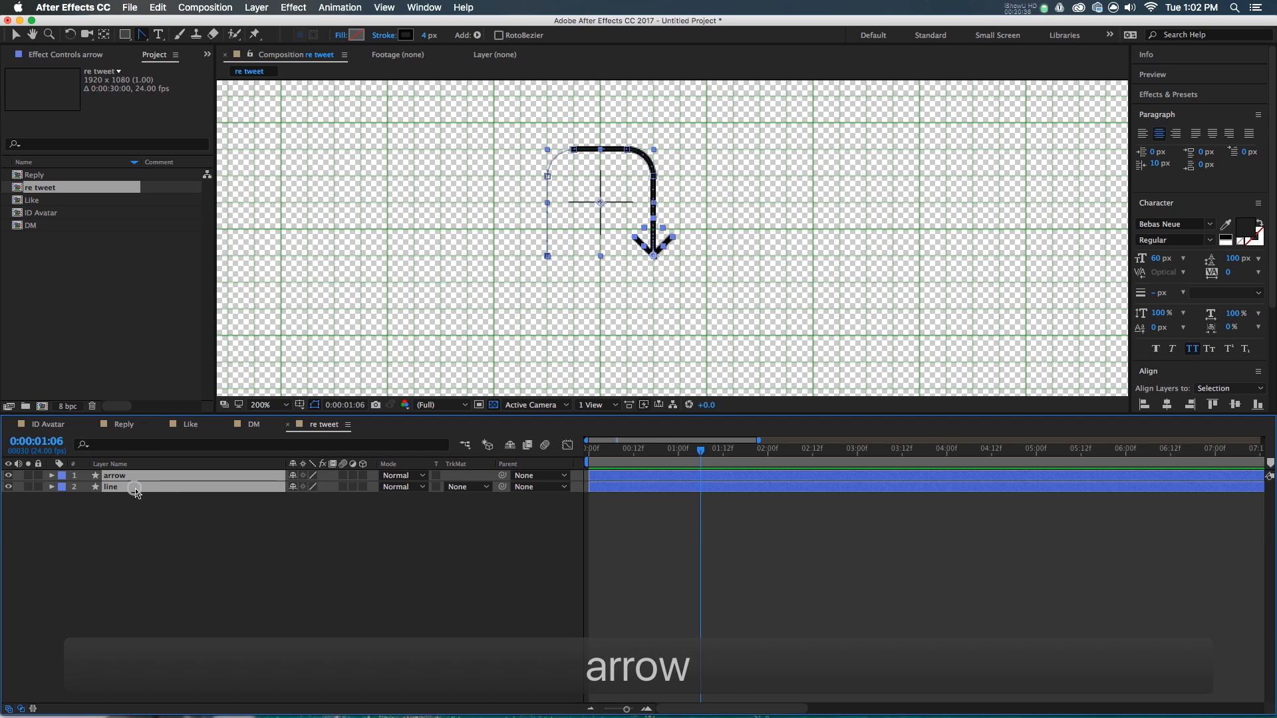
pyautogui.press('super+d')
pyautogui.press('super+shift+bracketleft')
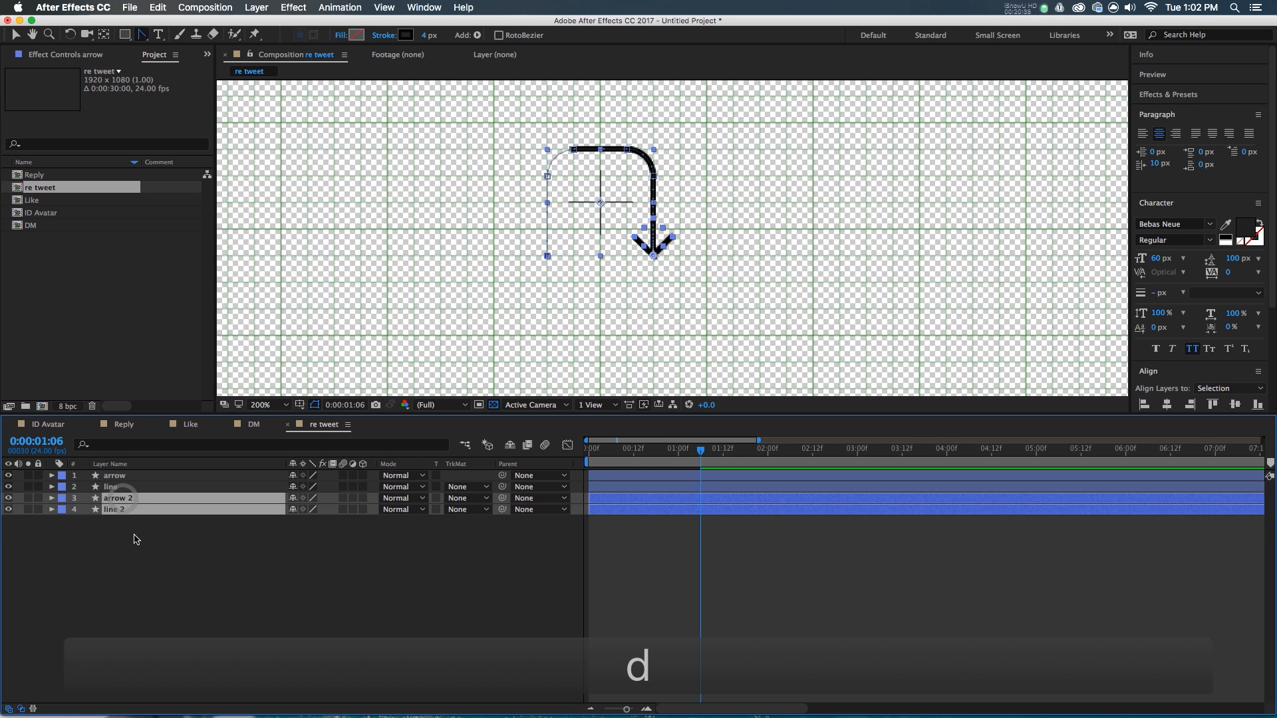
# - Add Null 1 third in the stack and parent arrow 2 and line 2 to it
pyautogui.rightClick(116, 548)
pyautogui.moveTo(143, 558)
pyautogui.click(306, 630)
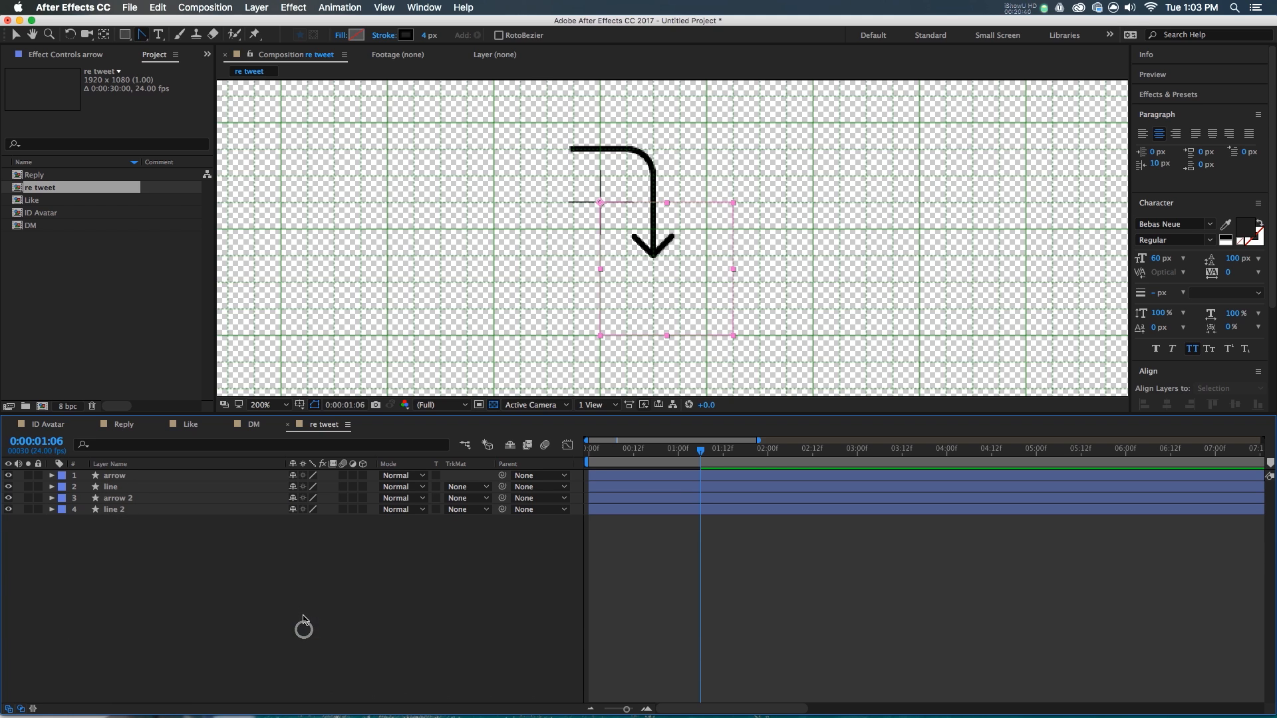
pyautogui.moveTo(135, 475); pyautogui.dragTo(134, 504)
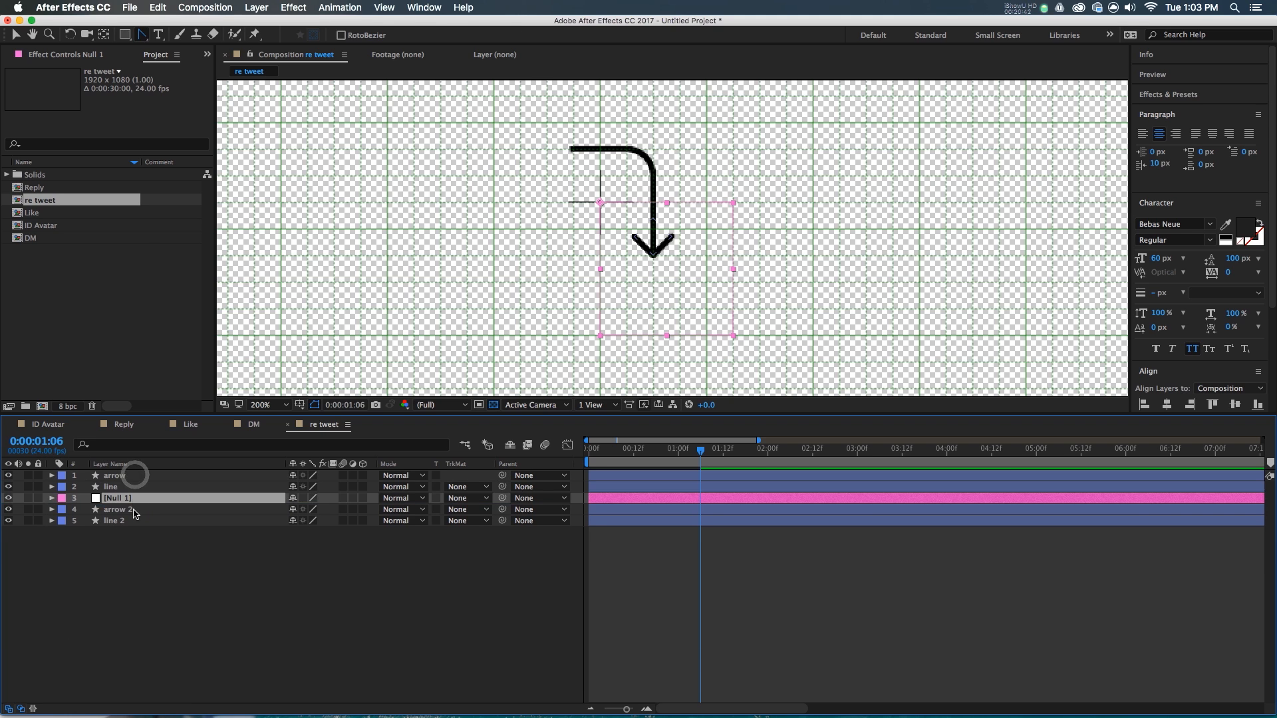
pyautogui.click(123, 509)
pyautogui.keyDown('shift'); pyautogui.click(123, 521); pyautogui.keyUp('shift')
pyautogui.moveTo(499, 516); pyautogui.dragTo(459, 499)
# - Set Null 1's Rotation to 180°
pyautogui.click(163, 499)
pyautogui.press('r')
pyautogui.click(308, 510)
pyautogui.write('180')
pyautogui.press('Return')
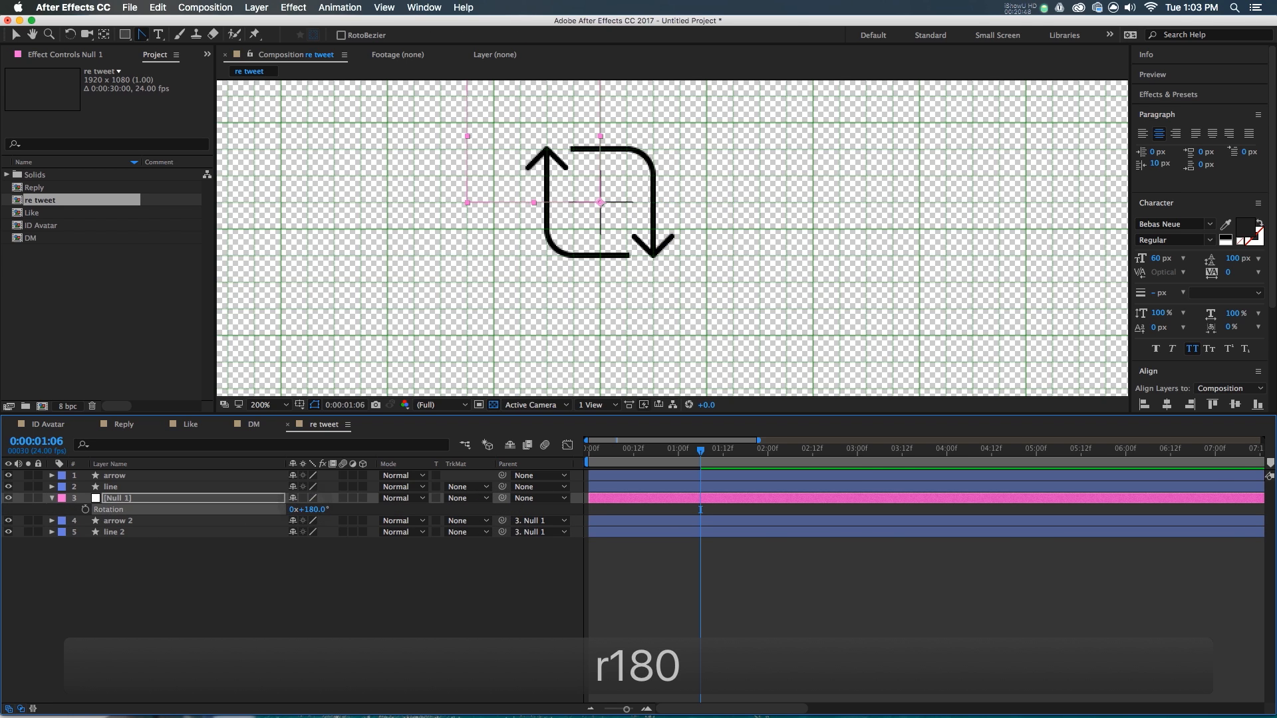
# - Preview the completed retweet loop animation from the start
pyautogui.click(873, 645)
pyautogui.moveTo(683, 454); pyautogui.dragTo(445, 472)
pyautogui.press('space')
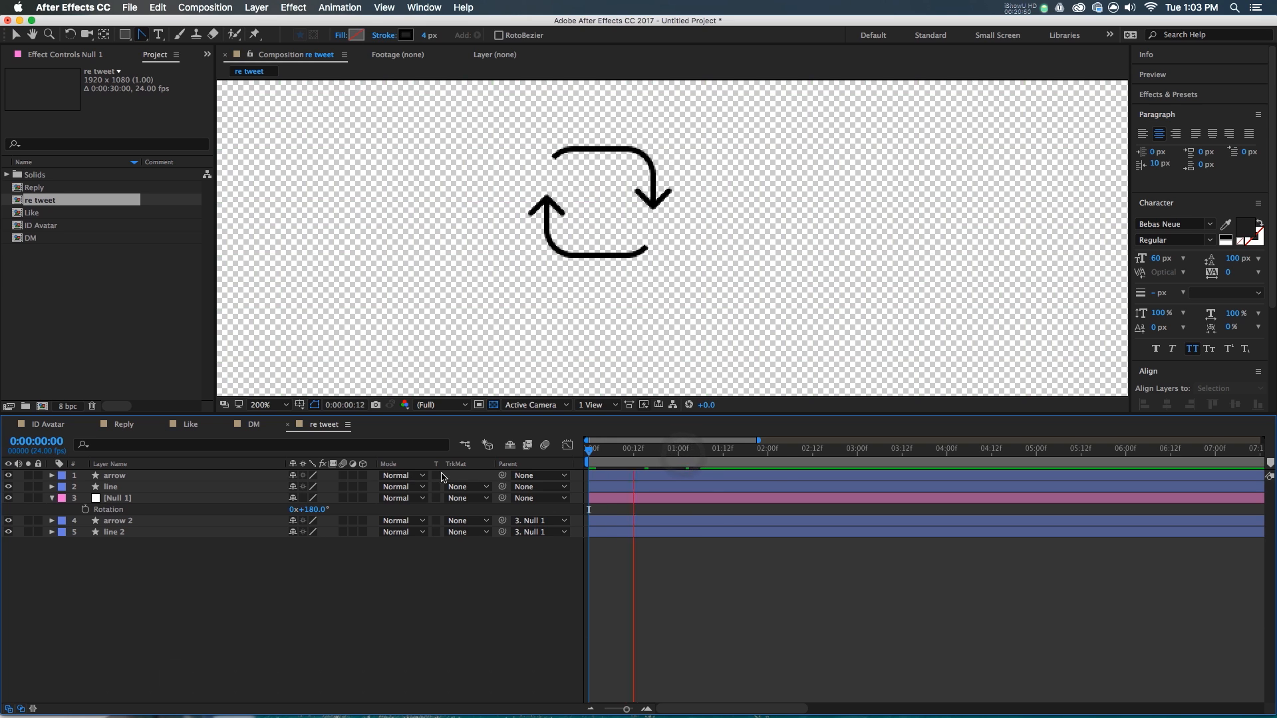
pyautogui.moveTo(683, 454); pyautogui.dragTo(764, 464)
pyautogui.scroll(-1, 646, 241)
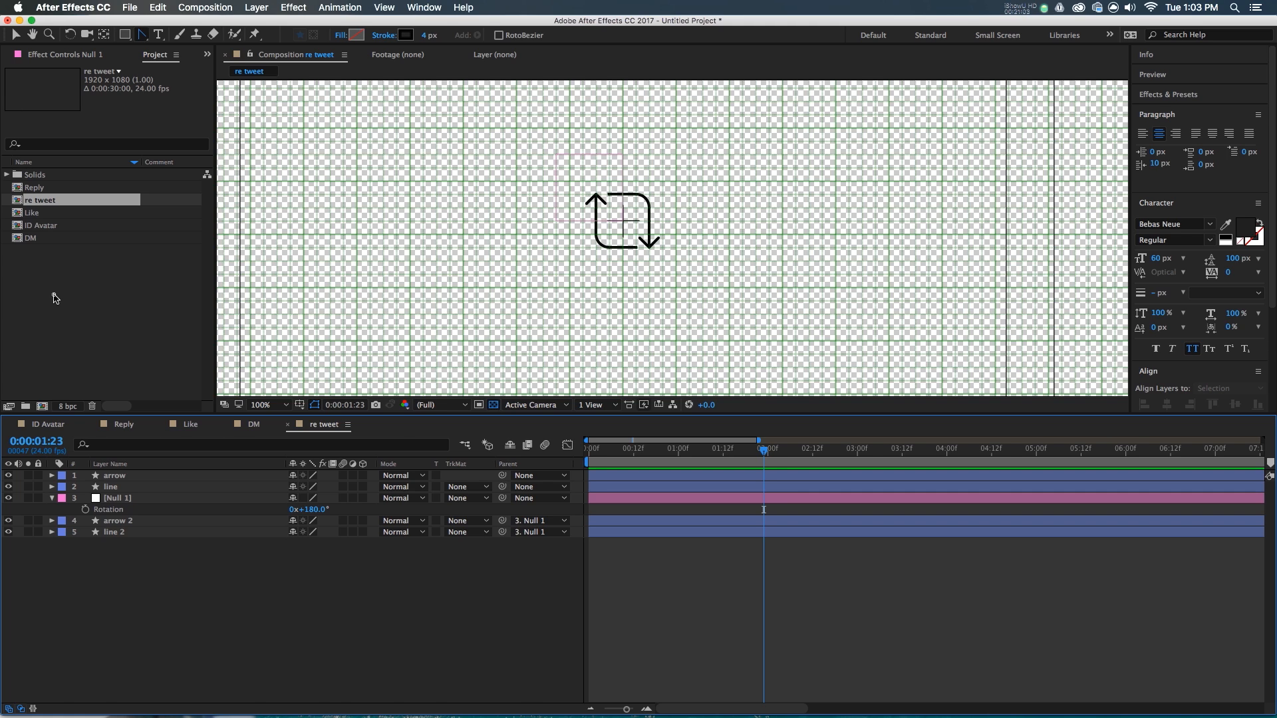
pyautogui.press('super+n')
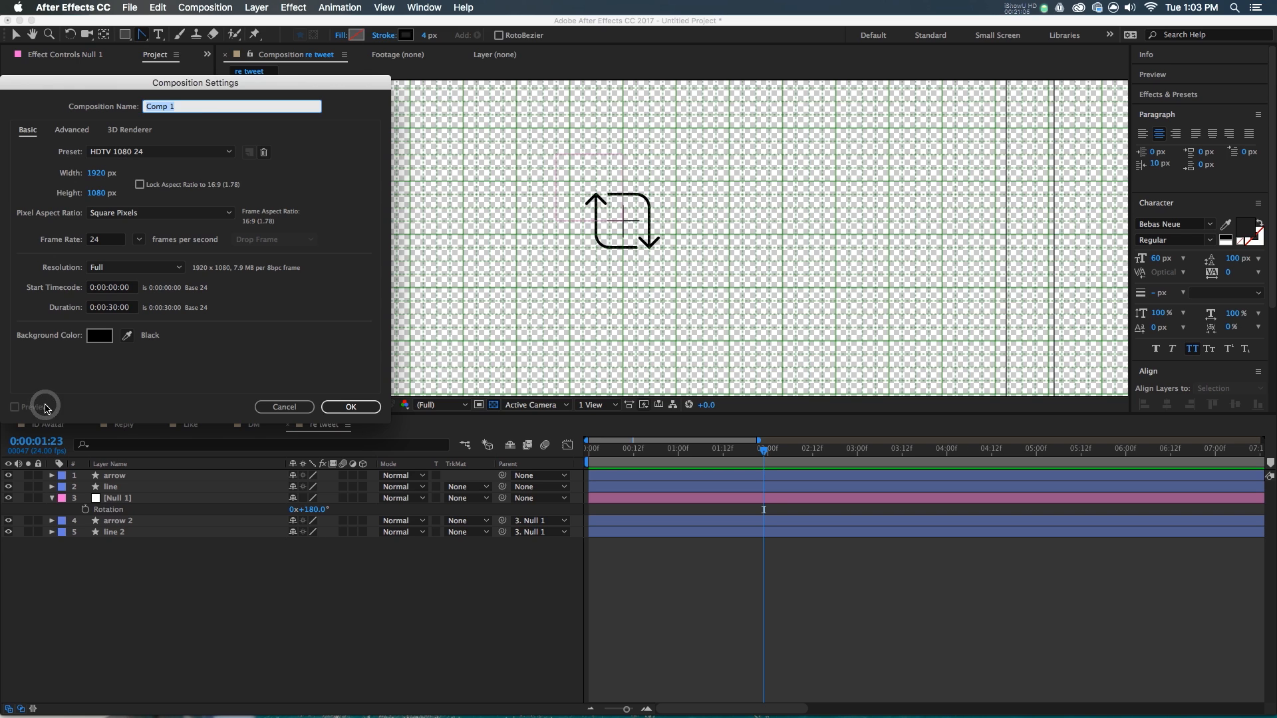
# - Name the new composition 'Tweet' and confirm it, leaving grid options unchanged
pyautogui.write('Twee')
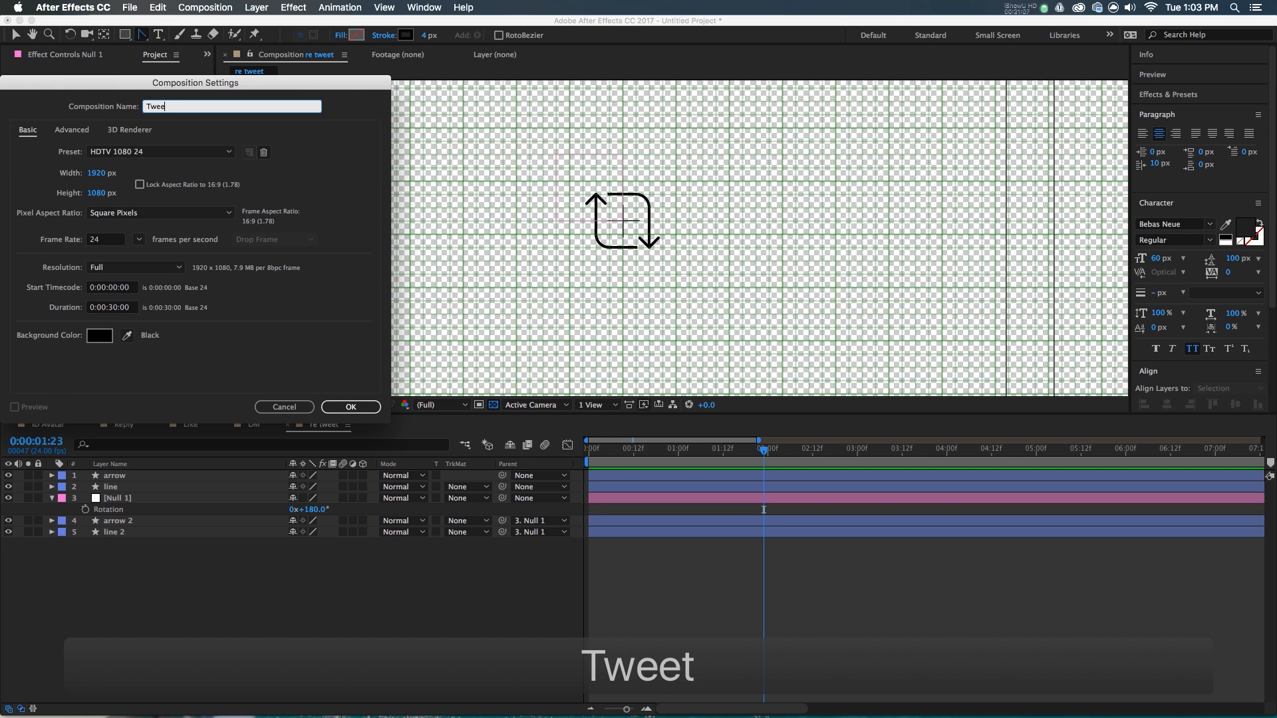
pyautogui.click(359, 407)
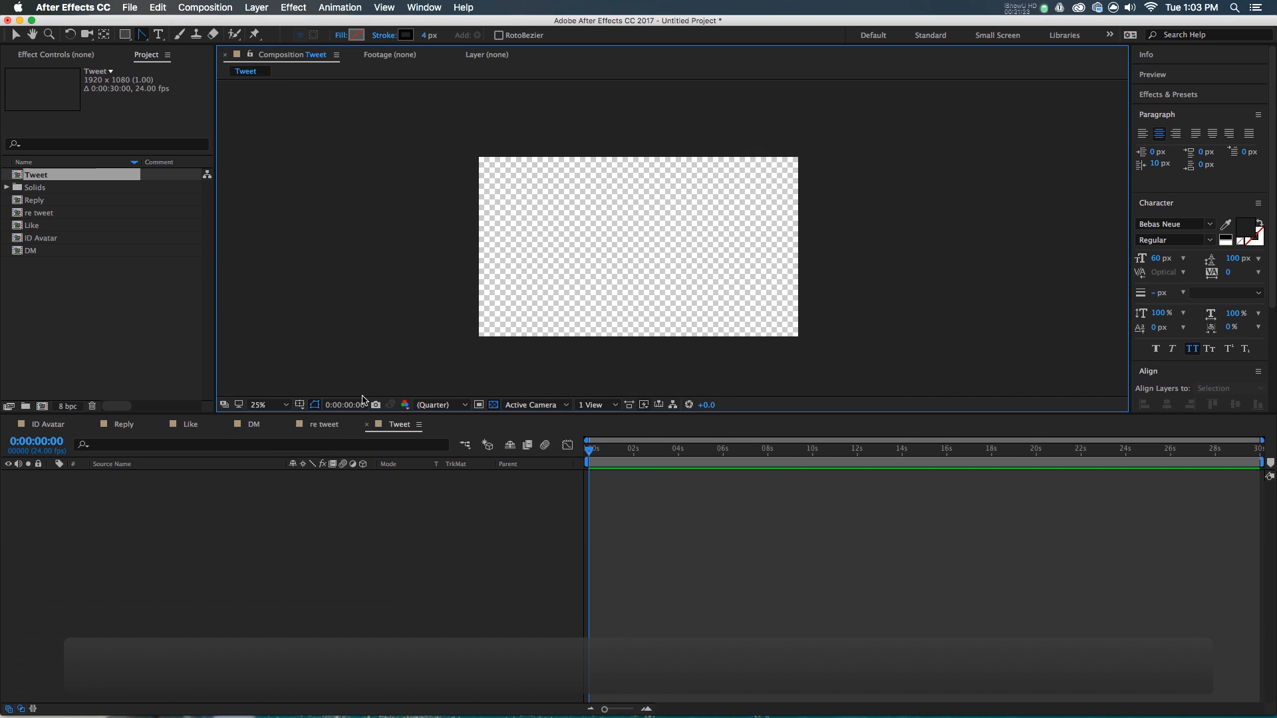
pyautogui.click(301, 405)
pyautogui.click(615, 572)
pyautogui.click(318, 594)
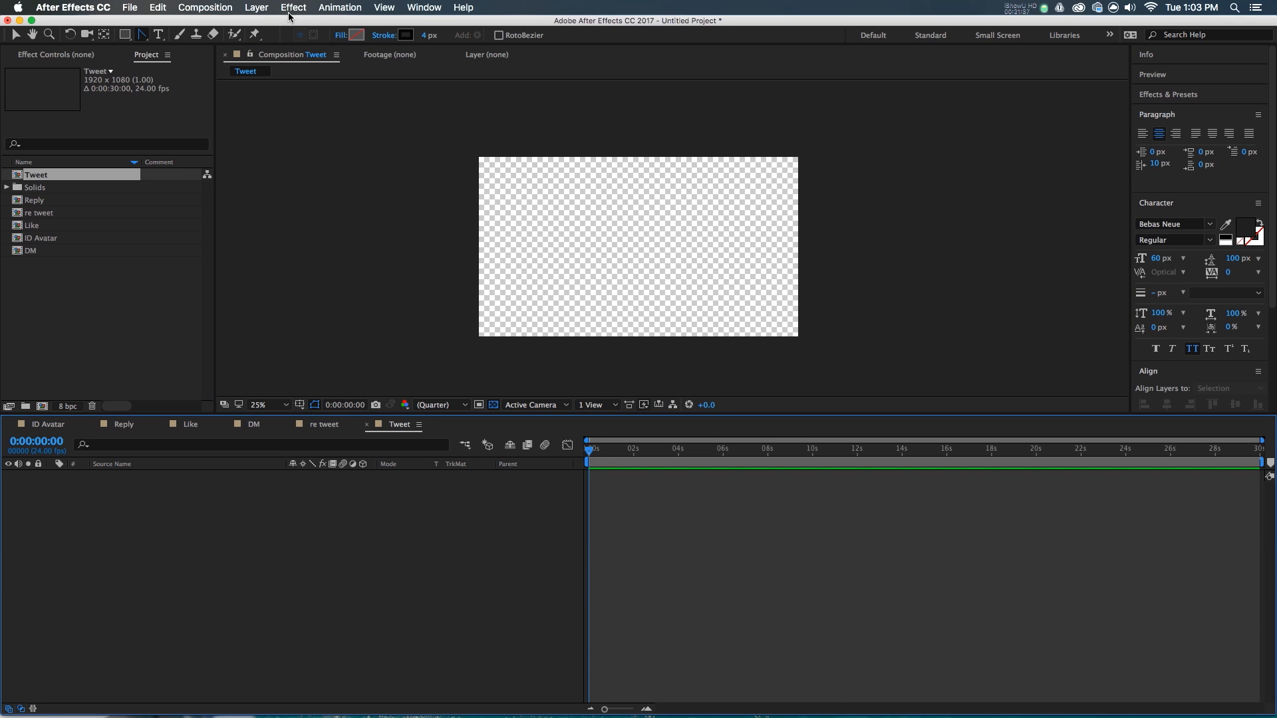
# - Create a comp-sized rectangle with a solid colour fill and no stroke
pyautogui.doubleClick(125, 35)
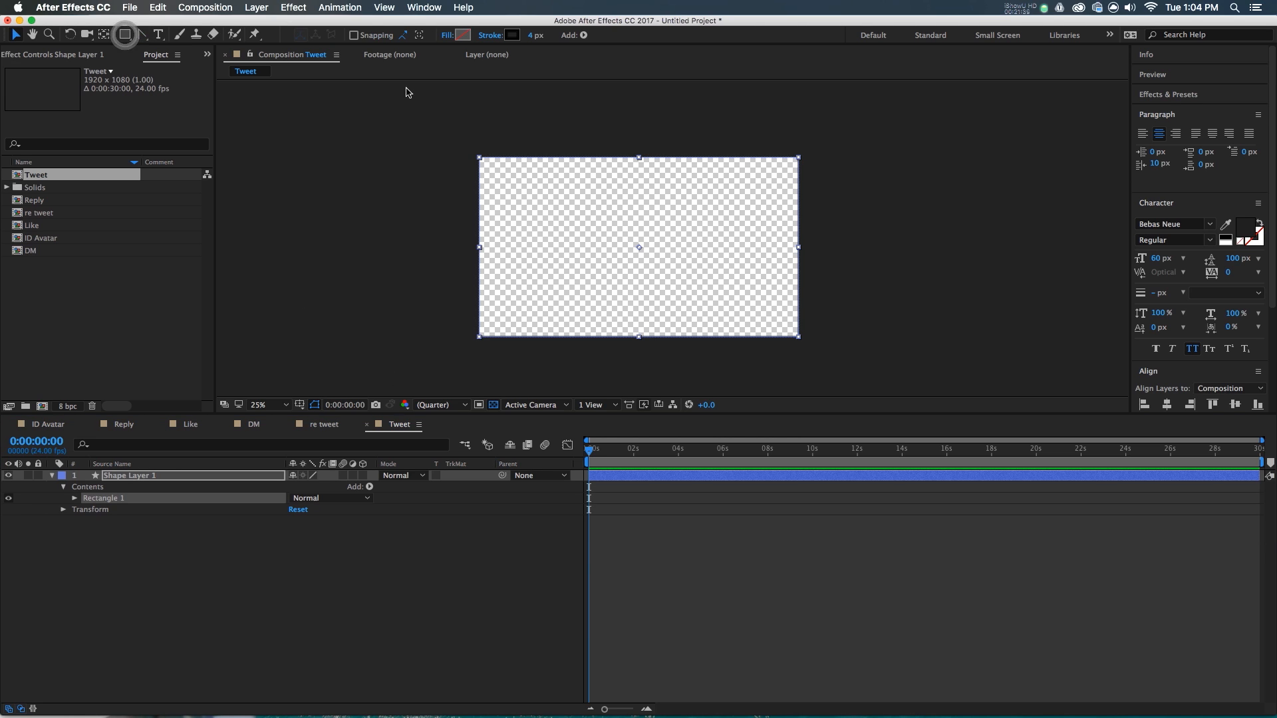
pyautogui.click(449, 37)
pyautogui.click(35, 107)
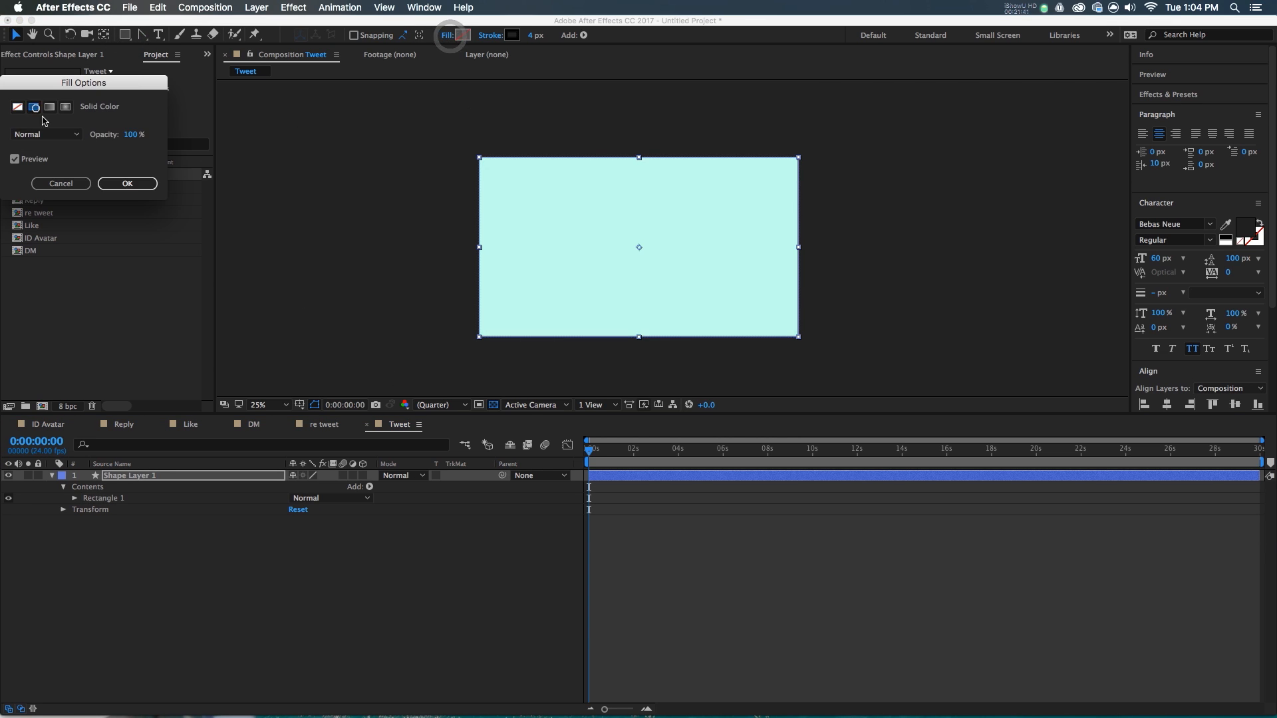
pyautogui.click(139, 185)
pyautogui.click(491, 35)
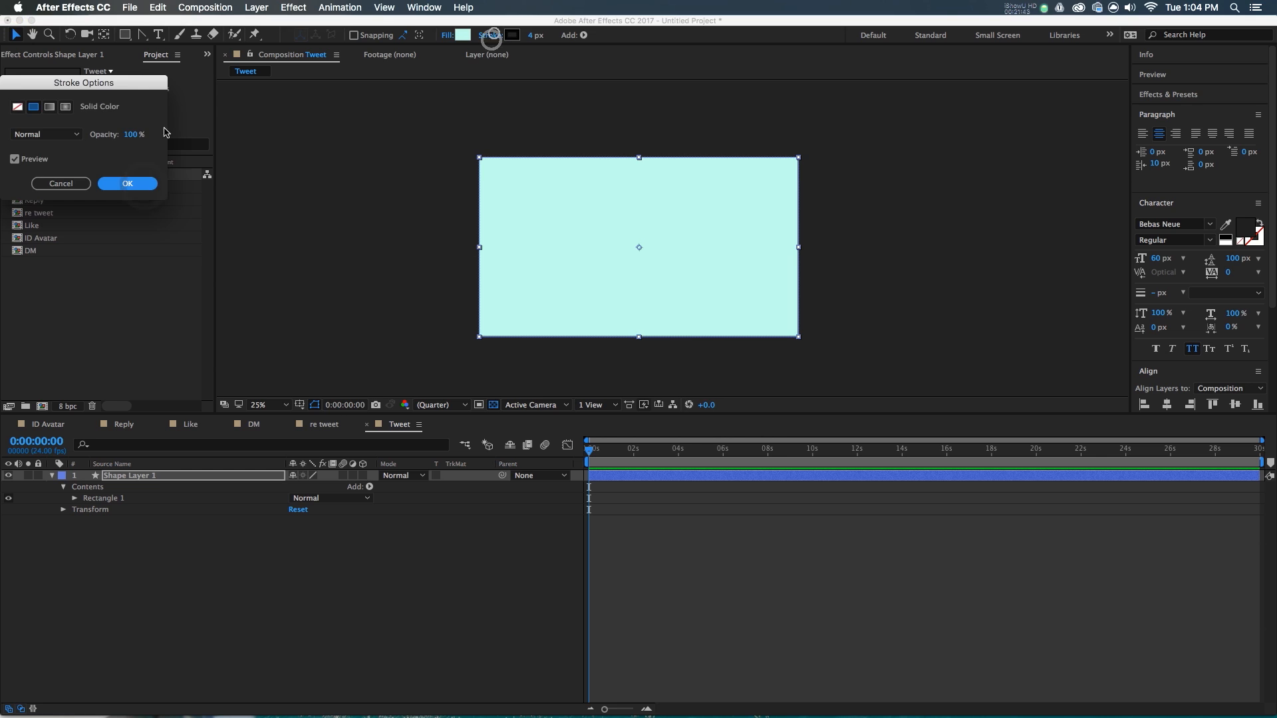
pyautogui.click(19, 107)
pyautogui.click(123, 181)
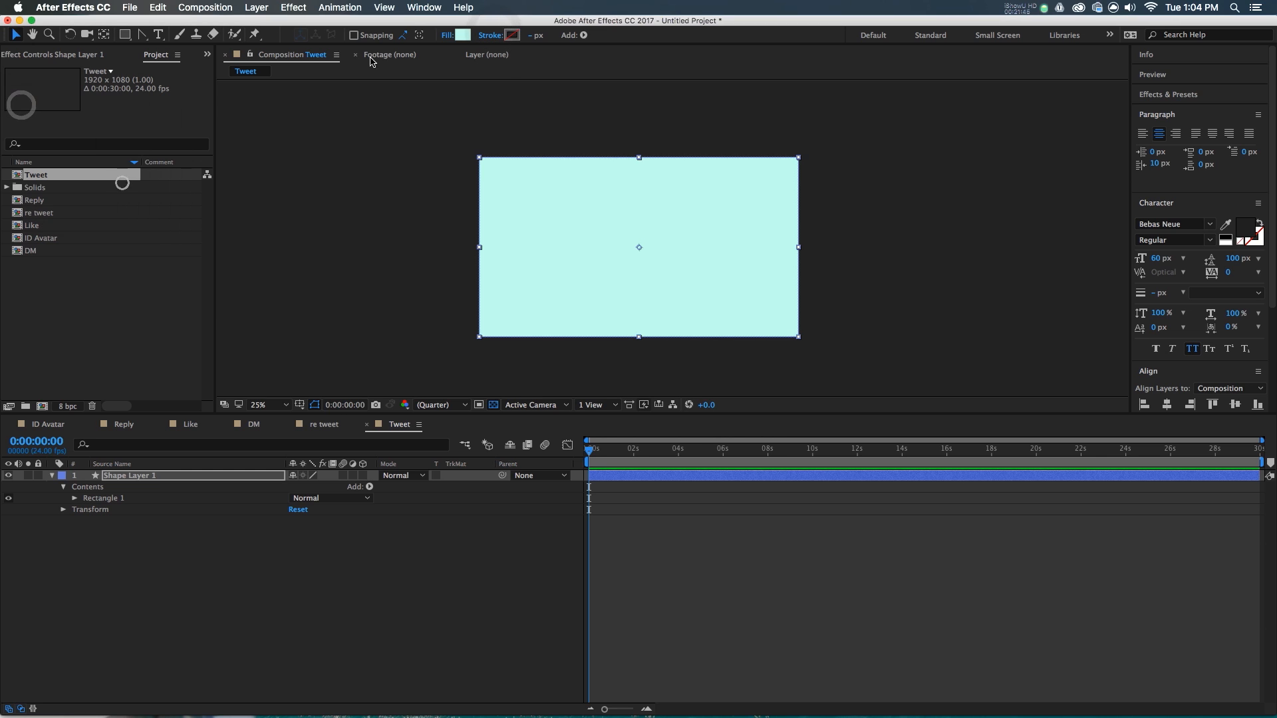
# - Set the rectangle's fill colour to near-white FCFCFC
pyautogui.click(461, 35)
pyautogui.moveTo(196, 219); pyautogui.dragTo(196, 269)
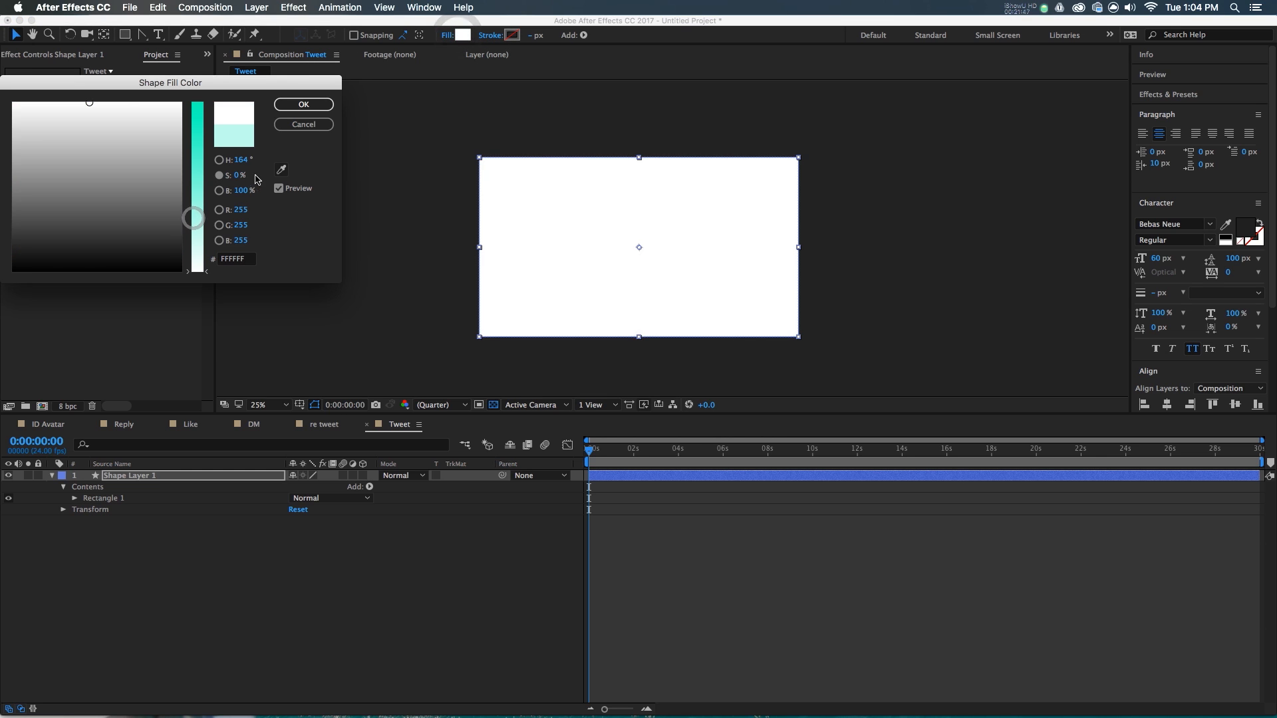
pyautogui.moveTo(242, 166); pyautogui.dragTo(171, 196)
pyautogui.click(243, 191)
pyautogui.press('Down')
pyautogui.press('Down')
pyautogui.press('Down')
pyautogui.press('Down')
pyautogui.press('Down')
pyautogui.press('Down')
pyautogui.press('Down')
pyautogui.press('Down')
pyautogui.press('Down')
pyautogui.press('Down')
pyautogui.press('Down')
pyautogui.press('Up')
pyautogui.press('Down')
pyautogui.press('Down')
pyautogui.press('Down')
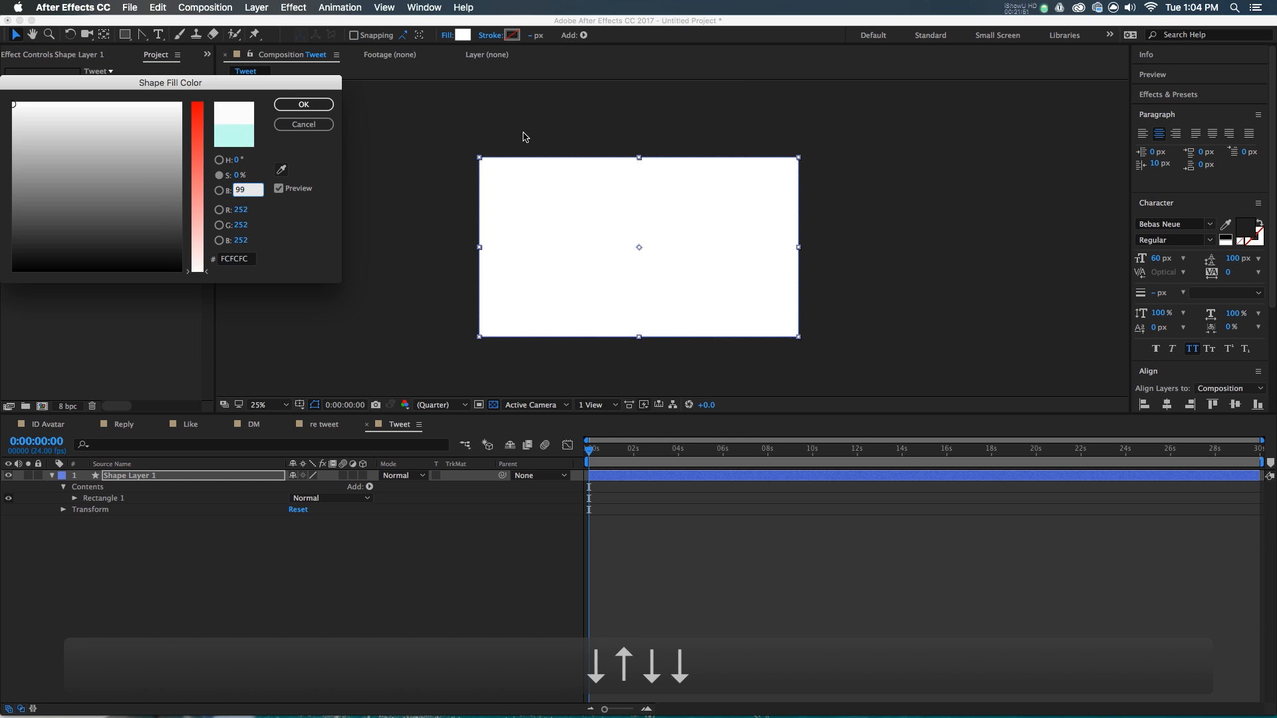
pyautogui.press('Return')
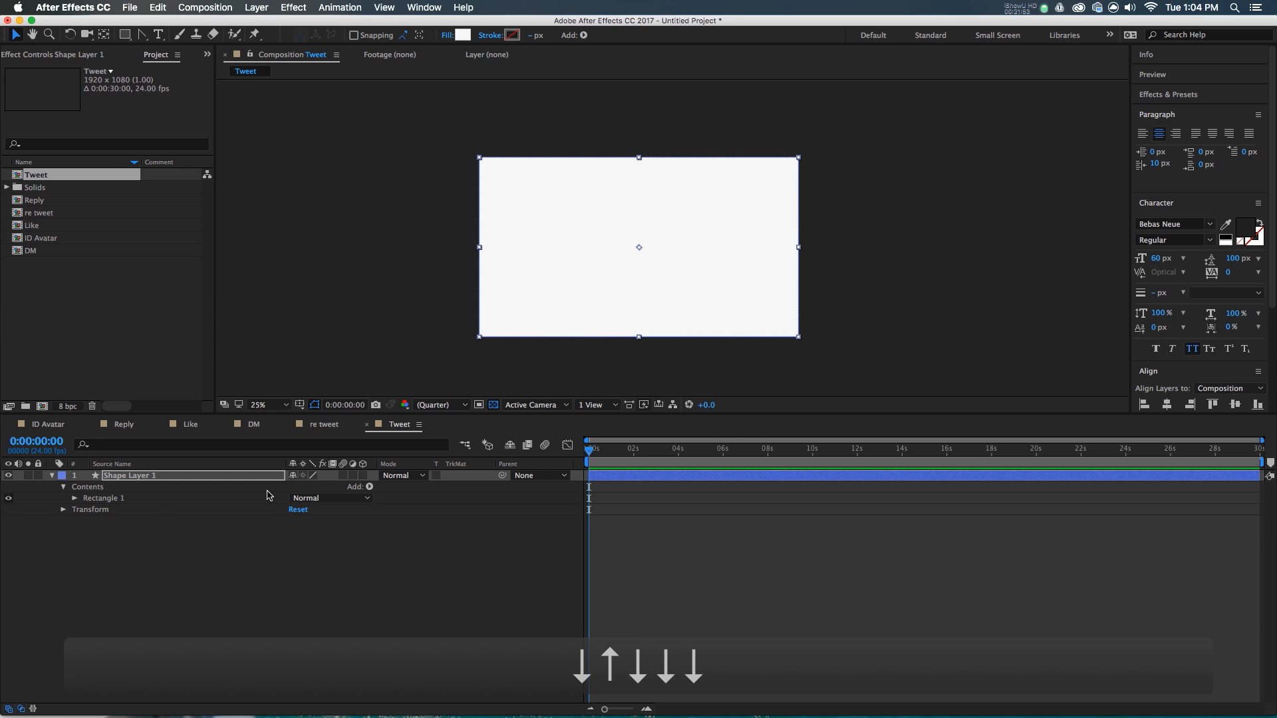
pyautogui.click(75, 498)
pyautogui.click(86, 510)
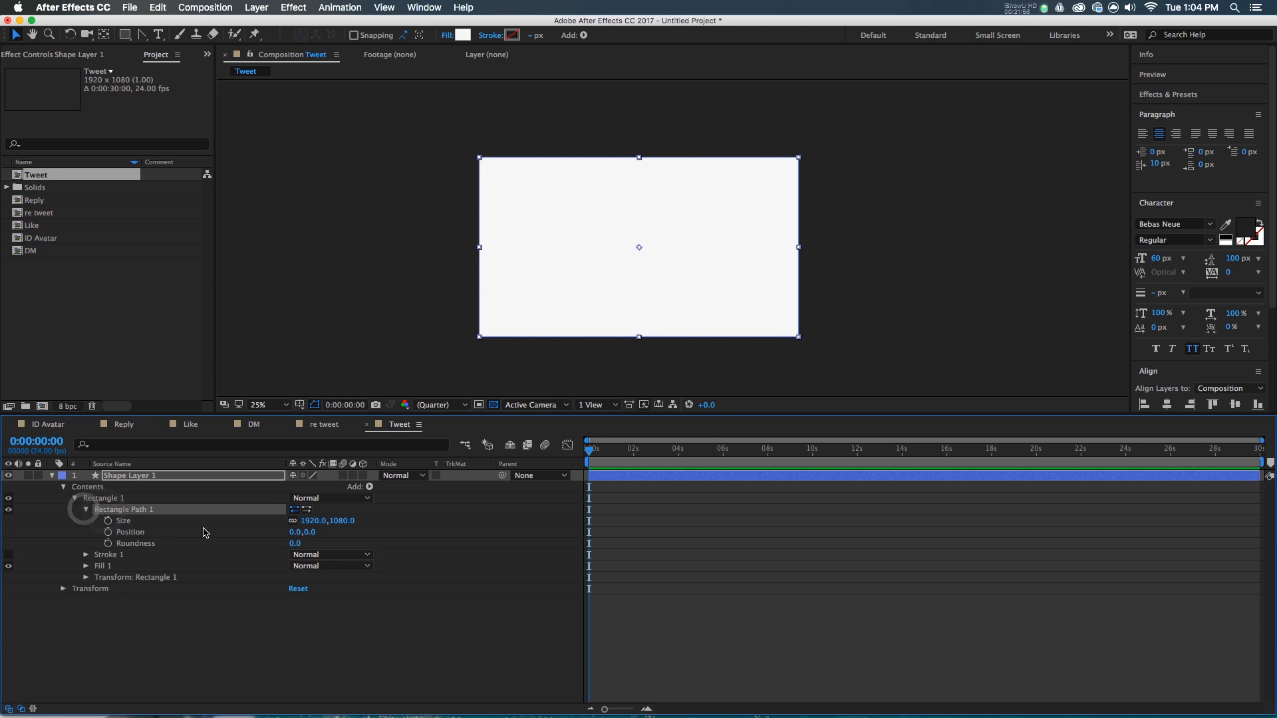
# - Keyframe the Rectangle Path Size at 0×280 at the start
pyautogui.click(180, 521)
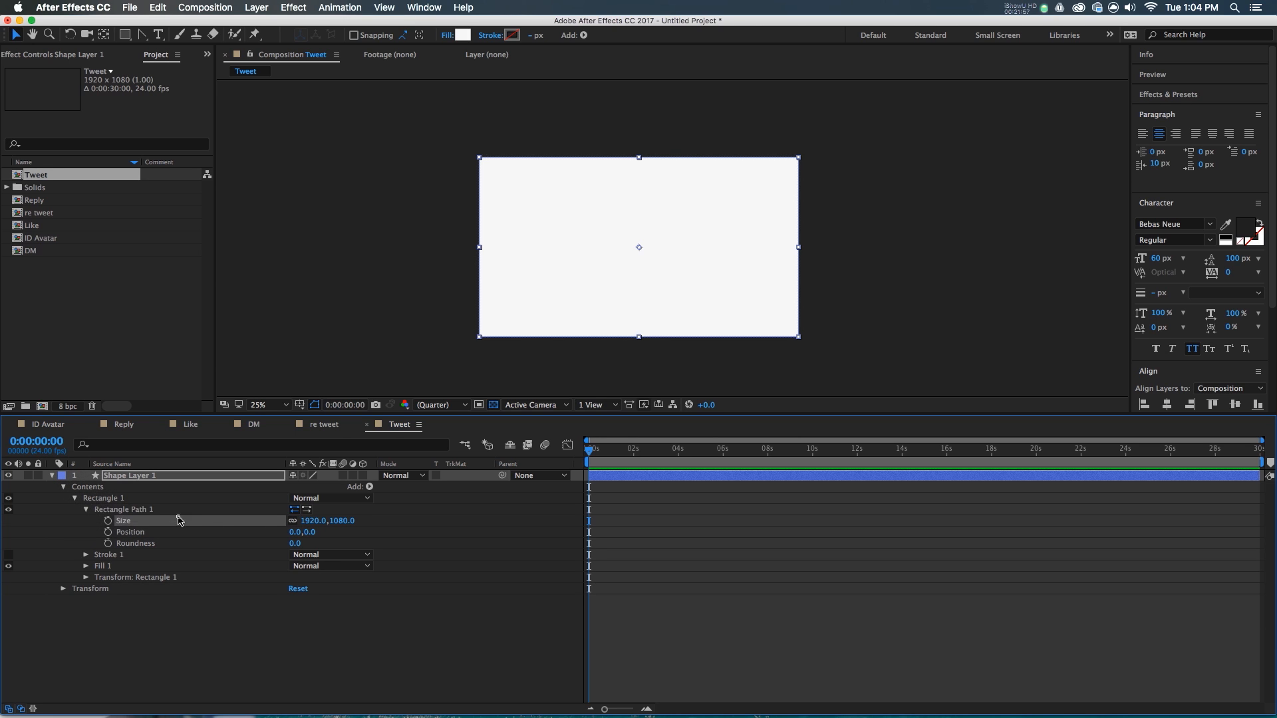
pyautogui.click(314, 521)
pyautogui.write('0')
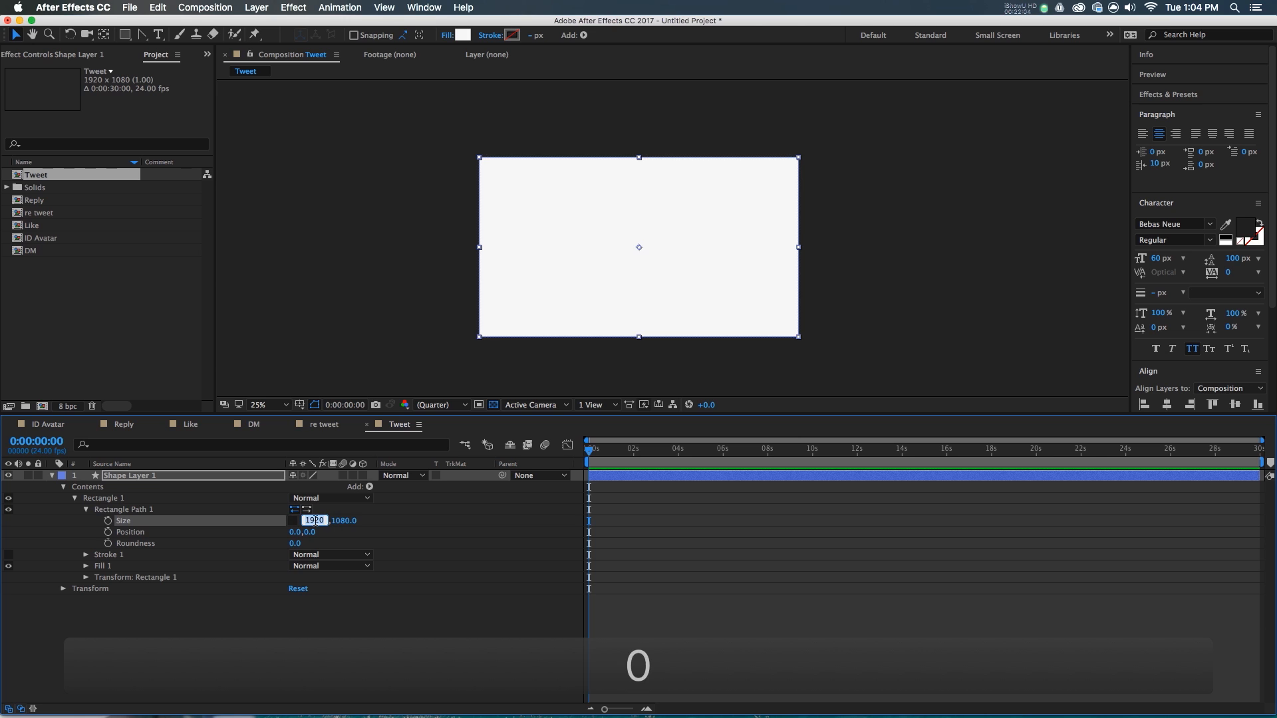
pyautogui.press('Tab')
pyautogui.write('280')
pyautogui.press('Return')
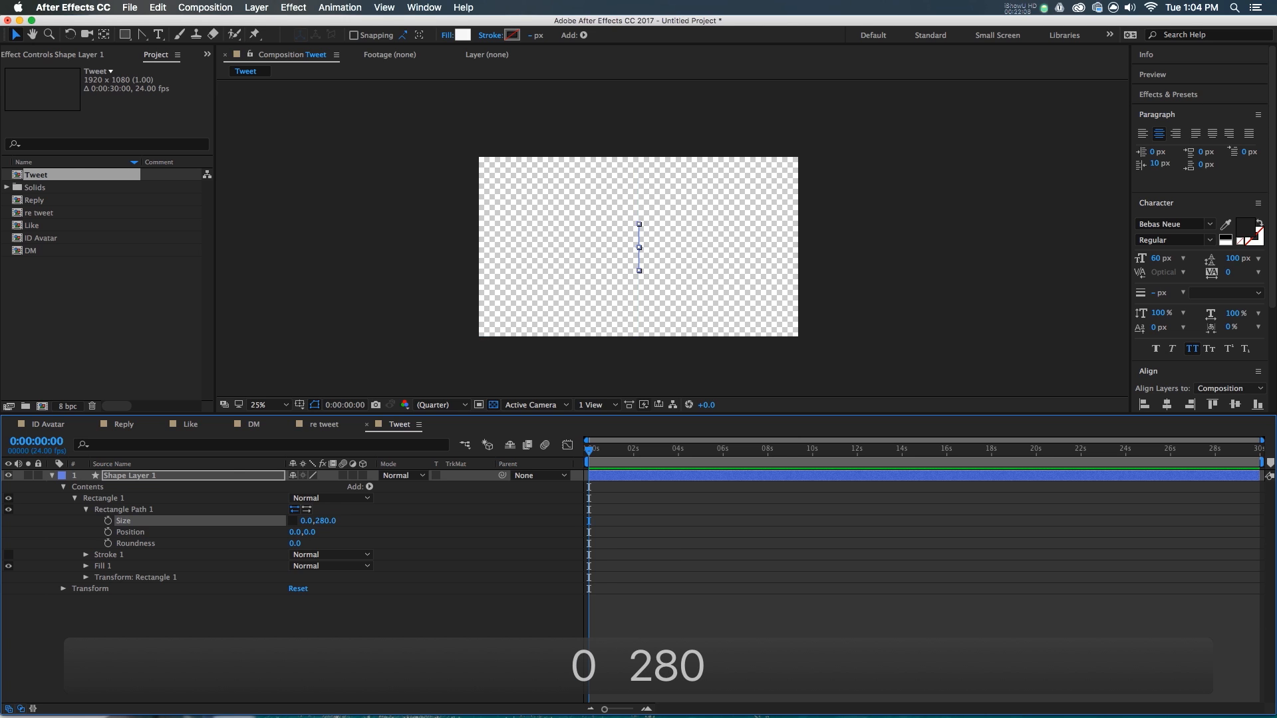
# - At frame 15, set the width to 1200 so the box grows to 1200×280
pyautogui.hotkey('shift', 'pagedown')
pyautogui.hotkey('shift', 'pagedown')
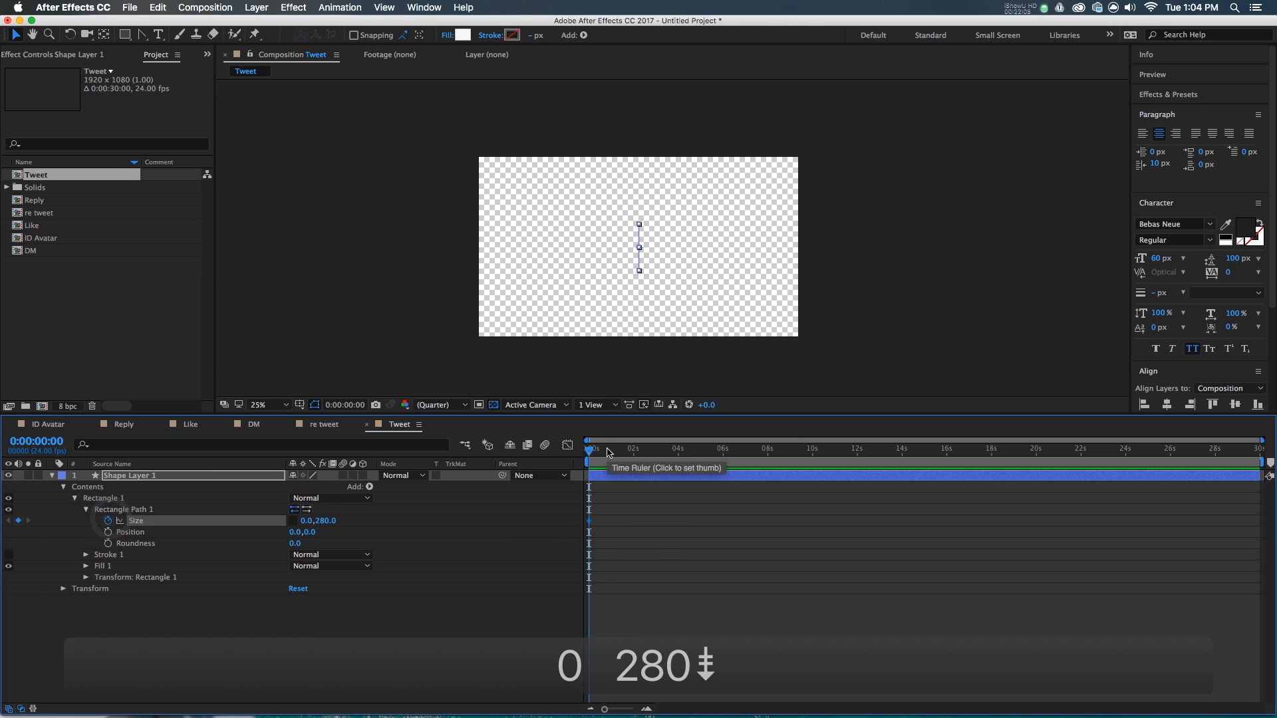
pyautogui.press('pageup')
pyautogui.press('pageup')
pyautogui.press('pageup')
pyautogui.press('pageup')
pyautogui.press('pageup')
pyautogui.press('pagedown')
pyautogui.press('pageup')
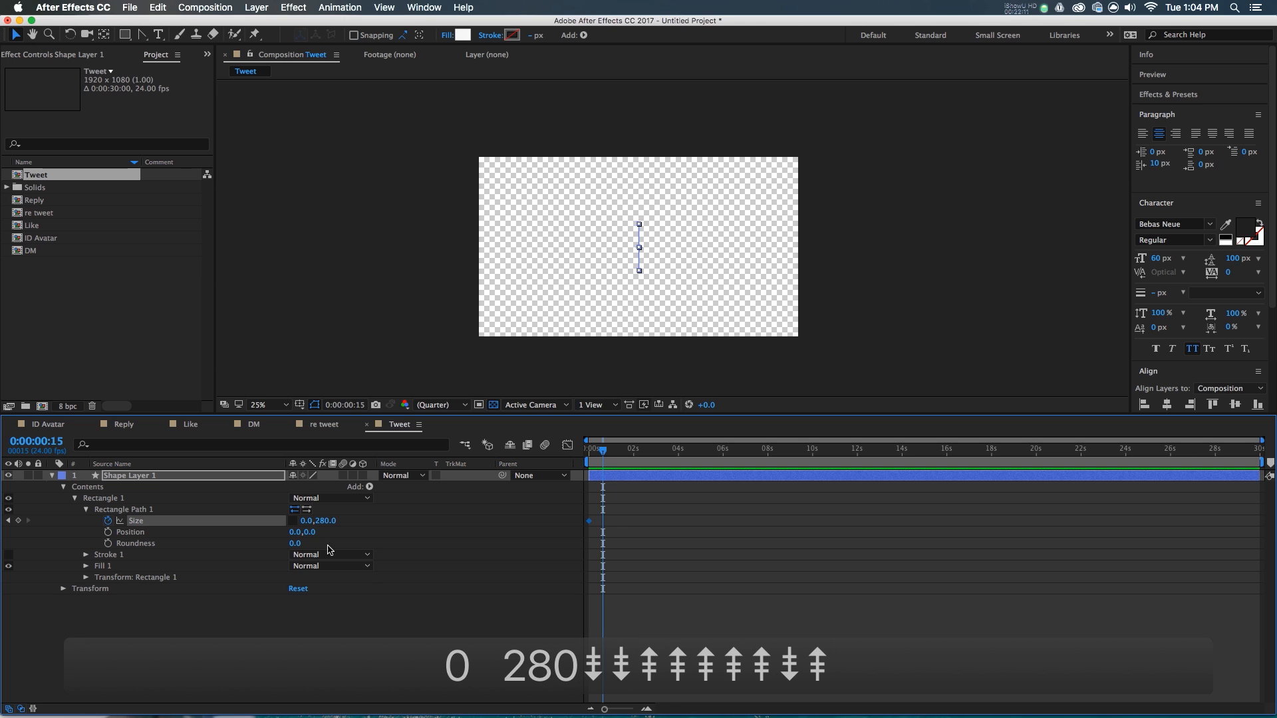
pyautogui.write('1200')
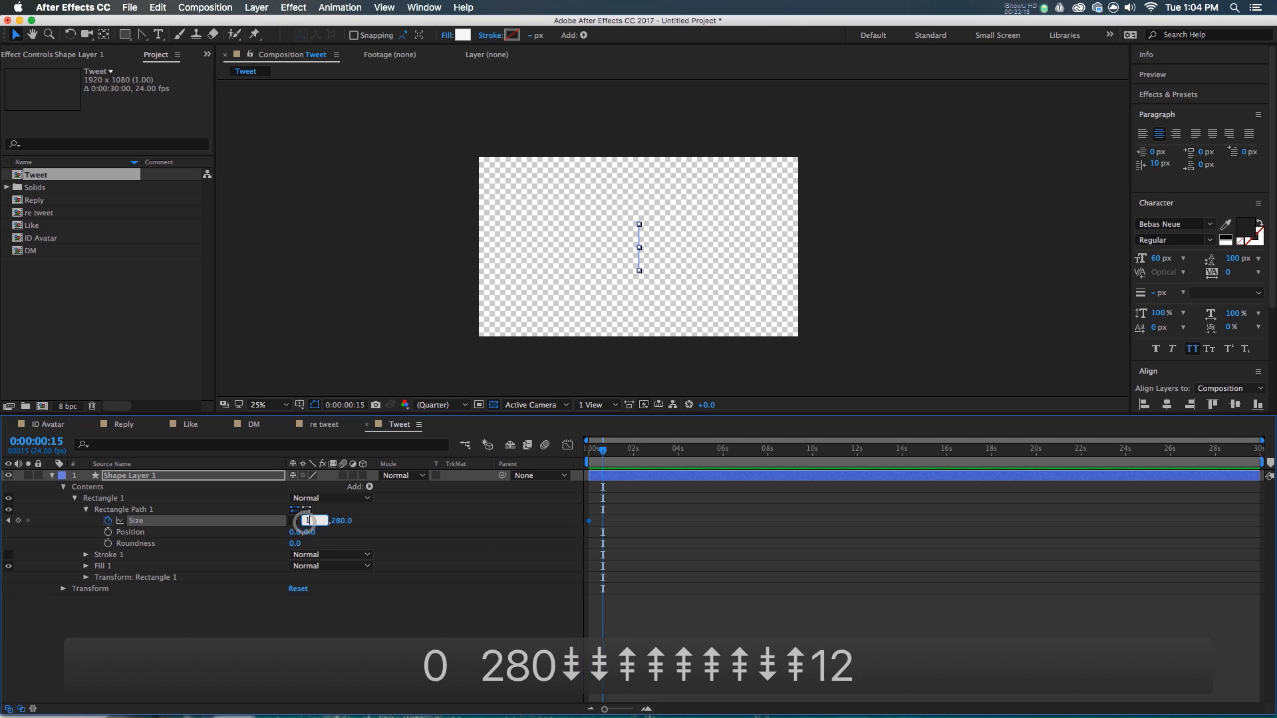
pyautogui.press('Return')
pyautogui.moveTo(602, 451)
pyautogui.mouseDown()
pyautogui.moveTo(589, 451)
pyautogui.moveTo(602, 451)
pyautogui.mouseUp()
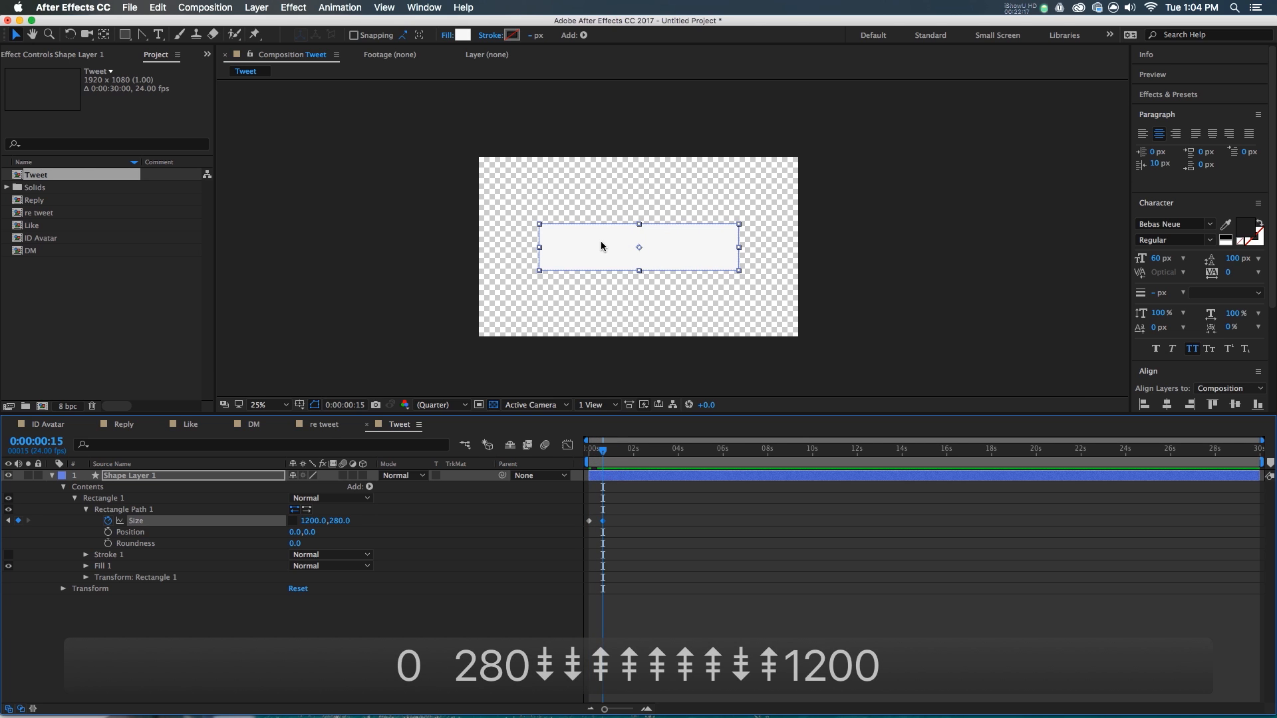
pyautogui.click(510, 498)
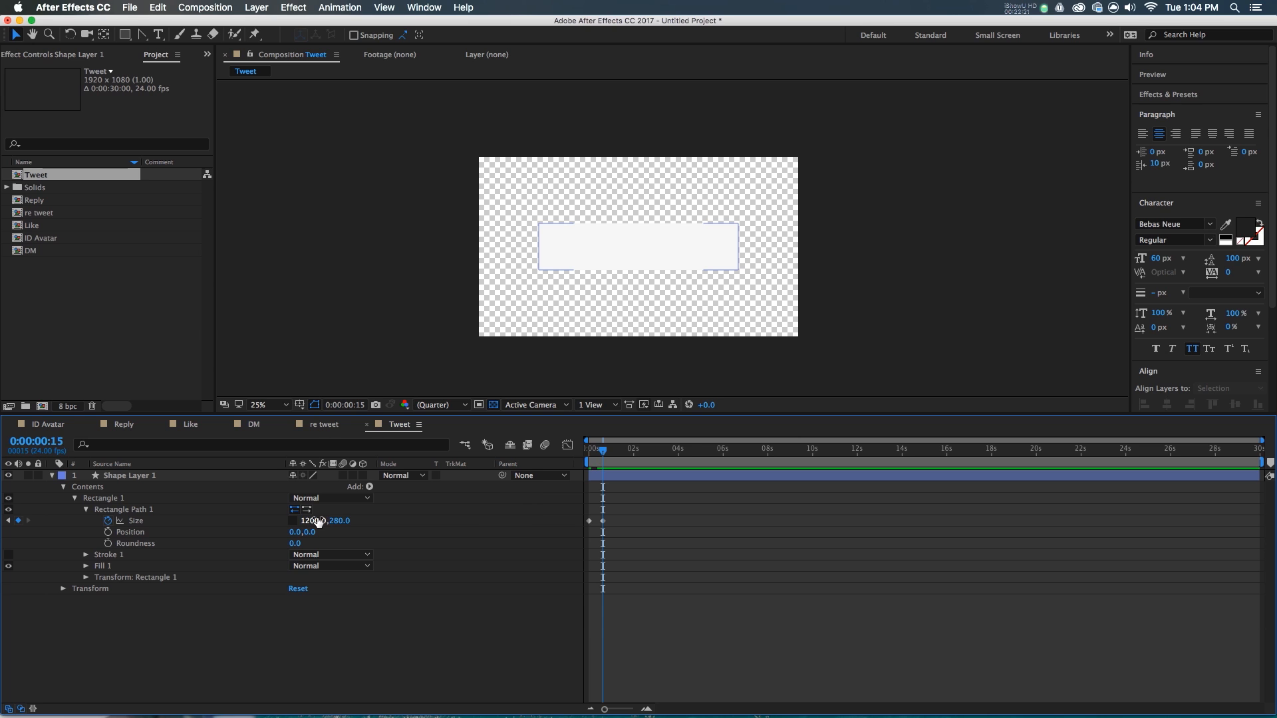
pyautogui.keyDown('alt'); pyautogui.click(107, 533); pyautogui.keyUp('alt')
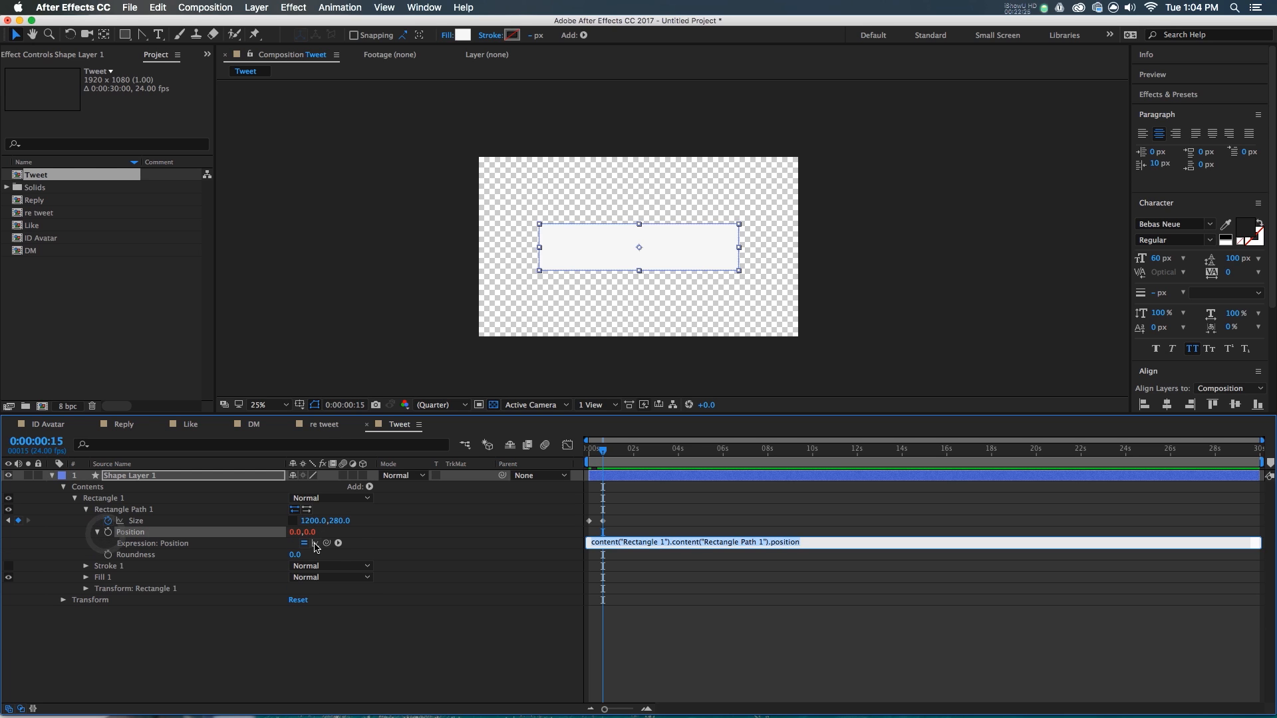
# - Link the rectangle path position to its size divided by 2 with an expression
pyautogui.moveTo(326, 543); pyautogui.dragTo(133, 521)
pyautogui.write('/2')
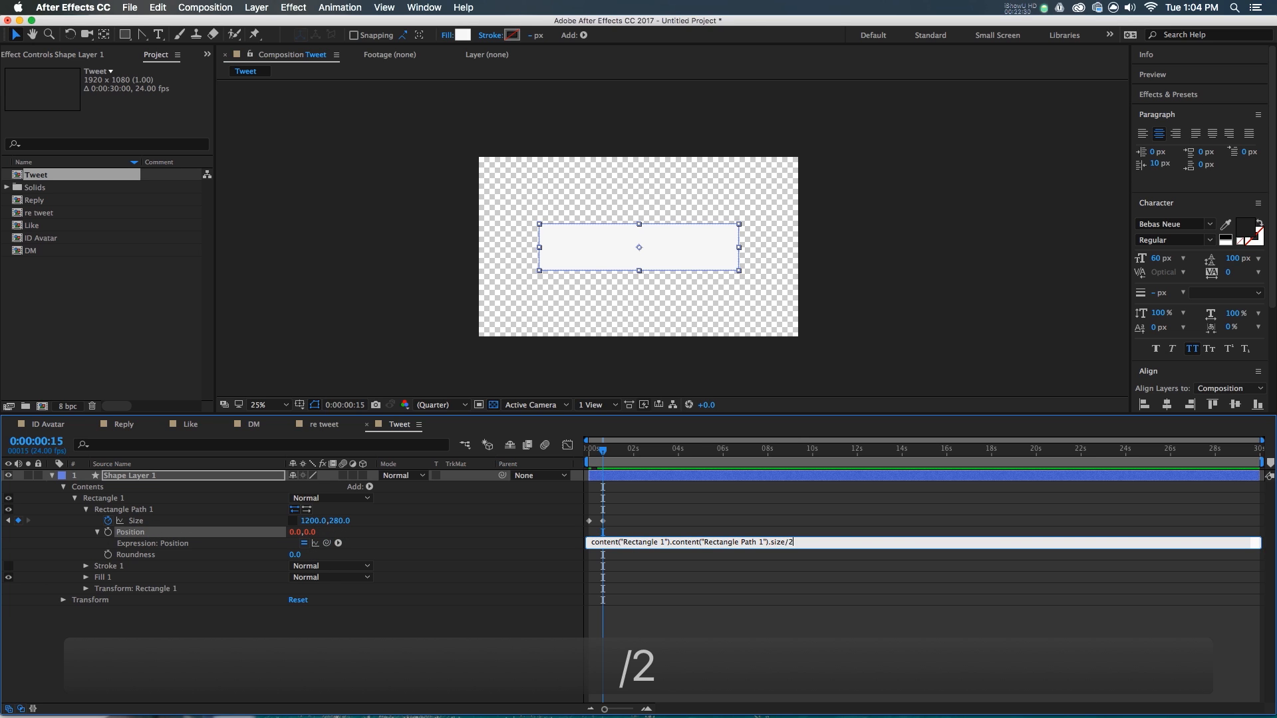
pyautogui.press('KP_Enter')
# - Centre the box horizontally and vertically in the Tweet composition
pyautogui.click(768, 529)
pyautogui.click(689, 474)
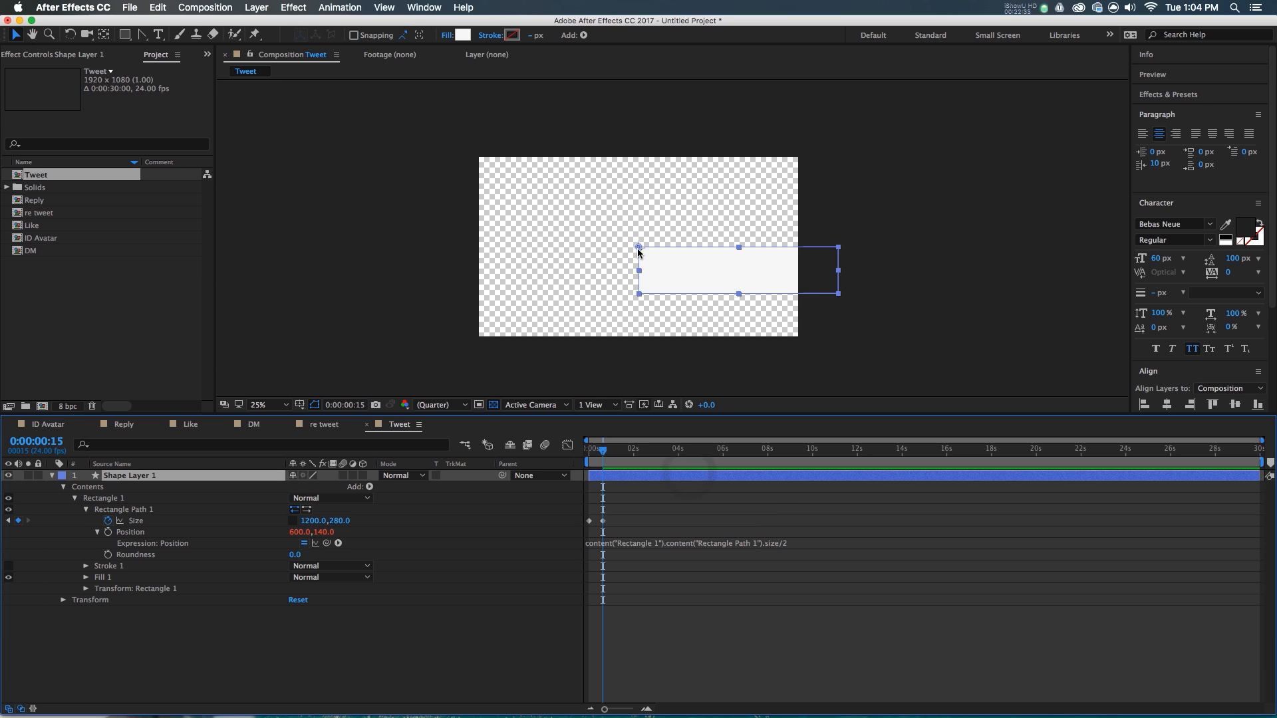
pyautogui.click(1177, 114)
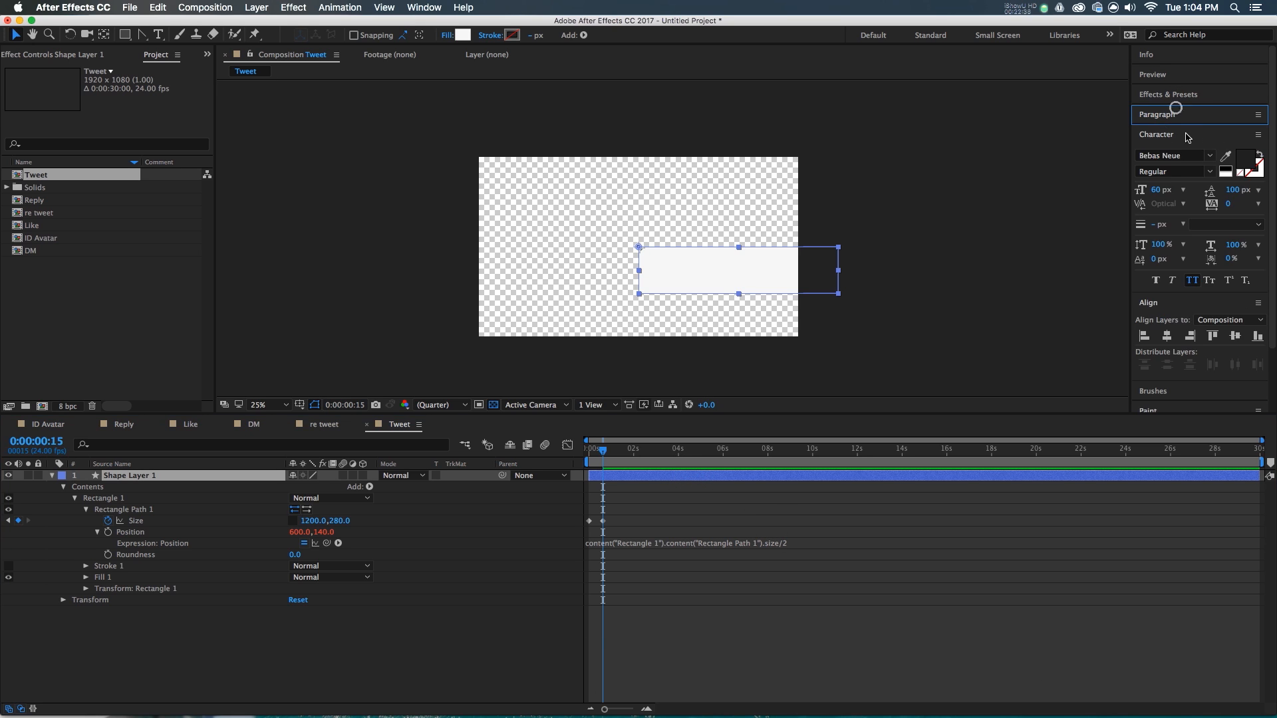
pyautogui.click(1184, 137)
pyautogui.click(1169, 188)
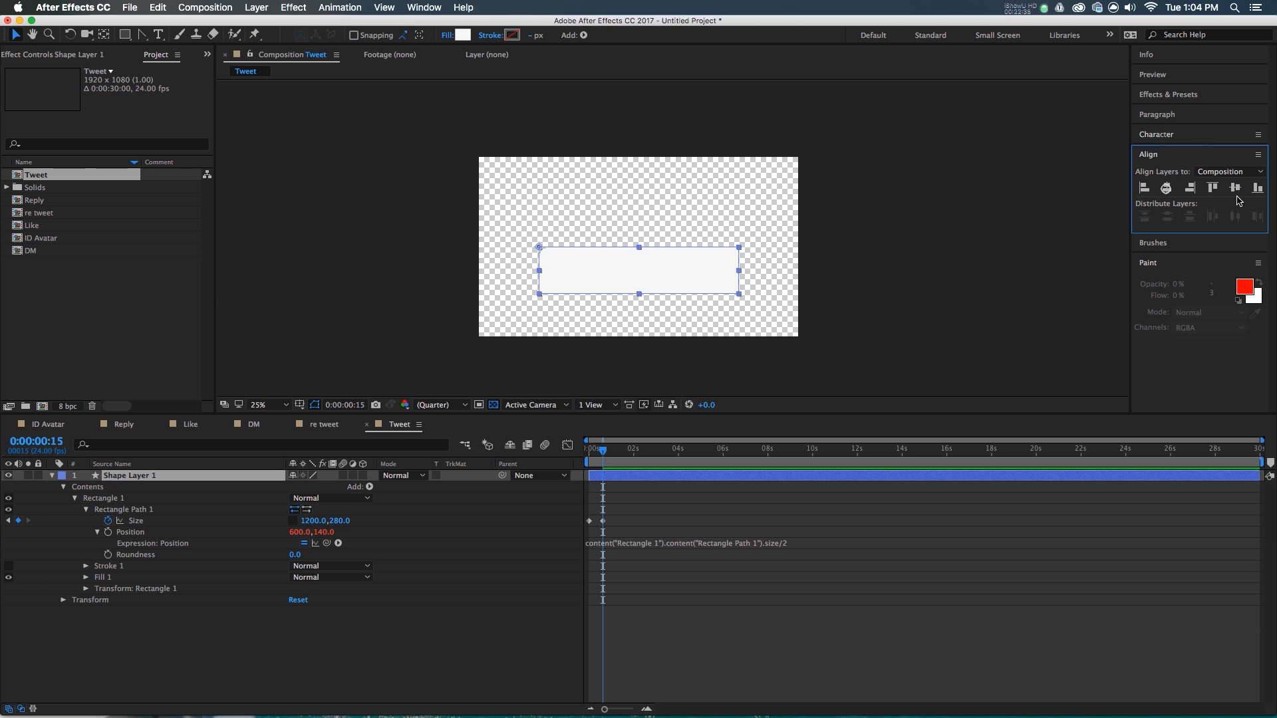
pyautogui.click(1235, 188)
# - Apply Easy Ease (F9) to the box's Size and Position keyframes
pyautogui.click(704, 602)
pyautogui.press('Home')
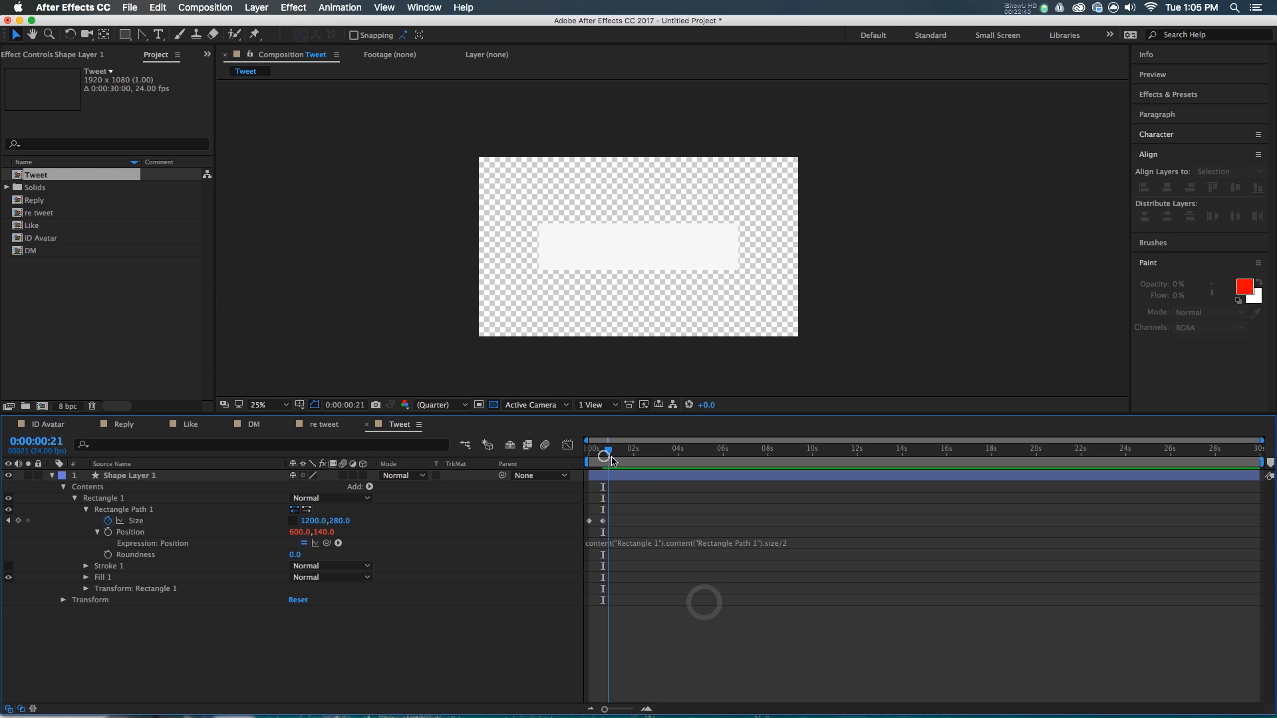
pyautogui.press('space')
pyautogui.click(602, 459)
pyautogui.click(603, 521)
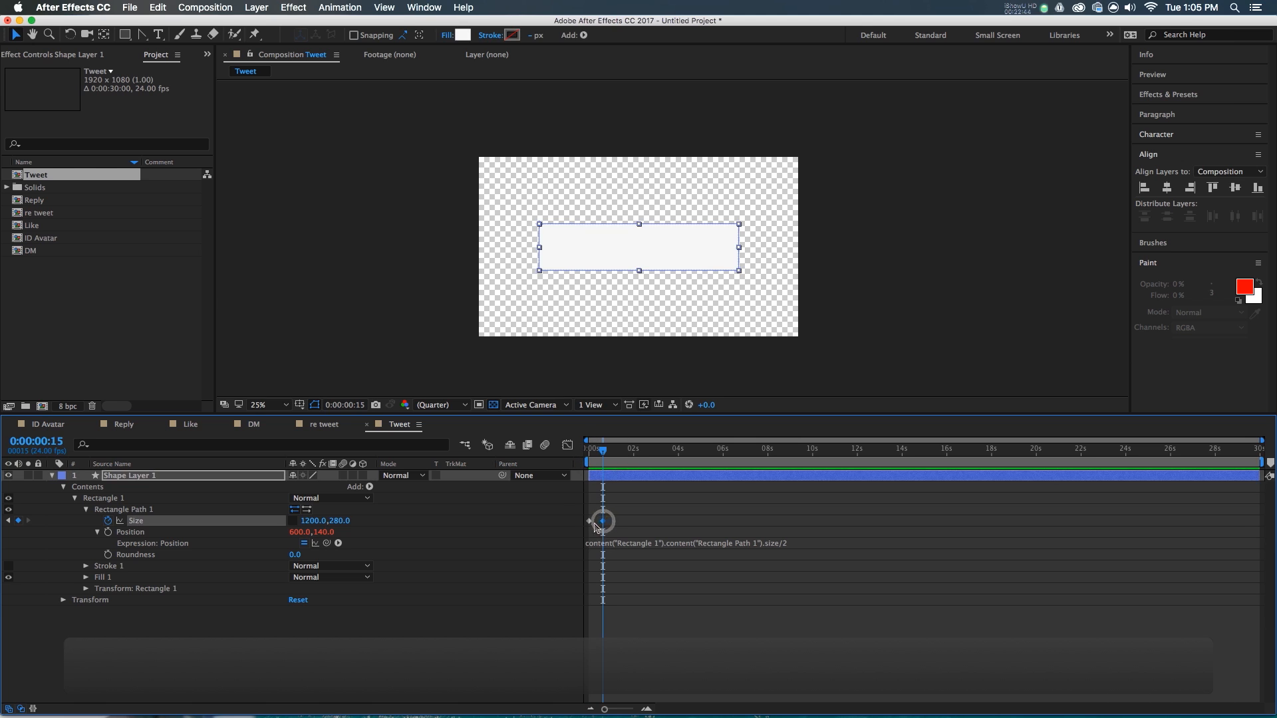
pyautogui.press('F9')
pyautogui.moveTo(614, 512); pyautogui.dragTo(586, 532)
pyautogui.press('F9')
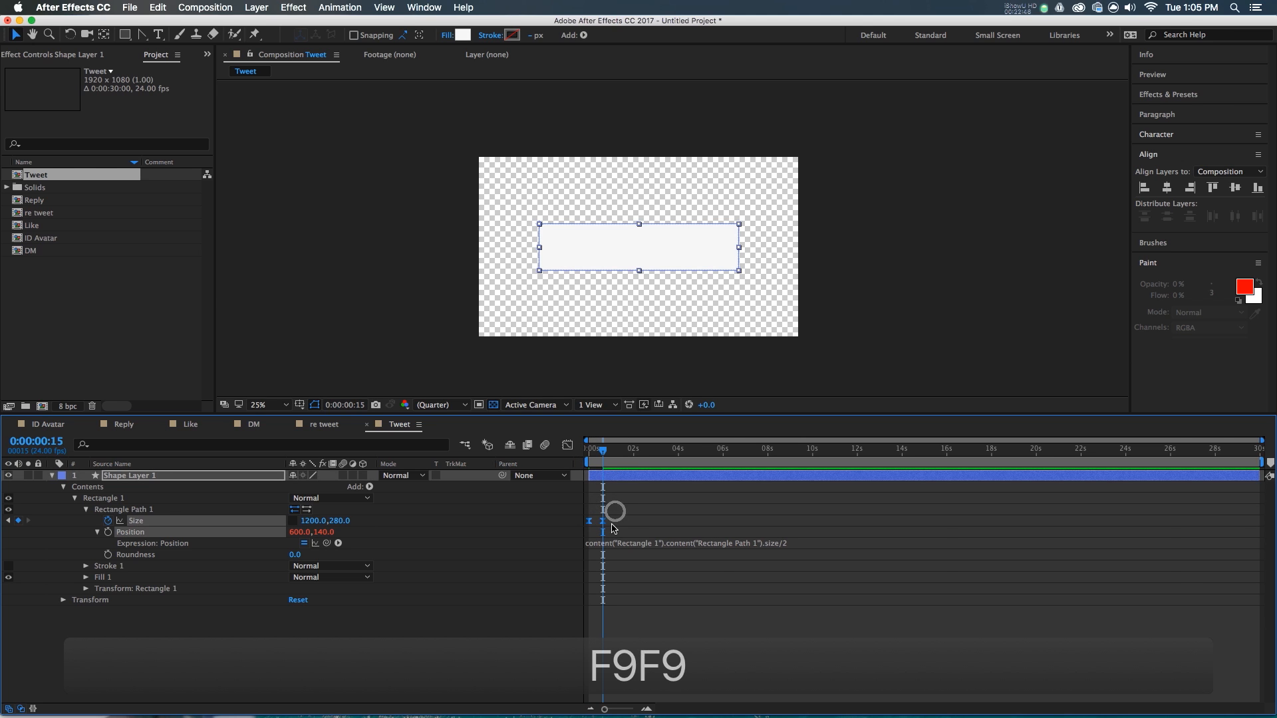
# - In the value graph, drag the Size handles so the width shoots out fast and overshoots
pyautogui.click(573, 450)
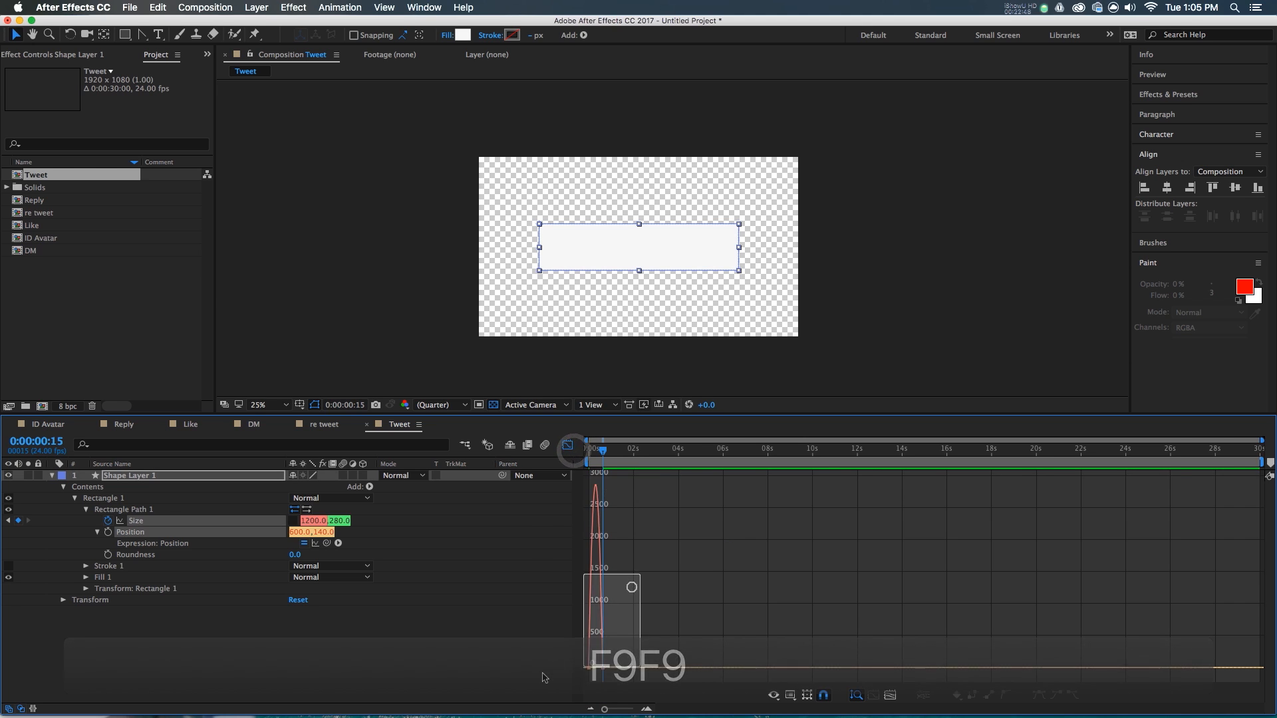
pyautogui.click(790, 694)
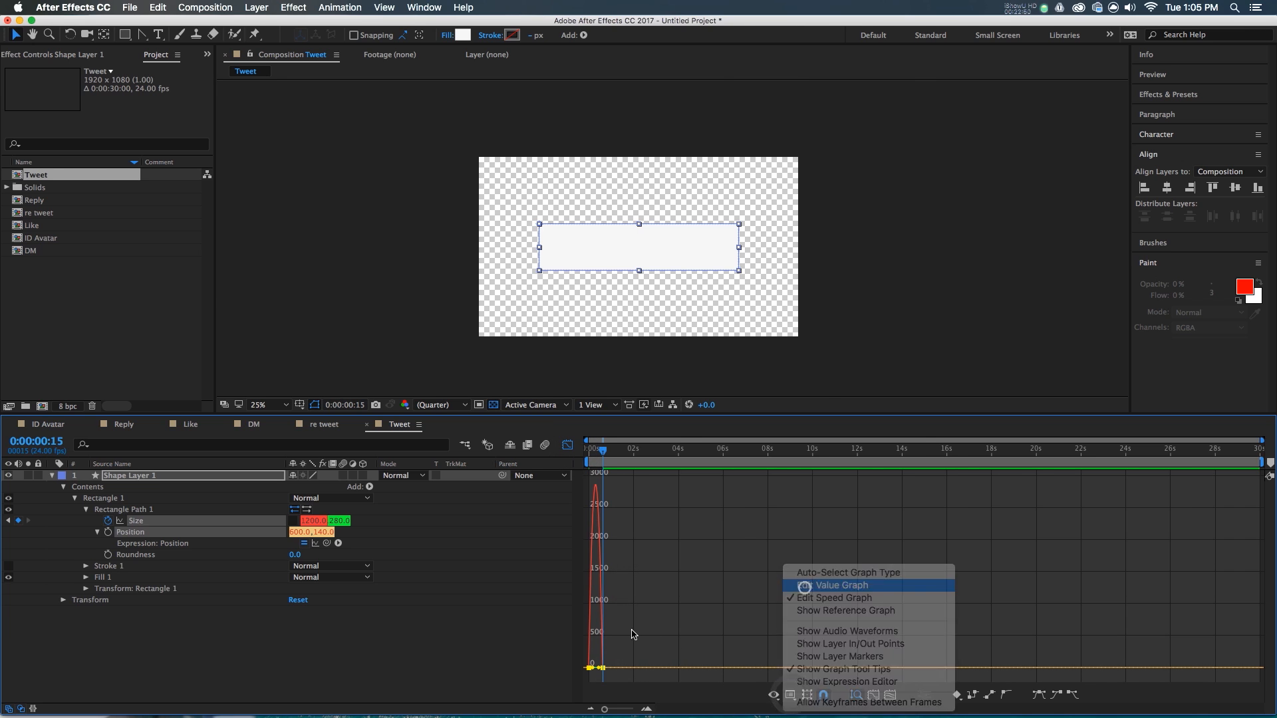
pyautogui.click(832, 585)
pyautogui.press('Home')
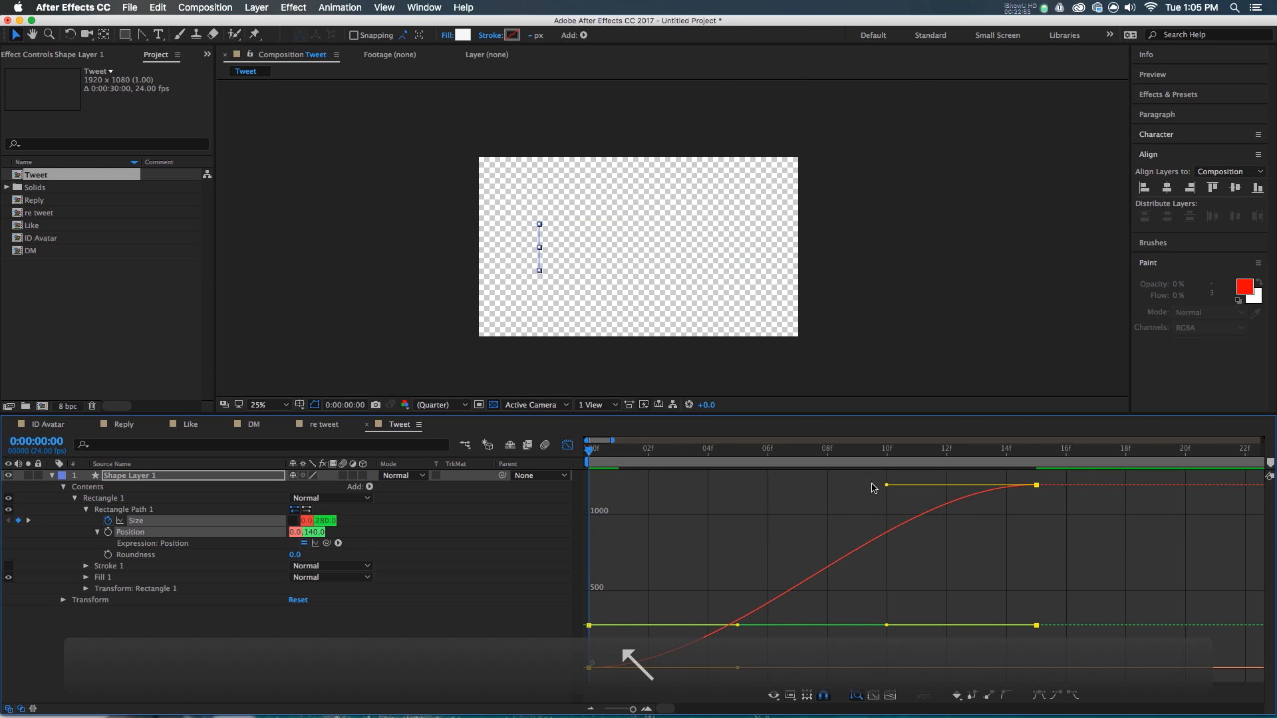
pyautogui.moveTo(885, 484); pyautogui.dragTo(589, 485)
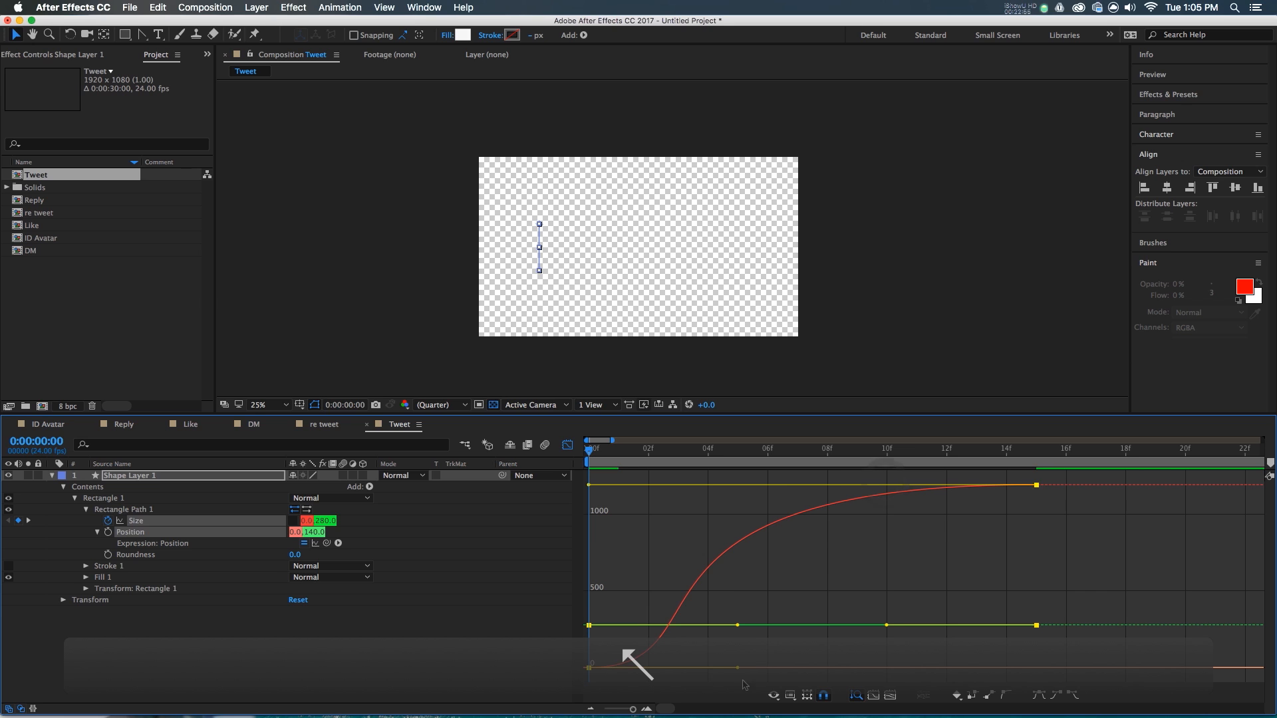
pyautogui.moveTo(742, 668); pyautogui.dragTo(743, 469)
pyautogui.moveTo(735, 436); pyautogui.dragTo(690, 479)
pyautogui.press('space')
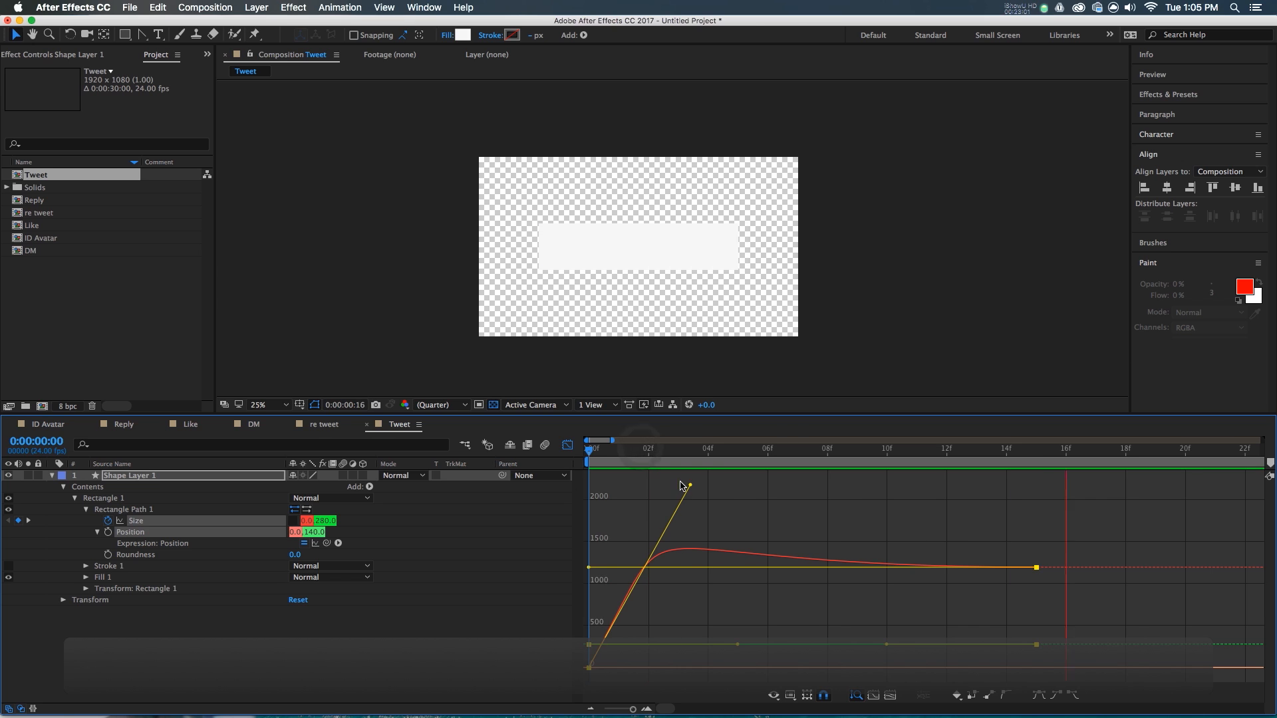
pyautogui.press('space')
pyautogui.press('space')
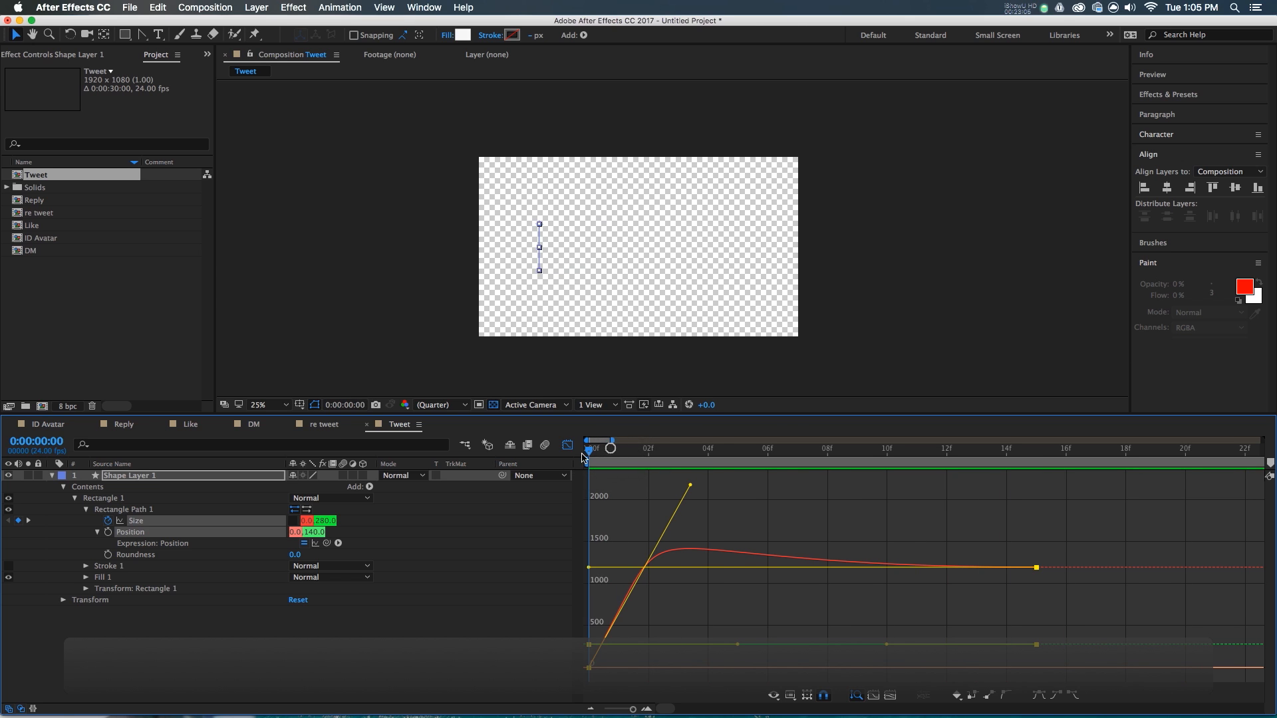
# - Soften the initial burst and push the overshoot further before settling at 1200
pyautogui.moveTo(583, 457); pyautogui.dragTo(662, 478)
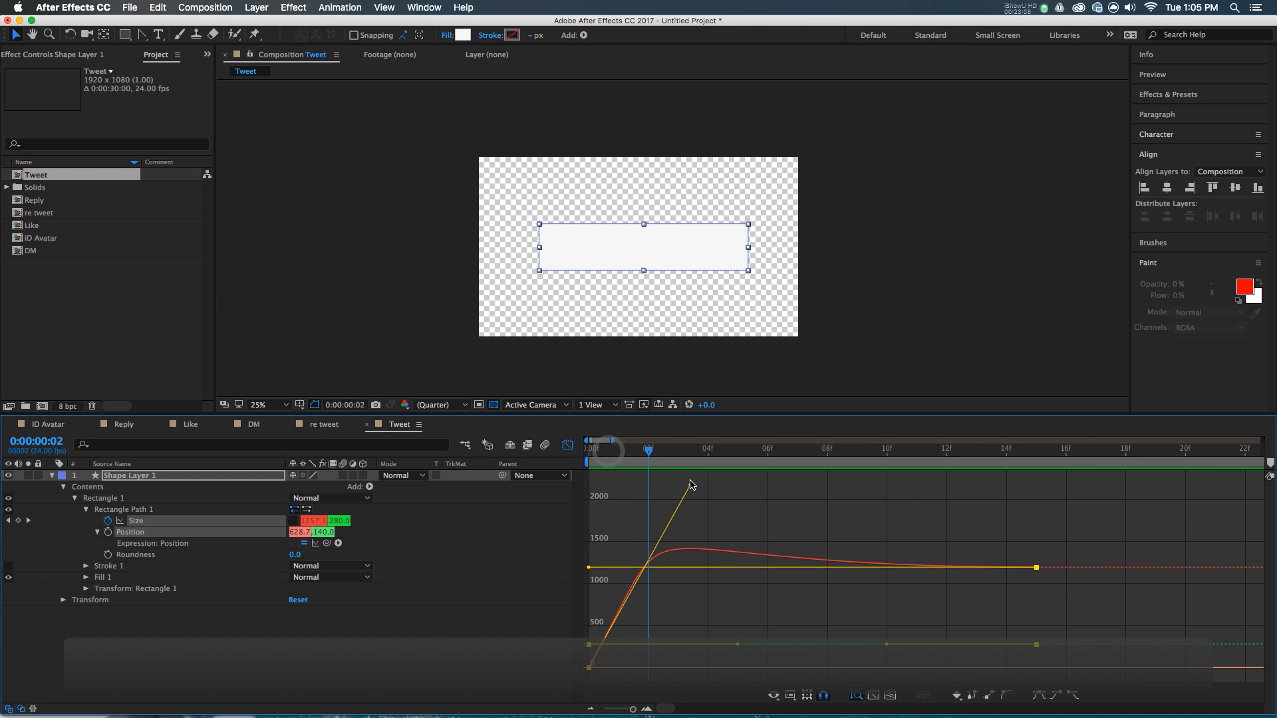
pyautogui.moveTo(588, 567); pyautogui.dragTo(592, 610)
pyautogui.click(689, 486)
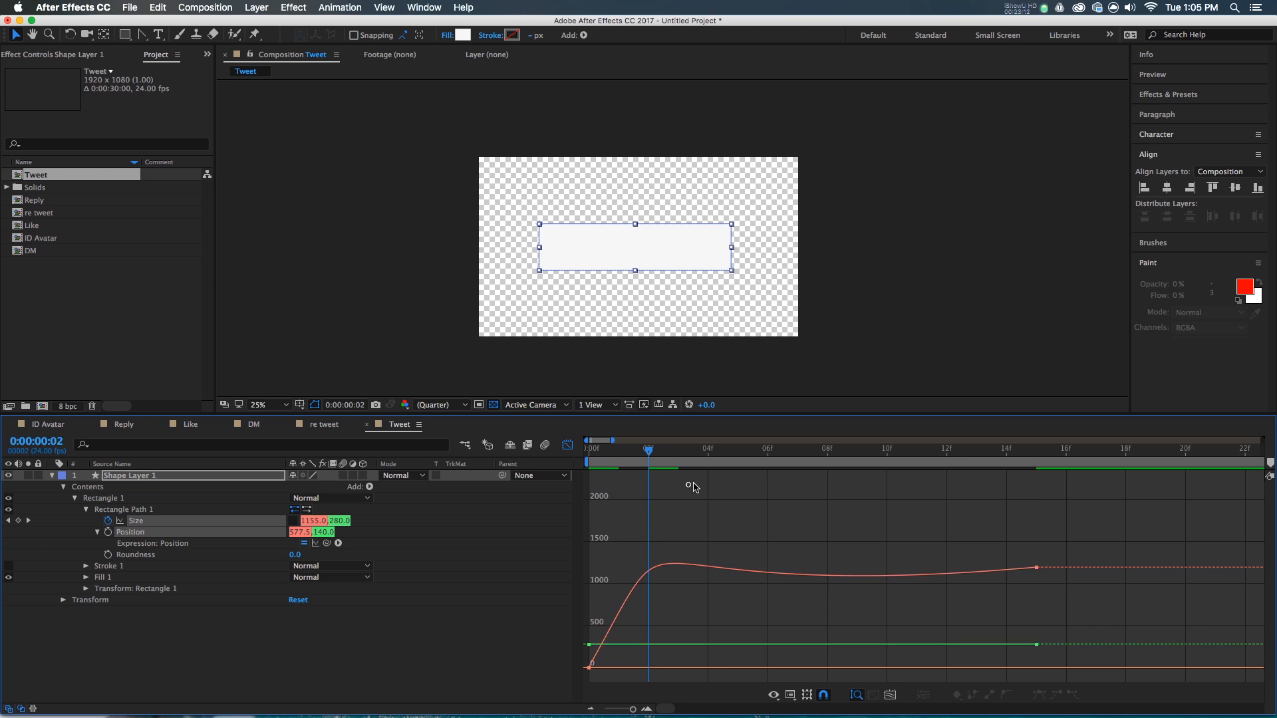
pyautogui.moveTo(619, 462); pyautogui.dragTo(459, 486)
pyautogui.press('space')
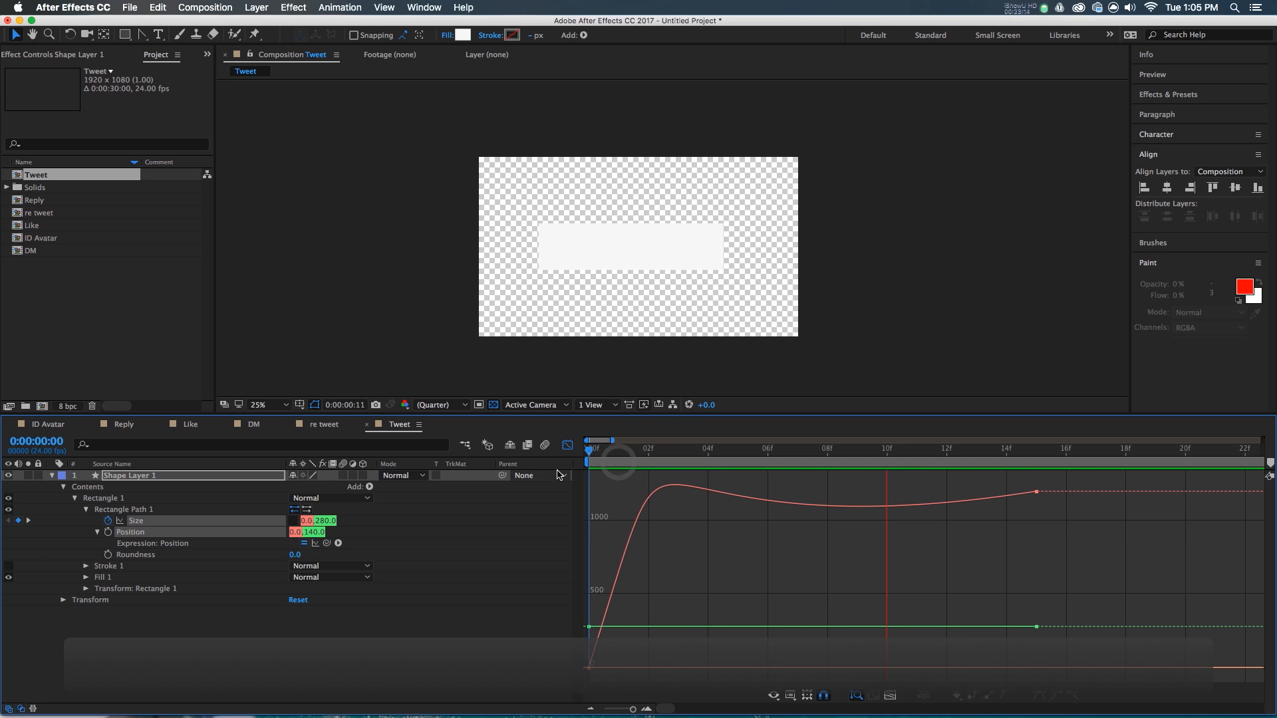
pyautogui.moveTo(627, 453); pyautogui.dragTo(708, 459)
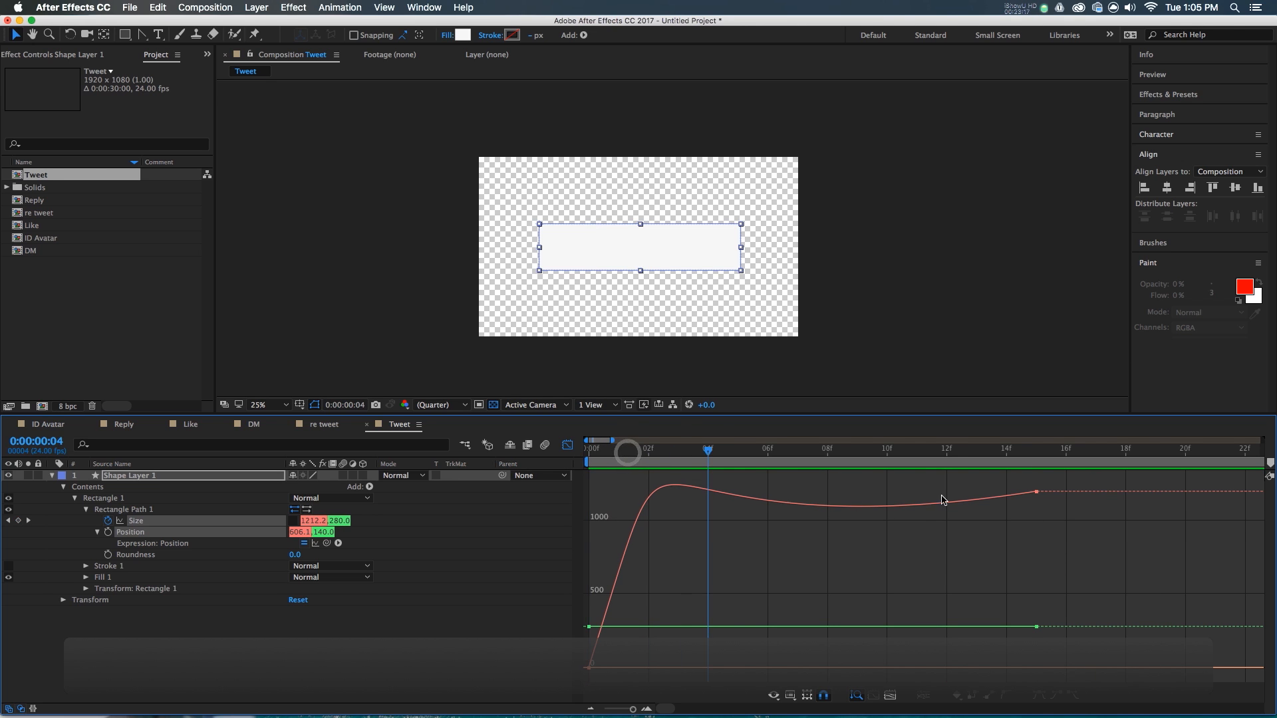
pyautogui.click(1036, 493)
pyautogui.moveTo(587, 607); pyautogui.dragTo(598, 567)
pyautogui.click(620, 465)
pyautogui.press('space')
pyautogui.press('space')
# - Return to the layer timeline and collapse the box layer's properties
pyautogui.press('F3')
pyautogui.moveTo(653, 464); pyautogui.dragTo(977, 482)
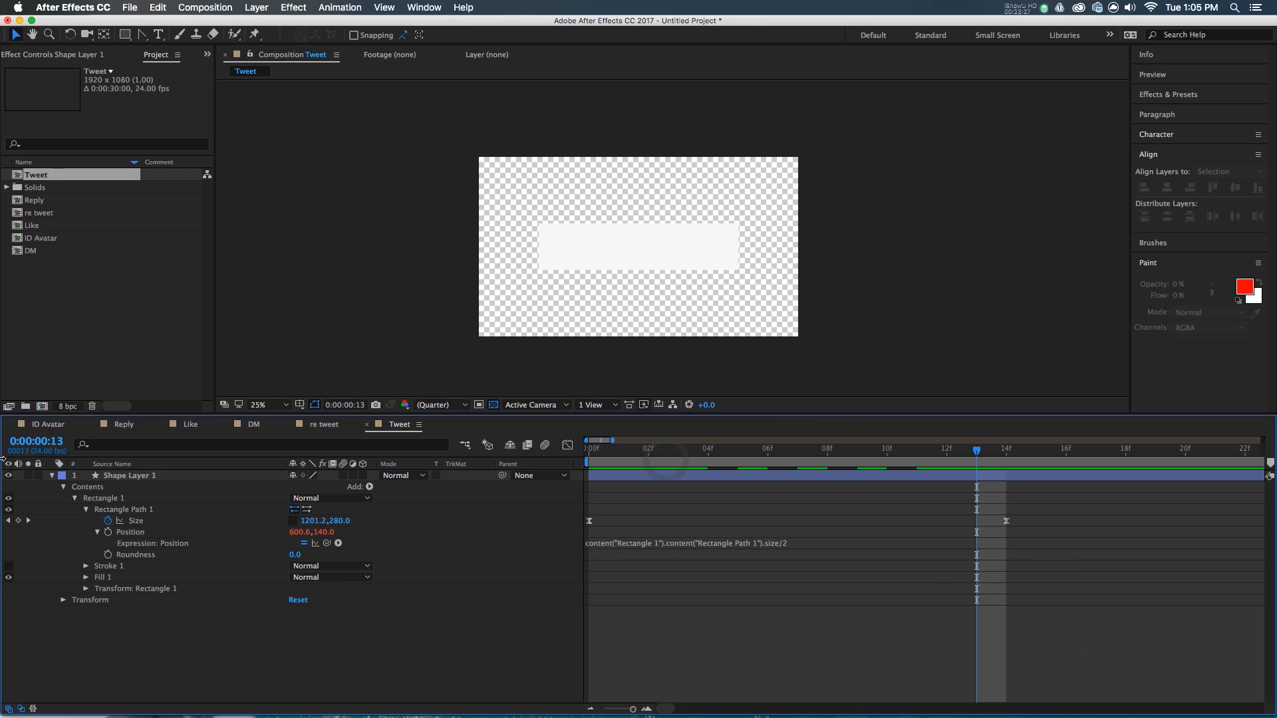
pyautogui.click(52, 475)
pyautogui.click(204, 557)
pyautogui.click(157, 475)
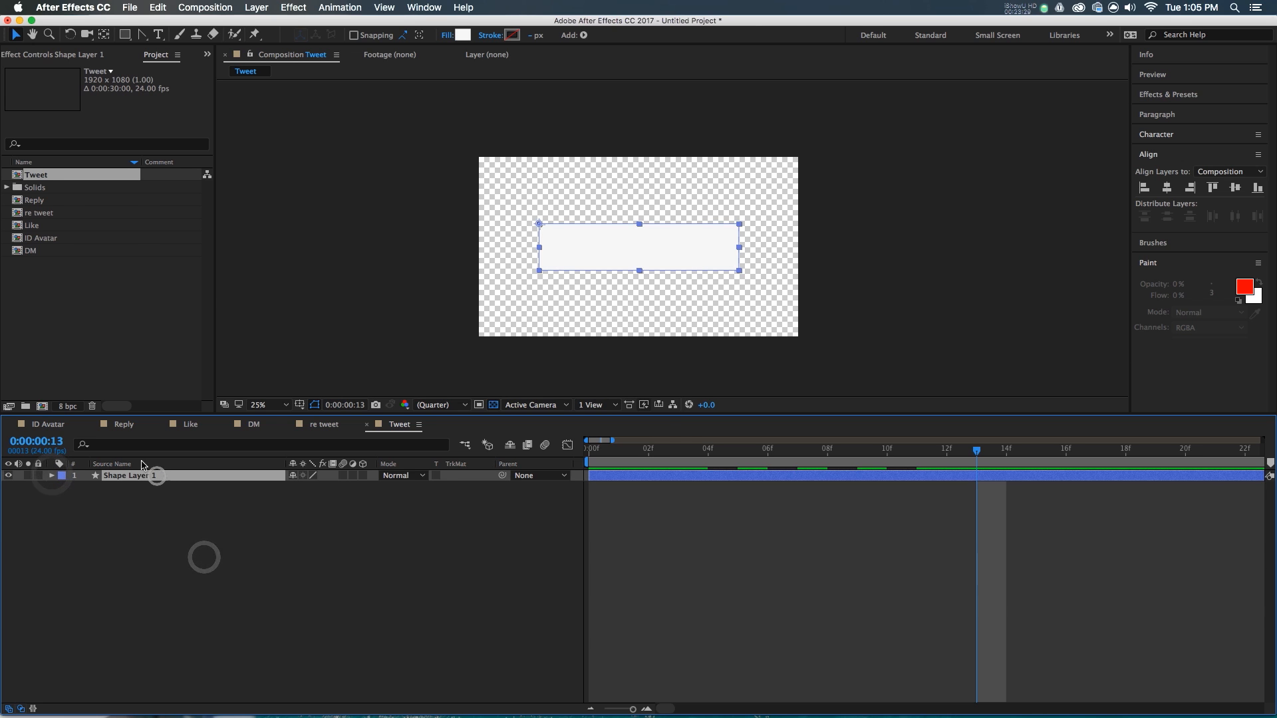
# - Add the ID Avatar comp and place it at the white box's left end
pyautogui.moveTo(34, 234); pyautogui.dragTo(654, 253)
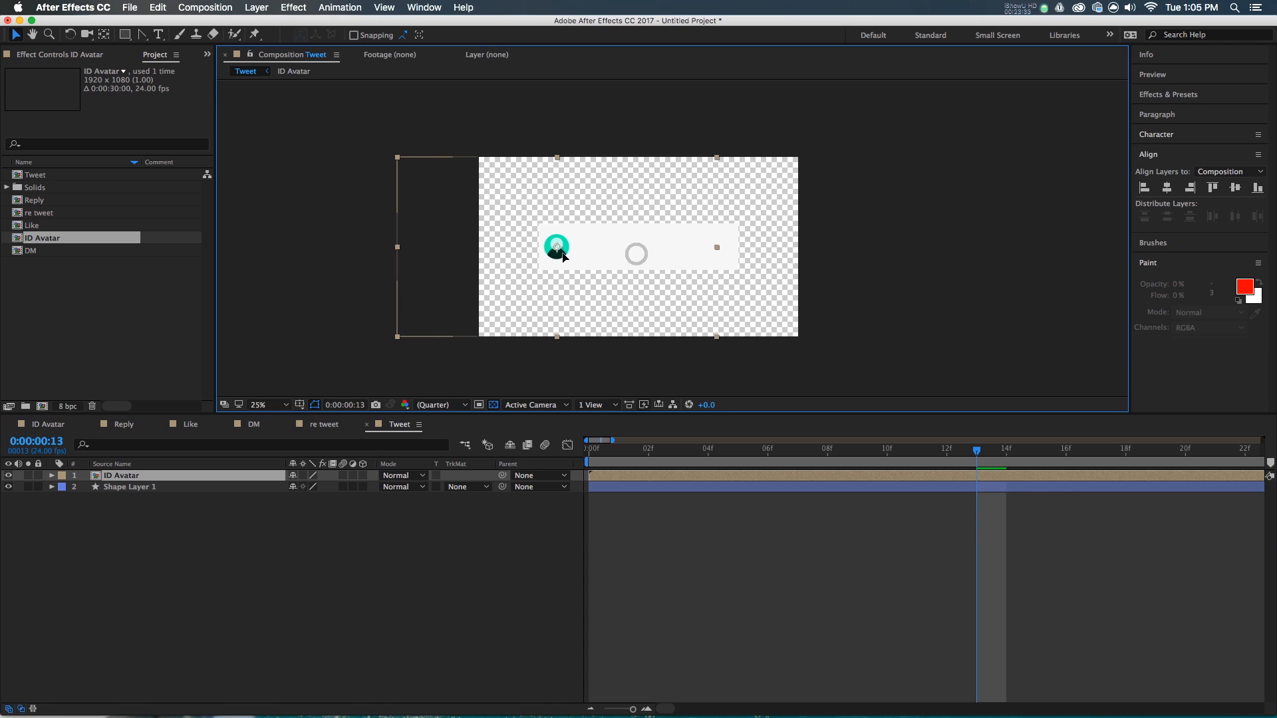
pyautogui.scroll(4, 560, 246)
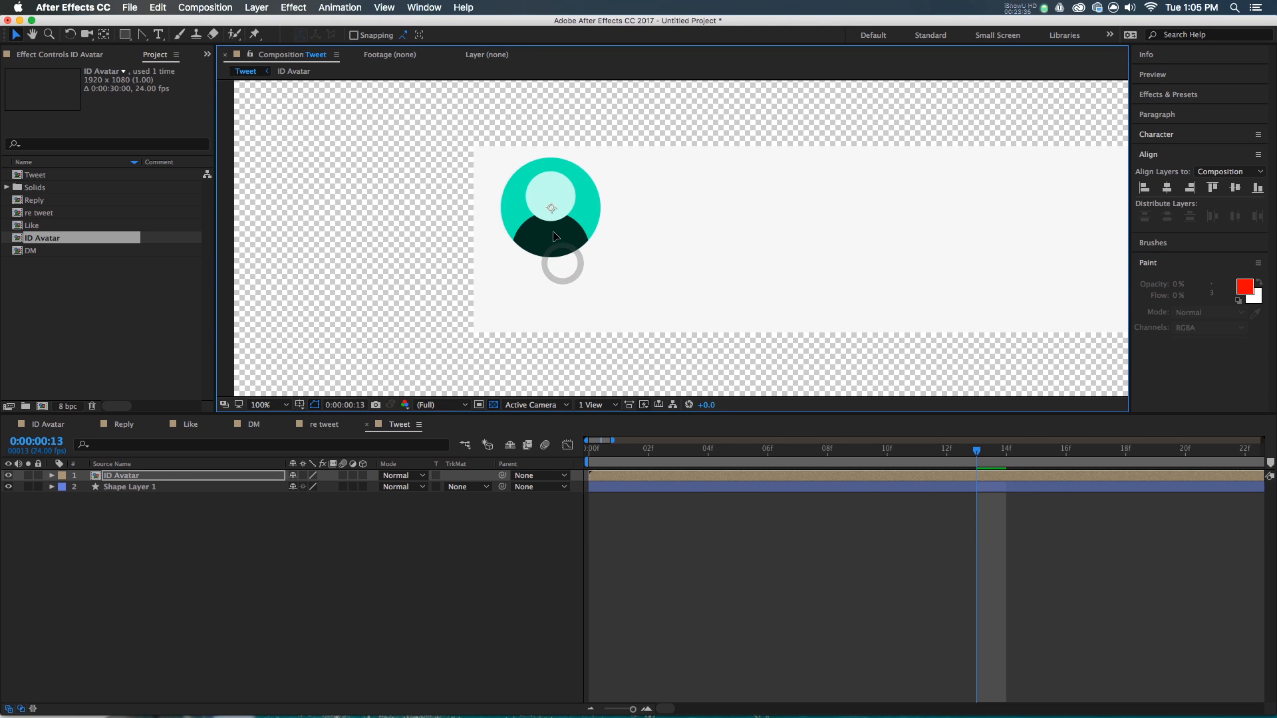
pyautogui.moveTo(547, 217); pyautogui.dragTo(490, 164)
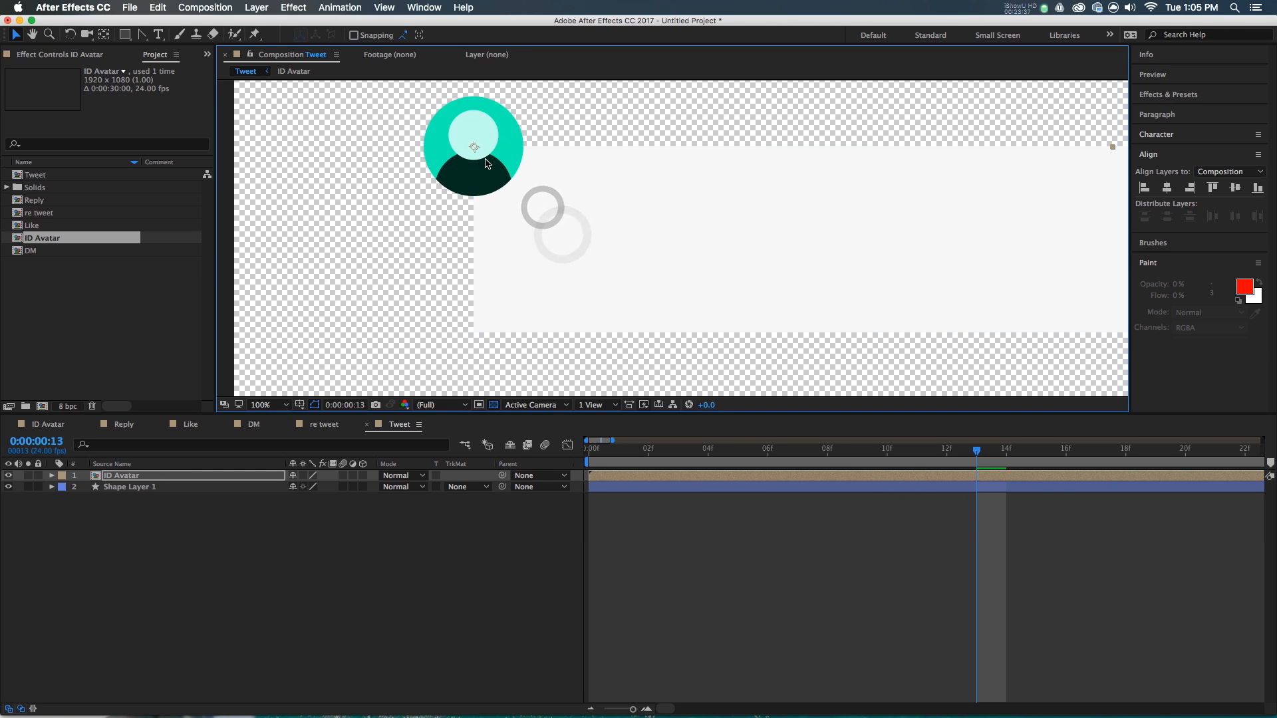
pyautogui.scroll(-3, 512, 176)
pyautogui.click(711, 596)
# - Delay the avatar's start by a few frames and preview its timing against the box
pyautogui.click(618, 450)
pyautogui.click(612, 475)
pyautogui.moveTo(634, 477); pyautogui.dragTo(637, 477)
pyautogui.moveTo(617, 456); pyautogui.dragTo(771, 469)
pyautogui.press('space')
pyautogui.press('-')
pyautogui.click(745, 488)
pyautogui.click(749, 519)
pyautogui.click(661, 488)
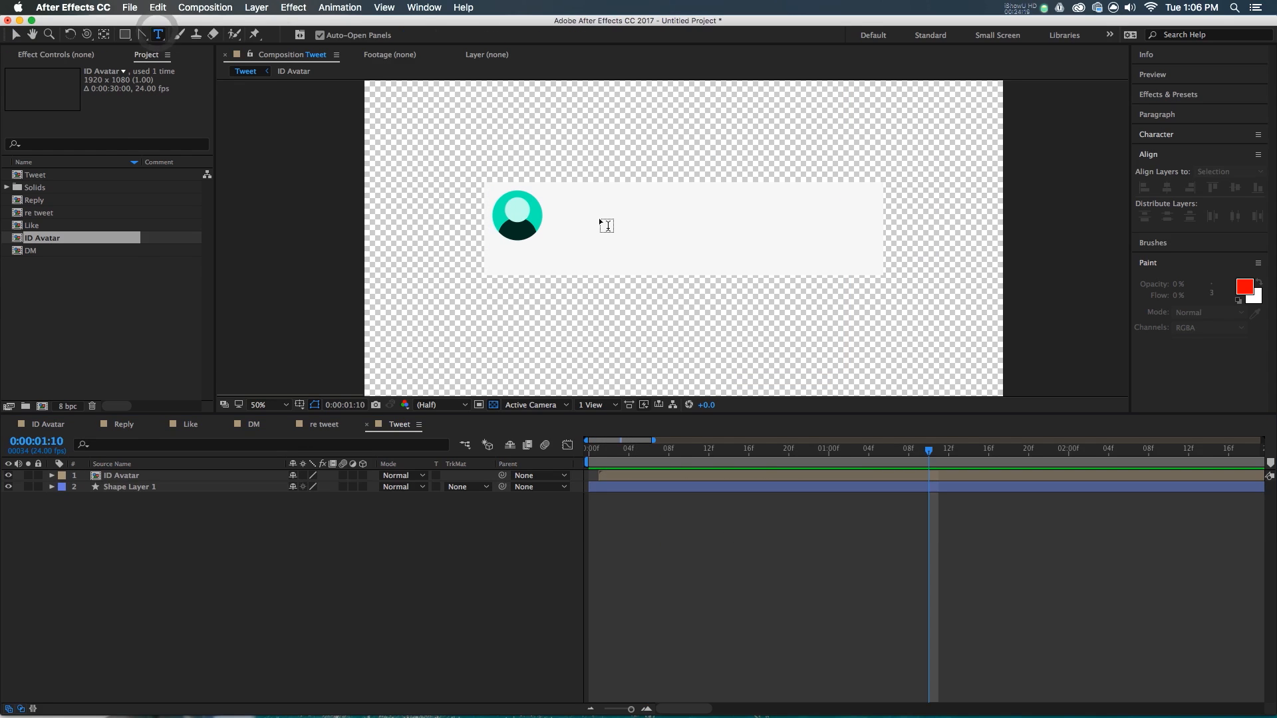
pyautogui.press('super+t')
pyautogui.click(599, 216)
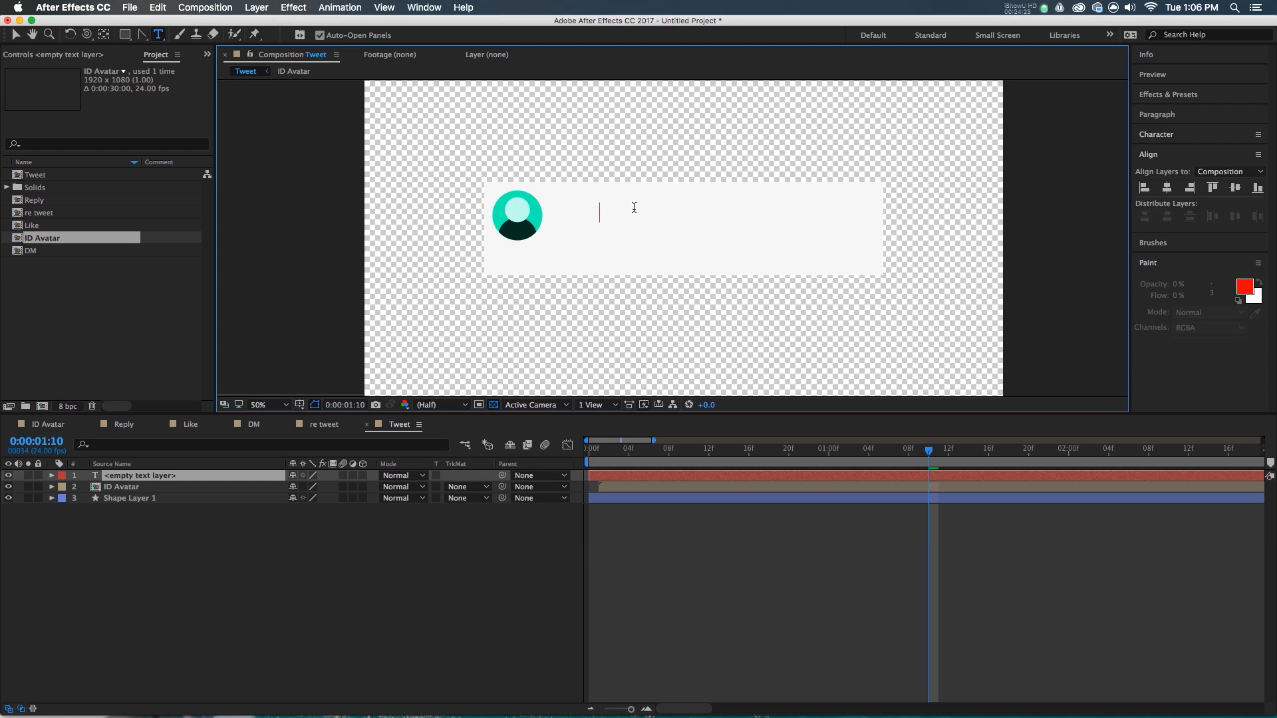
# - Type the name in bold Helvetica Neue with all caps turned off
pyautogui.write('E')
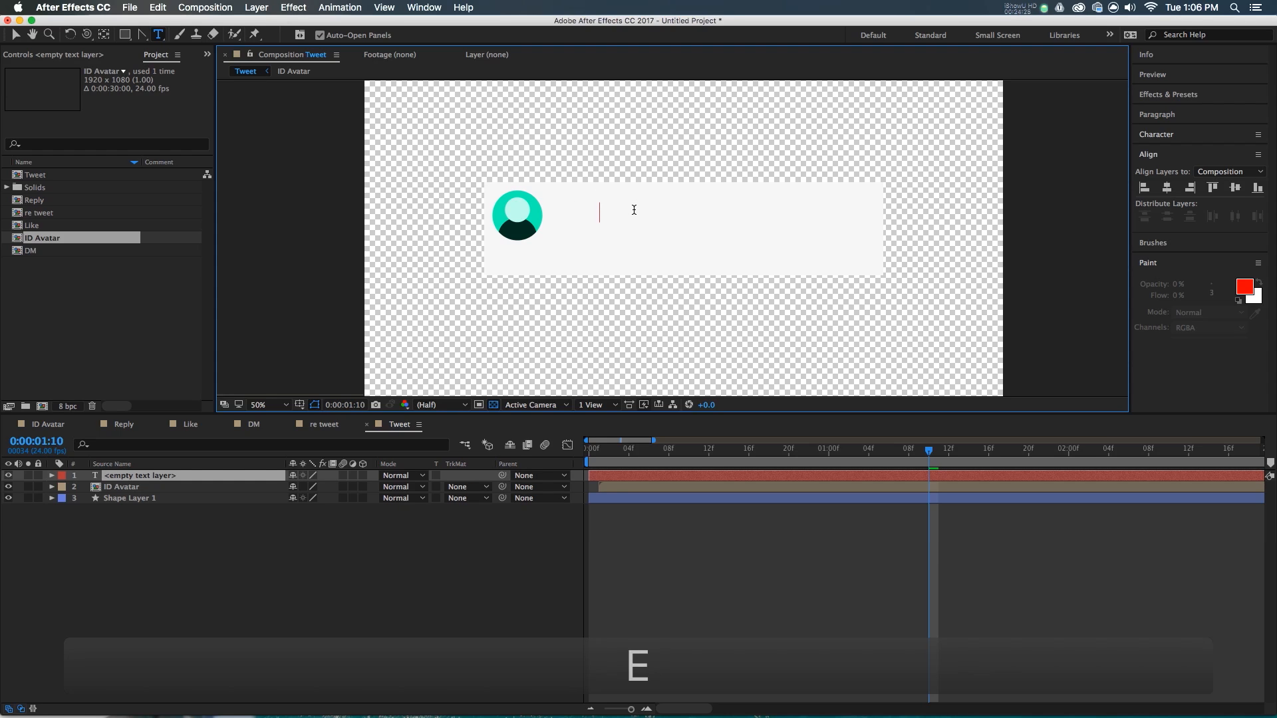
pyautogui.write('va')
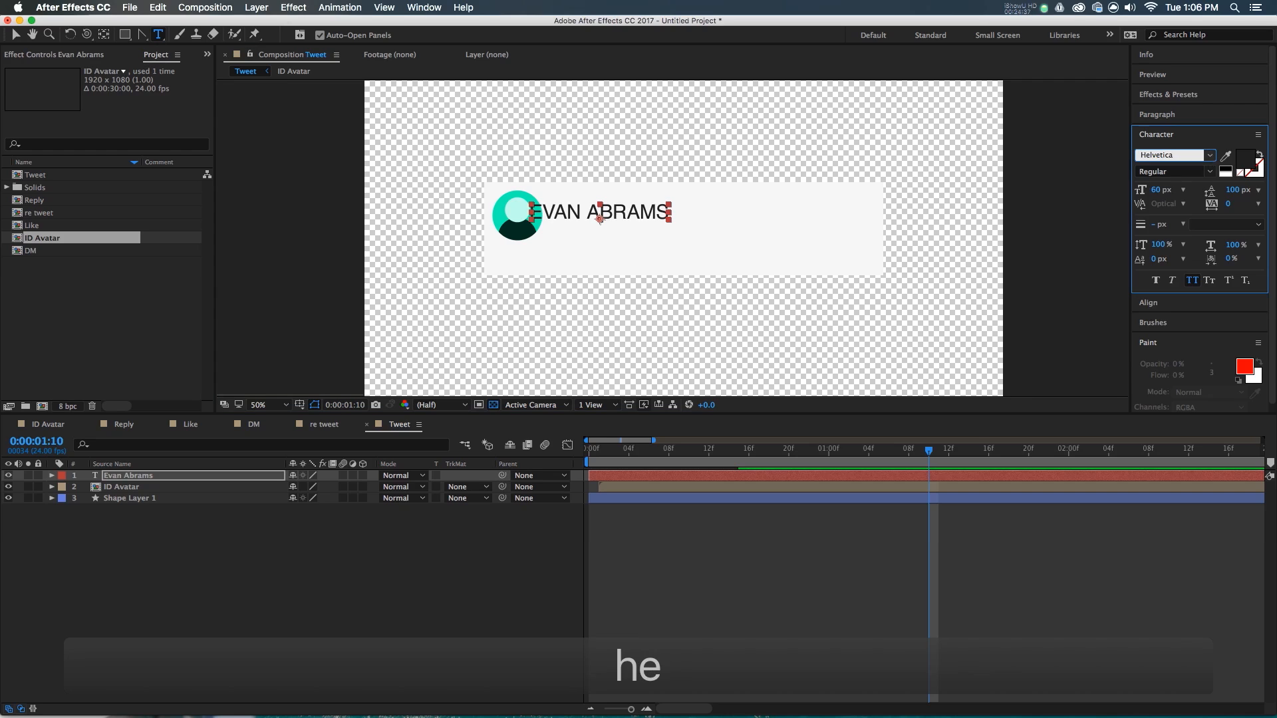
pyautogui.click(1209, 155)
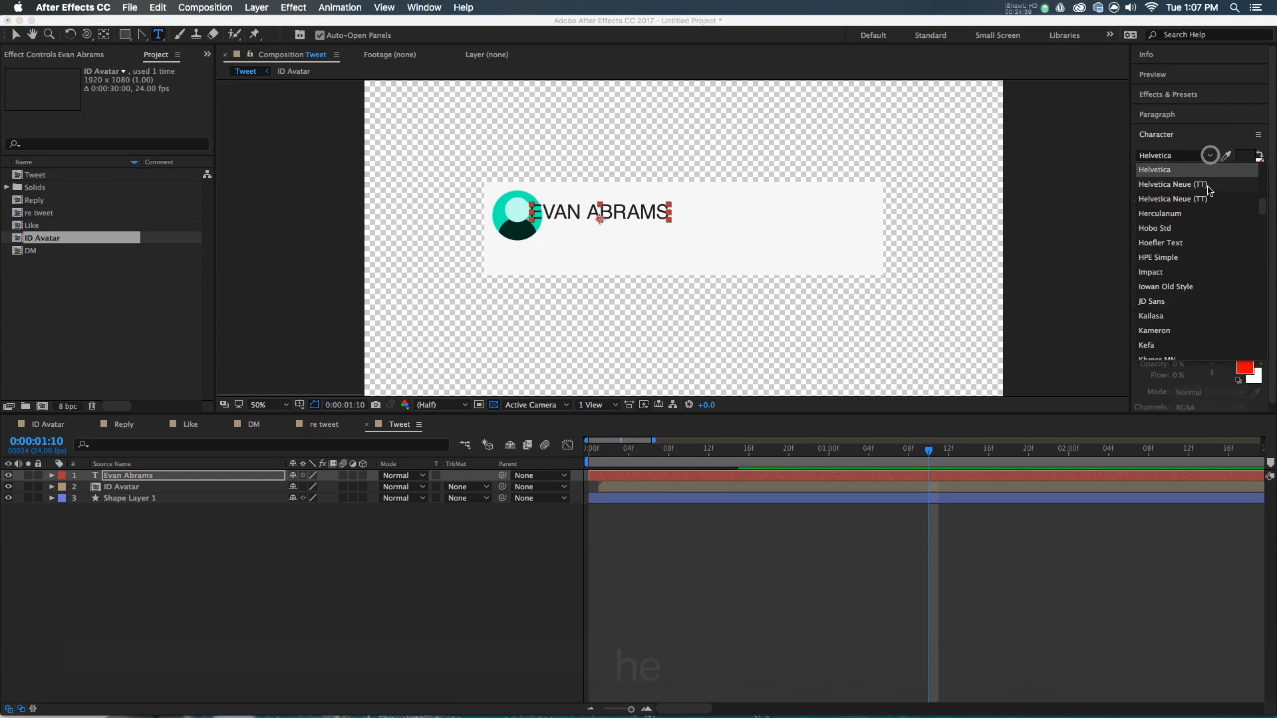
pyautogui.click(1208, 185)
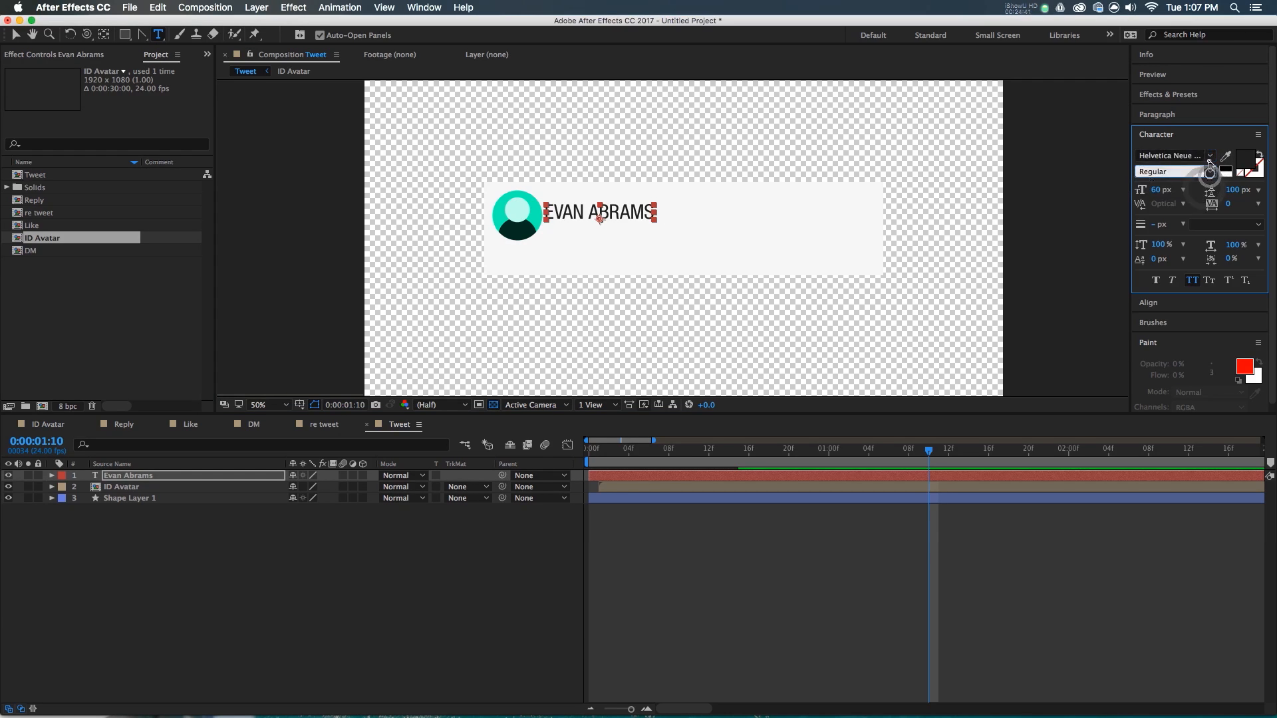
pyautogui.click(1210, 158)
pyautogui.click(1207, 169)
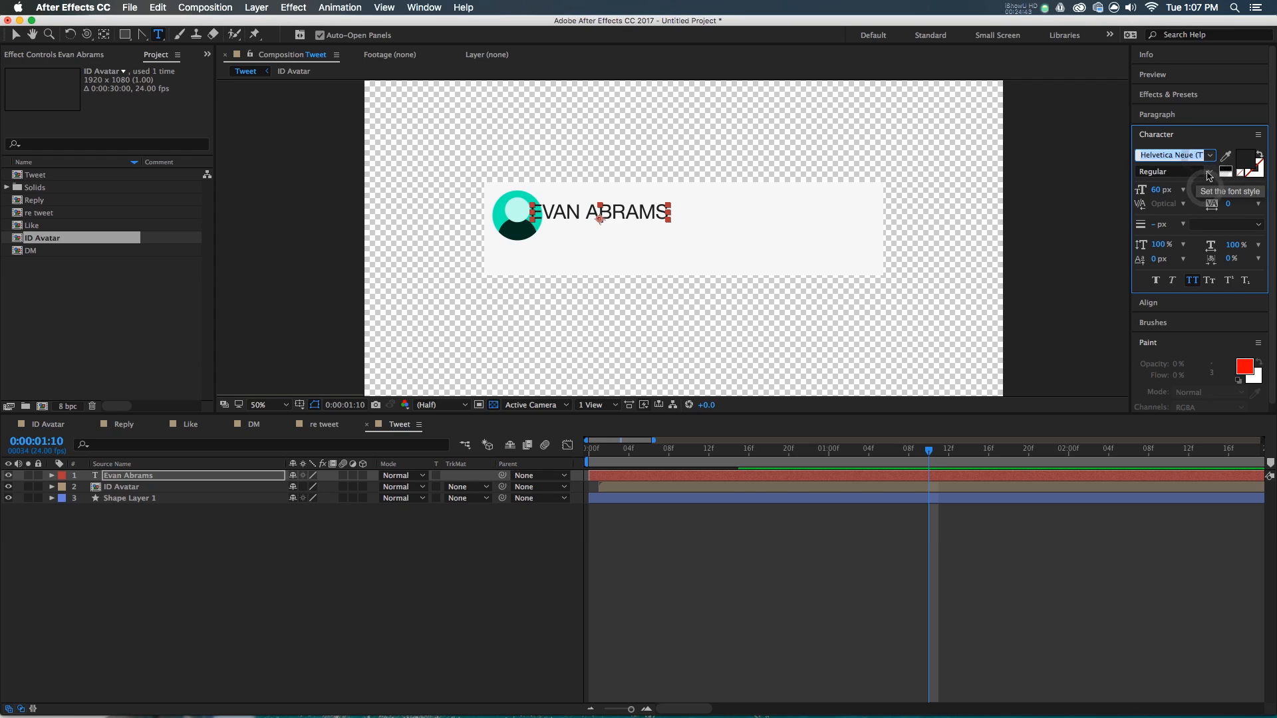
pyautogui.click(1210, 171)
pyautogui.click(1176, 335)
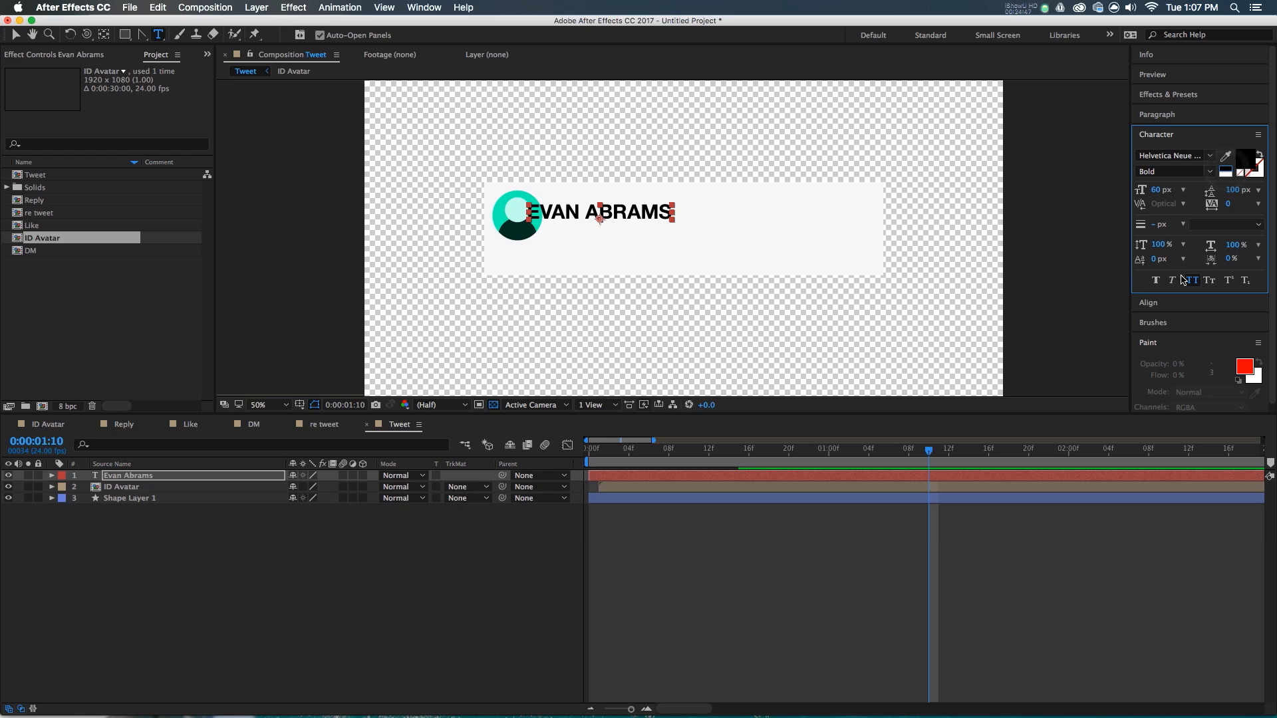
pyautogui.click(1191, 279)
# - Set the name to 50 px and position it to the right of the avatar
pyautogui.press('v')
pyautogui.moveTo(610, 214); pyautogui.dragTo(640, 207)
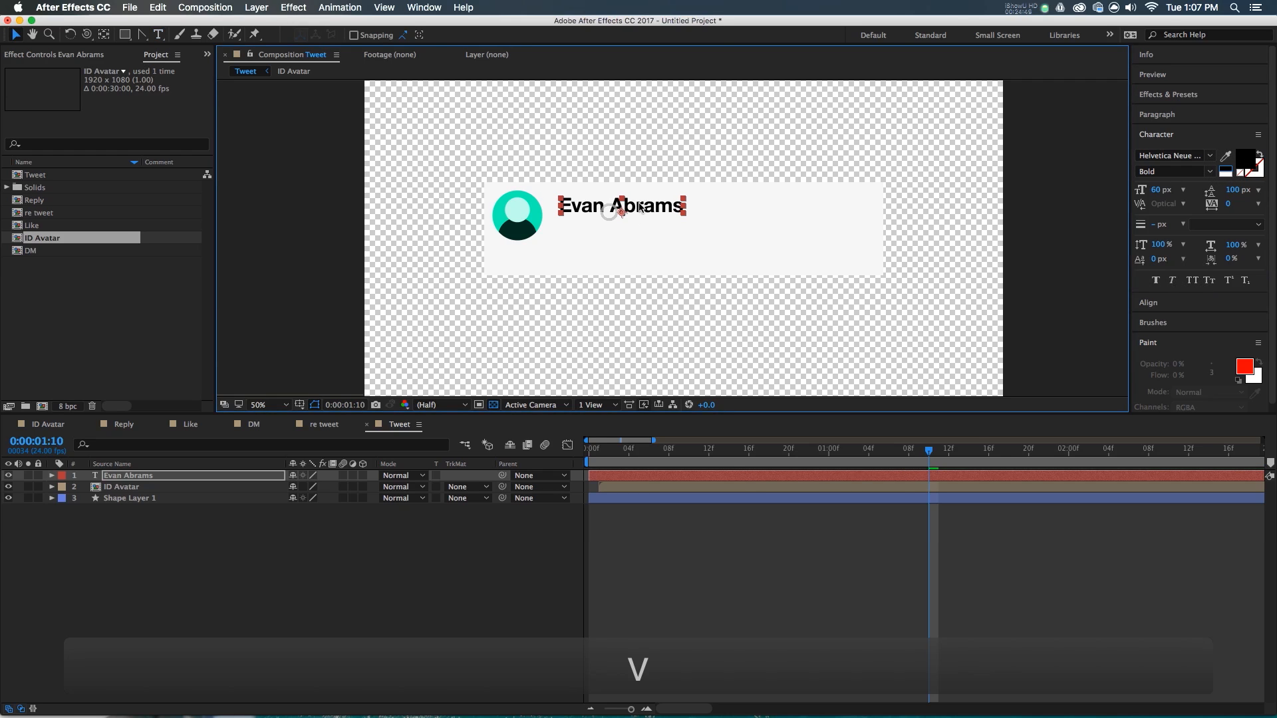
pyautogui.click(1157, 190)
pyautogui.write('50')
pyautogui.press('Return')
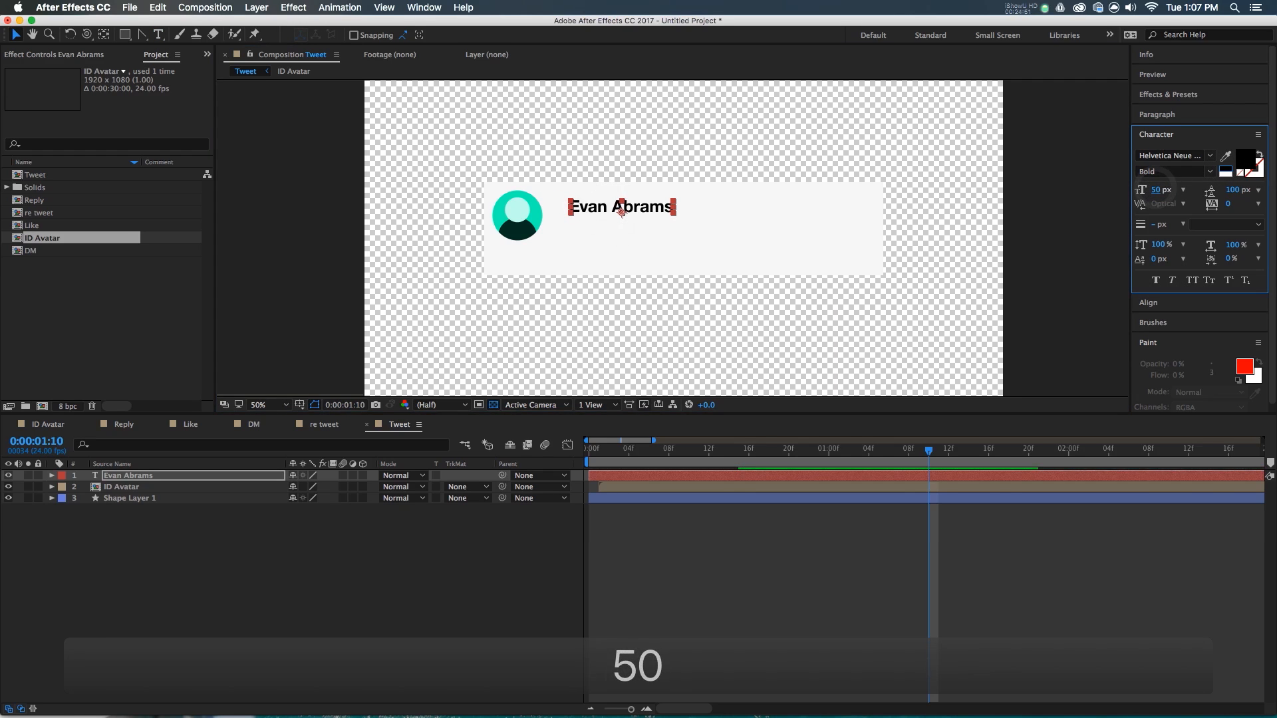
pyautogui.scroll(2, 599, 206)
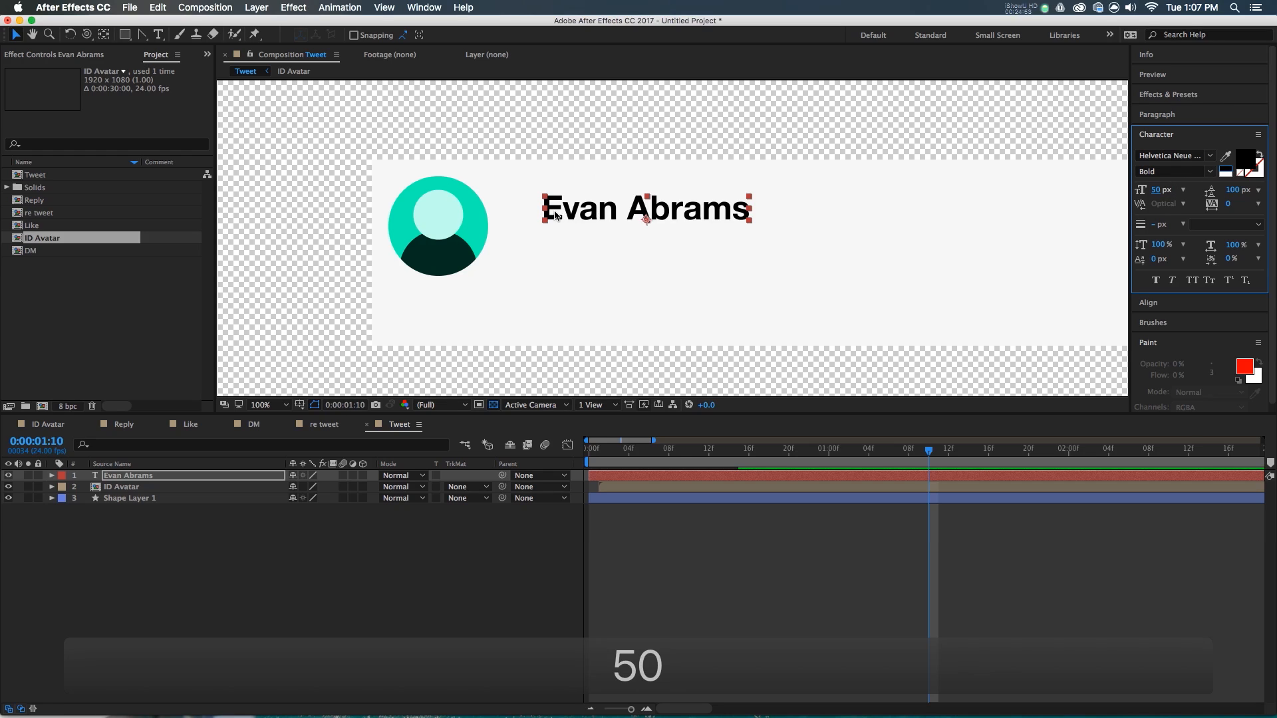
pyautogui.moveTo(552, 203); pyautogui.dragTo(442, 186)
pyautogui.scroll(3, 442, 185)
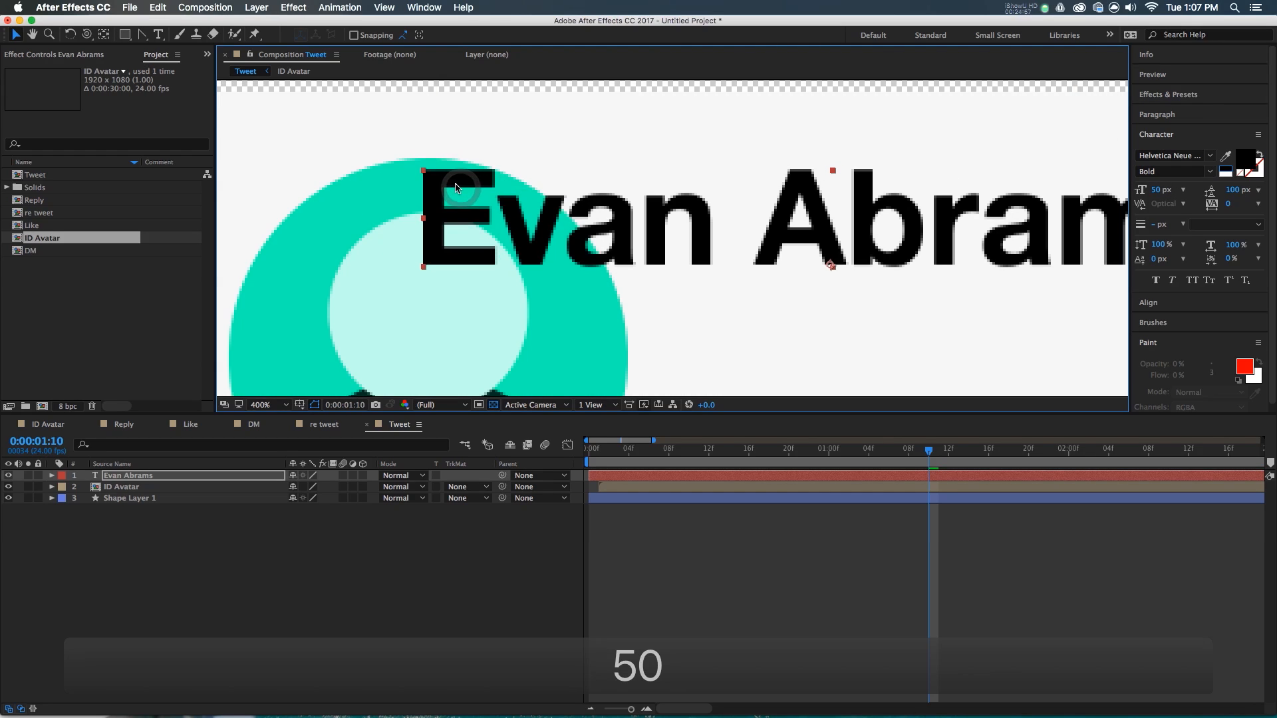
pyautogui.scroll(-2, 456, 187)
pyautogui.moveTo(456, 188); pyautogui.dragTo(598, 204)
pyautogui.scroll(-4, 684, 242)
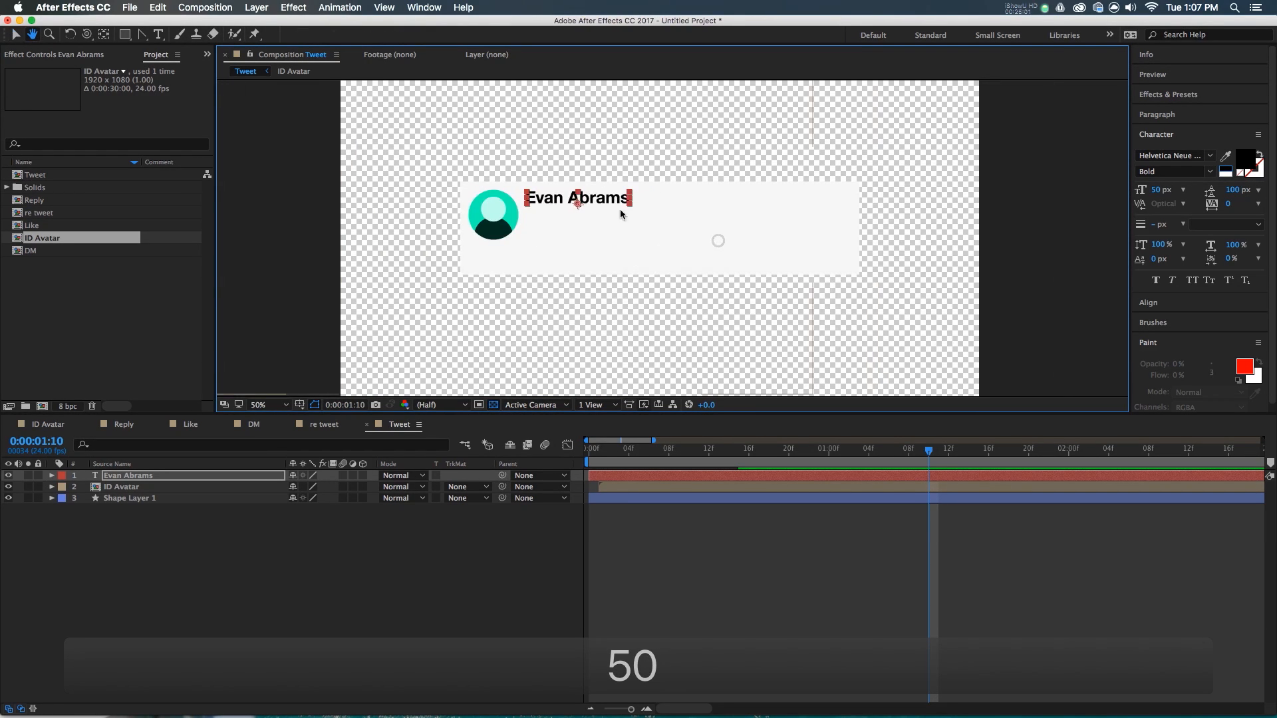
pyautogui.scroll(2, 590, 201)
pyautogui.moveTo(590, 201); pyautogui.dragTo(616, 201)
pyautogui.press('super+d')
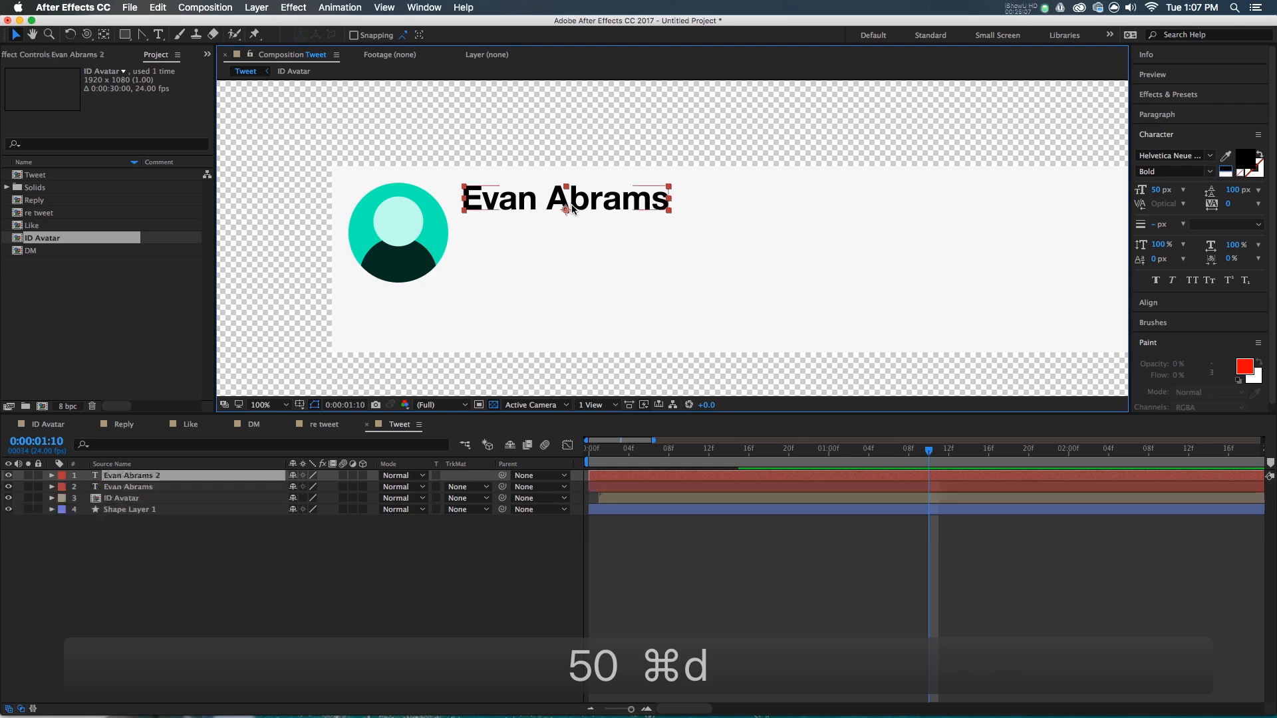
pyautogui.moveTo(523, 207); pyautogui.dragTo(741, 200)
pyautogui.doubleClick(740, 195)
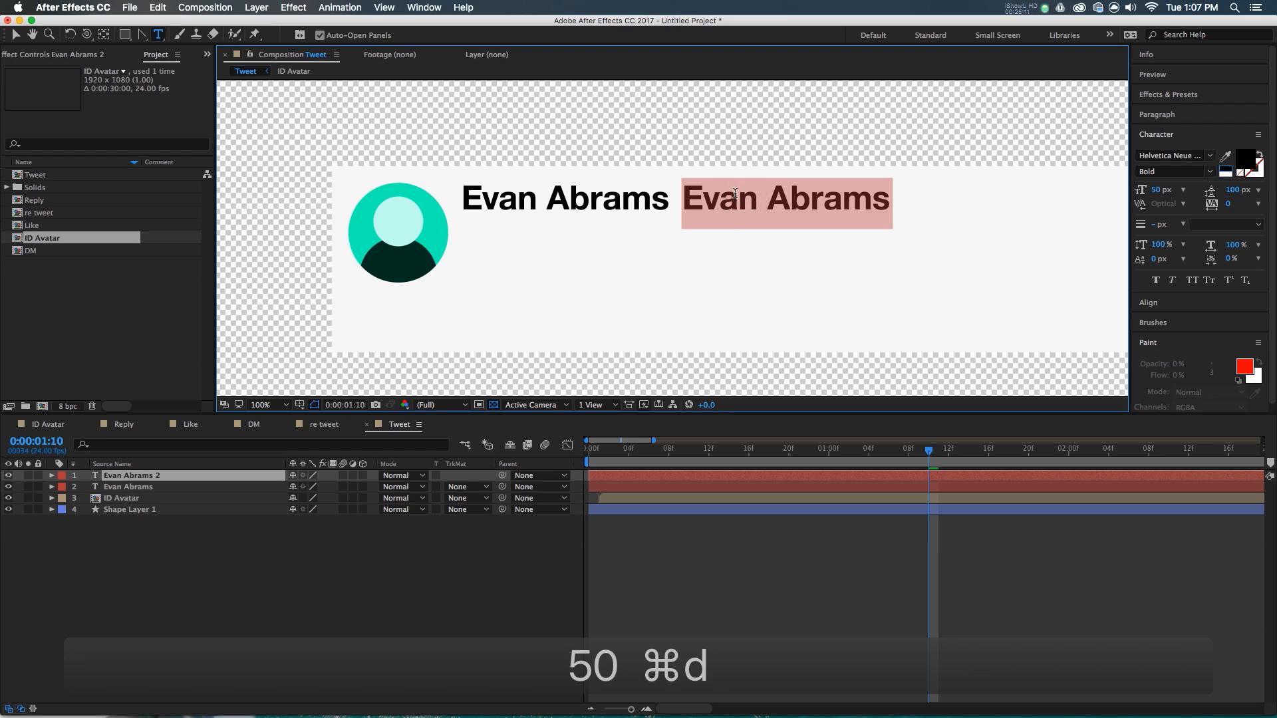
pyautogui.write('@')
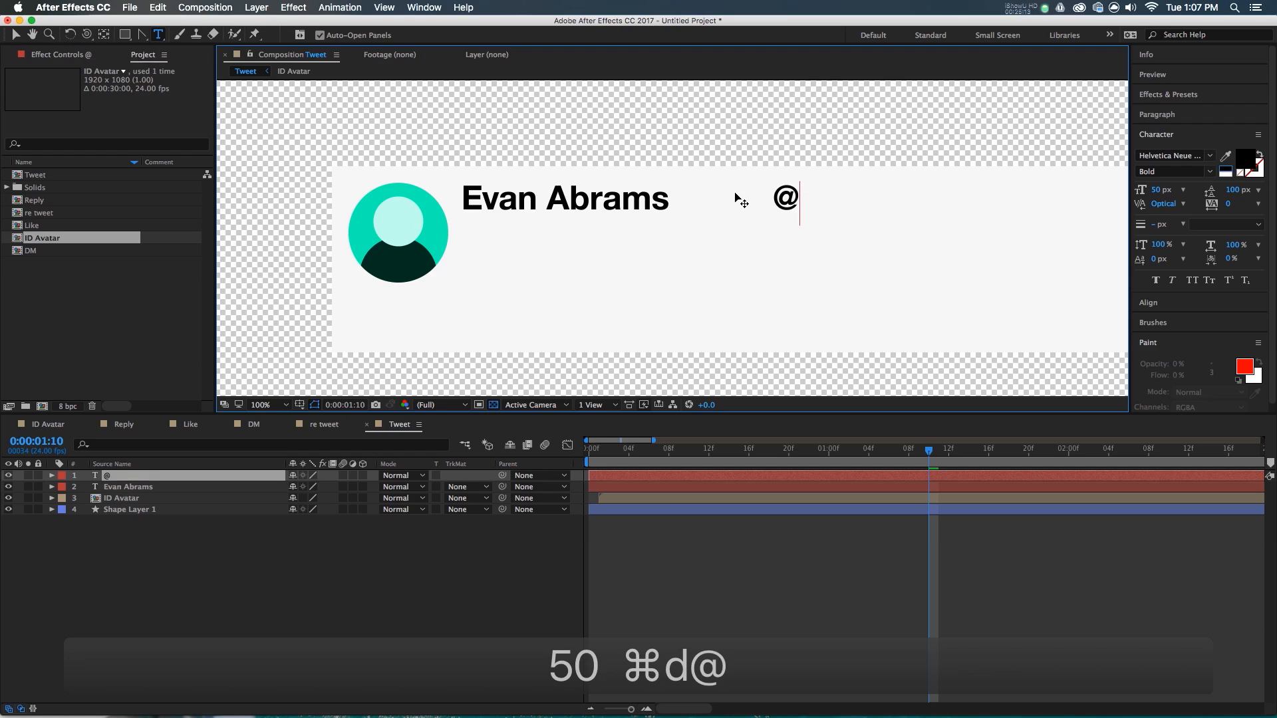
pyautogui.write('ECAbra,s')
pyautogui.press('Left')
pyautogui.press('Left')
pyautogui.write('m')
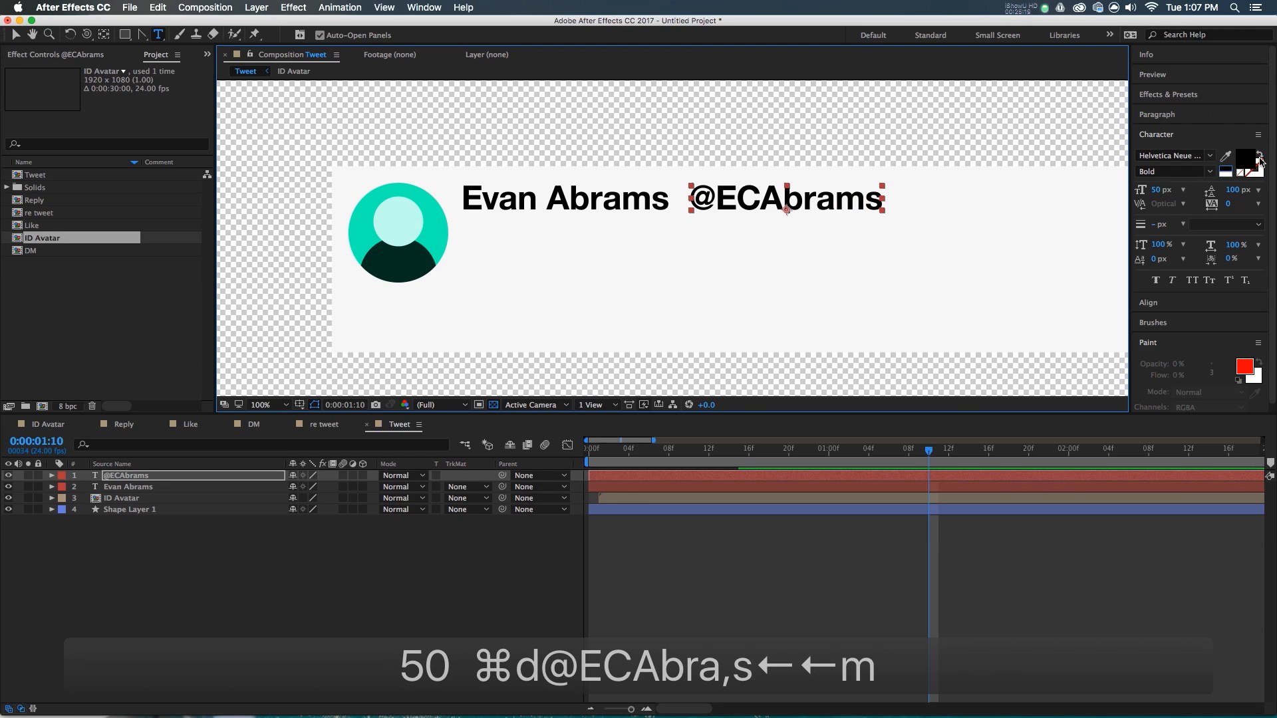
pyautogui.click(1259, 159)
pyautogui.click(220, 191)
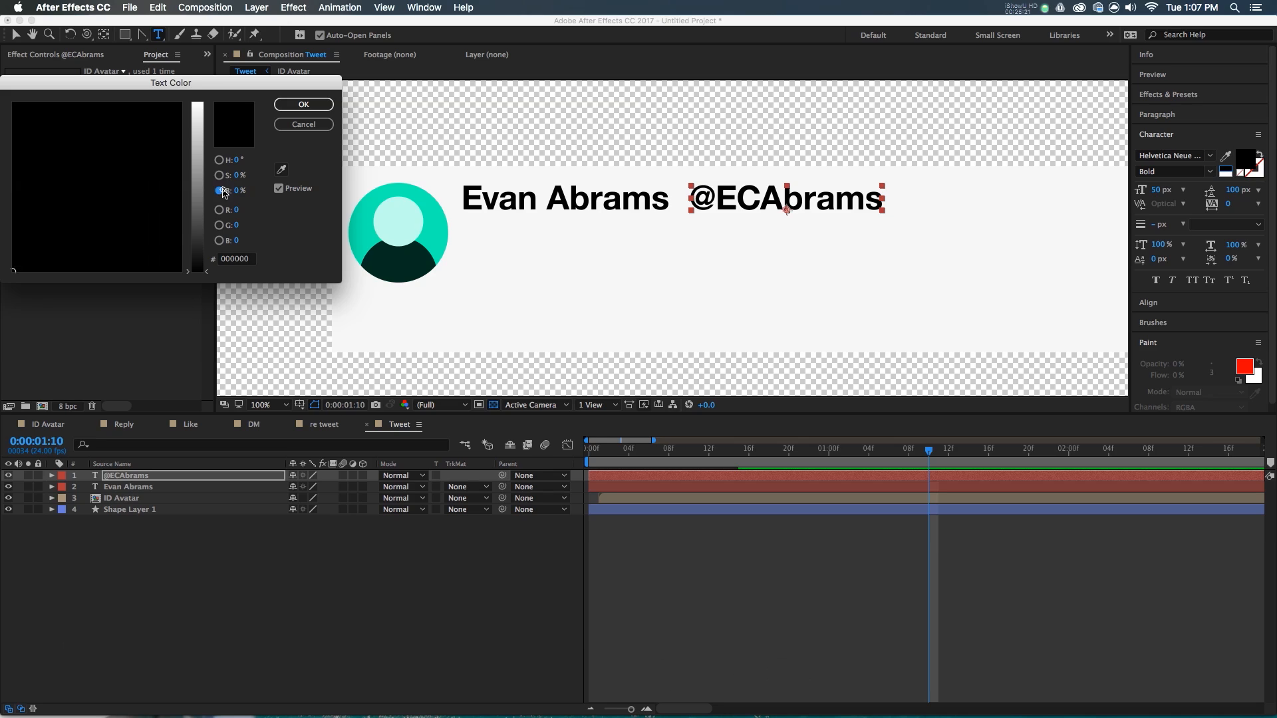
pyautogui.moveTo(191, 258); pyautogui.dragTo(192, 200)
pyautogui.click(242, 191)
pyautogui.write('50')
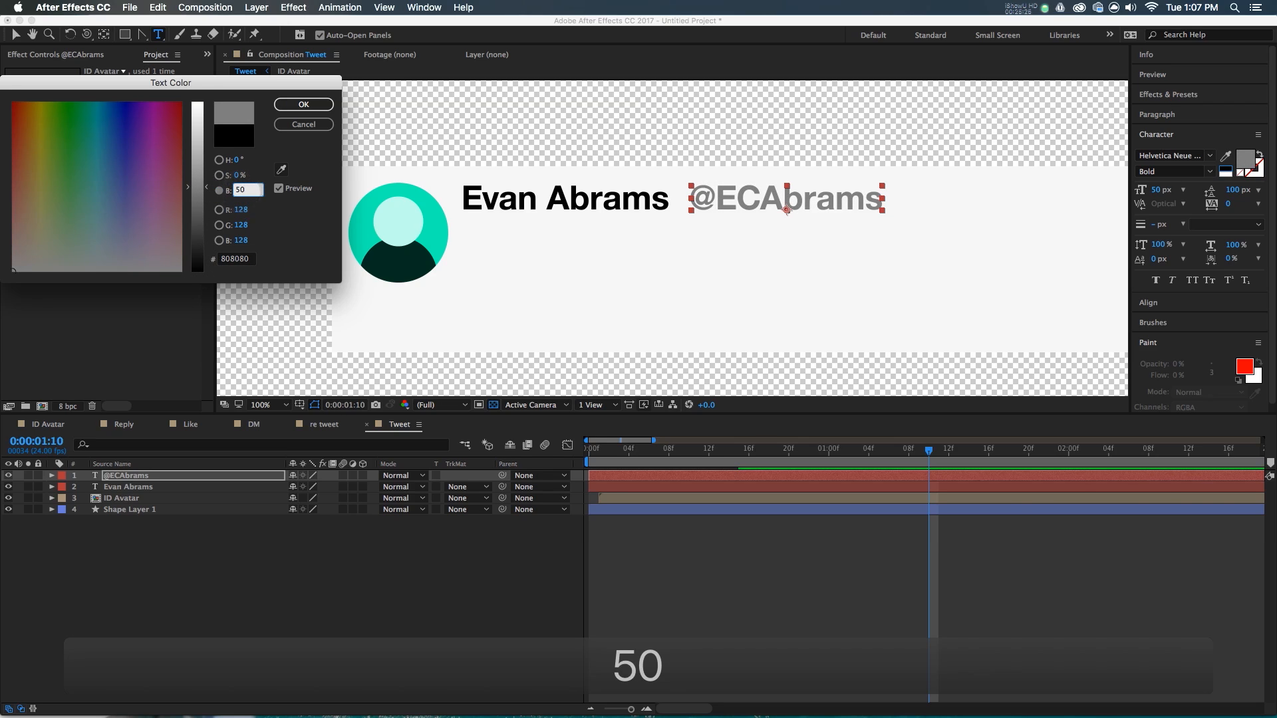
pyautogui.press('Return')
# - Set the handle to Regular weight and nudge it slightly right
pyautogui.press('v')
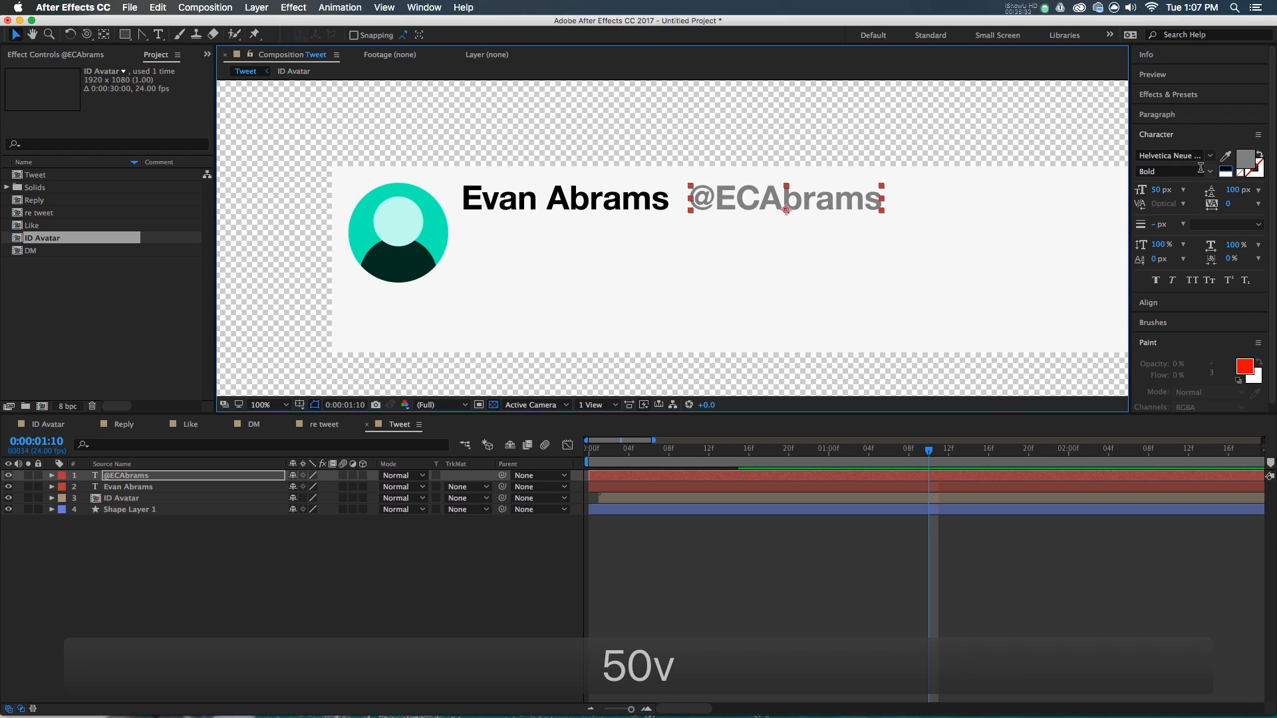
pyautogui.click(1199, 170)
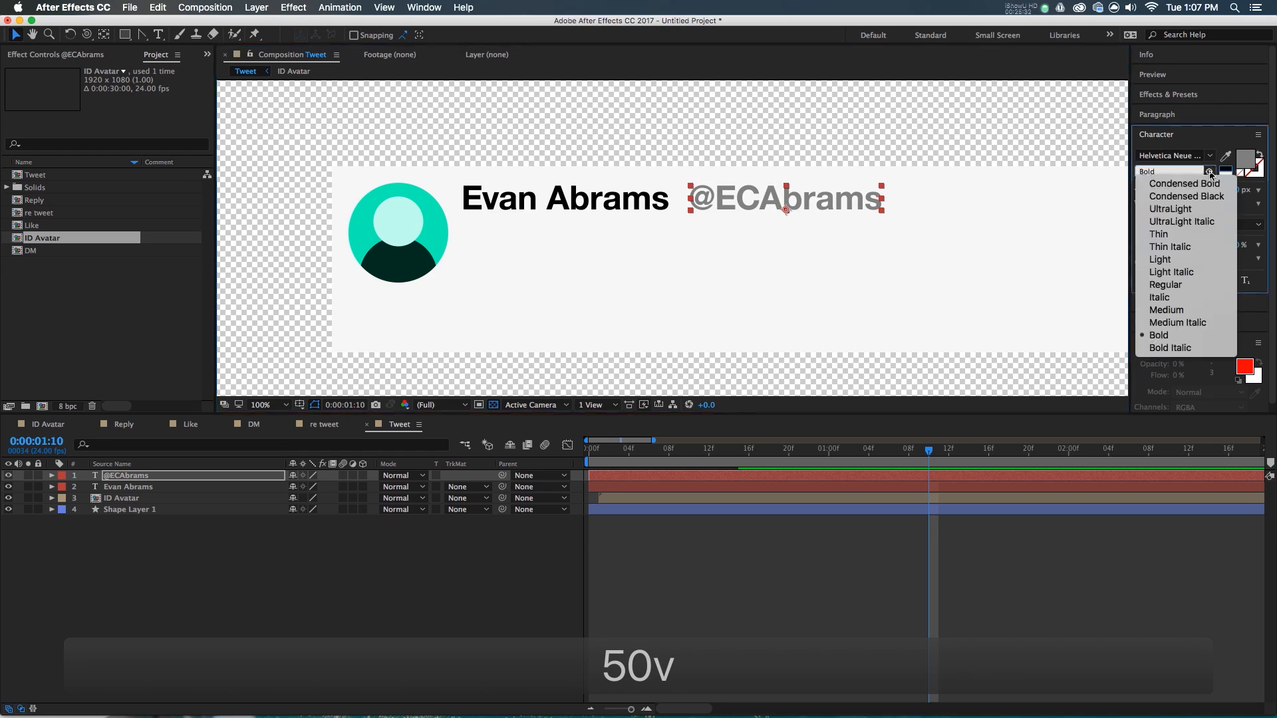
pyautogui.click(1188, 284)
pyautogui.click(804, 201)
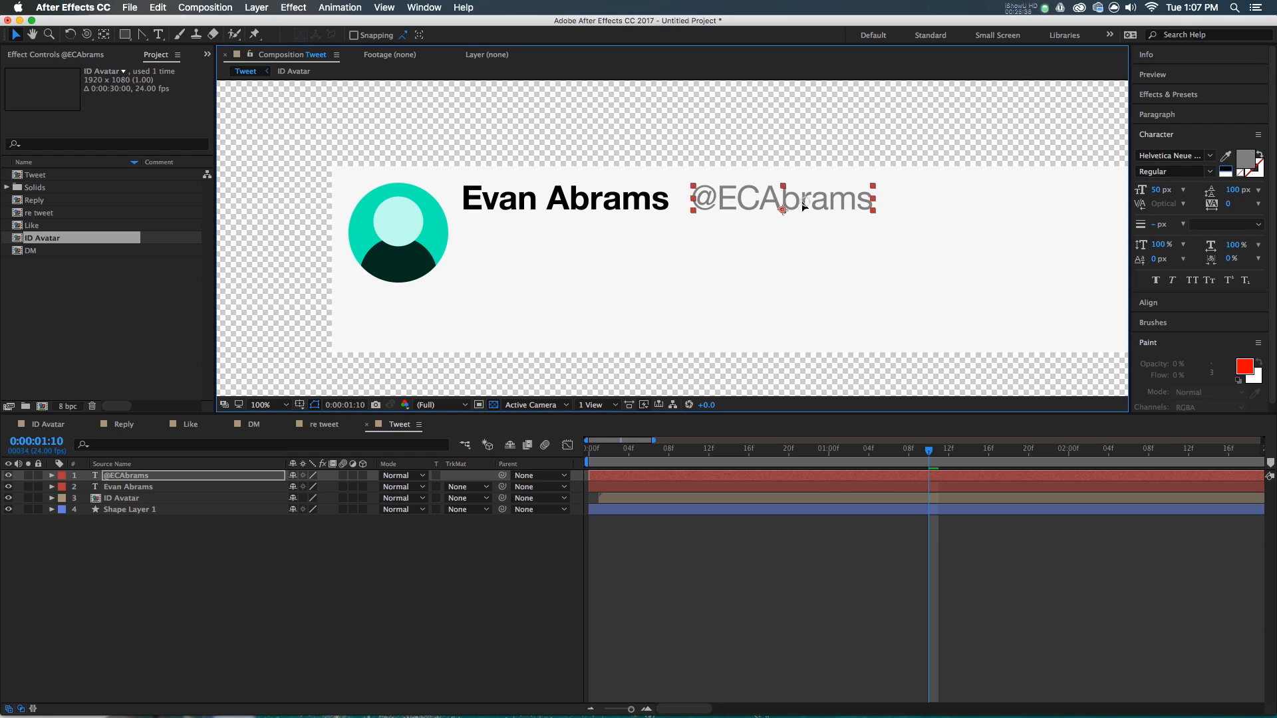
pyautogui.moveTo(797, 203); pyautogui.dragTo(804, 203)
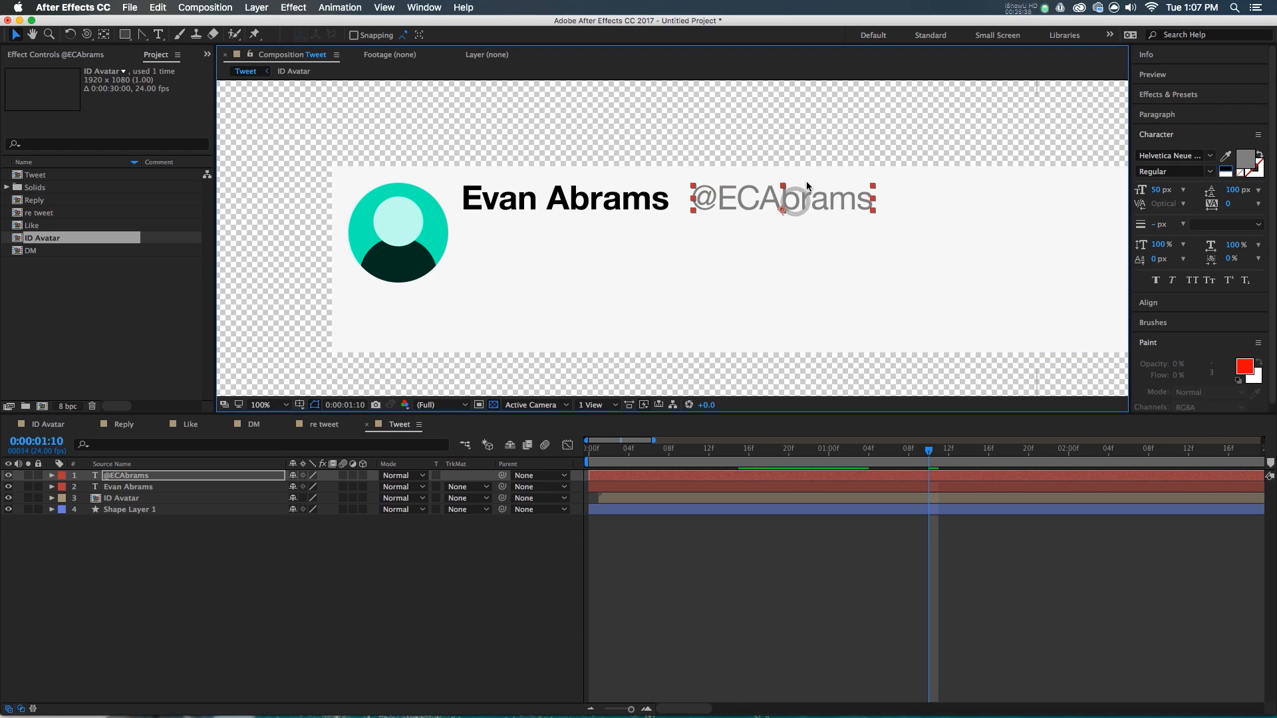
pyautogui.scroll(-2, 807, 186)
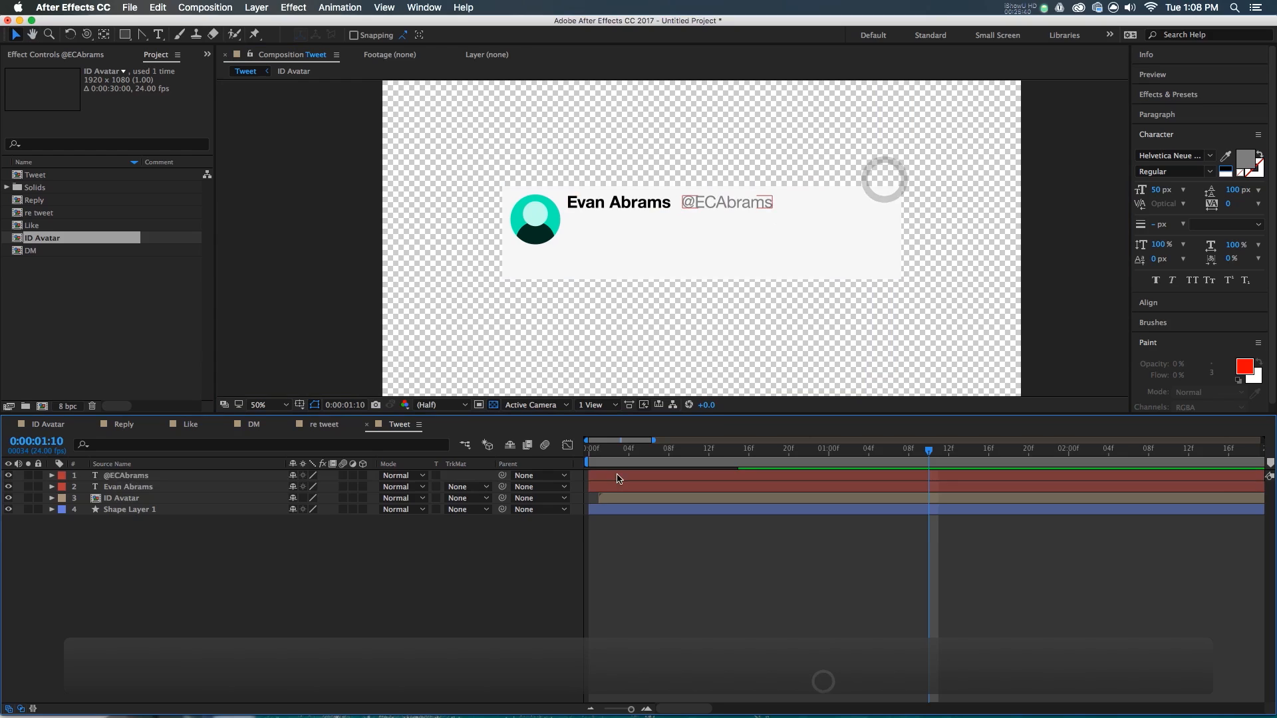
pyautogui.click(617, 479)
pyautogui.press('super+d')
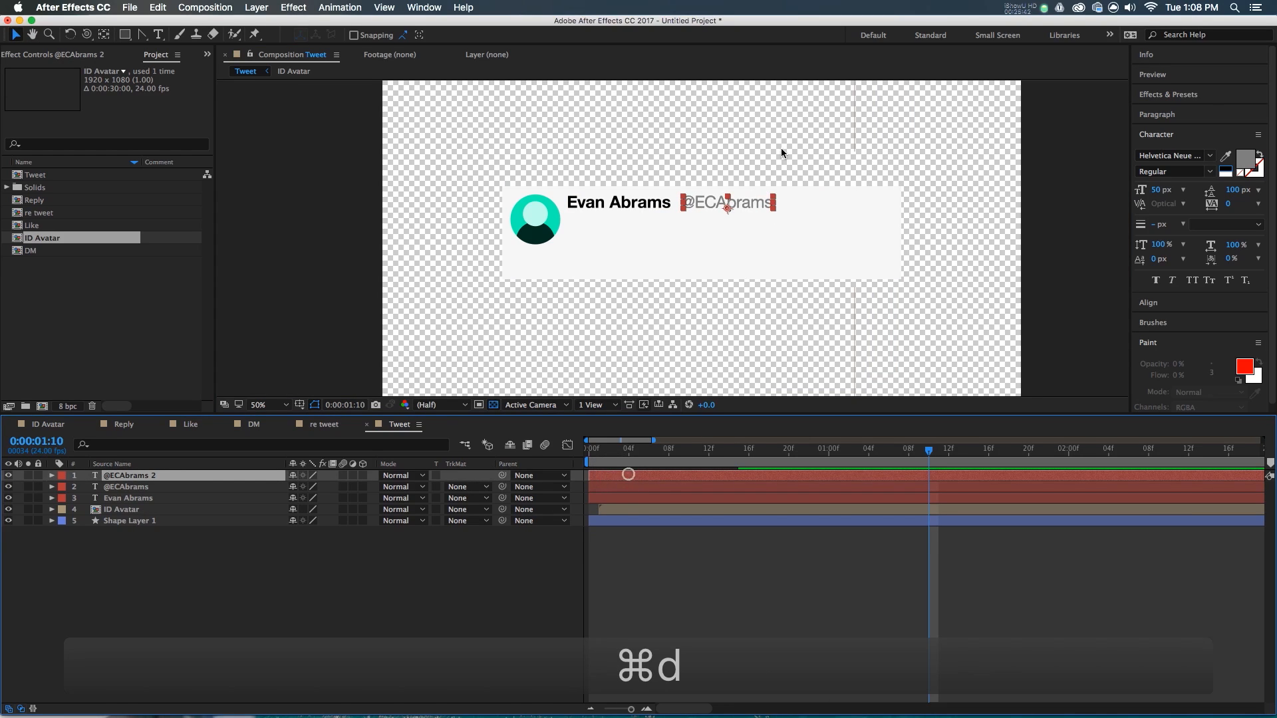
pyautogui.moveTo(759, 207); pyautogui.dragTo(840, 207)
pyautogui.doubleClick(845, 203)
pyautogui.write('now')
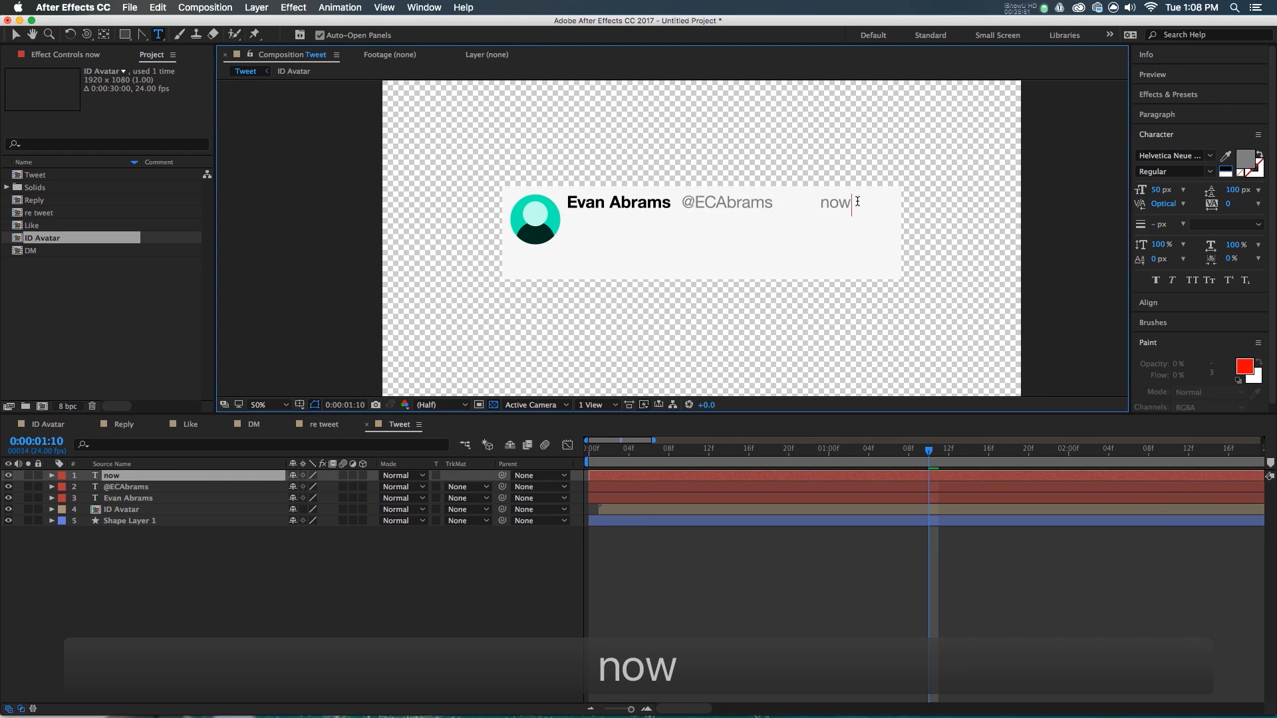
pyautogui.press('KP_Enter')
pyautogui.press('v')
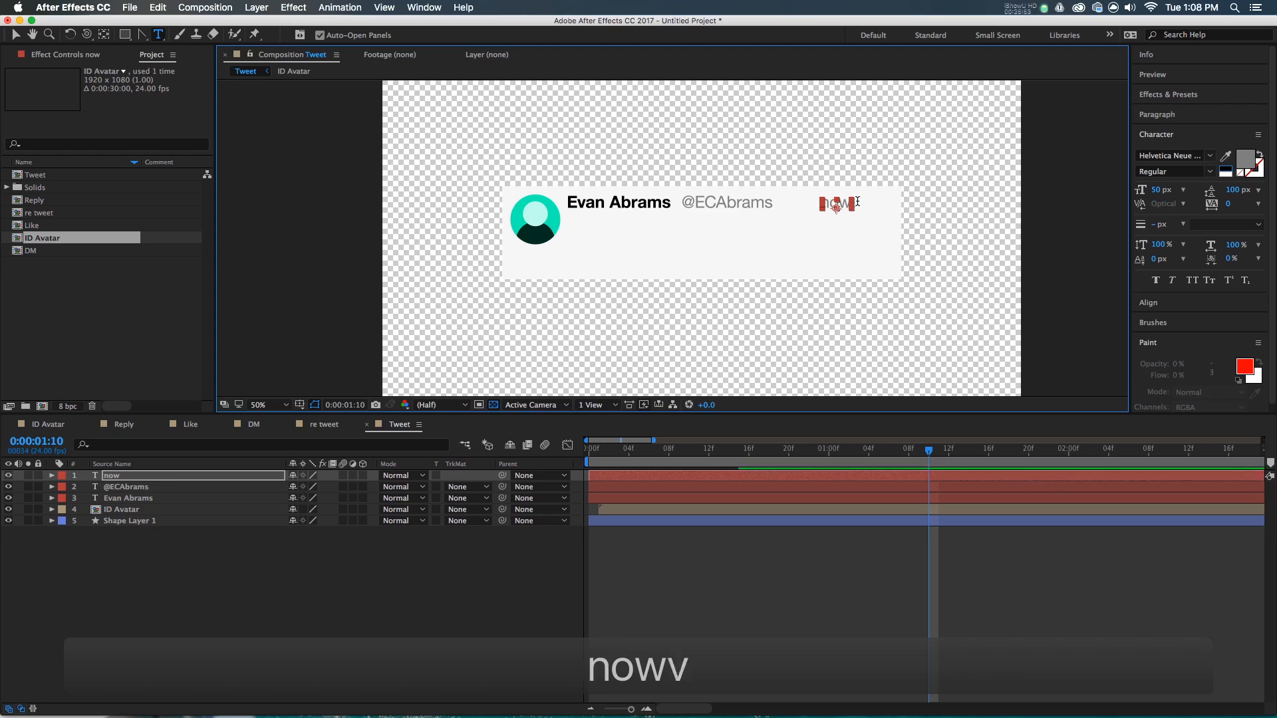
pyautogui.scroll(2, 836, 193)
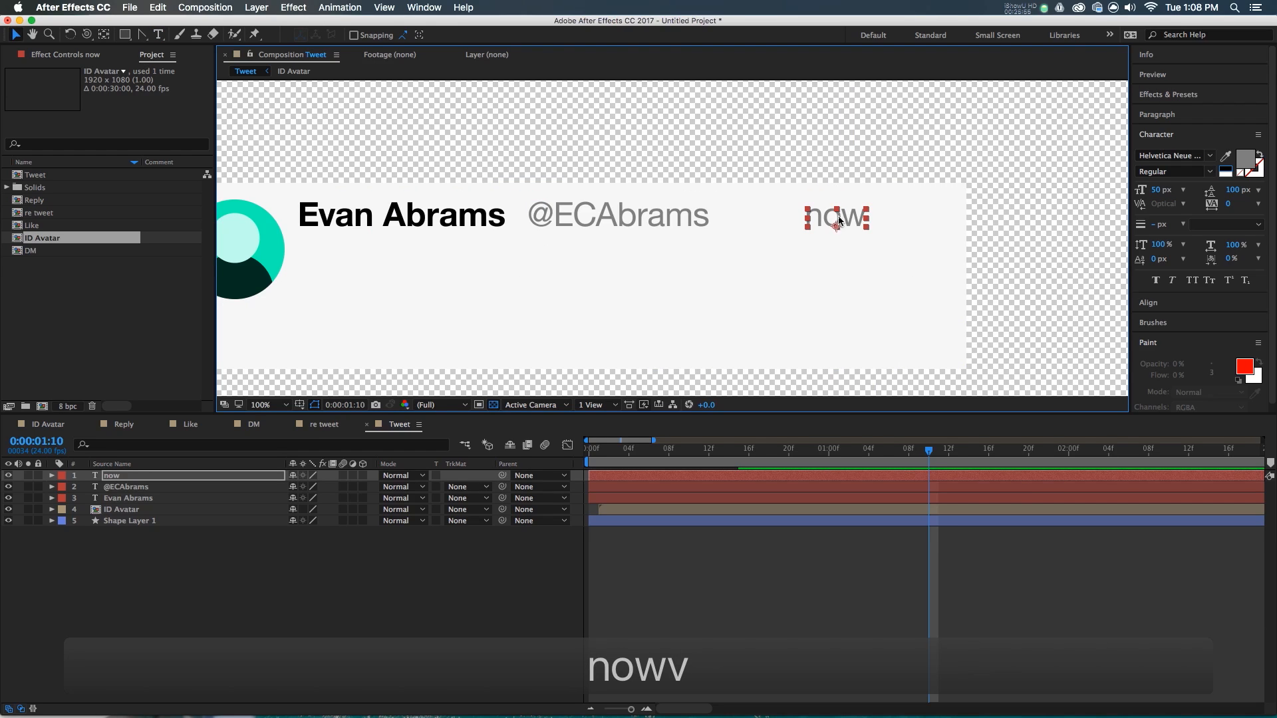
pyautogui.moveTo(832, 217); pyautogui.dragTo(800, 220)
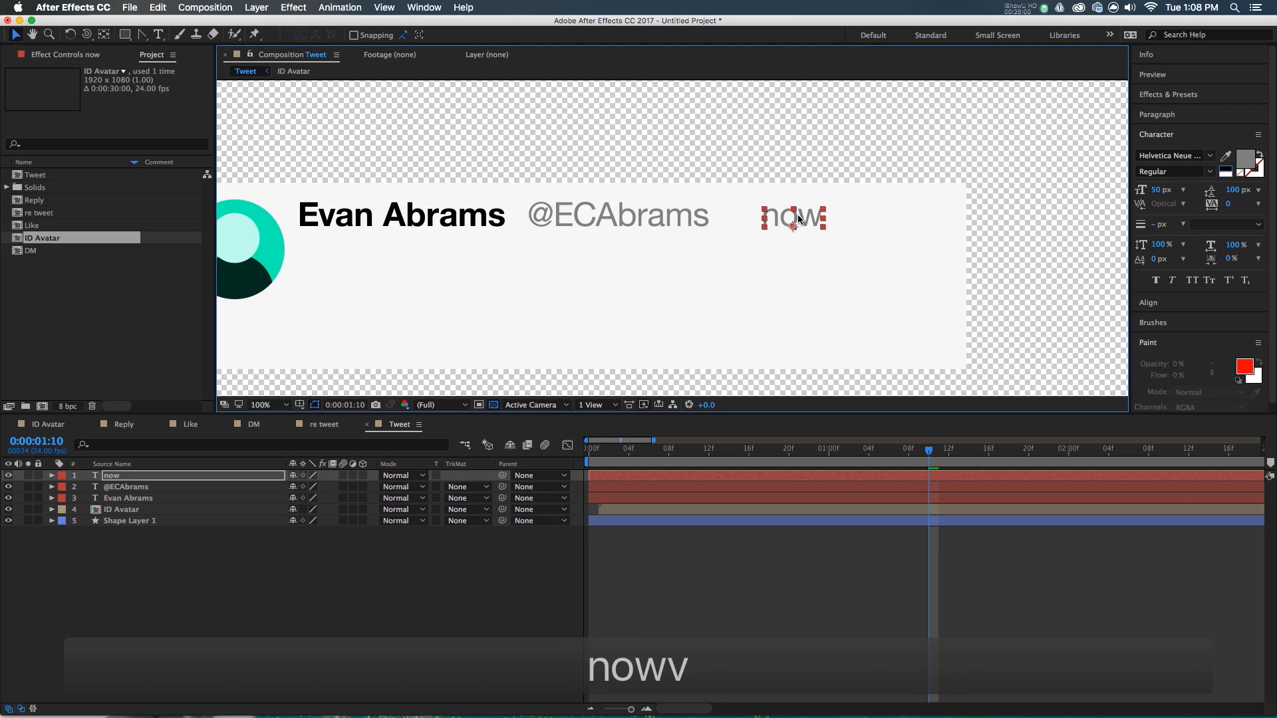
pyautogui.click(675, 635)
pyautogui.click(612, 490)
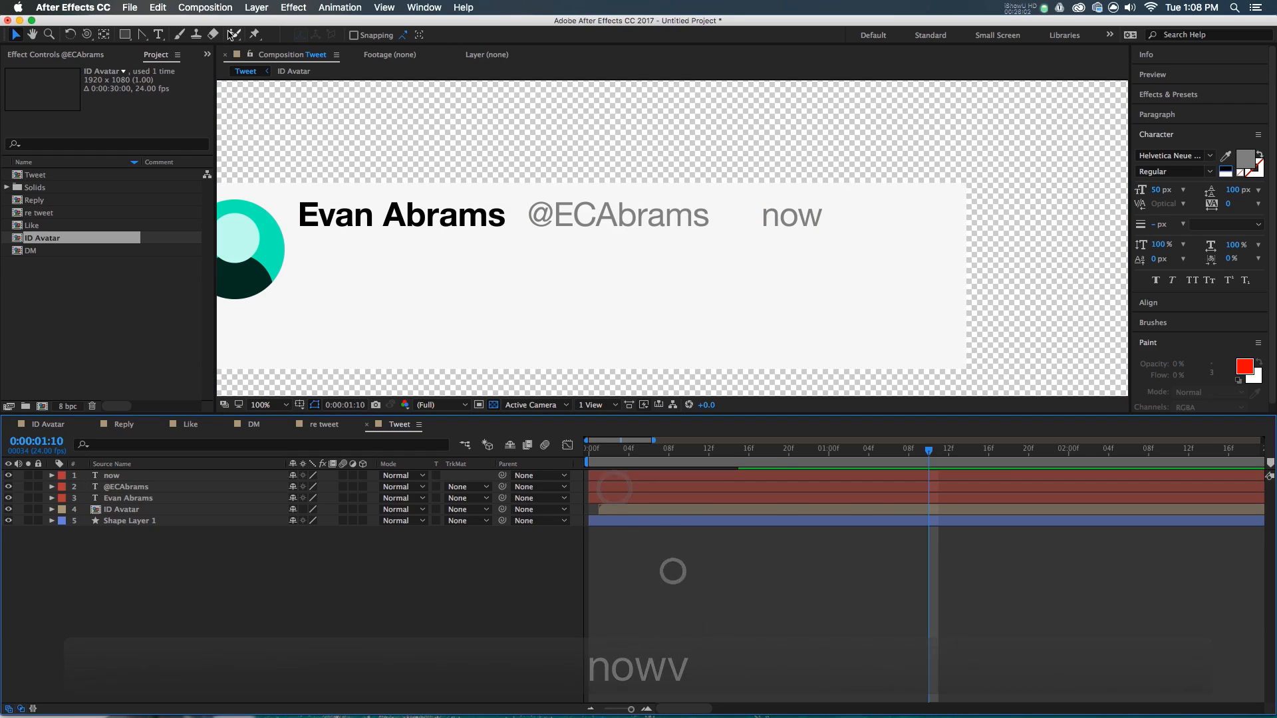
# - Create an ellipse shape layer sized 0 with a grey fill sampled from the handle
pyautogui.moveTo(128, 38); pyautogui.dragTo(169, 66)
pyautogui.press('.')
pyautogui.press('.')
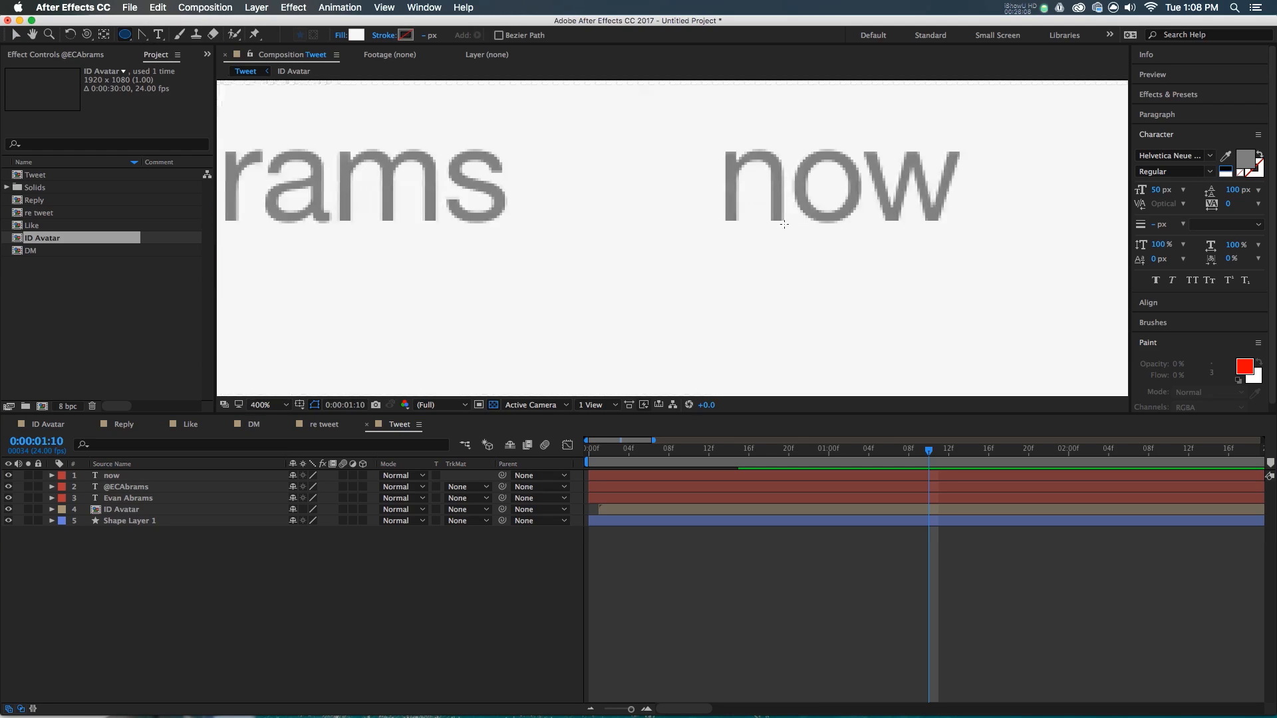
pyautogui.doubleClick(126, 35)
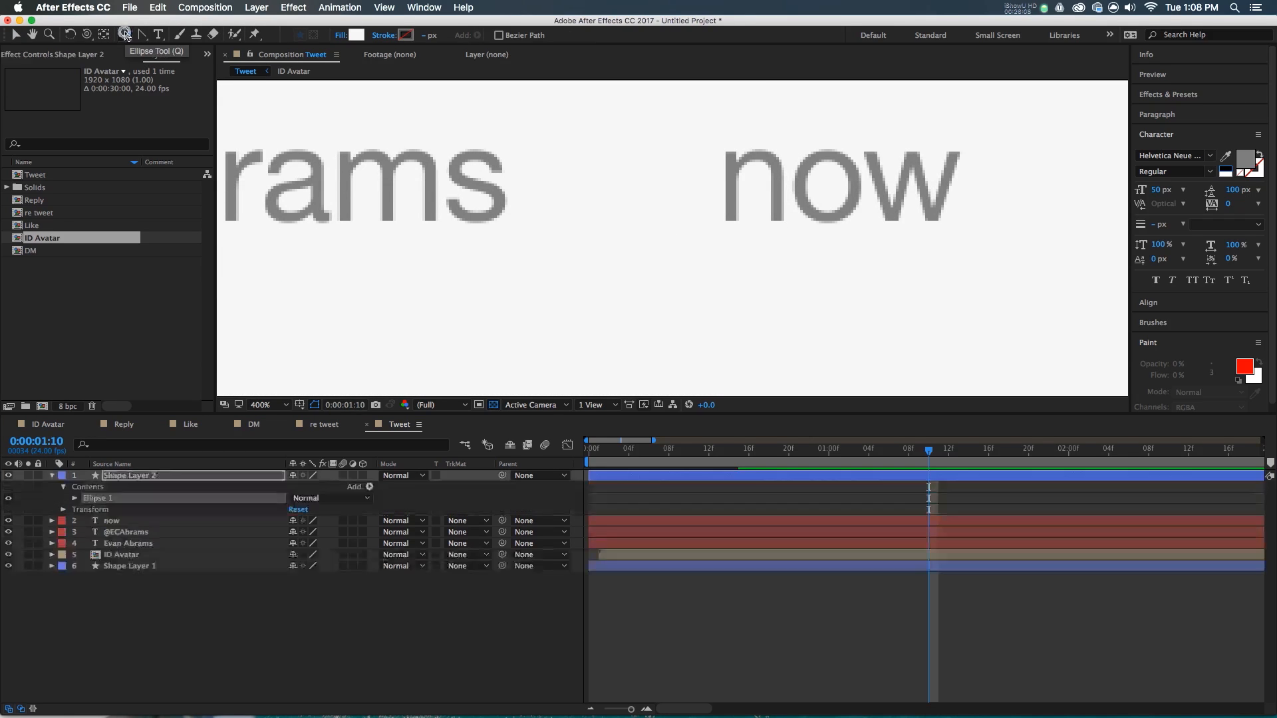
pyautogui.click(75, 499)
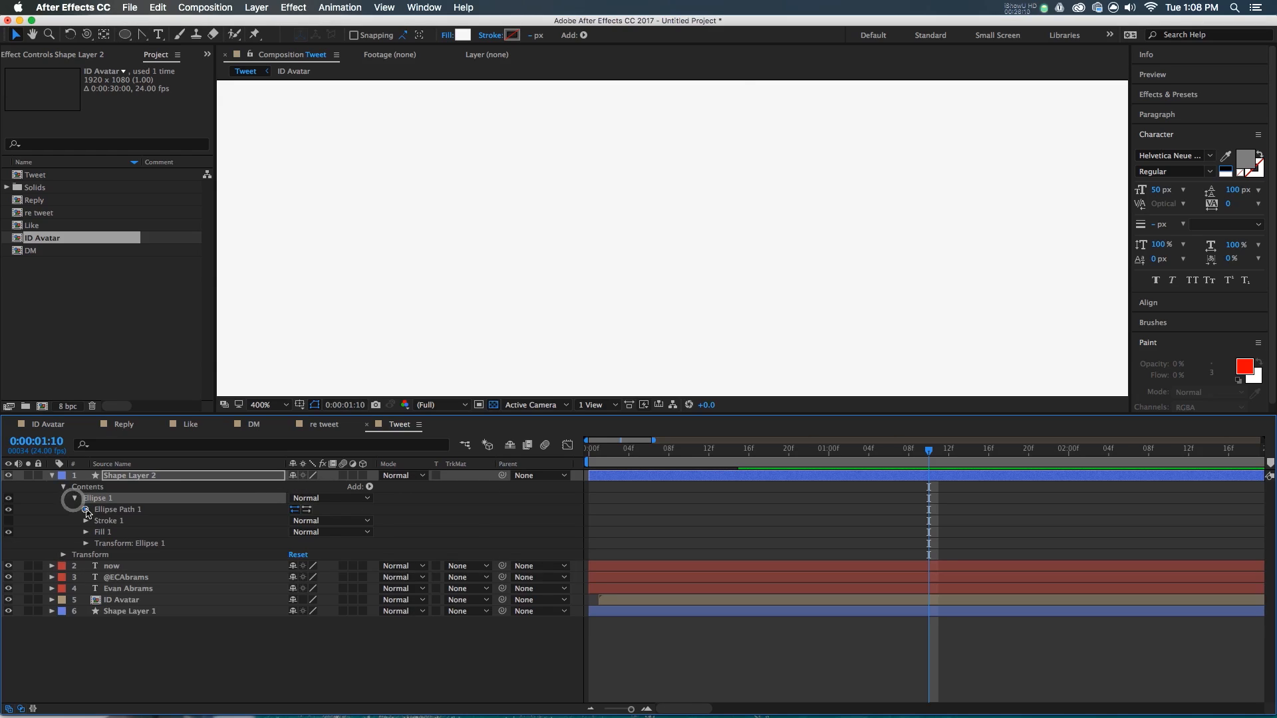
pyautogui.click(86, 509)
pyautogui.moveTo(318, 522); pyautogui.dragTo(318, 522)
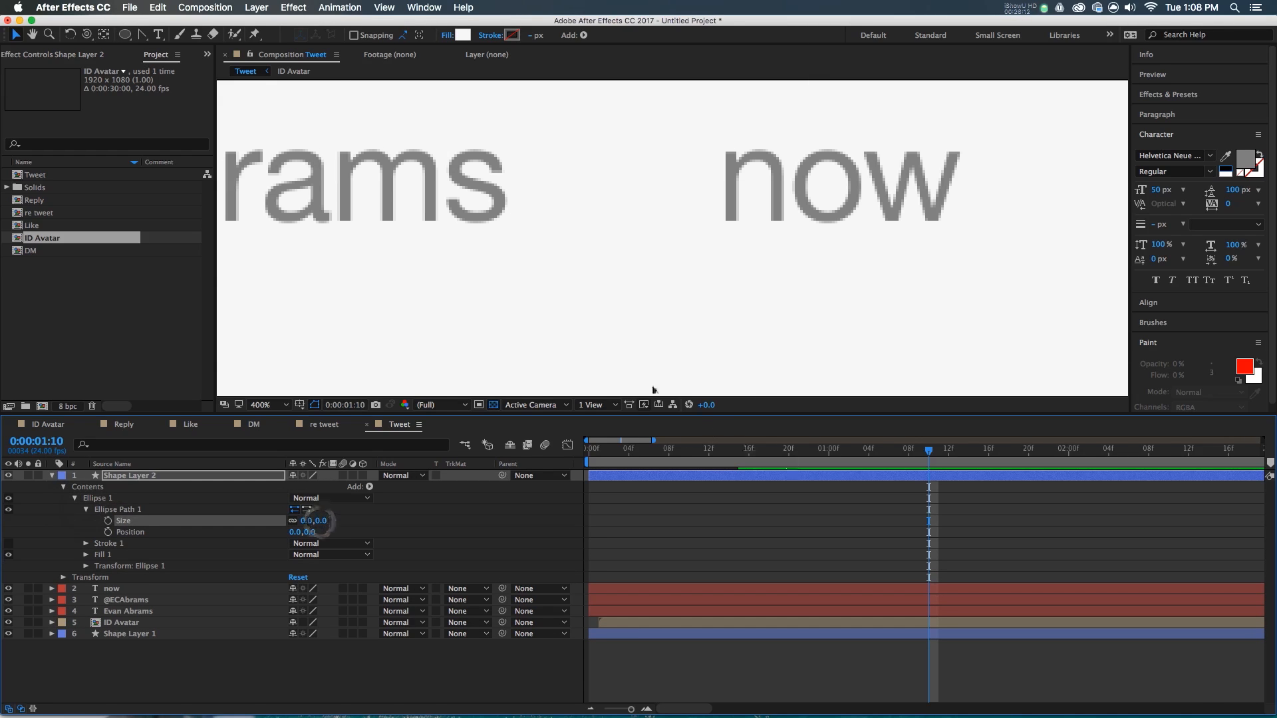
pyautogui.click(463, 36)
pyautogui.click(281, 170)
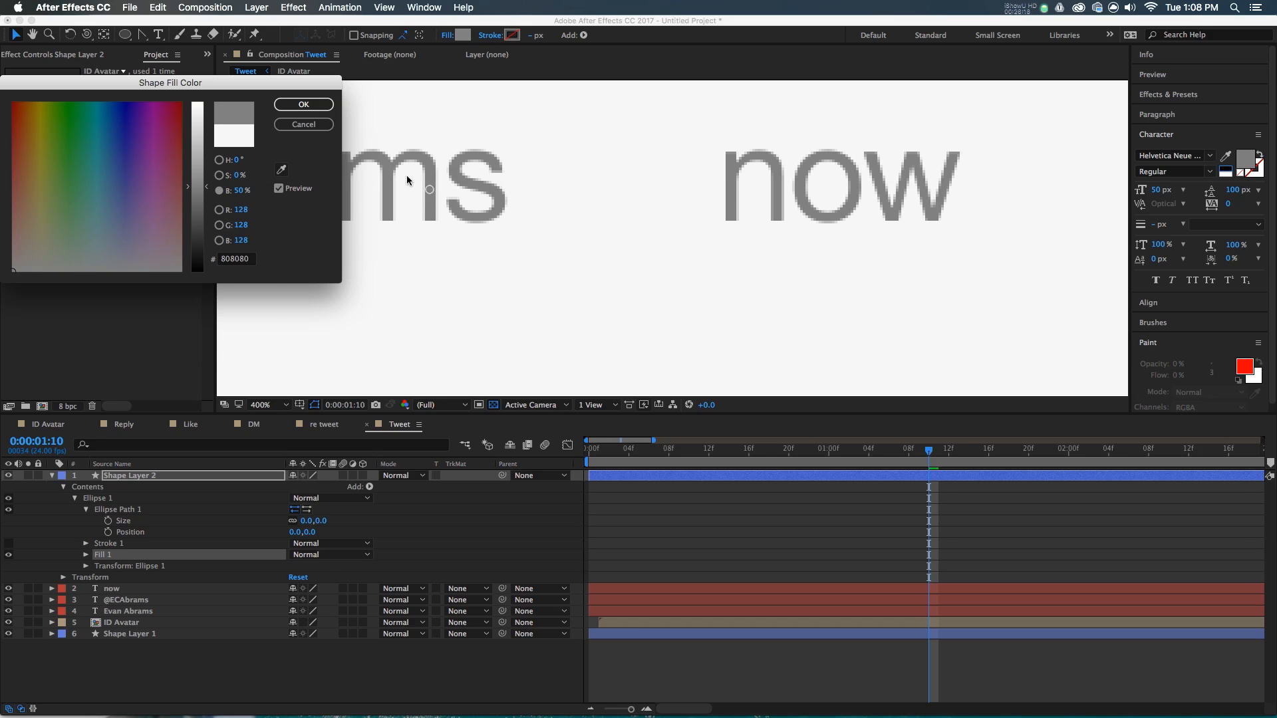
pyautogui.click(319, 106)
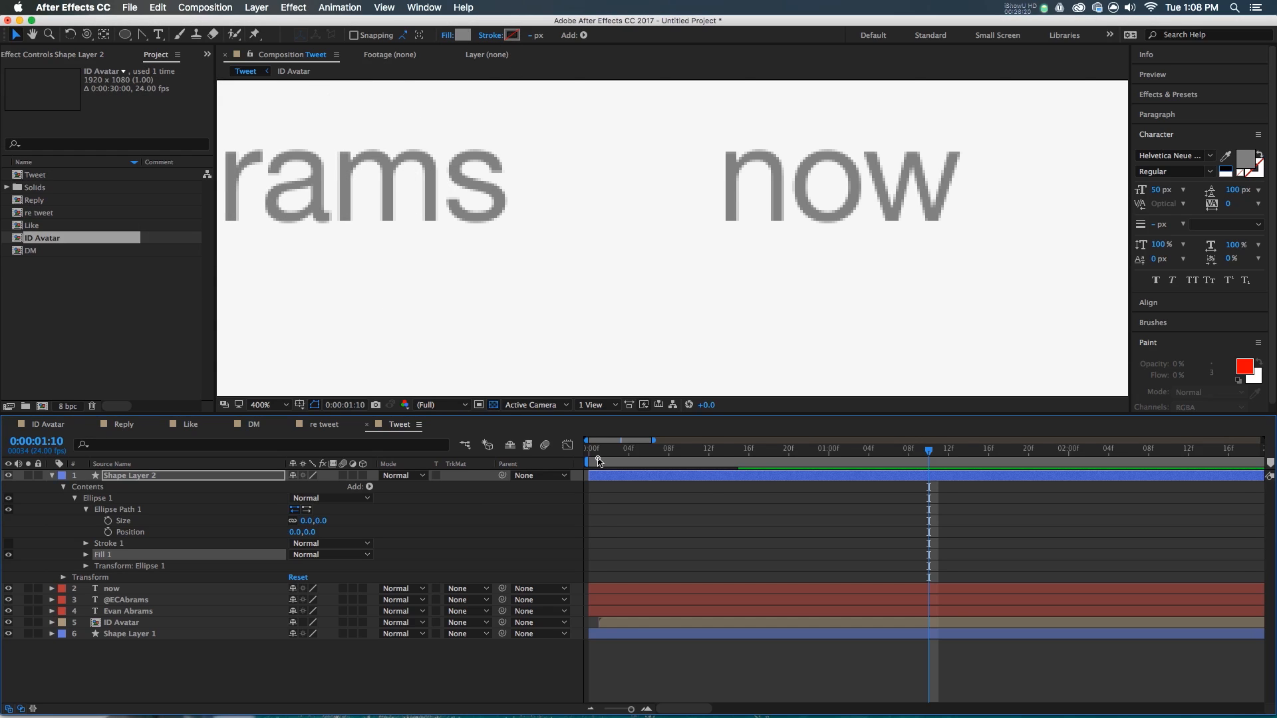
# - Keyframe the dot's size from 0 at frame 0 to 10 at frame 10, easy-eased
pyautogui.click(598, 457)
pyautogui.scroll(-2, 577, 273)
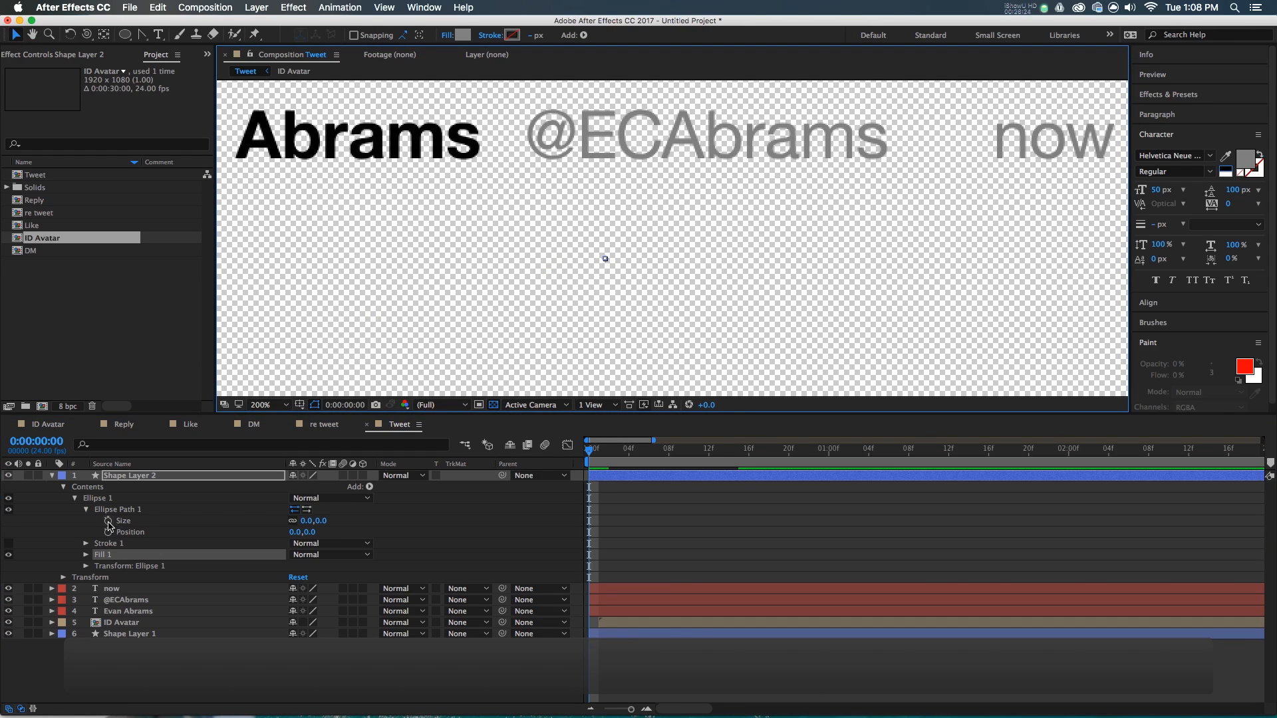
pyautogui.click(110, 523)
pyautogui.hotkey('shift', 'pagedown')
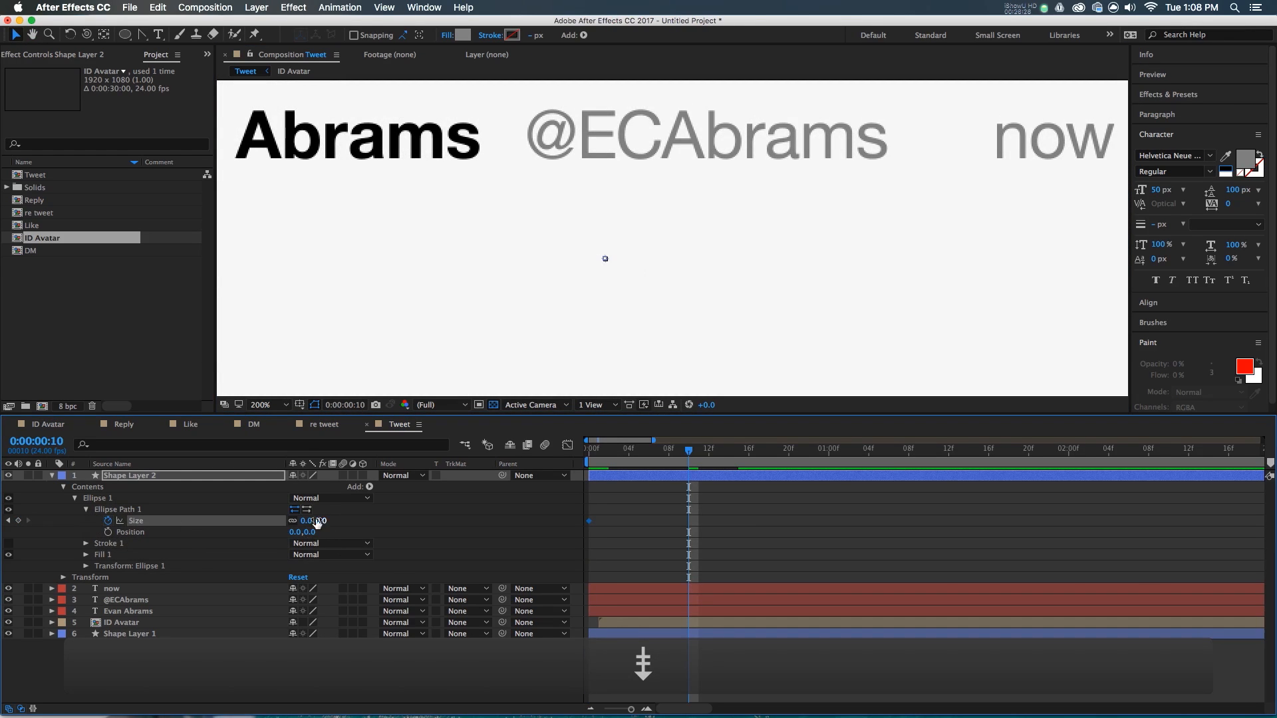
pyautogui.write('10')
pyautogui.press('Return')
pyautogui.moveTo(738, 513); pyautogui.dragTo(646, 535)
pyautogui.press('F9')
# - Shape the size value graph with an overshoot and preview the dot pop
pyautogui.click(574, 446)
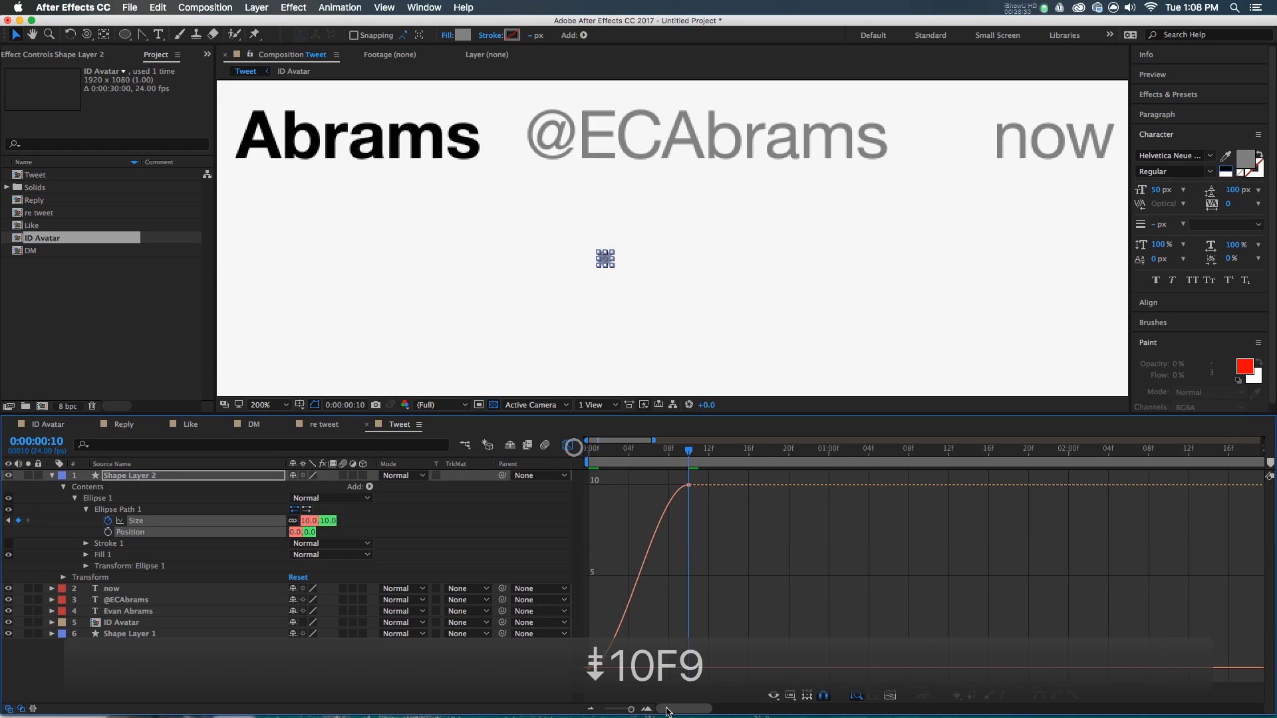
pyautogui.click(788, 697)
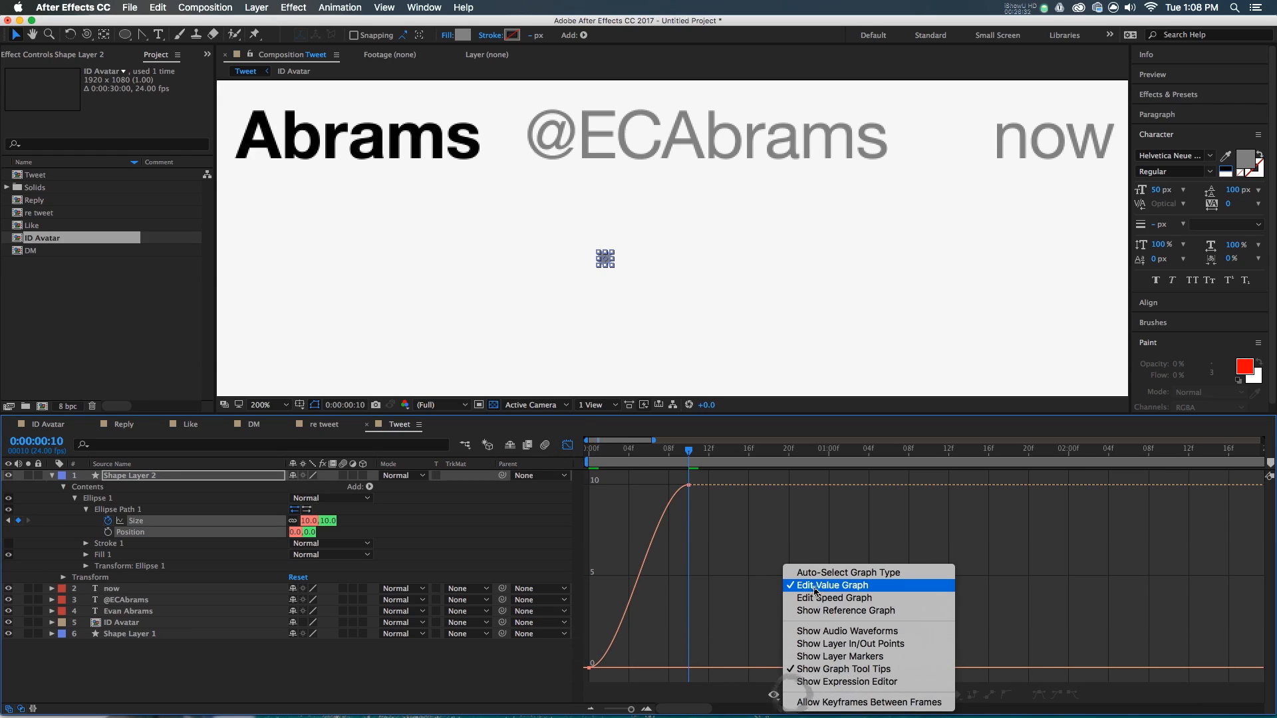
pyautogui.click(813, 588)
pyautogui.click(689, 487)
pyautogui.moveTo(655, 485); pyautogui.dragTo(591, 486)
pyautogui.moveTo(621, 667); pyautogui.dragTo(629, 449)
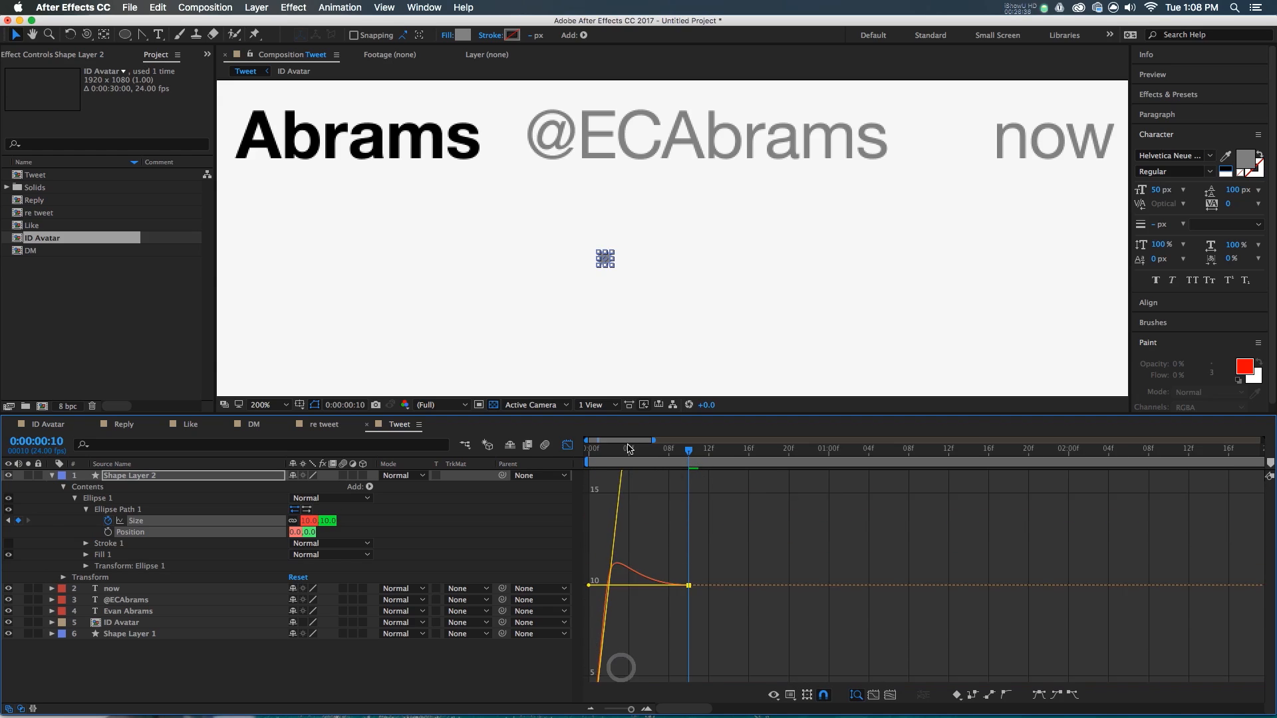
pyautogui.click(616, 441)
pyautogui.press('space')
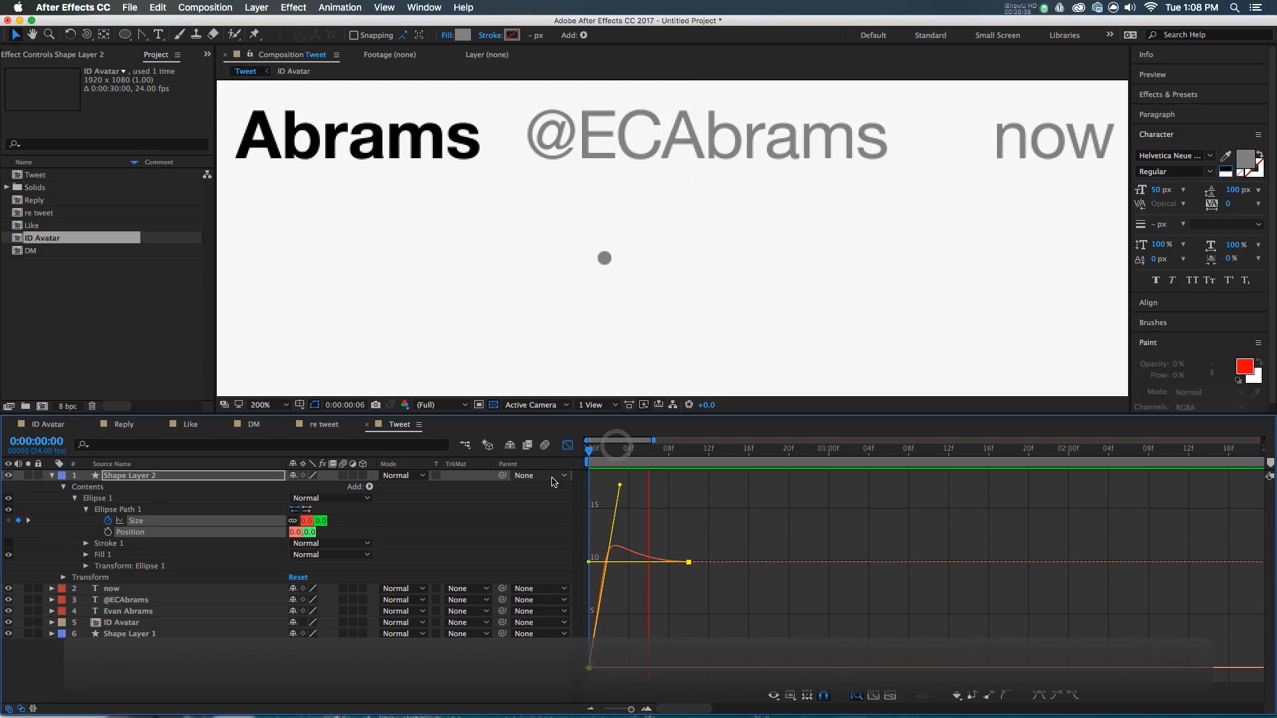
pyautogui.press('F3')
# - Move the dot layer just below the now layer in the stack
pyautogui.press(',')
pyautogui.moveTo(123, 475); pyautogui.dragTo(120, 598)
pyautogui.click(52, 487)
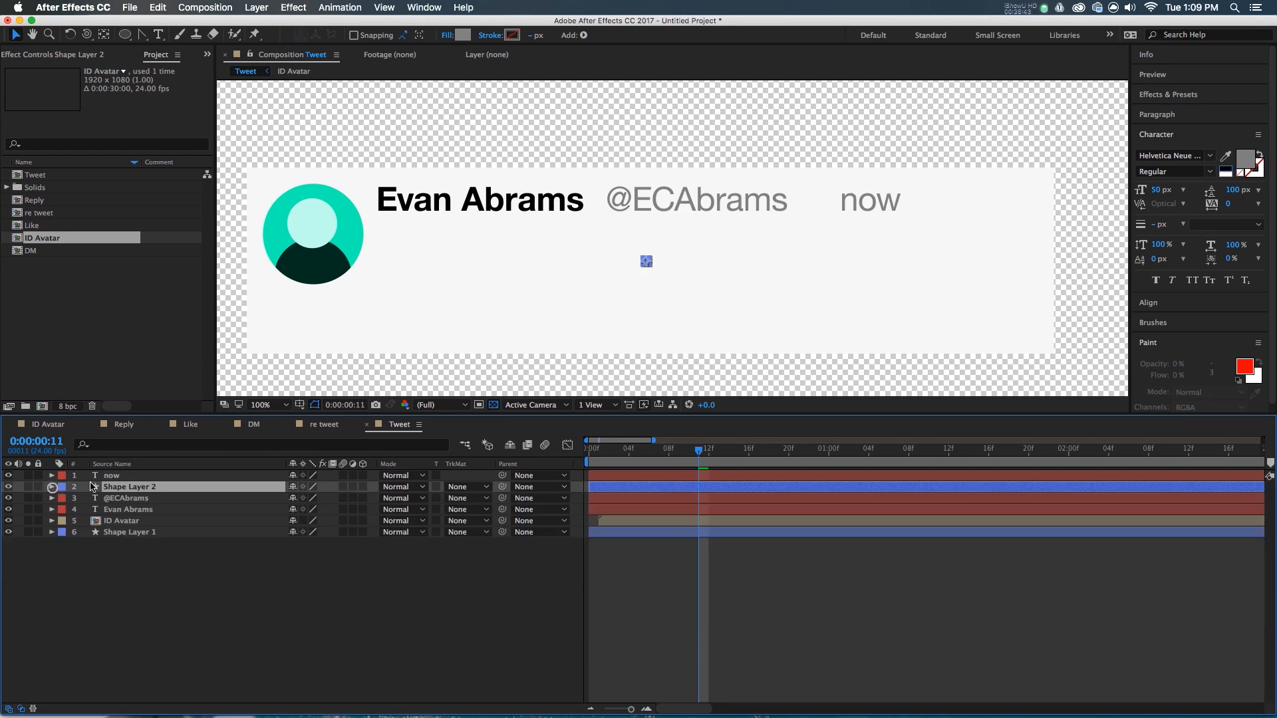
pyautogui.click(131, 476)
pyautogui.click(128, 498)
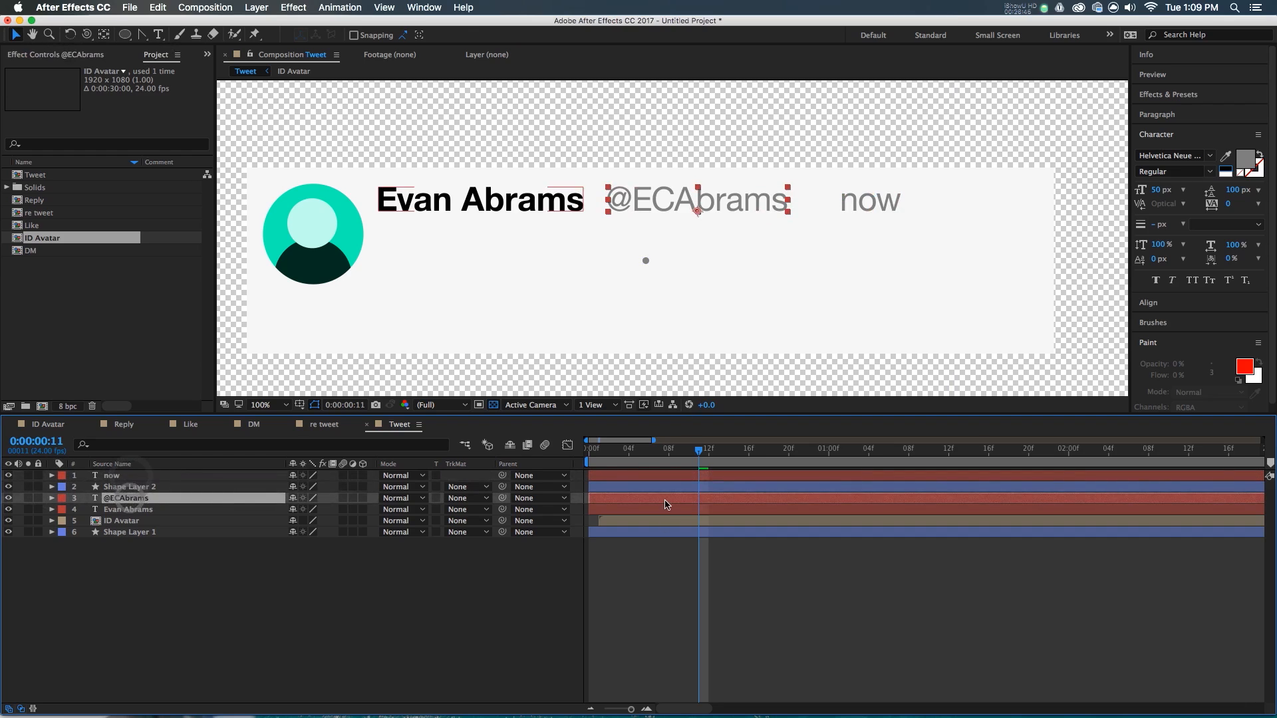
pyautogui.click(667, 487)
pyautogui.scroll(1, 705, 229)
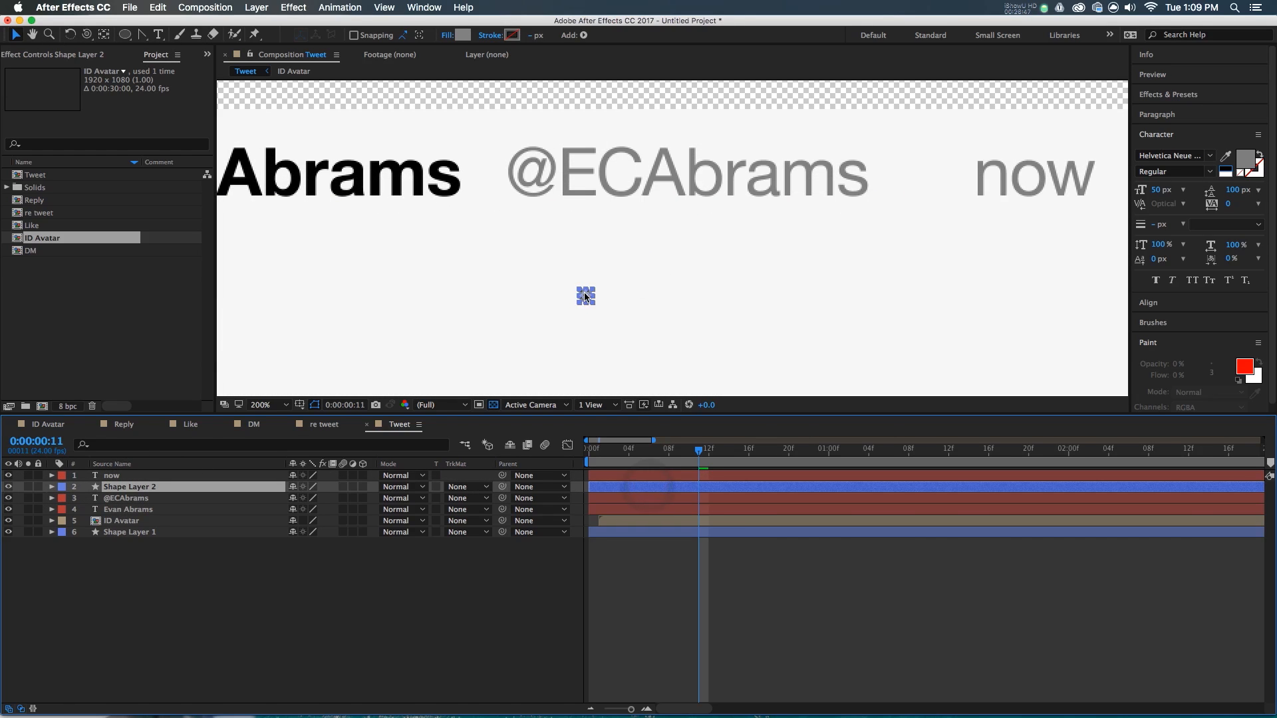
pyautogui.click(587, 298)
pyautogui.moveTo(885, 180); pyautogui.dragTo(885, 182)
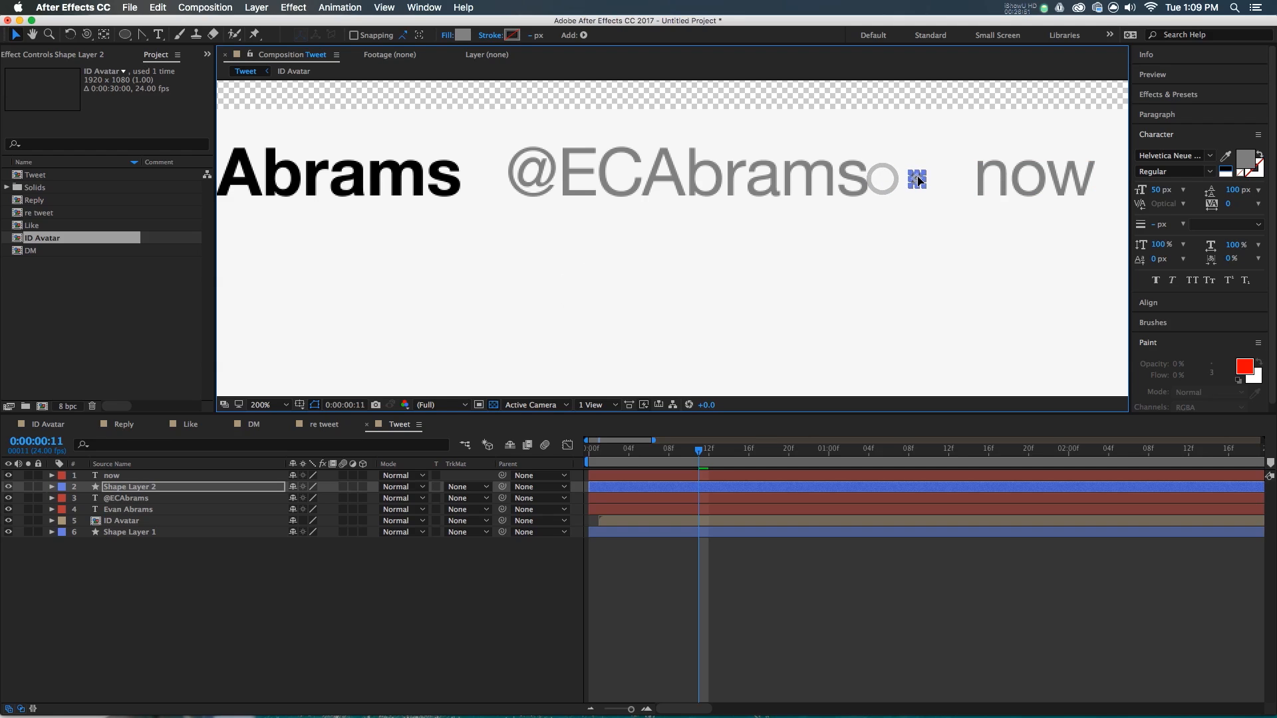
pyautogui.press(',')
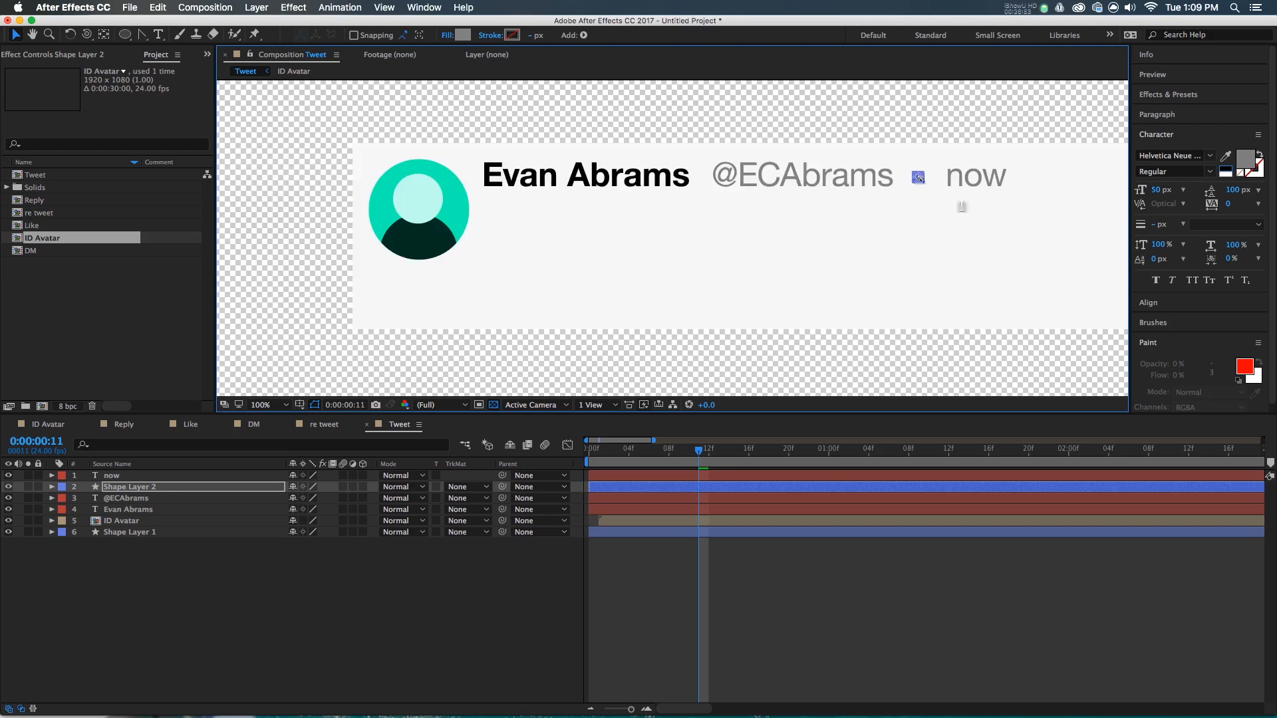
pyautogui.click(778, 691)
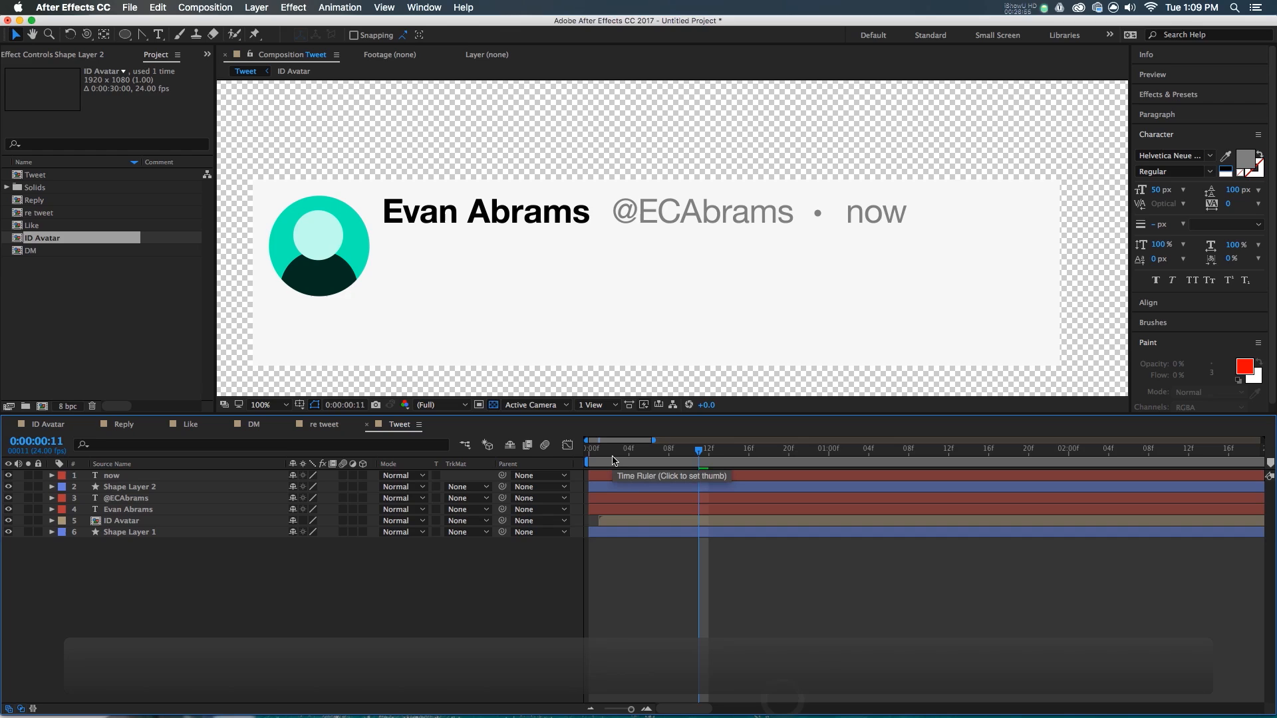
pyautogui.scroll(1, 807, 209)
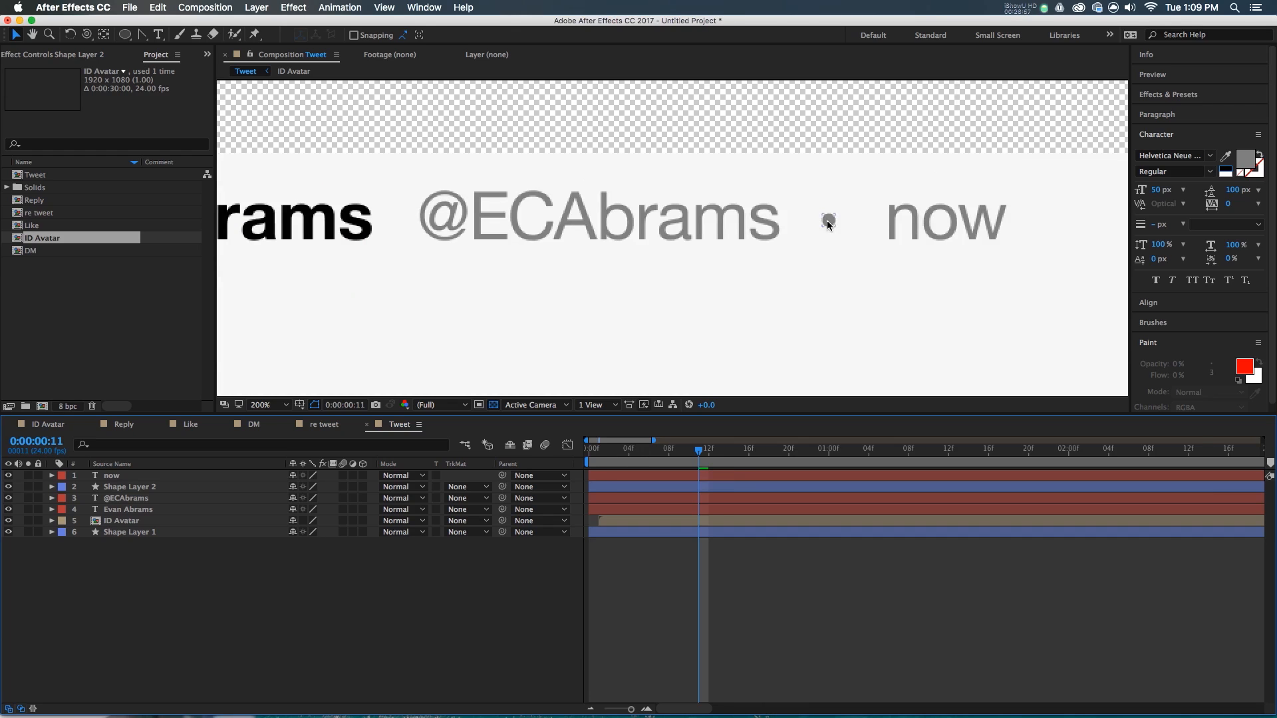
pyautogui.click(832, 221)
pyautogui.click(604, 454)
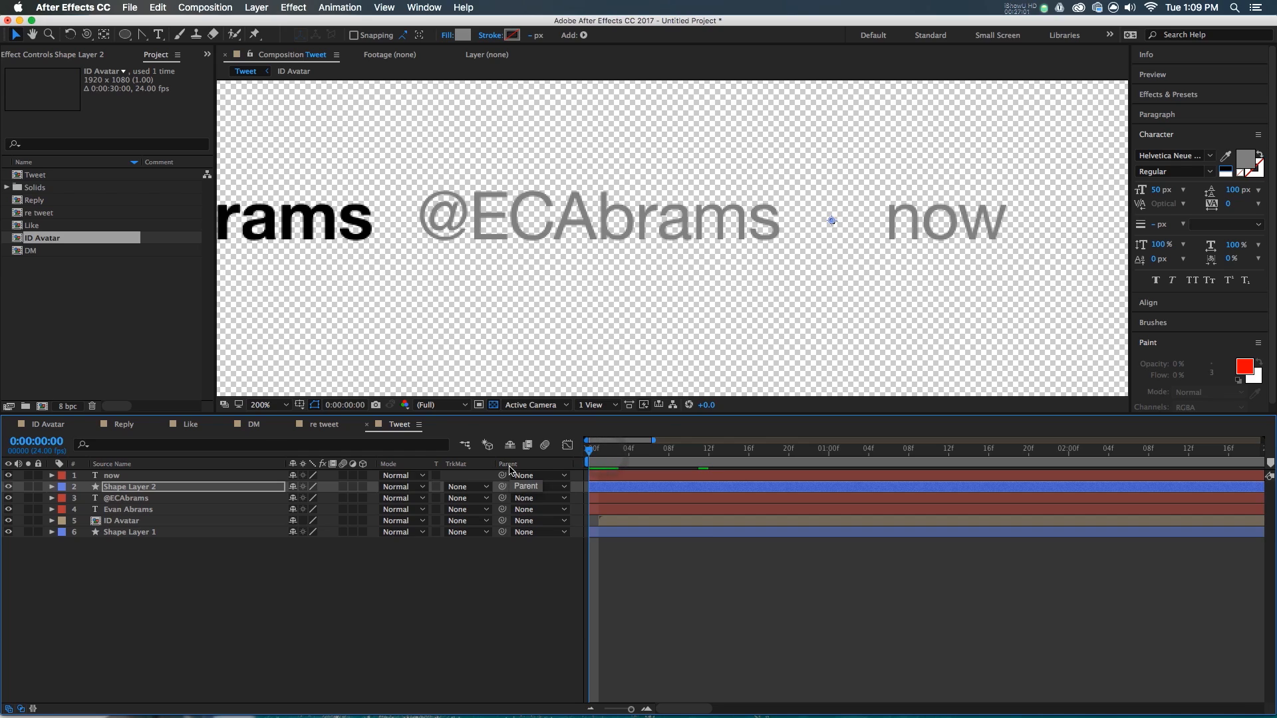
# - Add Position keyframes at frames 0 and 20 on the name, handle, dot and now layers
pyautogui.click(603, 509)
pyautogui.keyDown('shift'); pyautogui.click(609, 475); pyautogui.keyUp('shift')
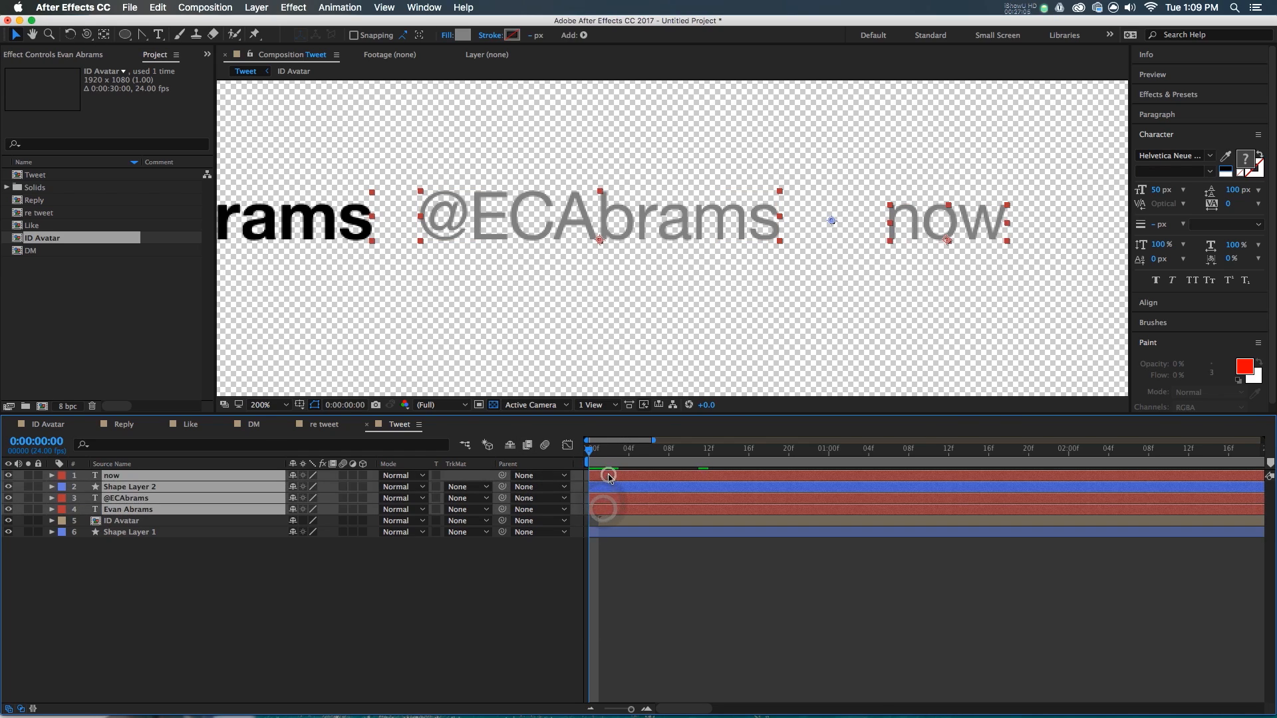
pyautogui.press('p')
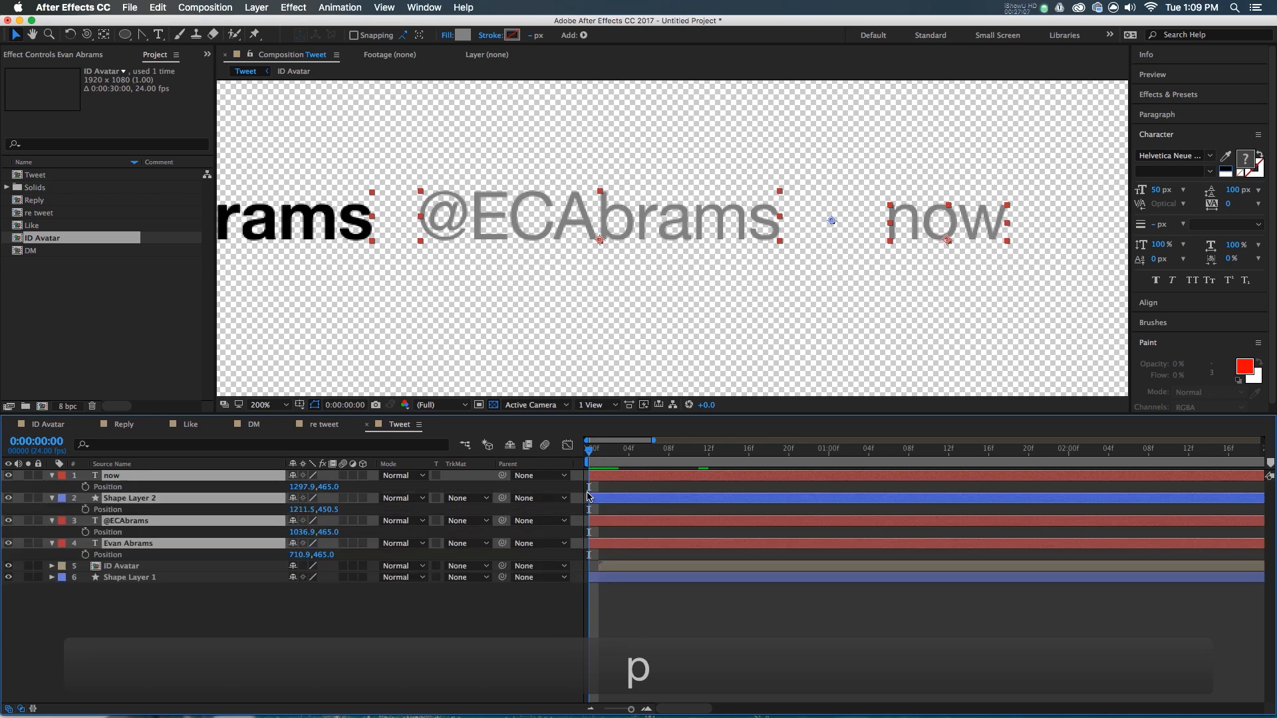
pyautogui.click(84, 487)
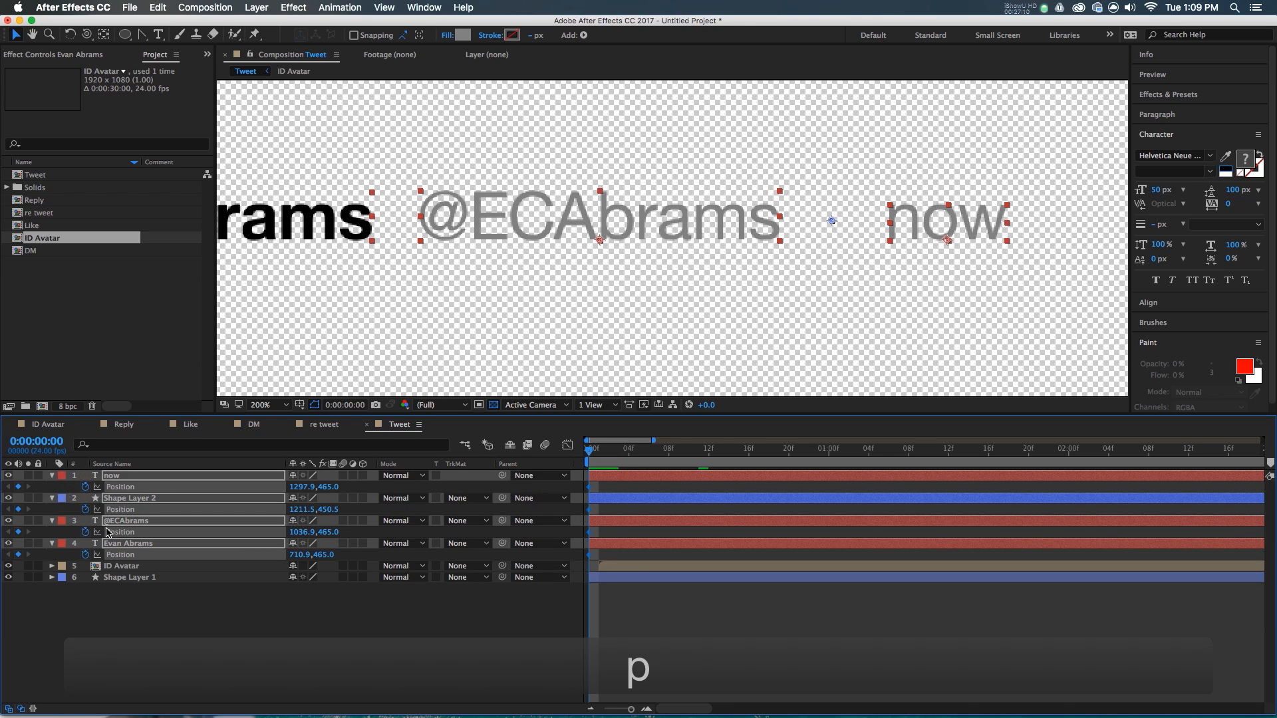
pyautogui.hotkey('shift', 'pagedown')
pyautogui.hotkey('shift', 'pagedown')
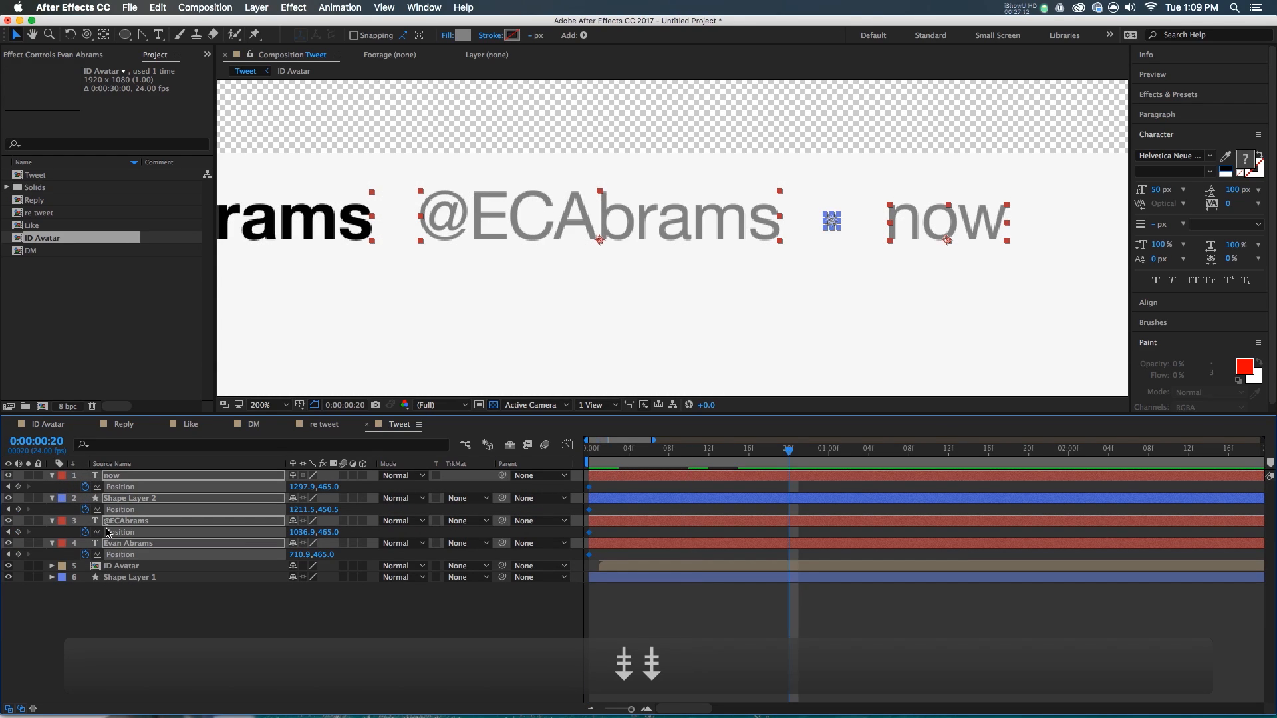
pyautogui.click(18, 487)
# - At frame 0, shift the four header layers 60 px to the left
pyautogui.scroll(-2, 725, 220)
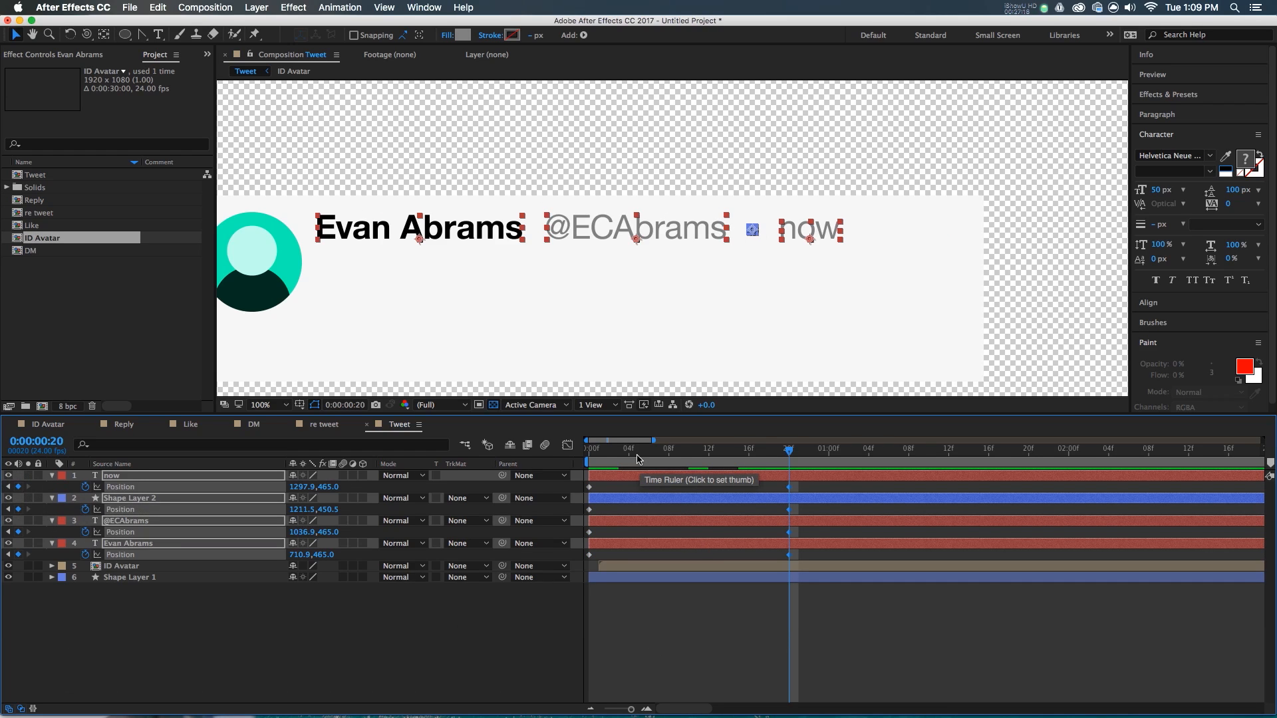
pyautogui.moveTo(636, 459); pyautogui.dragTo(552, 470)
pyautogui.click(664, 618)
pyautogui.click(713, 476)
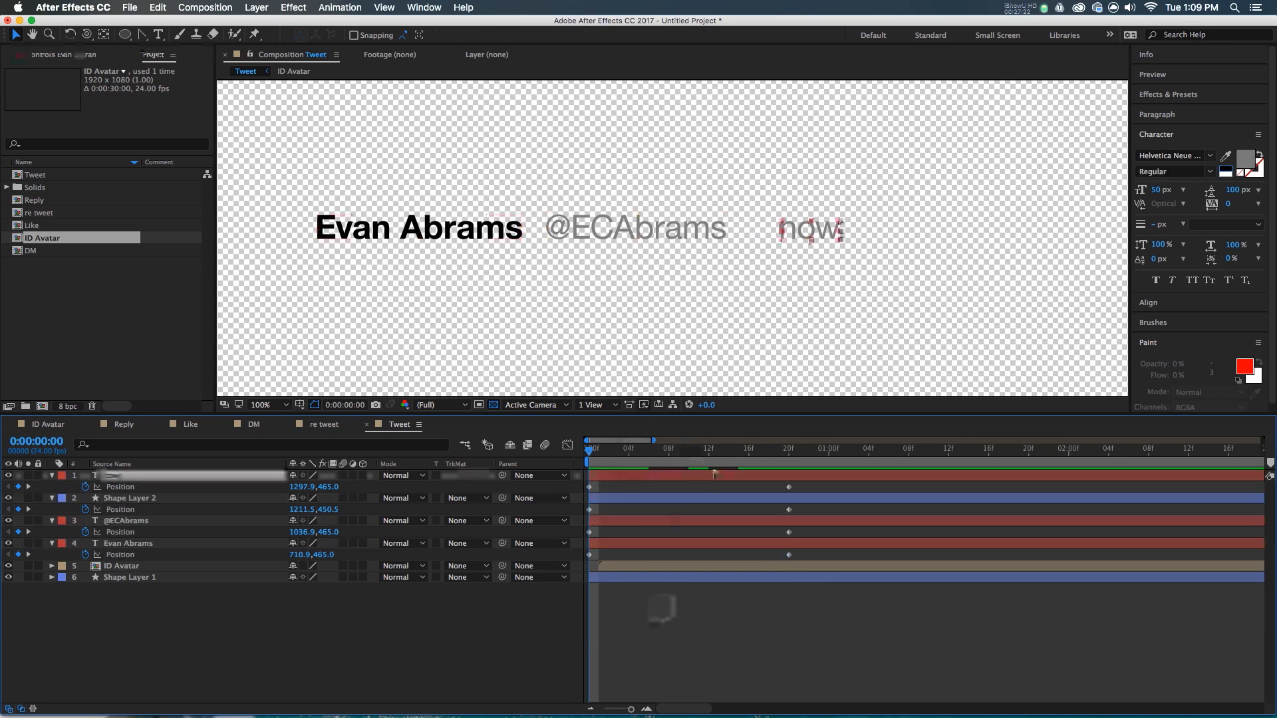
pyautogui.keyDown('shift'); pyautogui.click(724, 499); pyautogui.keyUp('shift')
pyautogui.keyDown('shift'); pyautogui.click(726, 521); pyautogui.keyUp('shift')
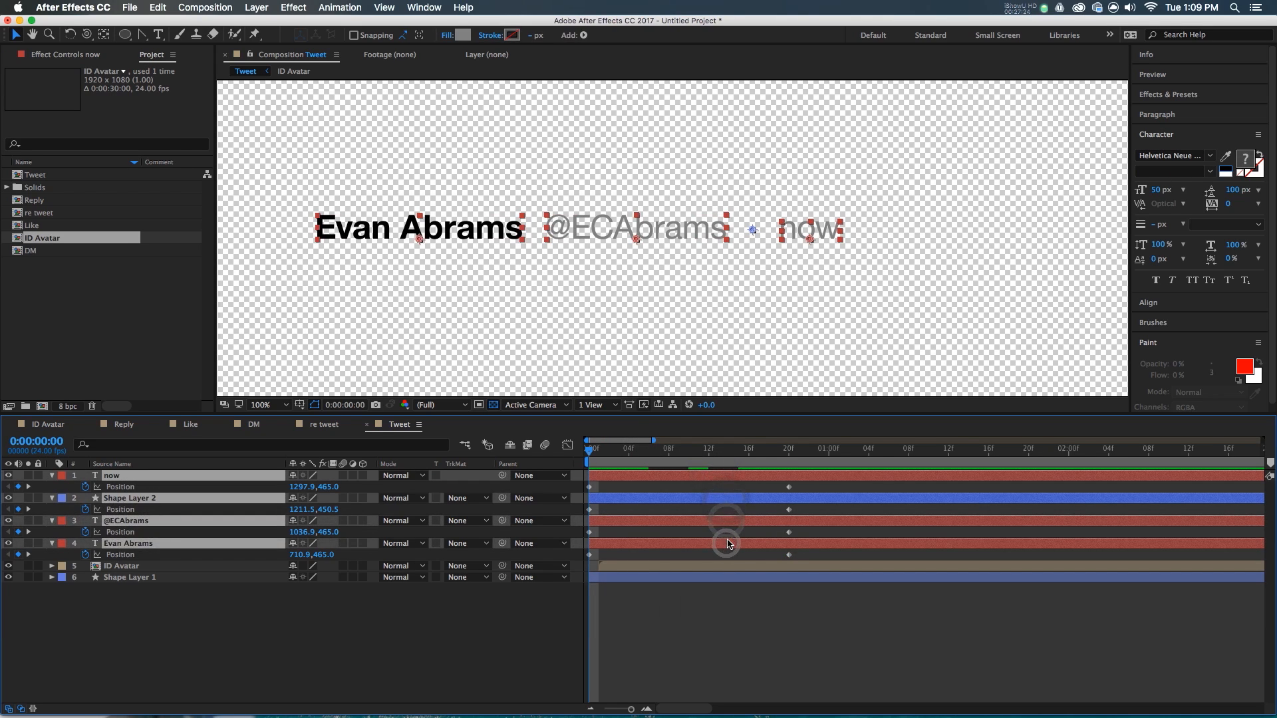
pyautogui.hotkey('shift', 'Left')
pyautogui.hotkey('shift', 'Left')
pyautogui.hotkey('shift', 'Left')
pyautogui.hotkey('shift', 'Left')
pyautogui.hotkey('shift', 'Left')
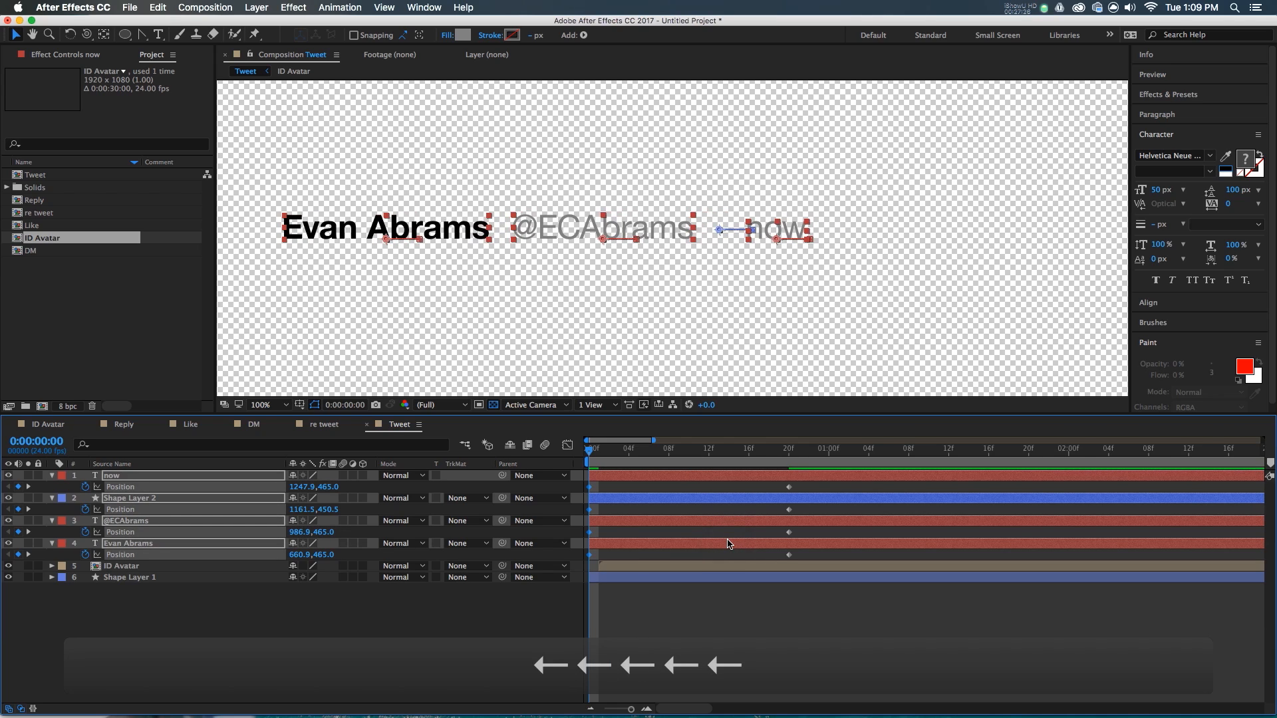
pyautogui.hotkey('shift', 'Left')
# - Easy-ease the frame-20 keyframes and lengthen the ease-in on the speed graph
pyautogui.moveTo(776, 480); pyautogui.dragTo(799, 562)
pyautogui.press('F9')
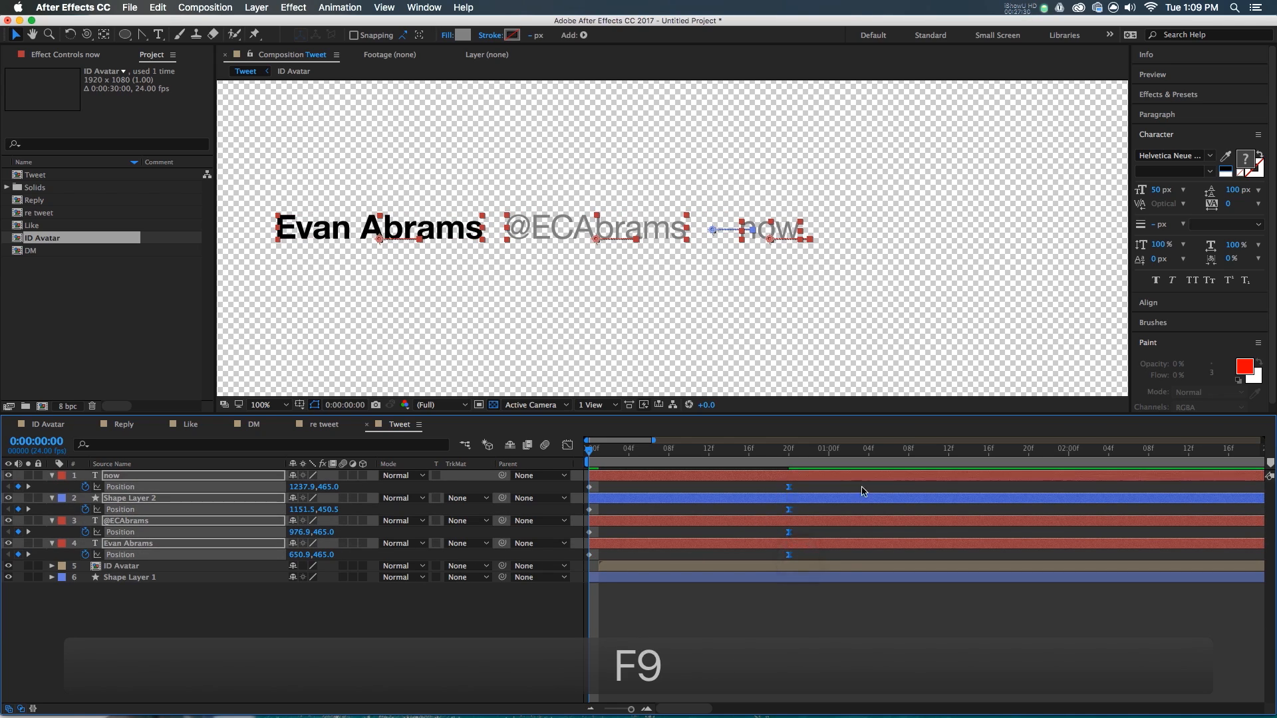
pyautogui.hotkey('shift', 'F3')
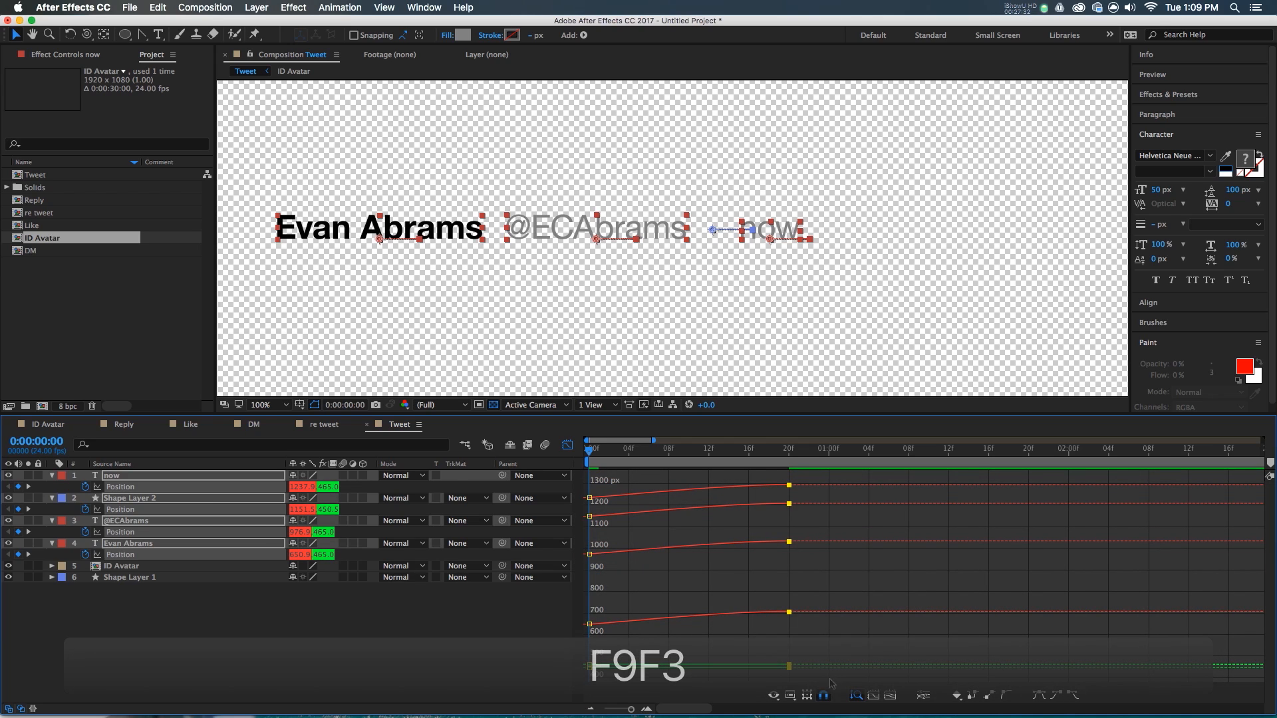
pyautogui.click(775, 695)
pyautogui.click(800, 597)
pyautogui.moveTo(723, 713); pyautogui.dragTo(720, 713)
pyautogui.moveTo(755, 664); pyautogui.dragTo(581, 675)
pyautogui.hotkey('shift', 'F3')
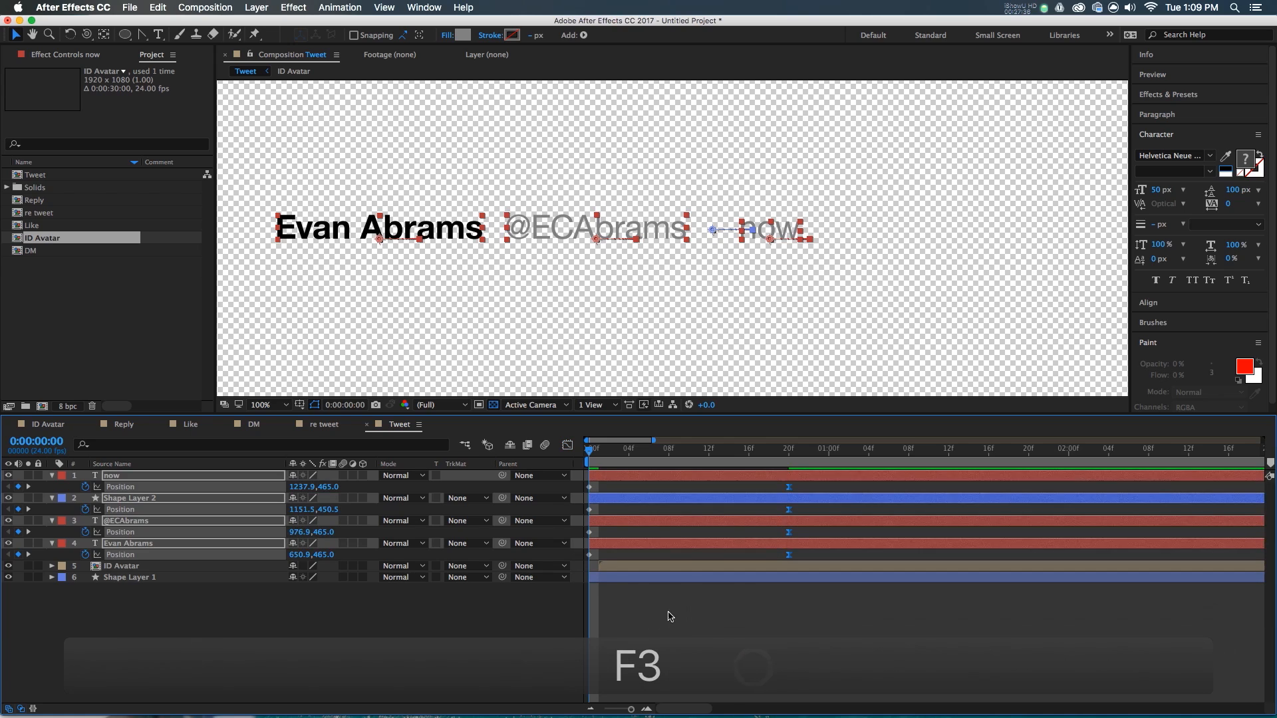
# - Preview the header slide-in animation, leaving the playhead at frame 15
pyautogui.click(715, 659)
pyautogui.press('space')
pyautogui.moveTo(697, 452); pyautogui.dragTo(789, 466)
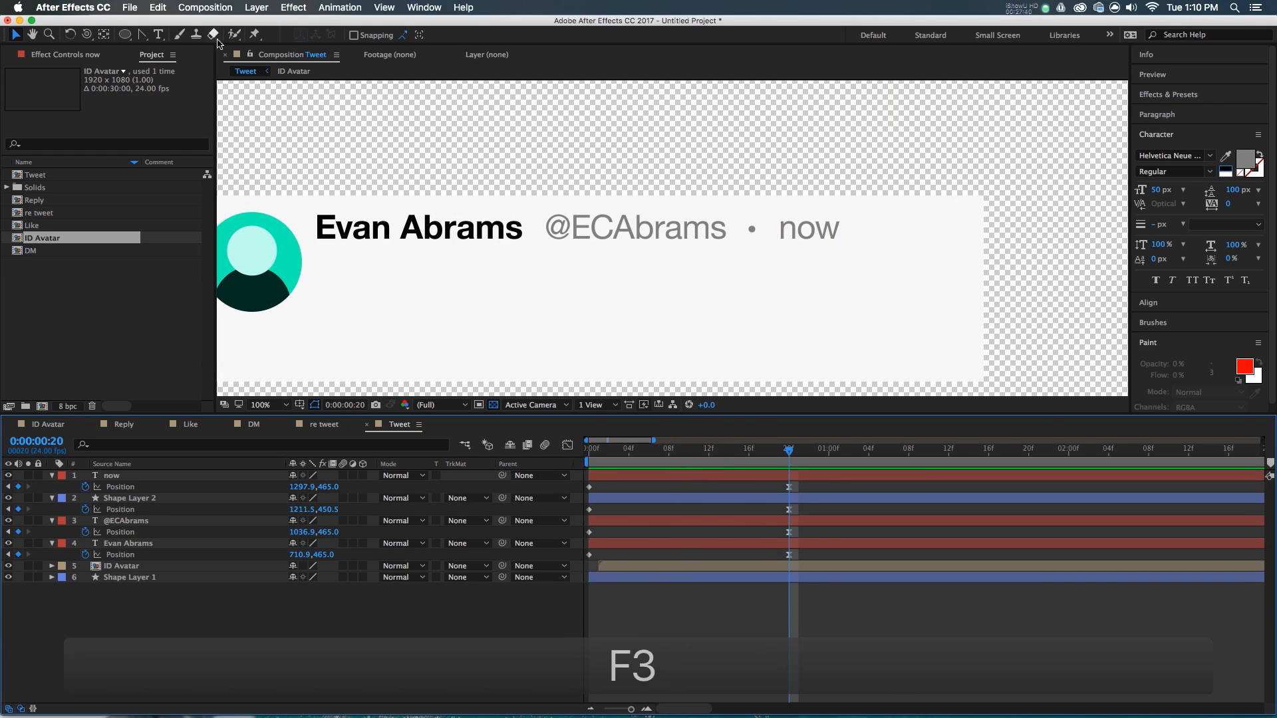
pyautogui.moveTo(127, 36); pyautogui.dragTo(186, 32)
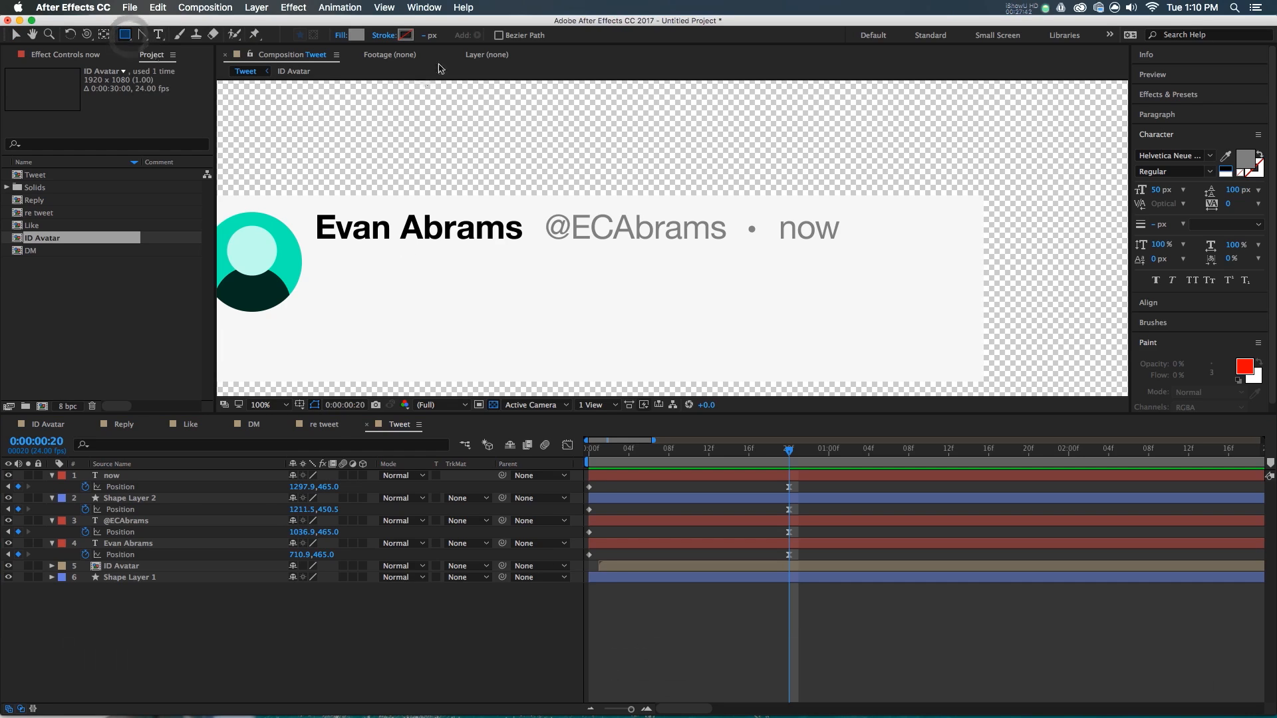
pyautogui.press('super+z')
pyautogui.click(200, 544)
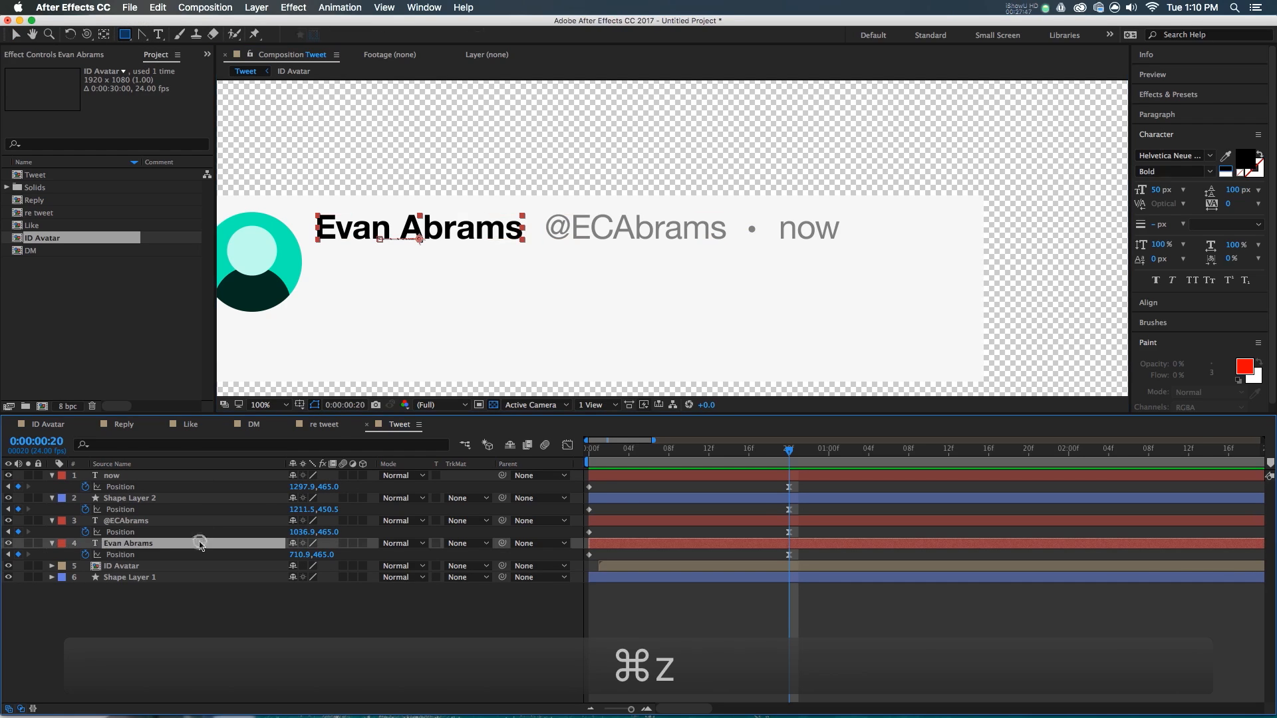
pyautogui.moveTo(531, 207); pyautogui.dragTo(310, 247)
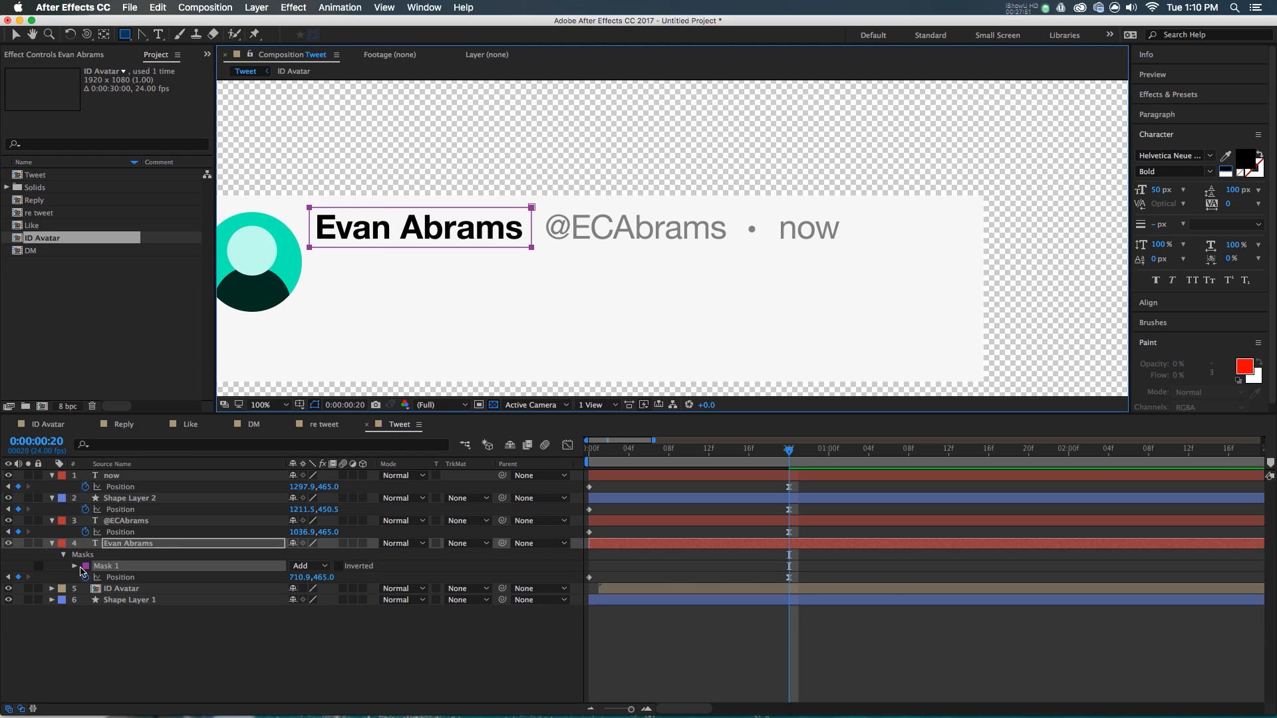
pyautogui.click(75, 566)
pyautogui.click(97, 578)
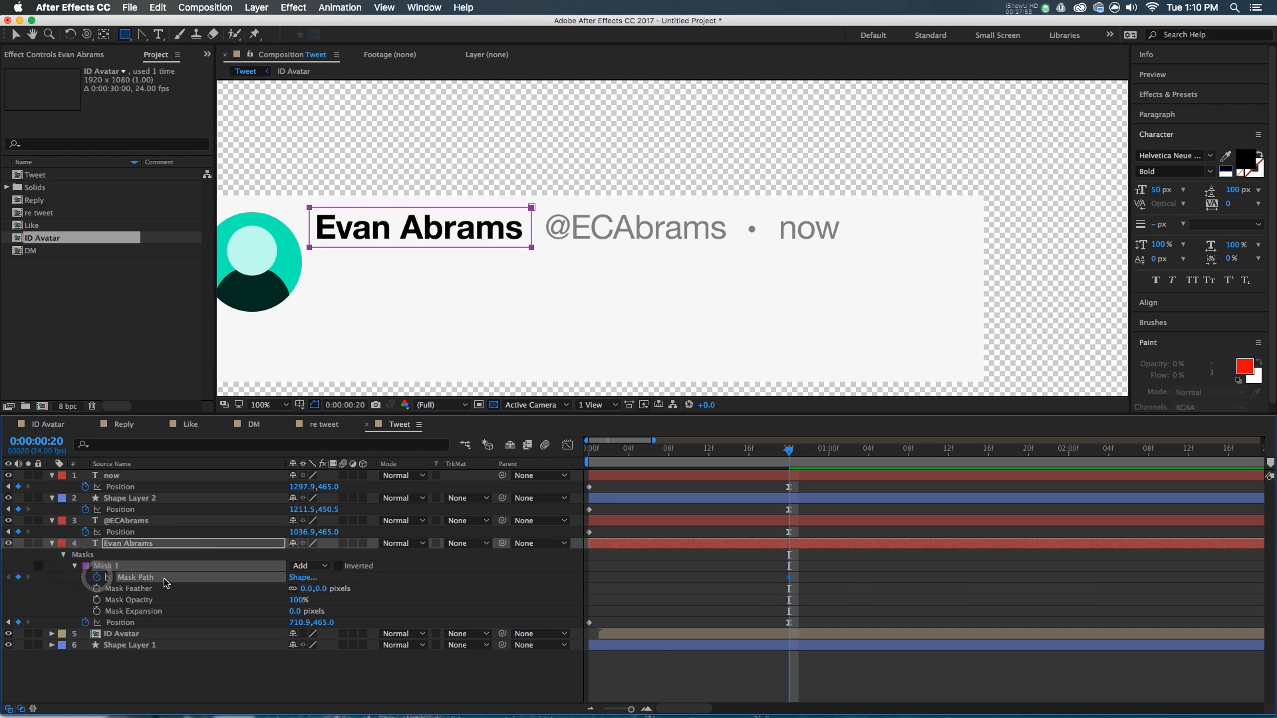
pyautogui.press('F9')
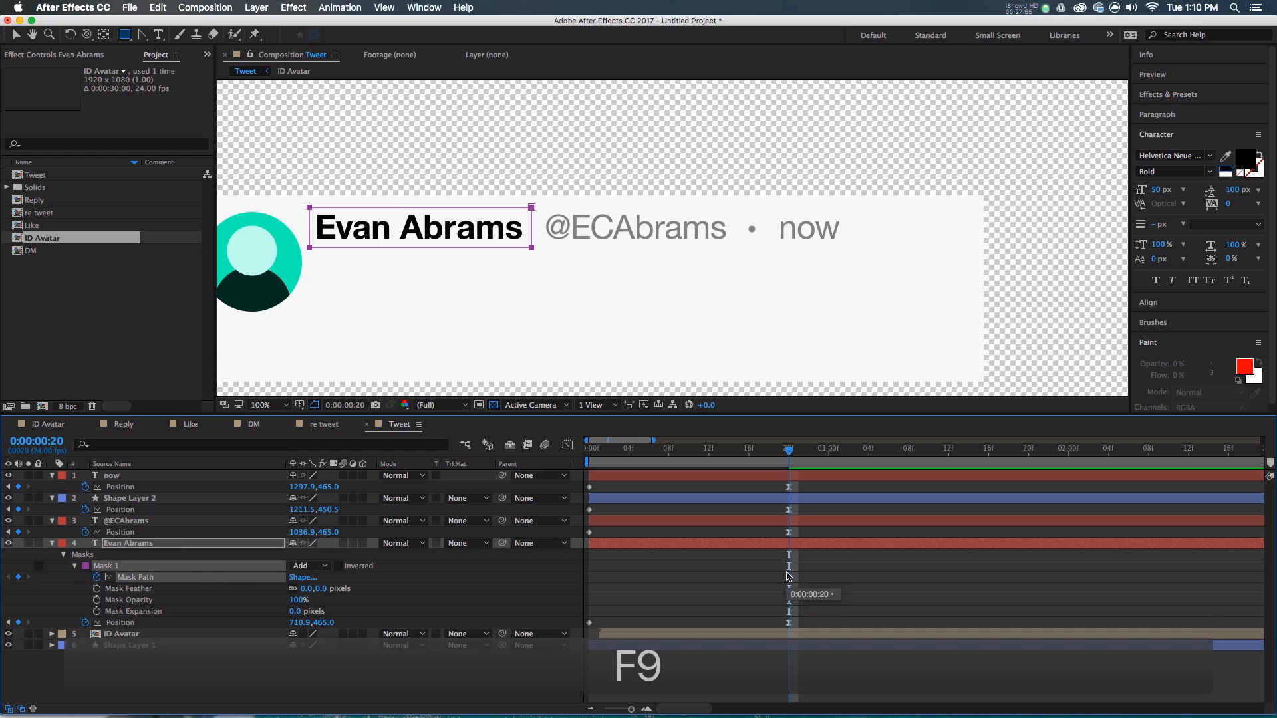
pyautogui.moveTo(613, 460); pyautogui.dragTo(513, 481)
pyautogui.press('v')
pyautogui.click(492, 248)
pyautogui.moveTo(469, 227); pyautogui.dragTo(272, 226)
# - Reshape the speed curve of the mask reveal's keyframe and preview it
pyautogui.click(705, 592)
pyautogui.keyDown('super'); pyautogui.click(590, 578); pyautogui.keyUp('super')
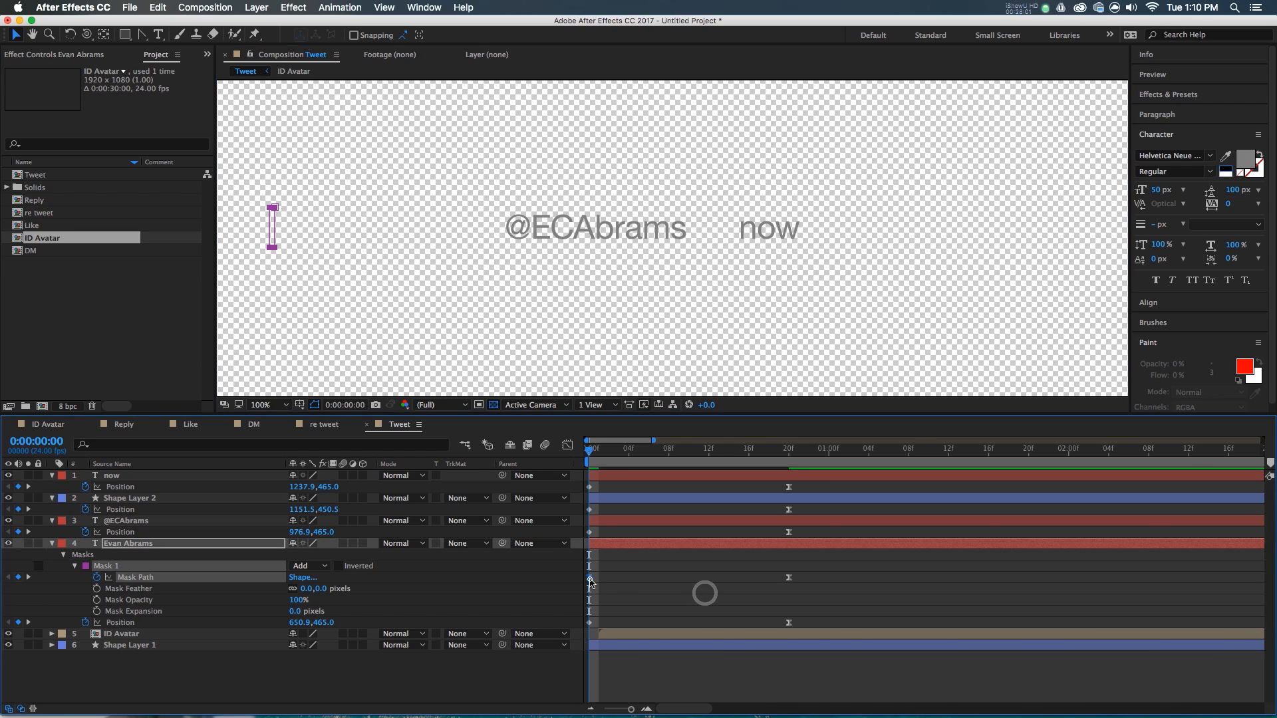
pyautogui.press('F3')
pyautogui.moveTo(758, 671); pyautogui.dragTo(665, 667)
pyautogui.press('F3')
pyautogui.press('space')
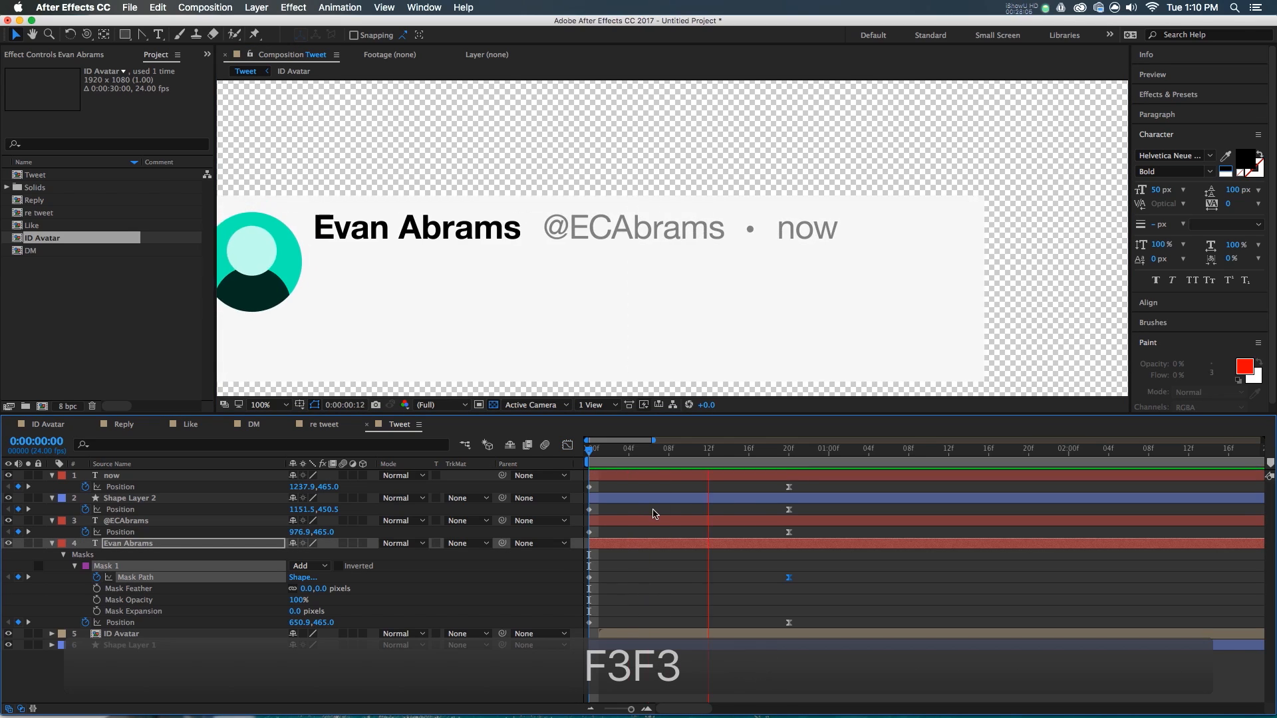
pyautogui.press('space')
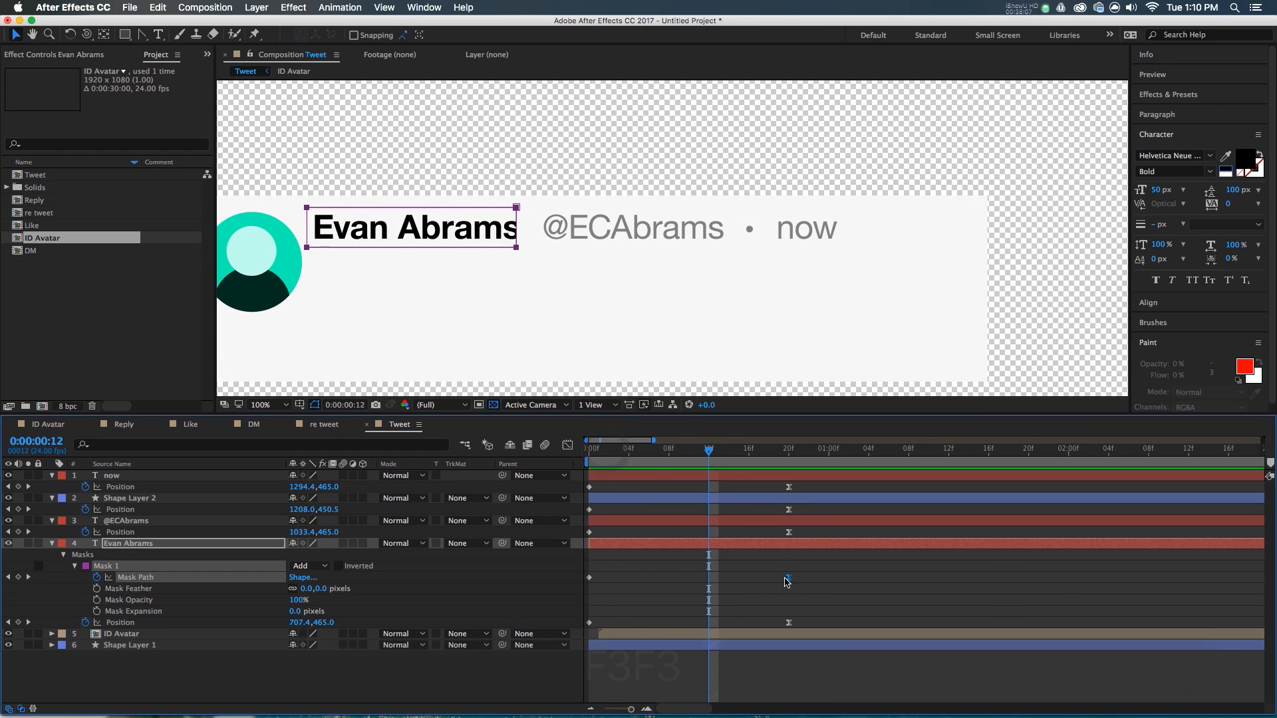
# - Move the mask's end keyframe earlier and shift the four Position keyframes from frame 20 to about 17
pyautogui.moveTo(780, 583); pyautogui.dragTo(731, 589)
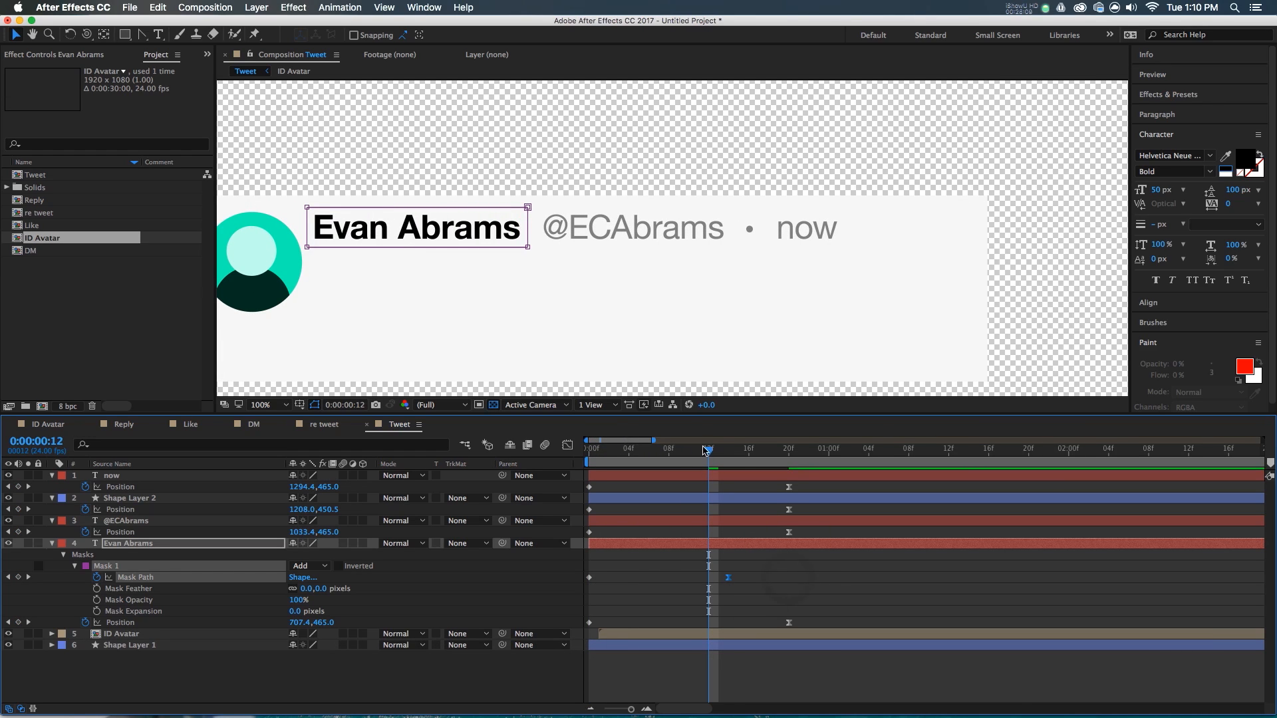
pyautogui.press('space')
pyautogui.press('space')
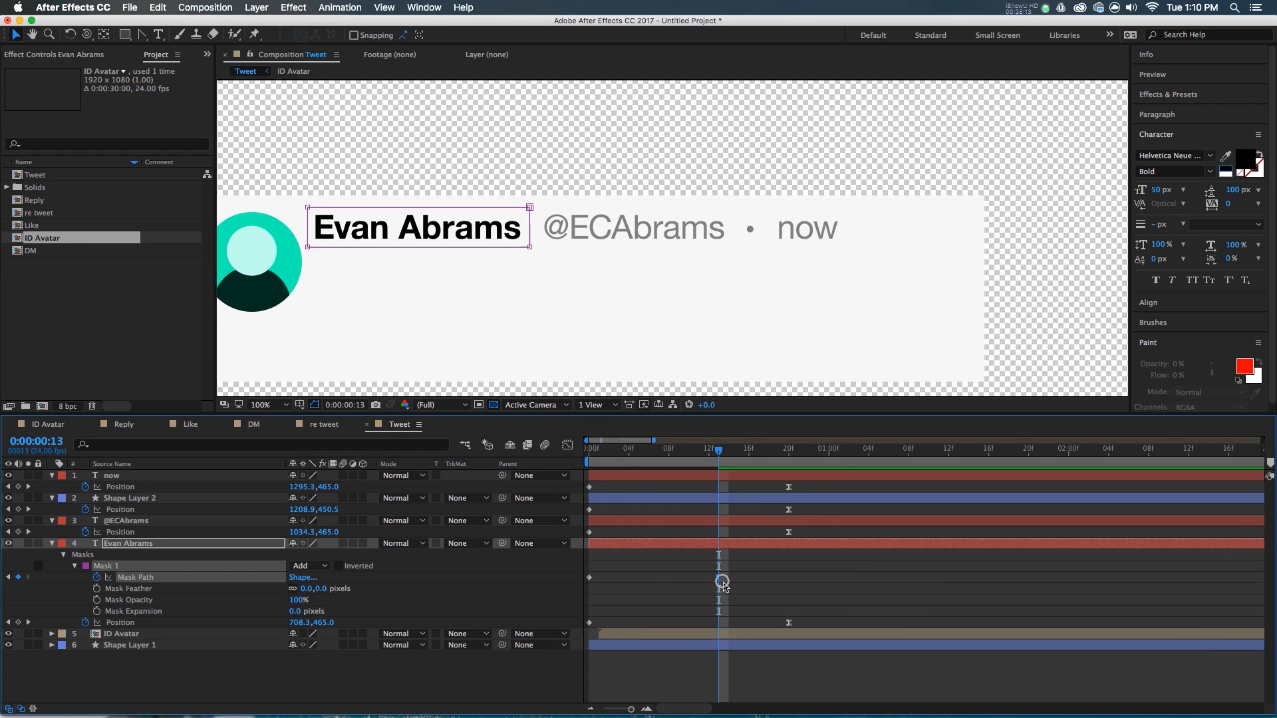
pyautogui.moveTo(803, 491); pyautogui.dragTo(758, 491)
pyautogui.click(721, 580)
pyautogui.press('space')
# - At frame 12, copy Mask 1 from the Evan Abrams layer
pyautogui.moveTo(660, 457); pyautogui.dragTo(709, 496)
pyautogui.click(121, 567)
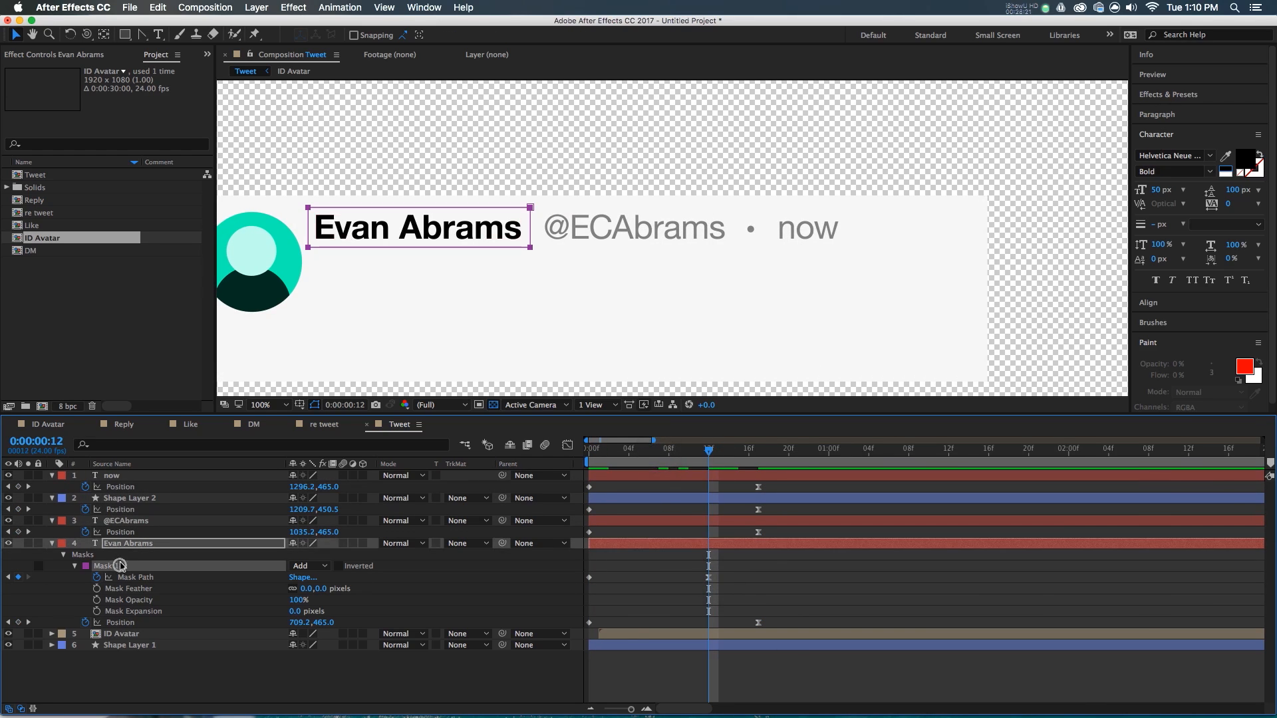
pyautogui.press('super+c')
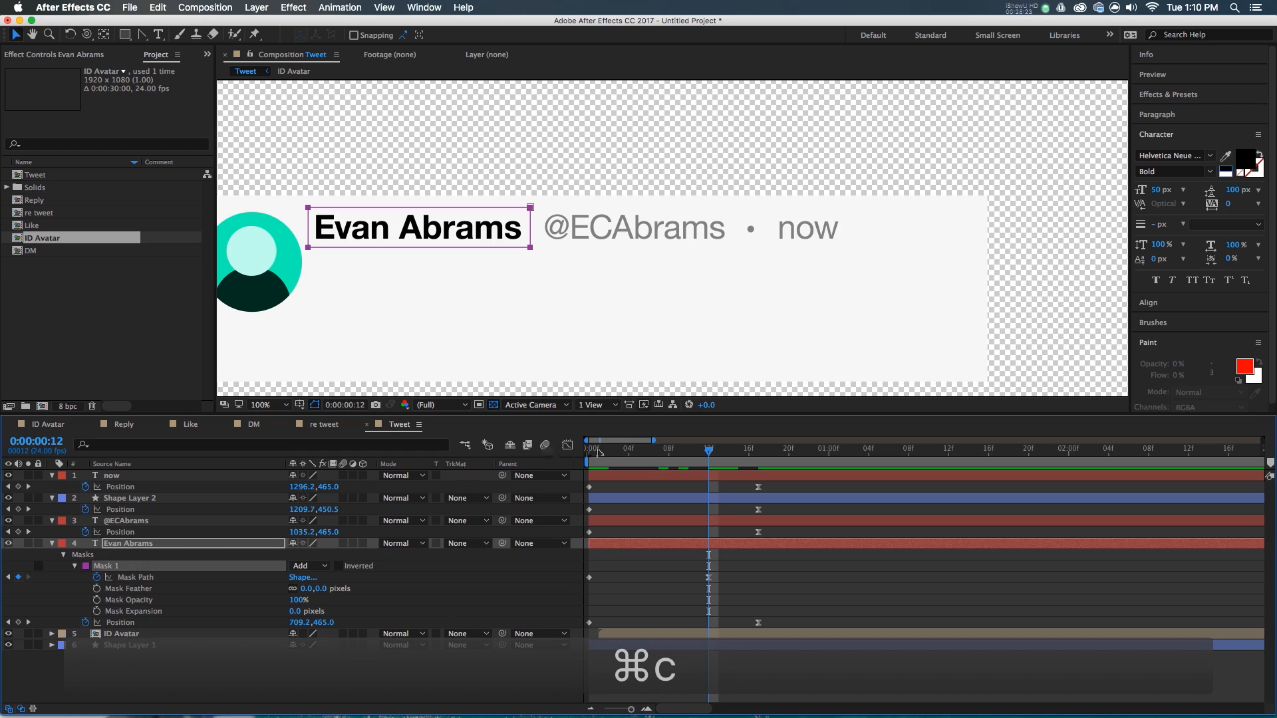
pyautogui.press('Home')
pyautogui.click(163, 521)
pyautogui.press('super+v')
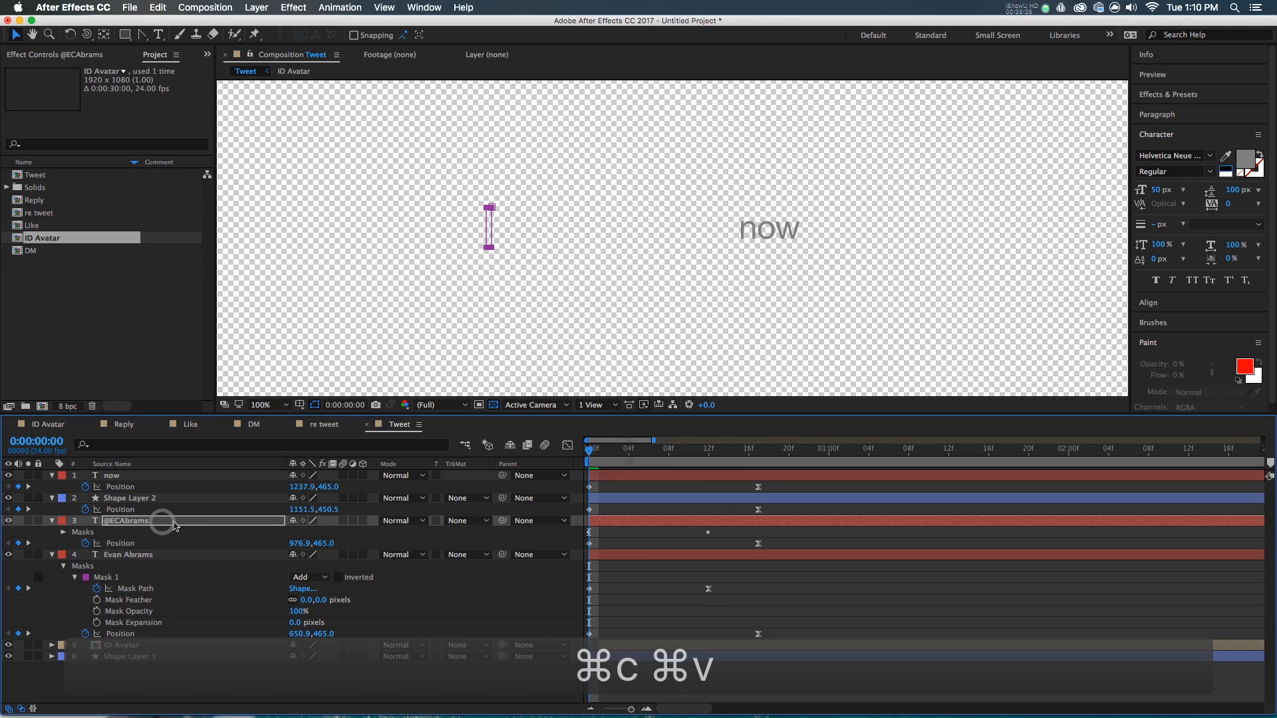
pyautogui.moveTo(594, 455); pyautogui.dragTo(709, 454)
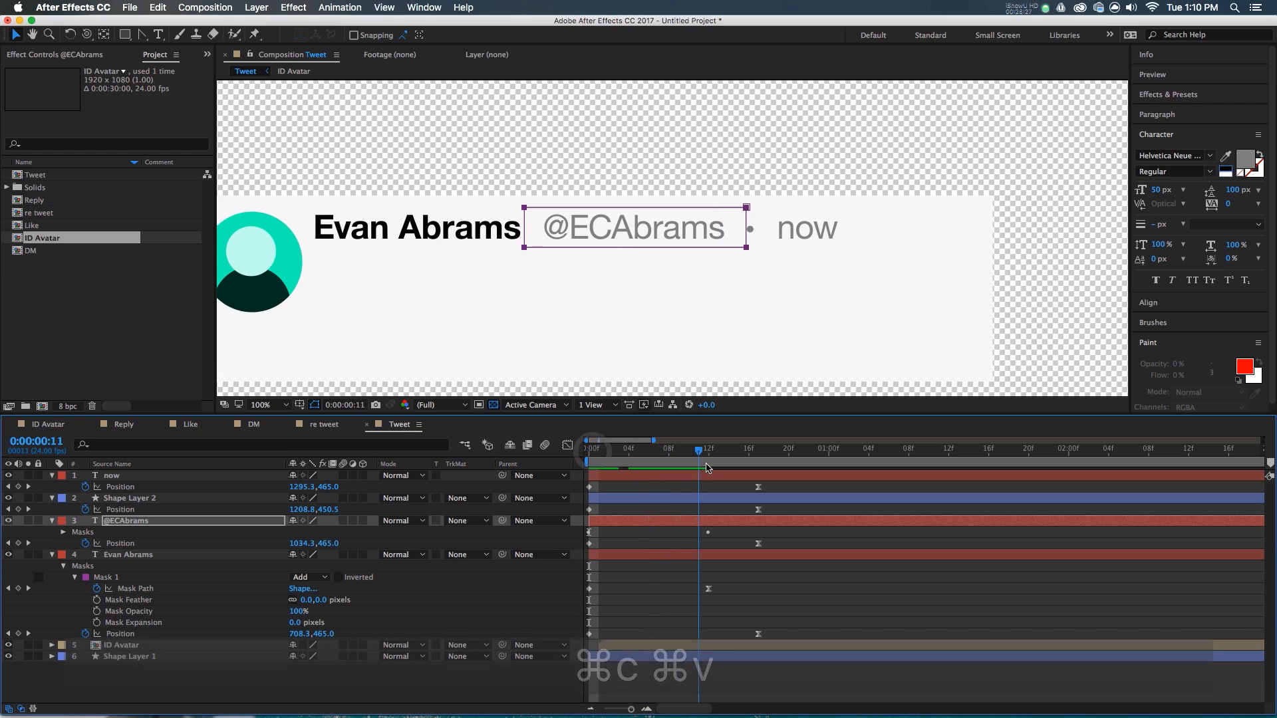
pyautogui.click(148, 475)
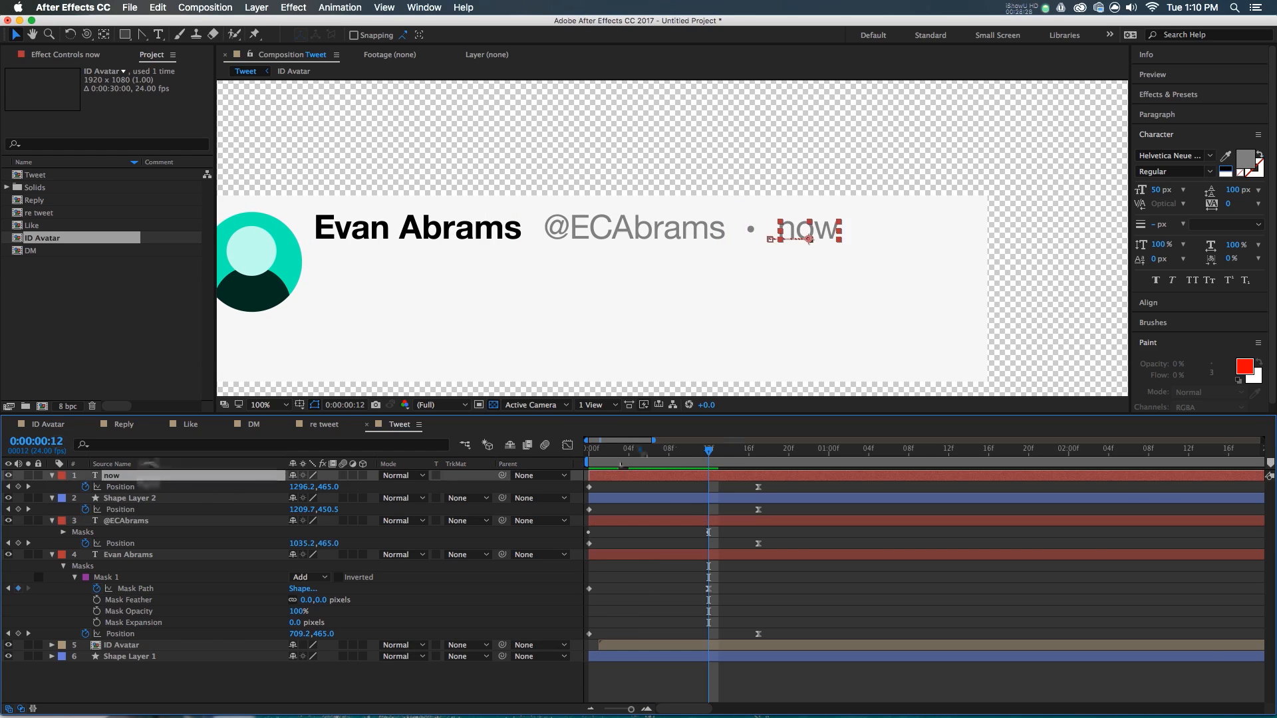
pyautogui.press('Home')
pyautogui.press('super+v')
pyautogui.moveTo(627, 454); pyautogui.dragTo(712, 486)
# - Resize the now mask to fit the word, keeping it closed at the word's start at frame 0
pyautogui.press('u')
pyautogui.click(719, 541)
pyautogui.press('u')
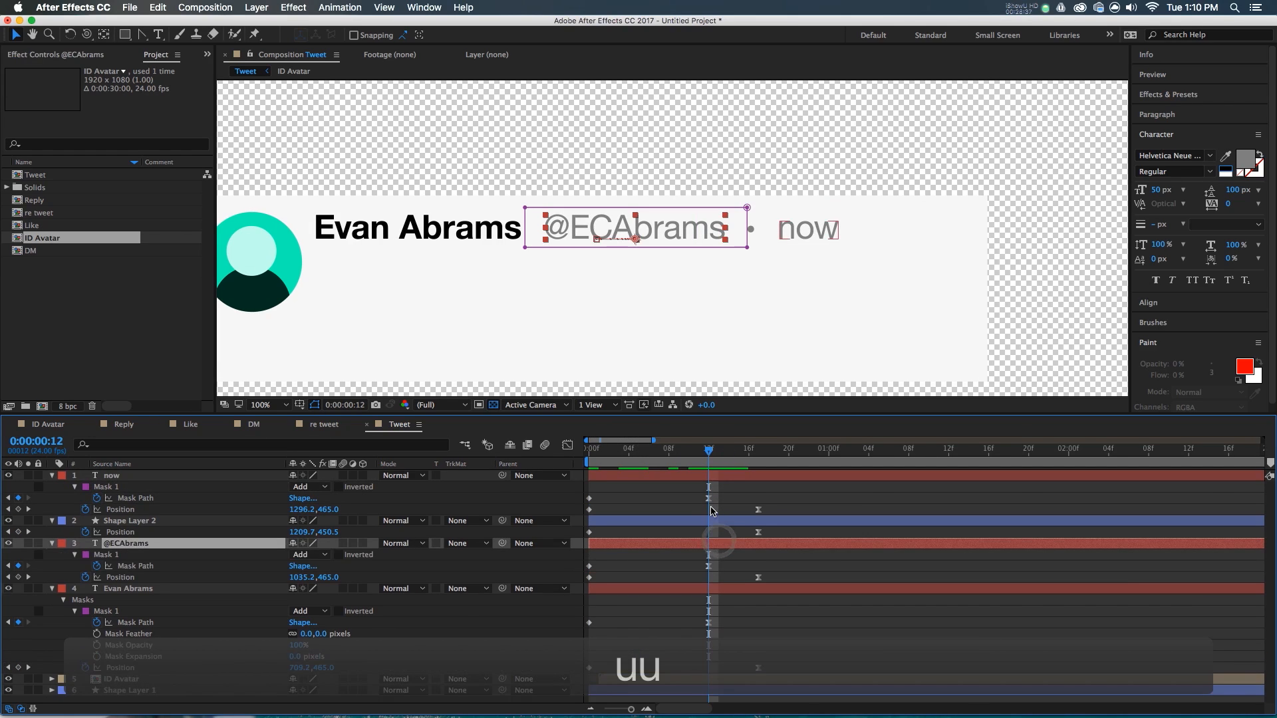
pyautogui.click(707, 499)
pyautogui.doubleClick(920, 223)
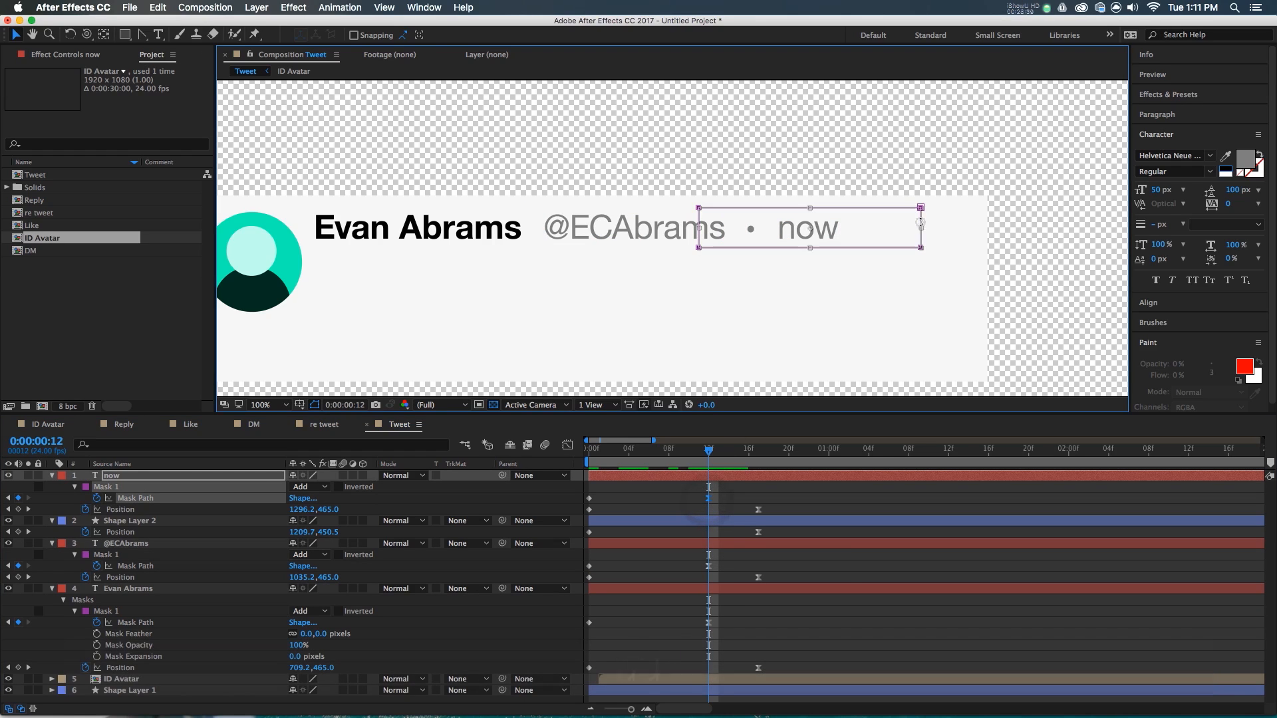
pyautogui.moveTo(920, 227); pyautogui.dragTo(840, 228)
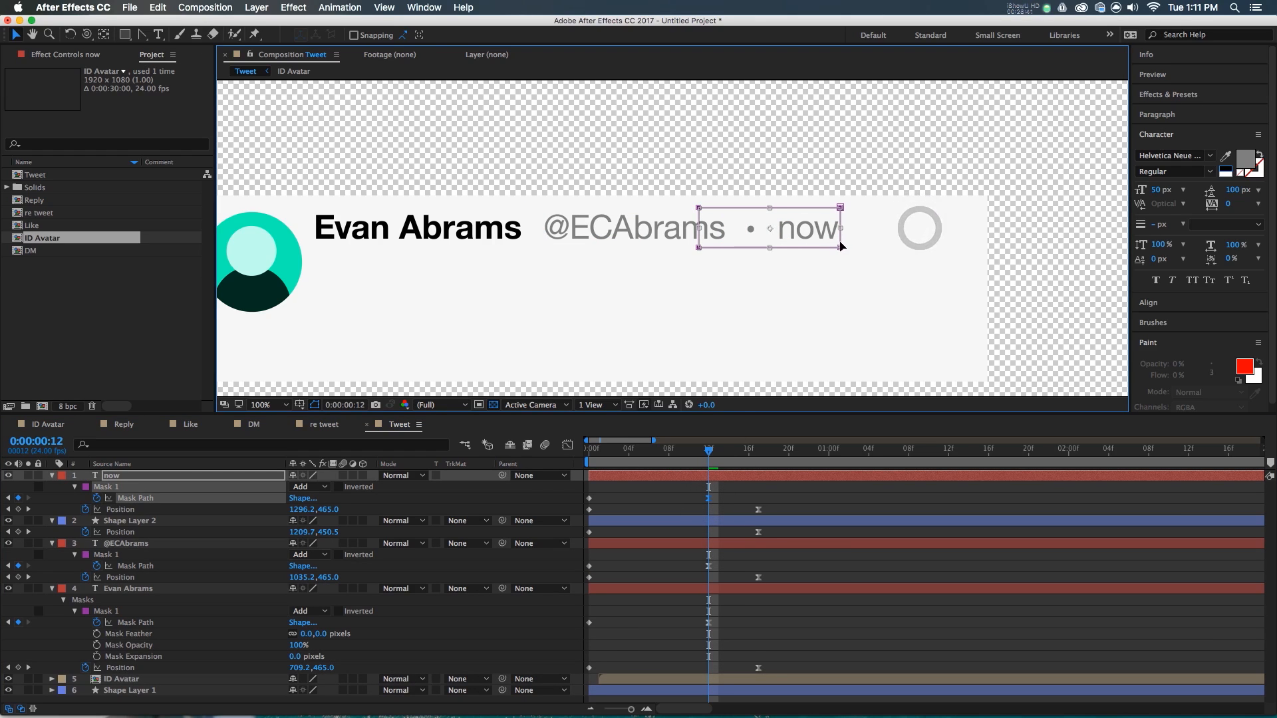
pyautogui.moveTo(668, 455); pyautogui.dragTo(524, 482)
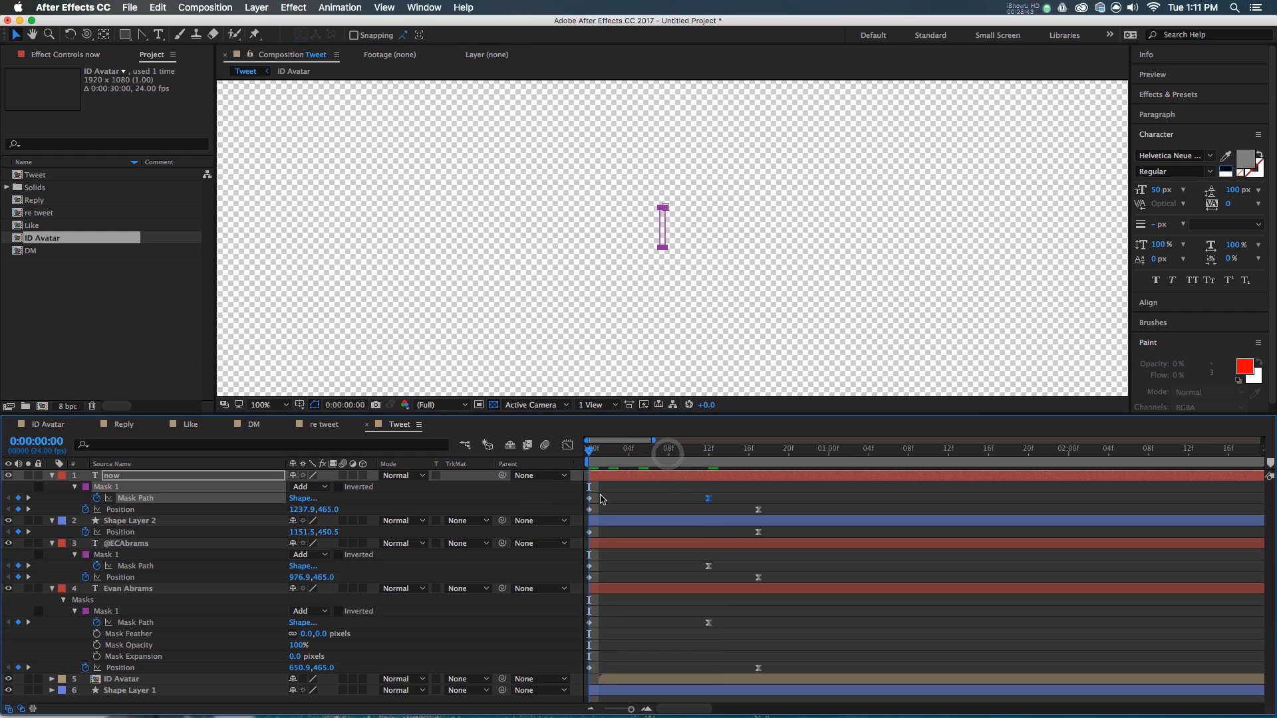
pyautogui.moveTo(663, 258); pyautogui.dragTo(741, 253)
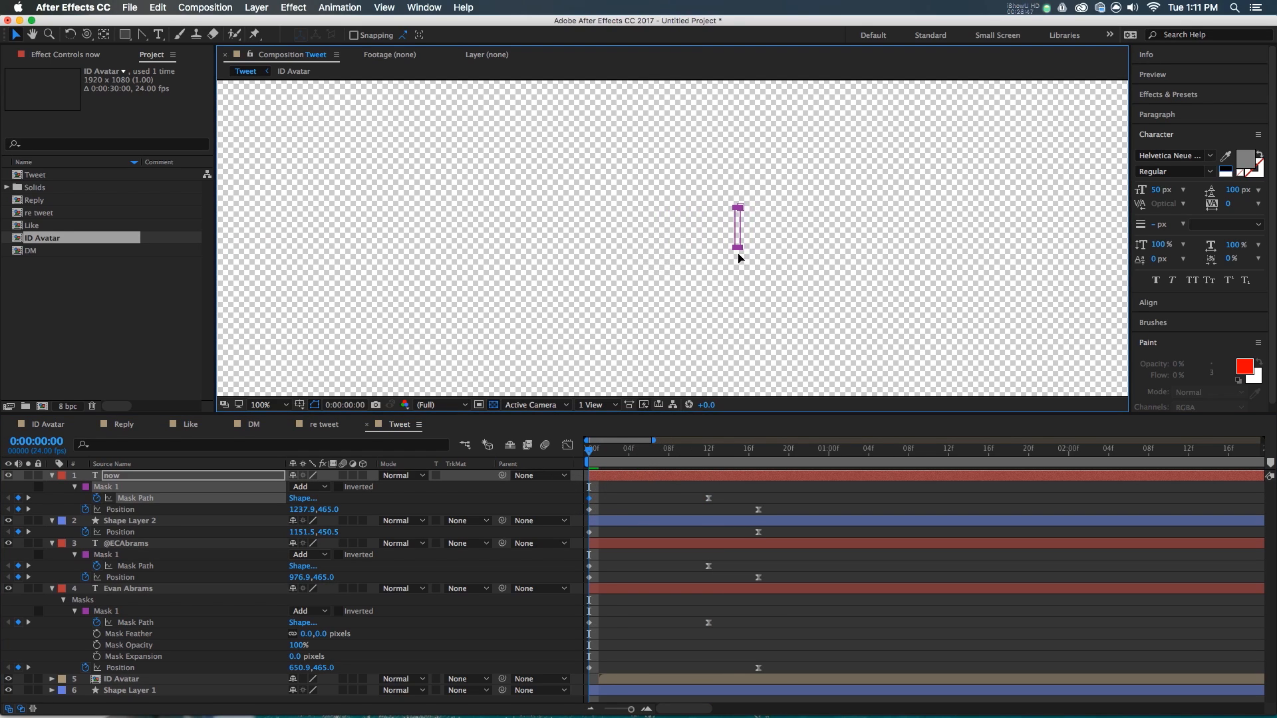
pyautogui.moveTo(590, 454); pyautogui.dragTo(716, 503)
pyautogui.doubleClick(700, 207)
pyautogui.moveTo(699, 228); pyautogui.dragTo(776, 230)
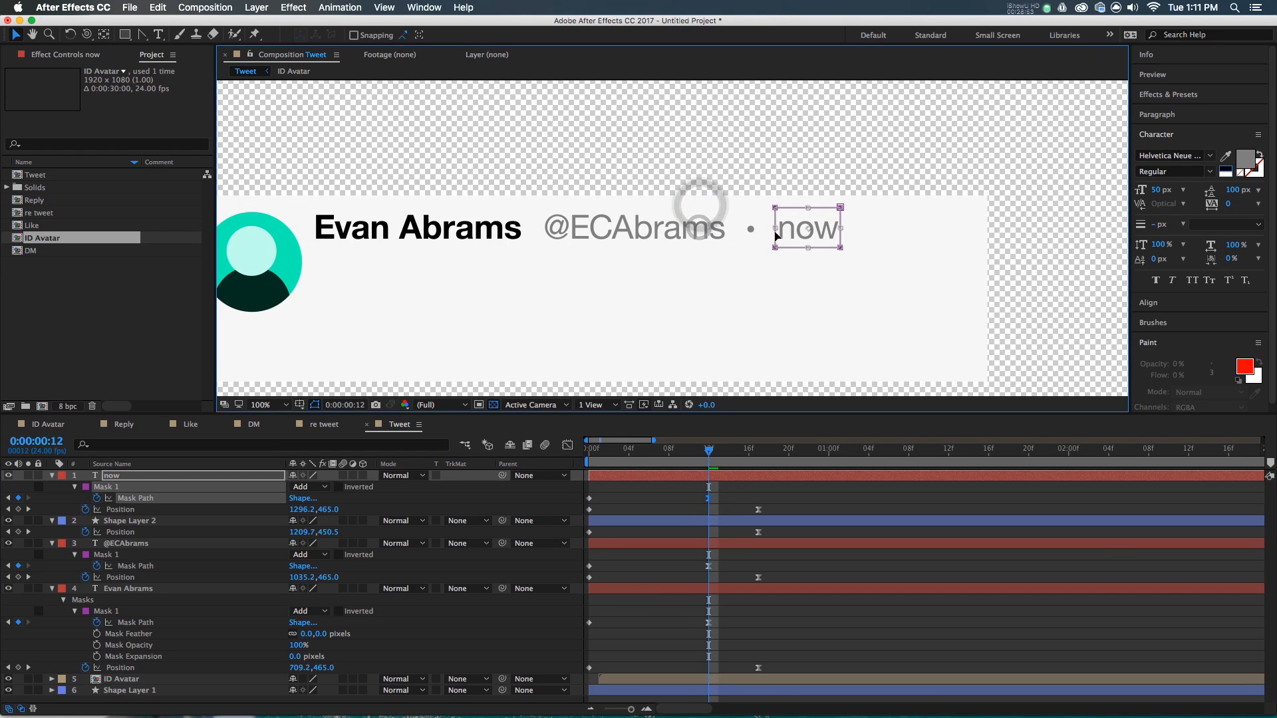
pyautogui.click(726, 495)
pyautogui.click(710, 566)
pyautogui.doubleClick(746, 247)
pyautogui.moveTo(748, 227); pyautogui.dragTo(730, 233)
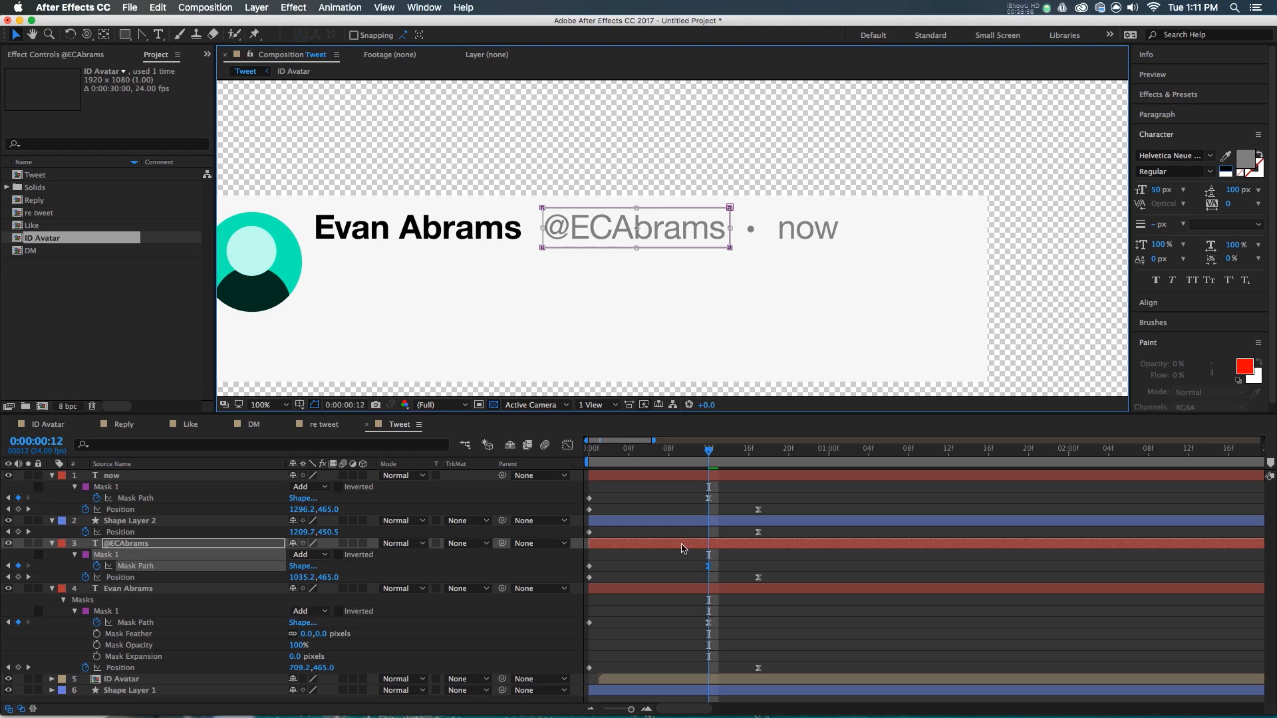
pyautogui.press('Home')
pyautogui.moveTo(498, 247); pyautogui.dragTo(504, 250)
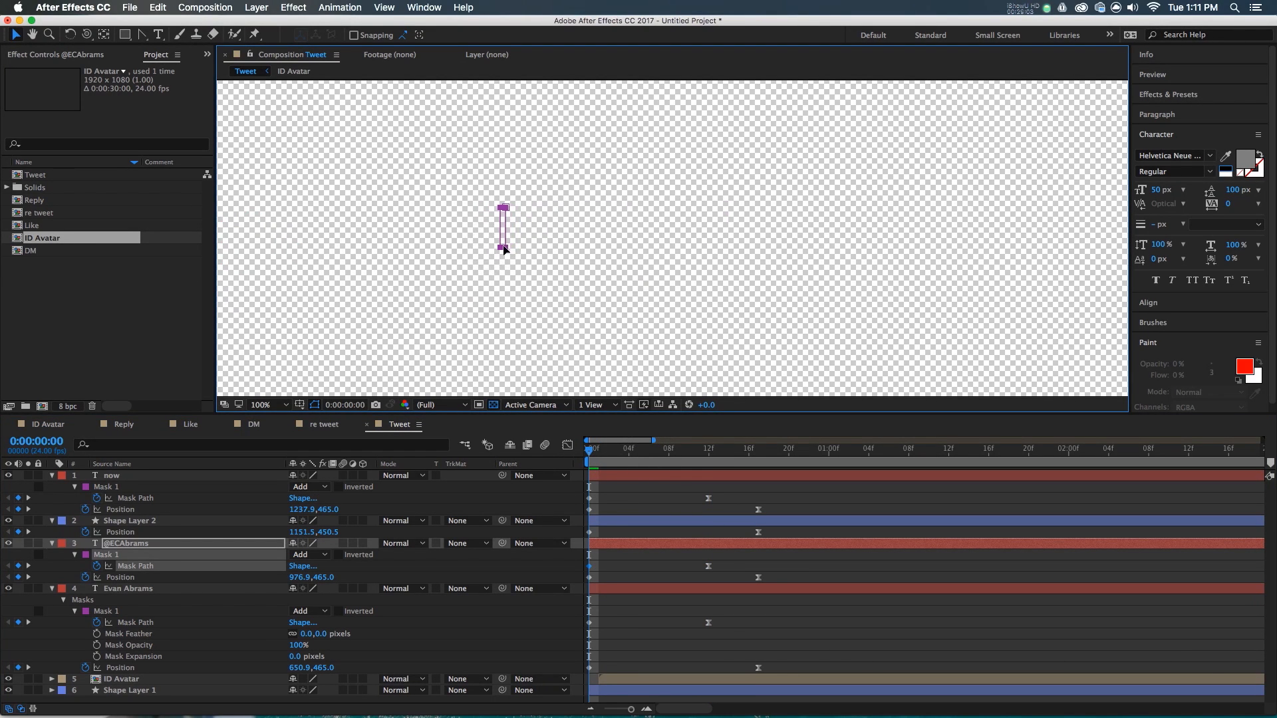
pyautogui.press('super+a')
pyautogui.click(52, 477)
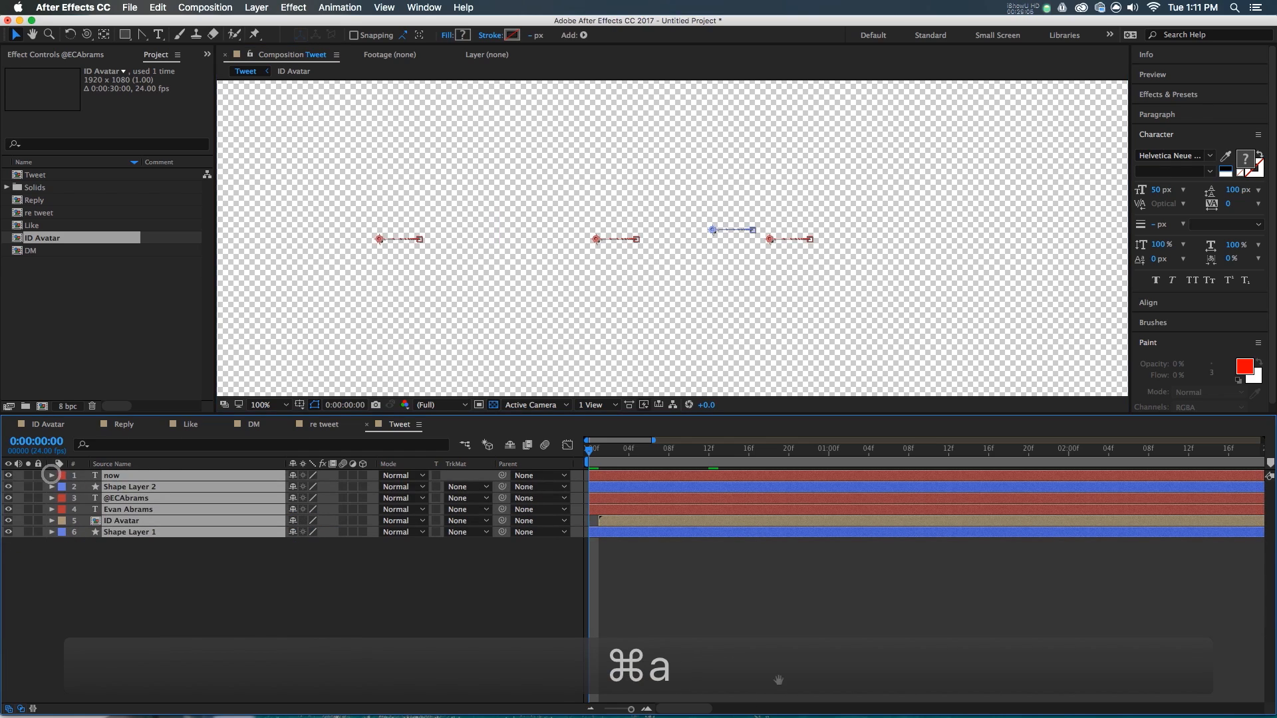
pyautogui.press('space')
pyautogui.moveTo(614, 454); pyautogui.dragTo(698, 455)
pyautogui.click(604, 509)
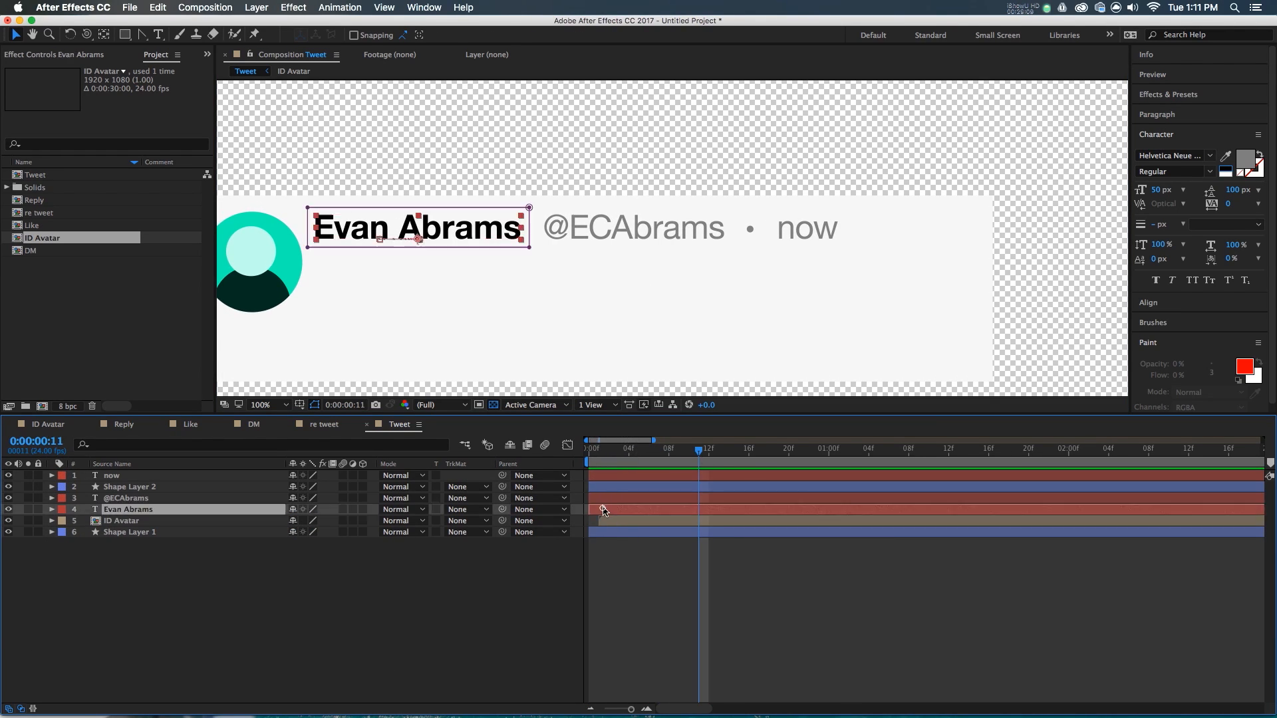
pyautogui.click(604, 499)
pyautogui.keyDown('shift'); pyautogui.click(604, 477); pyautogui.keyUp('shift')
pyautogui.moveTo(604, 498); pyautogui.dragTo(712, 510)
# - Stagger the now layer on its own, shifting the selected layers one frame earlier after previewing
pyautogui.click(639, 486)
pyautogui.scroll(-1, 608, 268)
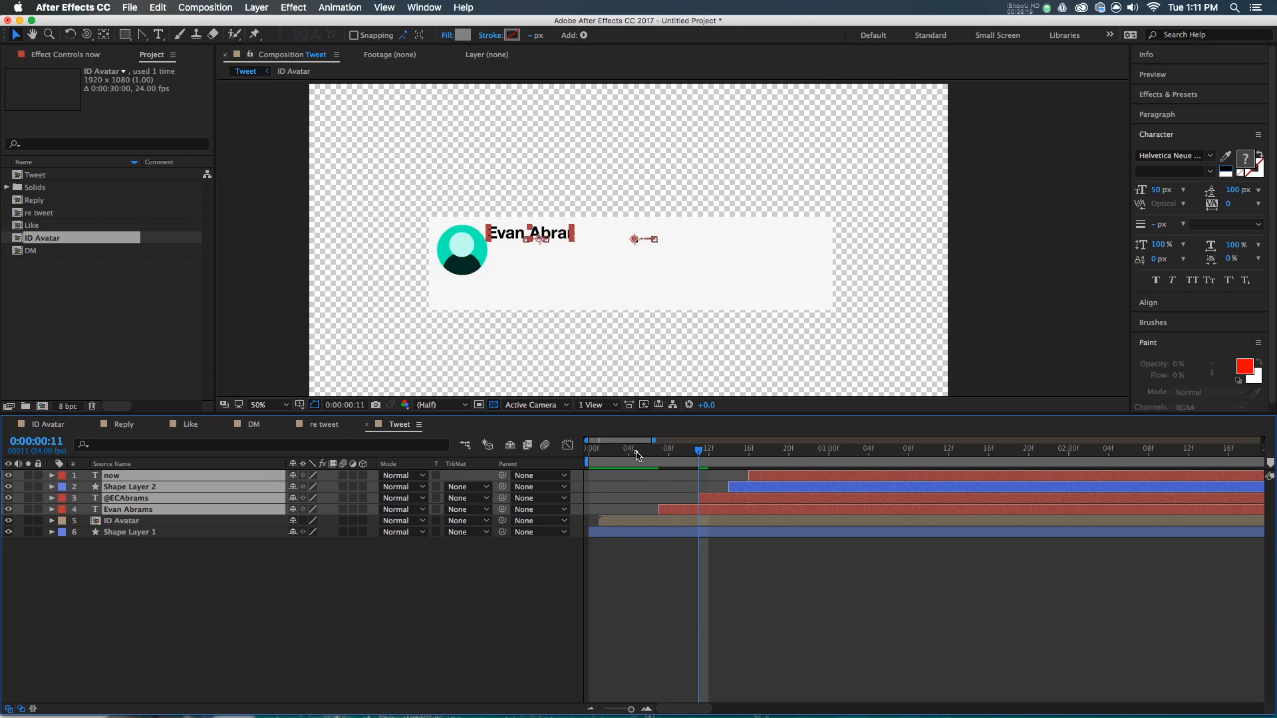
pyautogui.moveTo(635, 450); pyautogui.dragTo(534, 474)
pyautogui.press('space')
pyautogui.moveTo(669, 457); pyautogui.dragTo(759, 470)
pyautogui.moveTo(715, 507); pyautogui.dragTo(705, 508)
# - Move the text layers below ID Avatar in the stack and preview the header animation
pyautogui.moveTo(191, 506); pyautogui.dragTo(190, 529)
pyautogui.click(613, 611)
pyautogui.moveTo(630, 459); pyautogui.dragTo(580, 463)
pyautogui.press('space')
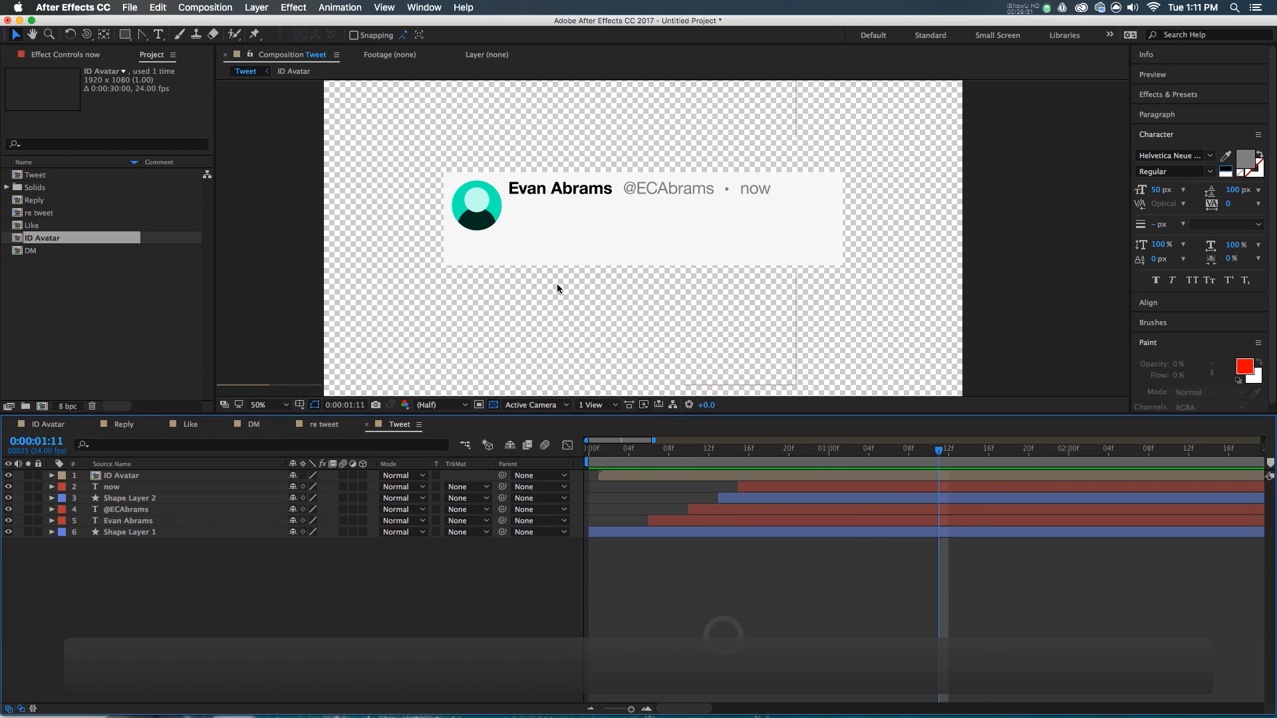
# - Draw a tall, left-aligned paragraph text box below the header
pyautogui.click(229, 510)
pyautogui.click(312, 639)
pyautogui.click(152, 35)
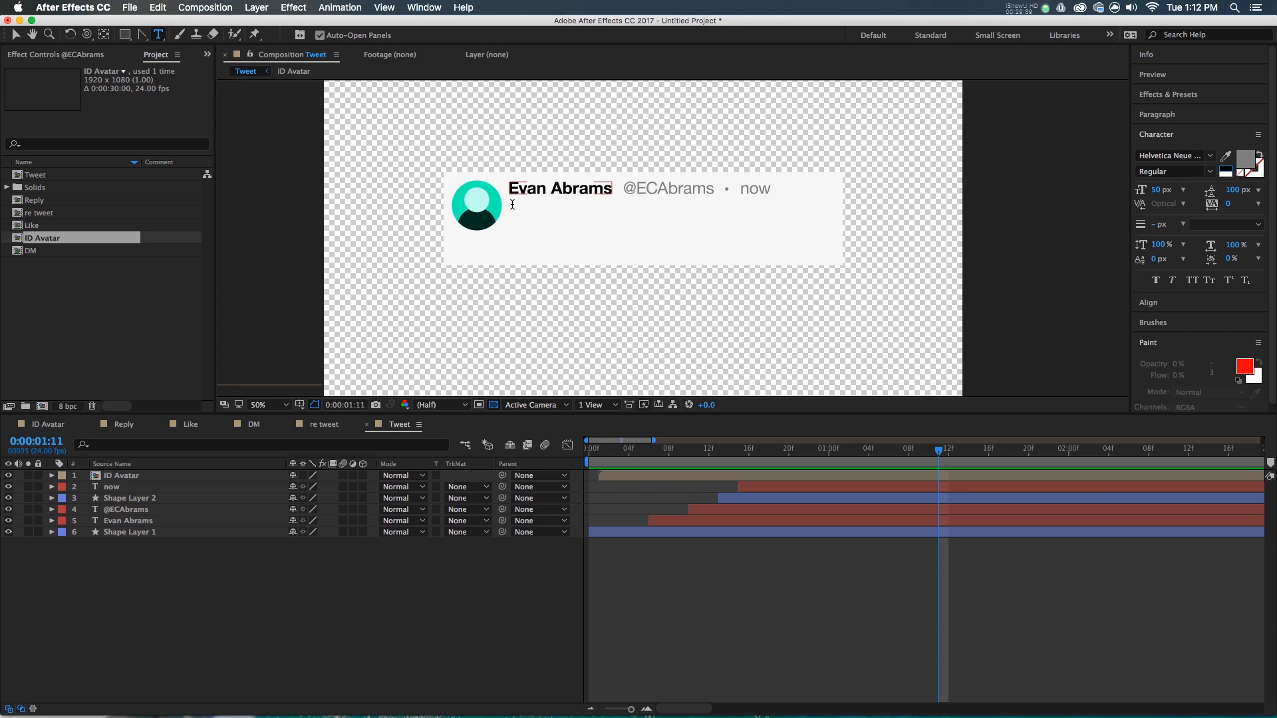
pyautogui.moveTo(510, 206); pyautogui.dragTo(834, 254)
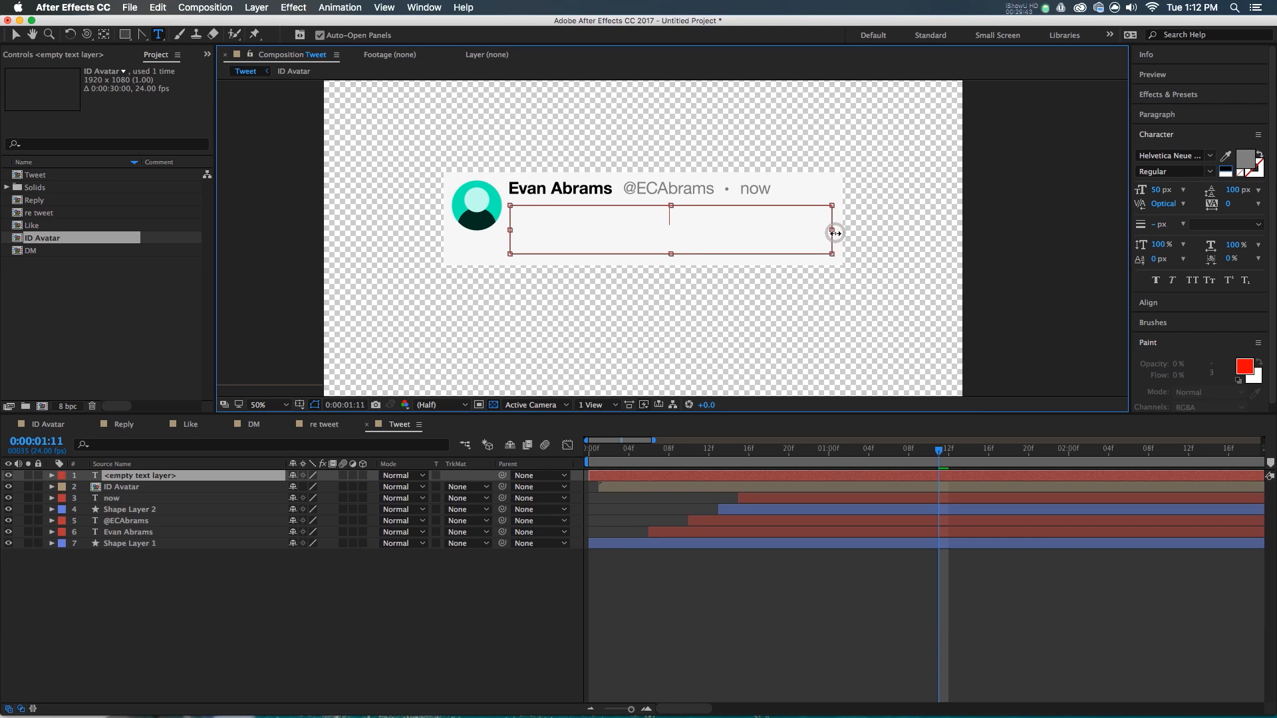
pyautogui.moveTo(673, 254); pyautogui.dragTo(675, 314)
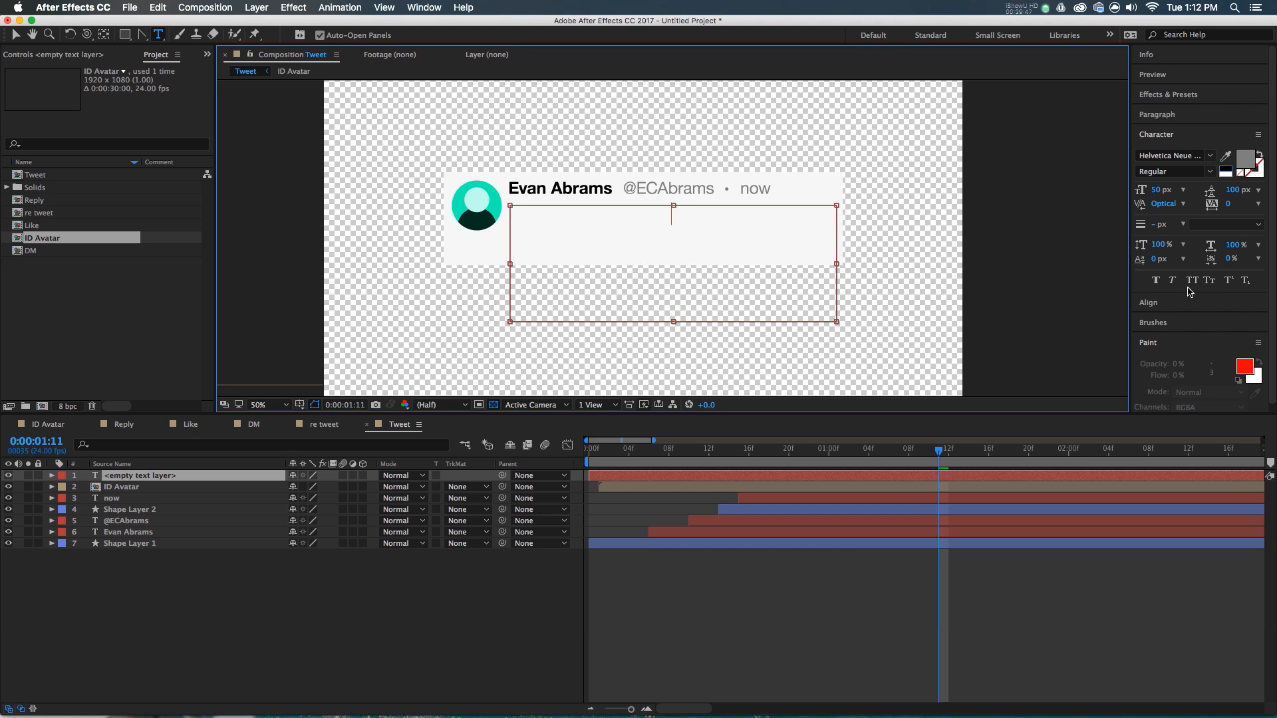
pyautogui.click(1181, 116)
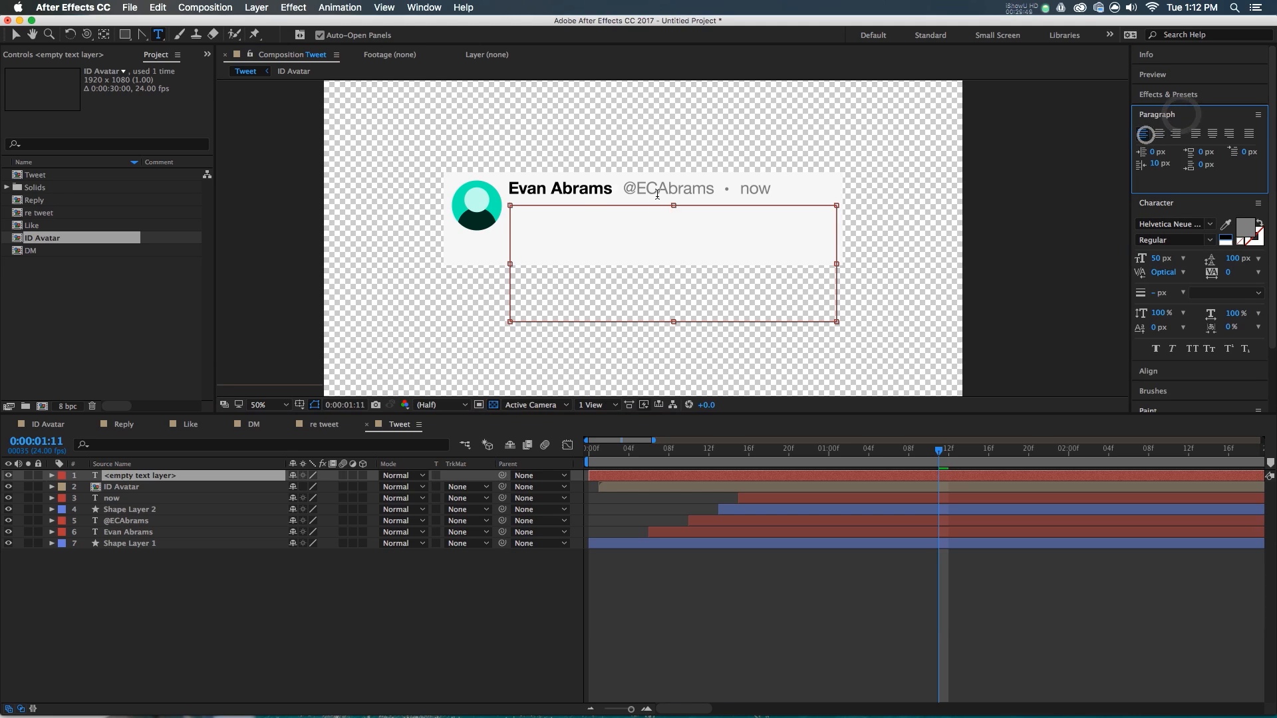
pyautogui.click(545, 218)
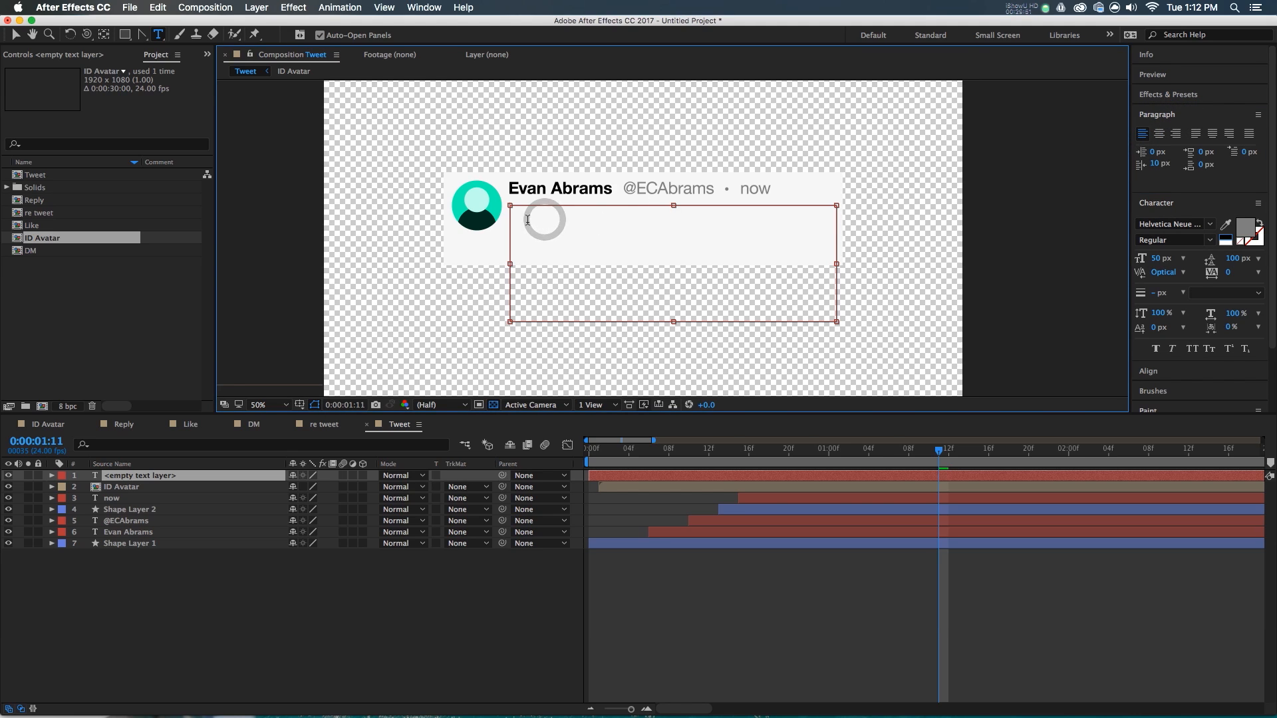
pyautogui.write('Learning is fun with ')
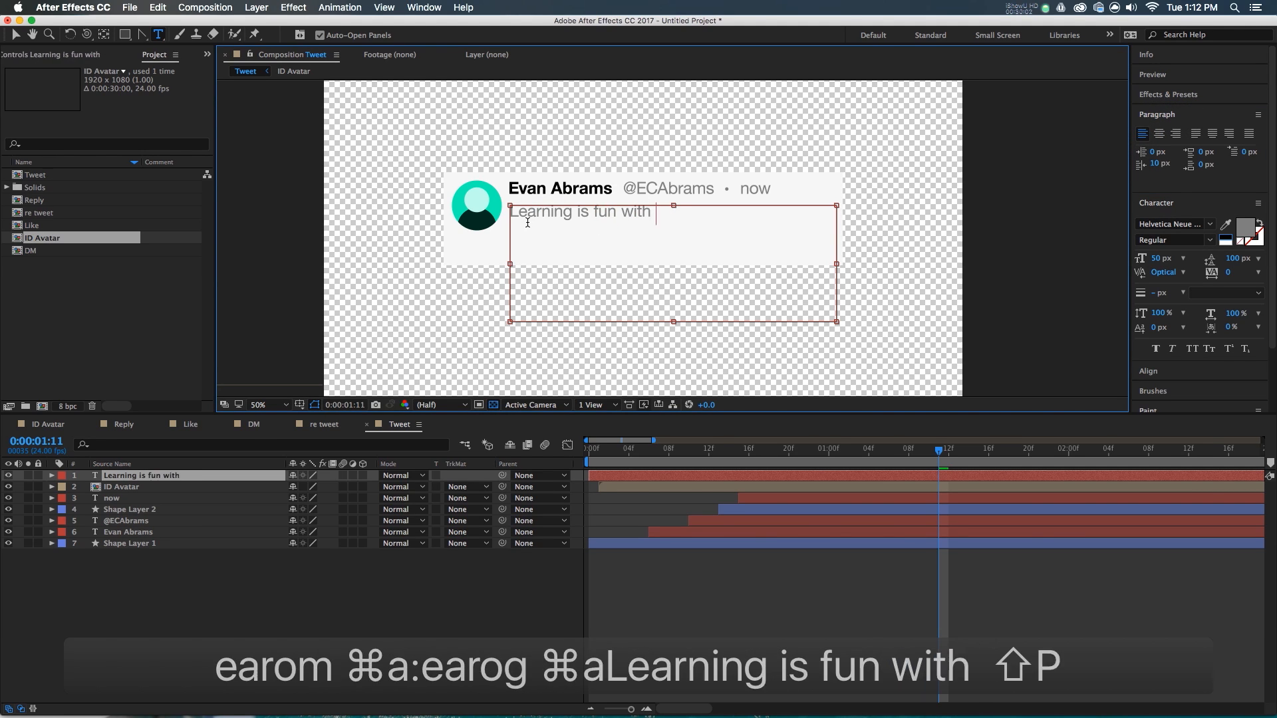
pyautogui.write('@premiumbeat')
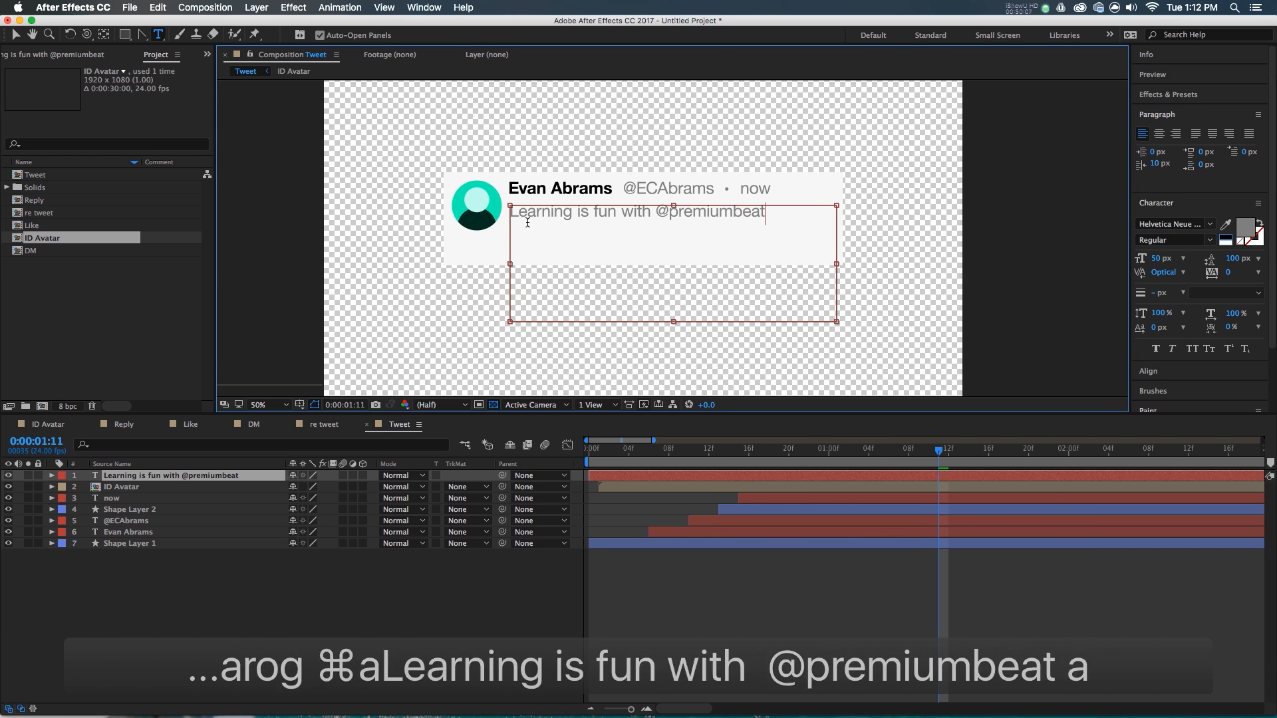
pyautogui.write(' and @')
pyautogui.press('BackSpace')
pyautogui.write('#aft')
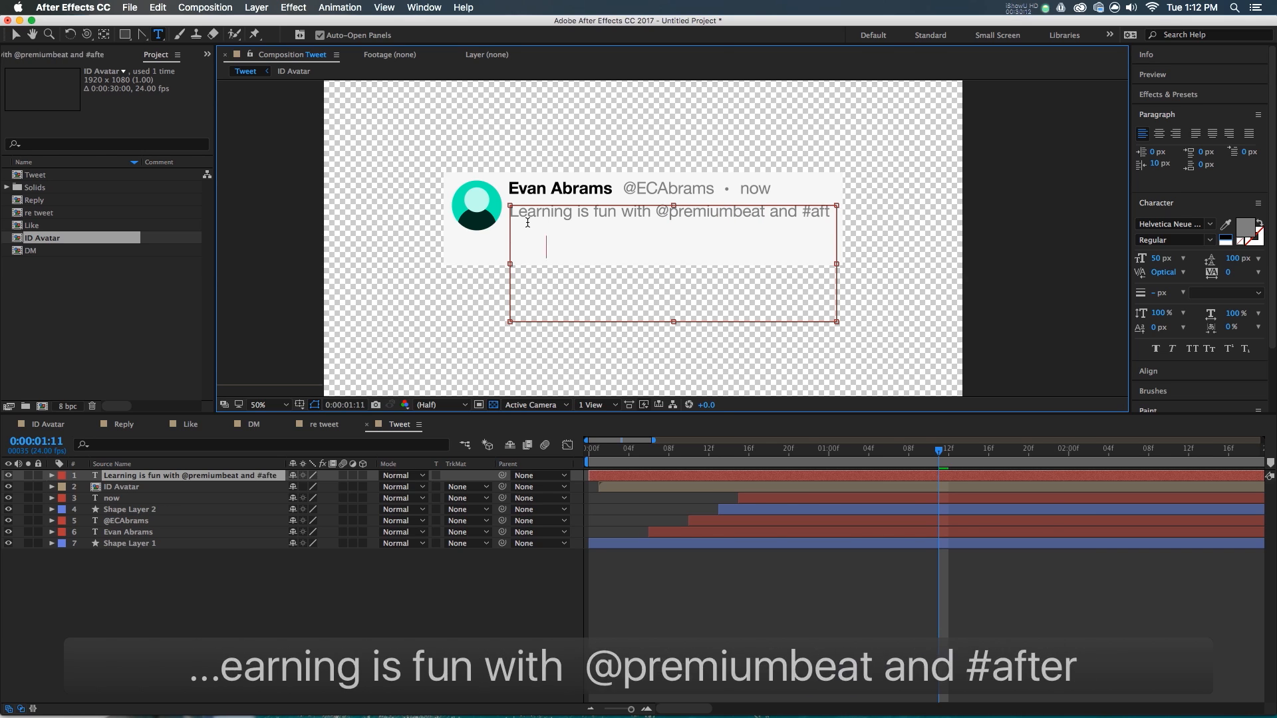
pyautogui.write('ereffects tutorials. I hea')
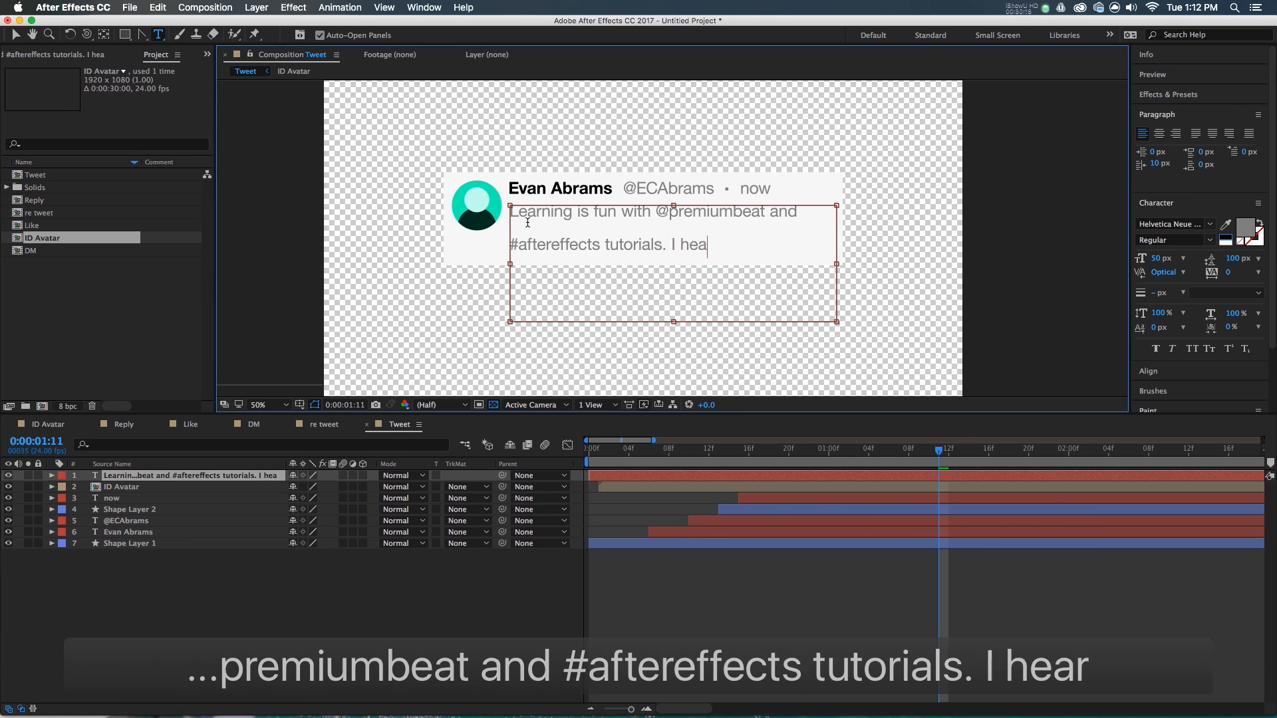
pyautogui.write('rt this stuff. Emj')
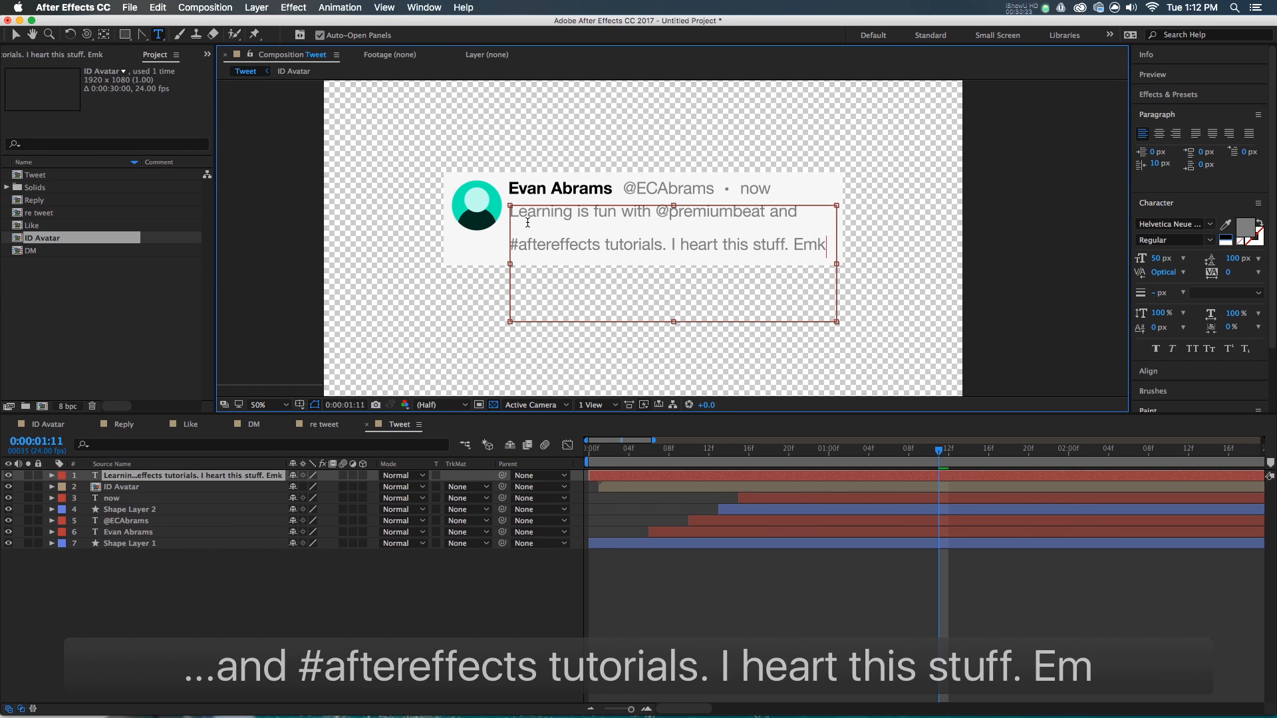
pyautogui.press('BackSpace')
pyautogui.write('oh')
pyautogui.press('BackSpace')
pyautogui.press('BackSpace')
pyautogui.write('ji')
pyautogui.press('BackSpace')
pyautogui.press('BackSpace')
pyautogui.press('BackSpace')
pyautogui.press('BackSpace')
pyautogui.press('BackSpace')
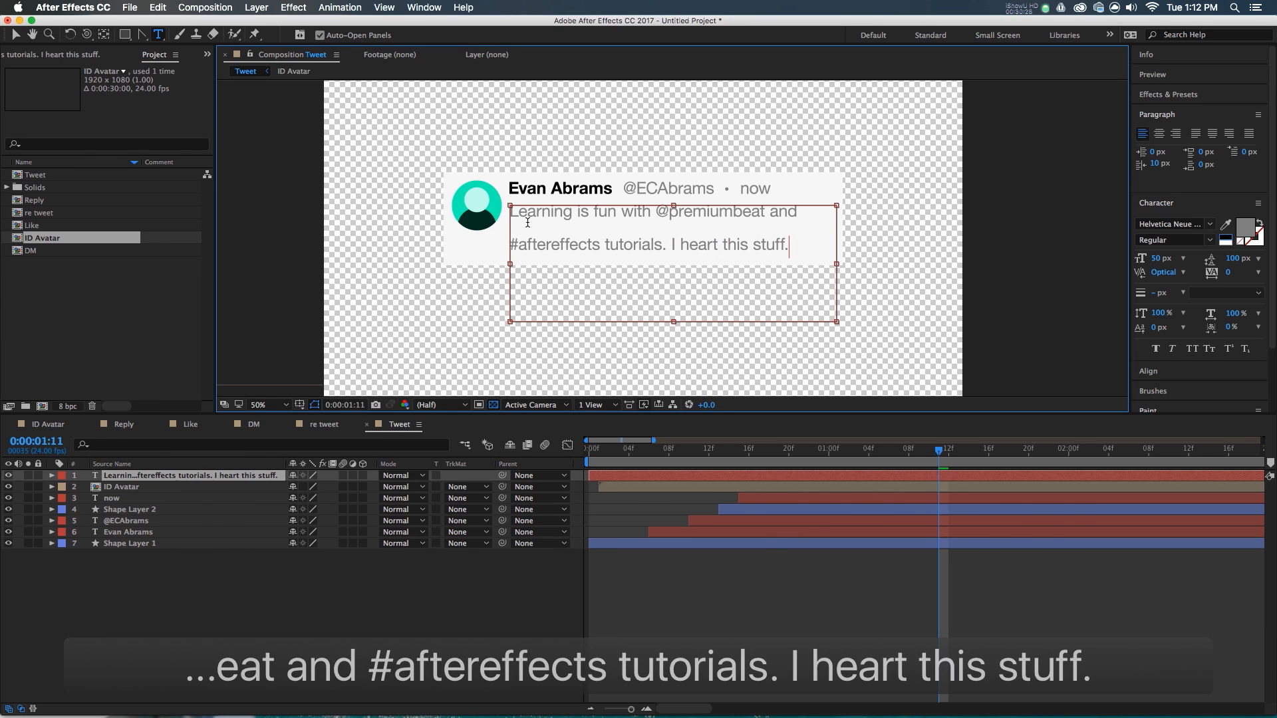
pyautogui.write('Emoji. Winky face.')
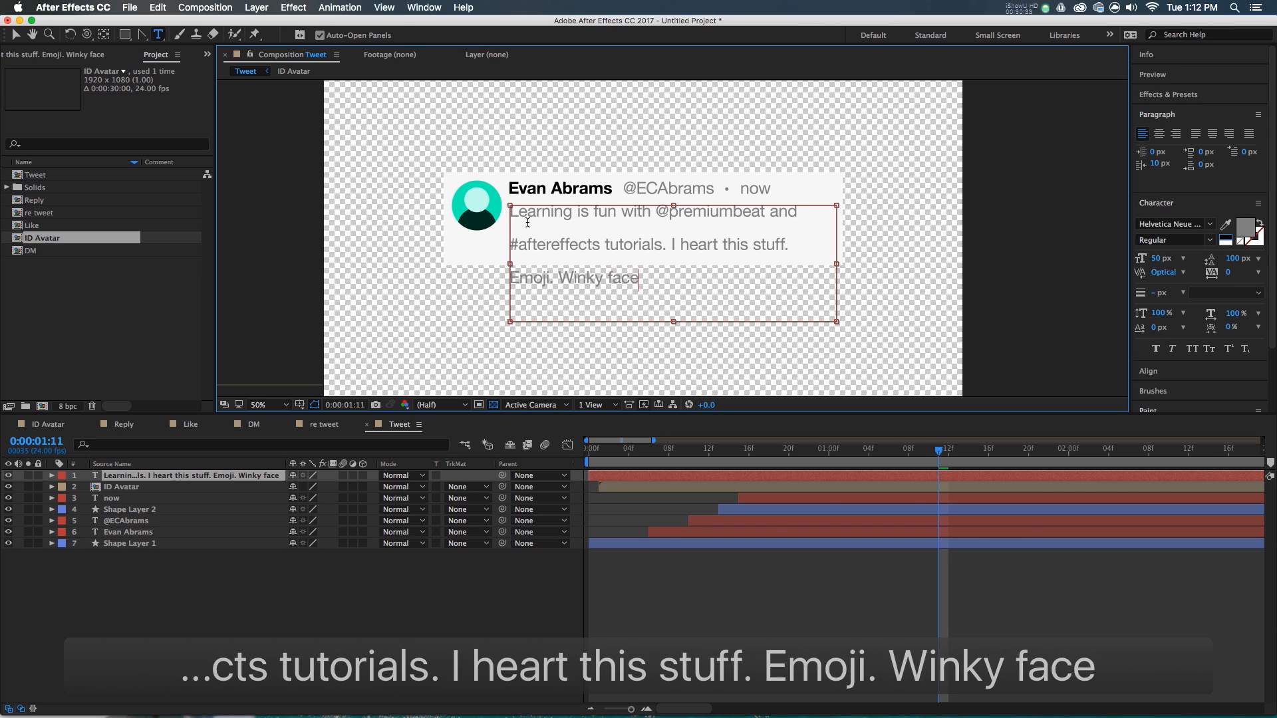
pyautogui.press('KP_Enter')
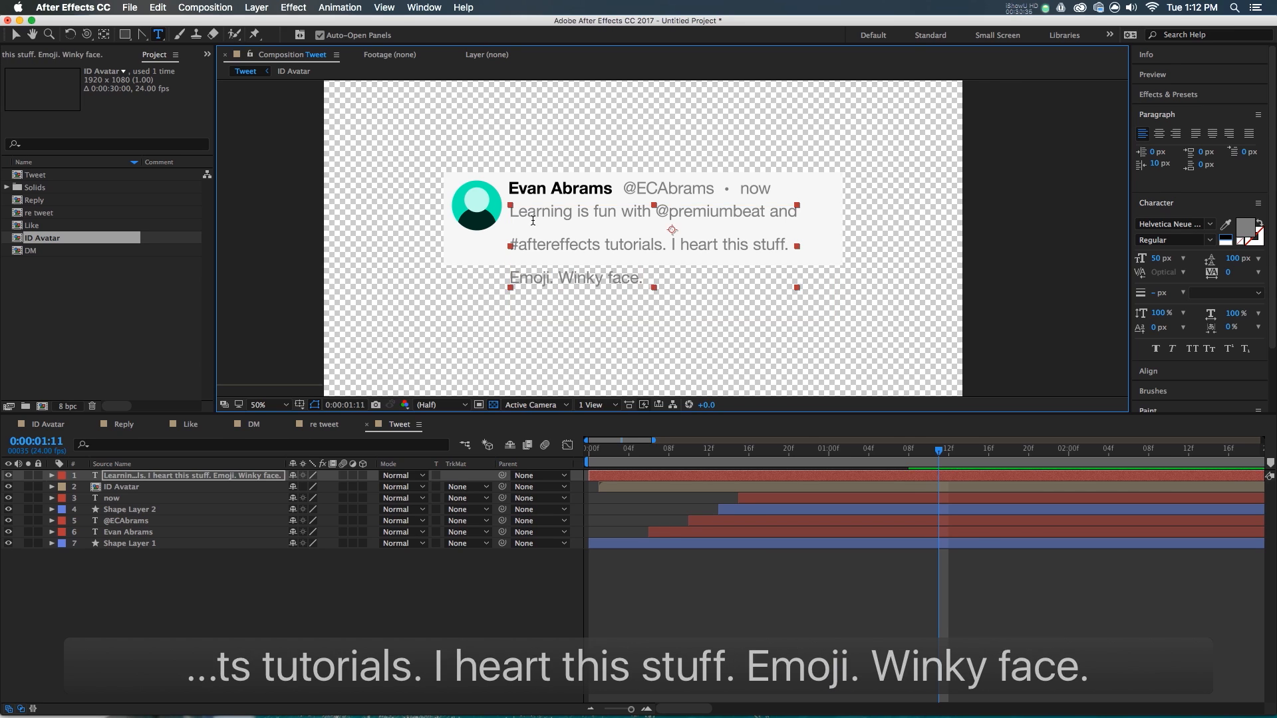
# - Make the tweet body text colour dark grey
pyautogui.click(1226, 240)
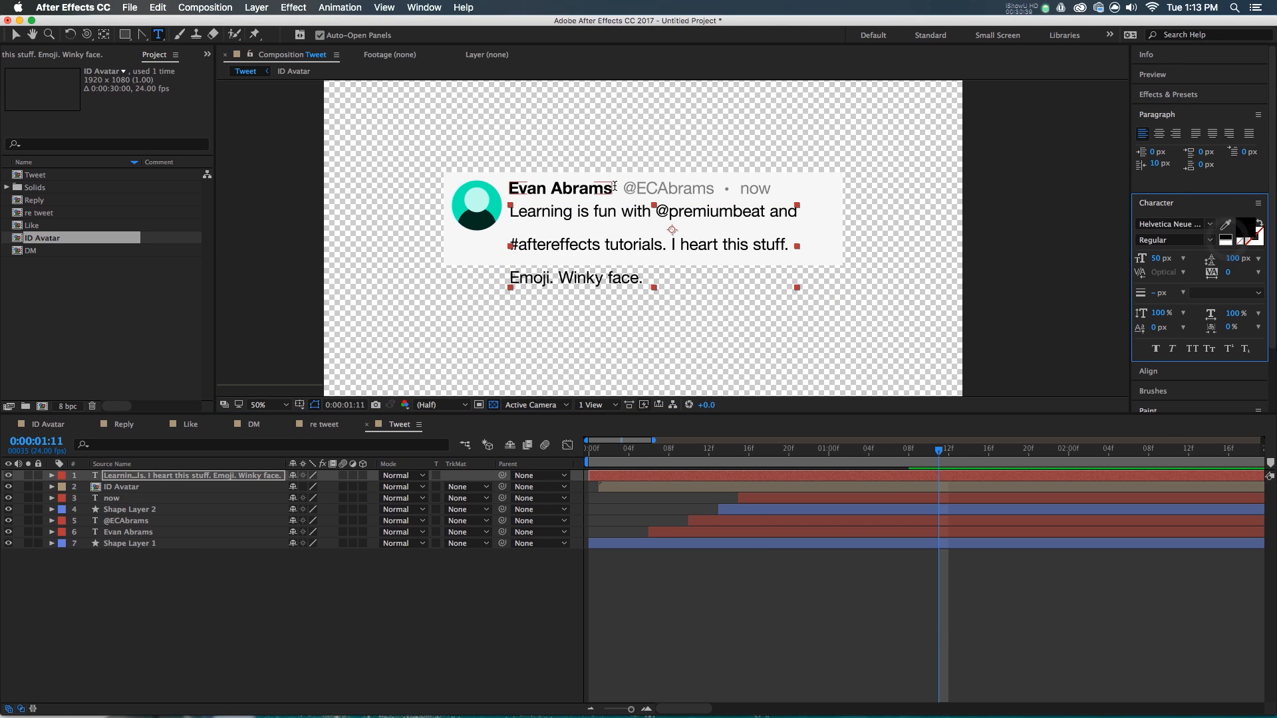
pyautogui.click(1243, 232)
pyautogui.moveTo(199, 269); pyautogui.dragTo(202, 255)
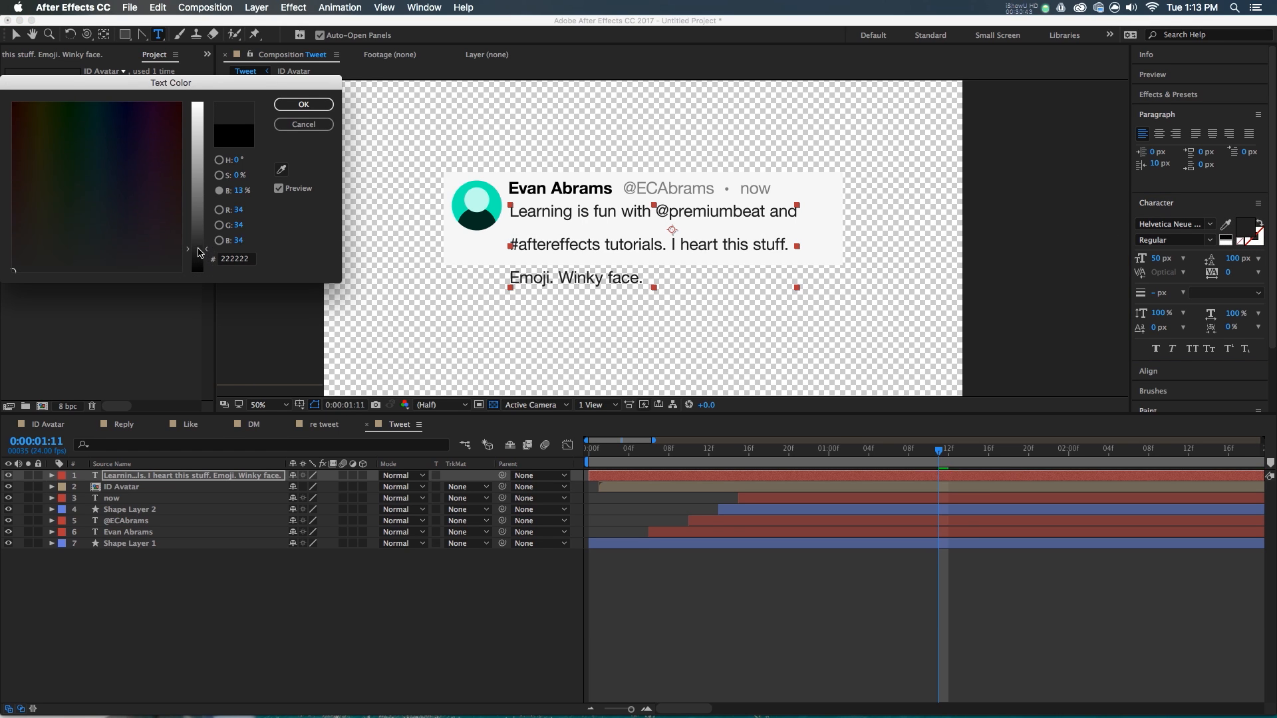
pyautogui.click(297, 105)
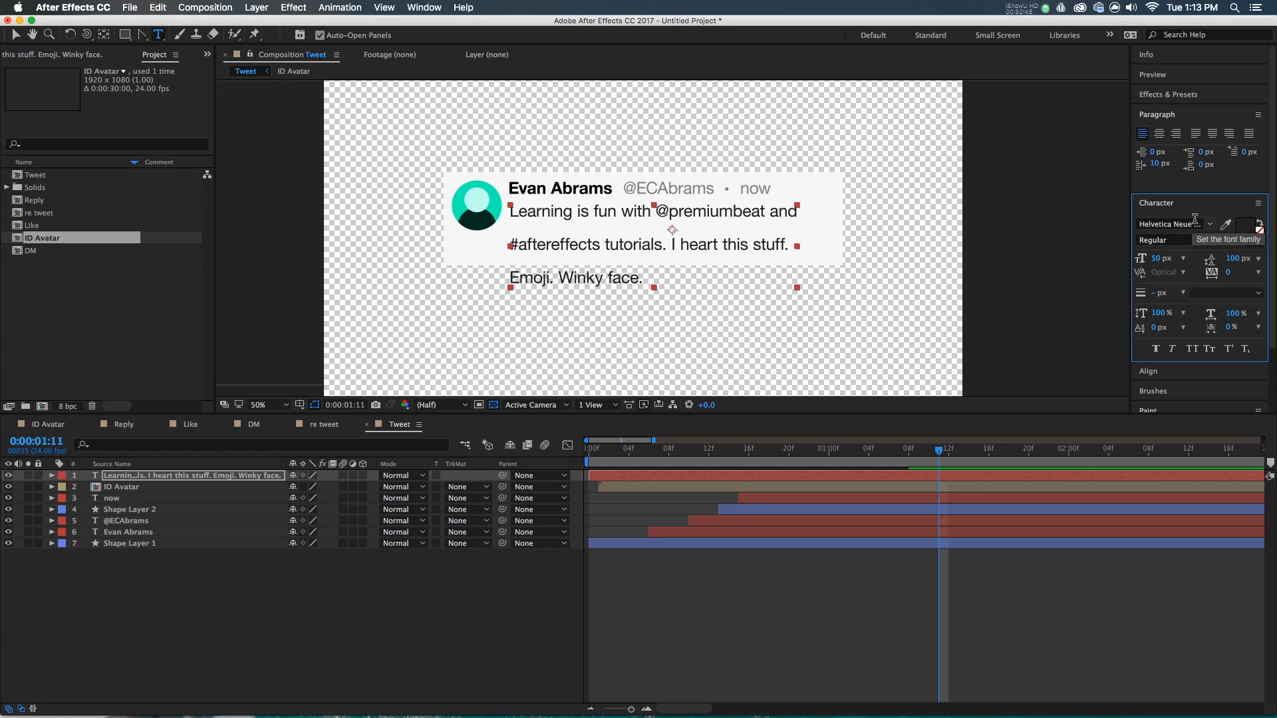
# - Set the tweet text leading to 55 px and nudge the body slightly down in the card
pyautogui.moveTo(1234, 264); pyautogui.dragTo(1210, 265)
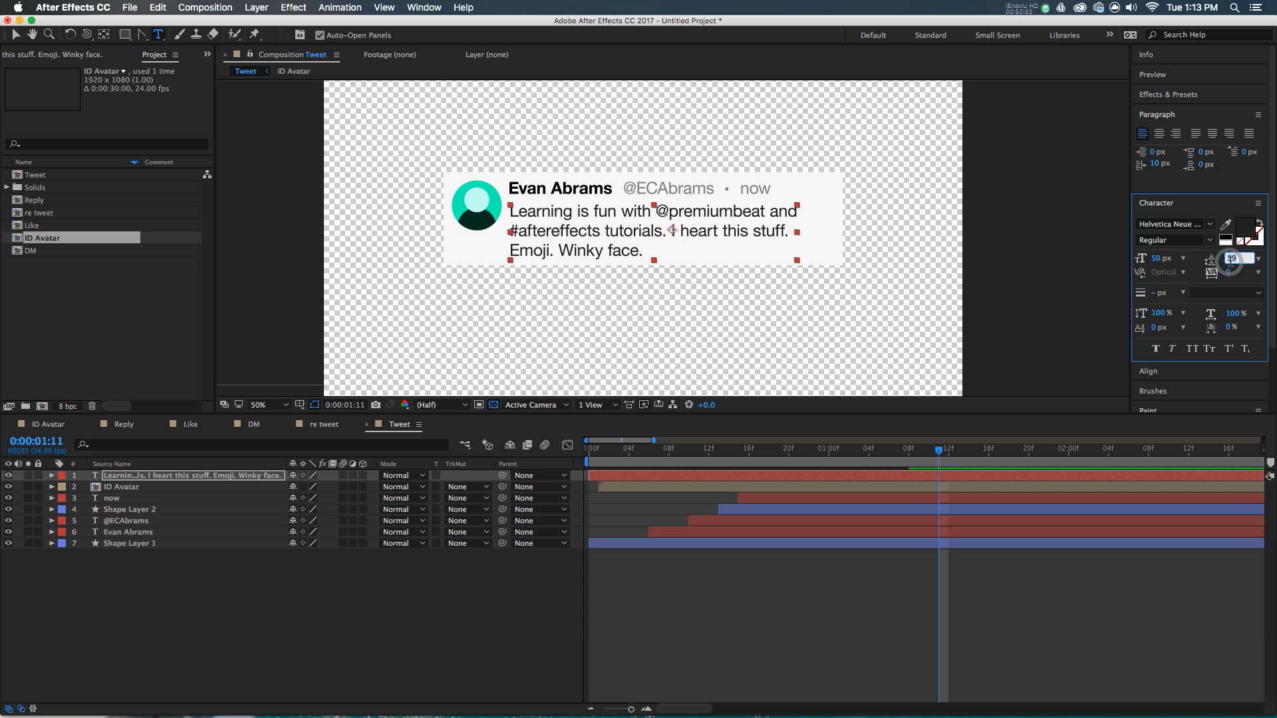
pyautogui.write('55')
pyautogui.press('Return')
pyautogui.press('v')
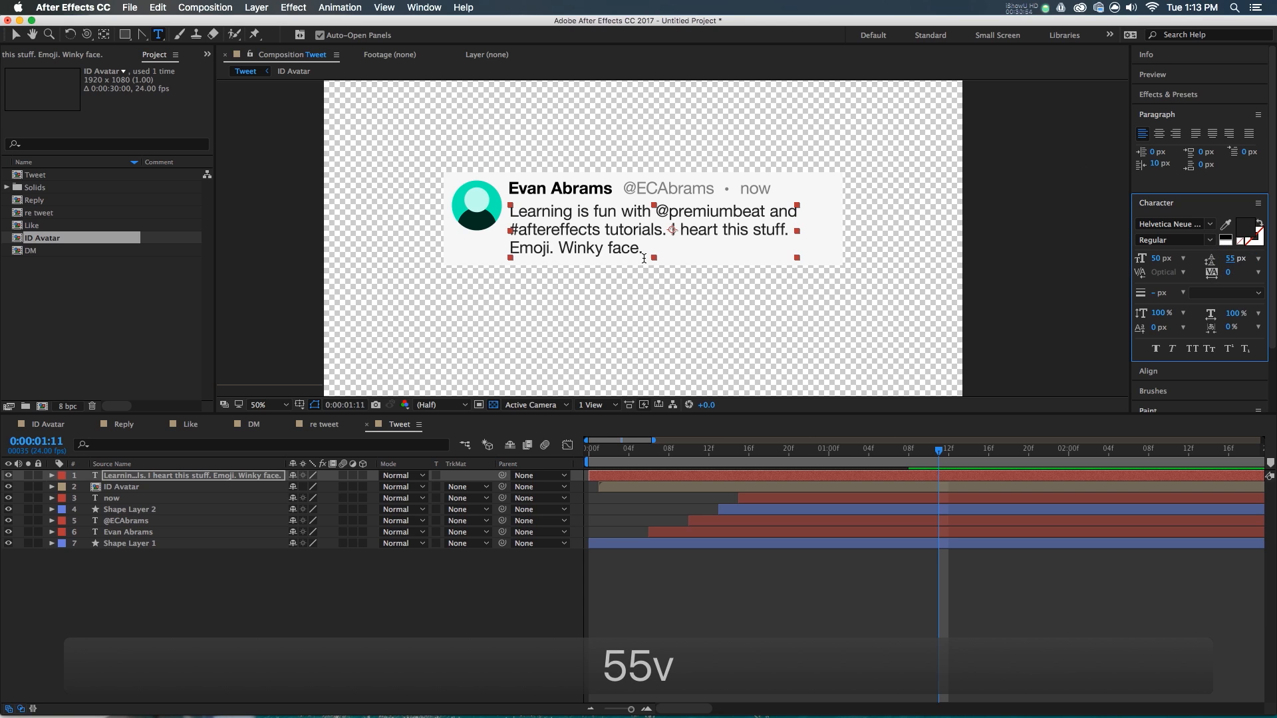
pyautogui.moveTo(610, 220); pyautogui.dragTo(612, 222)
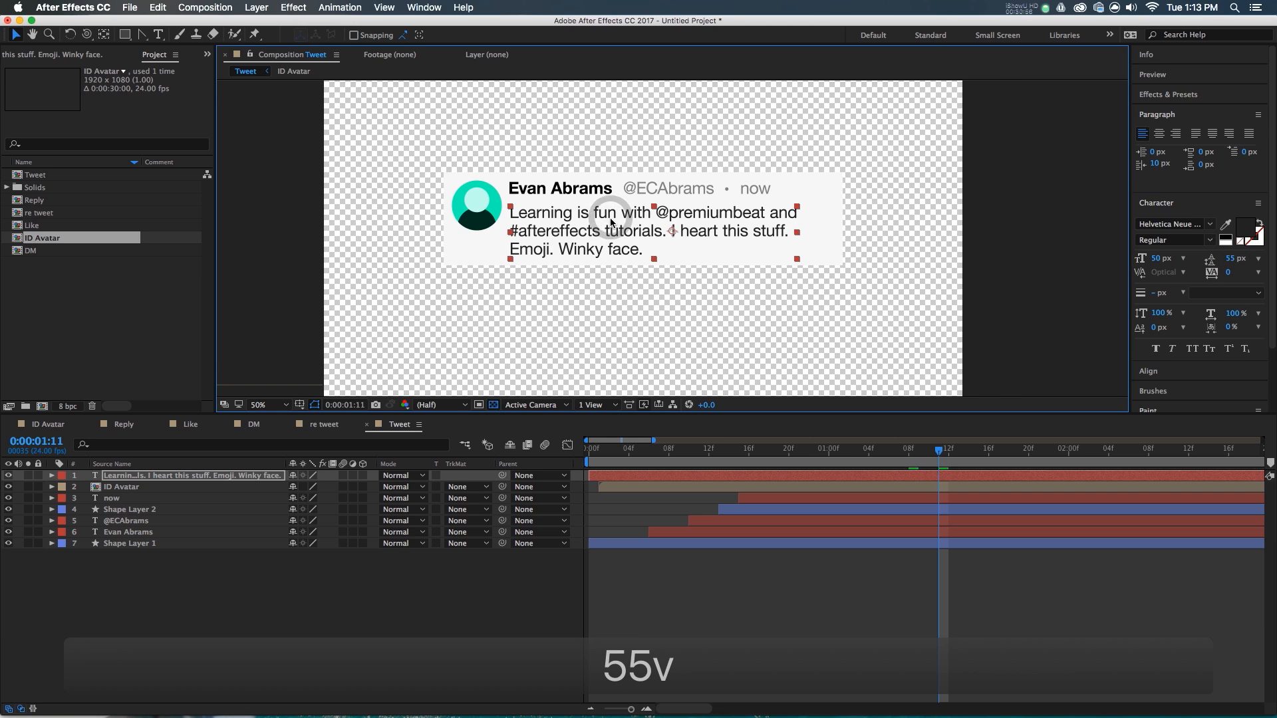
pyautogui.scroll(1, 559, 237)
pyautogui.moveTo(726, 228); pyautogui.dragTo(675, 250)
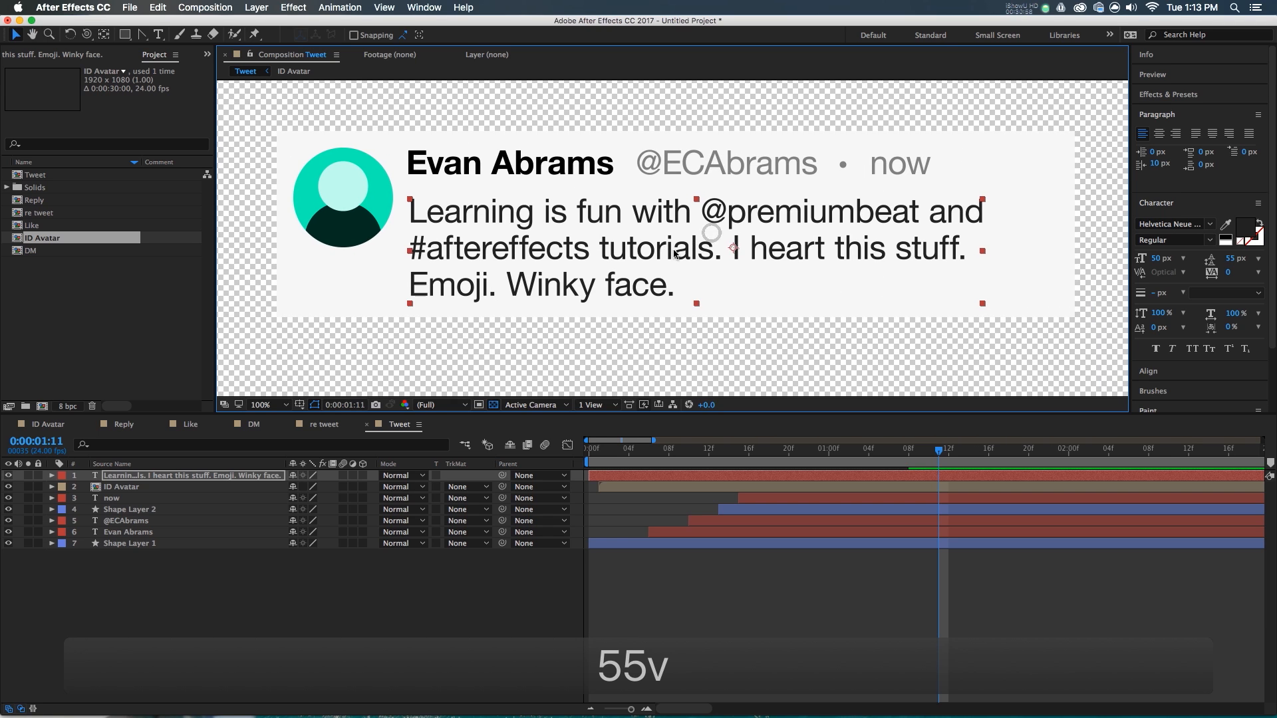
# - Colour the #aftereffects hashtag a bright blue with hue 210
pyautogui.doubleClick(473, 250)
pyautogui.click(472, 251)
pyautogui.moveTo(411, 249); pyautogui.dragTo(585, 243)
pyautogui.click(1243, 229)
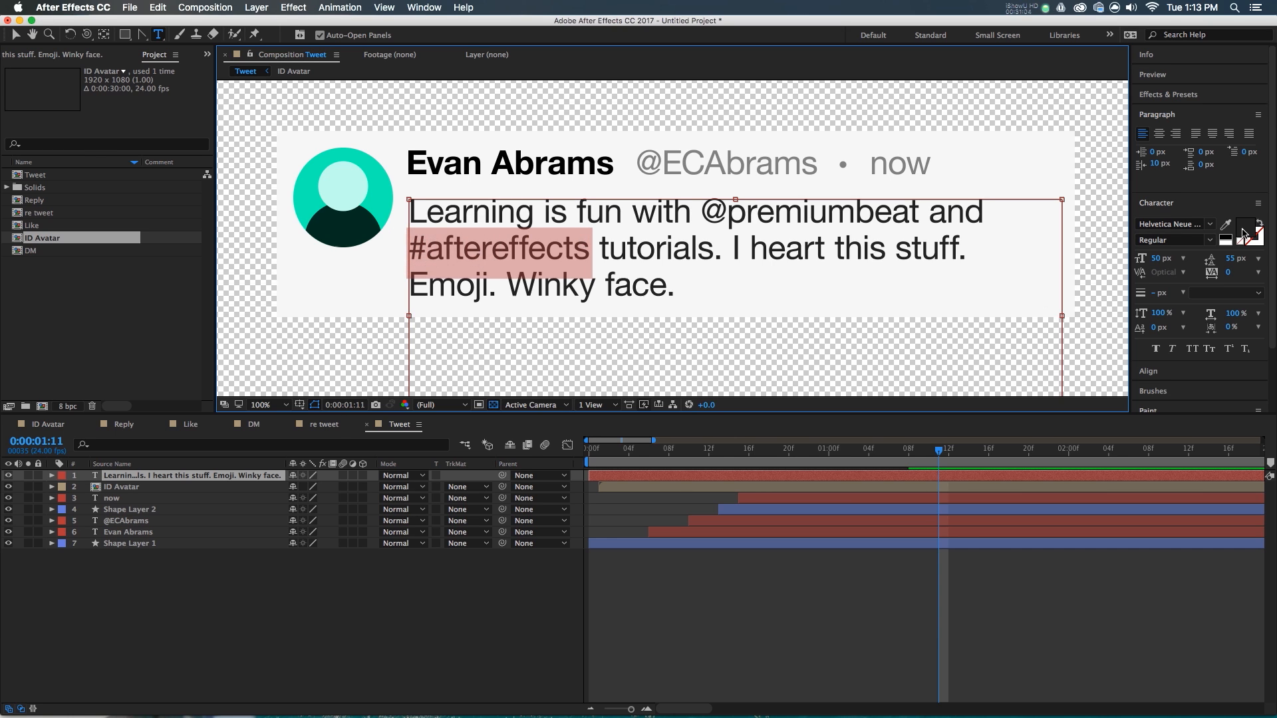
pyautogui.click(219, 160)
pyautogui.click(199, 173)
pyautogui.click(163, 155)
pyautogui.moveTo(177, 132); pyautogui.dragTo(165, 110)
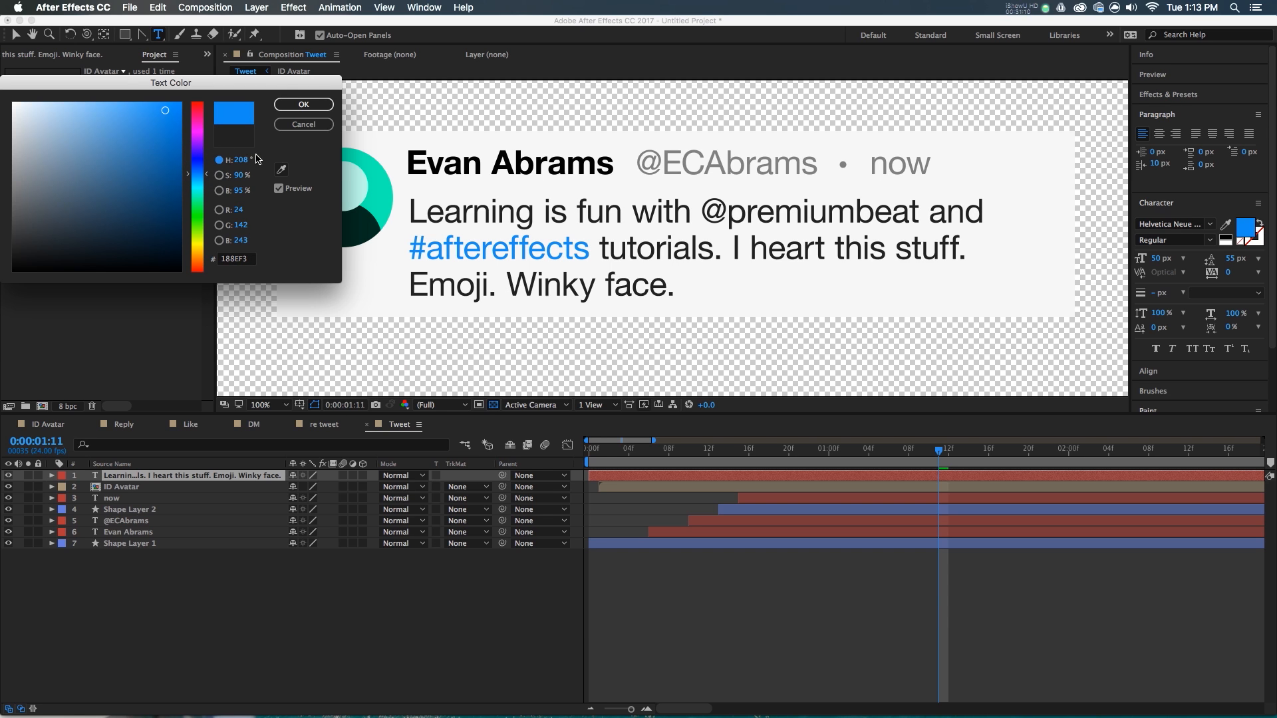
pyautogui.write('210')
pyautogui.press('Return')
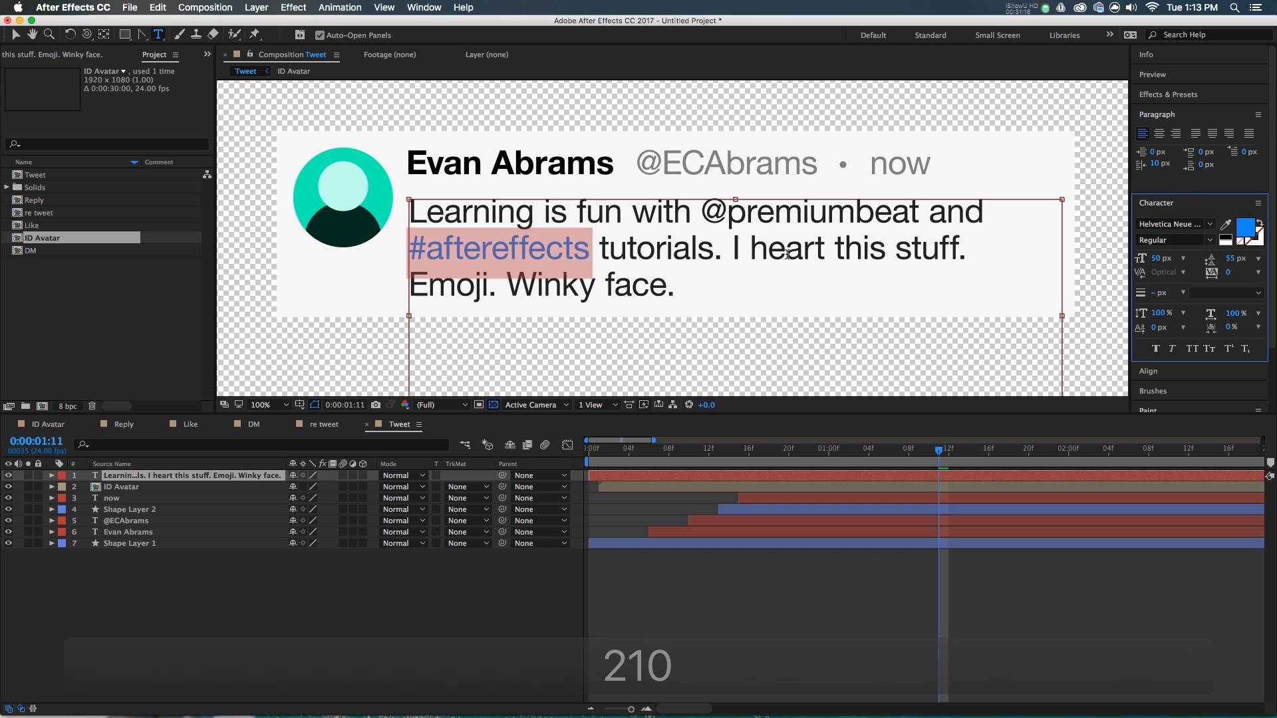
pyautogui.moveTo(699, 219); pyautogui.dragTo(914, 220)
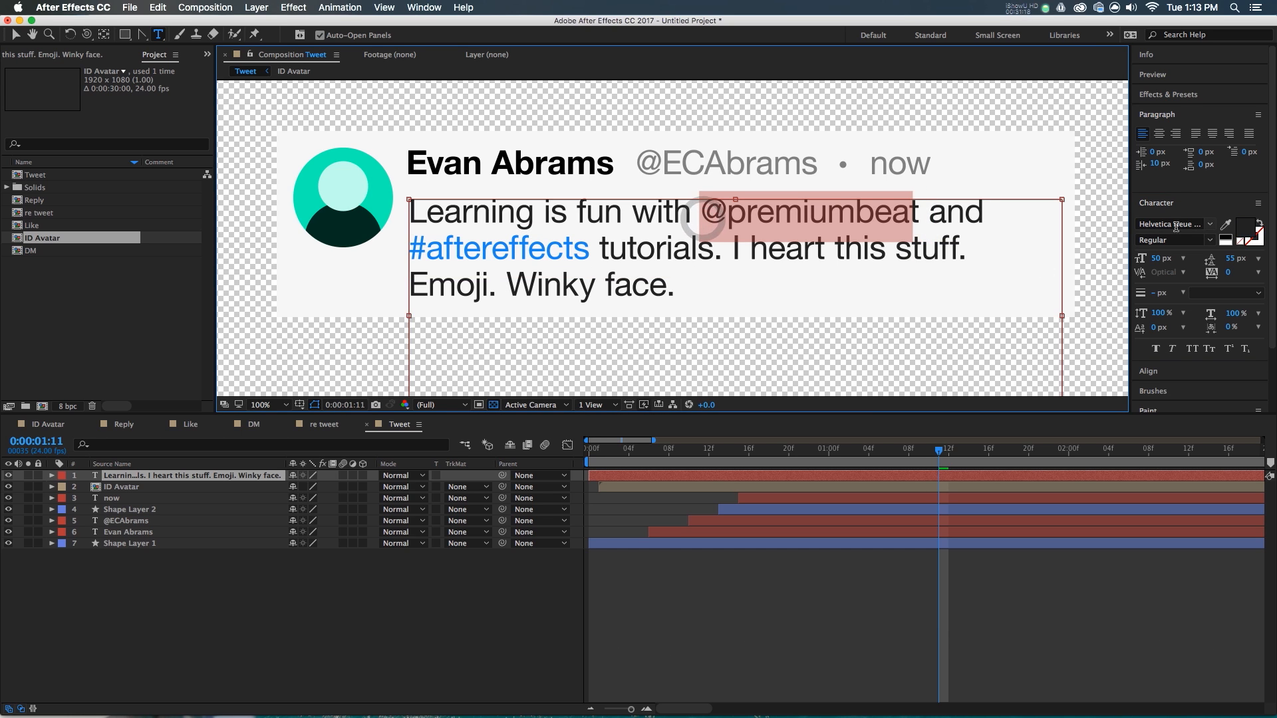
pyautogui.click(1223, 226)
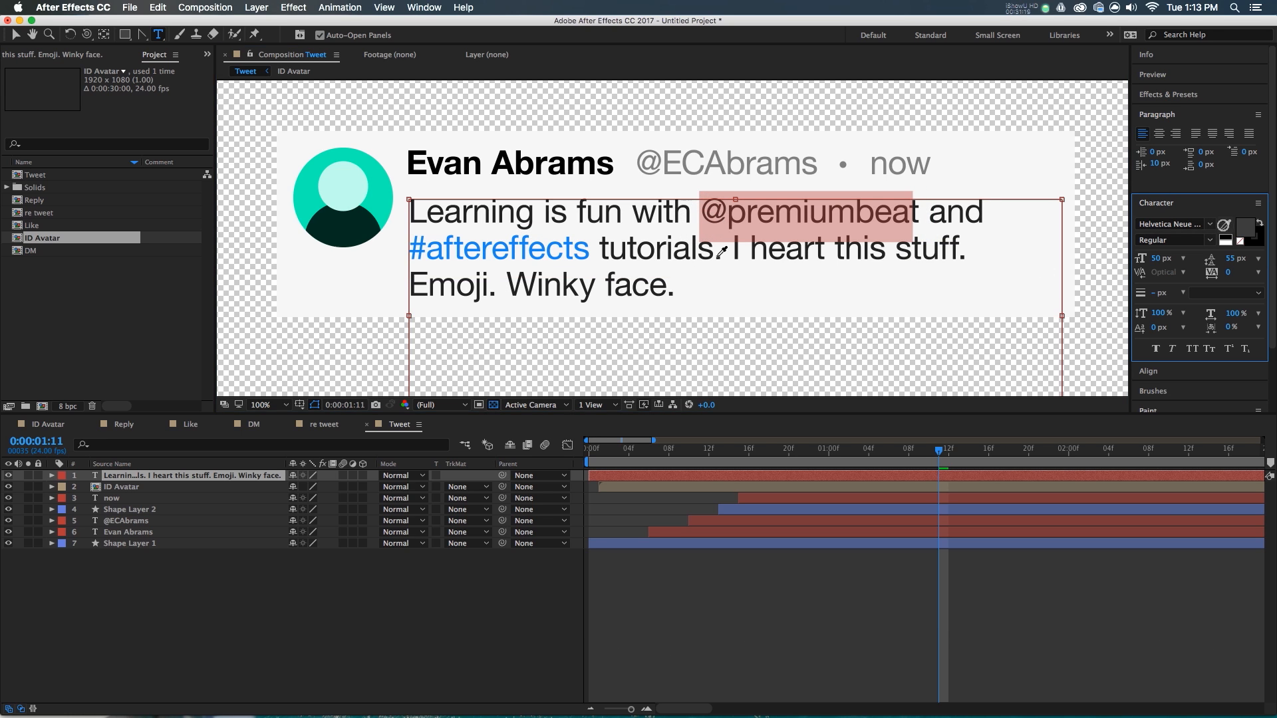
pyautogui.click(588, 244)
pyautogui.click(895, 581)
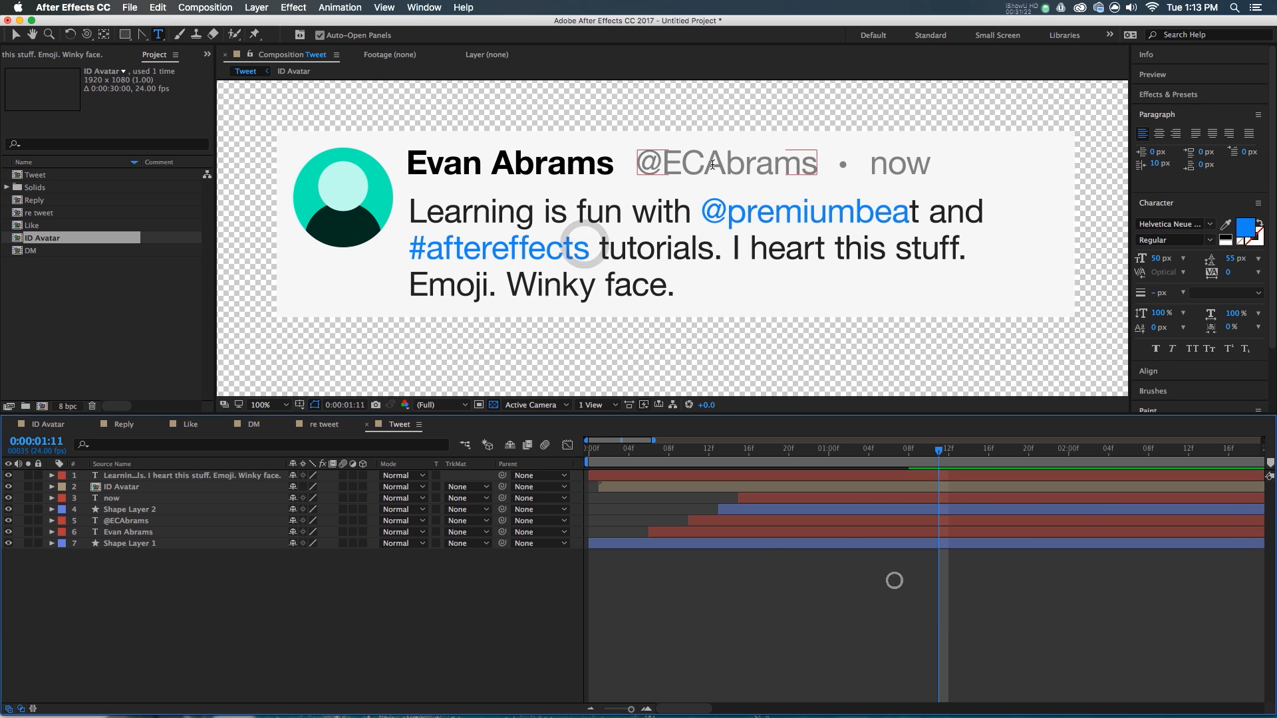
pyautogui.press('v')
pyautogui.scroll(-1, 713, 168)
pyautogui.click(663, 205)
pyautogui.moveTo(592, 464); pyautogui.dragTo(617, 461)
pyautogui.press('space')
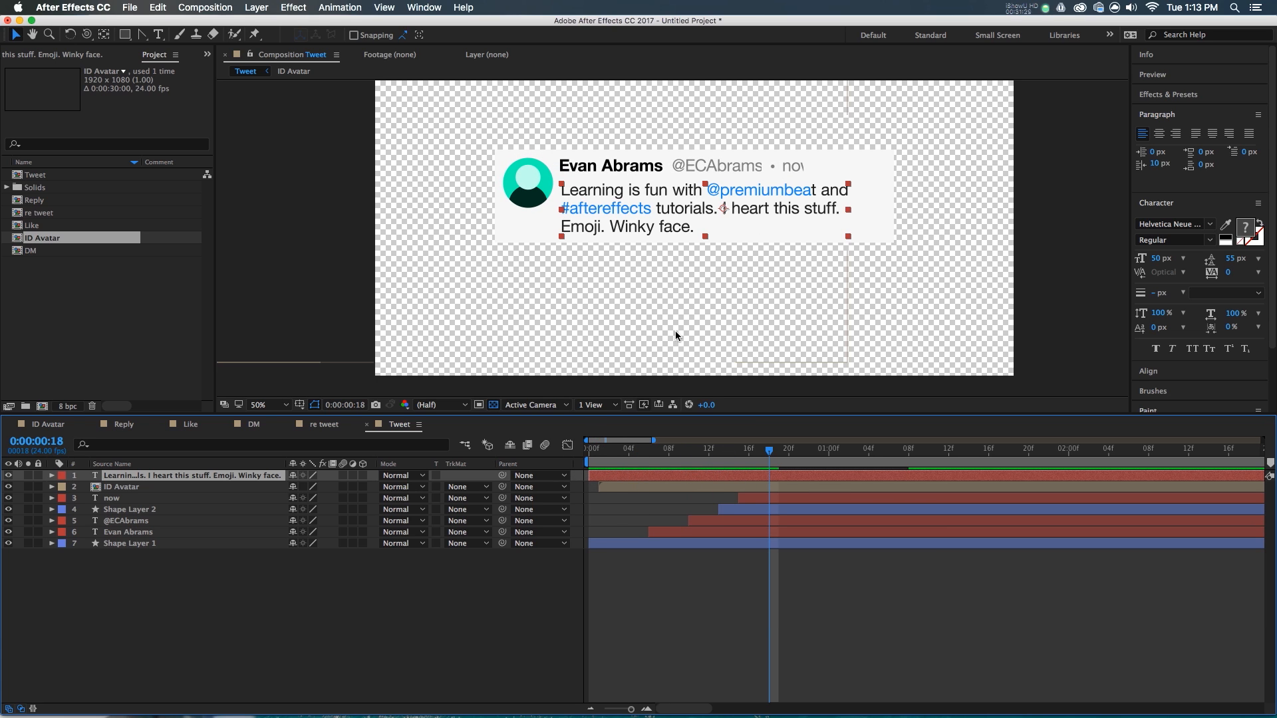
# - Start the body text layer around 0:16 and apply the Typewriter preset at 0:16
pyautogui.moveTo(618, 476); pyautogui.dragTo(776, 484)
pyautogui.click(754, 458)
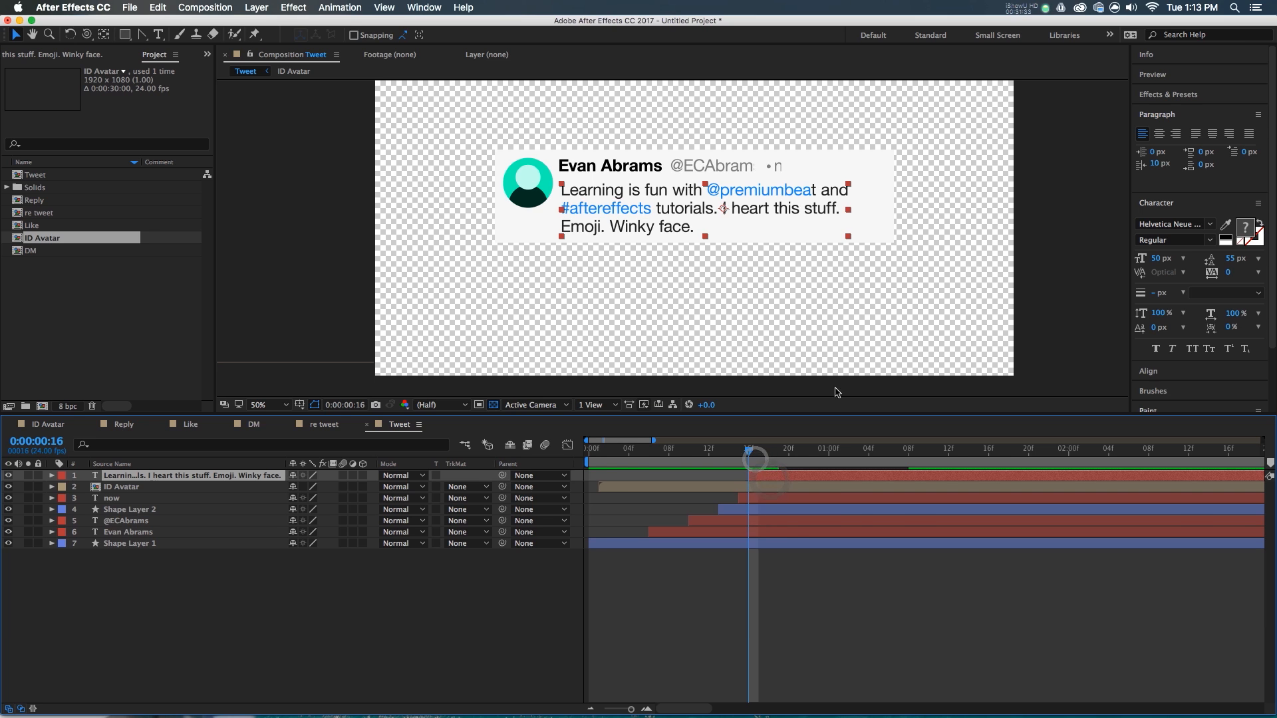
pyautogui.click(1183, 94)
pyautogui.click(1190, 112)
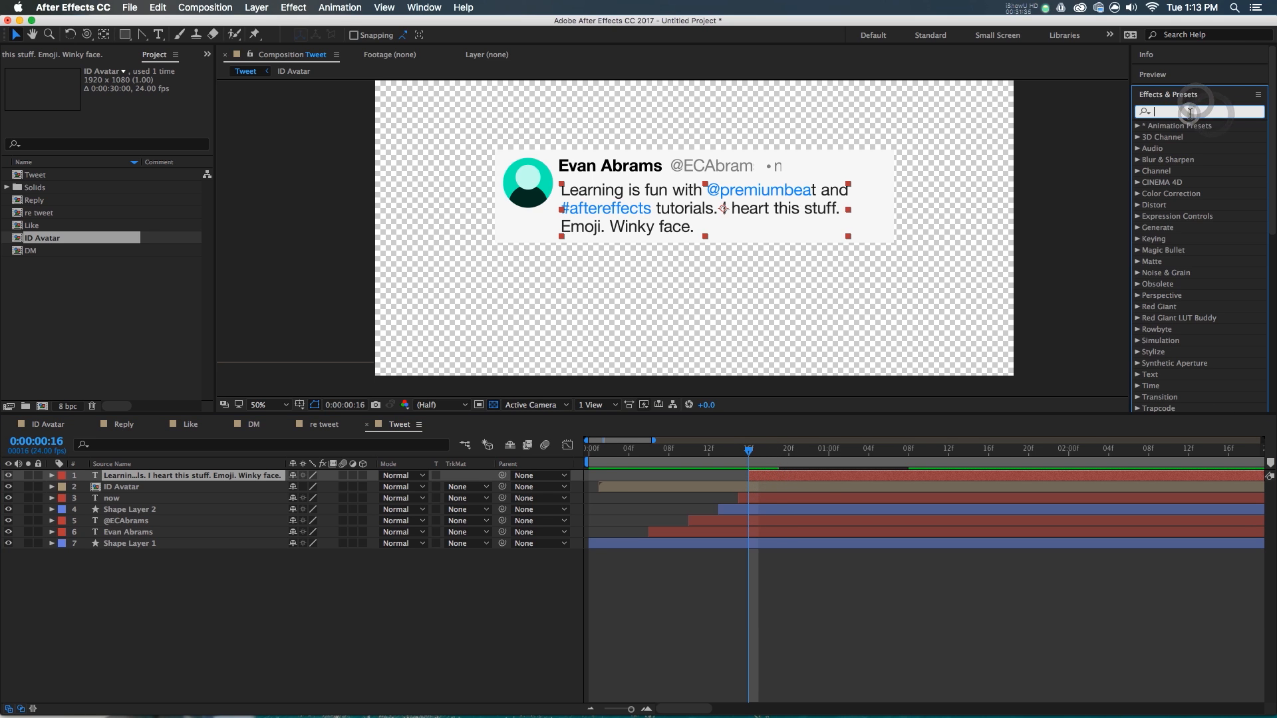
pyautogui.write('type')
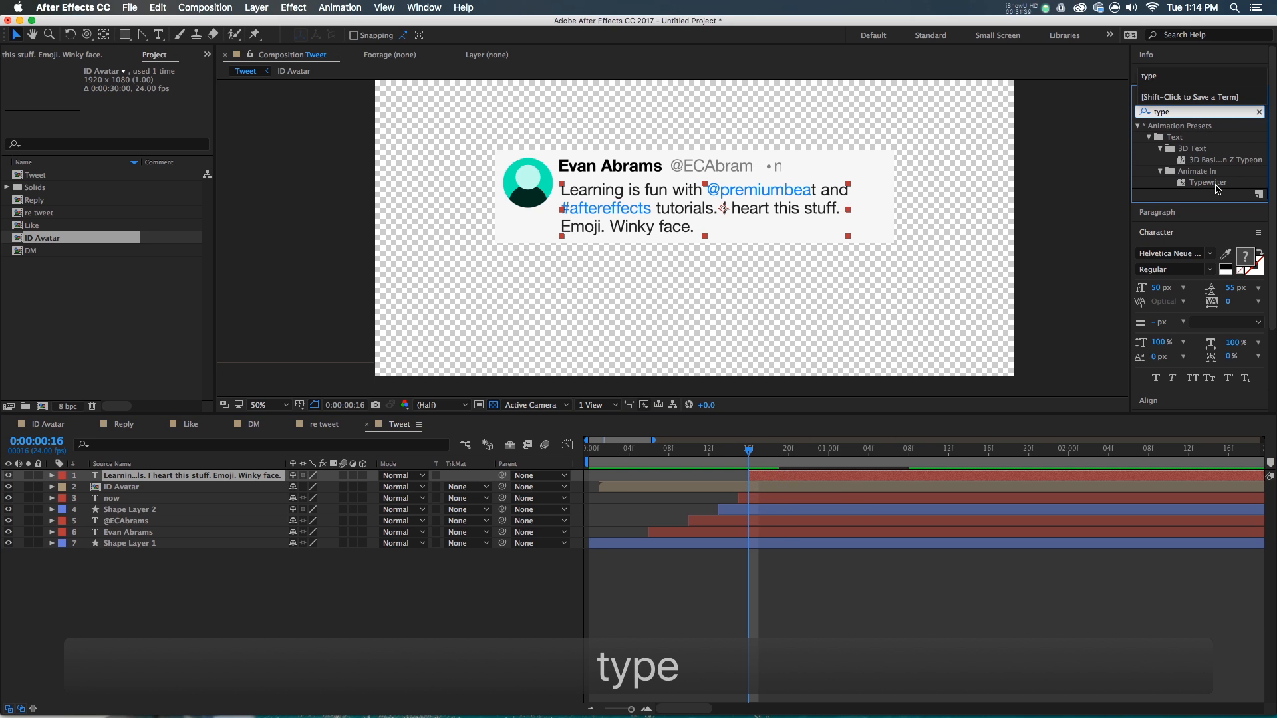
pyautogui.doubleClick(1212, 184)
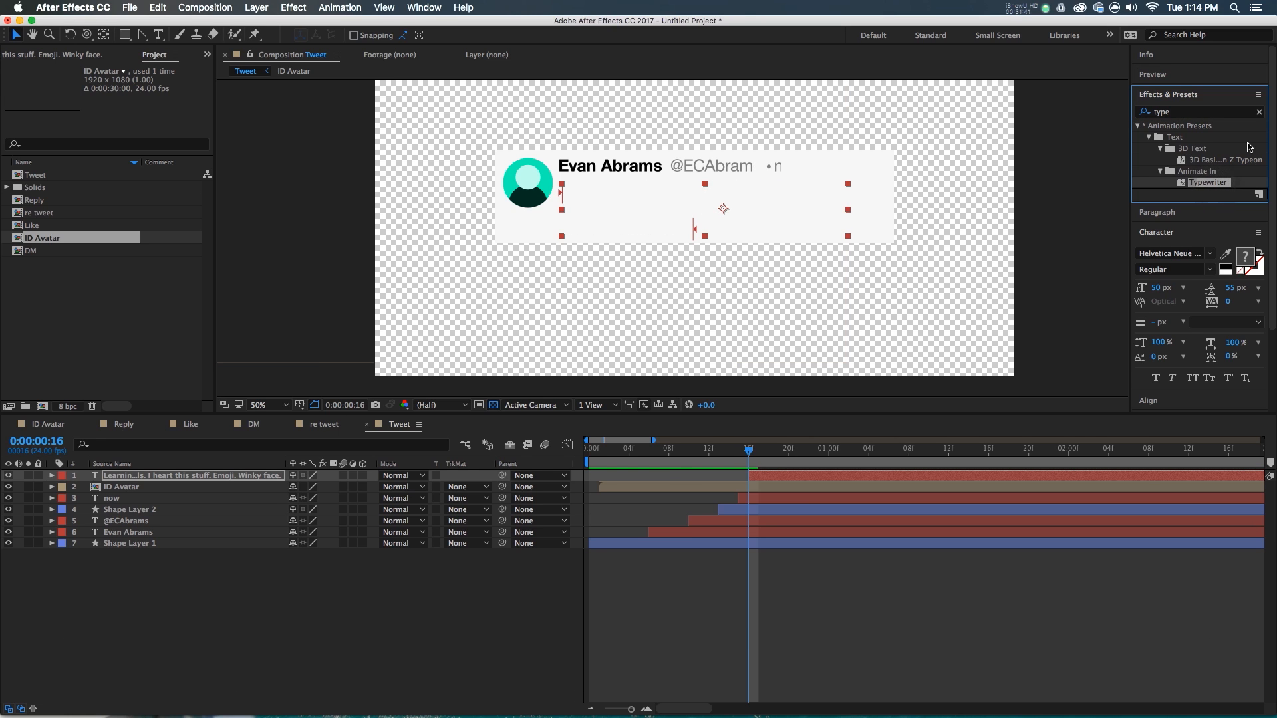
# - Reveal the Typewriter's animated Start property and preview the type-on
pyautogui.click(52, 476)
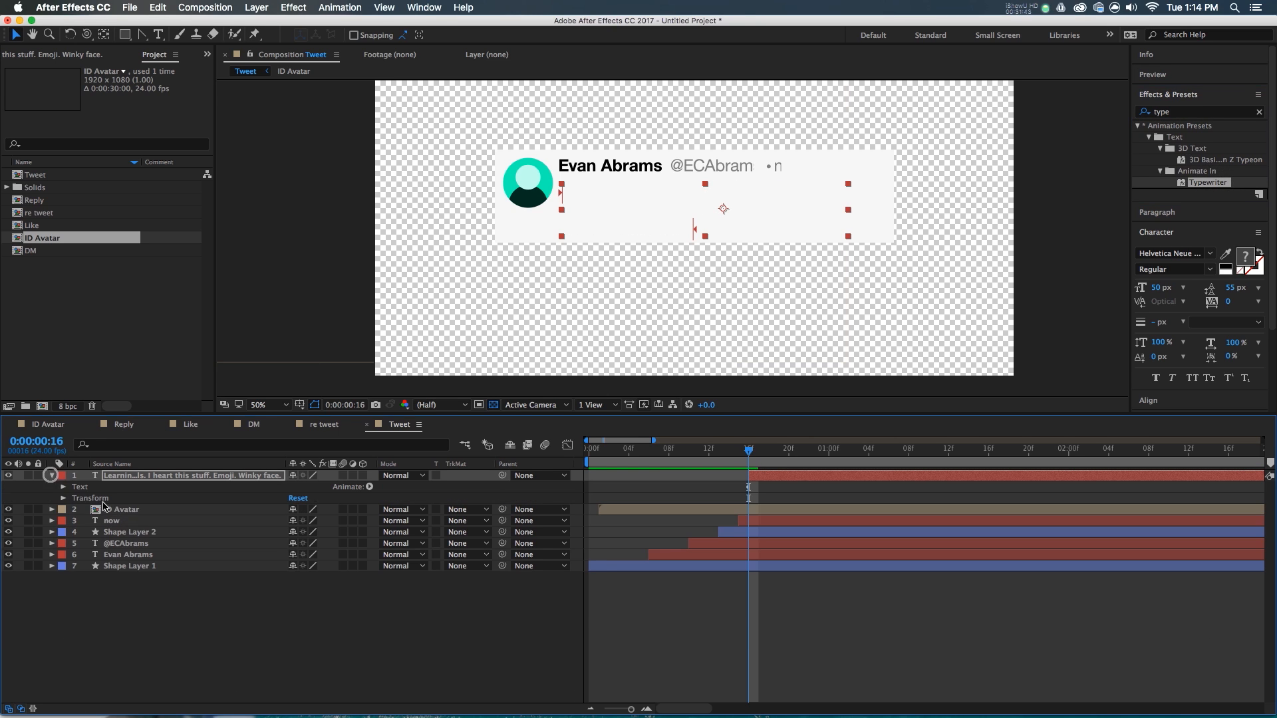
pyautogui.click(65, 486)
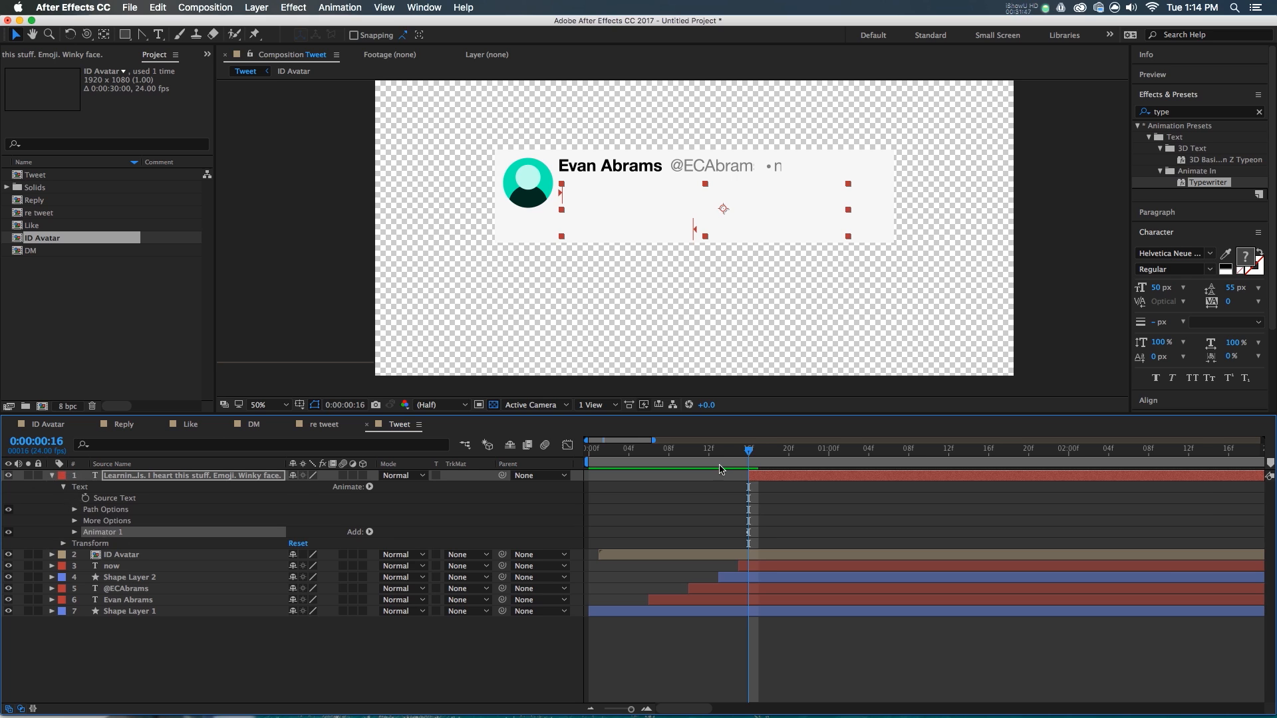
pyautogui.press('u')
pyautogui.scroll(-3, 904, 502)
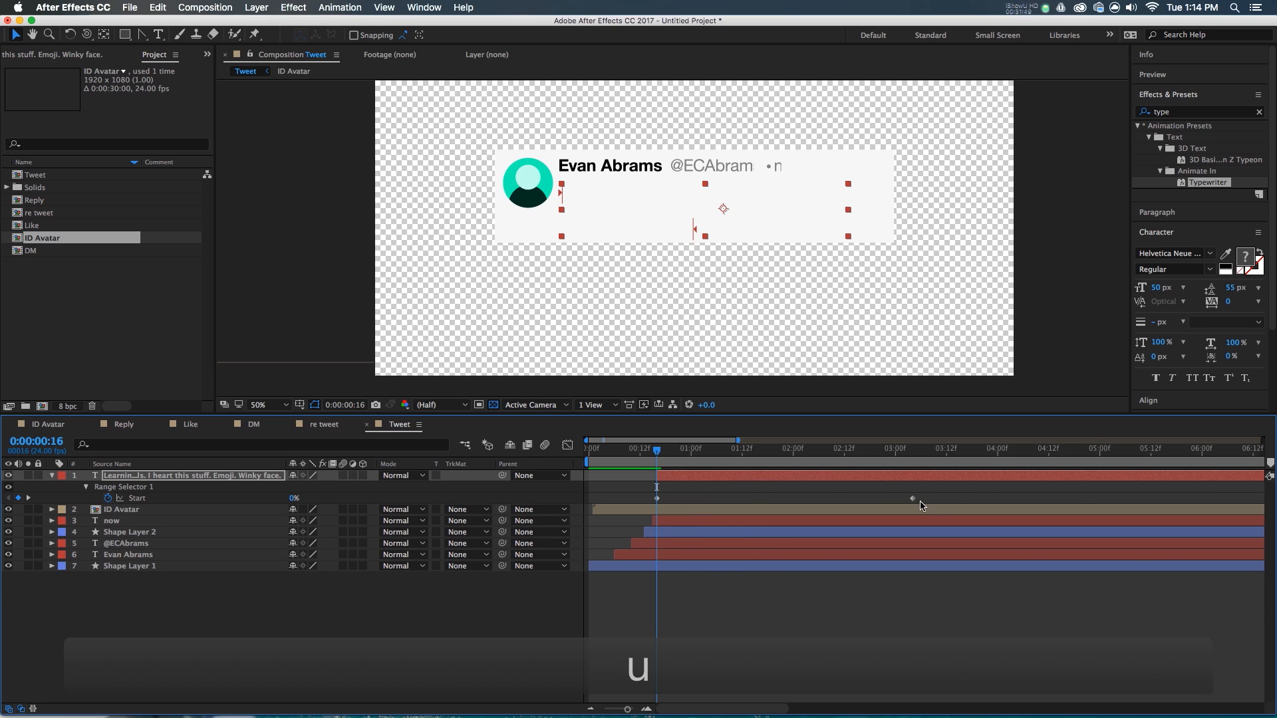
pyautogui.press('space')
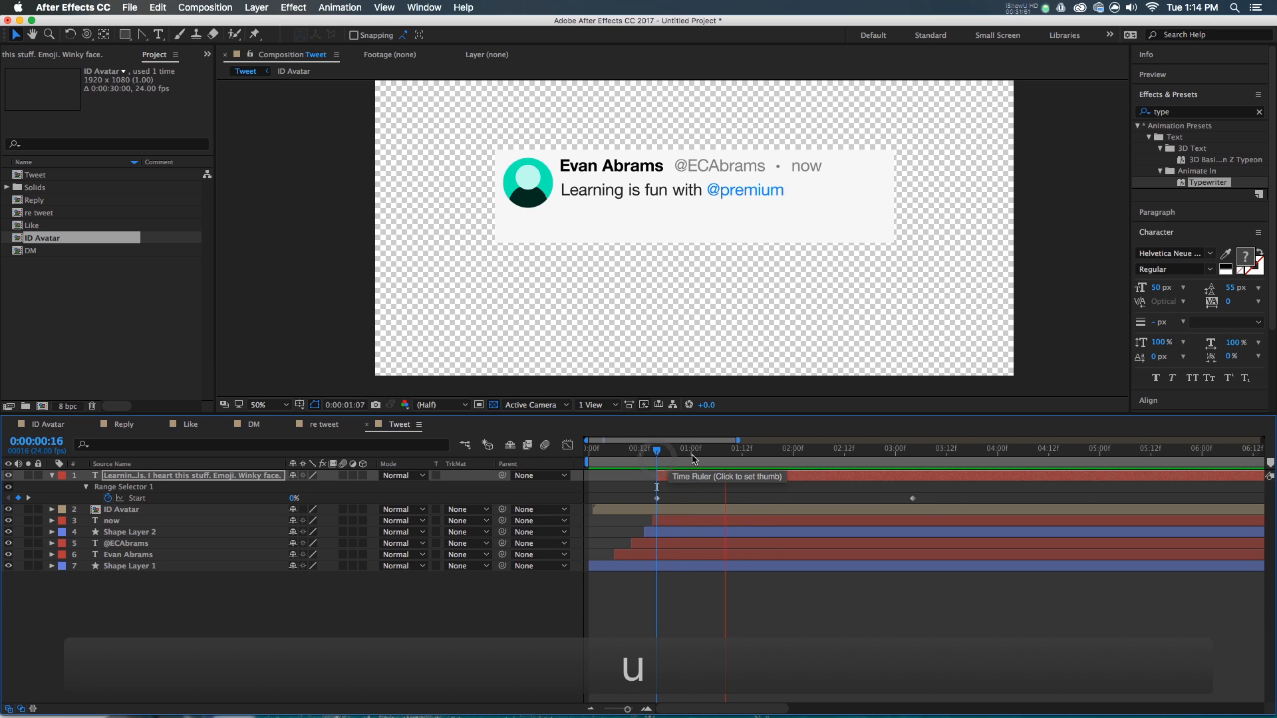
pyautogui.moveTo(655, 459); pyautogui.dragTo(818, 465)
# - Add a Start keyframe at 2:05 to pause between sentences and ease all Start keyframes
pyautogui.scroll(2, 718, 210)
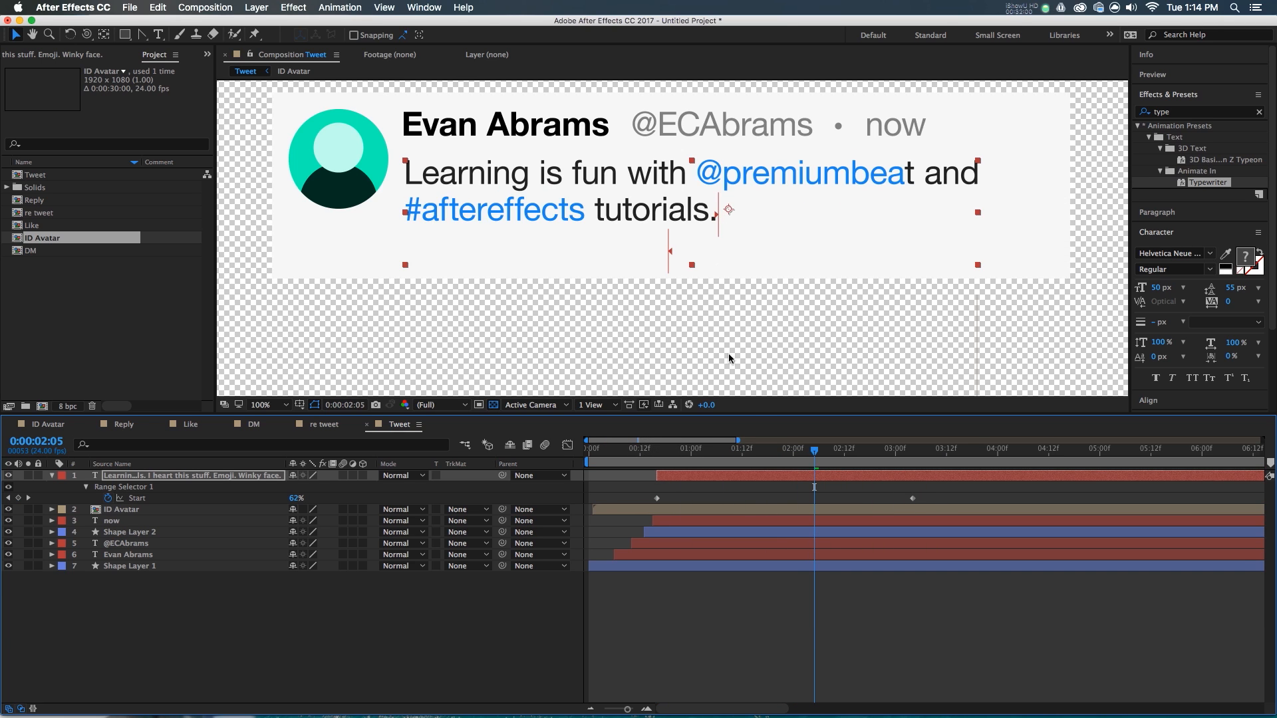
pyautogui.click(18, 497)
pyautogui.moveTo(816, 456); pyautogui.dragTo(885, 474)
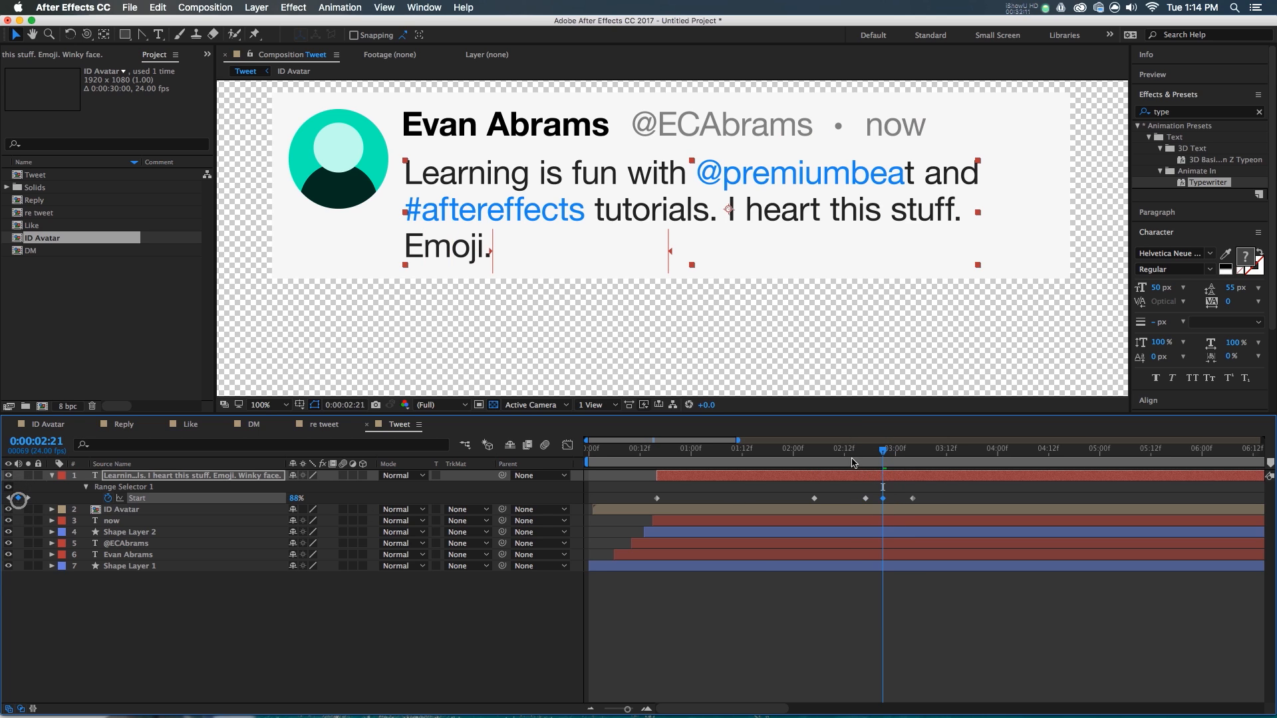
pyautogui.moveTo(883, 459); pyautogui.dragTo(638, 523)
pyautogui.press('F9')
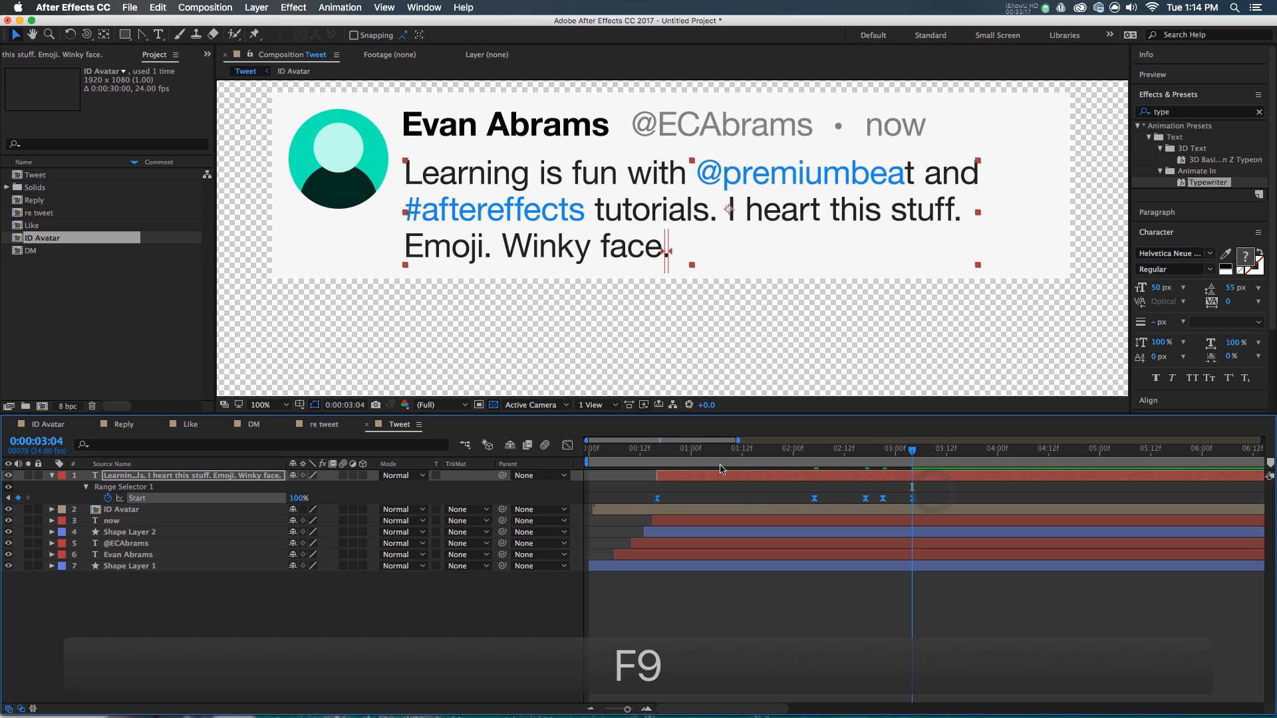
# - Retime the type-on Start keyframes so typing pauses after 'I heart this stuff.'
pyautogui.click(913, 496)
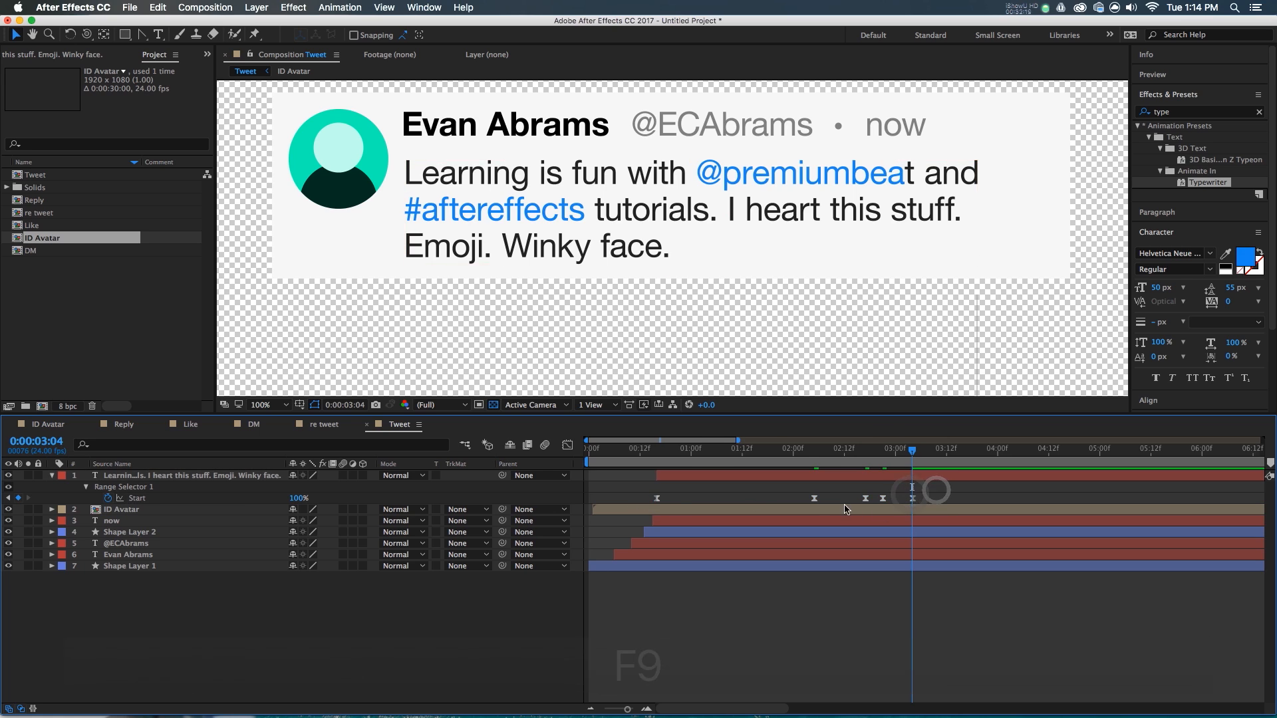
pyautogui.moveTo(815, 499); pyautogui.dragTo(806, 499)
pyautogui.moveTo(932, 496)
pyautogui.mouseDown()
pyautogui.moveTo(880, 511)
pyautogui.moveTo(970, 499)
pyautogui.mouseUp()
pyautogui.click(972, 493)
pyautogui.moveTo(987, 491); pyautogui.dragTo(914, 512)
pyautogui.click(965, 484)
pyautogui.moveTo(975, 451); pyautogui.dragTo(657, 500)
pyautogui.press('space')
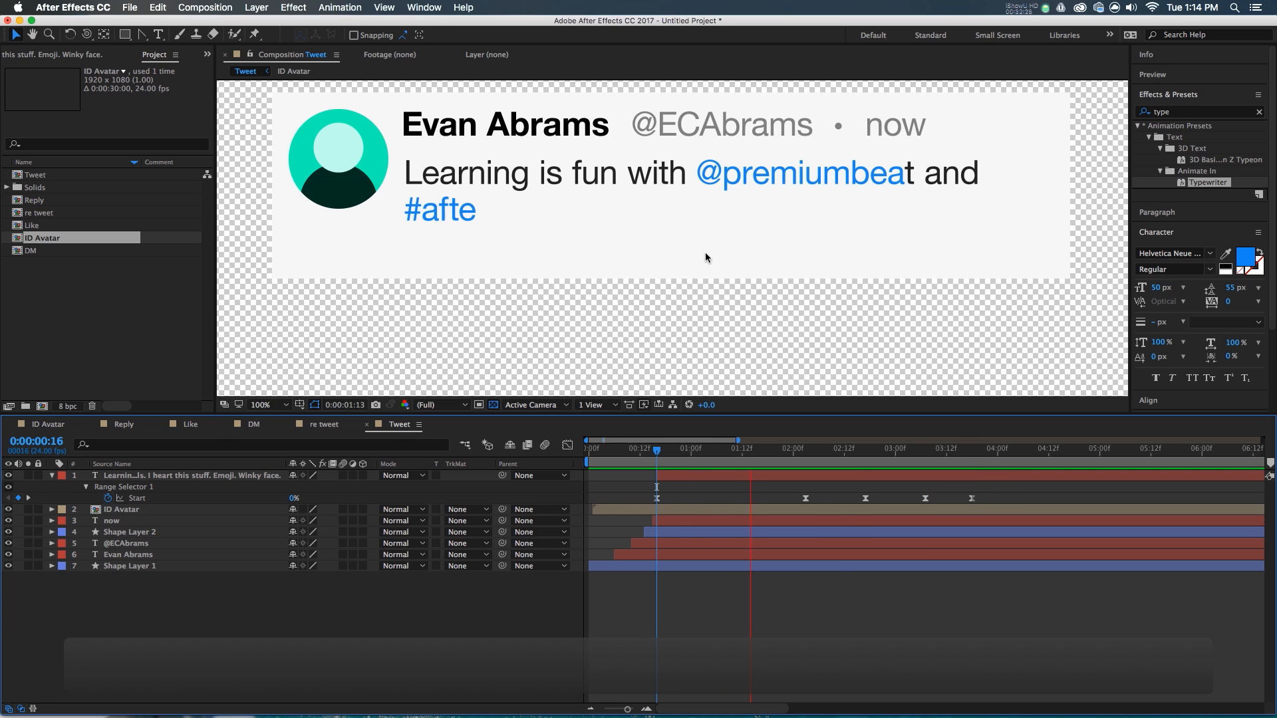
pyautogui.doubleClick(909, 175)
pyautogui.click(909, 174)
pyautogui.click(1225, 322)
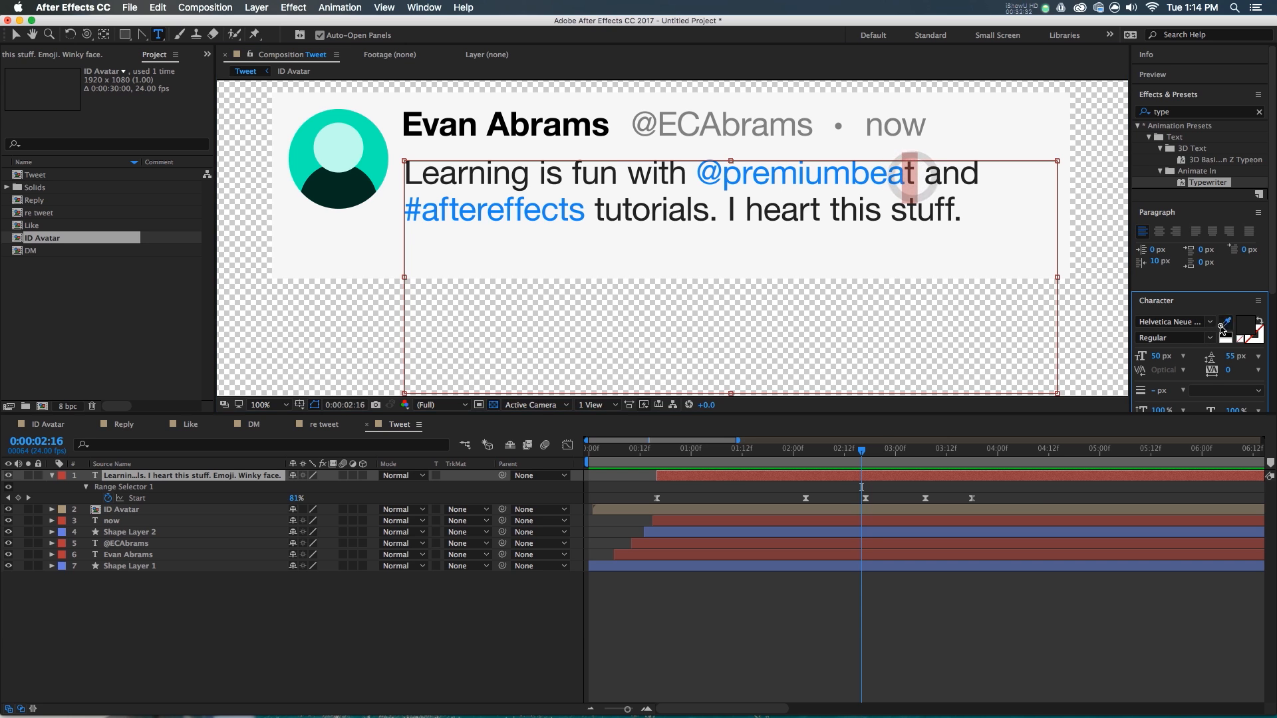
pyautogui.click(867, 166)
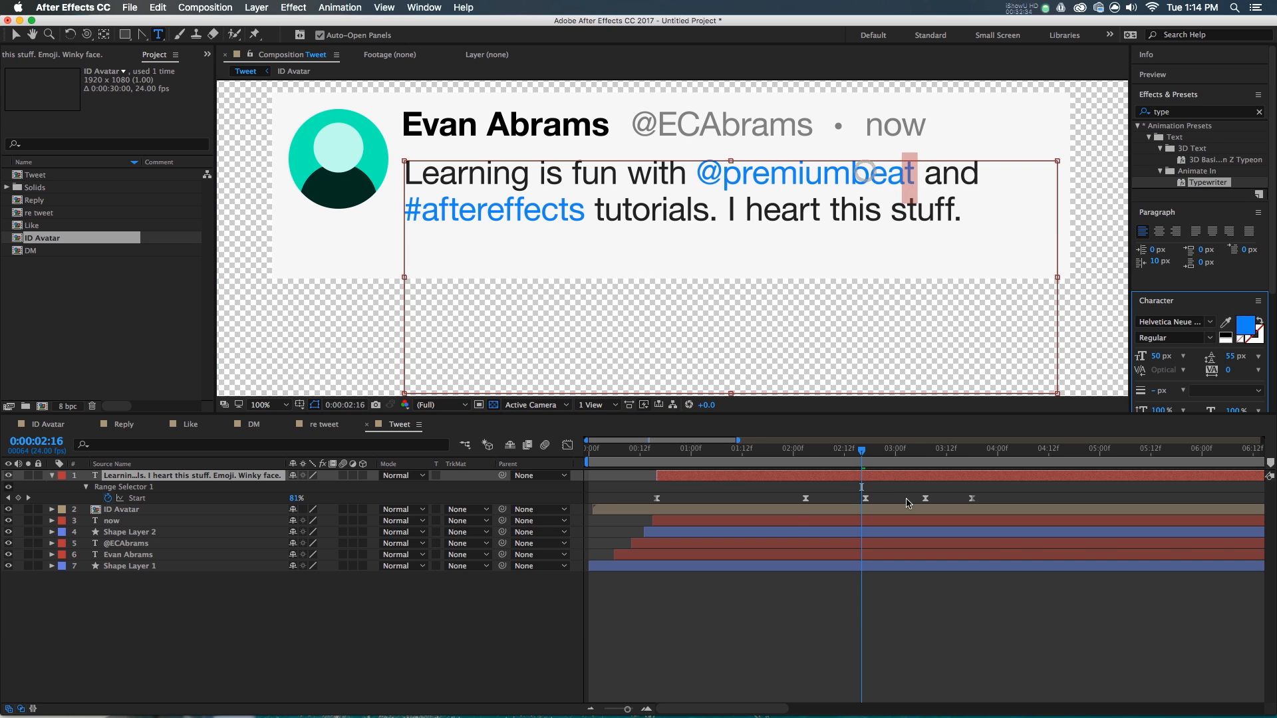
# - Shift four Start keyframes and preview the typing finishing by 0:00:04:03
pyautogui.click(746, 454)
pyautogui.press('space')
pyautogui.press('space')
pyautogui.moveTo(1024, 500); pyautogui.dragTo(844, 500)
pyautogui.click(854, 499)
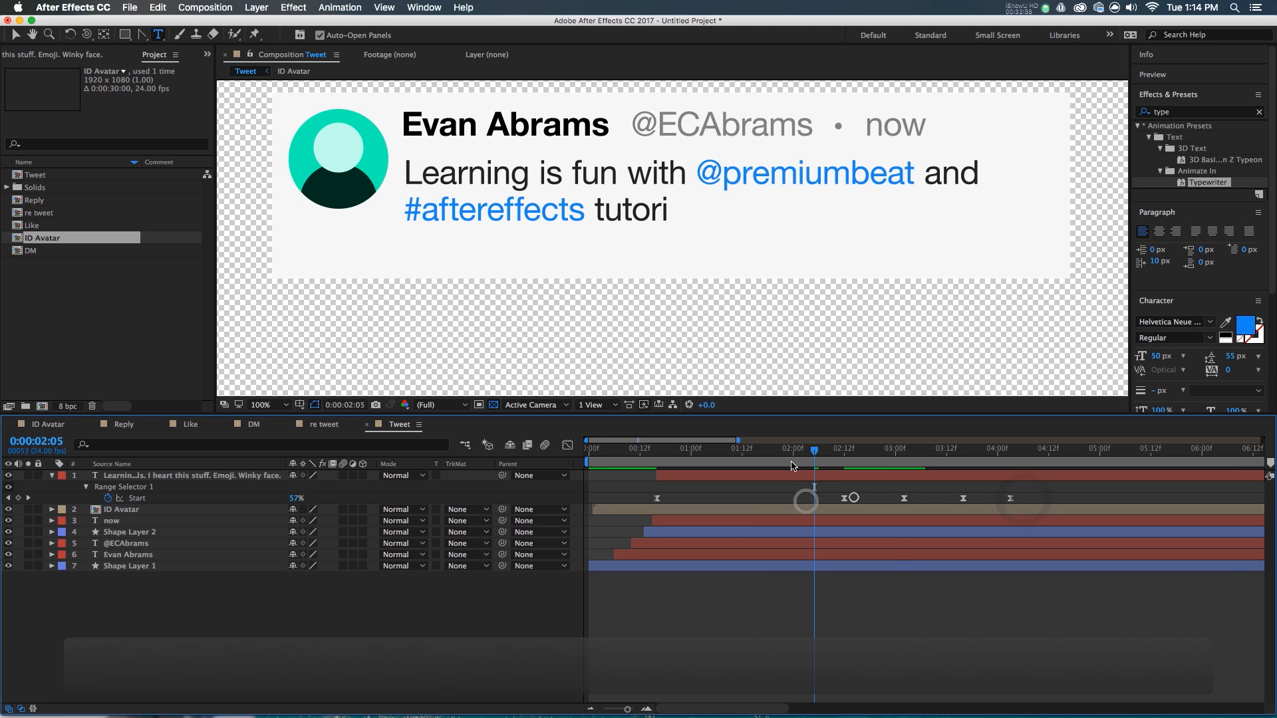
pyautogui.click(789, 458)
pyautogui.press('space')
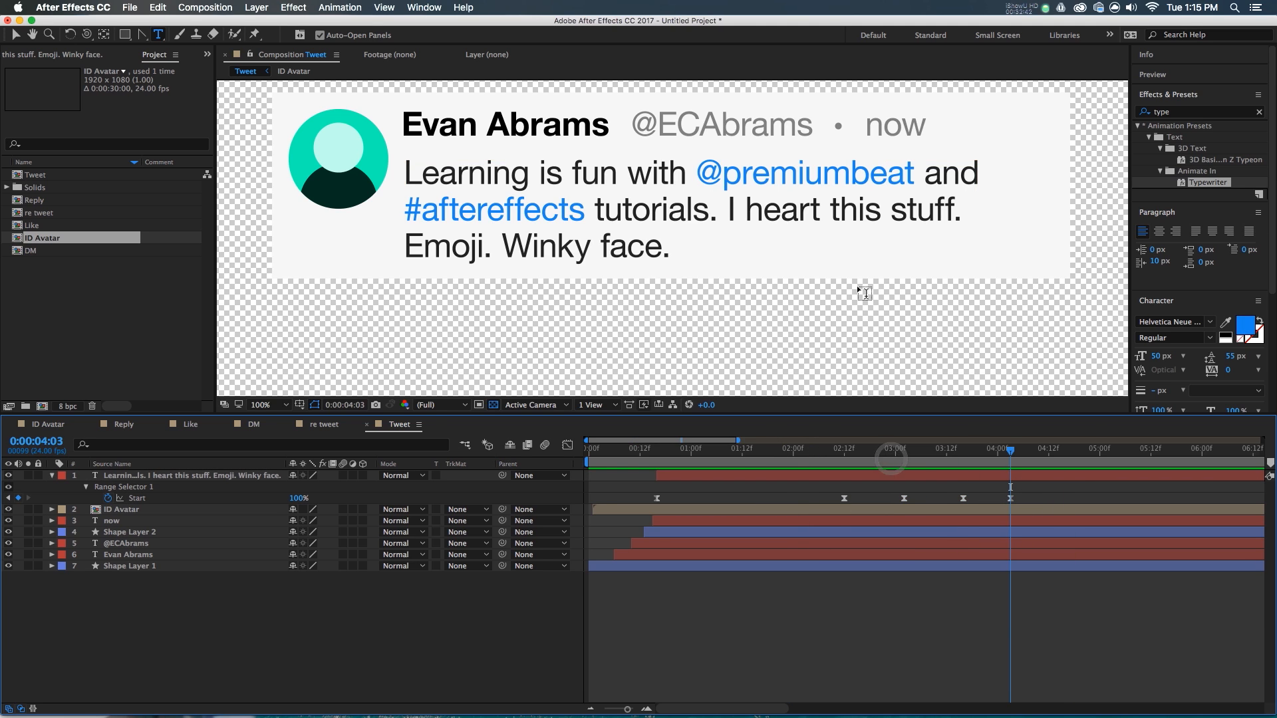
pyautogui.scroll(-2, 857, 285)
pyautogui.press('v')
pyautogui.moveTo(816, 458); pyautogui.dragTo(916, 458)
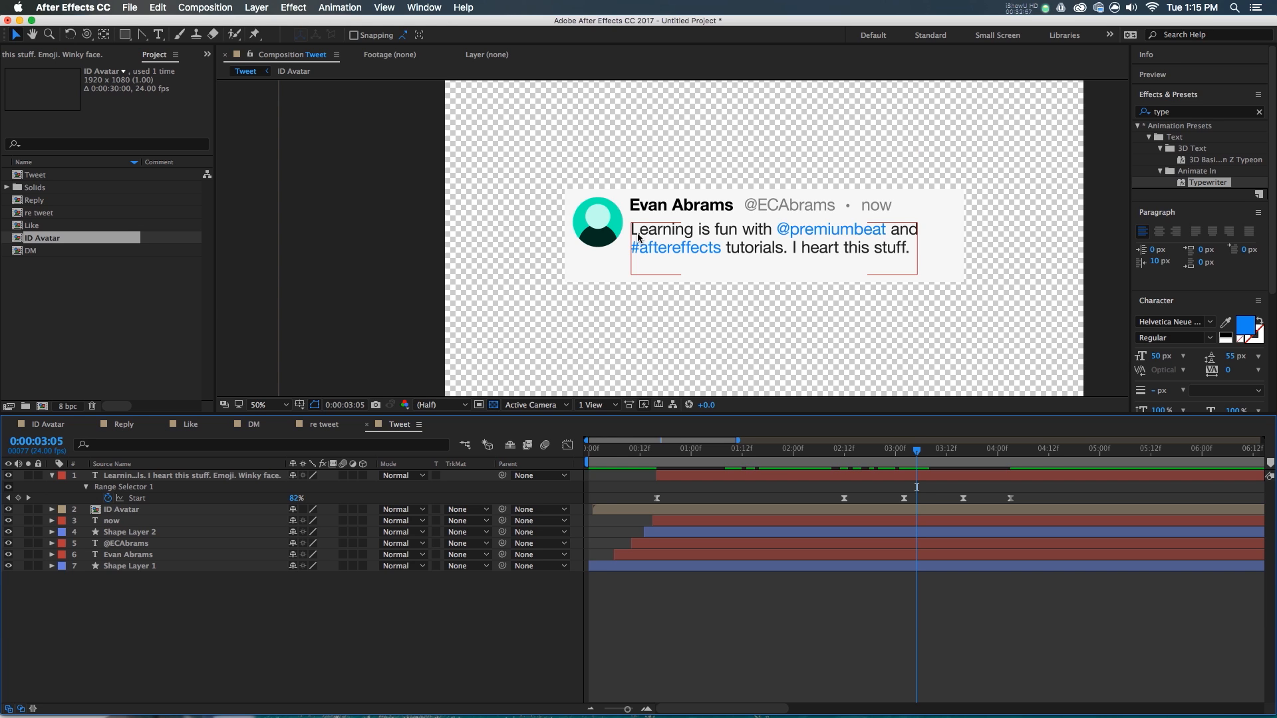
# - Reveal Shape Layer 1's Size keyframes and add a Size keyframe at 3:05
pyautogui.click(632, 566)
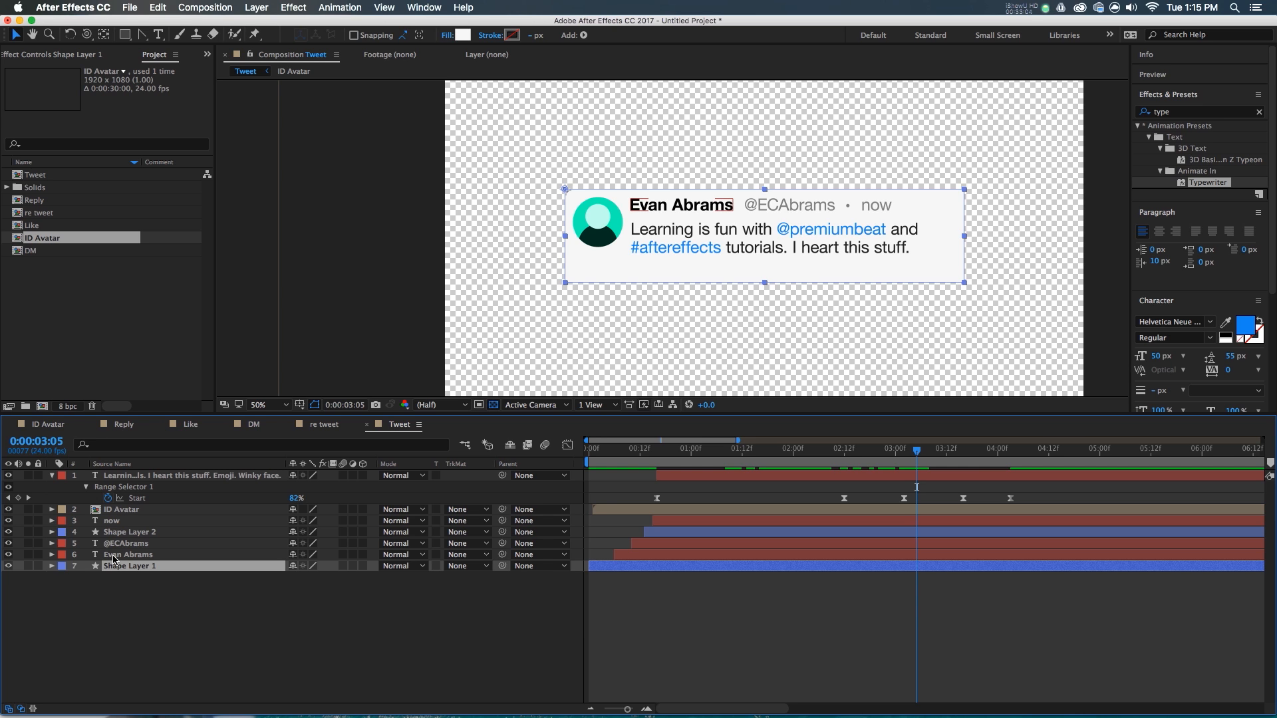
pyautogui.click(135, 499)
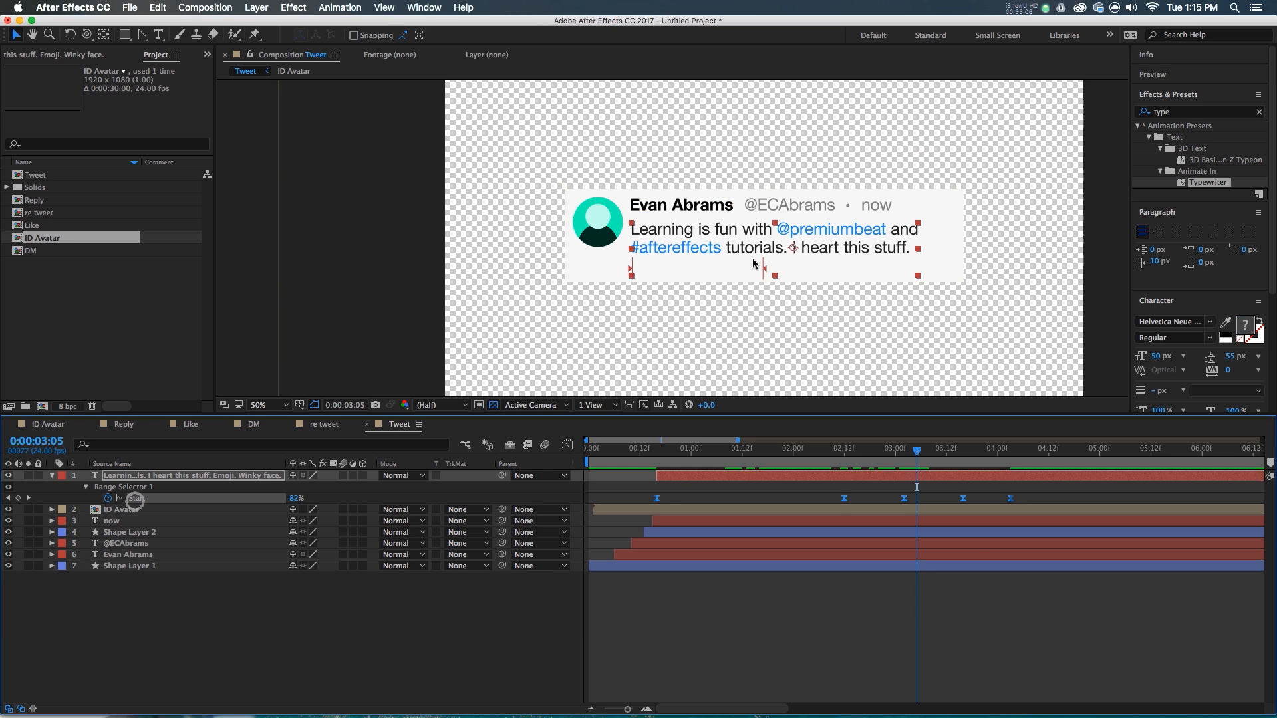
pyautogui.click(783, 566)
pyautogui.press('u')
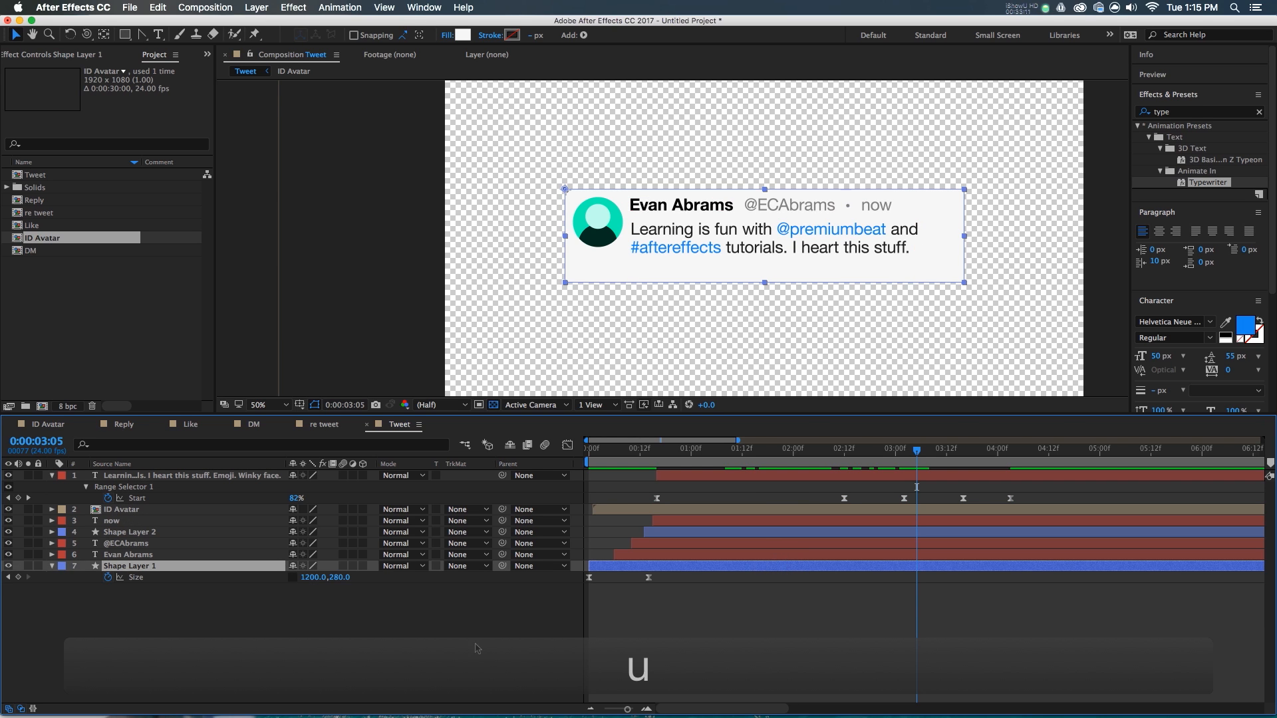
pyautogui.click(139, 577)
pyautogui.click(18, 578)
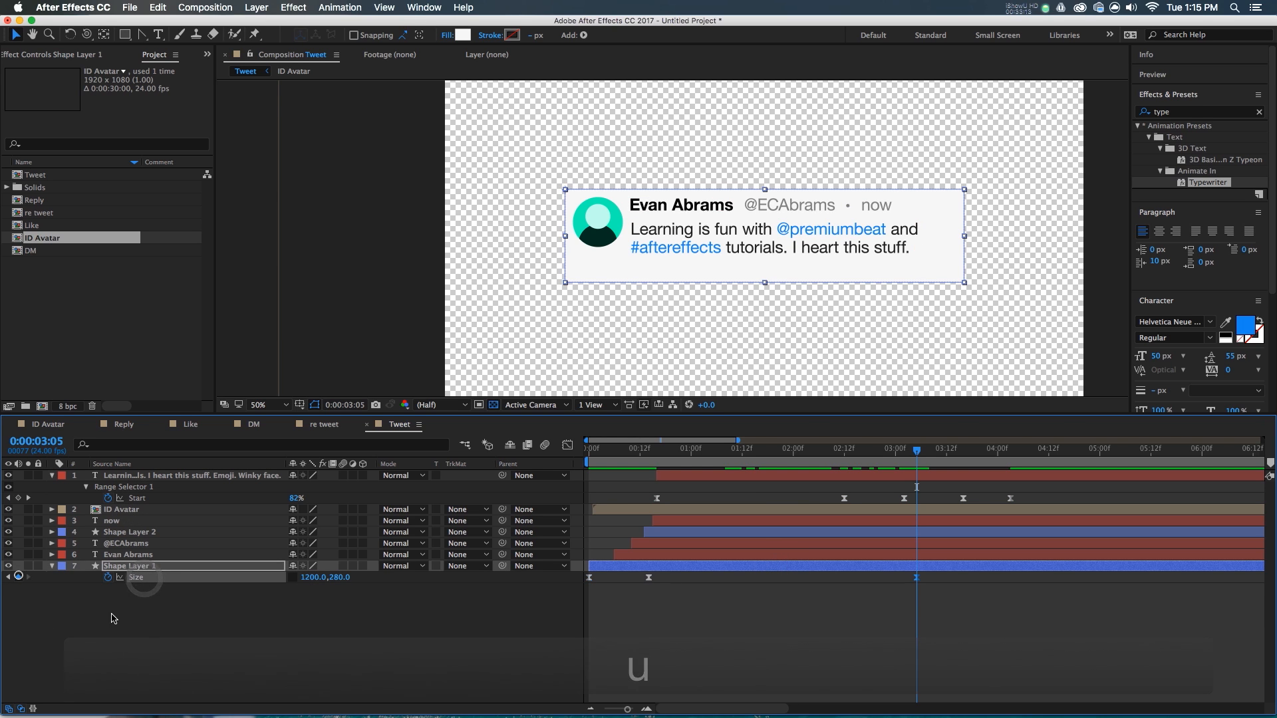
# - Move that keyframe to 3:04 and raise the box height by 60 to 340 at 3:06
pyautogui.scroll(2, 934, 588)
pyautogui.press('pagedown')
pyautogui.press('pageup')
pyautogui.press('pageup')
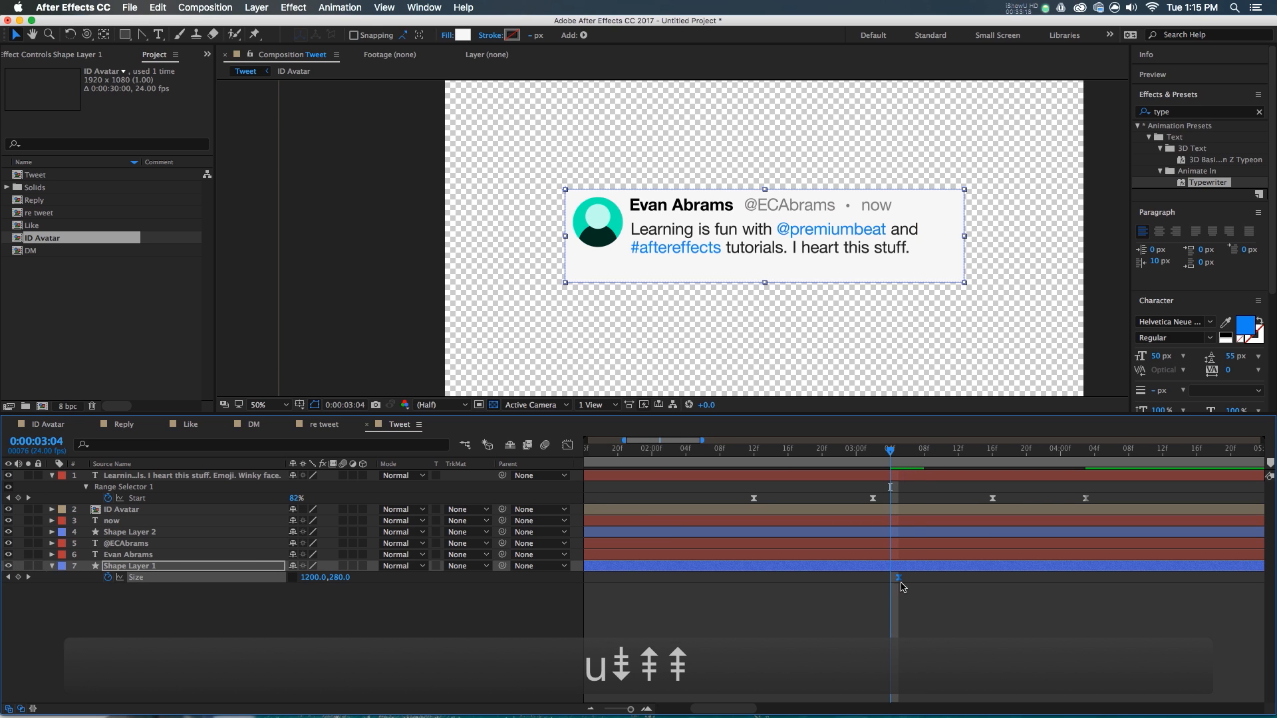
pyautogui.moveTo(898, 578); pyautogui.dragTo(893, 582)
pyautogui.press('pagedown')
pyautogui.press('pagedown')
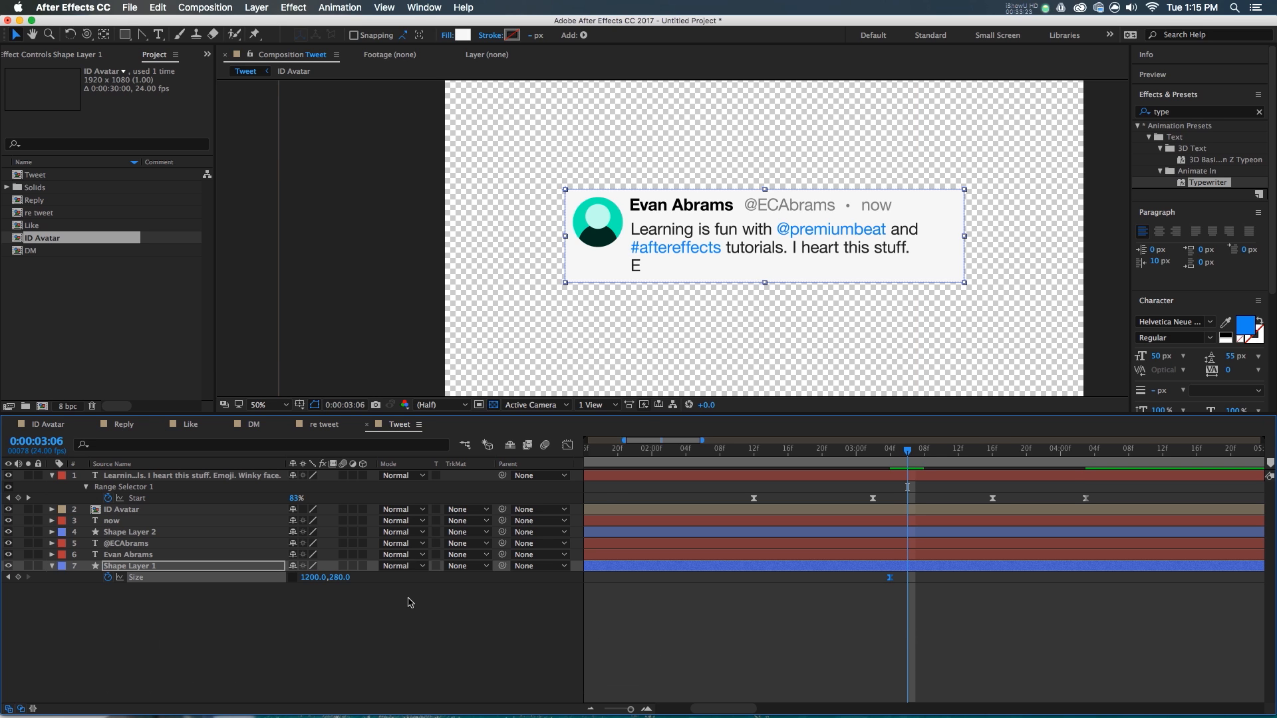
pyautogui.press('Right')
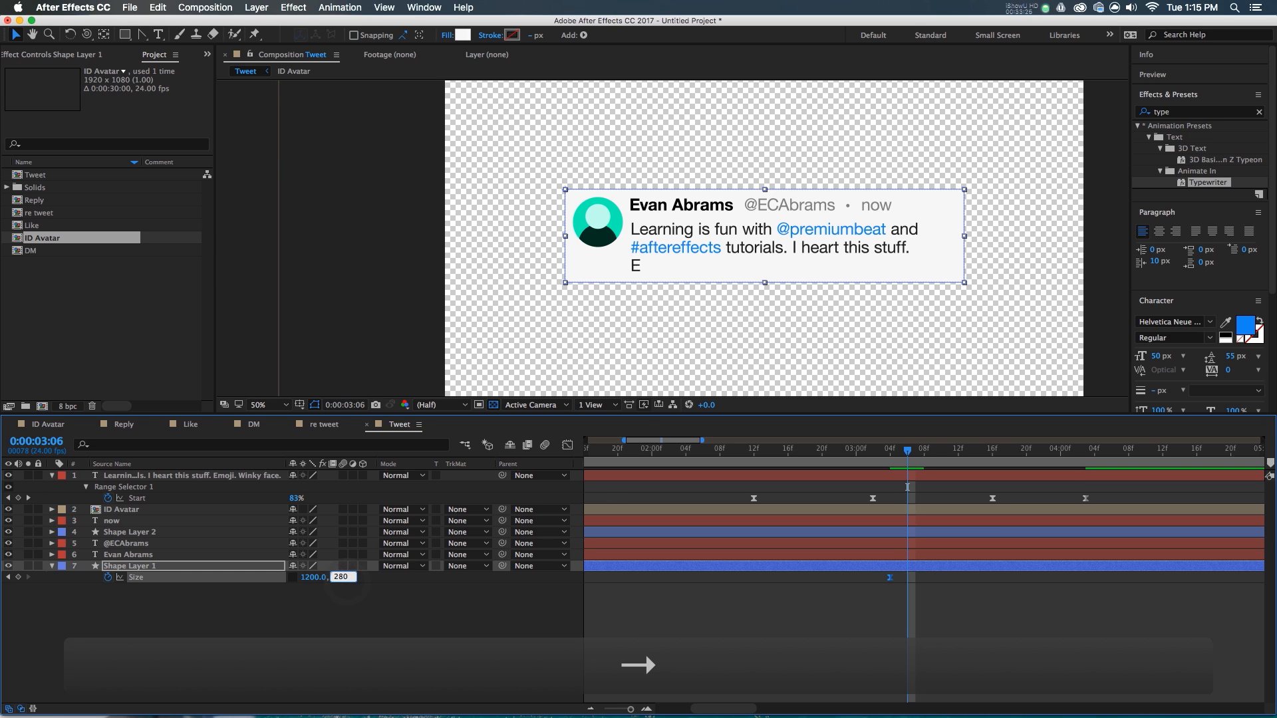
pyautogui.write('+60')
pyautogui.press('Return')
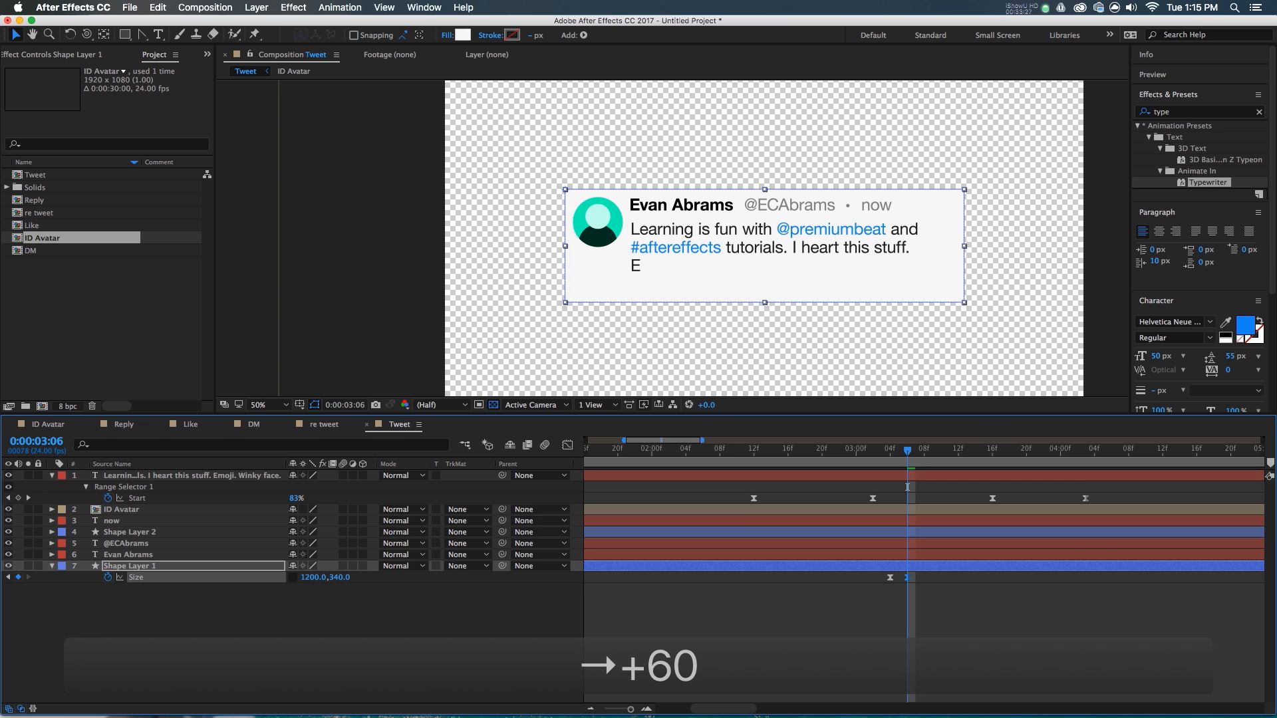
# - Set the tweet text's leading to 60
pyautogui.click(906, 475)
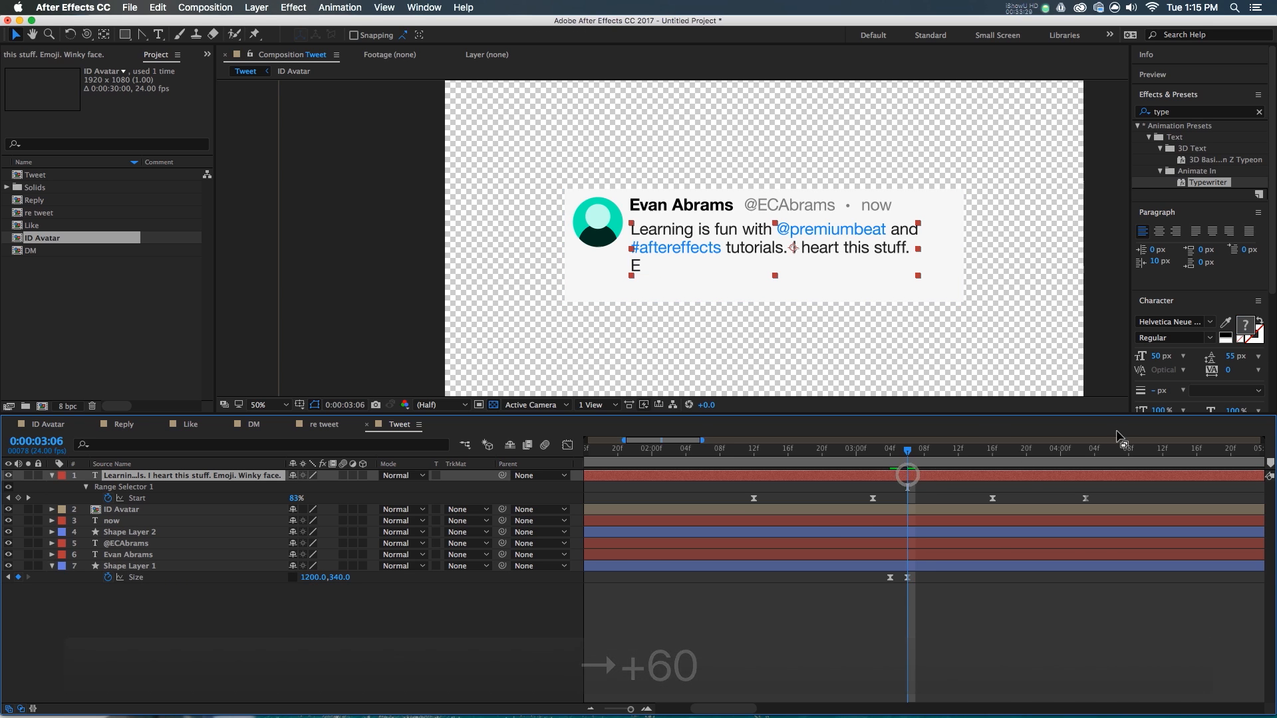
pyautogui.click(1234, 357)
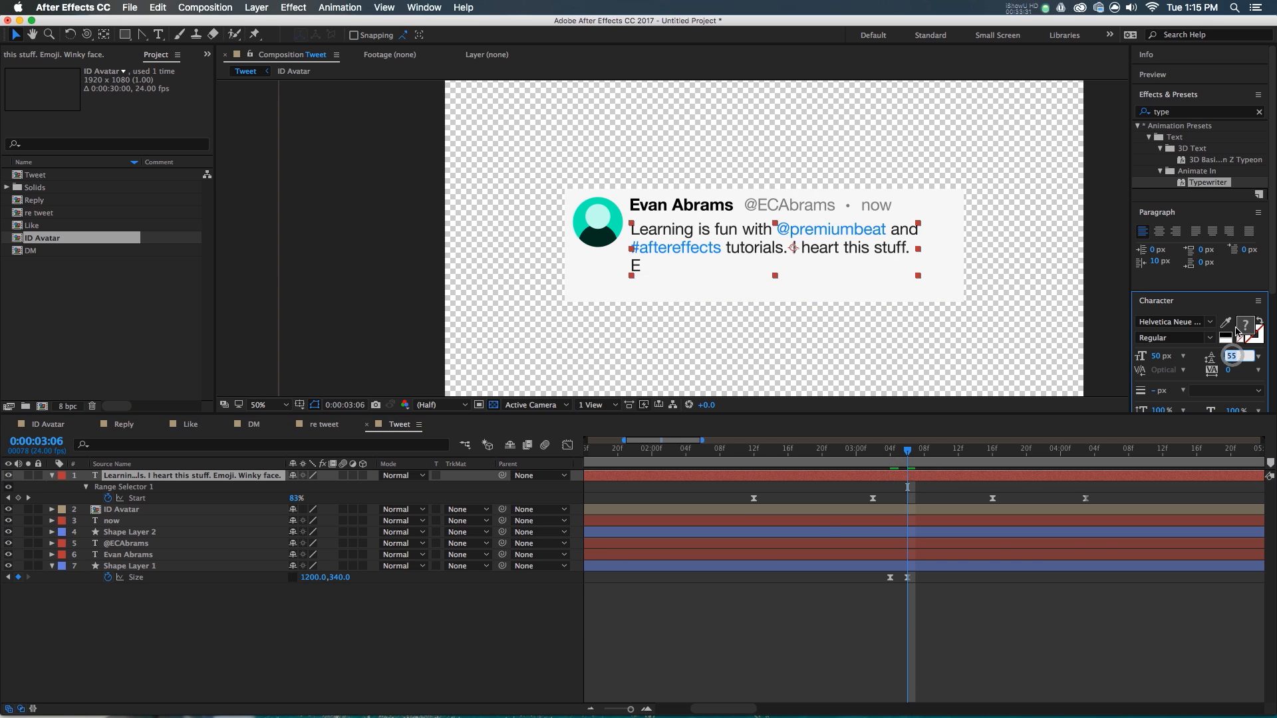
pyautogui.write('60')
pyautogui.press('Return')
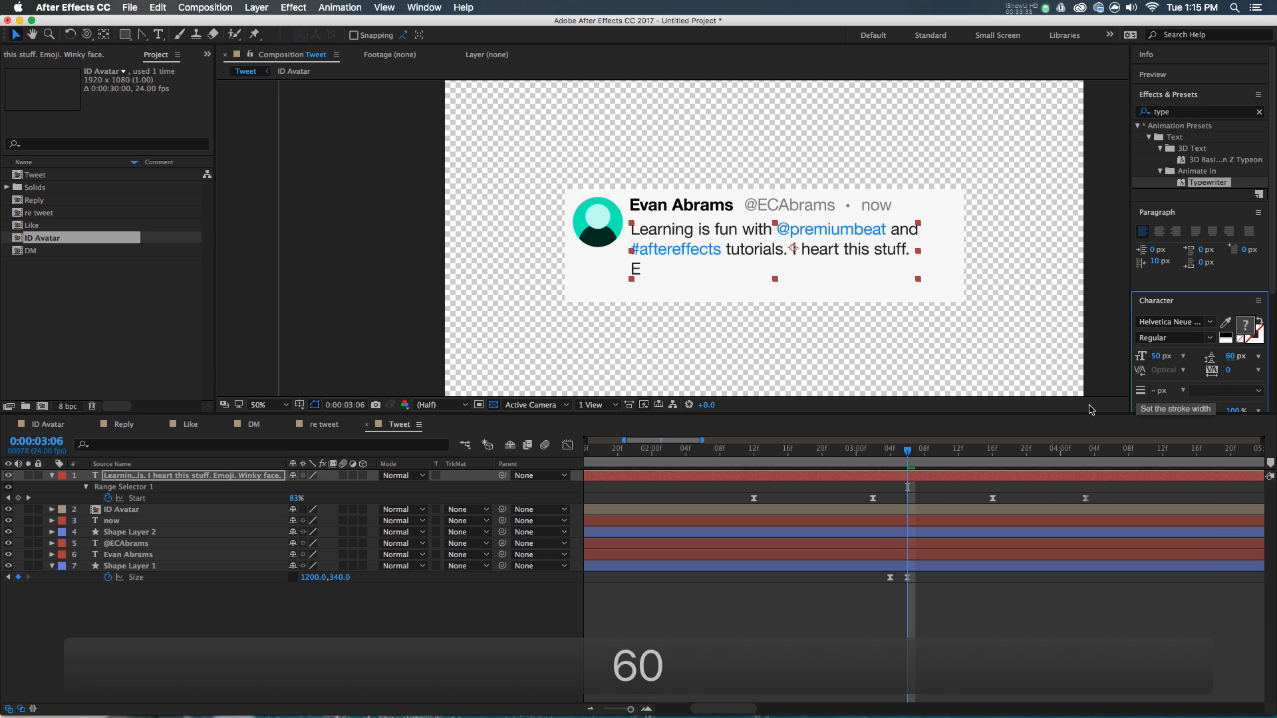
pyautogui.click(907, 457)
pyautogui.moveTo(908, 458)
pyautogui.mouseDown()
pyautogui.moveTo(893, 464)
pyautogui.moveTo(908, 464)
pyautogui.mouseUp()
# - Move the final Size keyframe to 3:08, apply Easy Ease, and strengthen its ease-in influence
pyautogui.moveTo(890, 577); pyautogui.dragTo(881, 577)
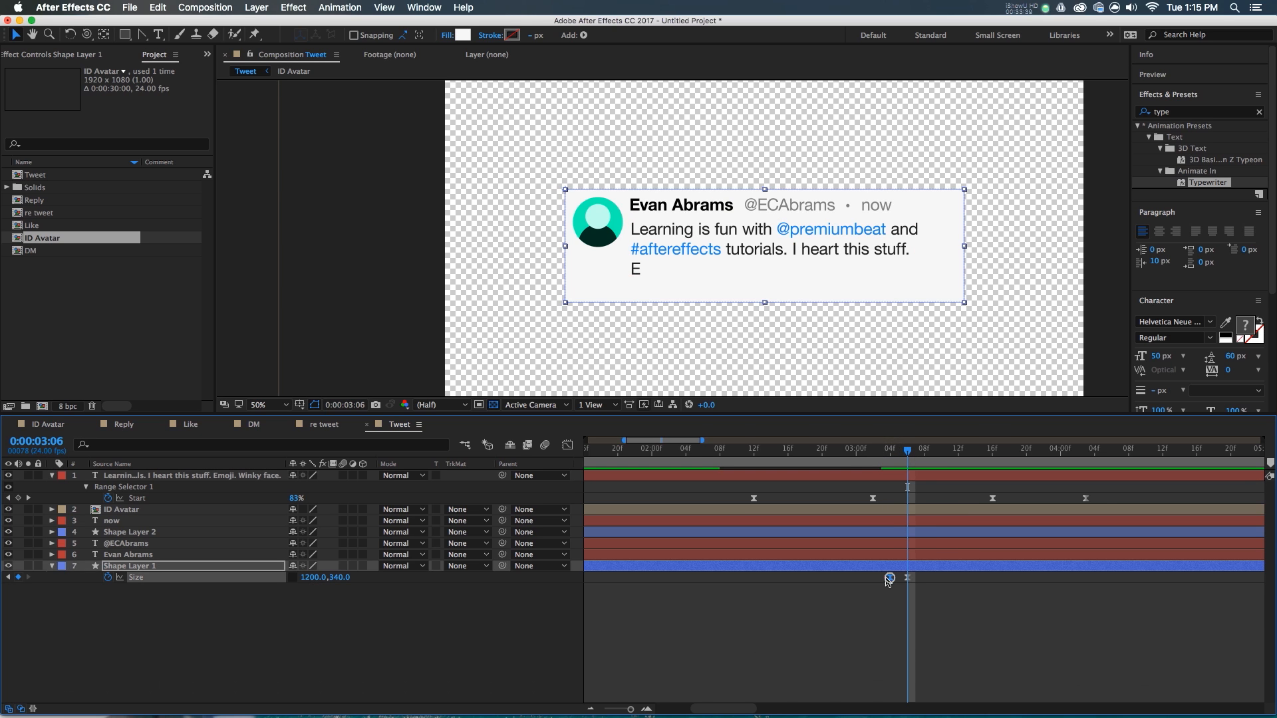
pyautogui.click(881, 460)
pyautogui.press('pagedown')
pyautogui.press('pagedown')
pyautogui.press('pagedown')
pyautogui.press('pagedown')
pyautogui.press('pagedown')
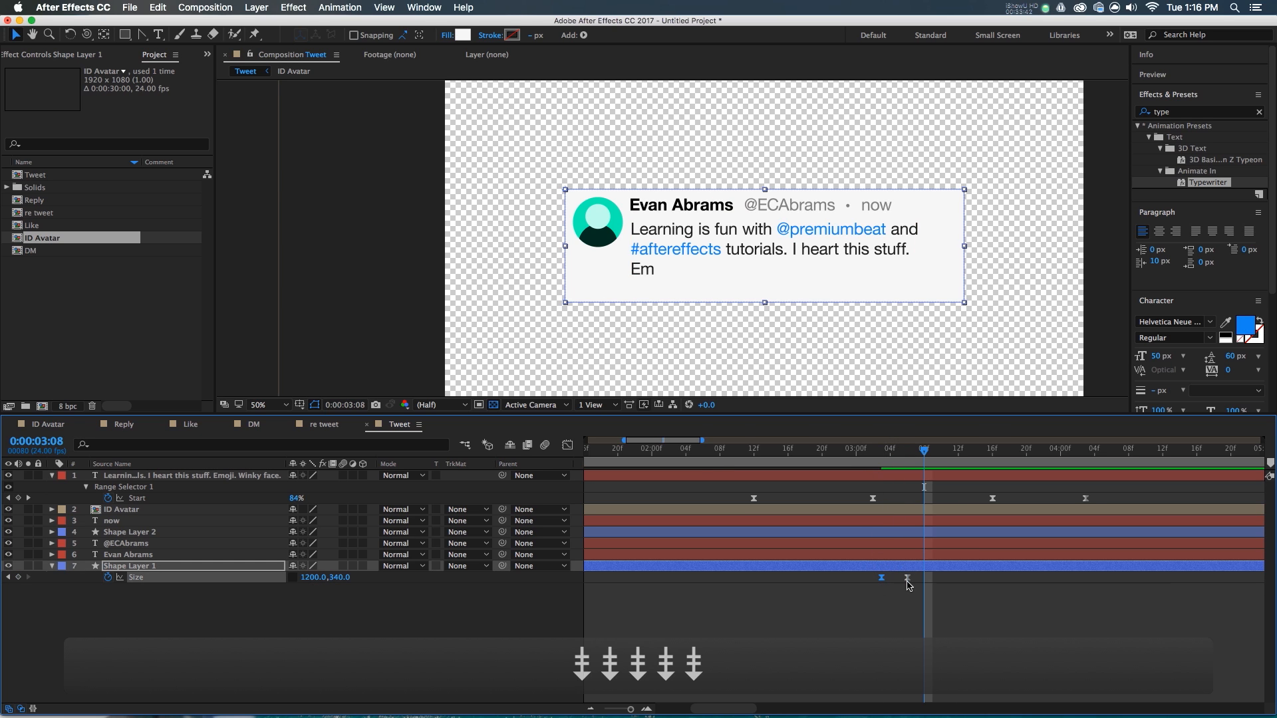
pyautogui.moveTo(919, 579); pyautogui.dragTo(867, 579)
pyautogui.press('F9')
pyautogui.hotkey('shift', 'F3')
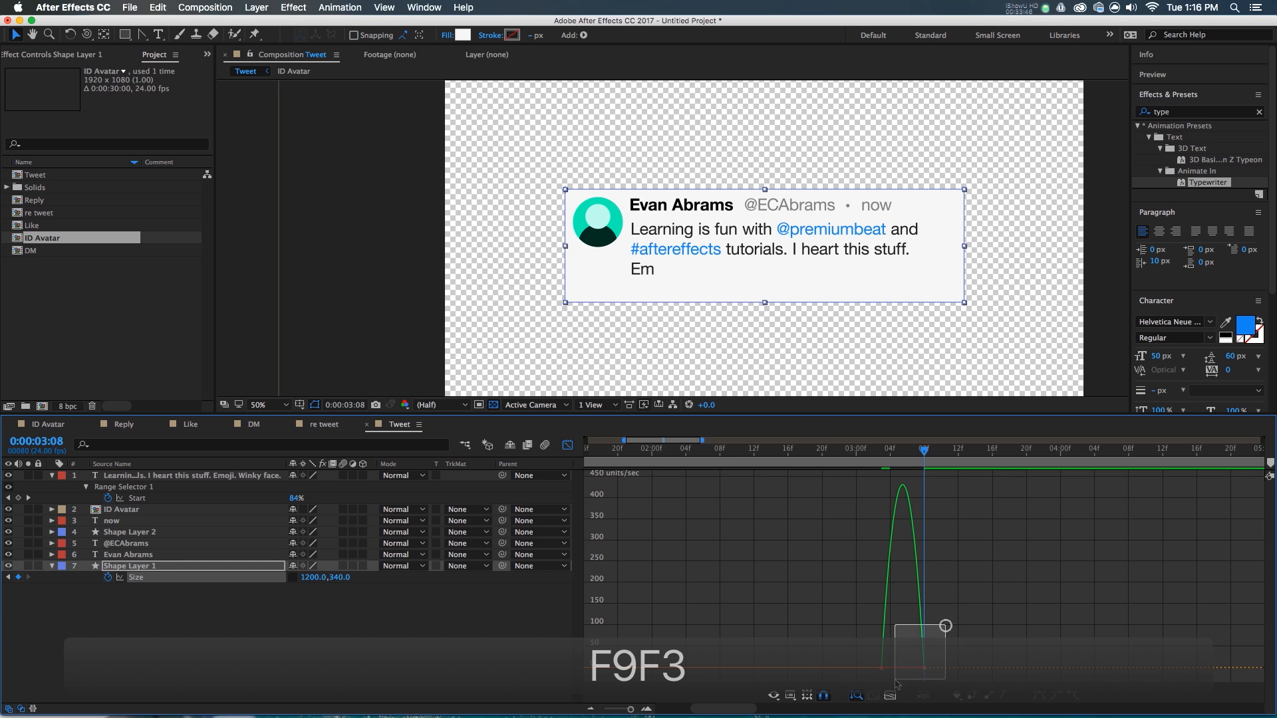
pyautogui.moveTo(920, 668); pyautogui.dragTo(891, 671)
# - Preview the box growing with the typed text, then collapse the layer properties
pyautogui.click(879, 452)
pyautogui.press('space')
pyautogui.moveTo(879, 453); pyautogui.dragTo(913, 464)
pyautogui.hotkey('shift', 'F3')
pyautogui.click(977, 624)
pyautogui.click(911, 457)
pyautogui.press('space')
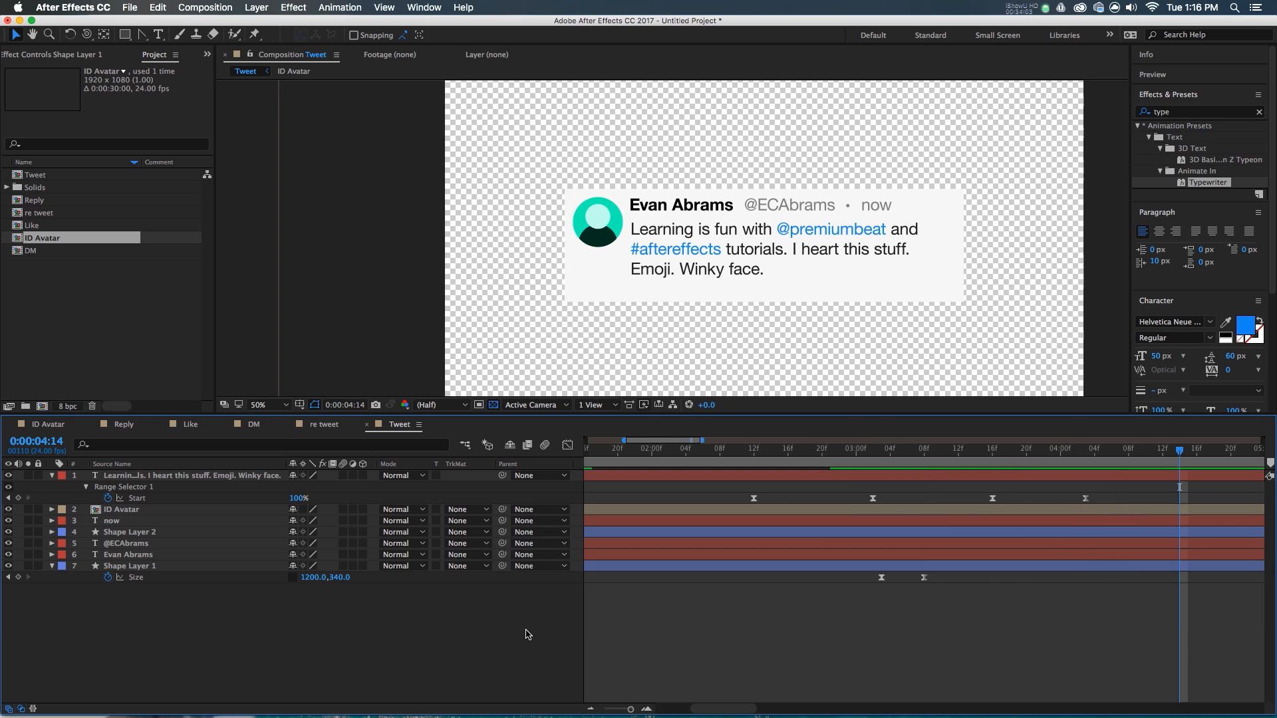
pyautogui.click(52, 476)
pyautogui.click(52, 543)
pyautogui.click(225, 603)
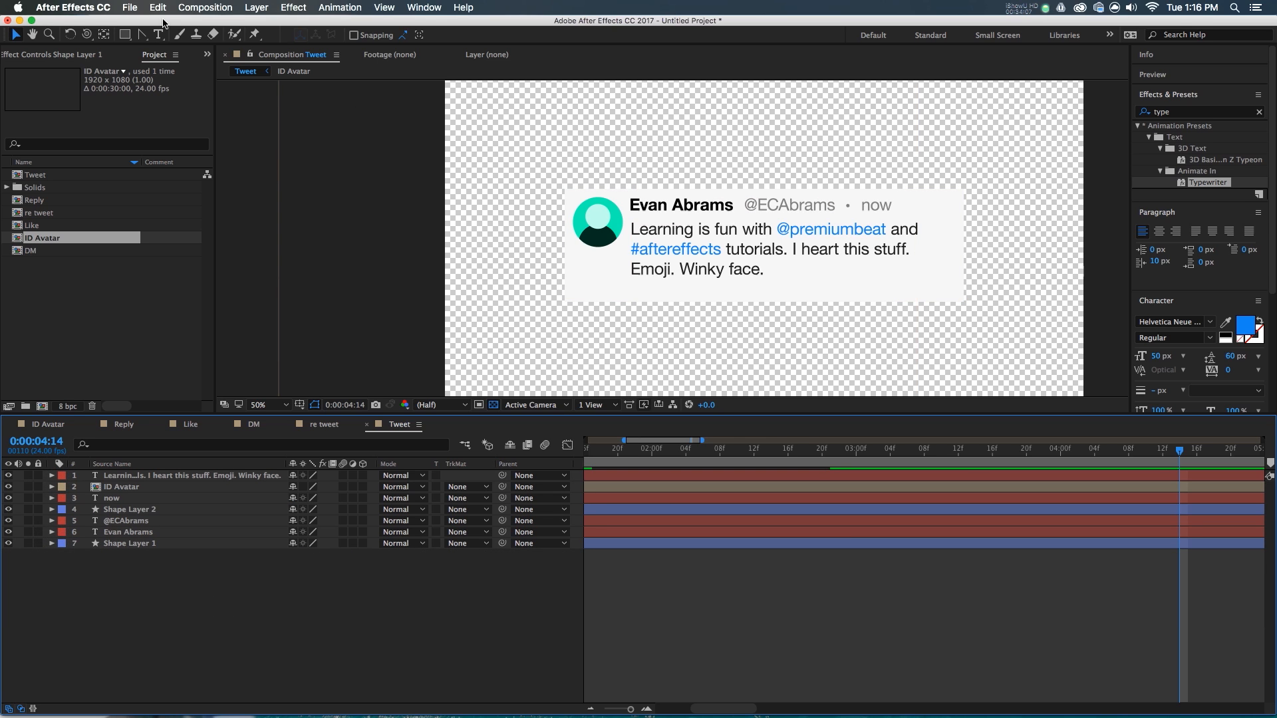
# - Create Null 2 via New > Null Object and parent it to Shape Layer 1
pyautogui.rightClick(256, 562)
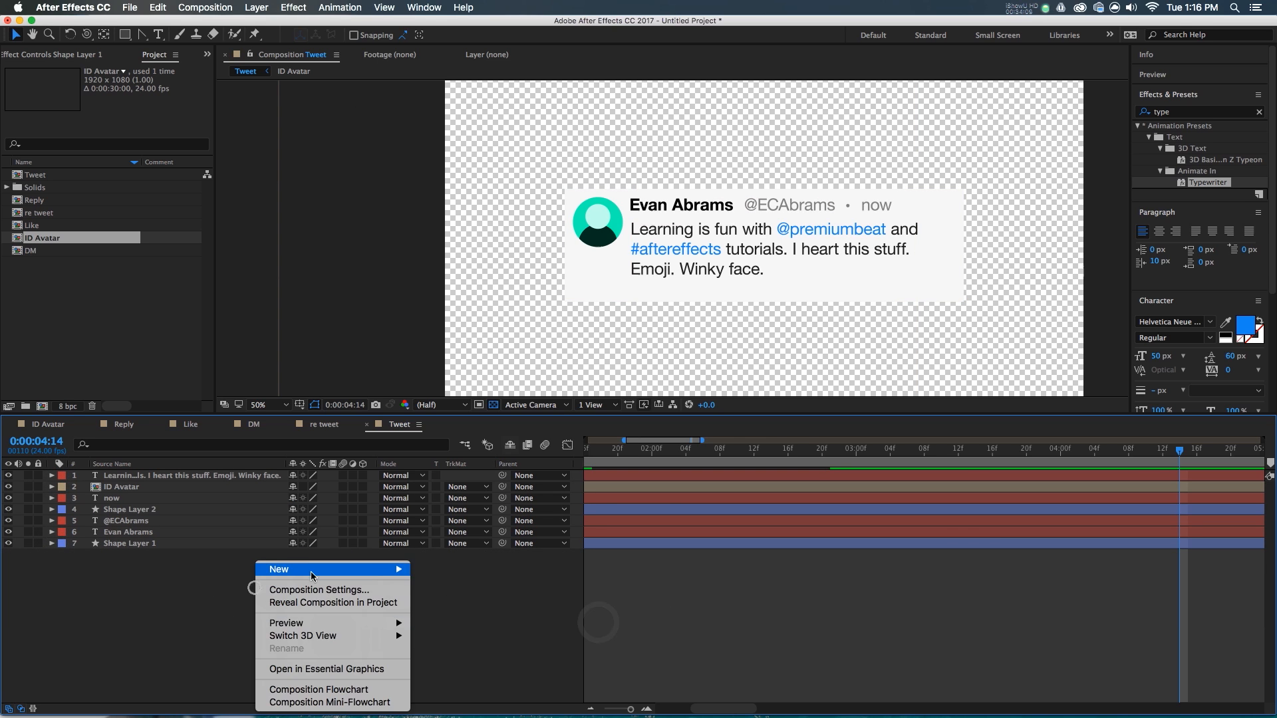
pyautogui.moveTo(279, 569)
pyautogui.click(486, 641)
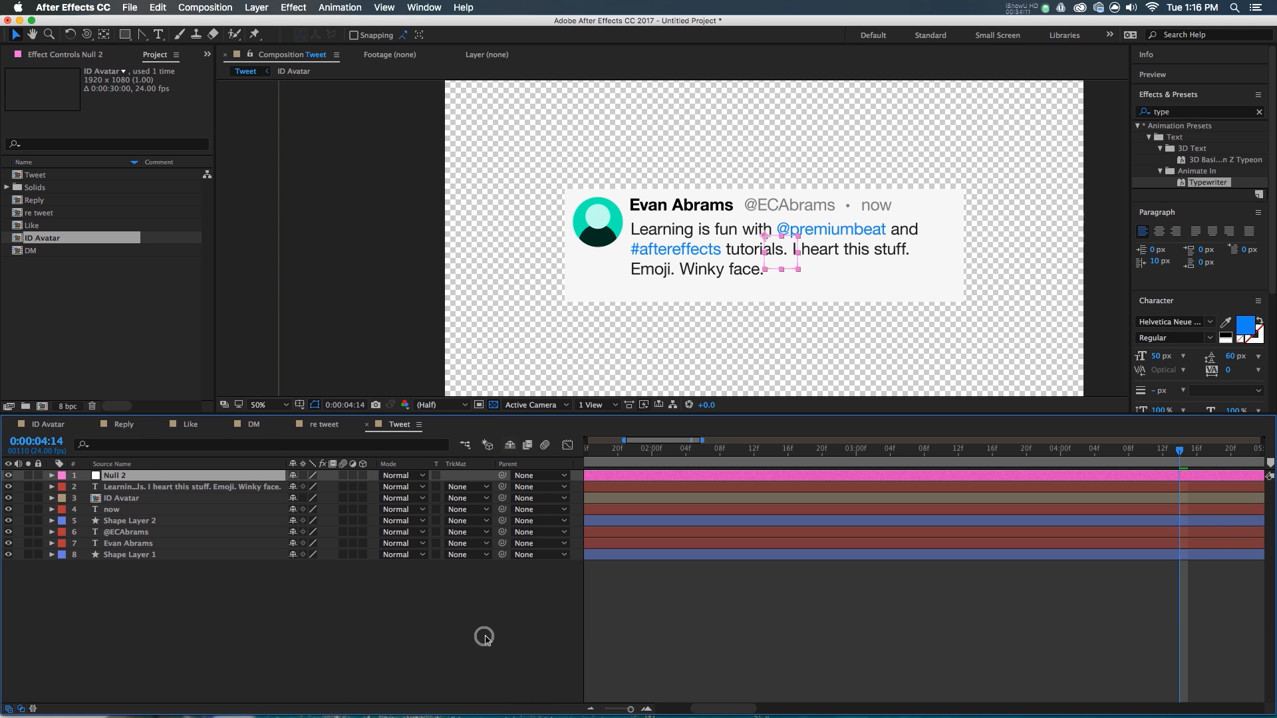
pyautogui.moveTo(298, 564); pyautogui.dragTo(163, 560)
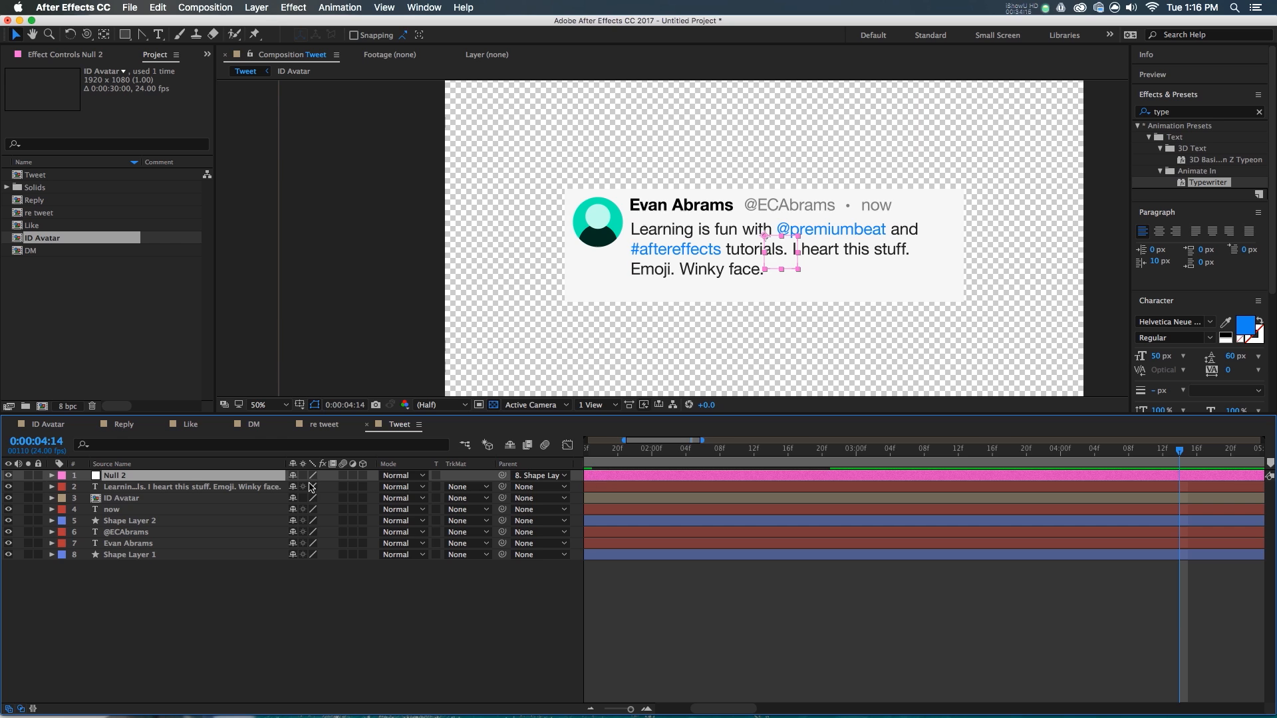
pyautogui.moveTo(503, 478); pyautogui.dragTo(288, 557)
pyautogui.scroll(6, 568, 190)
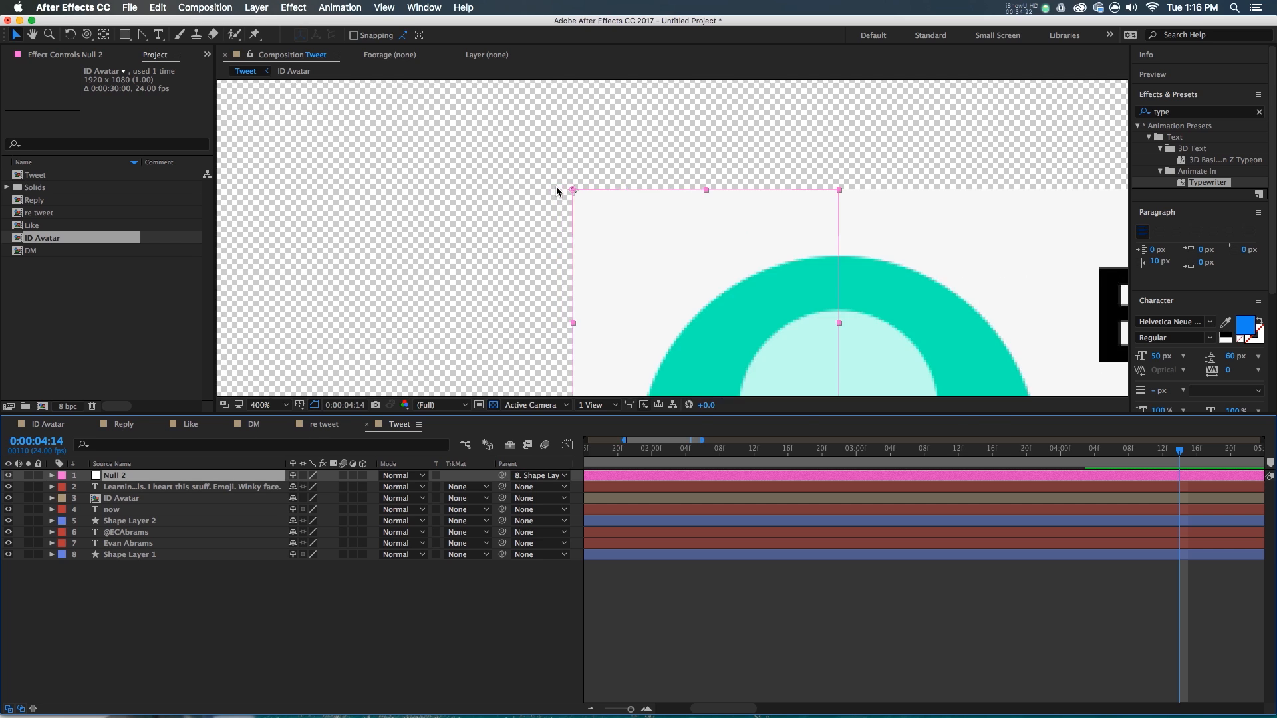
pyautogui.scroll(-4, 562, 188)
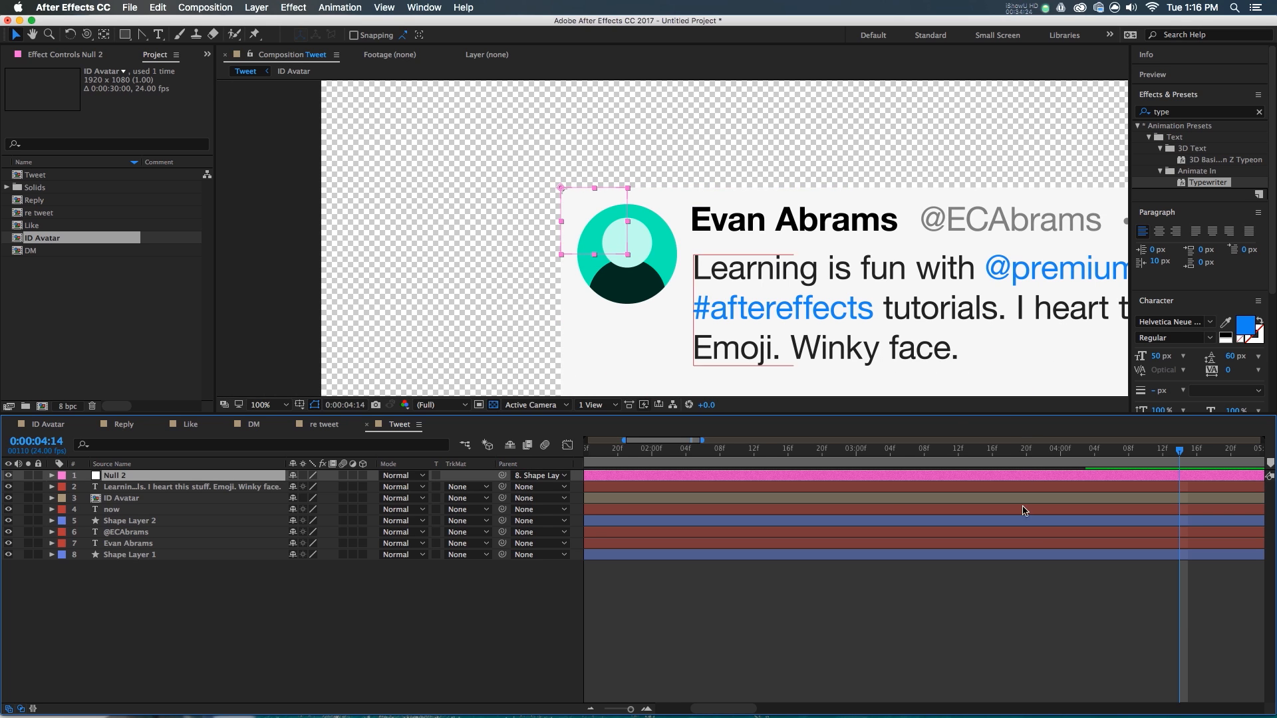
pyautogui.scroll(-2, 893, 509)
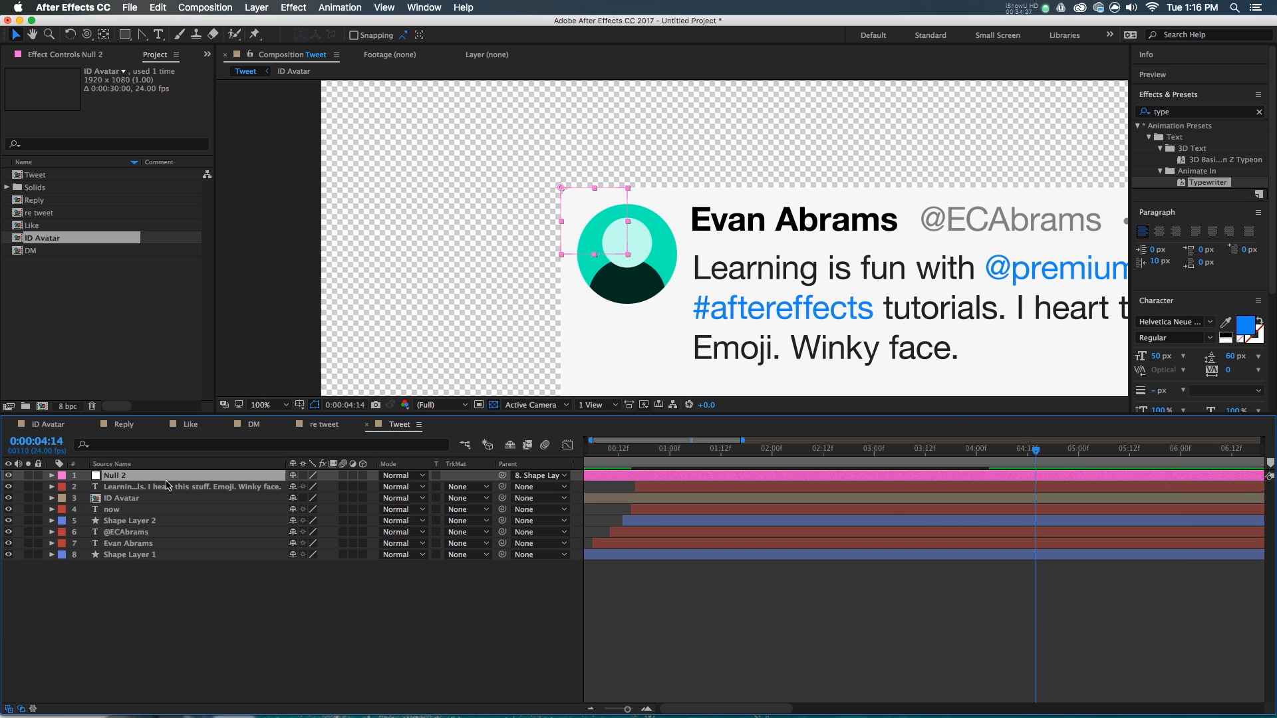
pyautogui.press('p')
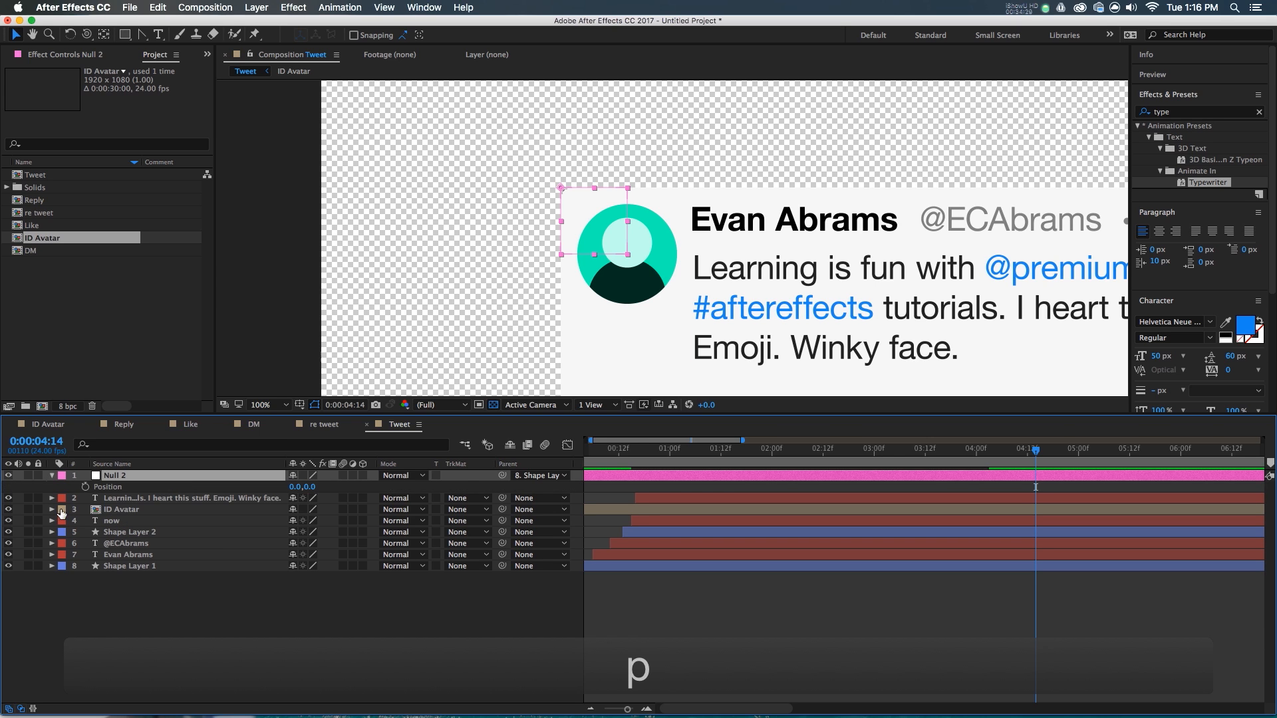
# - Enable an expression on Null 2's Position and reveal Shape Layer 1's rectangle Size
pyautogui.keyDown('alt'); pyautogui.click(85, 488); pyautogui.keyUp('alt')
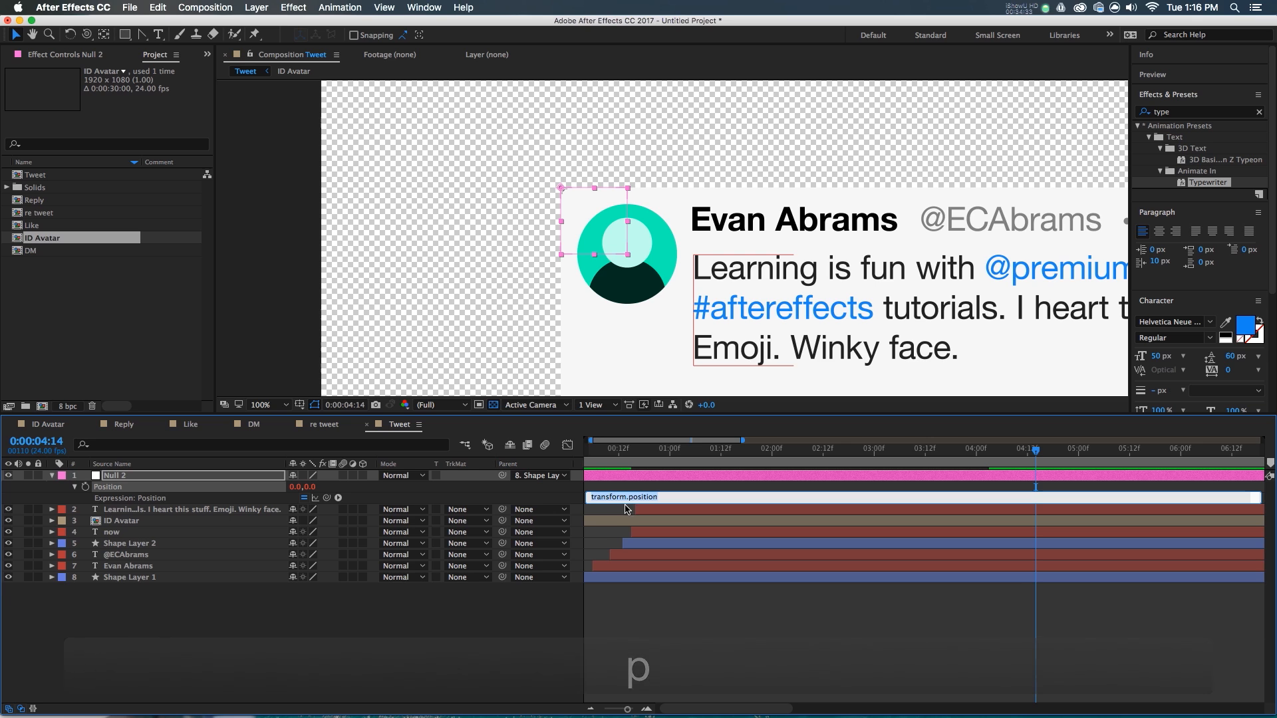
pyautogui.moveTo(622, 505); pyautogui.dragTo(622, 534)
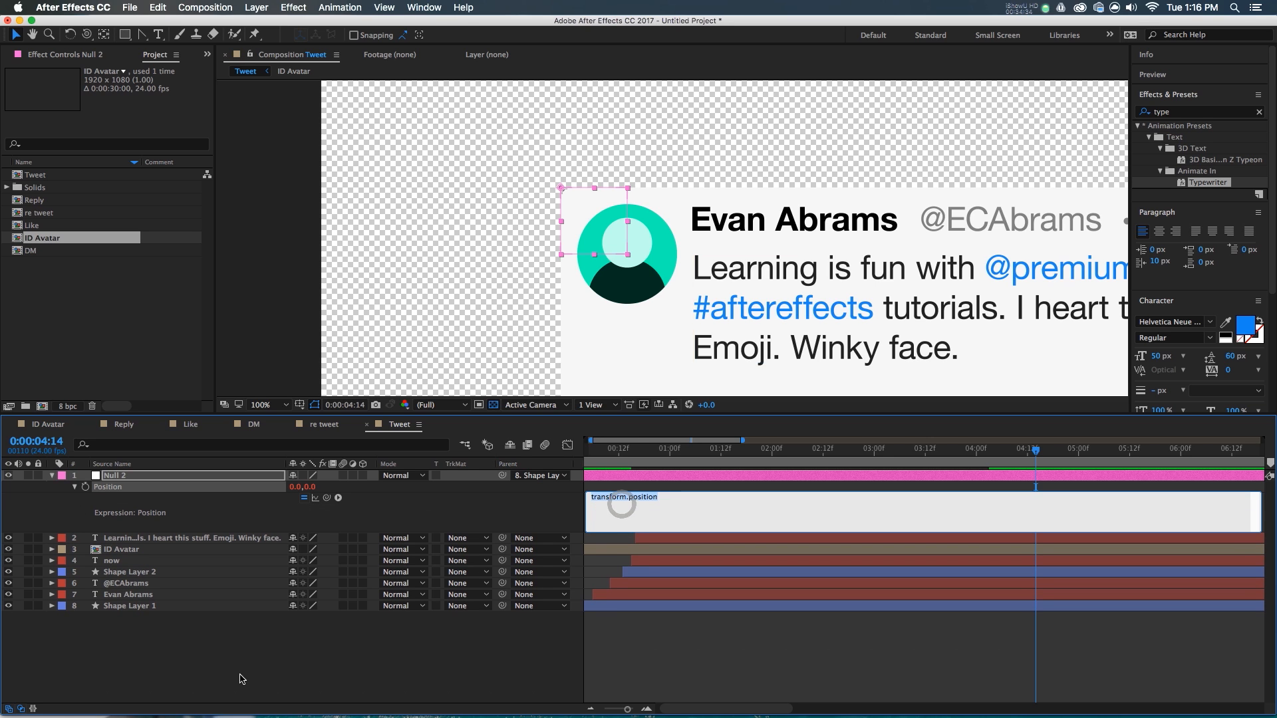
pyautogui.click(125, 613)
pyautogui.click(52, 606)
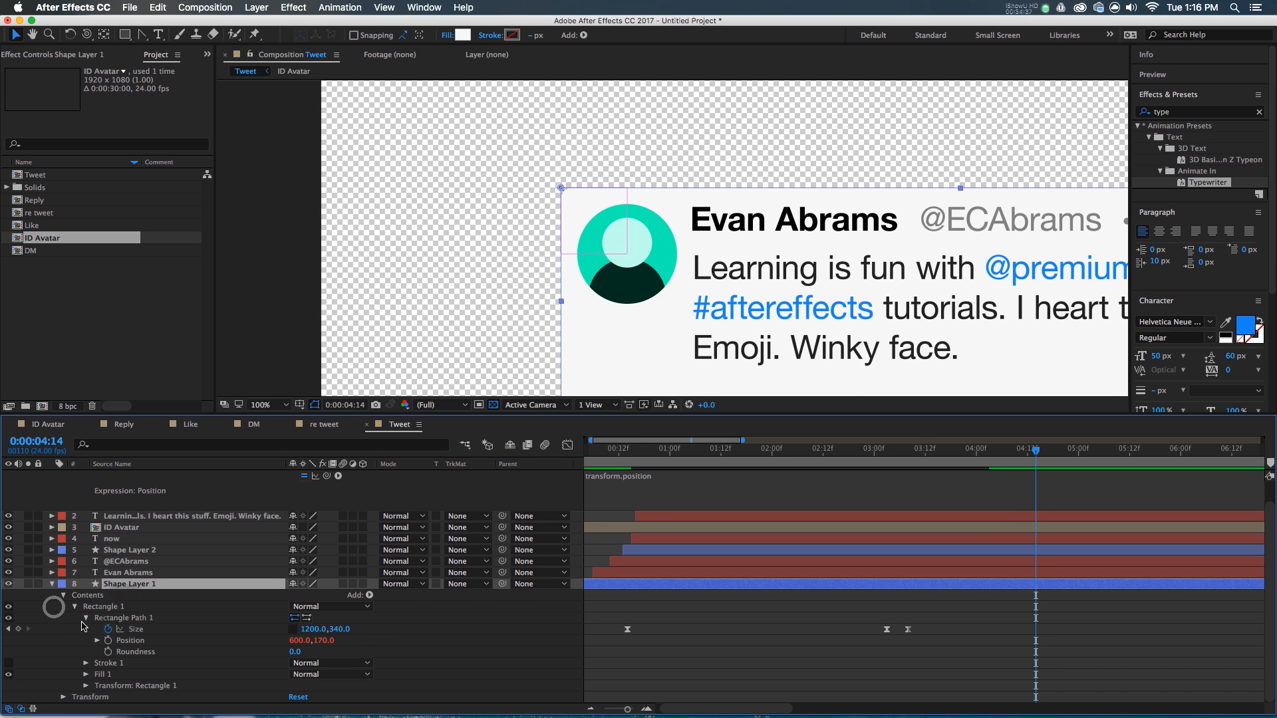
pyautogui.click(149, 632)
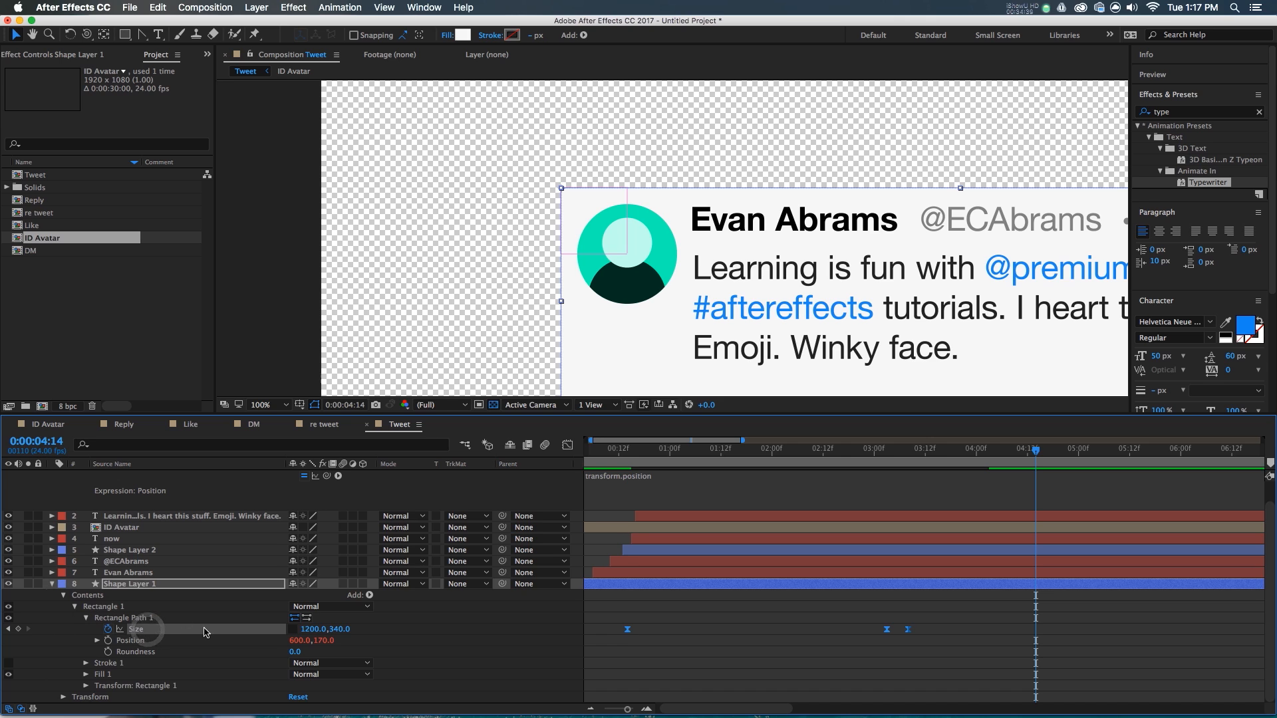
pyautogui.scroll(2, 151, 629)
# - Write the expression x=0; y= Shape Layer 1 rectangle Size[1]; [x,y]
pyautogui.click(688, 511)
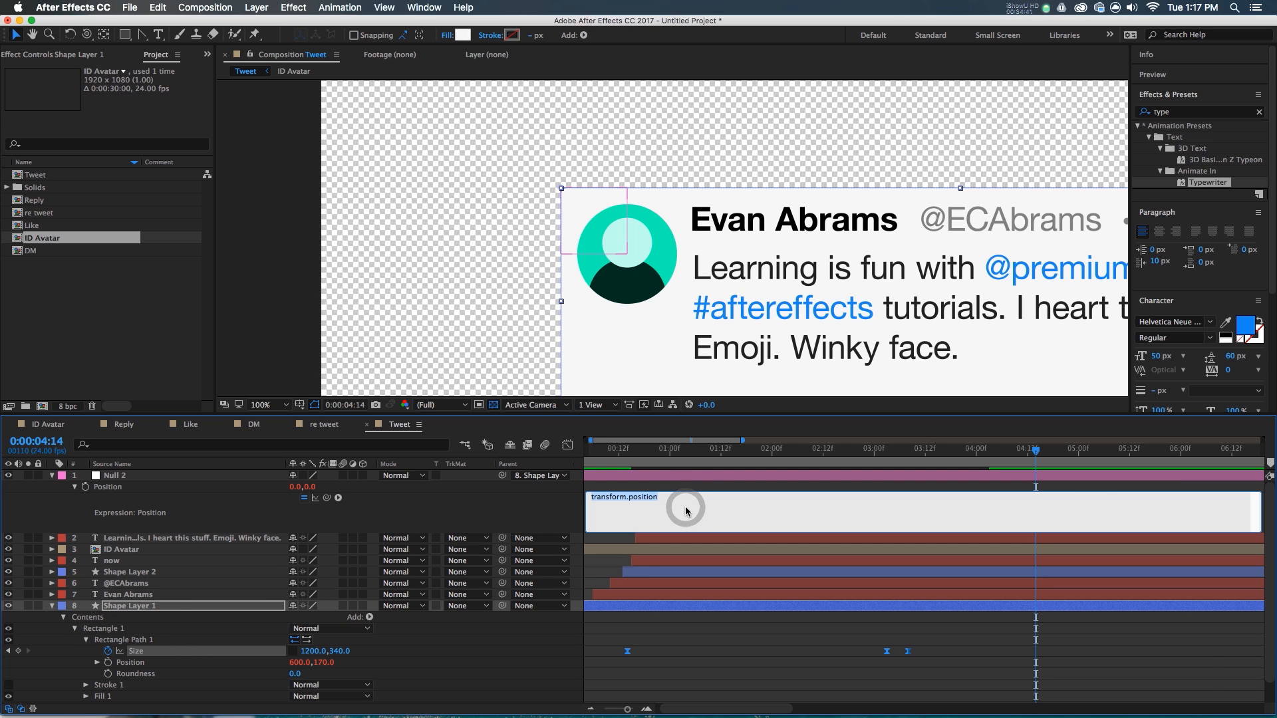
pyautogui.write('x=')
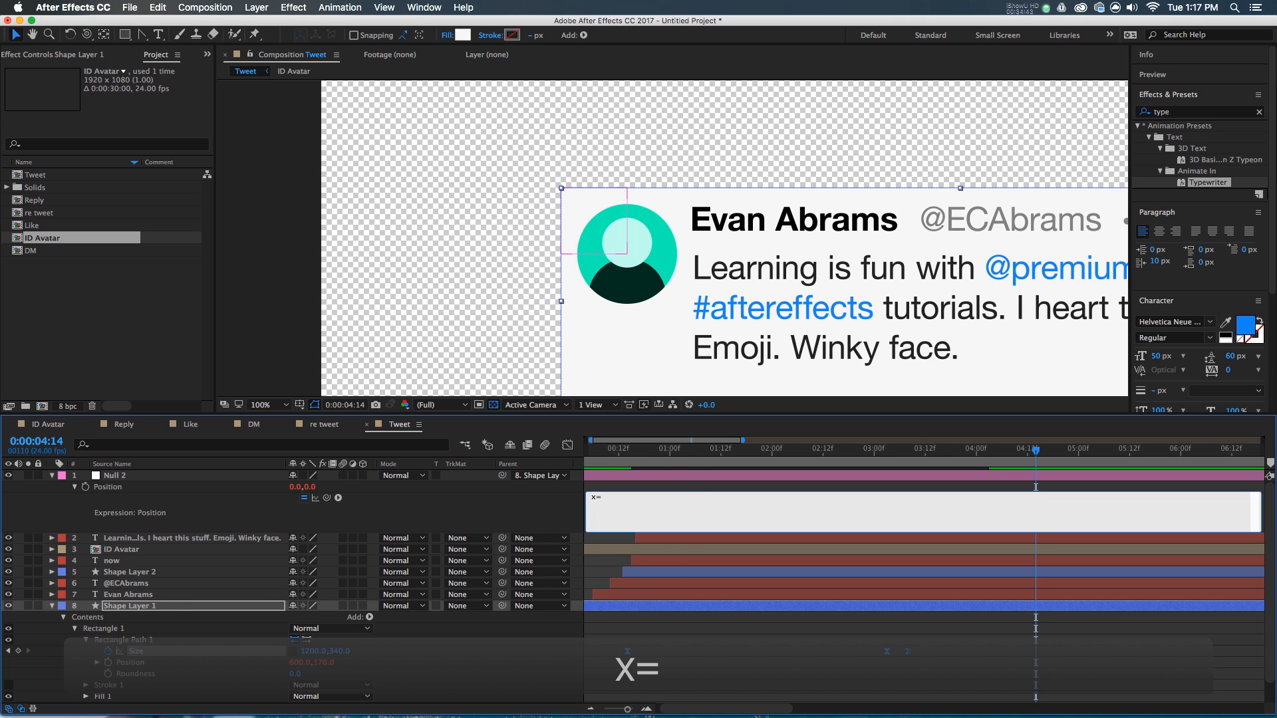
pyautogui.write('0;')
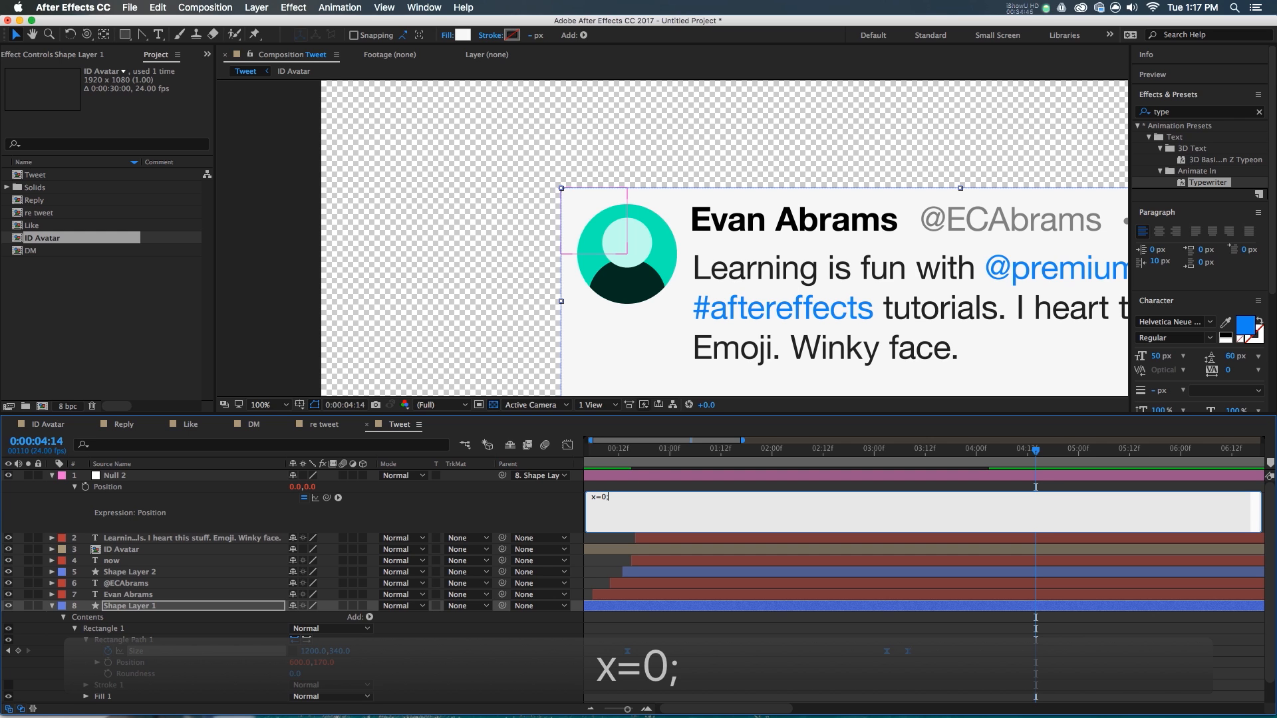
pyautogui.press('Return')
pyautogui.write('y=')
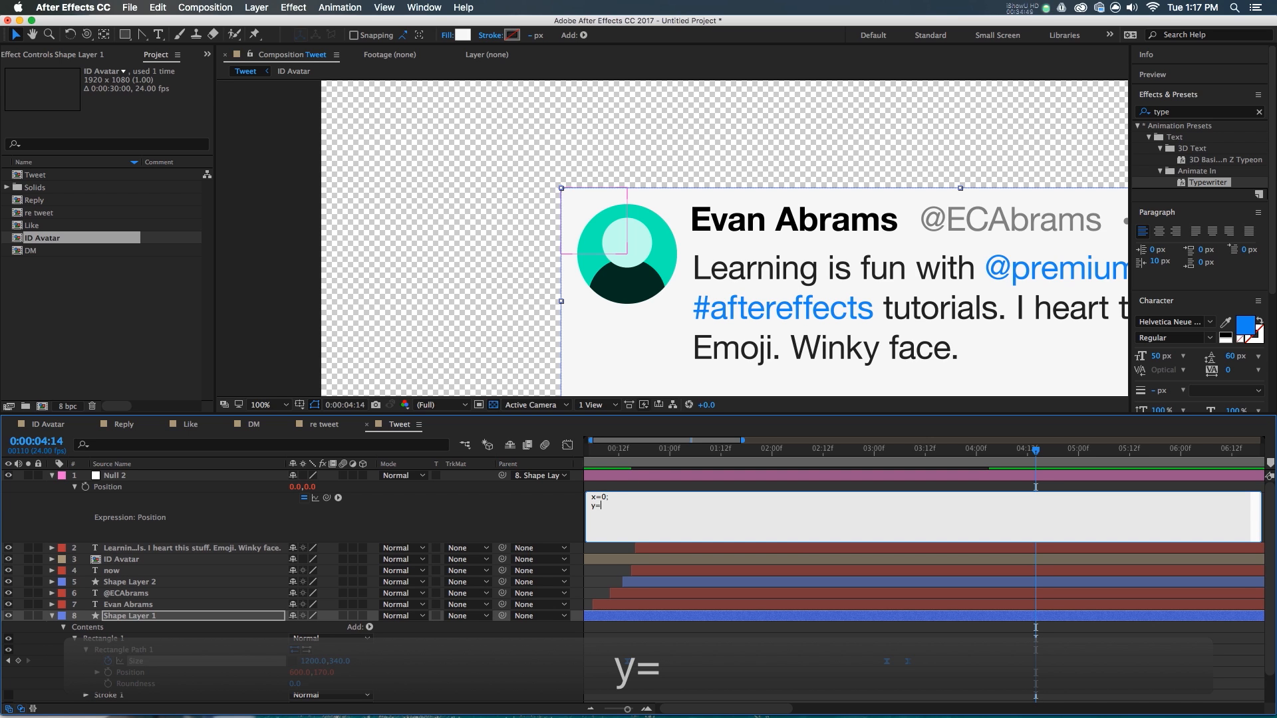
pyautogui.moveTo(327, 499); pyautogui.dragTo(343, 665)
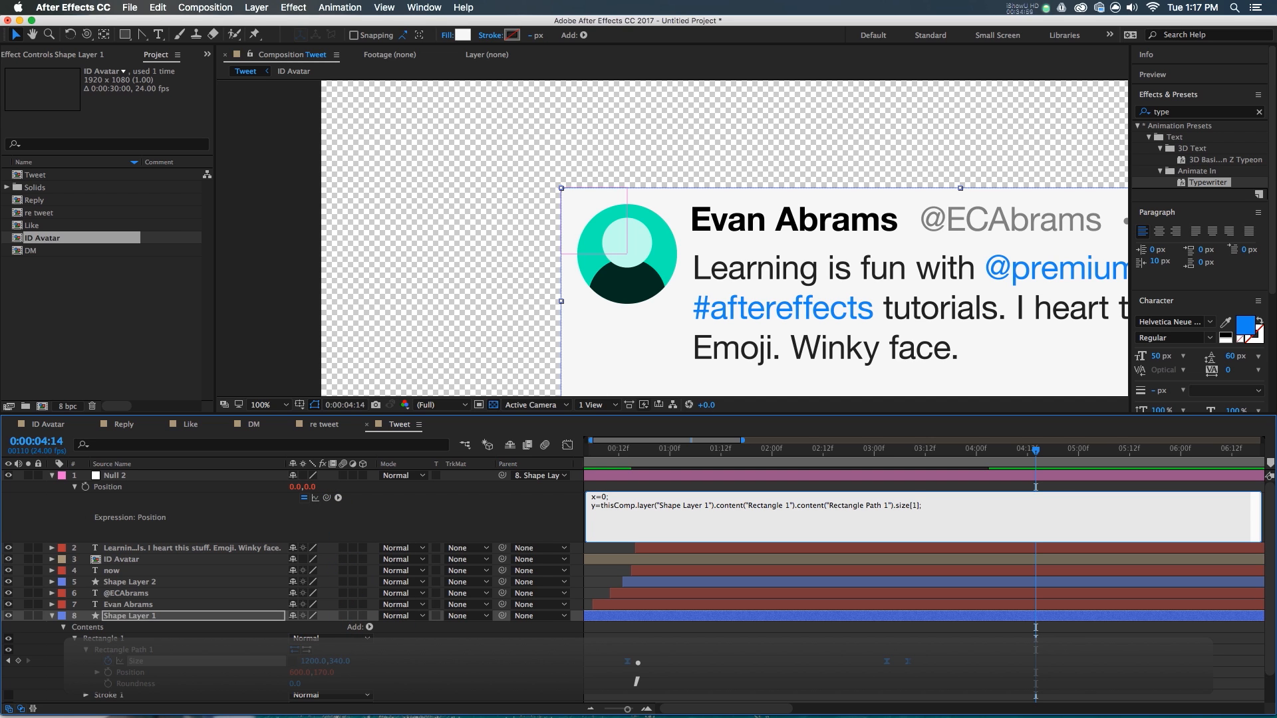
pyautogui.press('Return')
pyautogui.write('[]')
pyautogui.press('Left')
pyautogui.write('x,y')
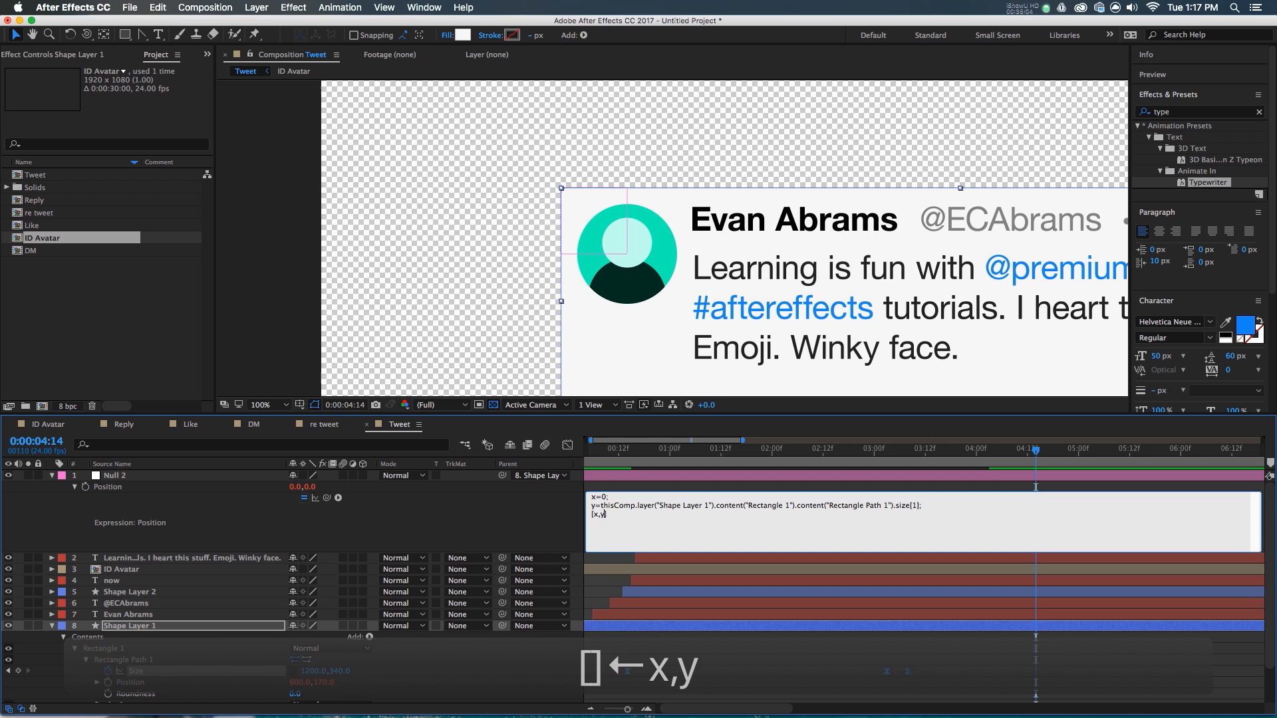
pyautogui.click(1036, 487)
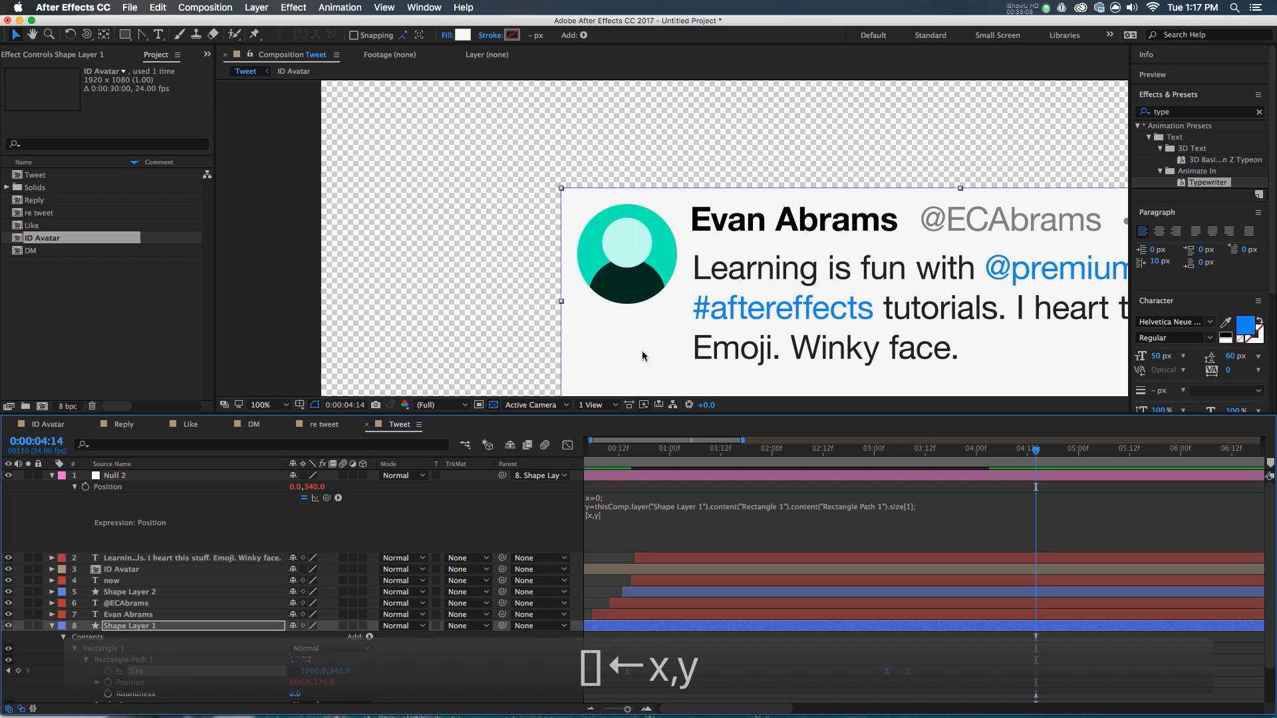
# - Scrub to confirm Null 2 follows the box's bottom edge, then collapse the layers
pyautogui.scroll(-2, 765, 258)
pyautogui.click(879, 530)
pyautogui.click(866, 477)
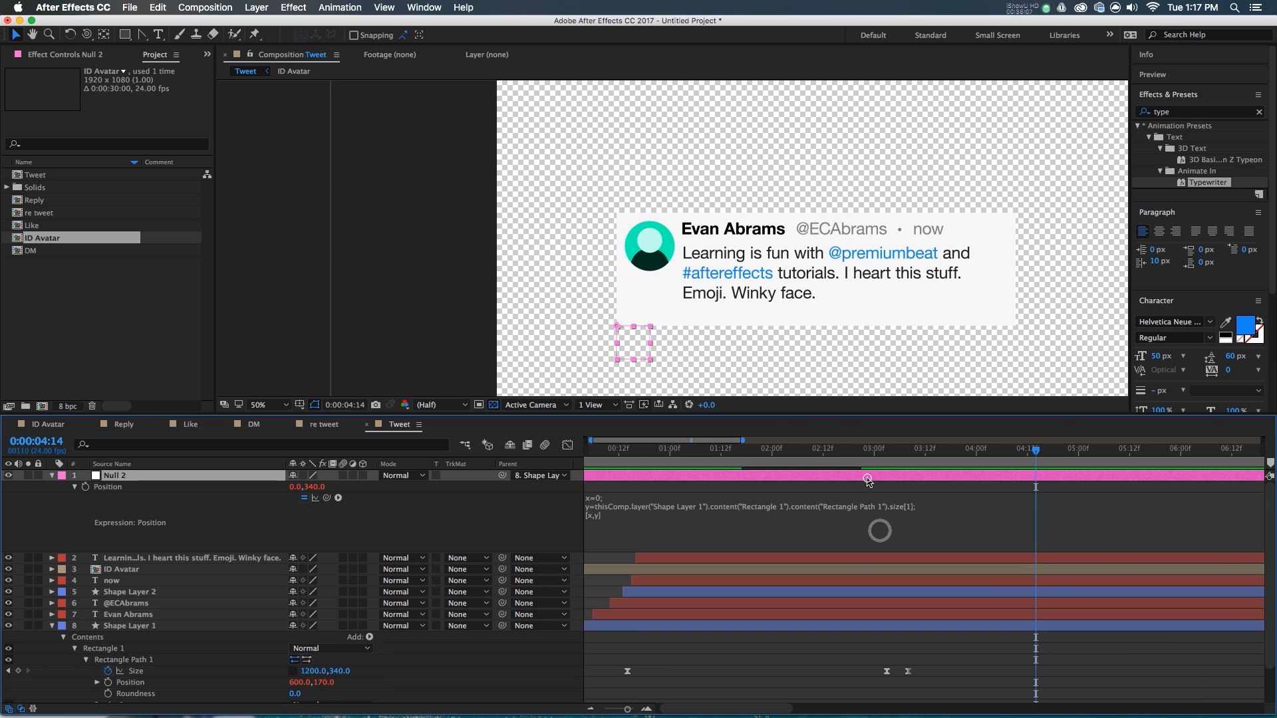
pyautogui.moveTo(1007, 452); pyautogui.dragTo(1002, 579)
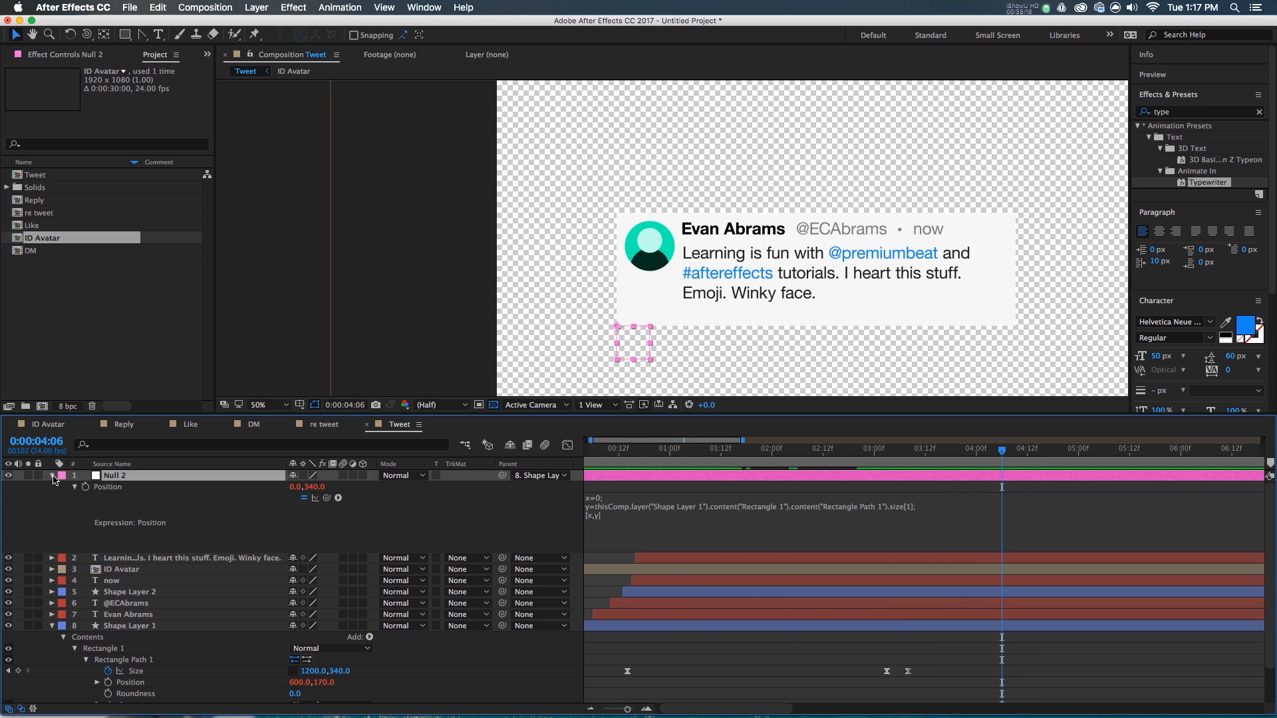
pyautogui.click(52, 476)
pyautogui.click(51, 554)
pyautogui.click(138, 607)
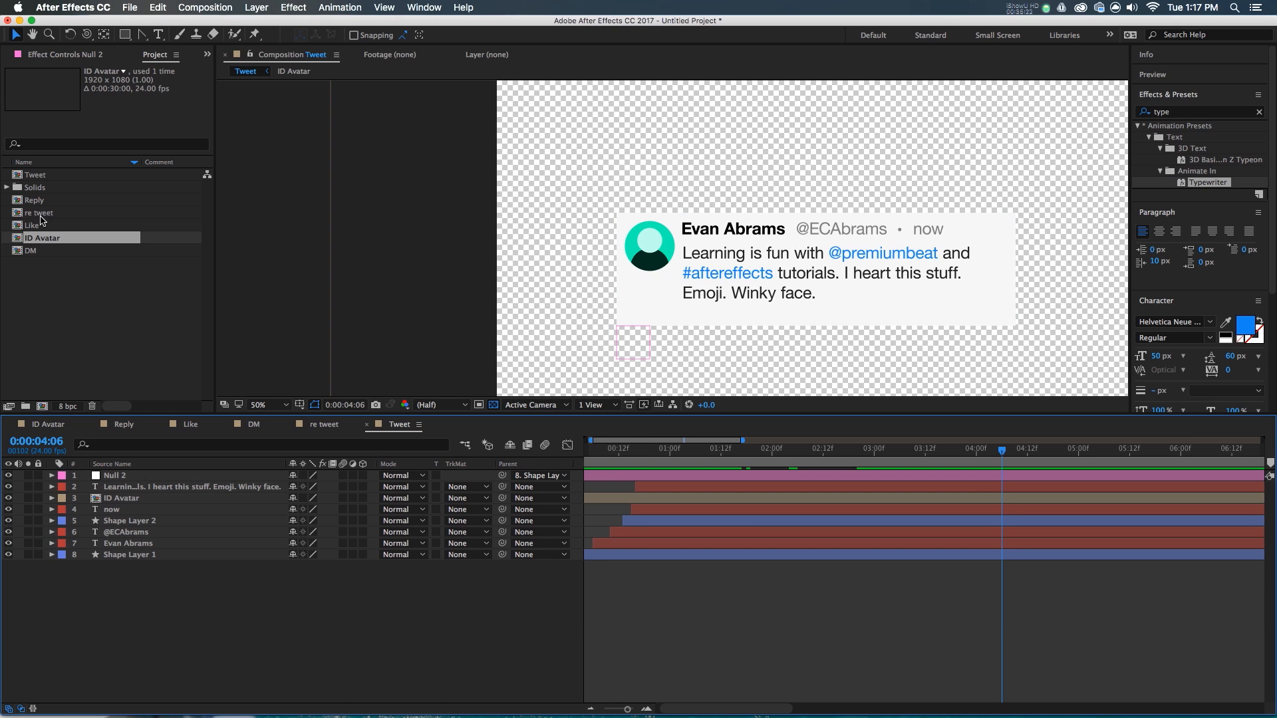
# - Drag the Like, re tweet, Reply and DM comps into the Tweet composition
pyautogui.click(40, 226)
pyautogui.keyDown('shift'); pyautogui.click(37, 200); pyautogui.keyUp('shift')
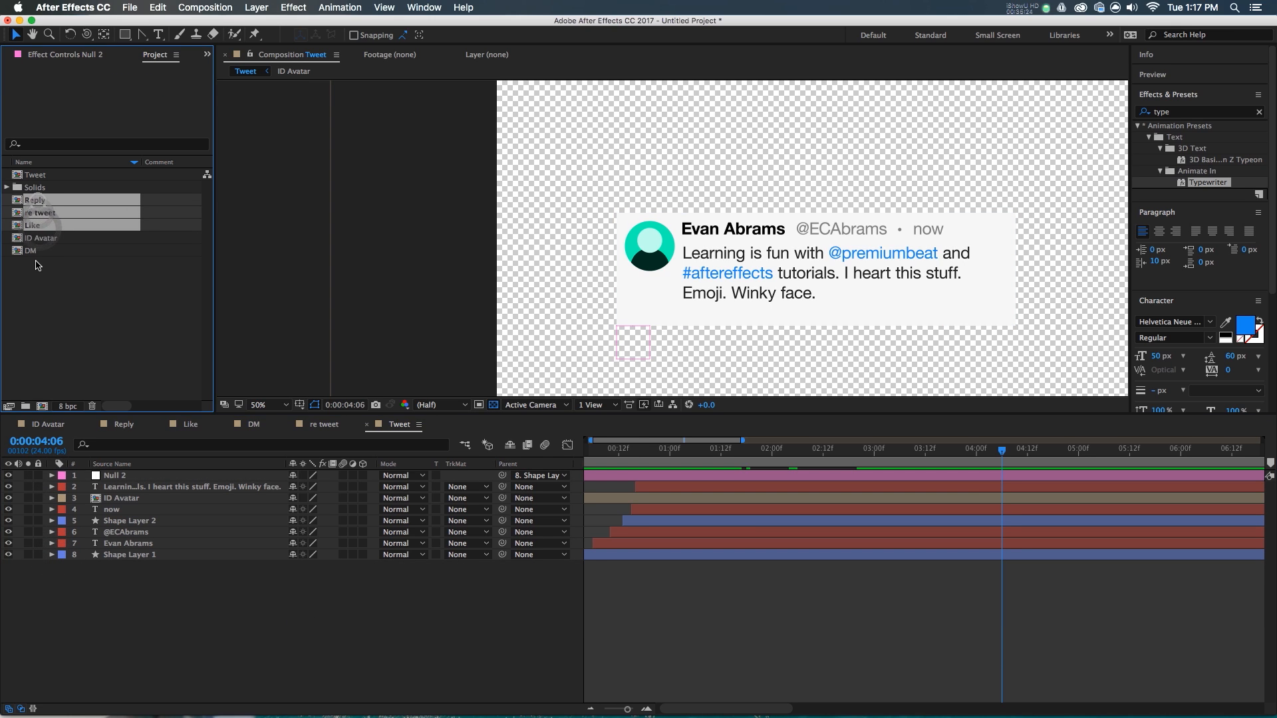
pyautogui.keyDown('super'); pyautogui.click(32, 254); pyautogui.keyUp('super')
pyautogui.moveTo(62, 266); pyautogui.dragTo(813, 251)
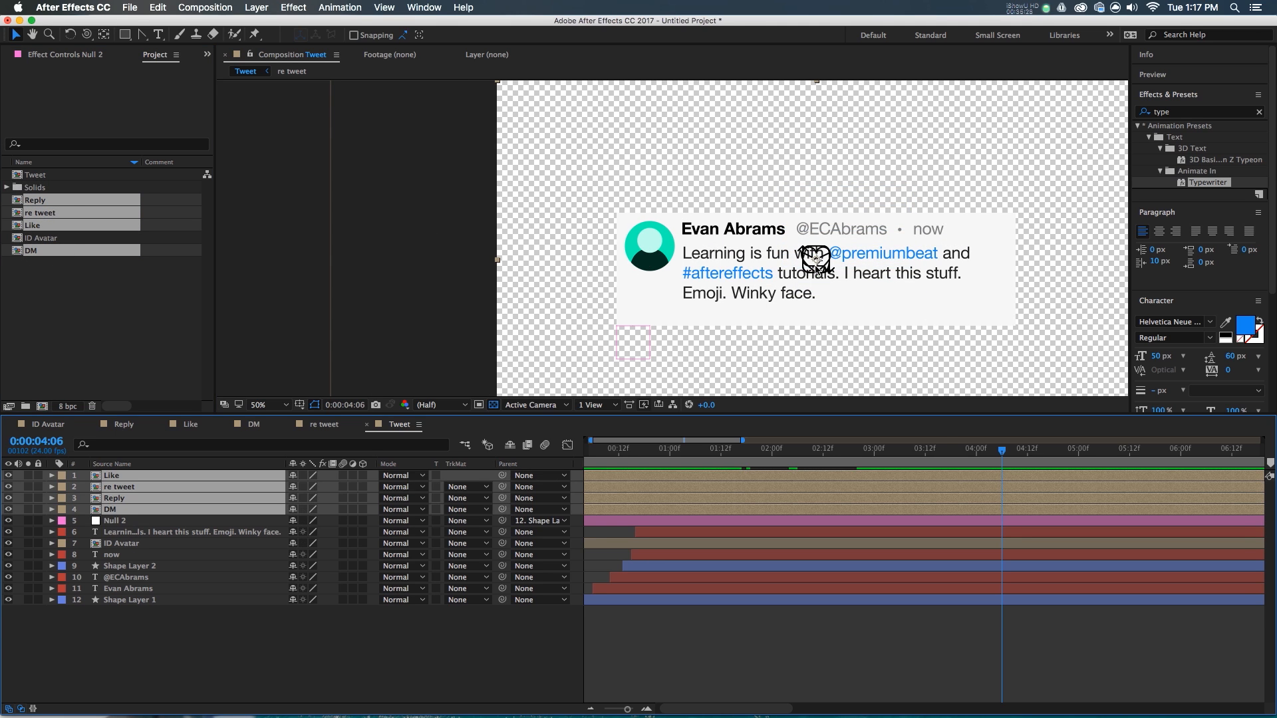
# - Scale the four icon layers to 50% and parent them to Null 2
pyautogui.press('s')
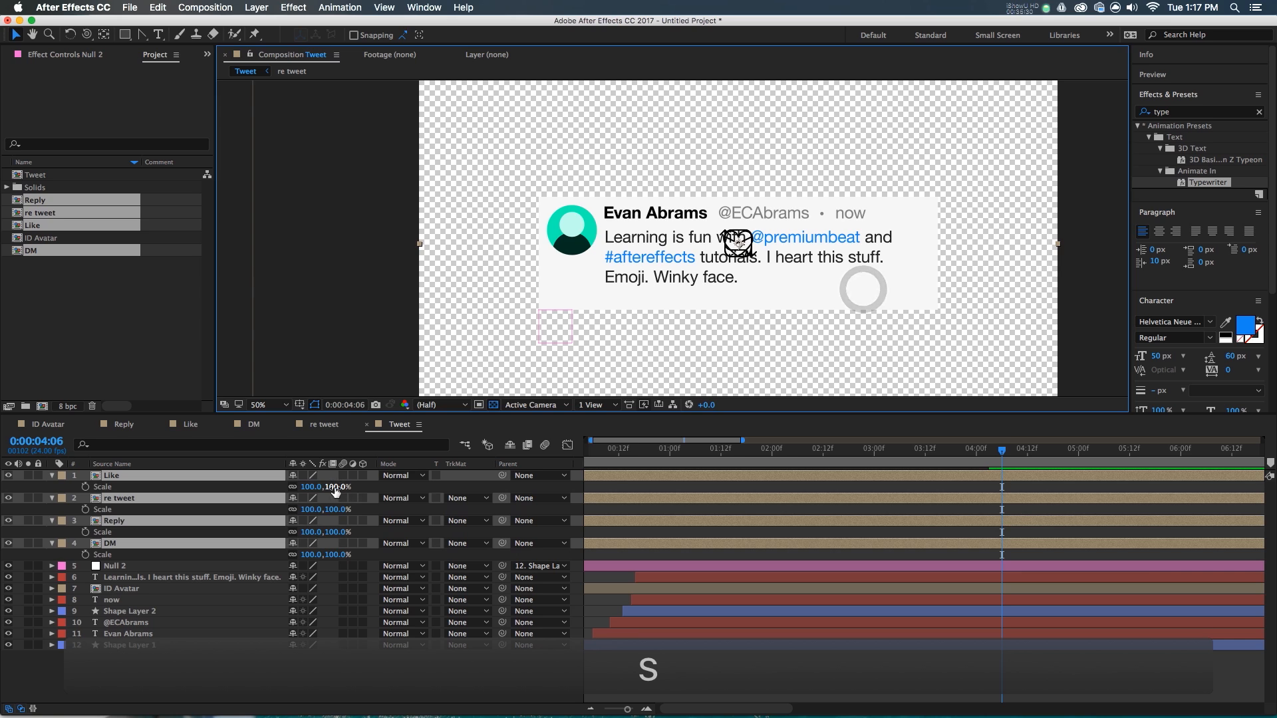
pyautogui.moveTo(306, 493); pyautogui.dragTo(330, 489)
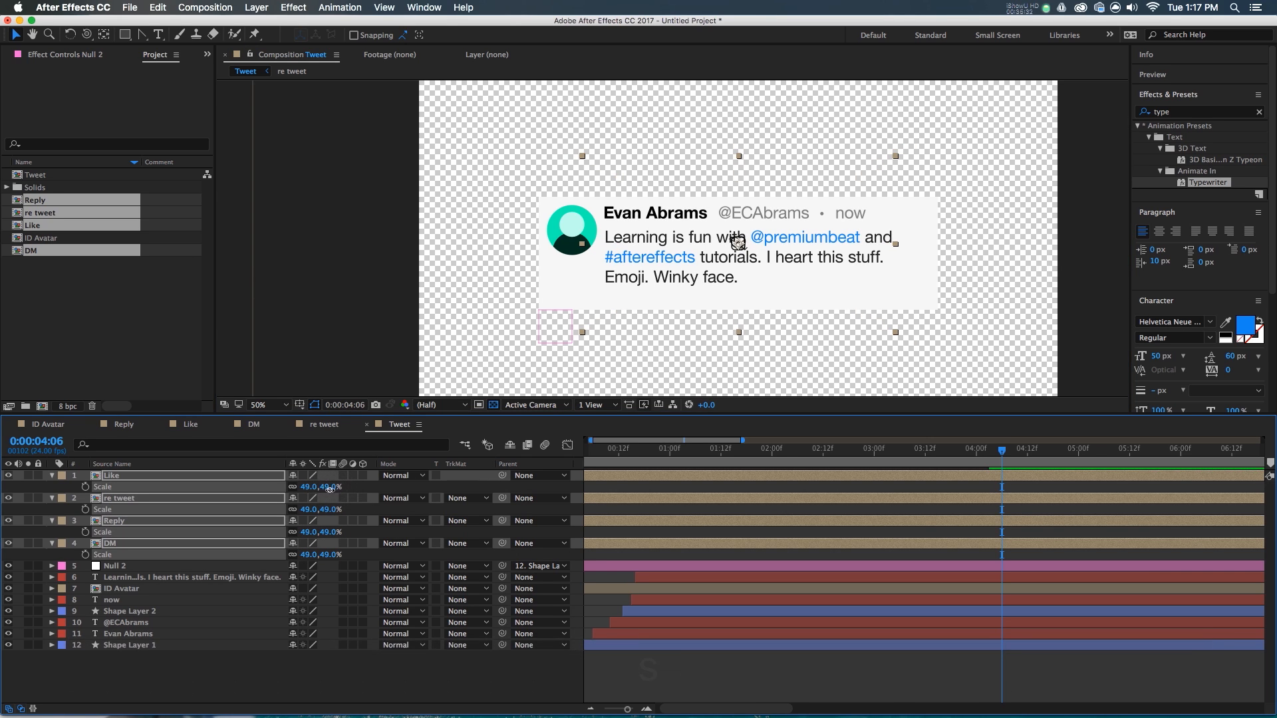
pyautogui.write('50')
pyautogui.press('Return')
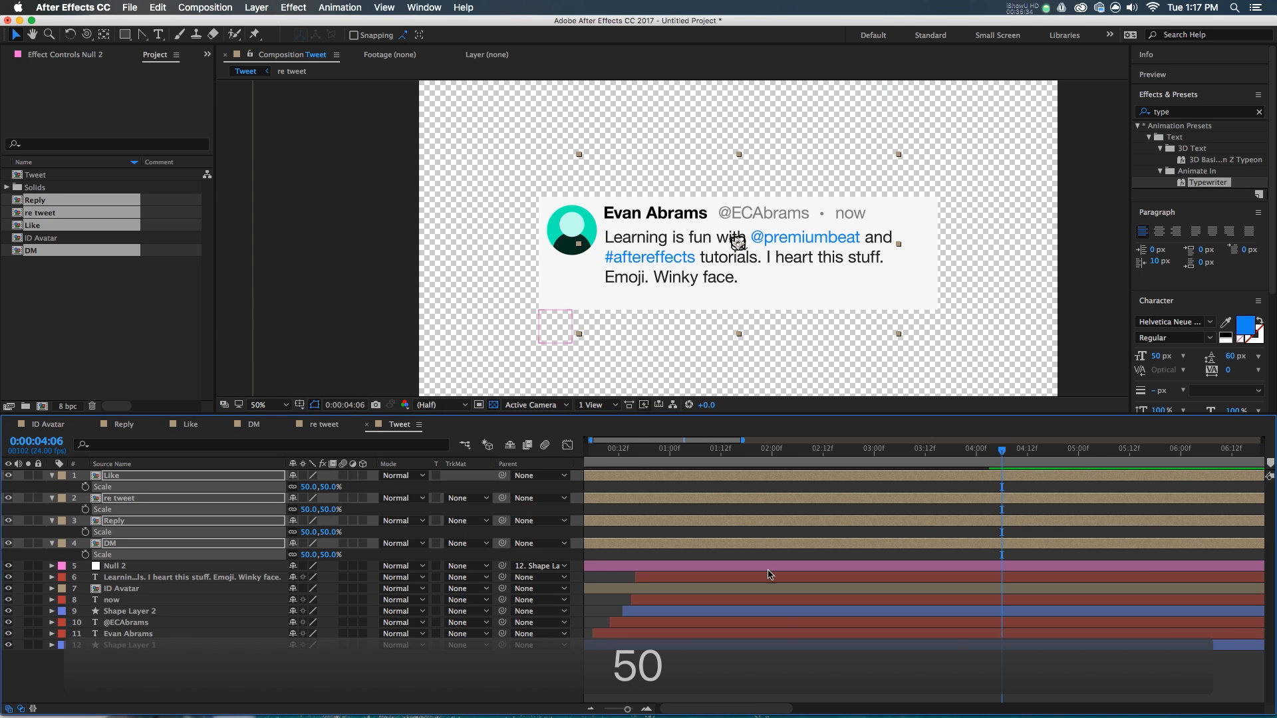
pyautogui.moveTo(501, 475); pyautogui.dragTo(207, 569)
pyautogui.click(895, 680)
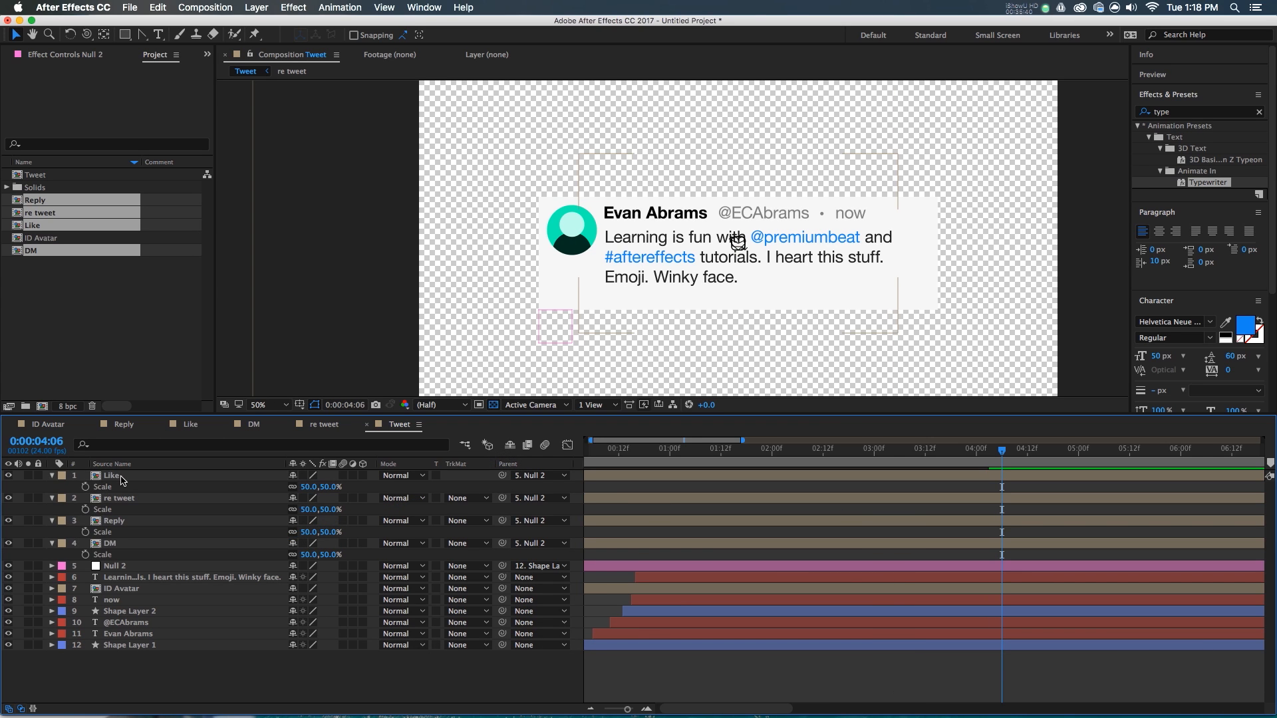
pyautogui.click(122, 479)
# - Move the four icons together onto the card's bottom edge
pyautogui.press('super+z')
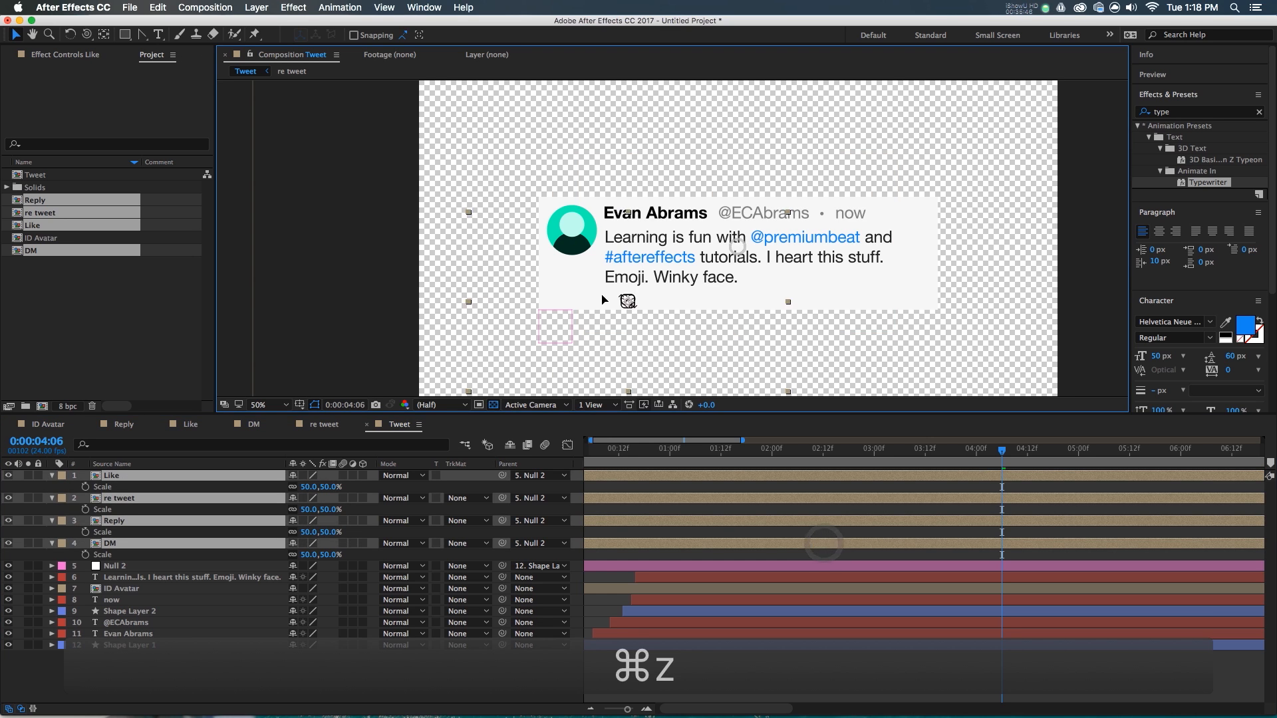
pyautogui.moveTo(606, 292); pyautogui.dragTo(612, 312)
pyautogui.scroll(2, 610, 313)
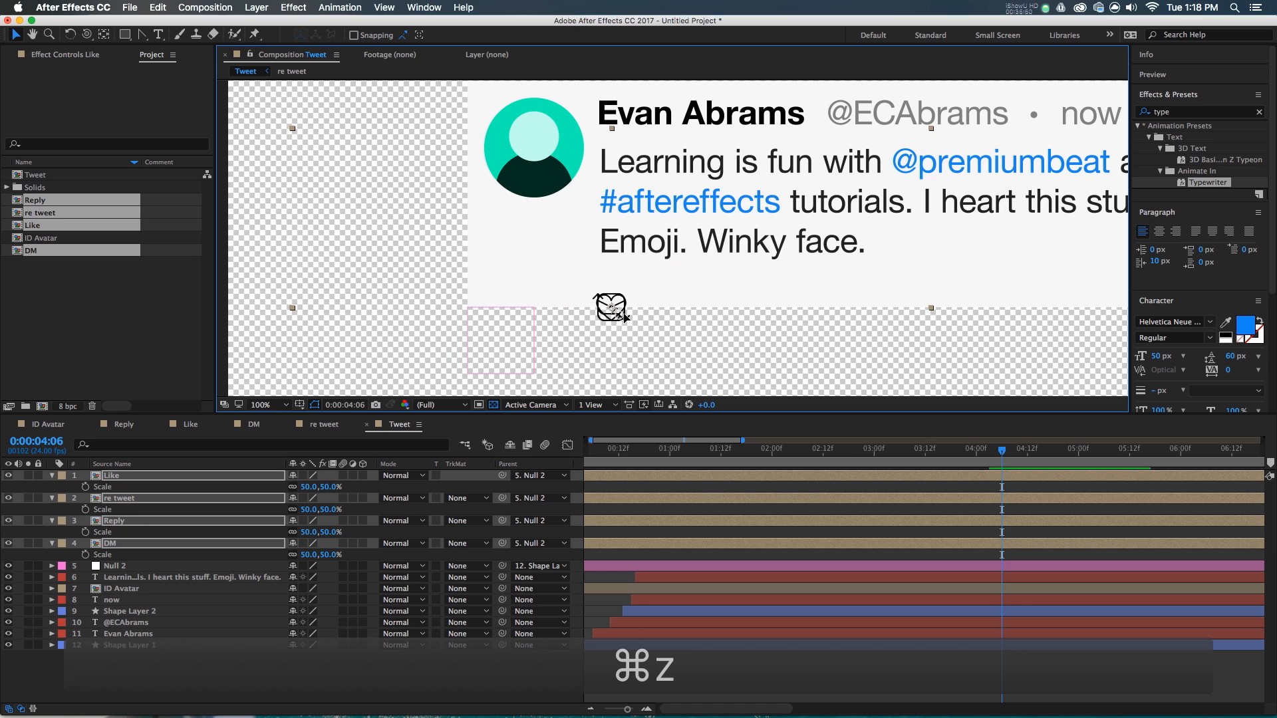
pyautogui.moveTo(618, 316); pyautogui.dragTo(622, 301)
pyautogui.click(685, 653)
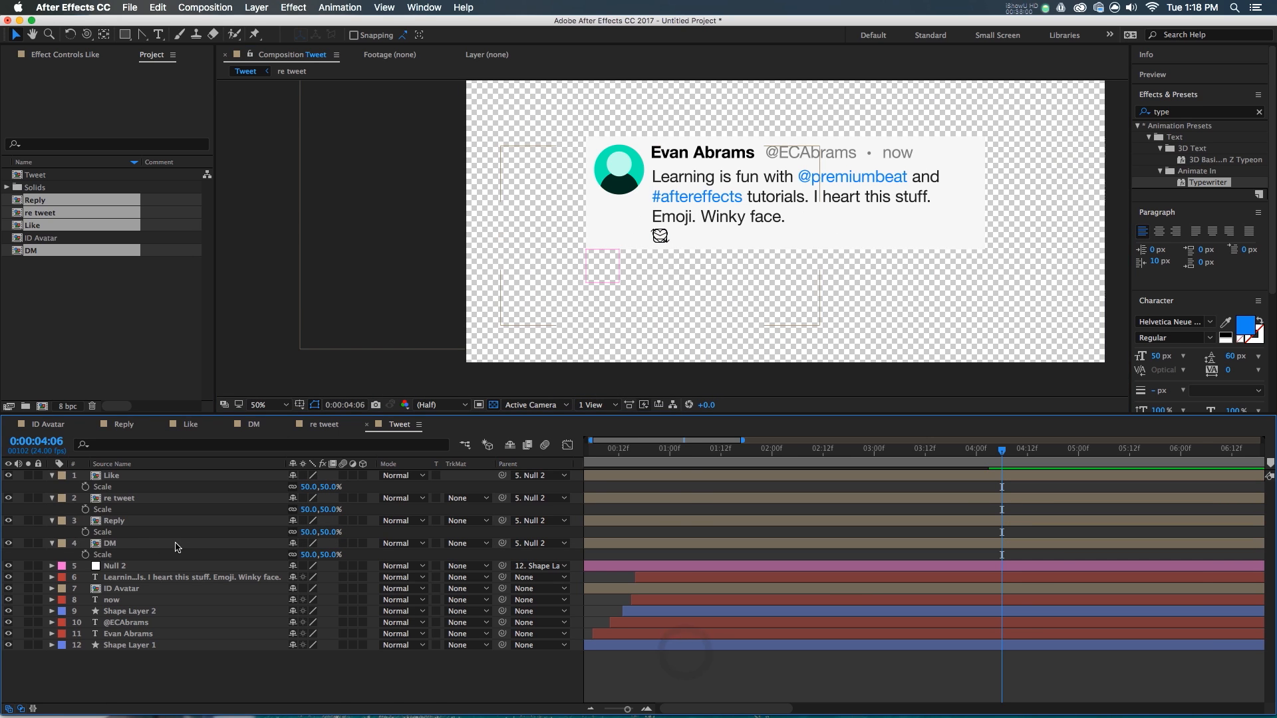
# - Nudge DM, Reply and re tweet rightward in cascading amounts to spread the row
pyautogui.click(152, 544)
pyautogui.scroll(-1, 792, 259)
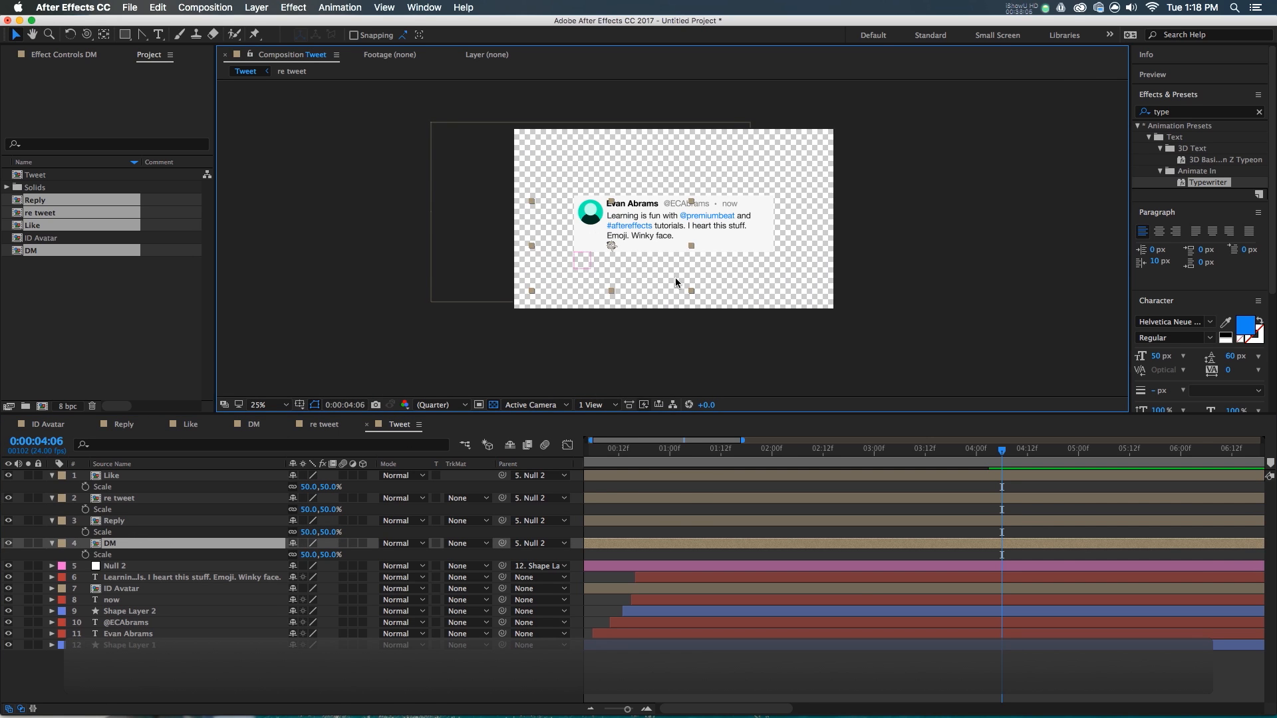
pyautogui.press('Right')
pyautogui.press('Right')
pyautogui.press('Right')
pyautogui.press('Right')
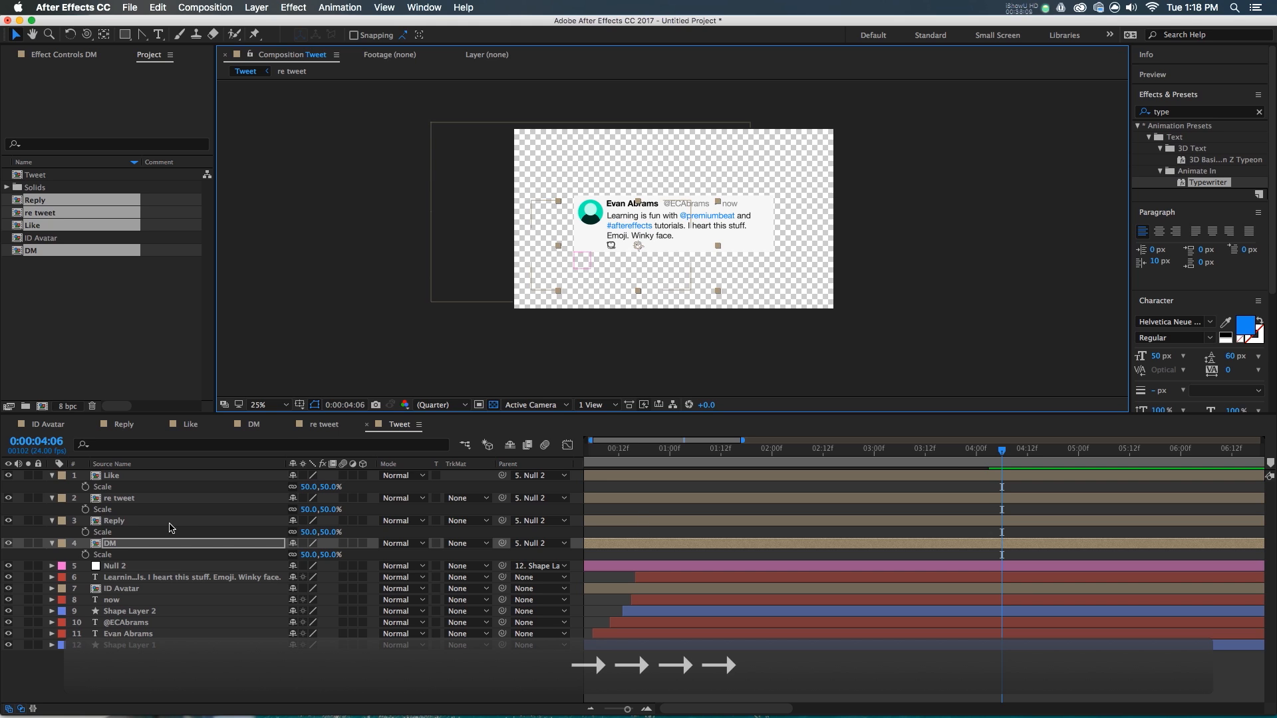
pyautogui.keyDown('shift'); pyautogui.click(135, 522); pyautogui.keyUp('shift')
pyautogui.hotkey('shift', 'Right')
pyautogui.hotkey('shift', 'Right')
pyautogui.hotkey('shift', 'Right')
pyautogui.hotkey('shift', 'Right')
pyautogui.keyDown('shift'); pyautogui.click(141, 502); pyautogui.keyUp('shift')
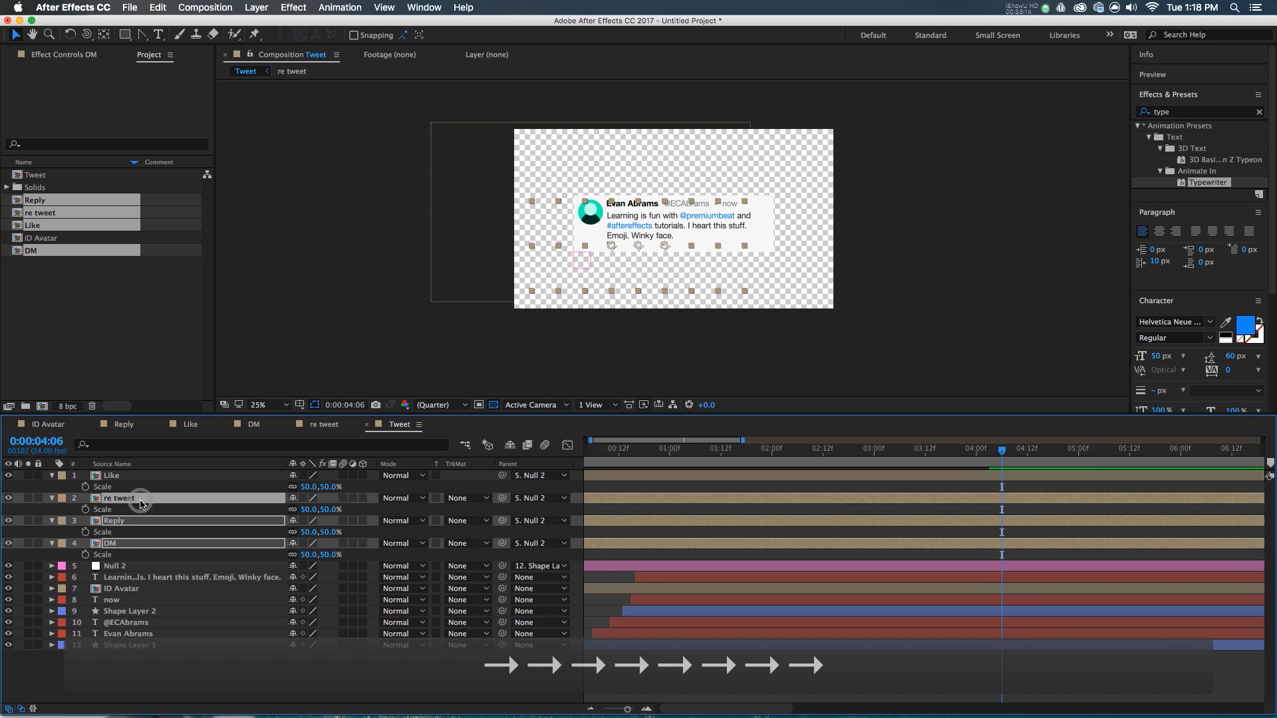
pyautogui.press('Right')
pyautogui.press('Right')
pyautogui.press('Right')
pyautogui.press('Right')
pyautogui.click(607, 699)
# - Give DM, Reply and re tweet another cascading right nudge to even the spacing
pyautogui.click(847, 546)
pyautogui.press('Right')
pyautogui.keyDown('shift'); pyautogui.click(845, 522); pyautogui.keyUp('shift')
pyautogui.press('Right')
pyautogui.press('Right')
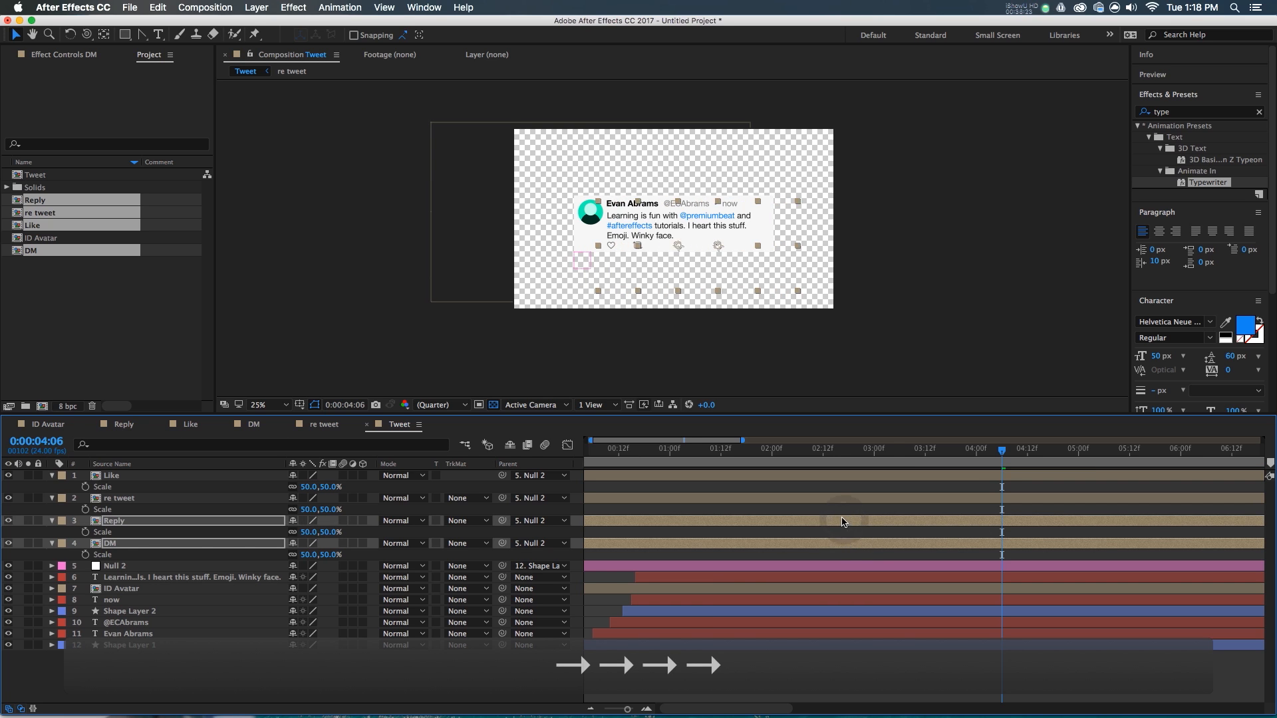
pyautogui.keyDown('shift'); pyautogui.click(834, 499); pyautogui.keyUp('shift')
pyautogui.press('Right')
pyautogui.press('Right')
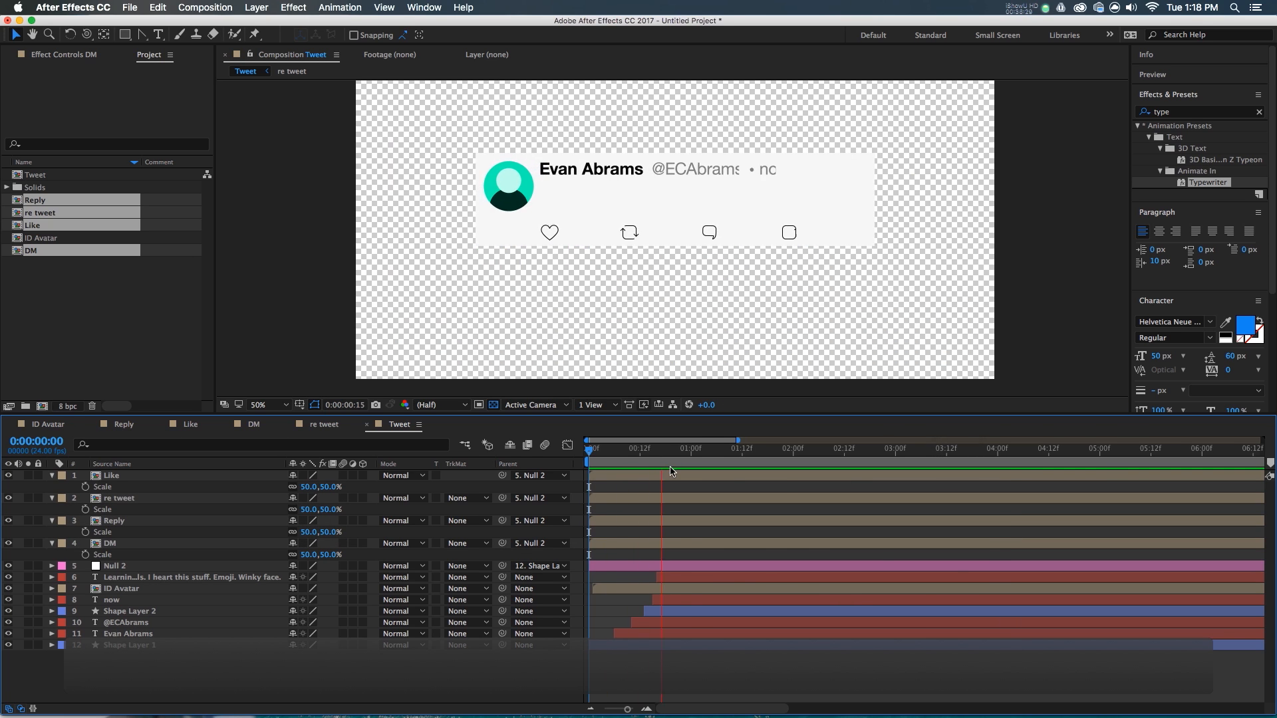
# - Drag the DM, Reply, re tweet and Like in-points progressively later
pyautogui.moveTo(617, 544); pyautogui.dragTo(725, 521)
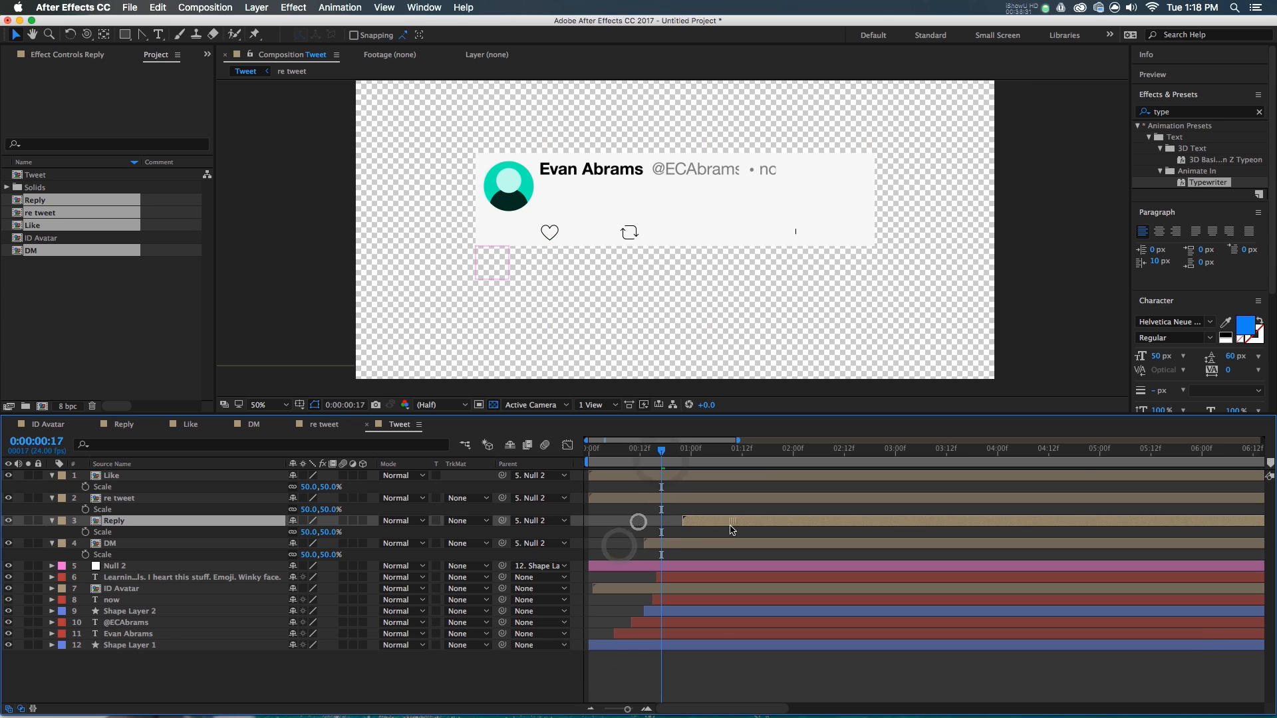
pyautogui.moveTo(633, 499); pyautogui.dragTo(765, 505)
pyautogui.moveTo(655, 473); pyautogui.dragTo(704, 499)
pyautogui.click(672, 481)
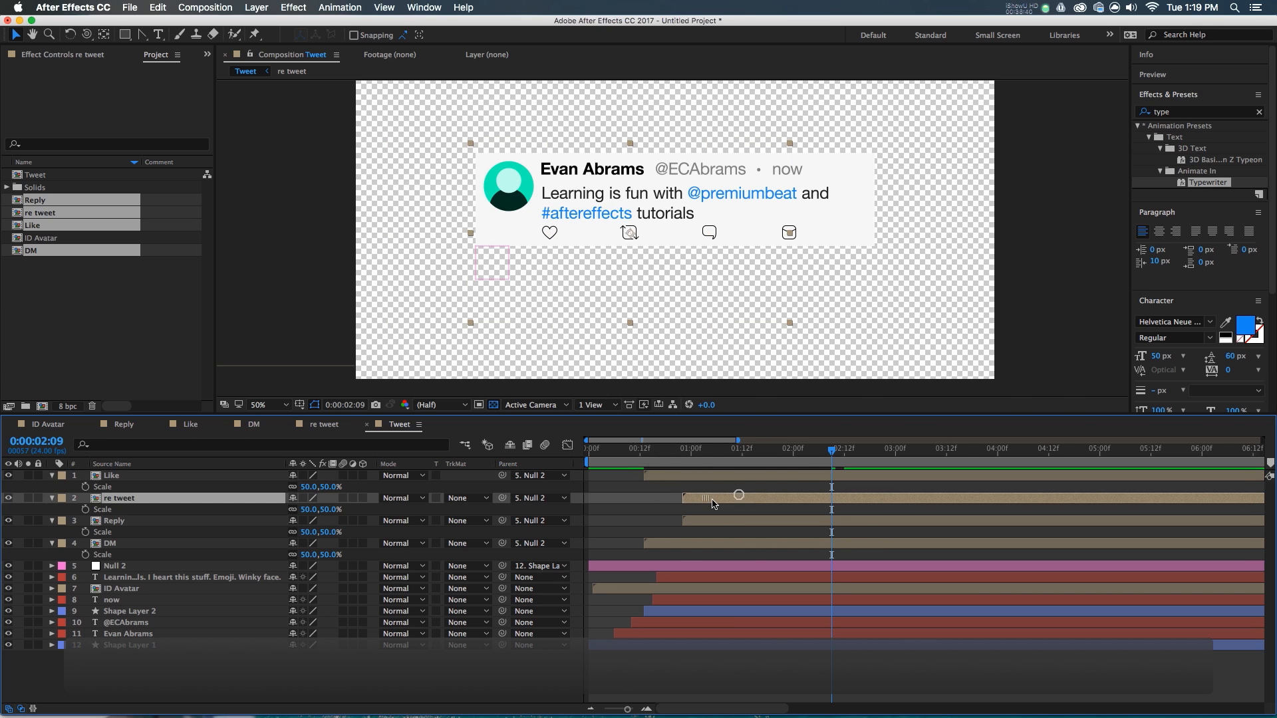
pyautogui.moveTo(679, 543); pyautogui.dragTo(747, 520)
pyautogui.keyDown('shift'); pyautogui.click(709, 520); pyautogui.keyUp('shift')
# - Preview and scrub the staggered icon entrance from 0:14 through about 3:02
pyautogui.click(649, 452)
pyautogui.press('space')
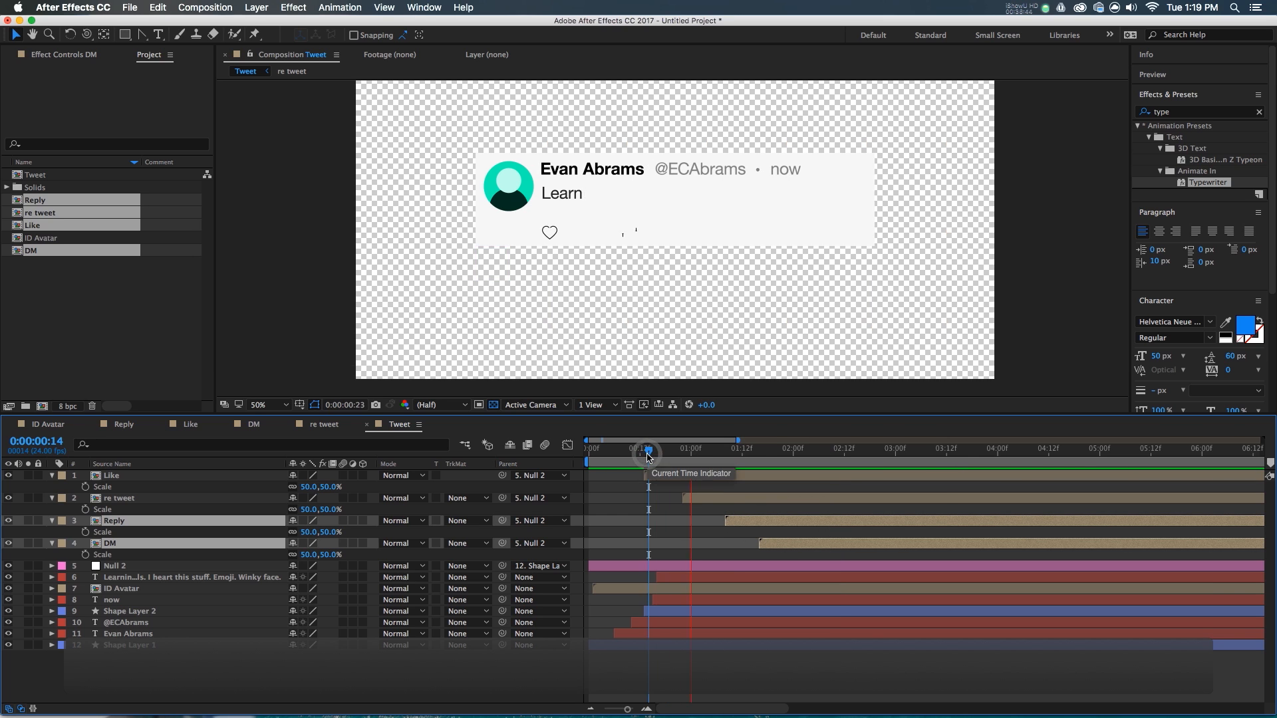
pyautogui.moveTo(930, 454); pyautogui.dragTo(904, 489)
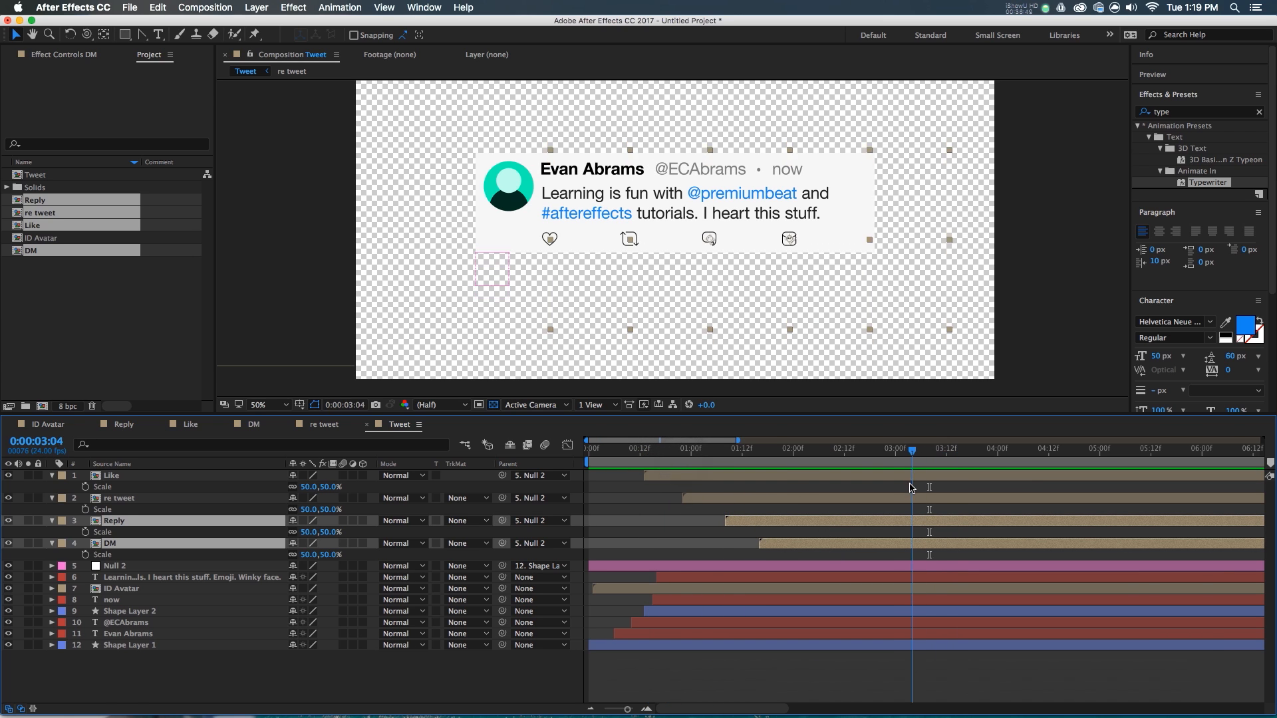
pyautogui.press('space')
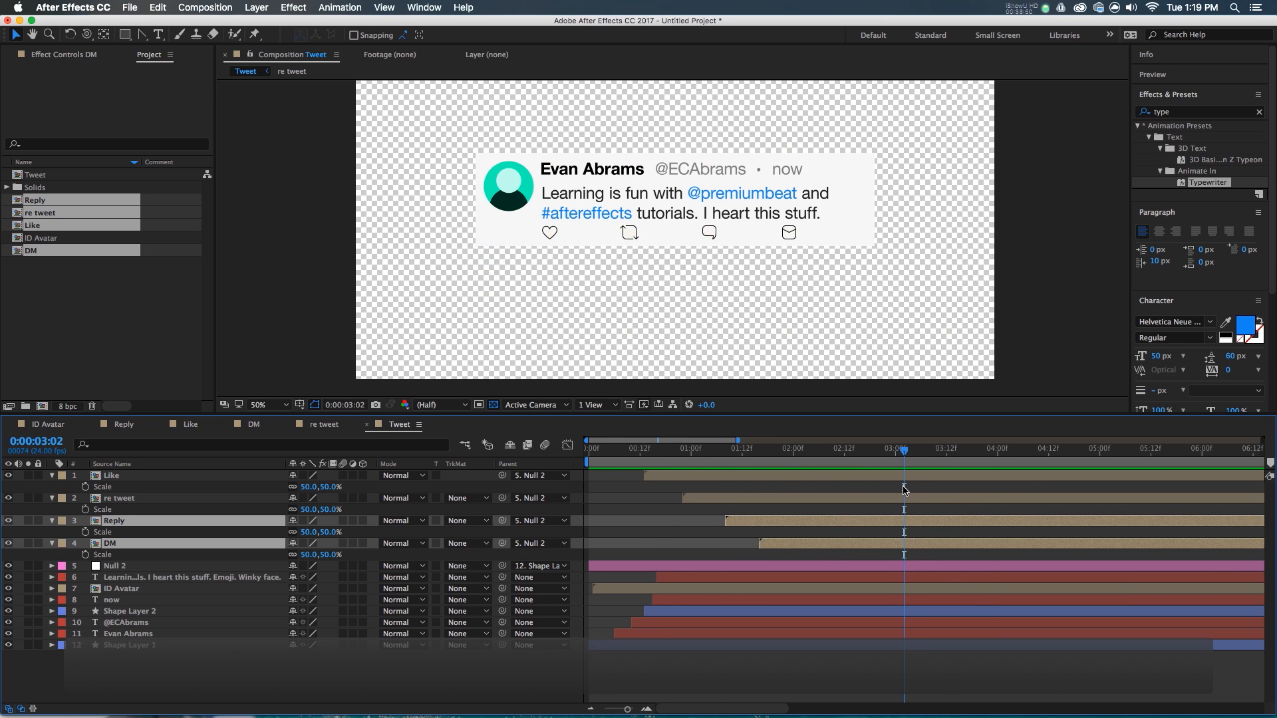
pyautogui.press('space')
pyautogui.moveTo(734, 454); pyautogui.dragTo(887, 513)
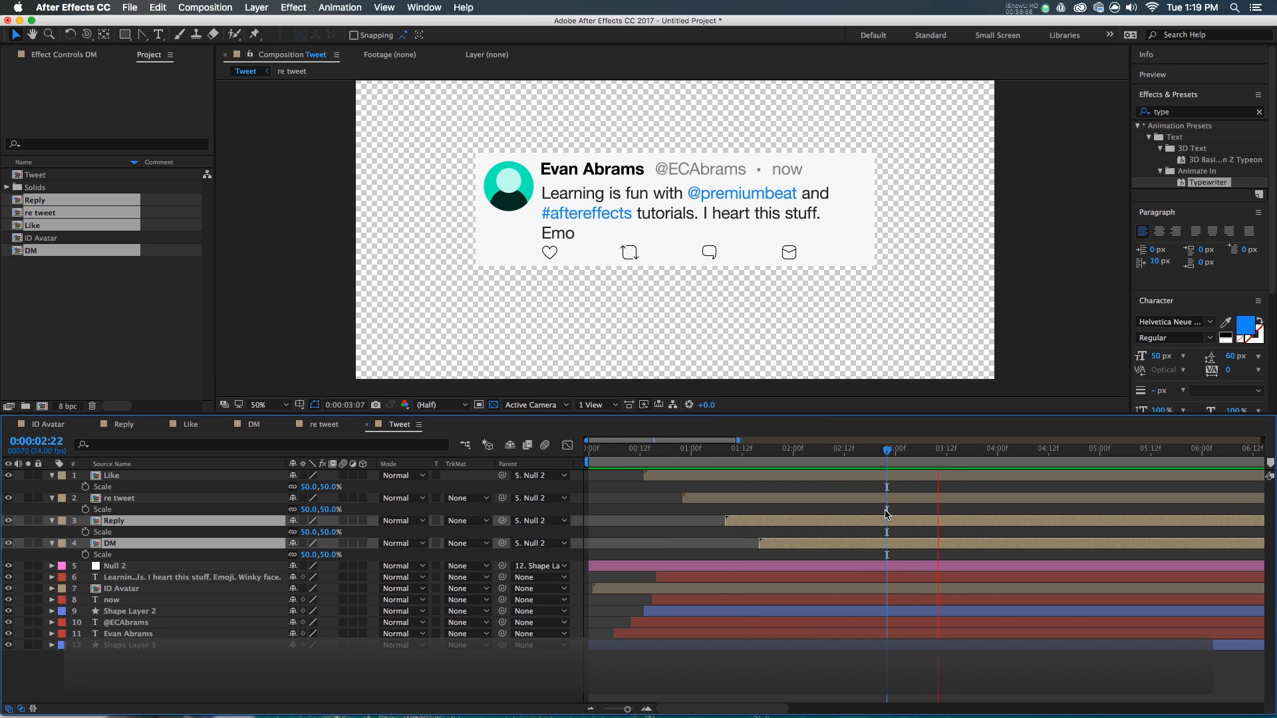
pyautogui.moveTo(880, 468); pyautogui.dragTo(879, 472)
# - Reveal Shape Layer 1's Size keyframes and shift the last two keyframes earlier
pyautogui.click(880, 645)
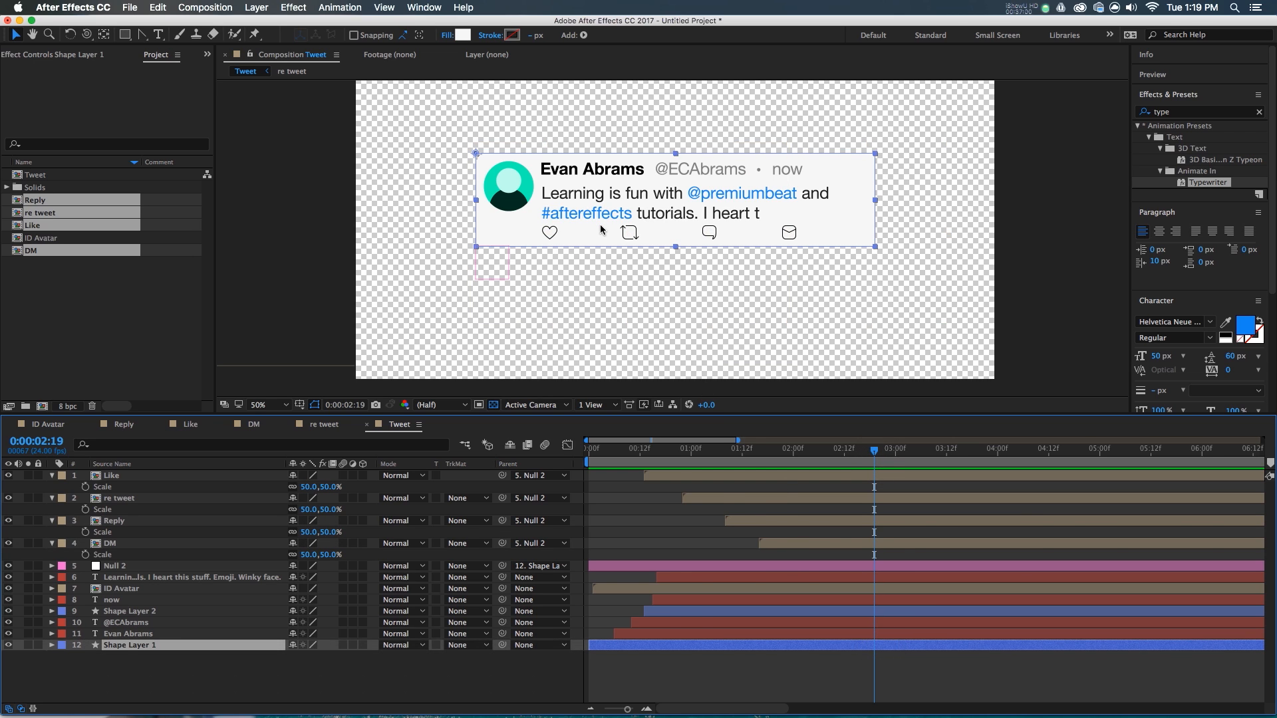
pyautogui.press('u')
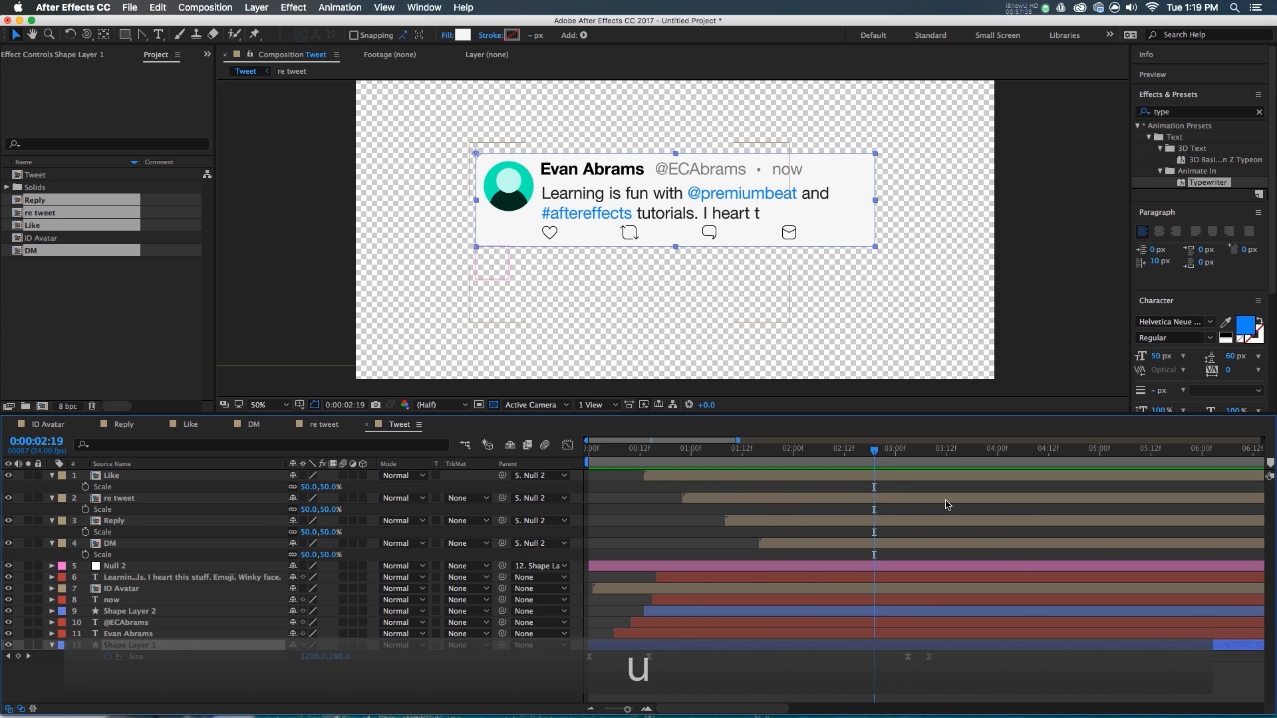
pyautogui.moveTo(853, 464); pyautogui.dragTo(763, 474)
pyautogui.moveTo(962, 669); pyautogui.dragTo(758, 669)
pyautogui.moveTo(806, 455); pyautogui.dragTo(898, 468)
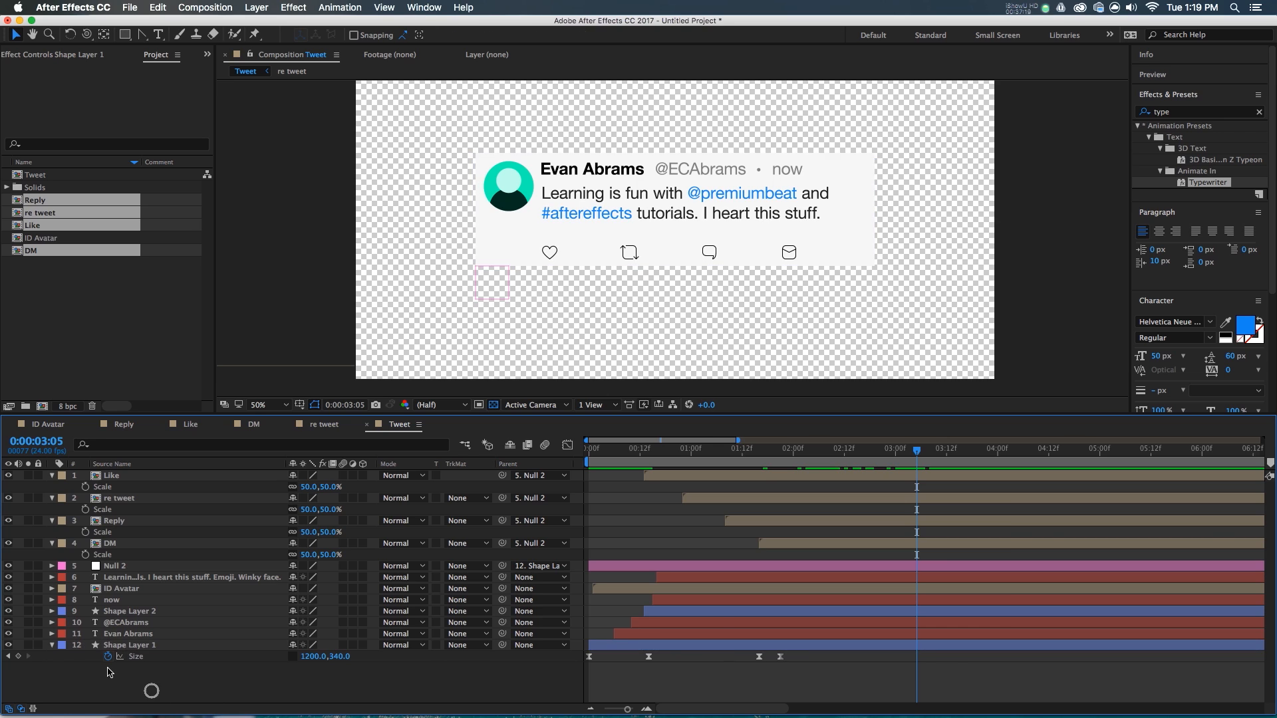
# - Keyframe the box Size at 03:05, then 1200×400 four frames later, with Easy Ease
pyautogui.click(18, 656)
pyautogui.press('pagedown')
pyautogui.press('pagedown')
pyautogui.press('pagedown')
pyautogui.press('pagedown')
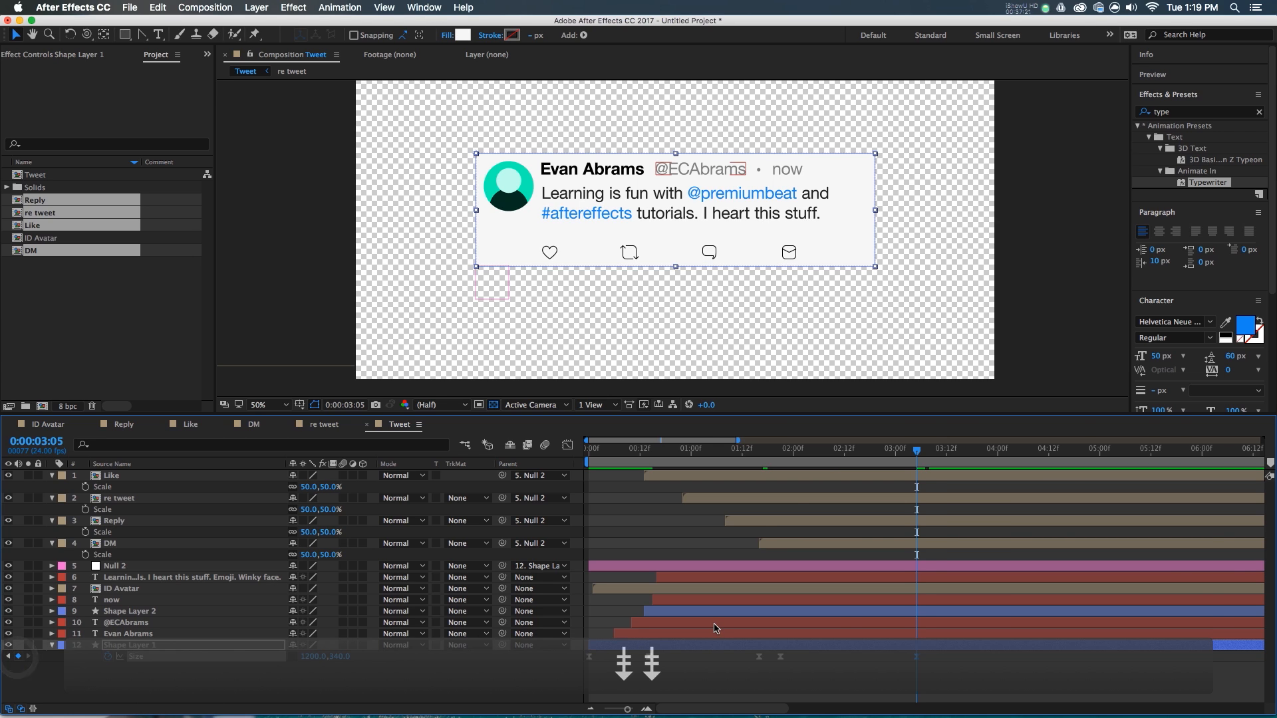
pyautogui.click(340, 657)
pyautogui.write('400')
pyautogui.press('Return')
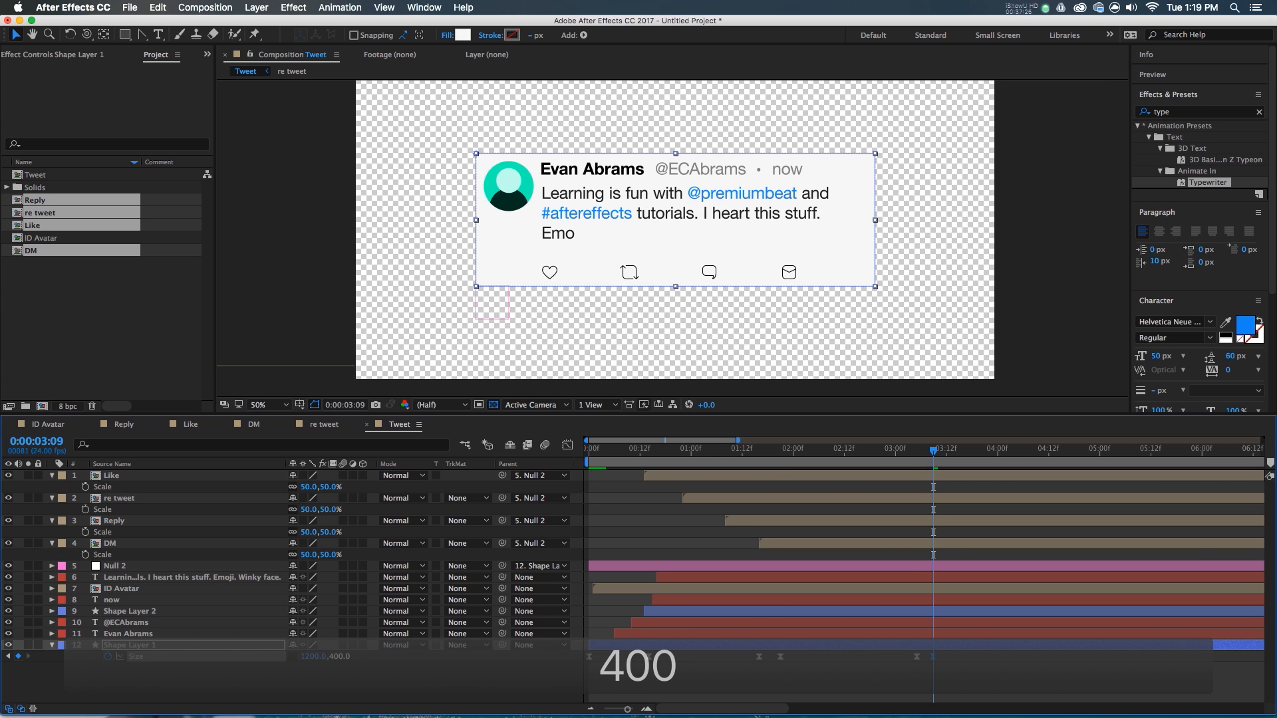
pyautogui.press('F3')
pyautogui.press('super+z')
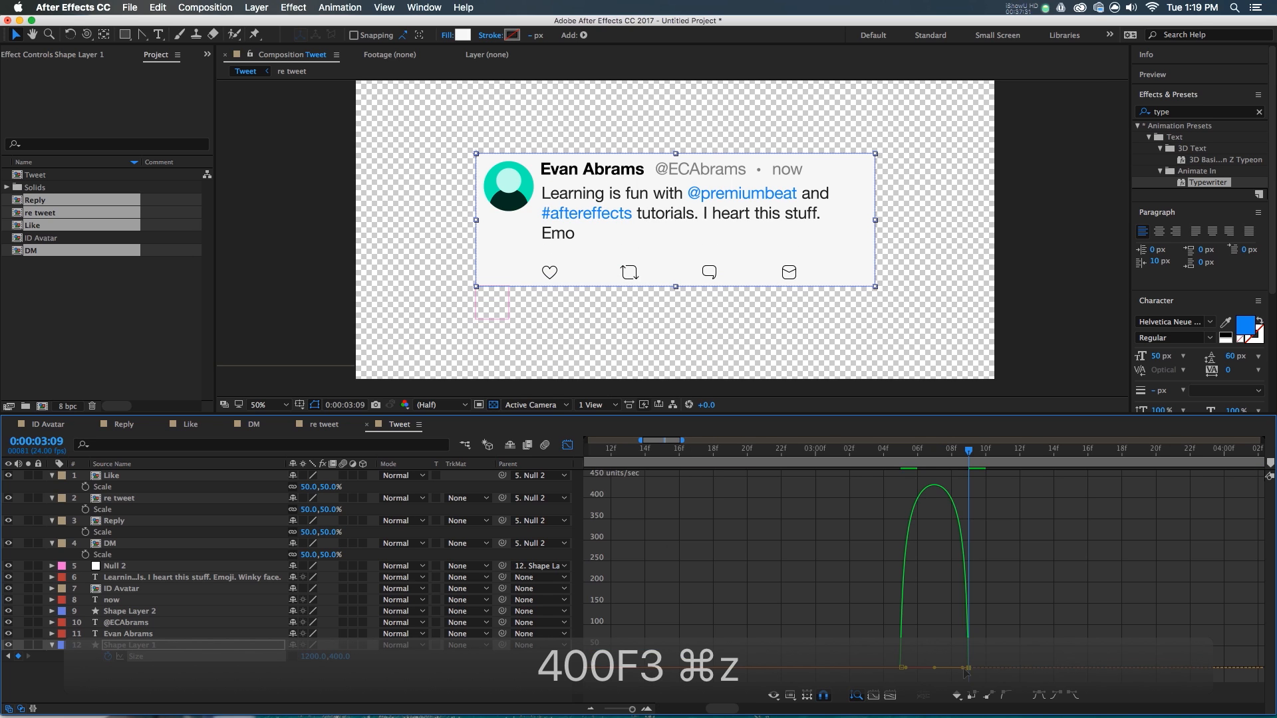
pyautogui.press('F9')
pyautogui.press('F3')
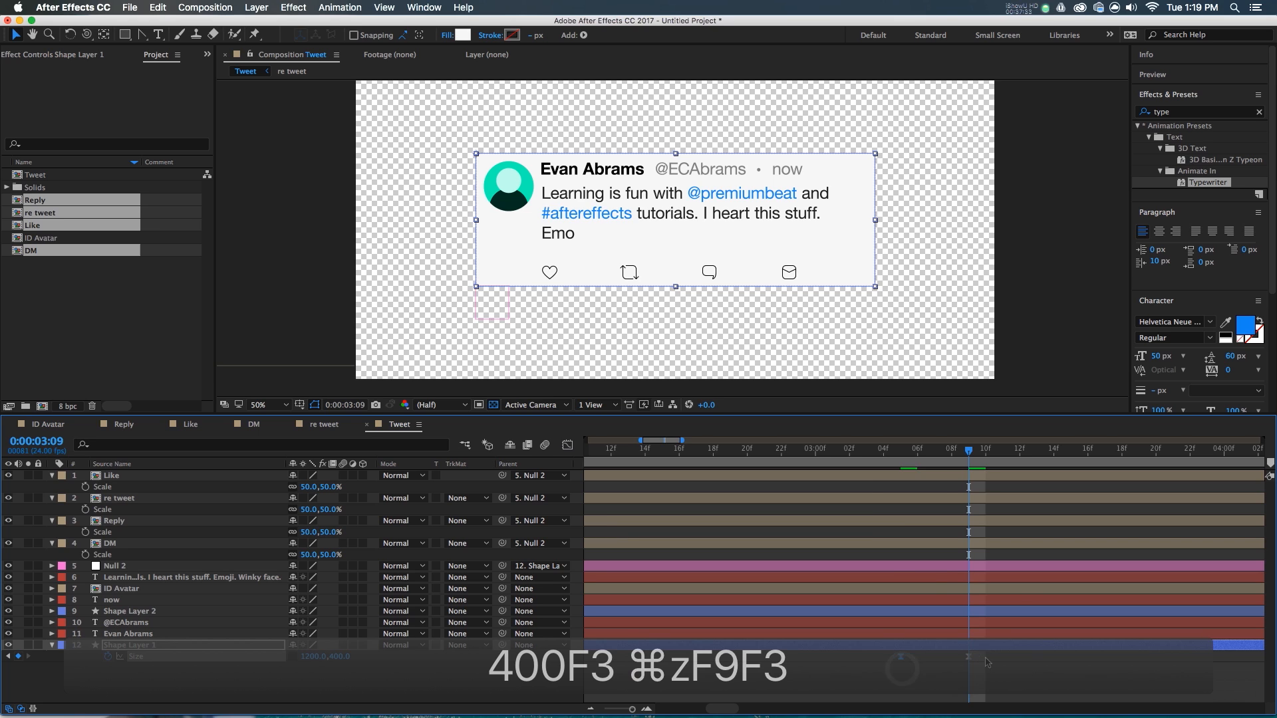
# - Preview the box growth and retime both new Size keyframes two frames earlier
pyautogui.click(888, 456)
pyautogui.press('space')
pyautogui.moveTo(890, 457); pyautogui.dragTo(1003, 466)
pyautogui.moveTo(989, 657); pyautogui.dragTo(896, 660)
pyautogui.moveTo(901, 658); pyautogui.dragTo(867, 658)
pyautogui.click(862, 454)
pyautogui.press('space')
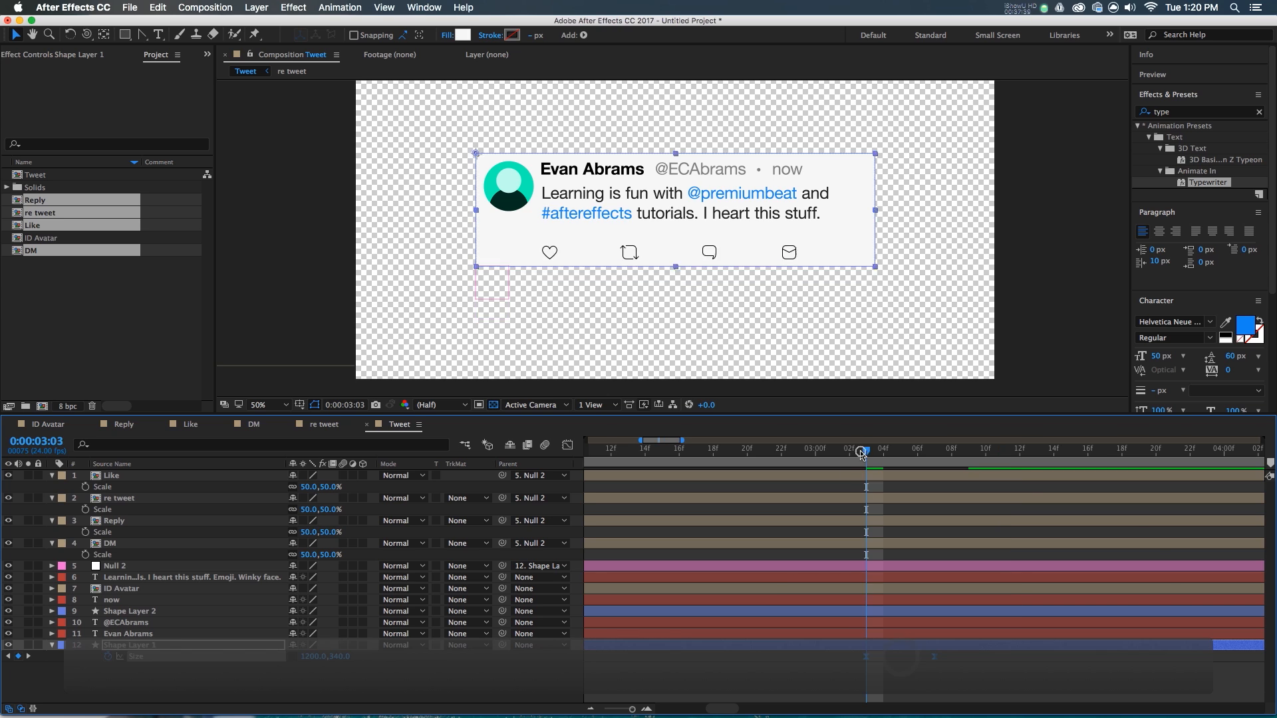
pyautogui.scroll(-1, 770, 266)
pyautogui.scroll(1, 770, 266)
pyautogui.press('super+a')
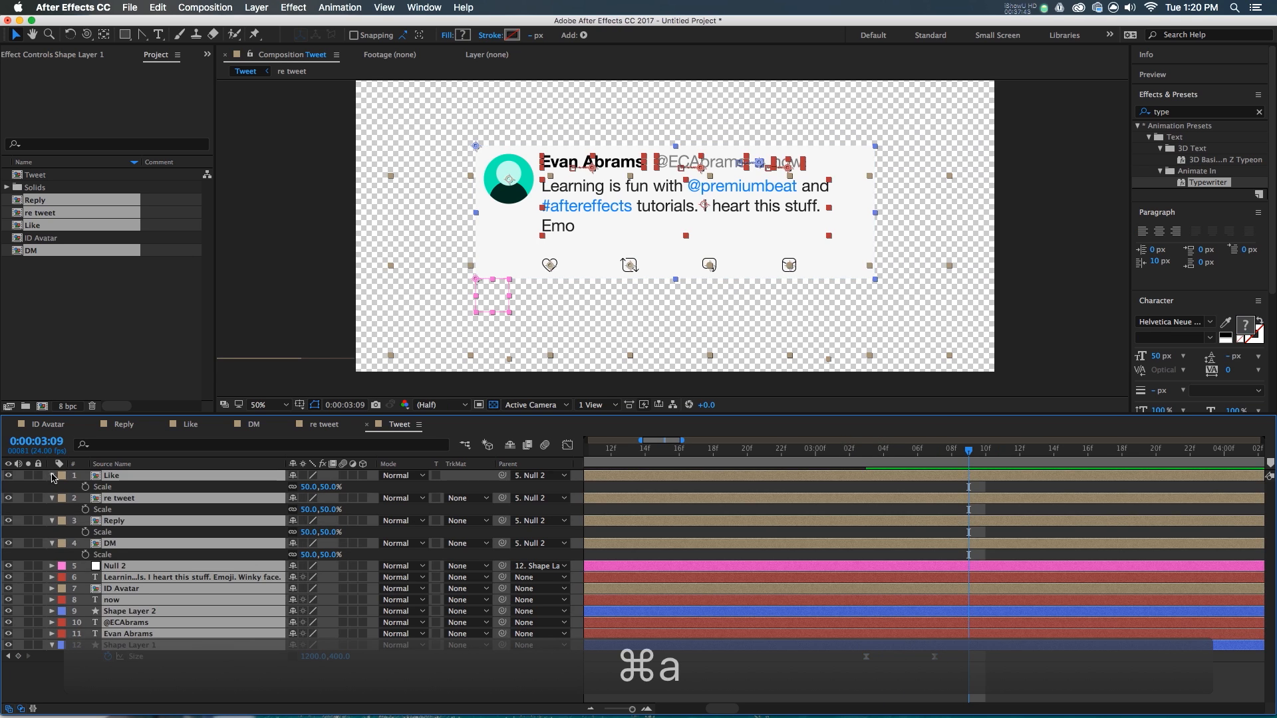
pyautogui.click(729, 678)
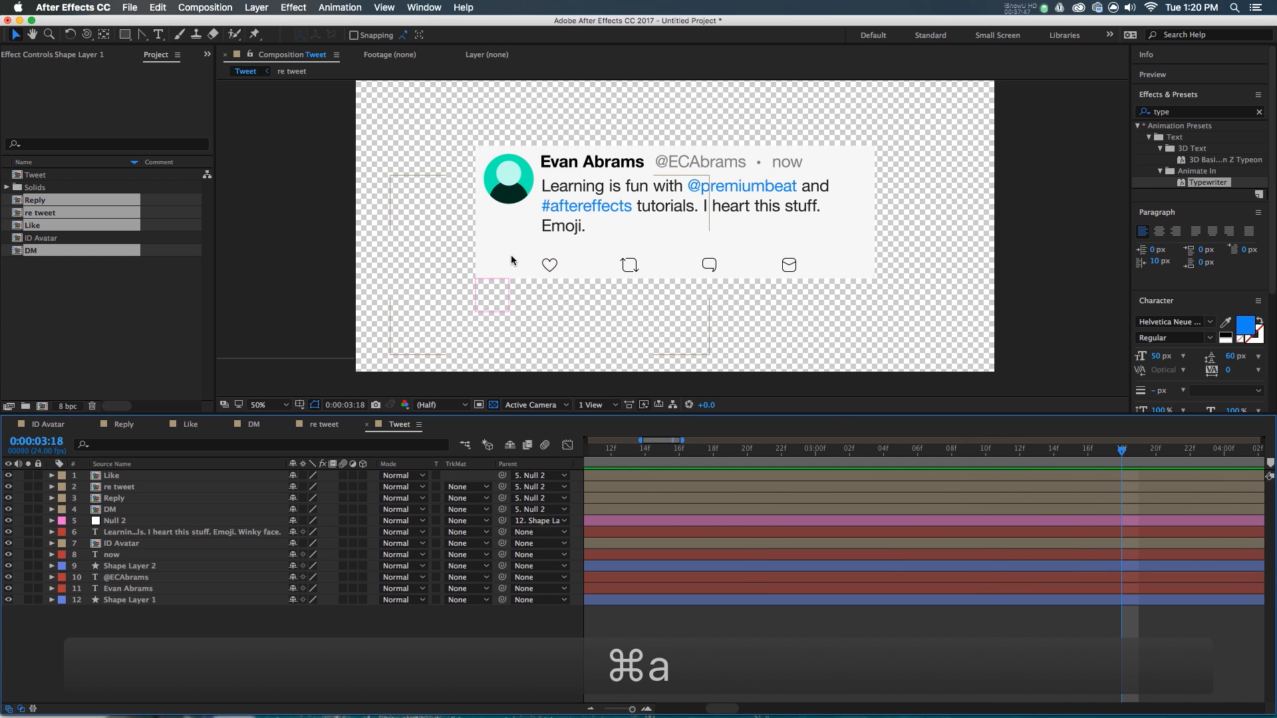
# - Start a new text layer in the composition with a 35 px font size
pyautogui.scroll(1, 511, 254)
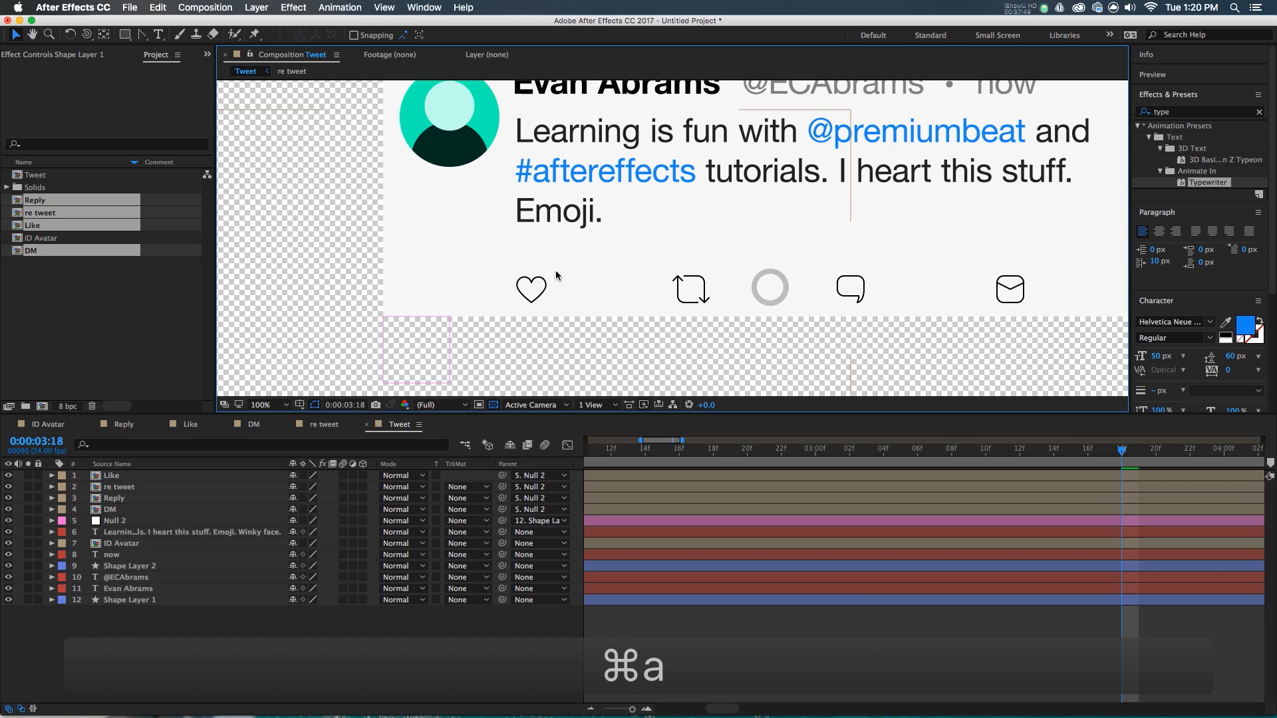
pyautogui.click(818, 644)
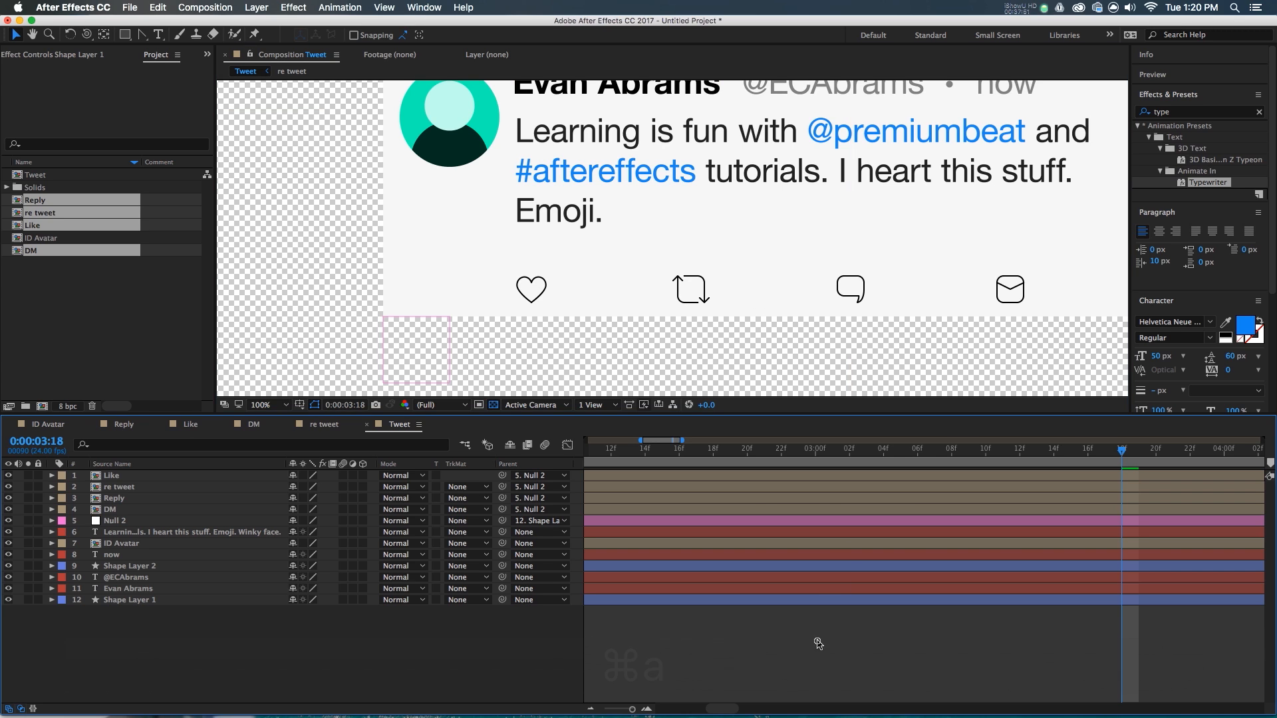
pyautogui.click(700, 475)
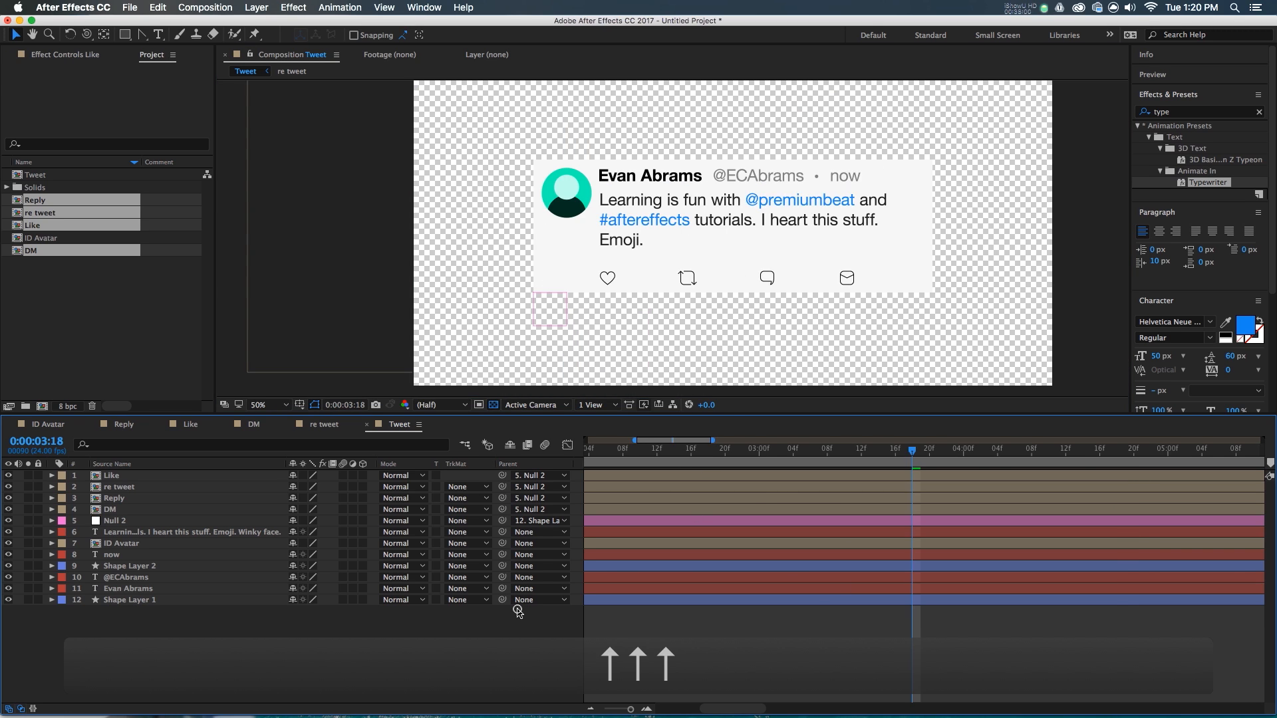
pyautogui.click(515, 629)
pyautogui.click(160, 35)
pyautogui.click(673, 335)
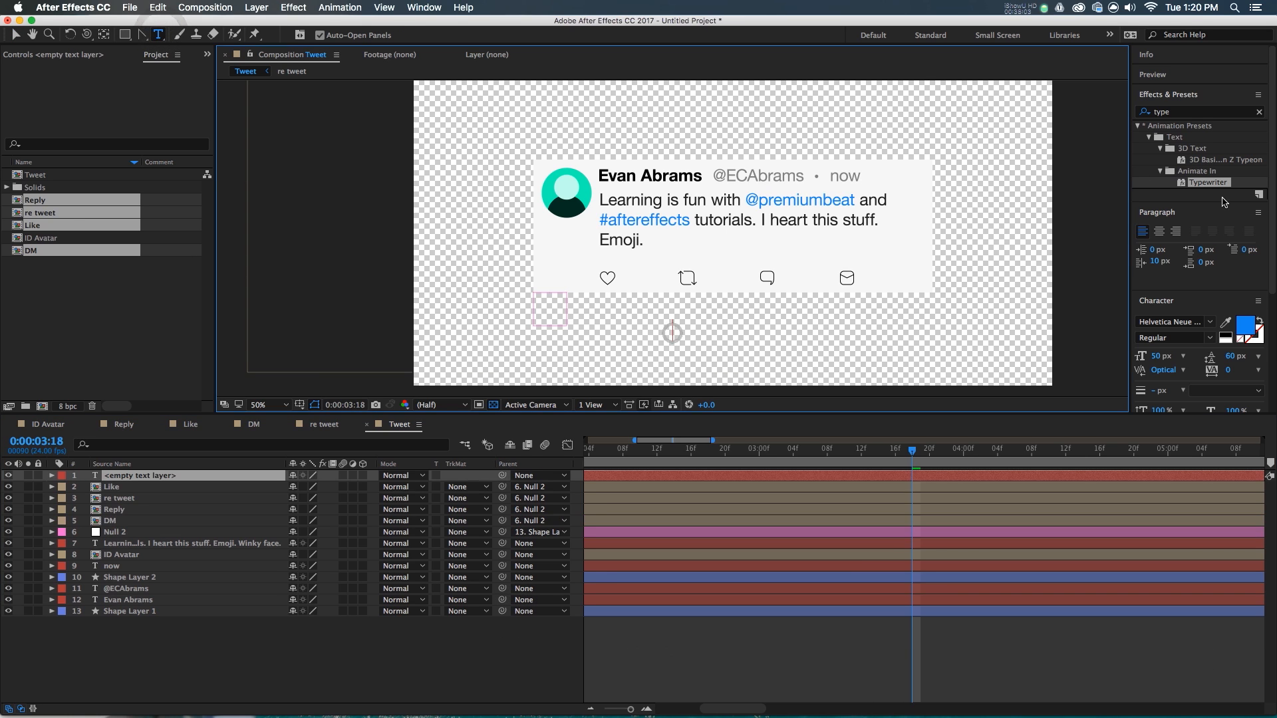
pyautogui.click(1161, 357)
pyautogui.write('35')
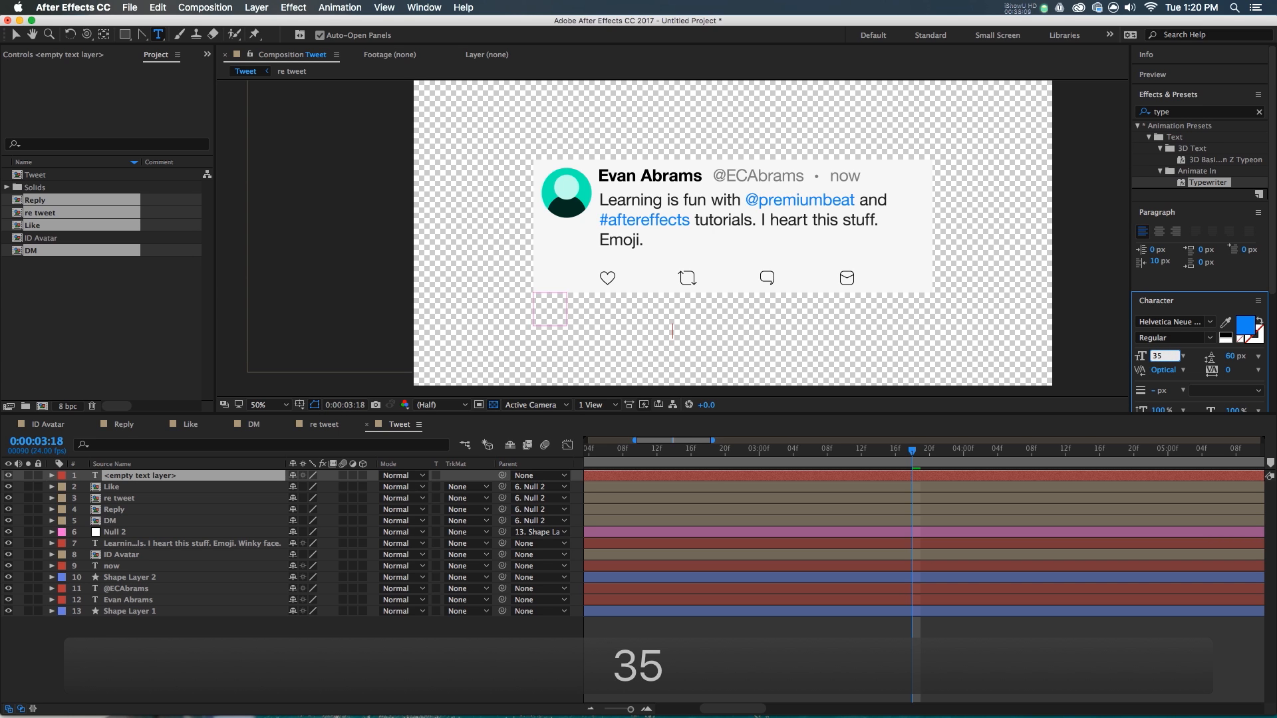
pyautogui.click(904, 481)
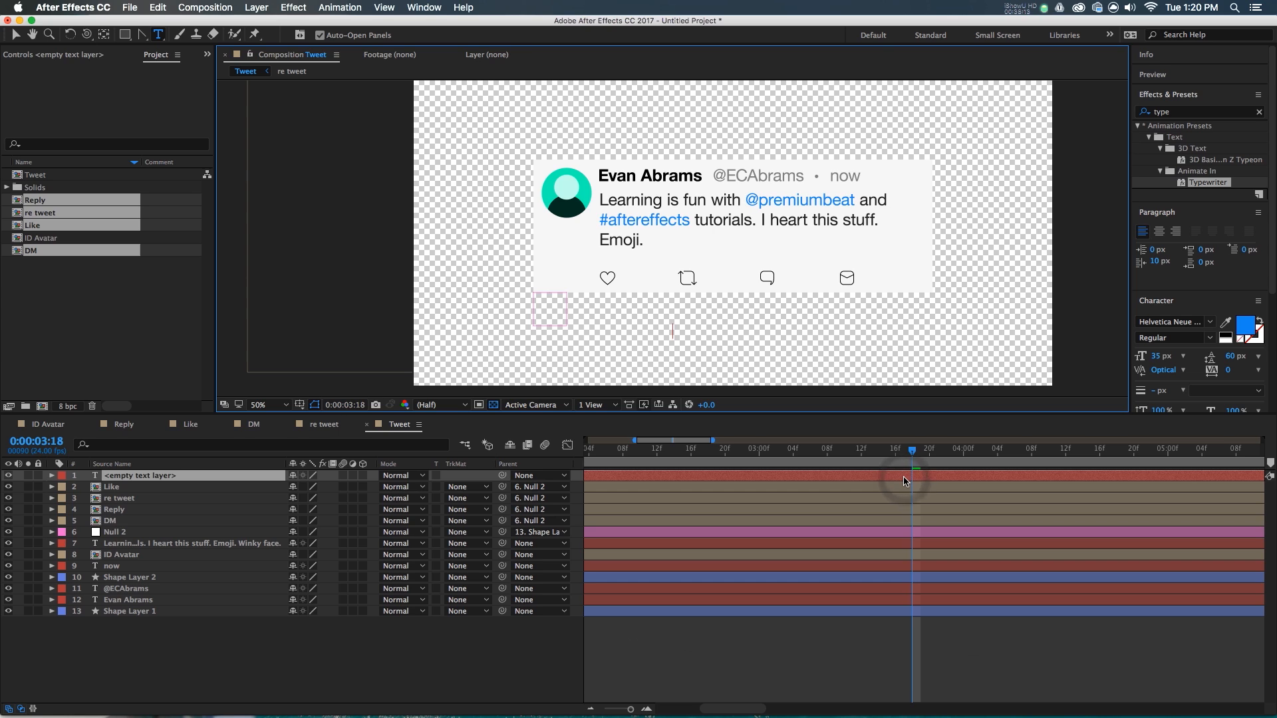
# - Type the digits 1 to 7 on separate lines in the text layer
pyautogui.press('1')
pyautogui.press('Delete')
pyautogui.click(888, 481)
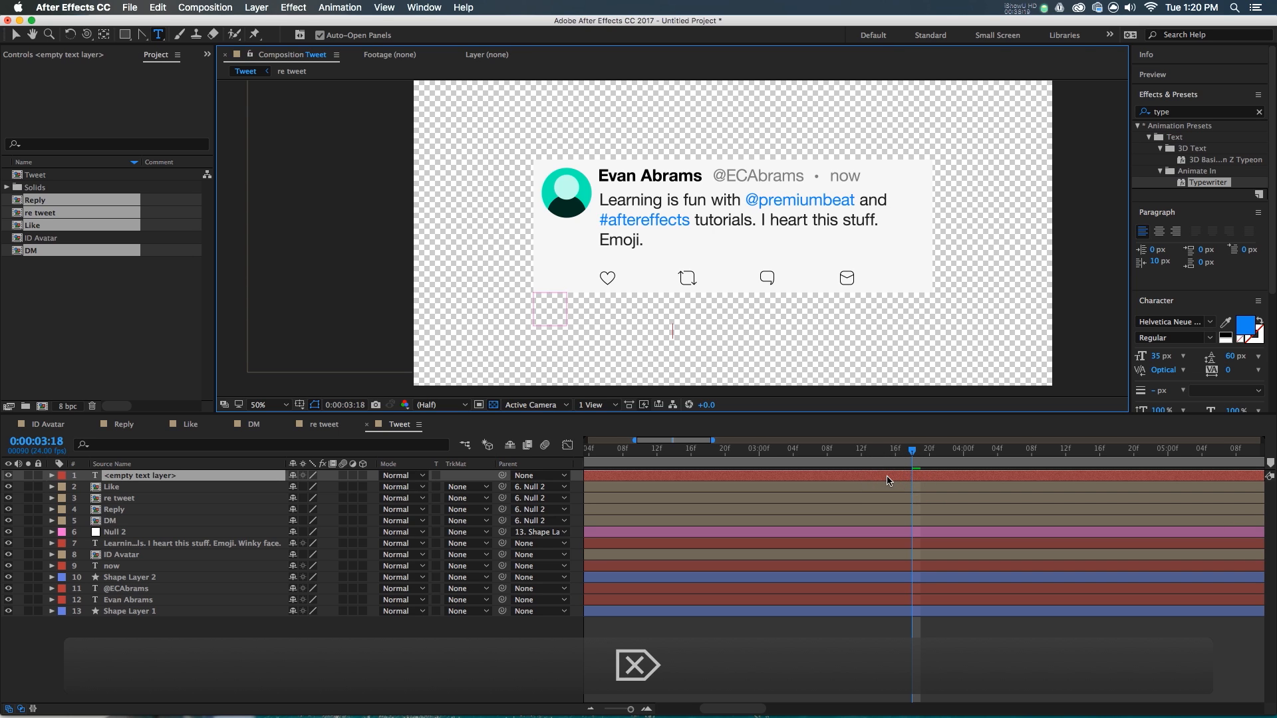
pyautogui.write('1')
pyautogui.press('Return')
pyautogui.write('2 3 4 5')
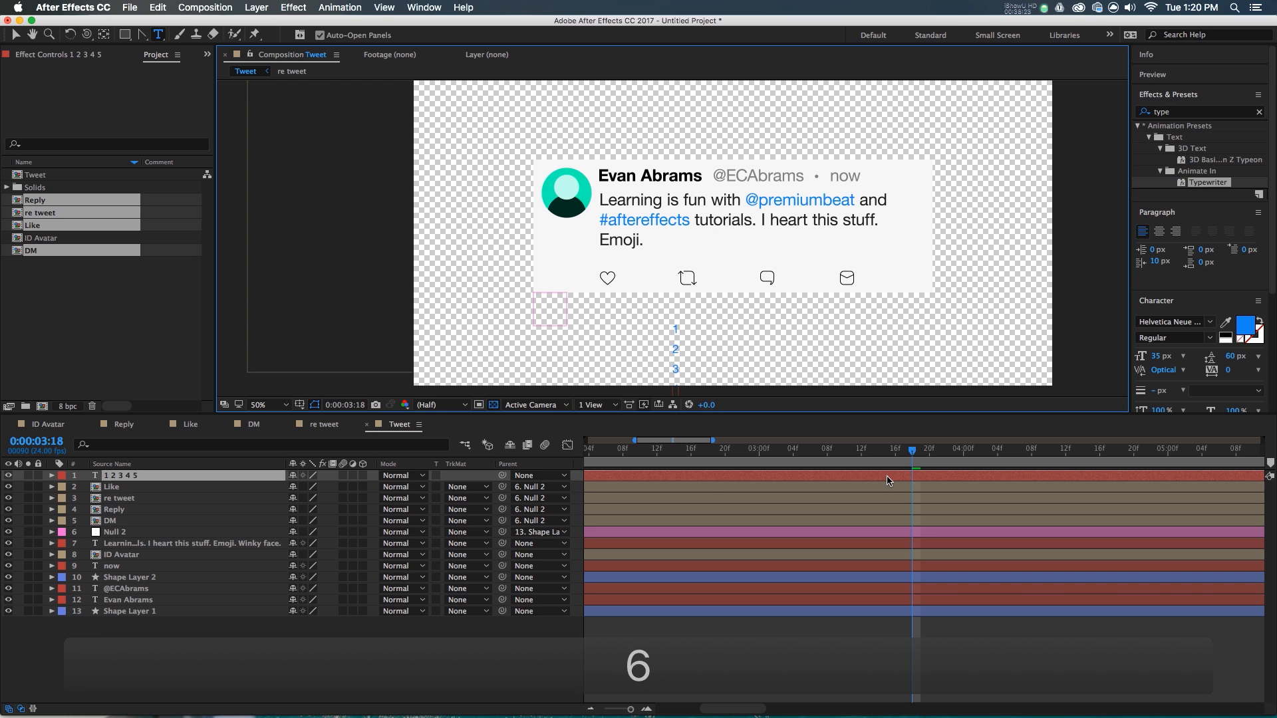
pyautogui.write('v')
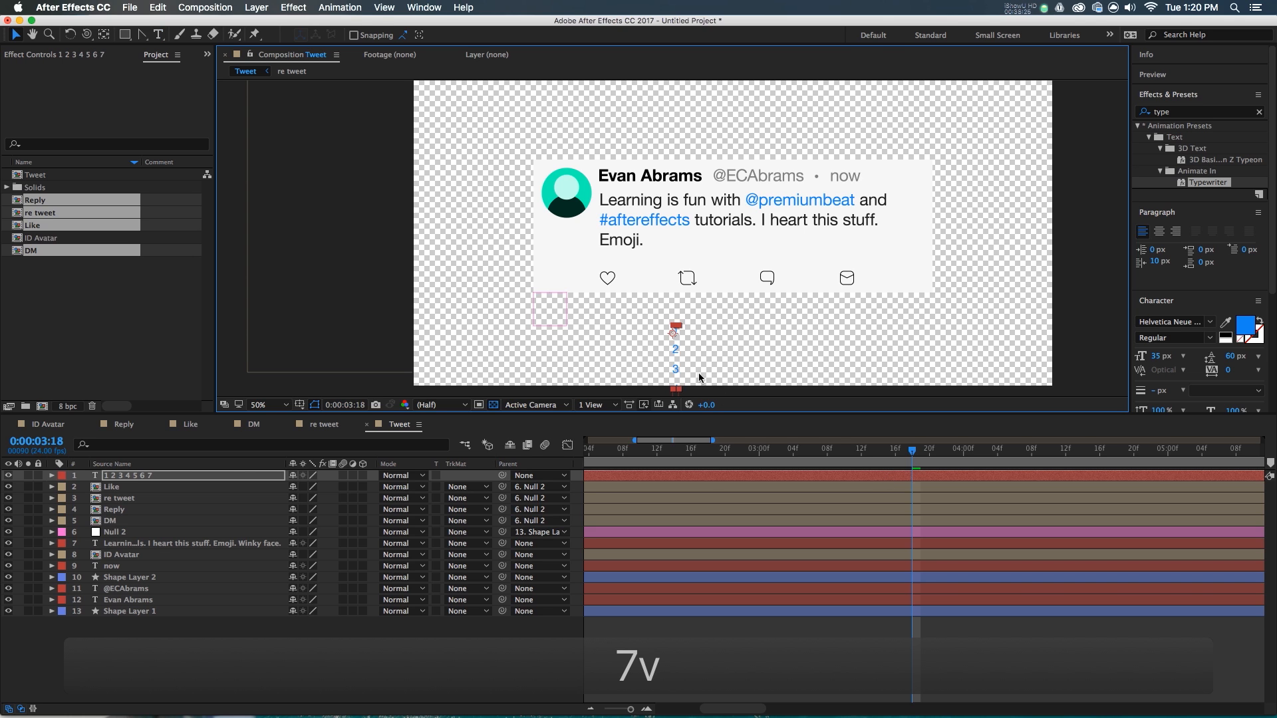
pyautogui.scroll(2, 673, 344)
# - Place the digit column beside the heart, solo it at 0:00, and colour it black
pyautogui.moveTo(673, 346); pyautogui.dragTo(577, 245)
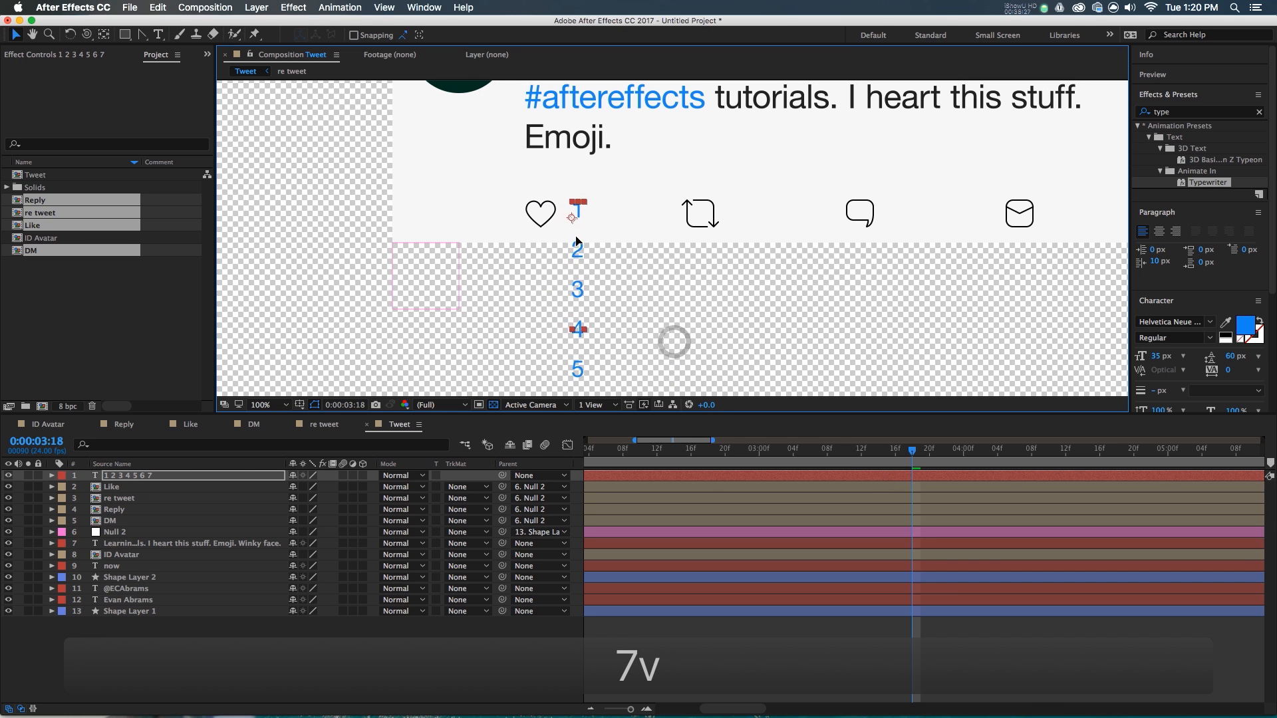
pyautogui.scroll(-2, 576, 245)
pyautogui.scroll(2, 576, 234)
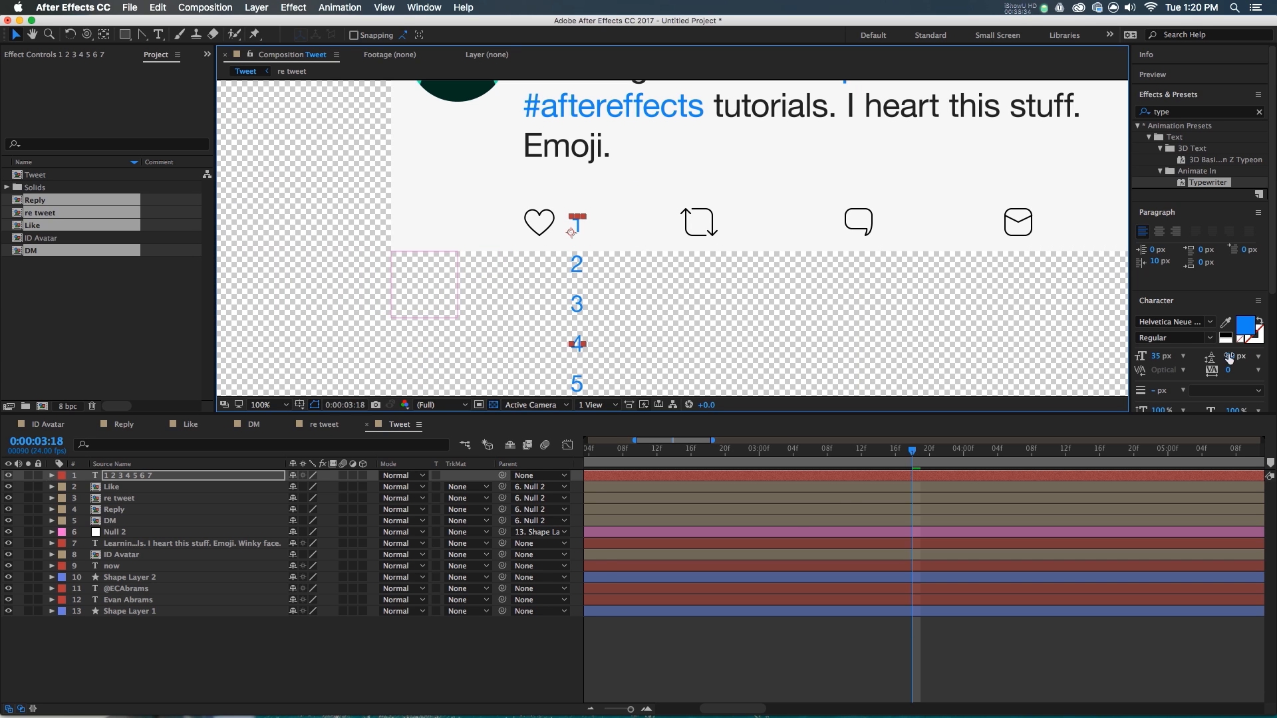
pyautogui.scroll(-5, 824, 509)
pyautogui.moveTo(717, 452); pyautogui.dragTo(454, 491)
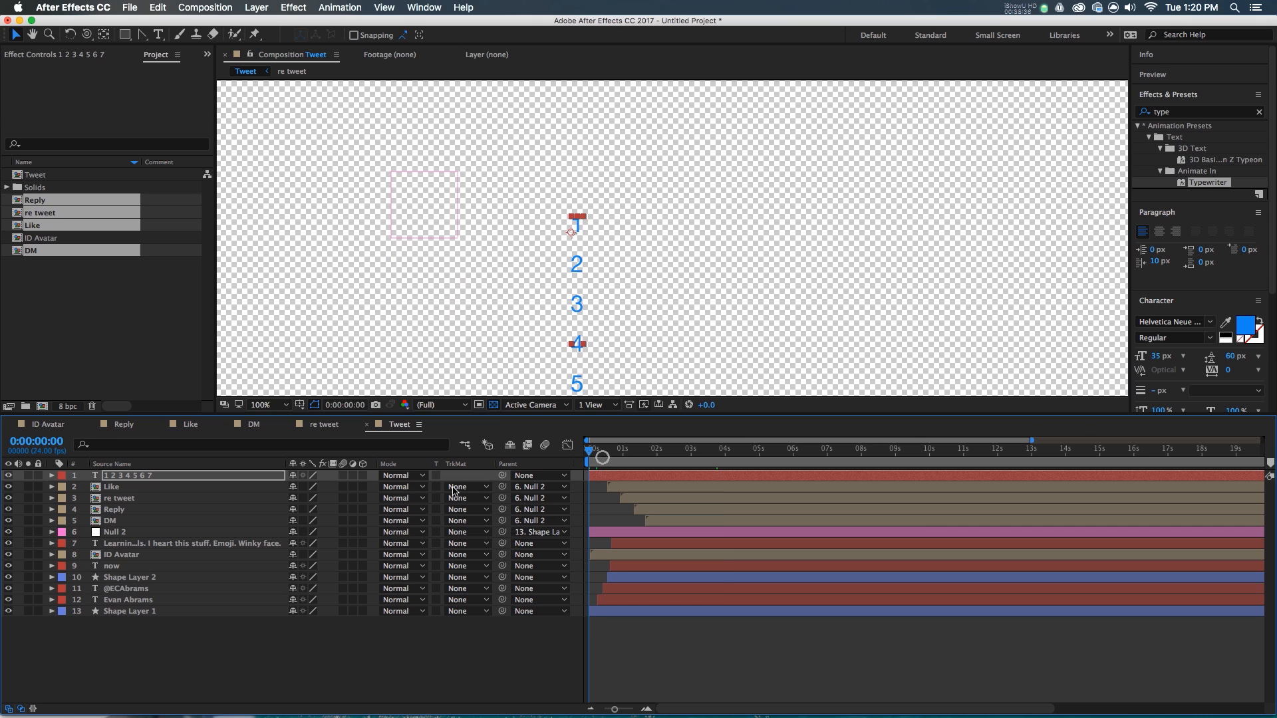
pyautogui.click(27, 476)
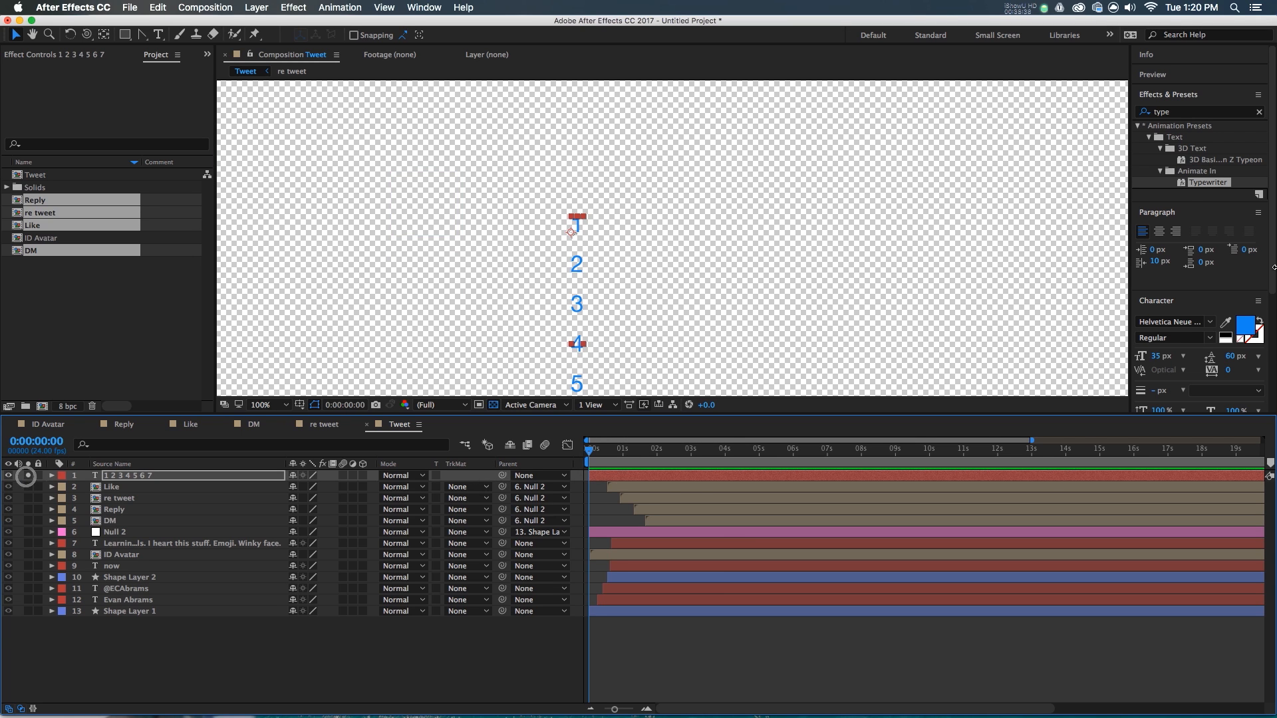
pyautogui.click(1226, 335)
pyautogui.scroll(2, 578, 240)
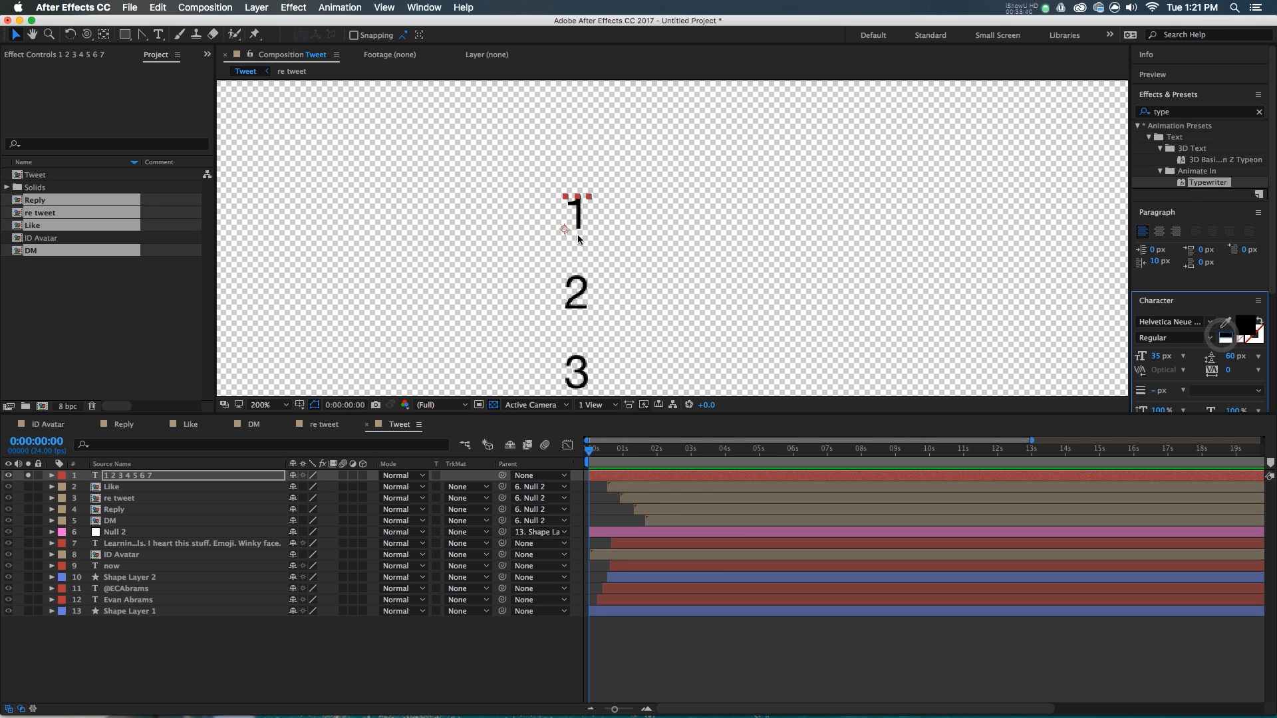
pyautogui.scroll(-2, 578, 238)
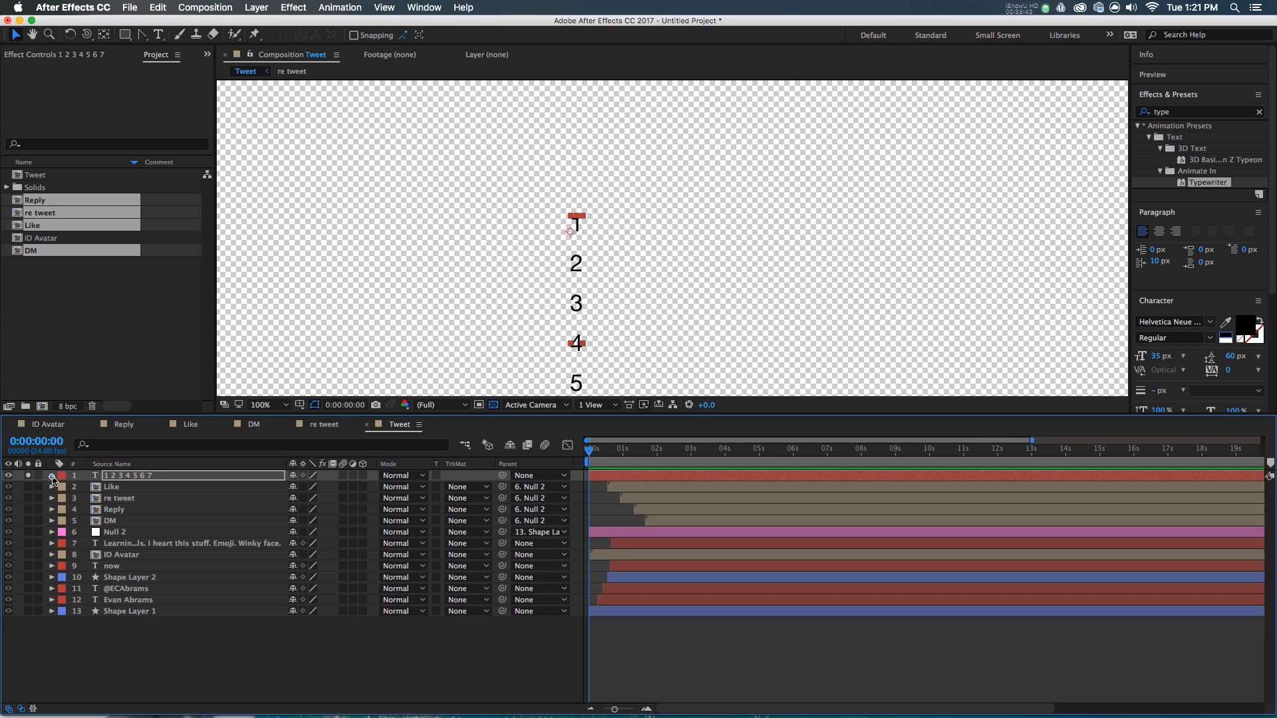
# - Add a Position animator to the digit layer and keyframe its Y at 60
pyautogui.click(52, 476)
pyautogui.click(370, 487)
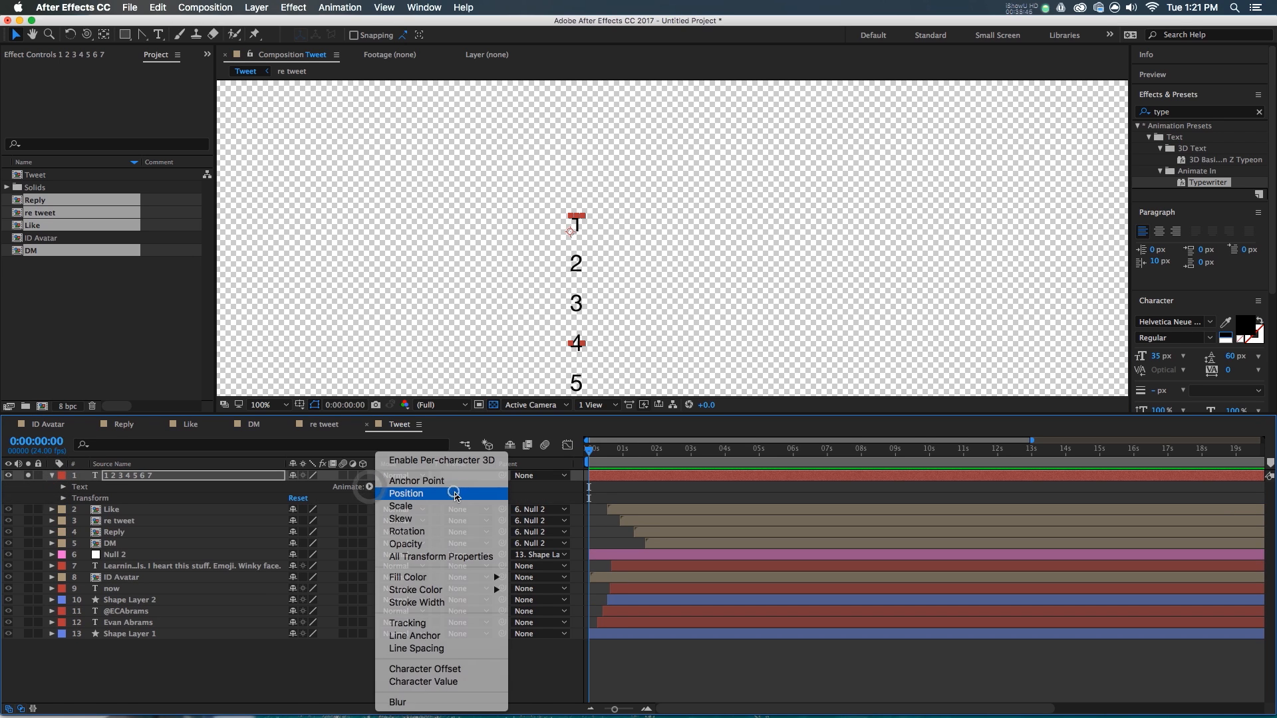
pyautogui.click(445, 493)
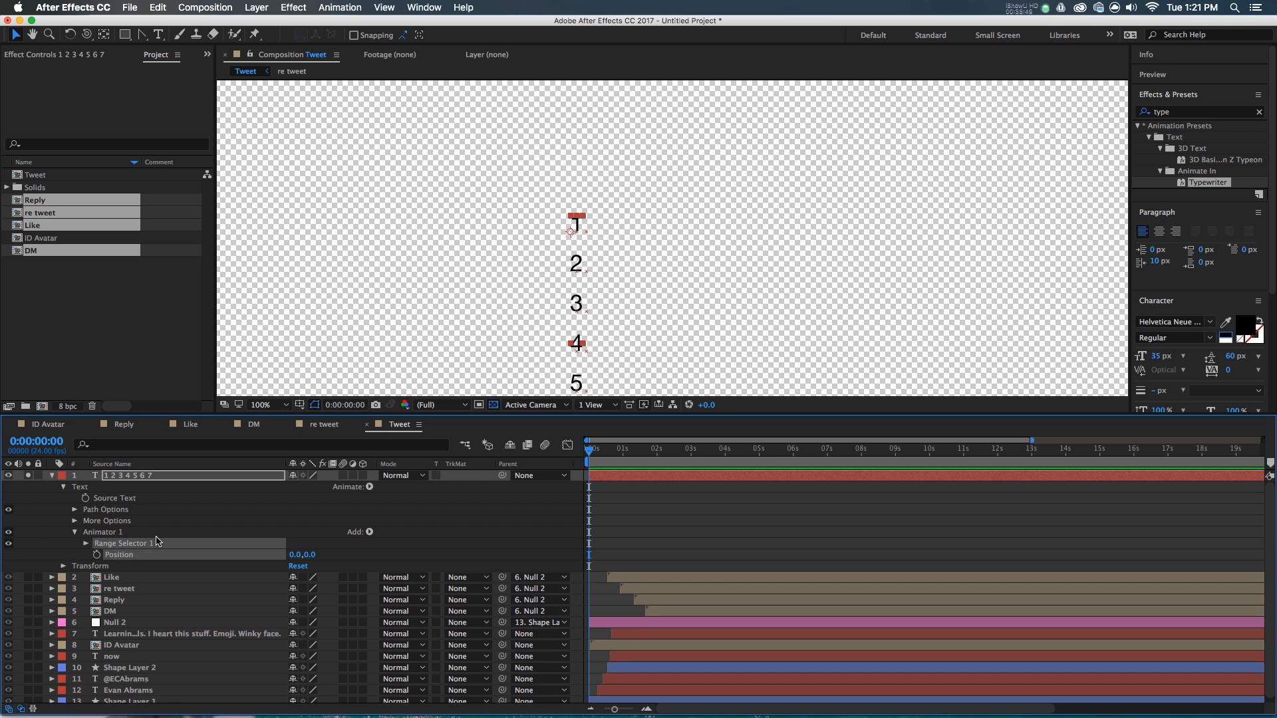
pyautogui.click(97, 555)
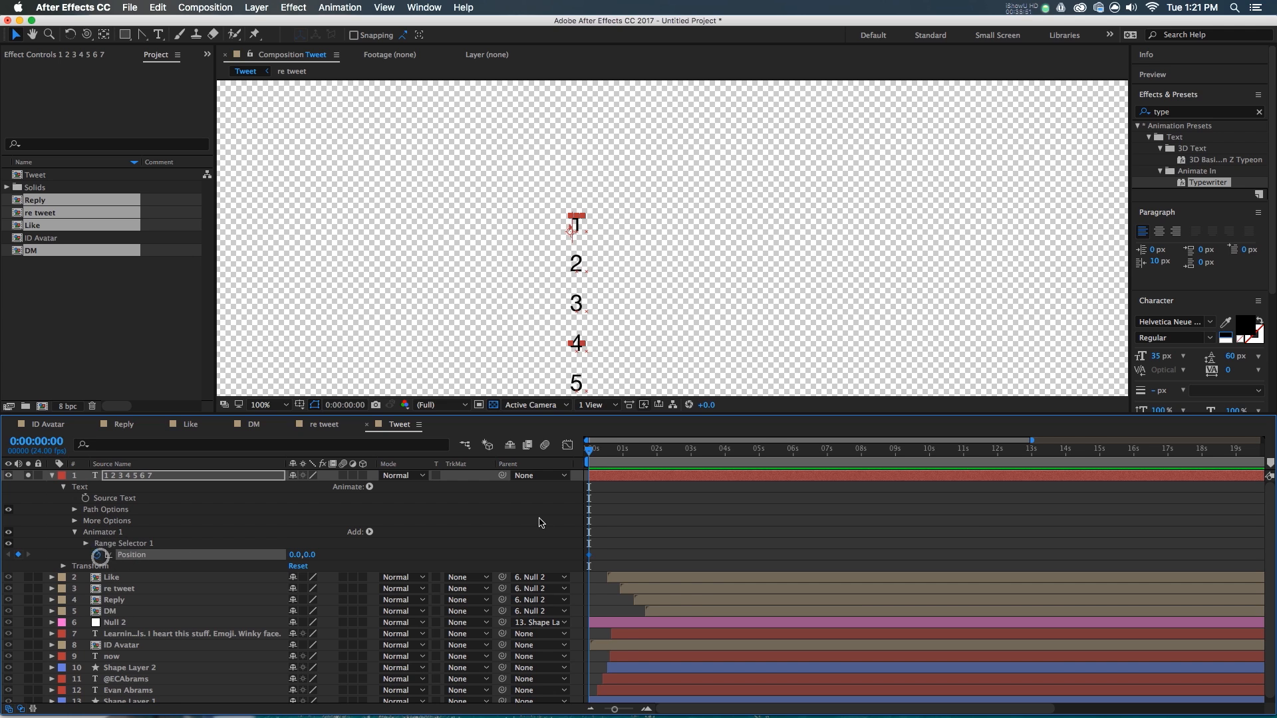
pyautogui.press('=')
pyautogui.moveTo(296, 555)
pyautogui.mouseDown()
pyautogui.moveTo(336, 558)
pyautogui.moveTo(307, 560)
pyautogui.mouseUp()
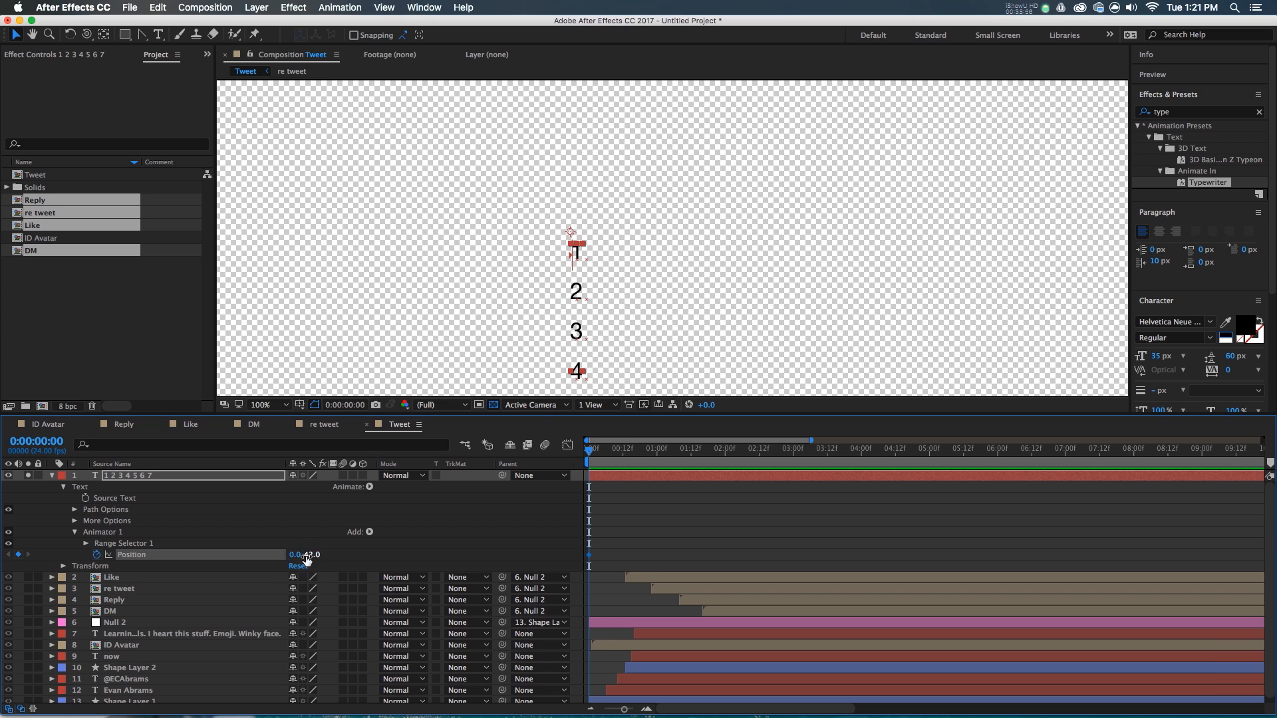
pyautogui.write('60')
pyautogui.press('Return')
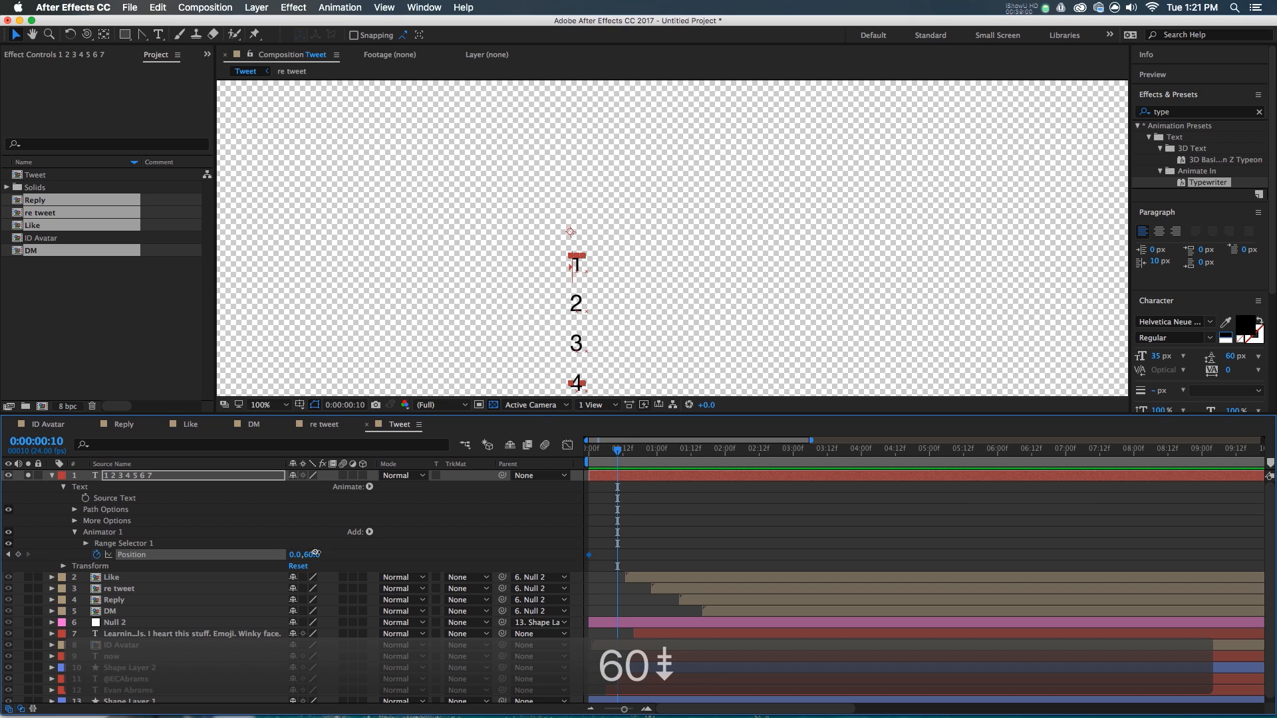
# - Keyframe Y at 0, -60 and -120 ten frames apart, then Easy Ease all four keys
pyautogui.write('0')
pyautogui.hotkey('shift', 'pagedown')
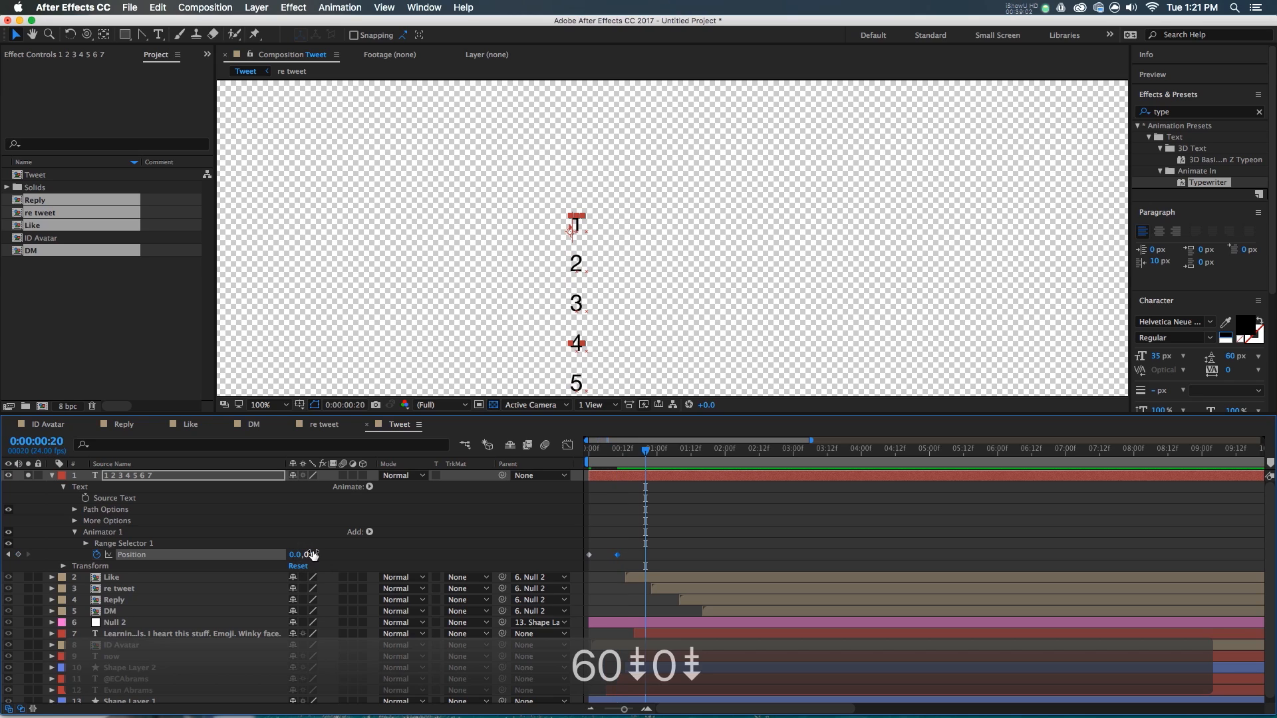
pyautogui.write('-60')
pyautogui.hotkey('shift', 'pagedown')
pyautogui.write('-120')
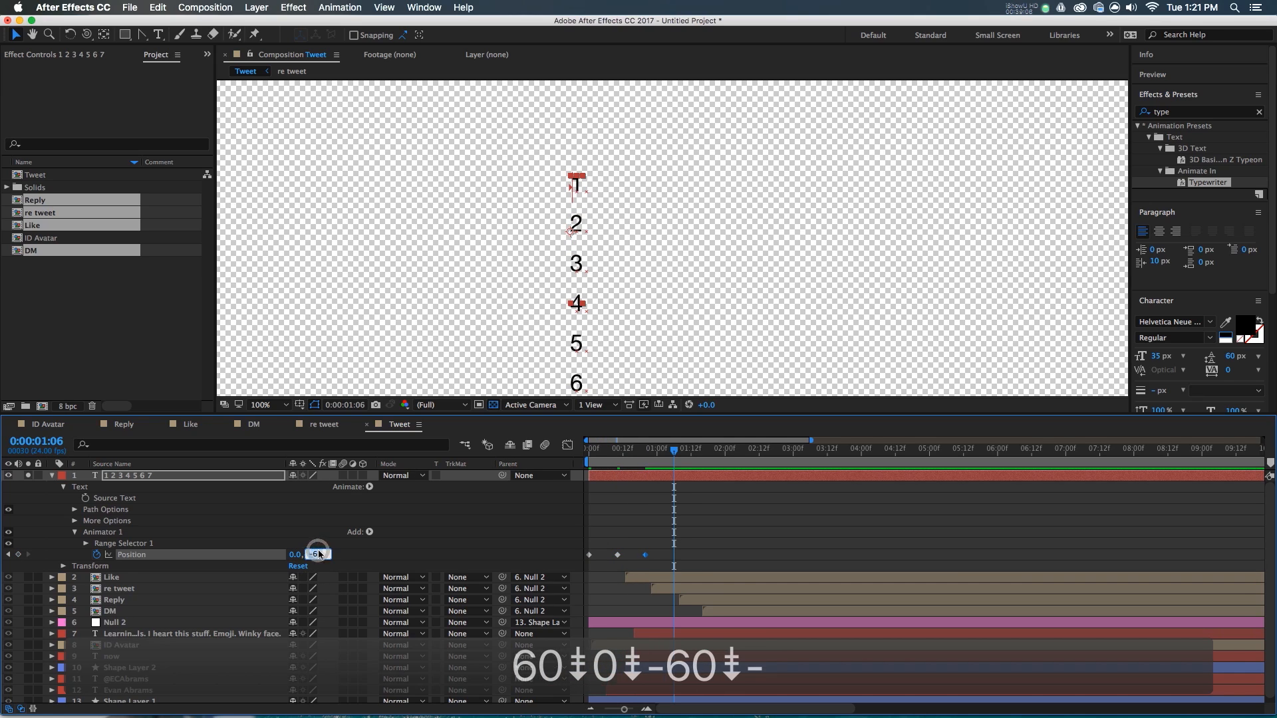
pyautogui.press('Return')
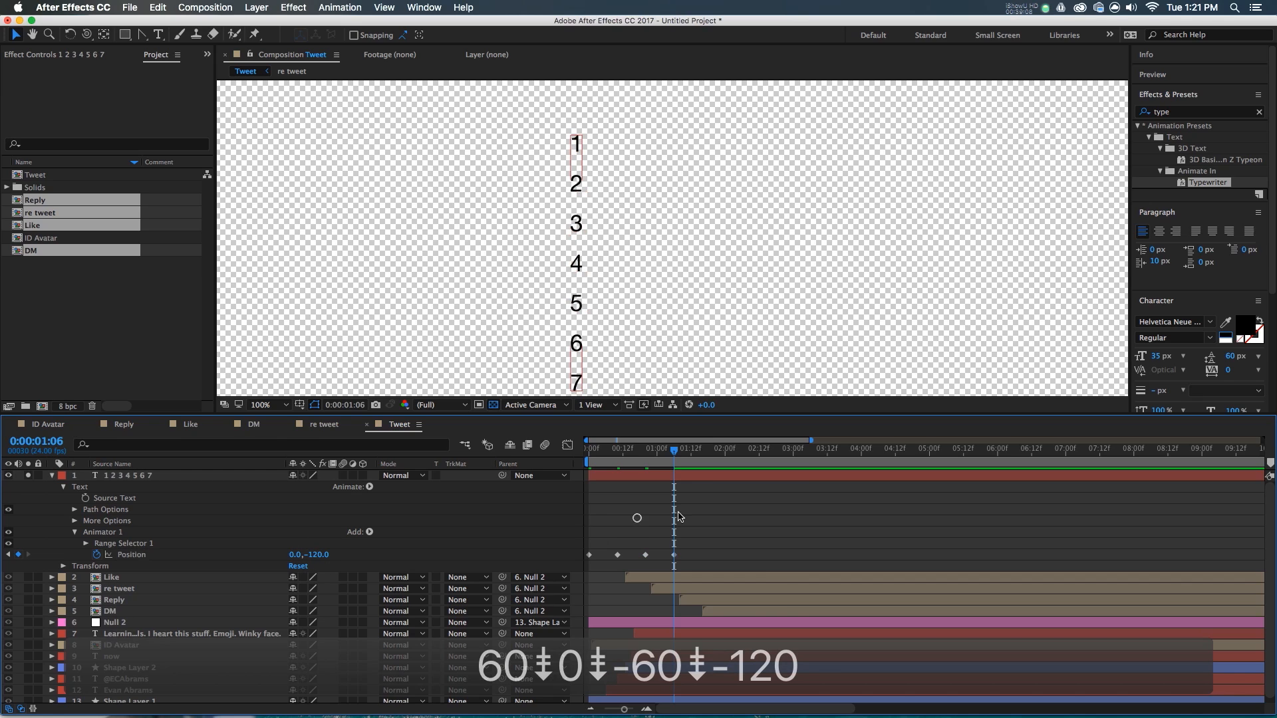
pyautogui.moveTo(715, 539); pyautogui.dragTo(579, 566)
pyautogui.press('F9')
pyautogui.hotkey('shift', 'F3')
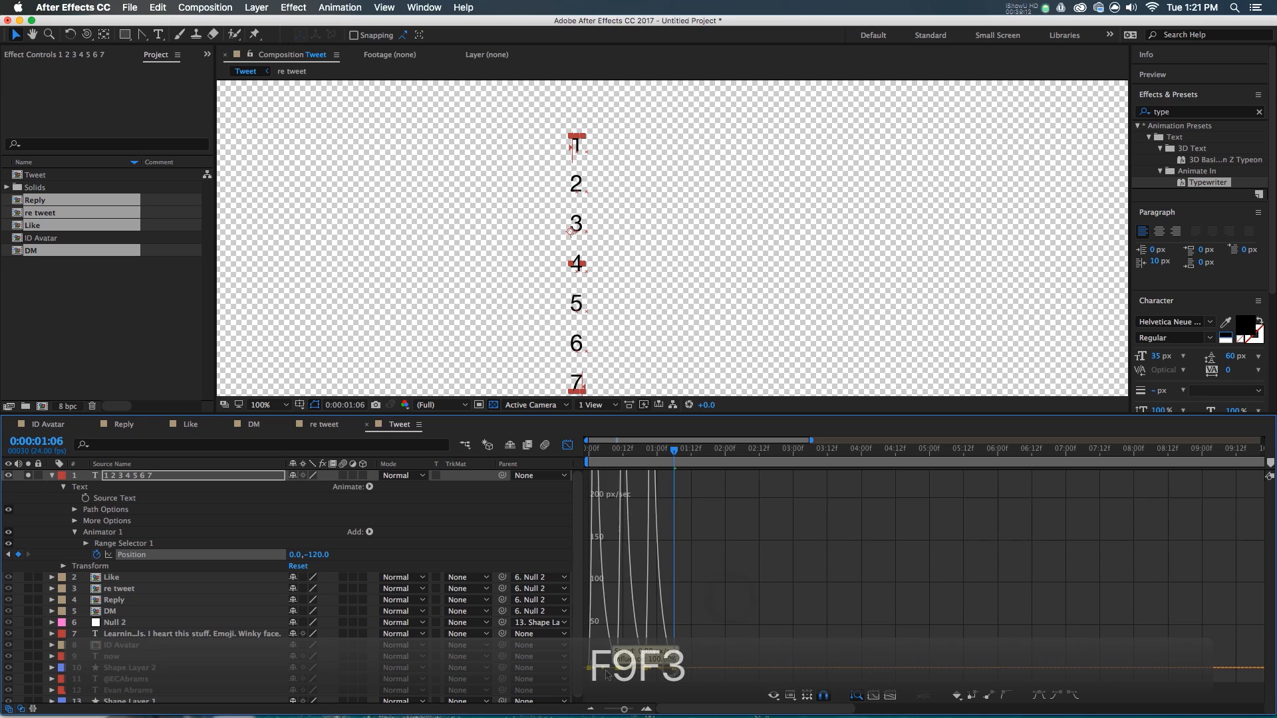
# - Preview the rolling digits and park the time at 0:00:01:06
pyautogui.hotkey('shift', 'F3')
pyautogui.press('space')
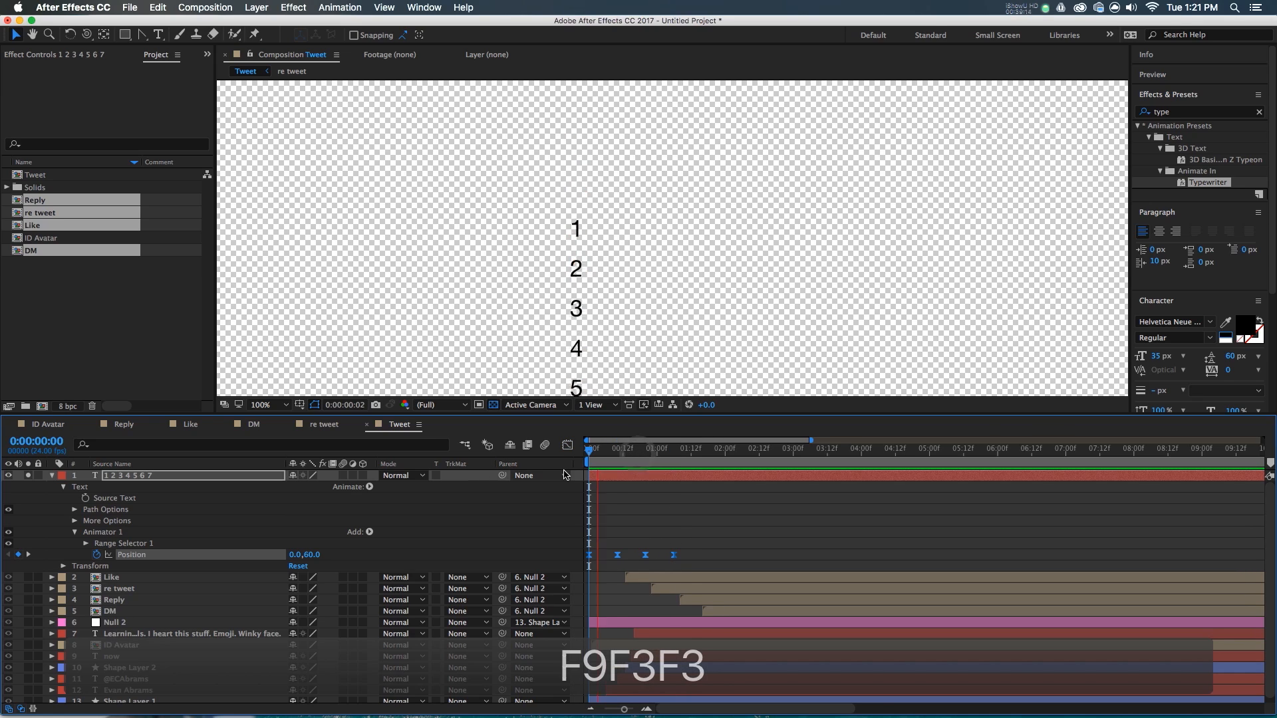
pyautogui.click(675, 456)
pyautogui.moveTo(684, 463); pyautogui.dragTo(671, 456)
# - Draw a rectangular mask around the '3', raise its top edge, and preview from the start
pyautogui.click(125, 35)
pyautogui.click(730, 473)
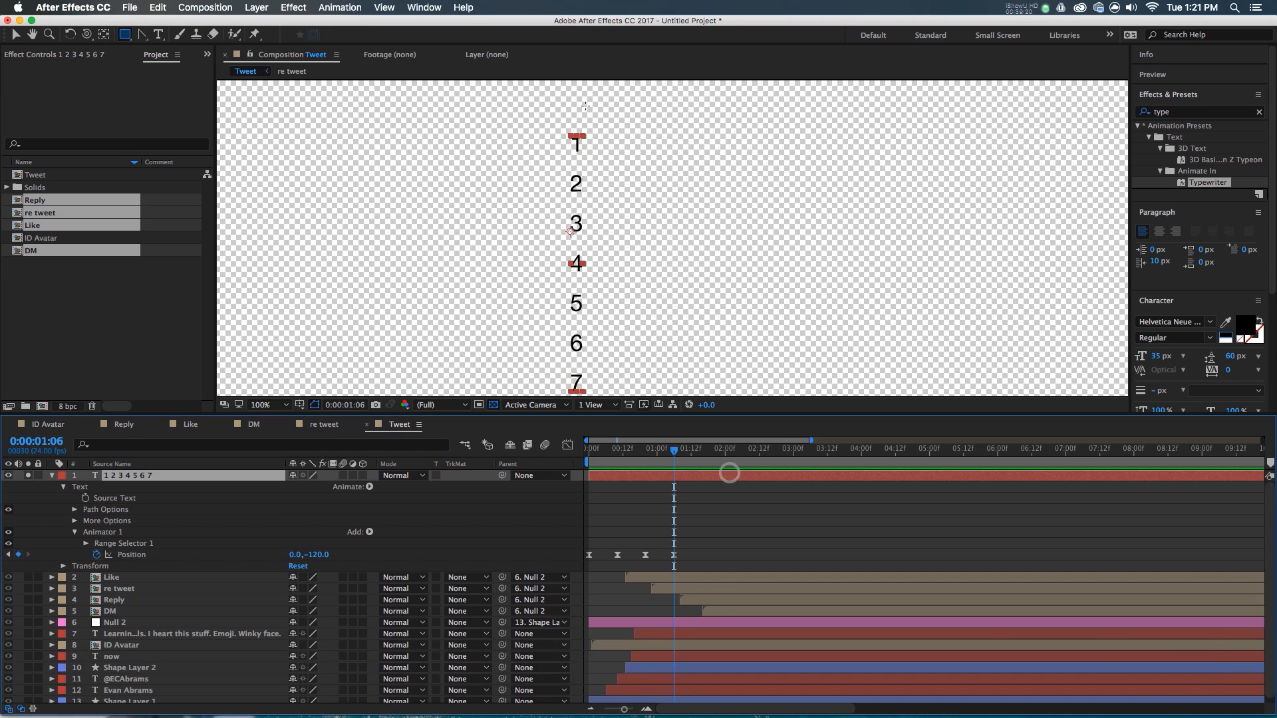
pyautogui.moveTo(602, 212); pyautogui.dragTo(521, 255)
pyautogui.press('F9')
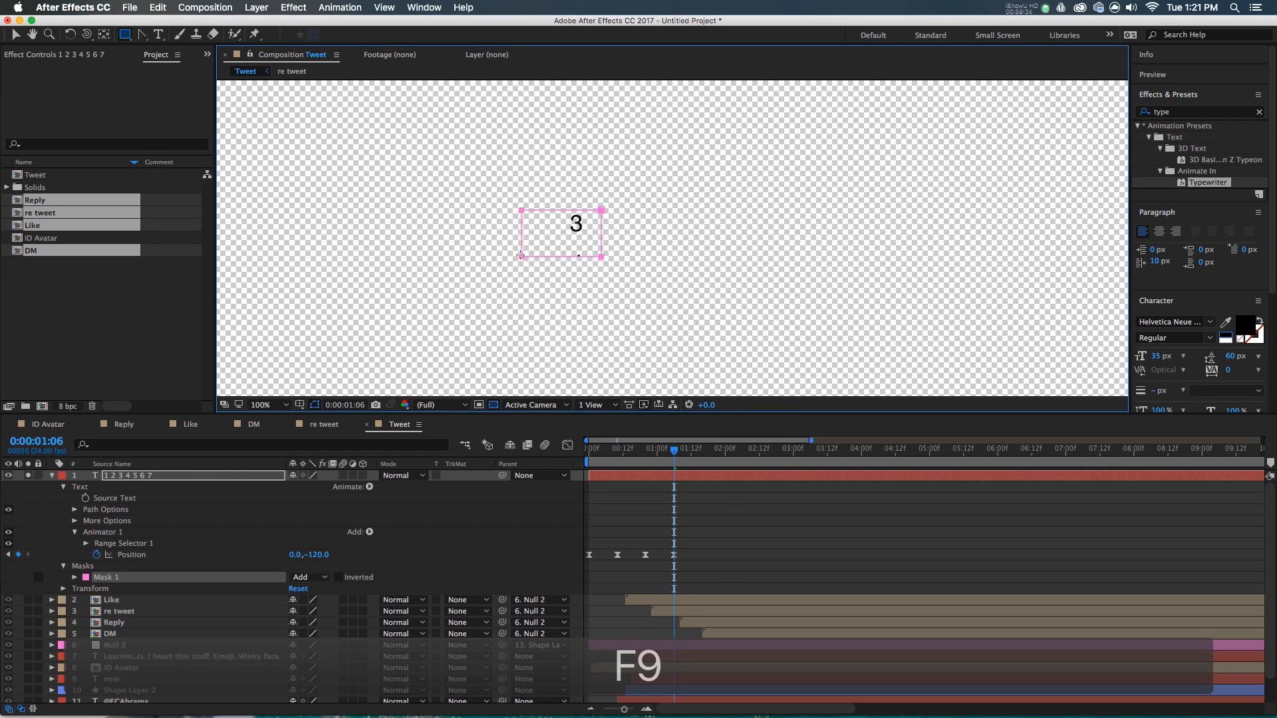
pyautogui.press('v')
pyautogui.moveTo(561, 208)
pyautogui.mouseDown()
pyautogui.moveTo(556, 191)
pyautogui.moveTo(557, 211)
pyautogui.mouseUp()
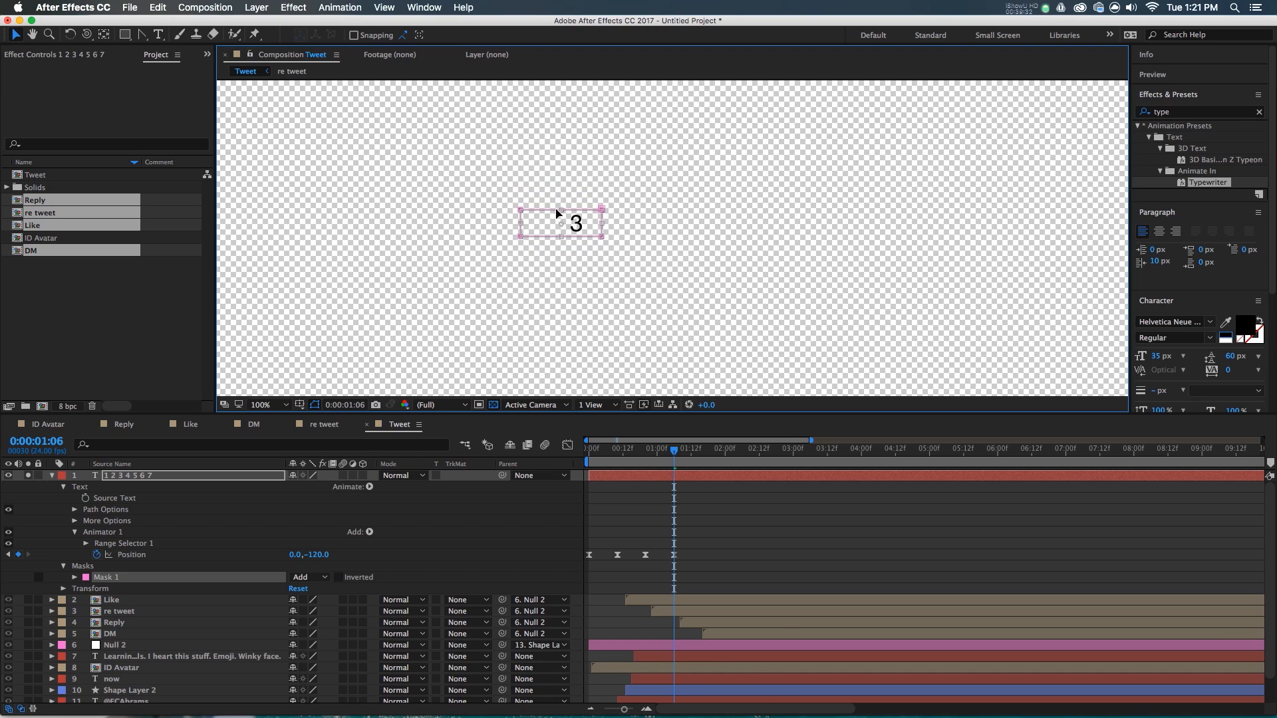
pyautogui.click(736, 536)
pyautogui.moveTo(661, 462); pyautogui.dragTo(482, 482)
pyautogui.press('space')
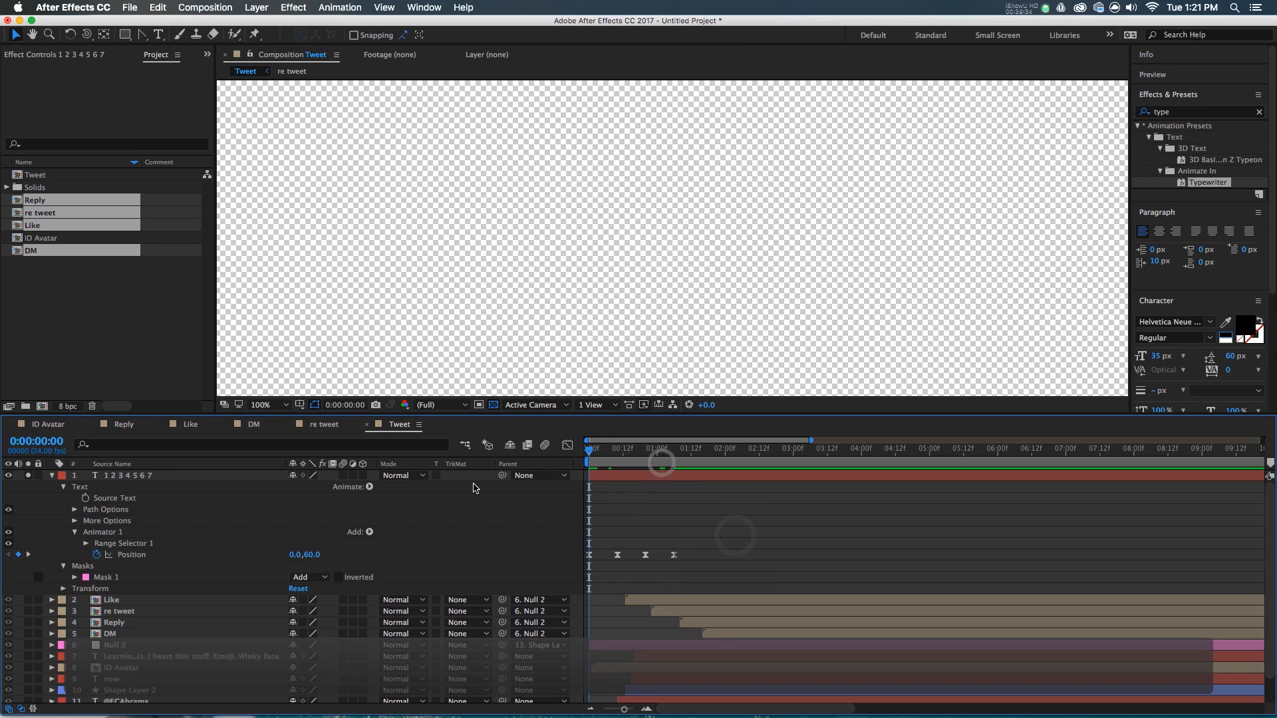
# - Un-solo the counter layer and move it right beside the heart icon
pyautogui.moveTo(667, 468); pyautogui.dragTo(677, 473)
pyautogui.click(54, 475)
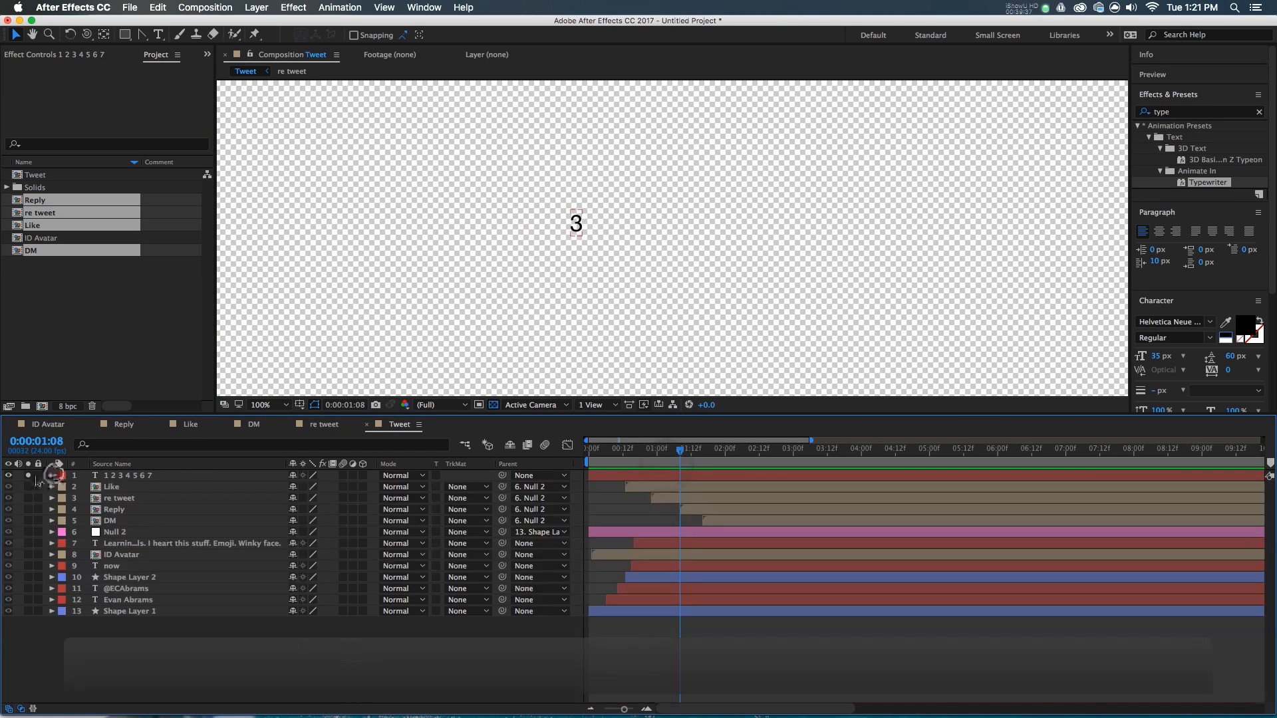
pyautogui.click(28, 474)
pyautogui.click(137, 475)
pyautogui.scroll(3, 606, 213)
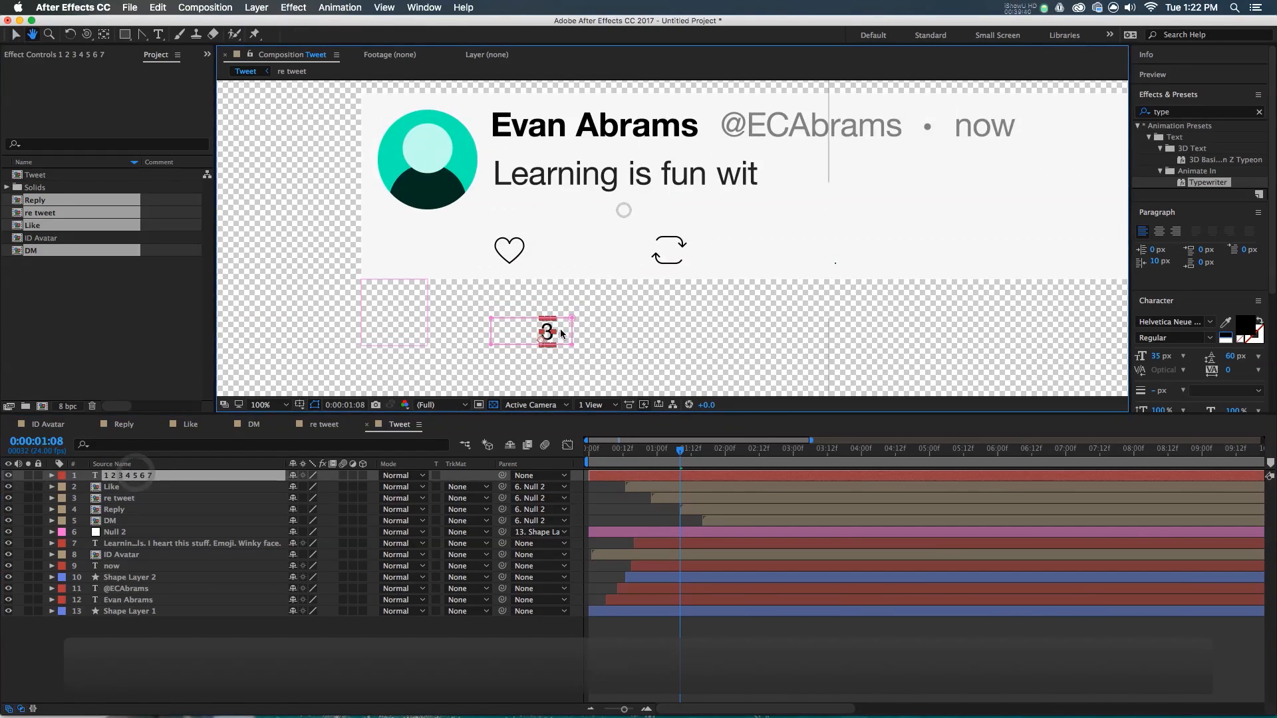
pyautogui.scroll(2, 562, 324)
pyautogui.moveTo(540, 337); pyautogui.dragTo(532, 181)
pyautogui.scroll(-2, 532, 188)
# - Delay the counter's start to around 0:00:03 and parent it to Null 2
pyautogui.moveTo(628, 475); pyautogui.dragTo(771, 490)
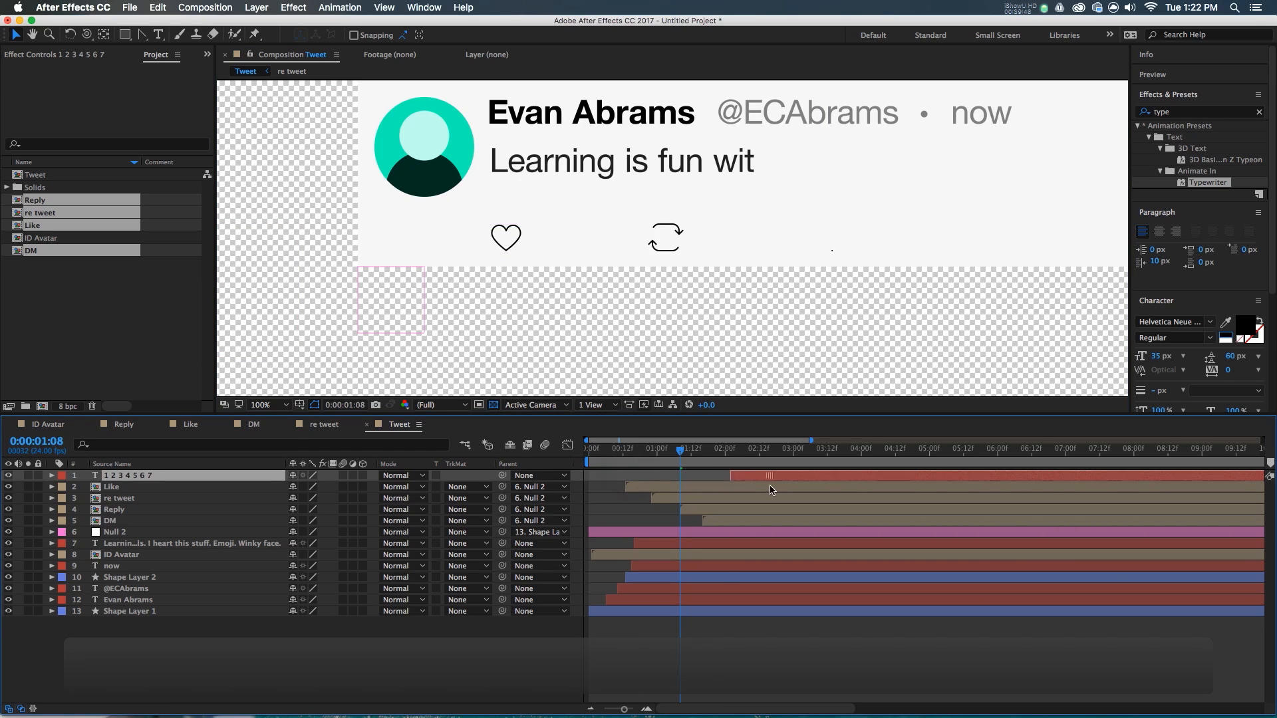
pyautogui.moveTo(702, 452); pyautogui.dragTo(673, 487)
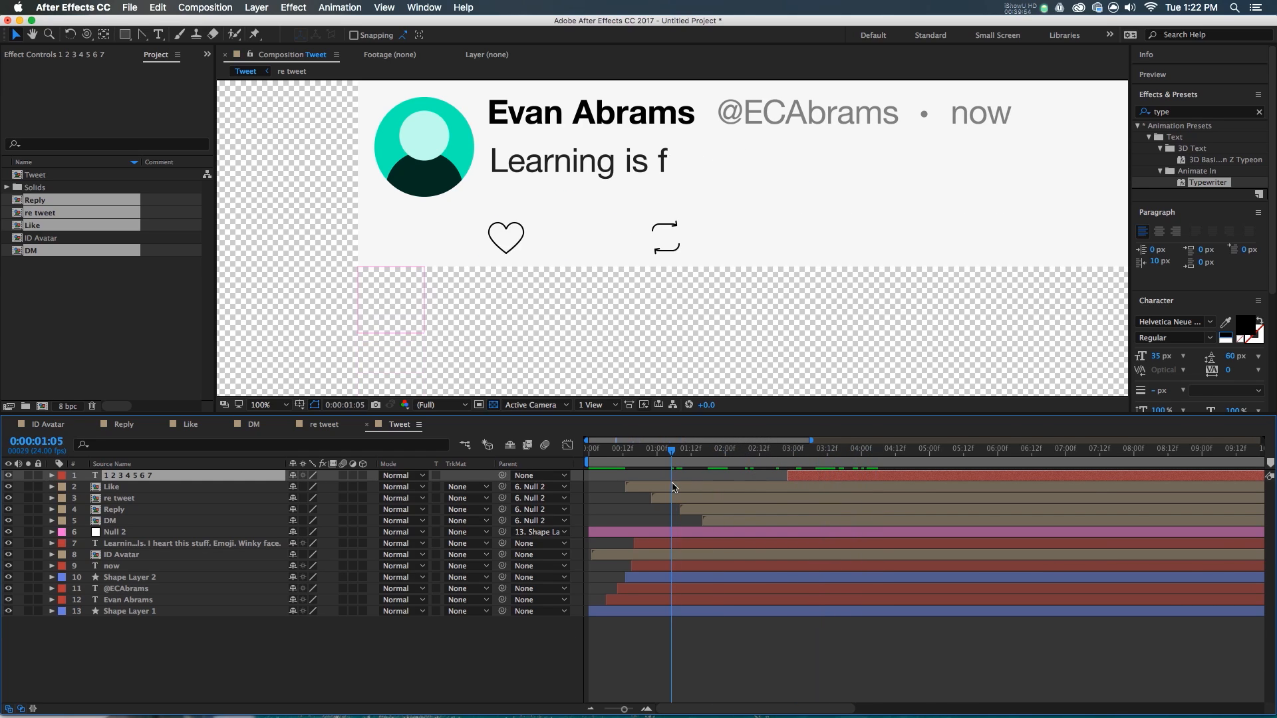
pyautogui.moveTo(502, 475); pyautogui.dragTo(632, 535)
pyautogui.moveTo(699, 460); pyautogui.dragTo(907, 489)
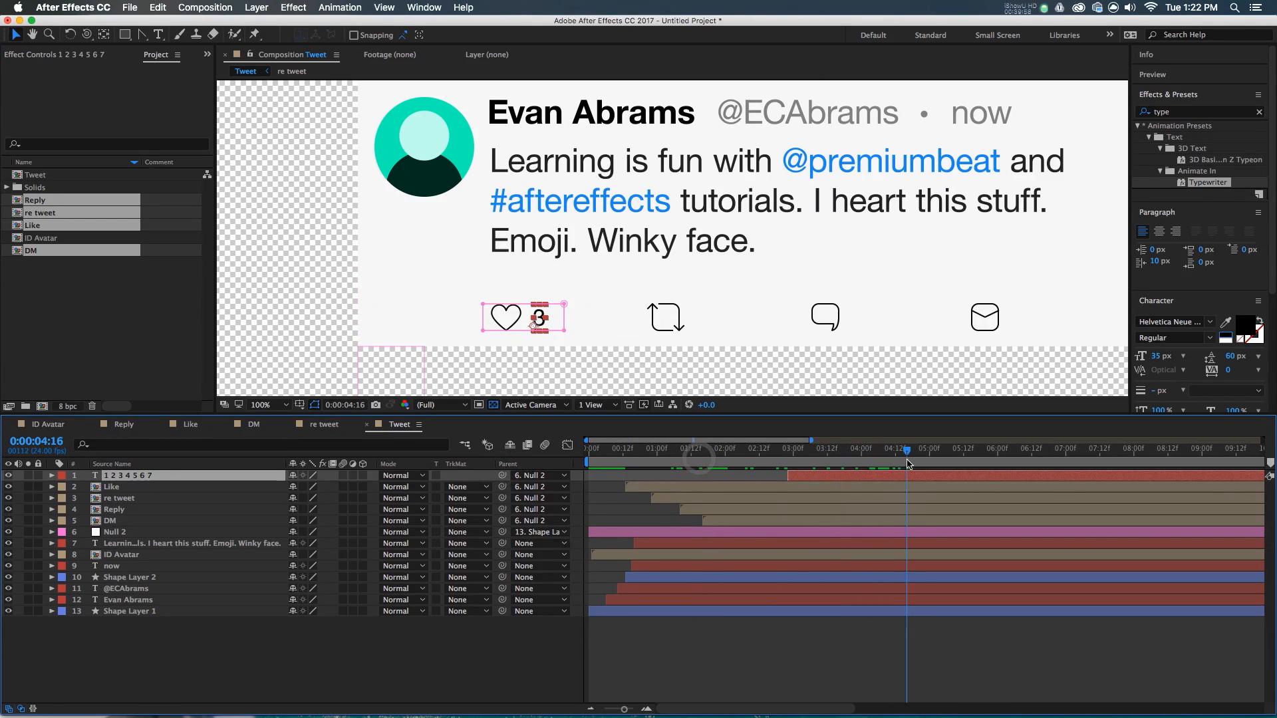
pyautogui.click(866, 645)
pyautogui.moveTo(763, 290); pyautogui.dragTo(661, 290)
pyautogui.scroll(-1, 661, 289)
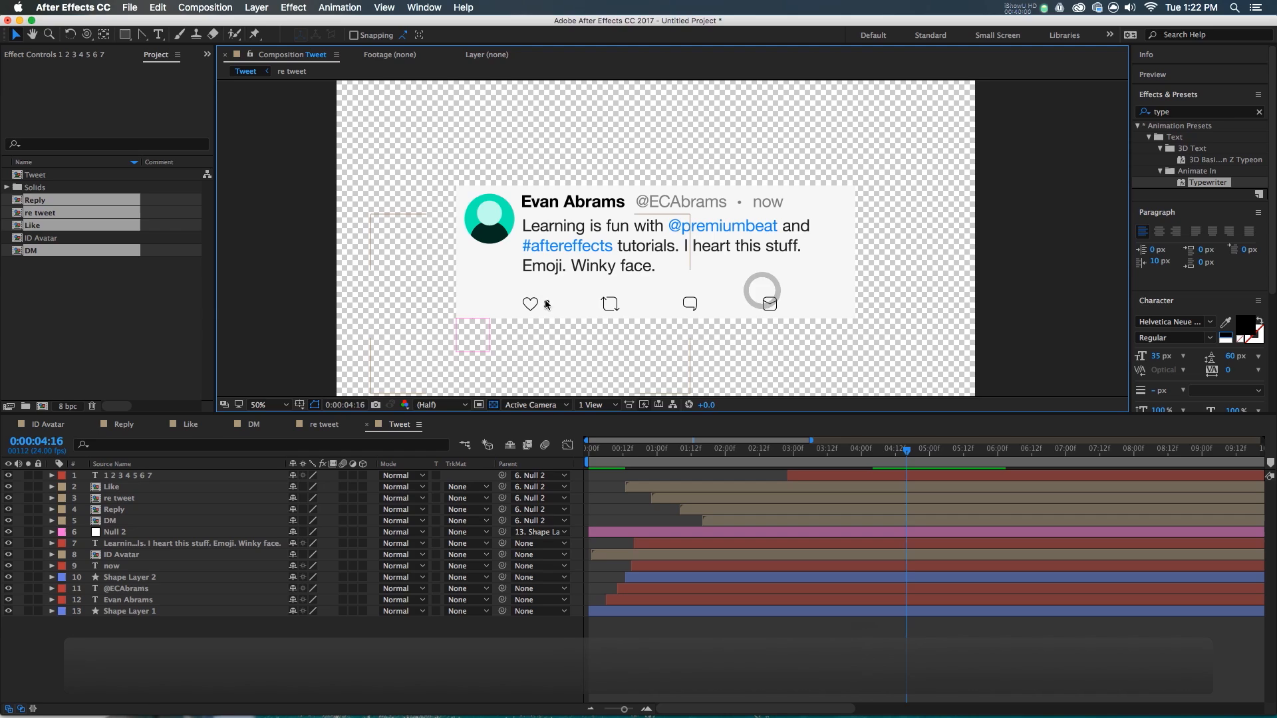
pyautogui.click(792, 459)
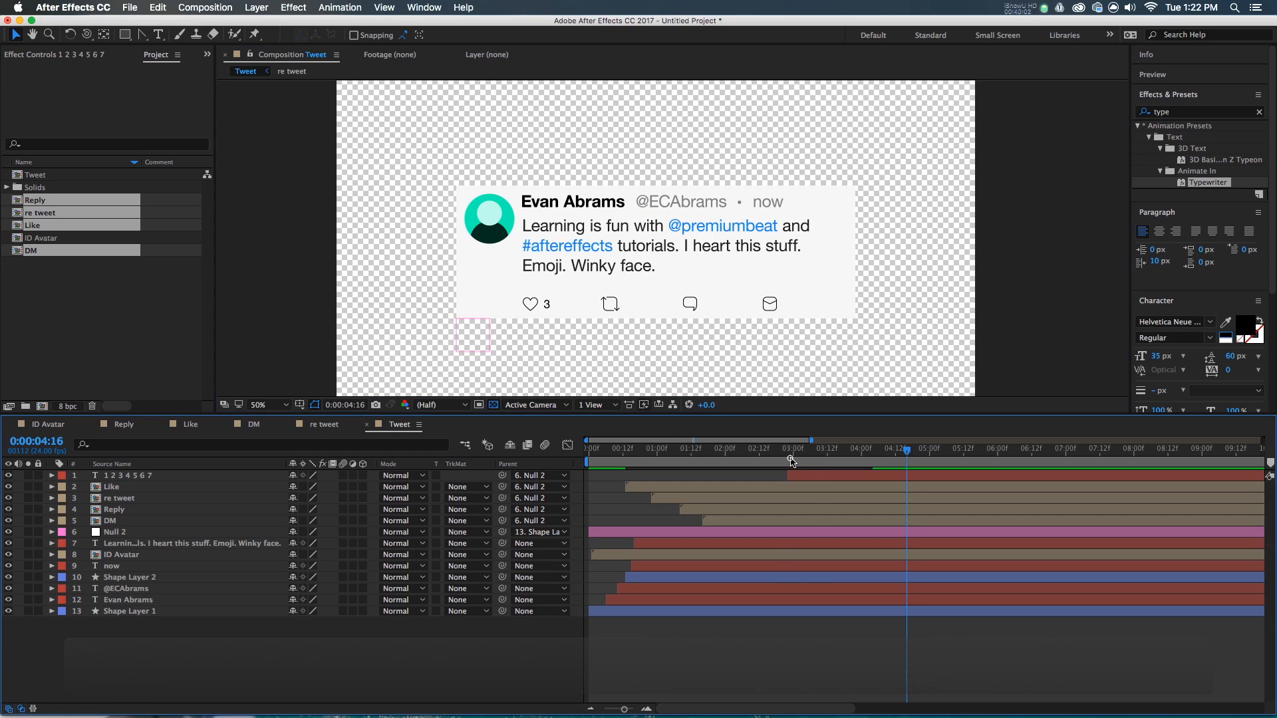
pyautogui.press('space')
pyautogui.moveTo(799, 227); pyautogui.dragTo(763, 229)
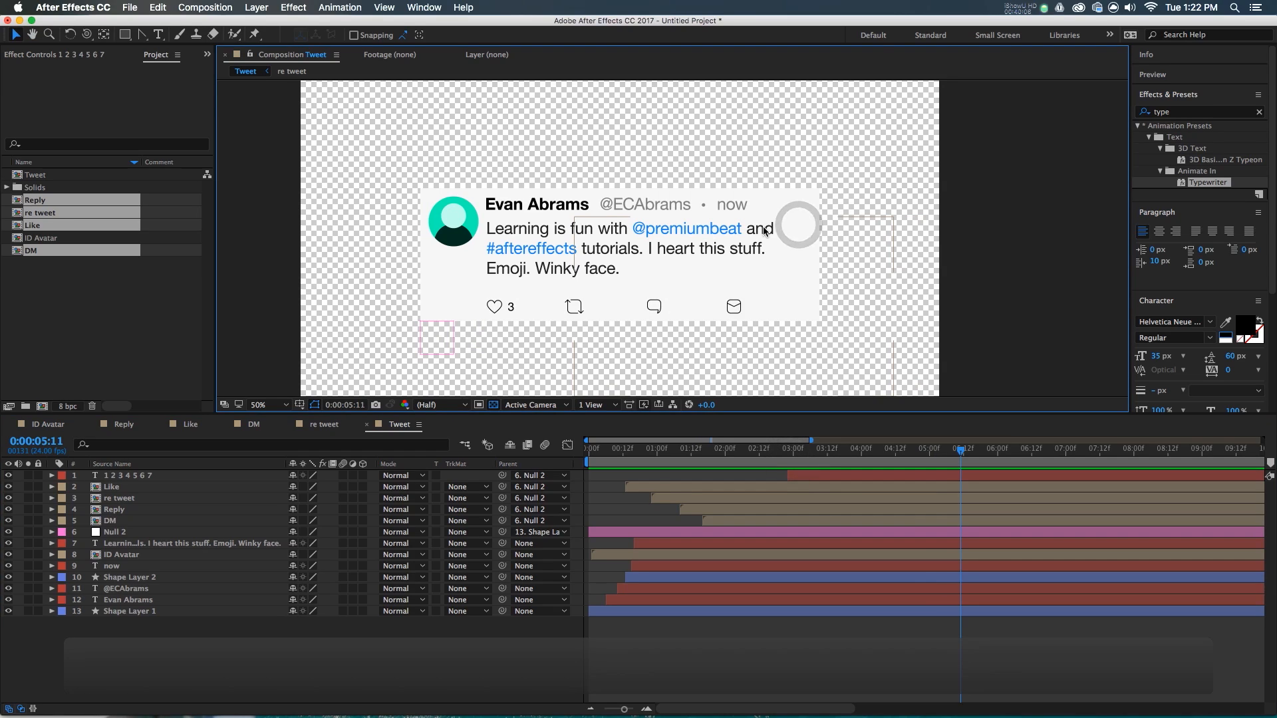